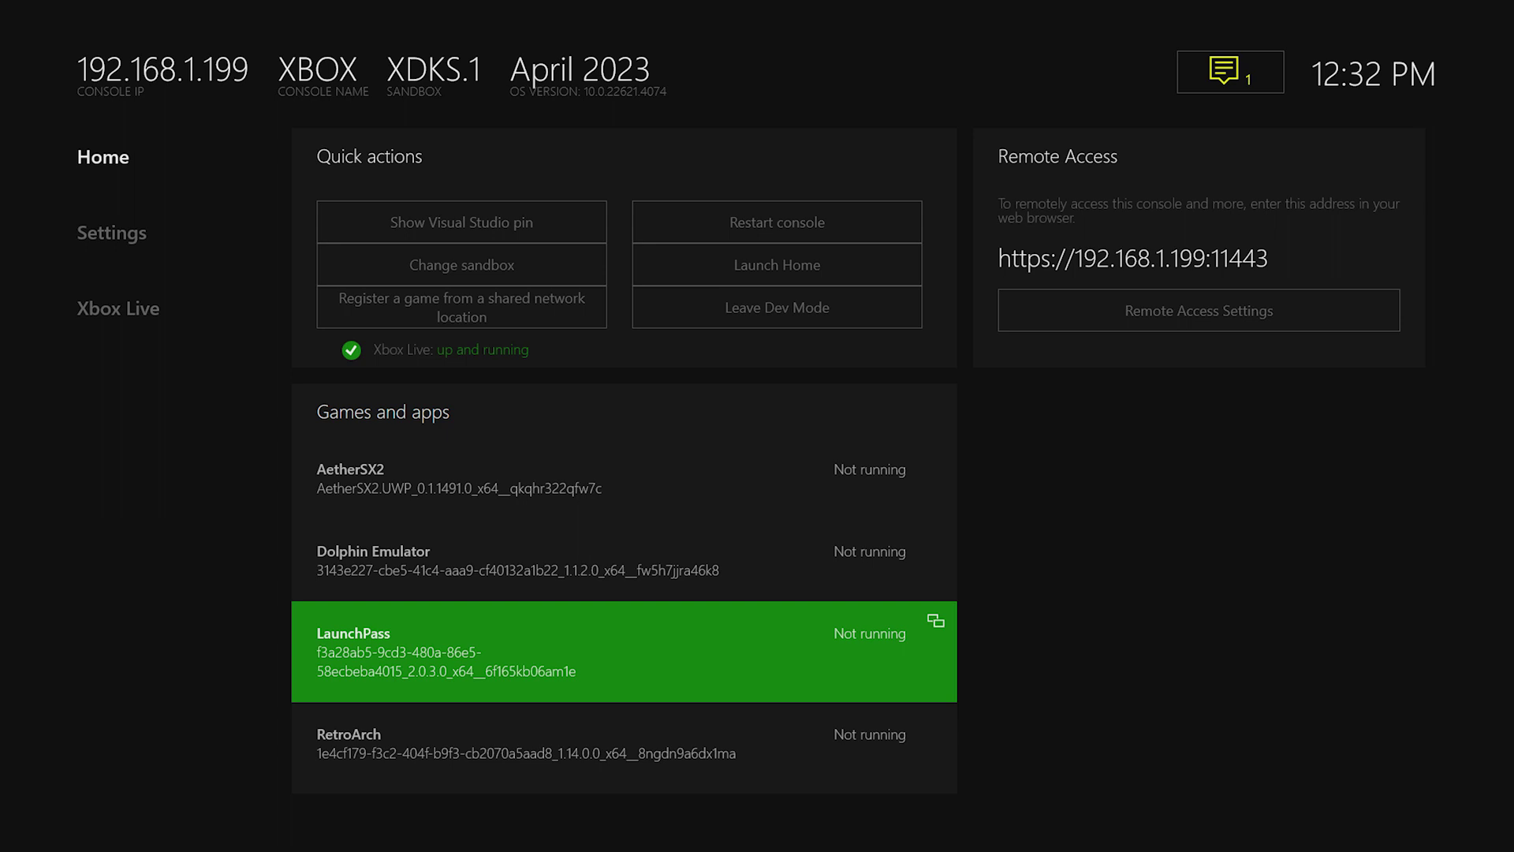
Open the app details of LaunchPass and check its app type.
key("Menu")
key("Down")
key("Down")
key("Down")
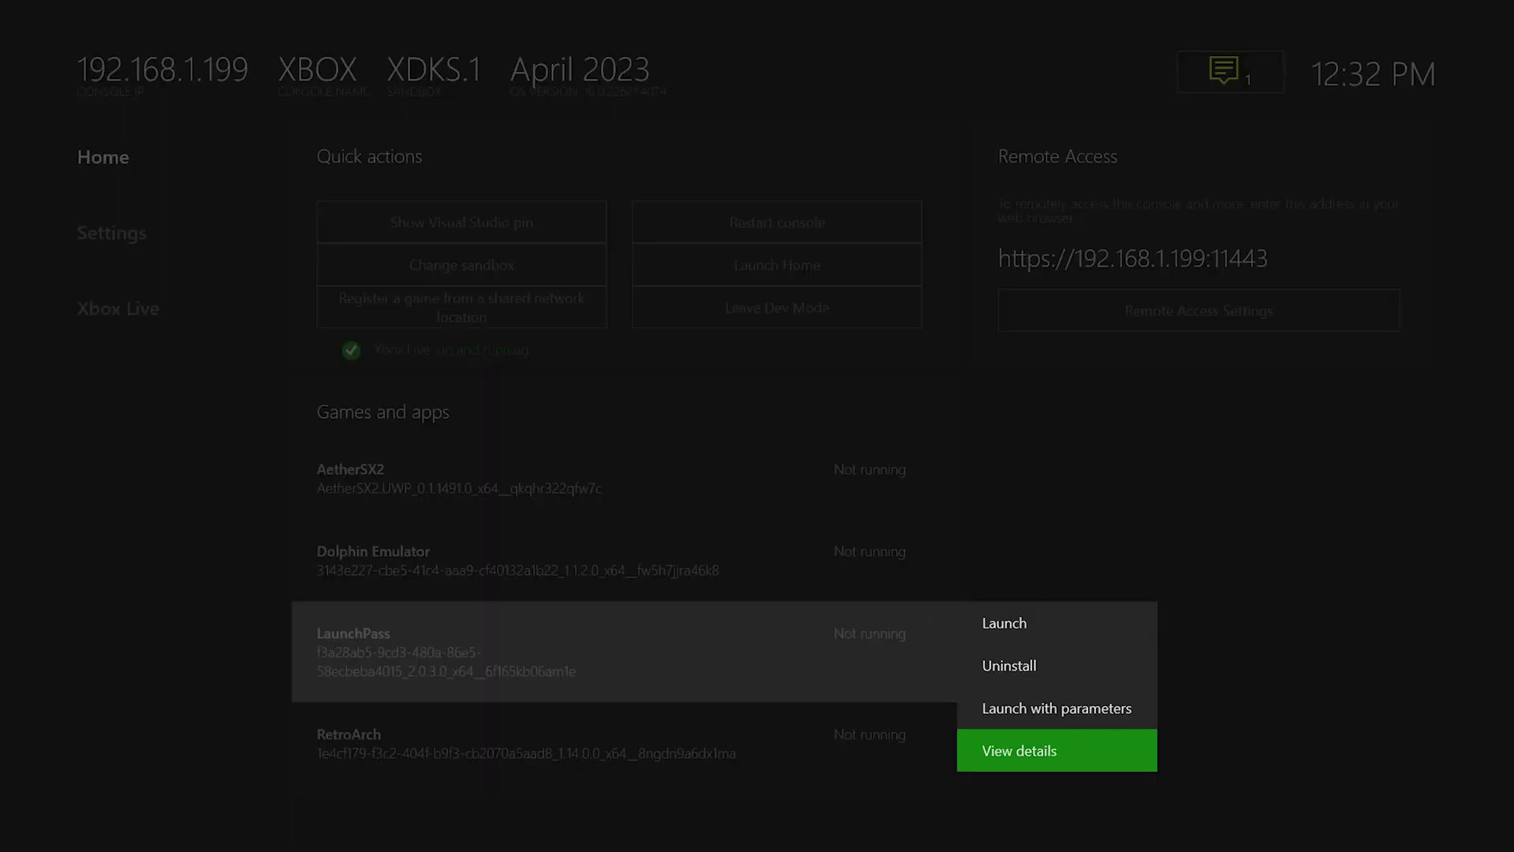
key("Return")
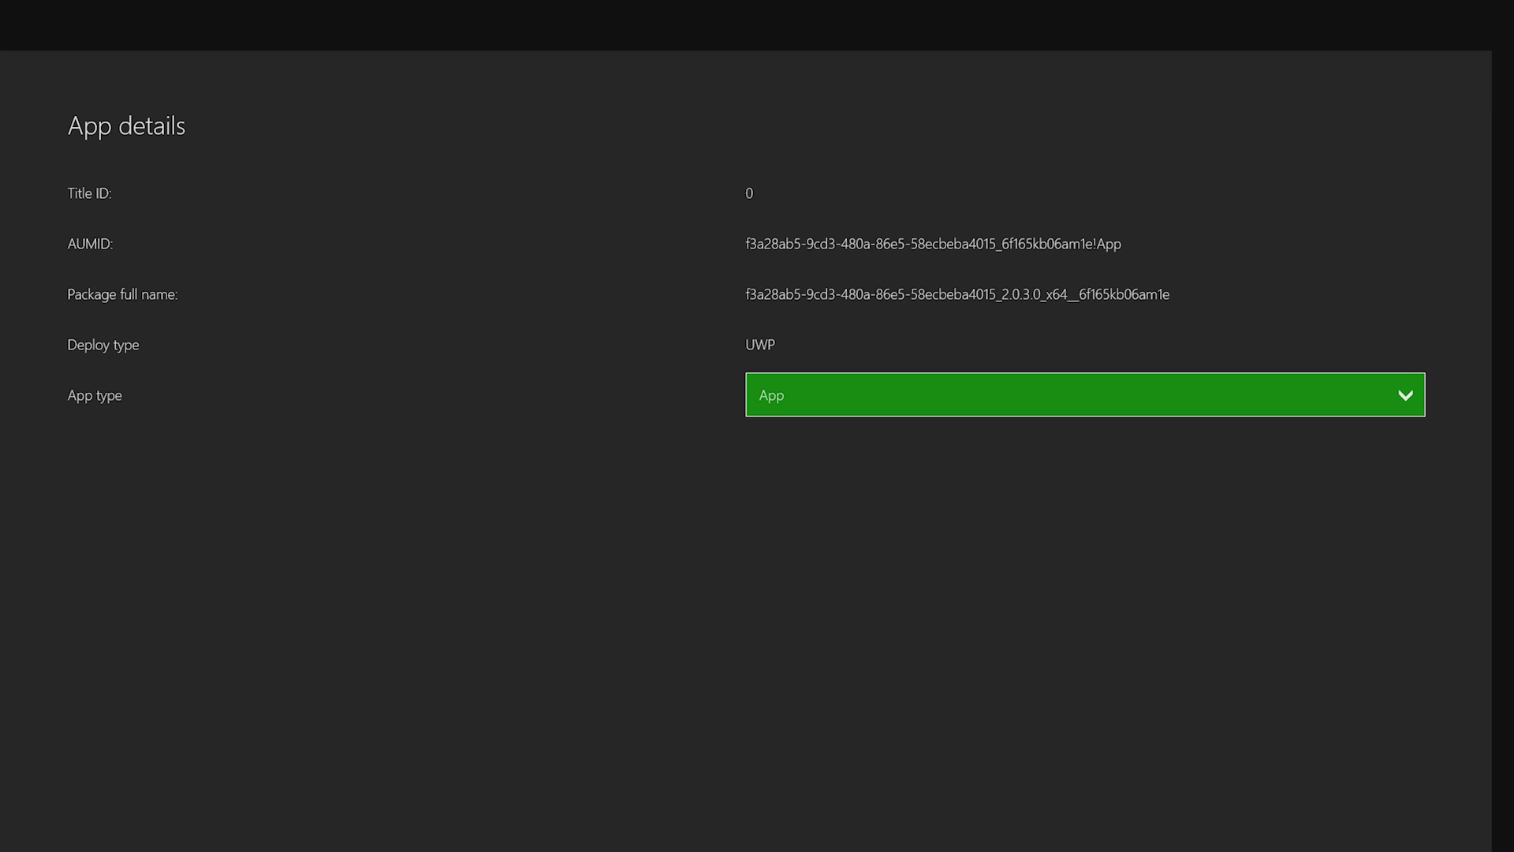
key("Escape")
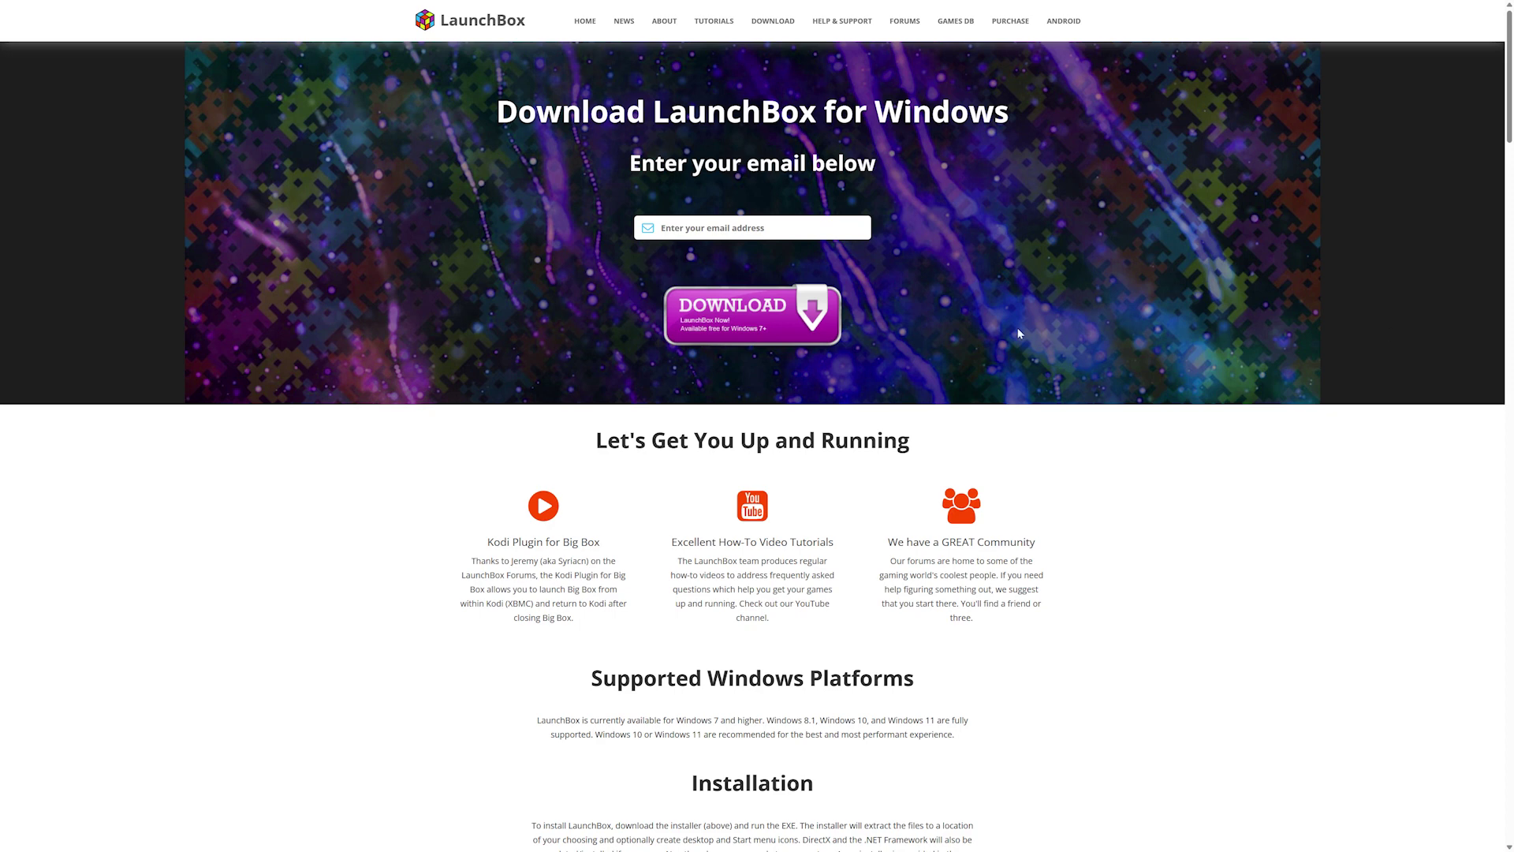
Download LaunchBox for Windows and start its installer, accepting the license agreement.
left_click(780, 344)
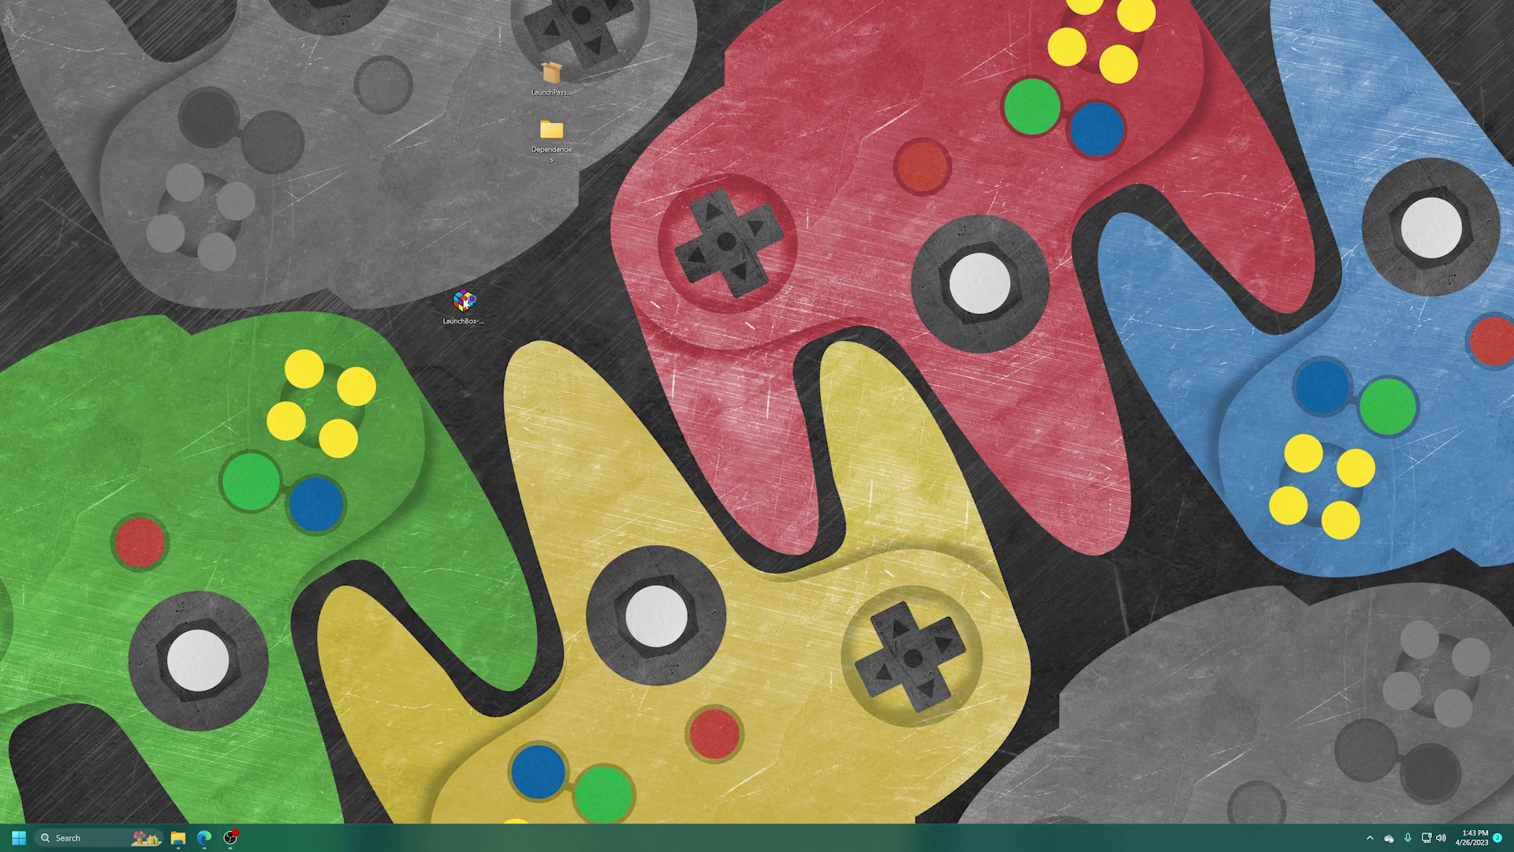
double_click(465, 301)
left_click(787, 447)
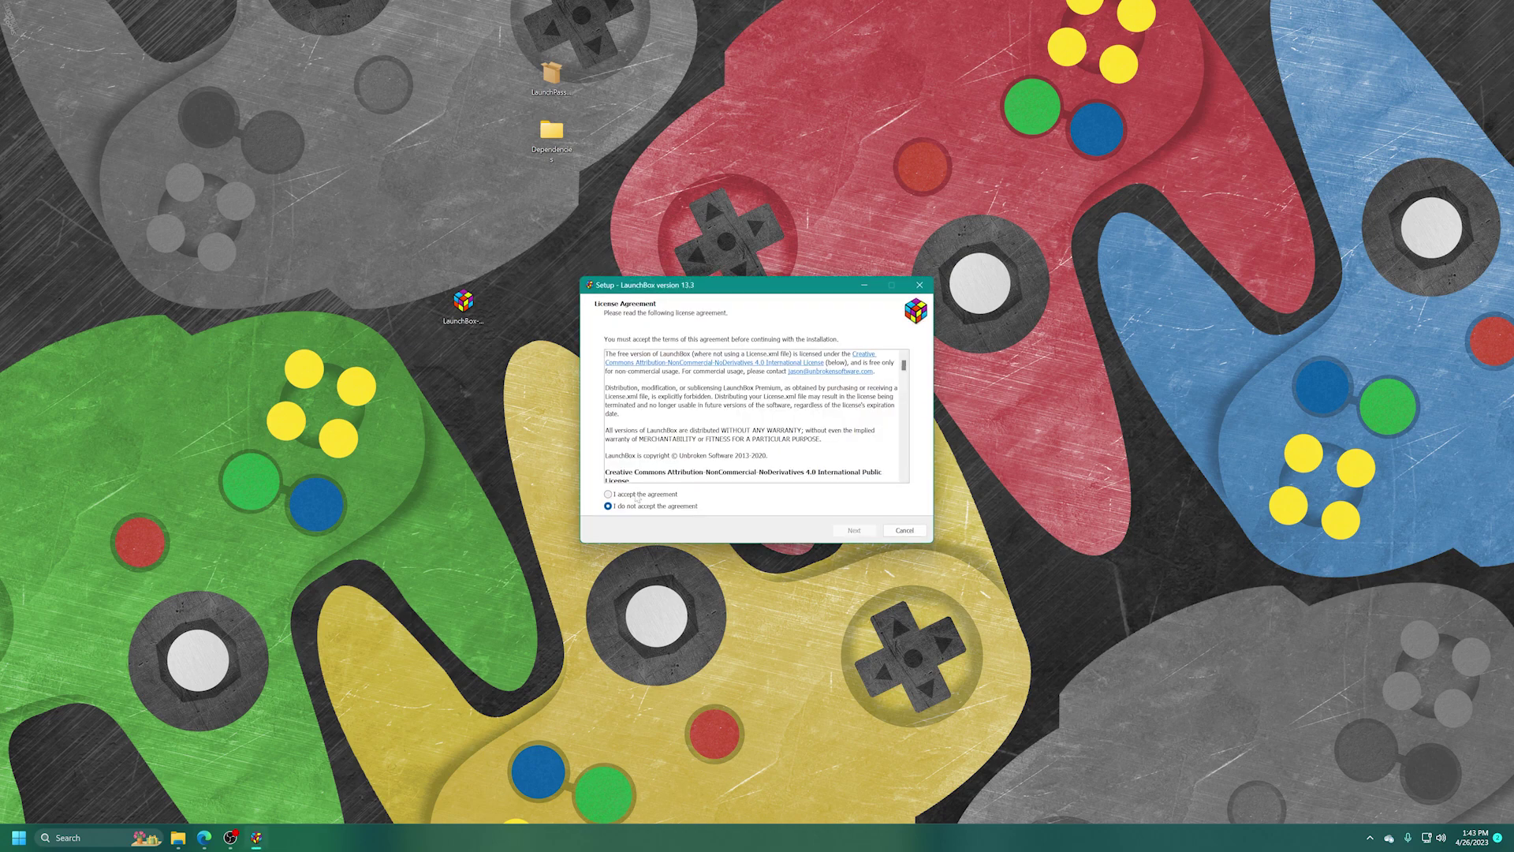
left_click(834, 529)
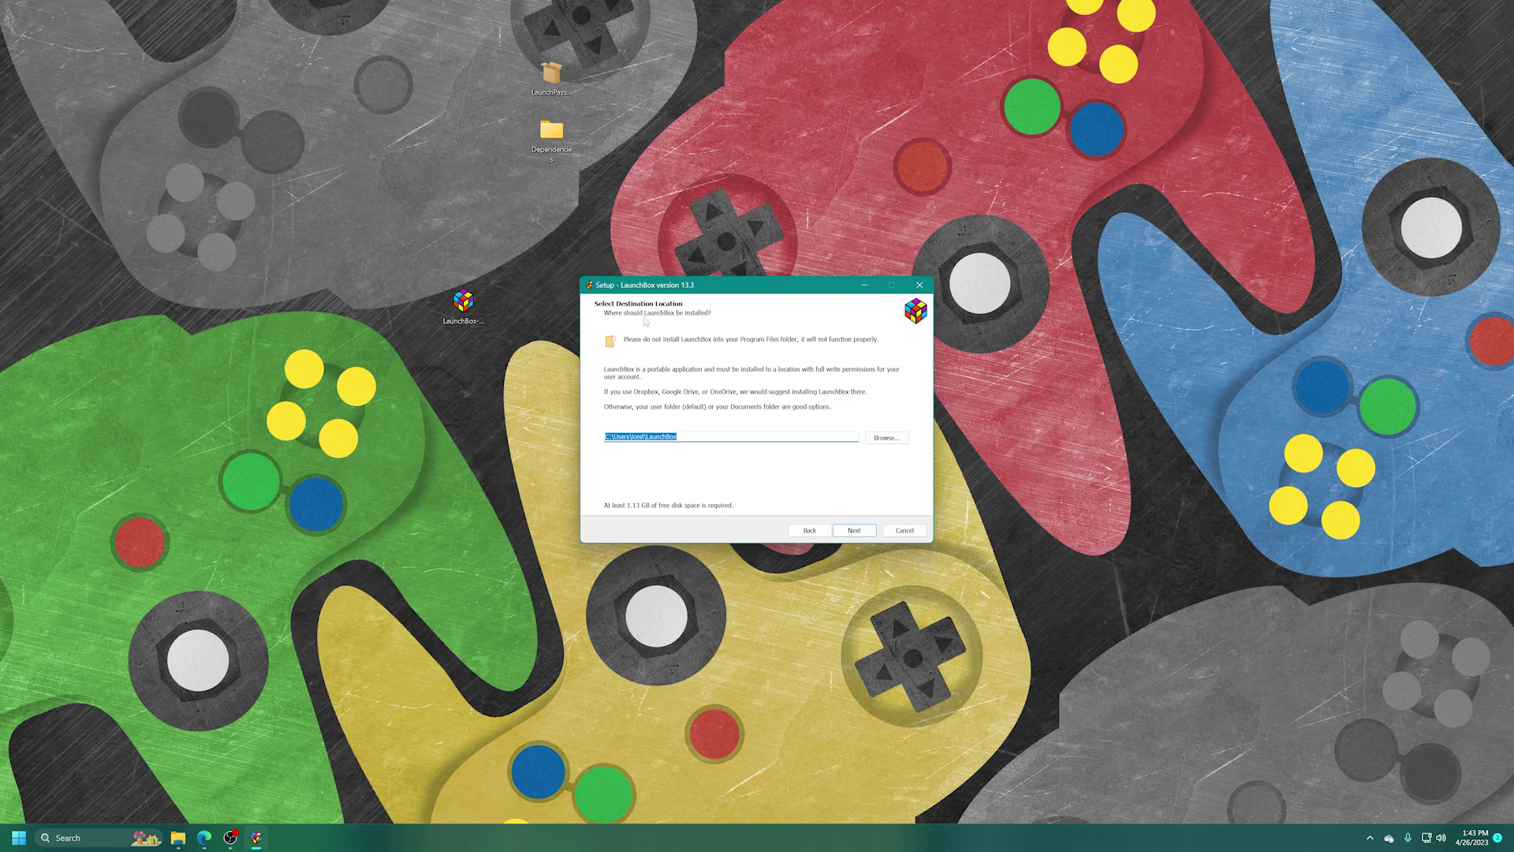
Set the LaunchBox installation folder to G:\LaunchBox on the XboxMediaUSB drive.
left_click(885, 440)
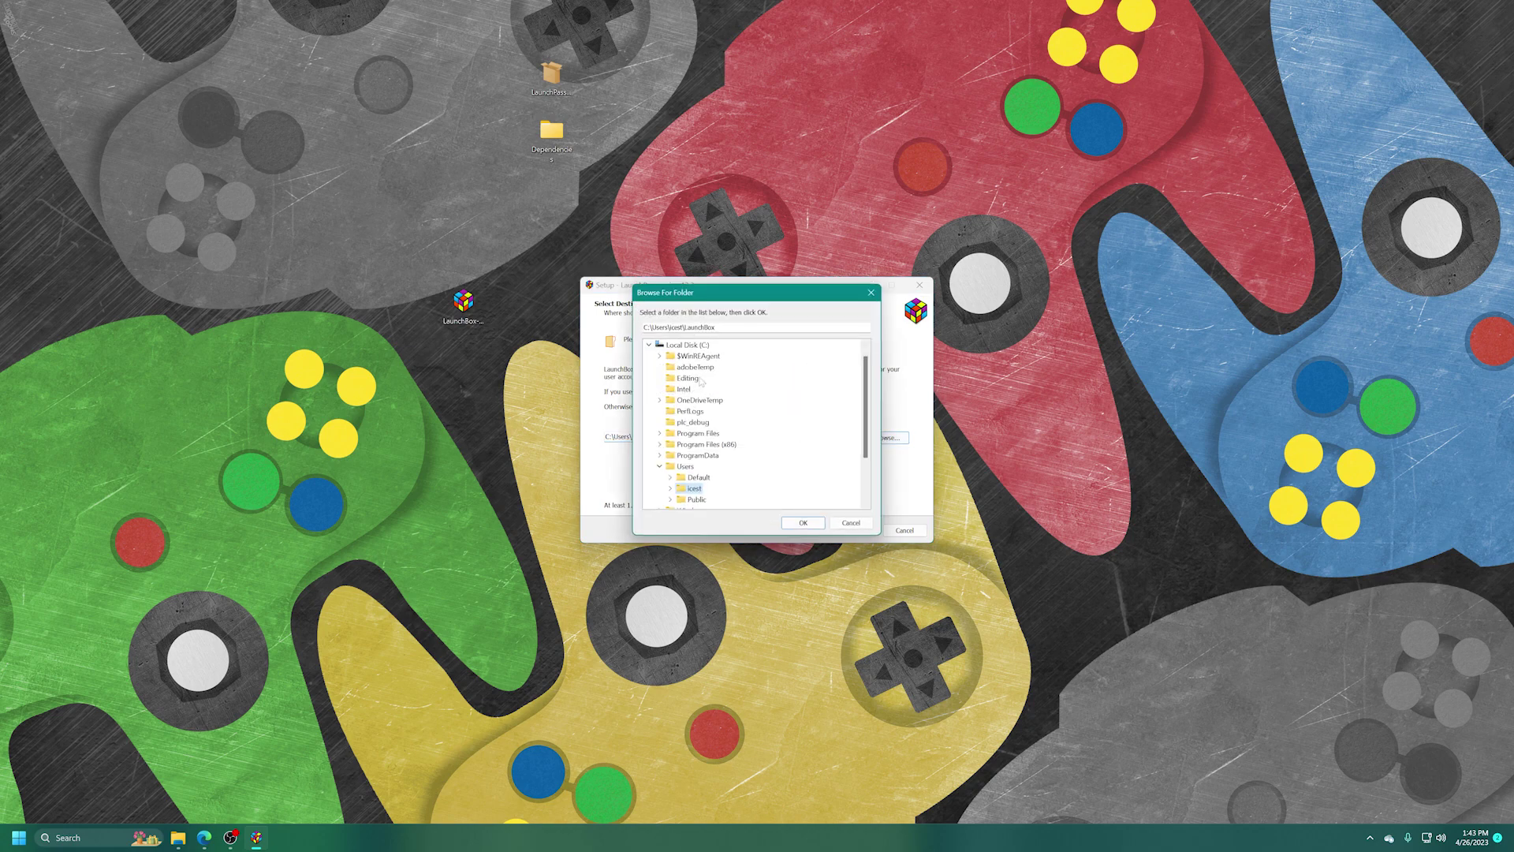
left_click(649, 344)
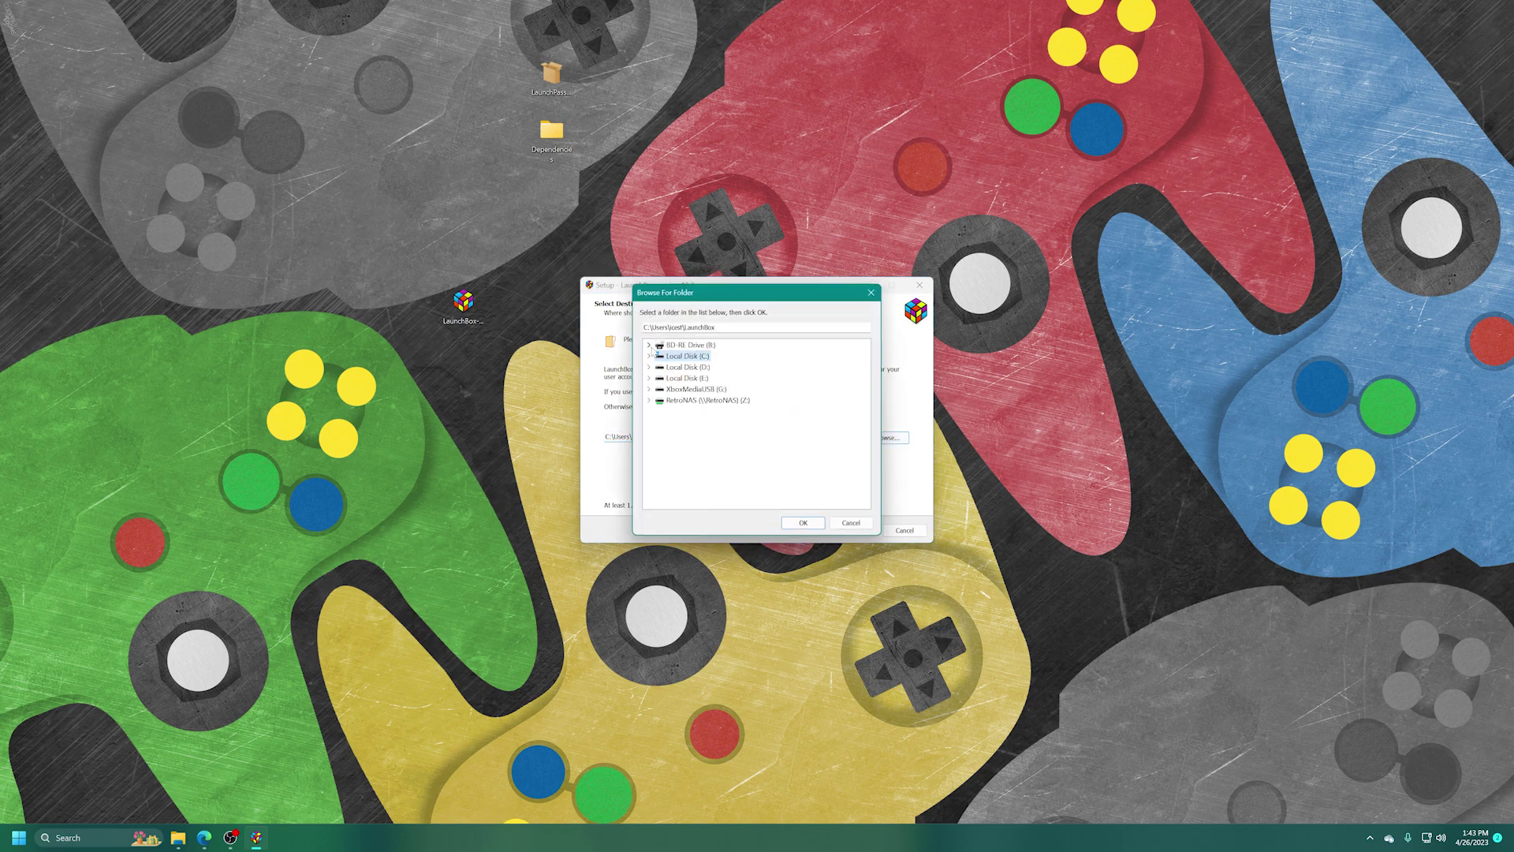
left_click(667, 392)
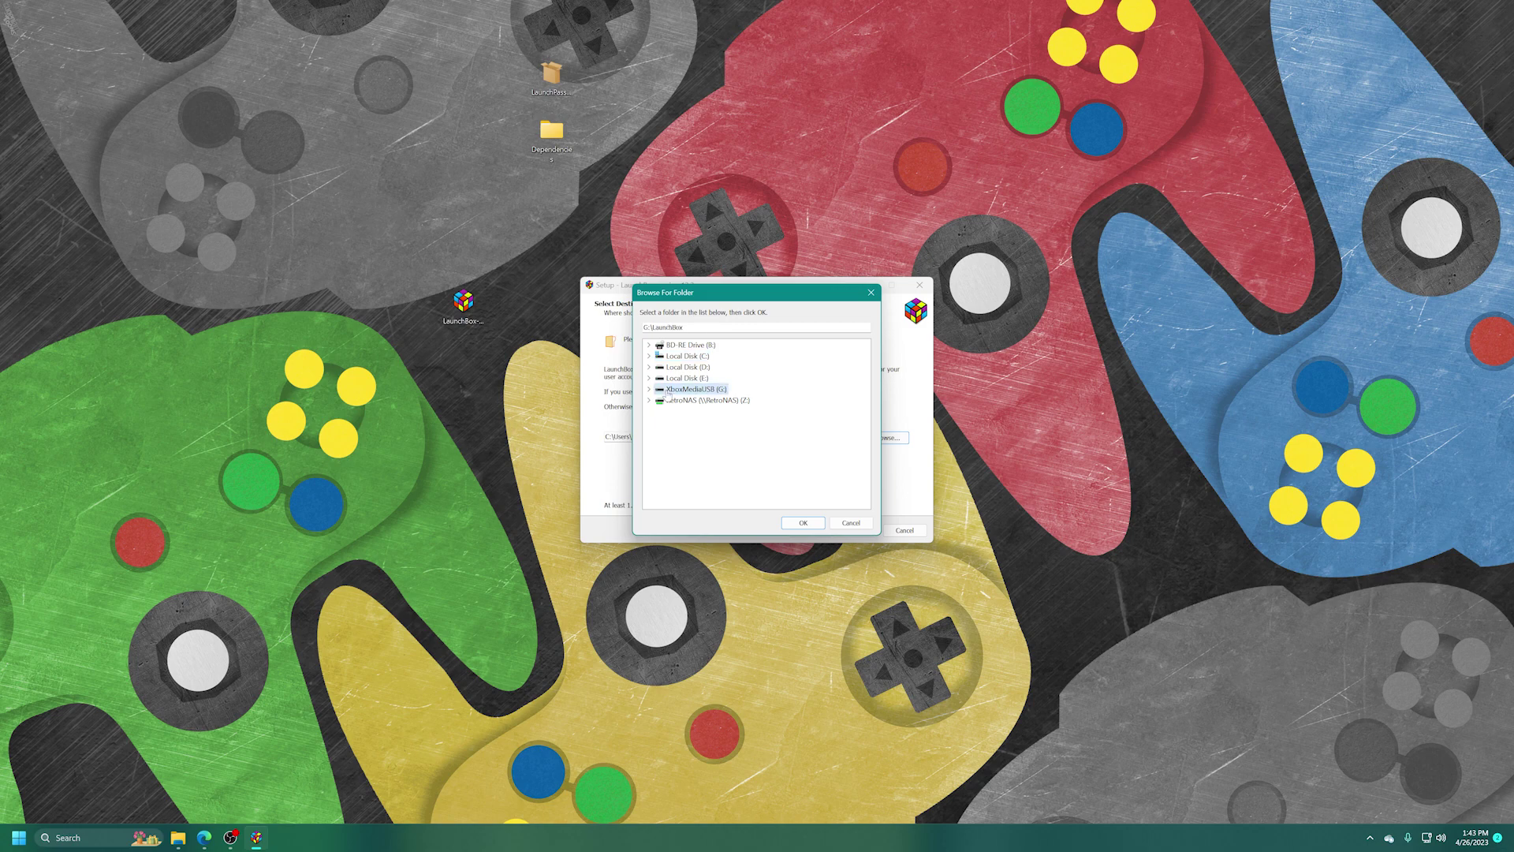
left_click(797, 522)
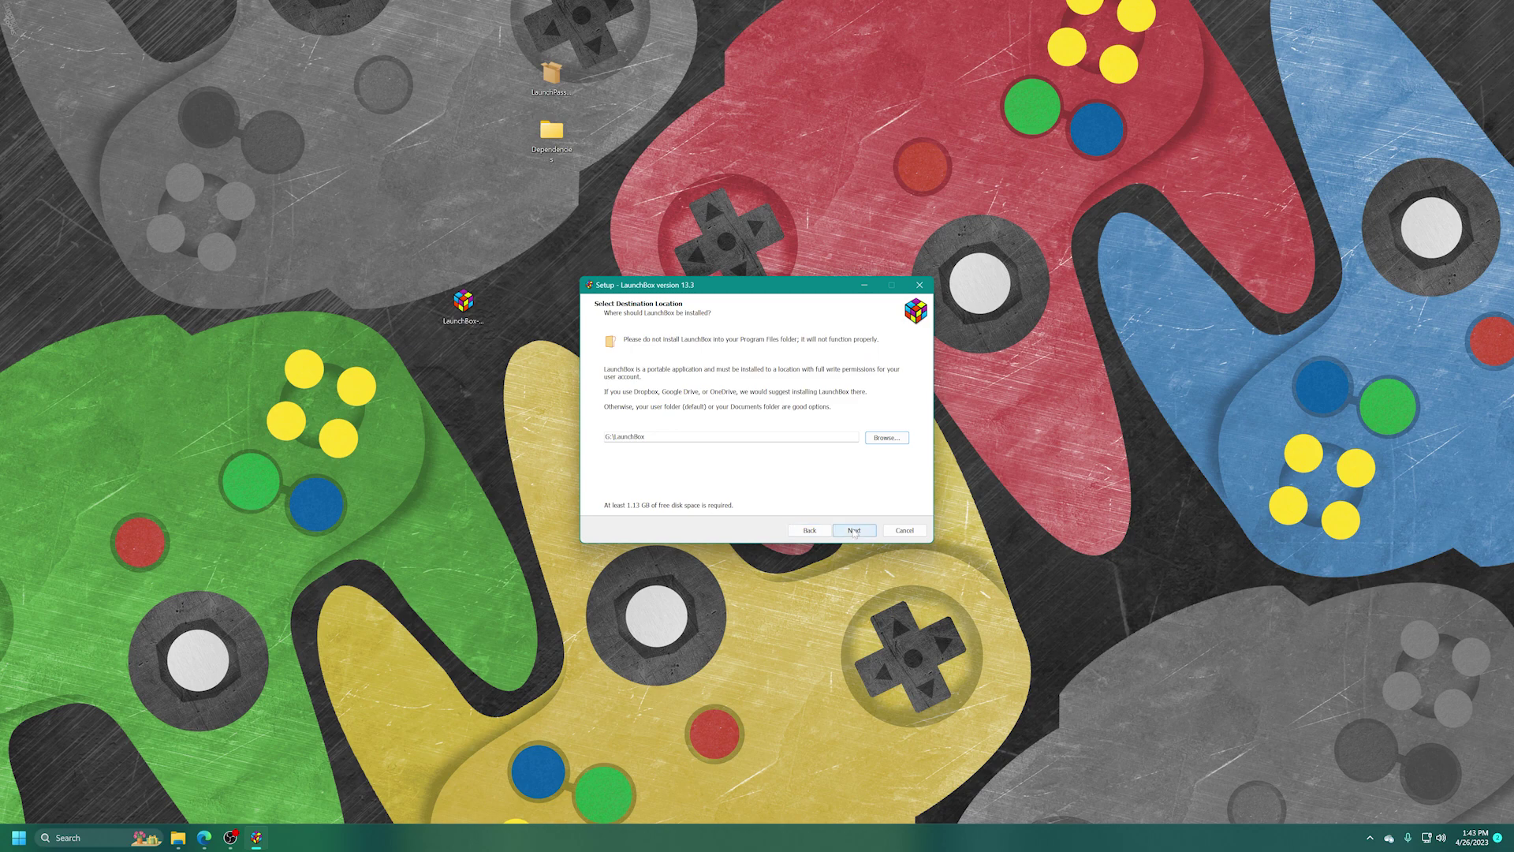
left_click(854, 531)
Opt out of creating a Start Menu folder and install LaunchBox.
left_click(640, 505)
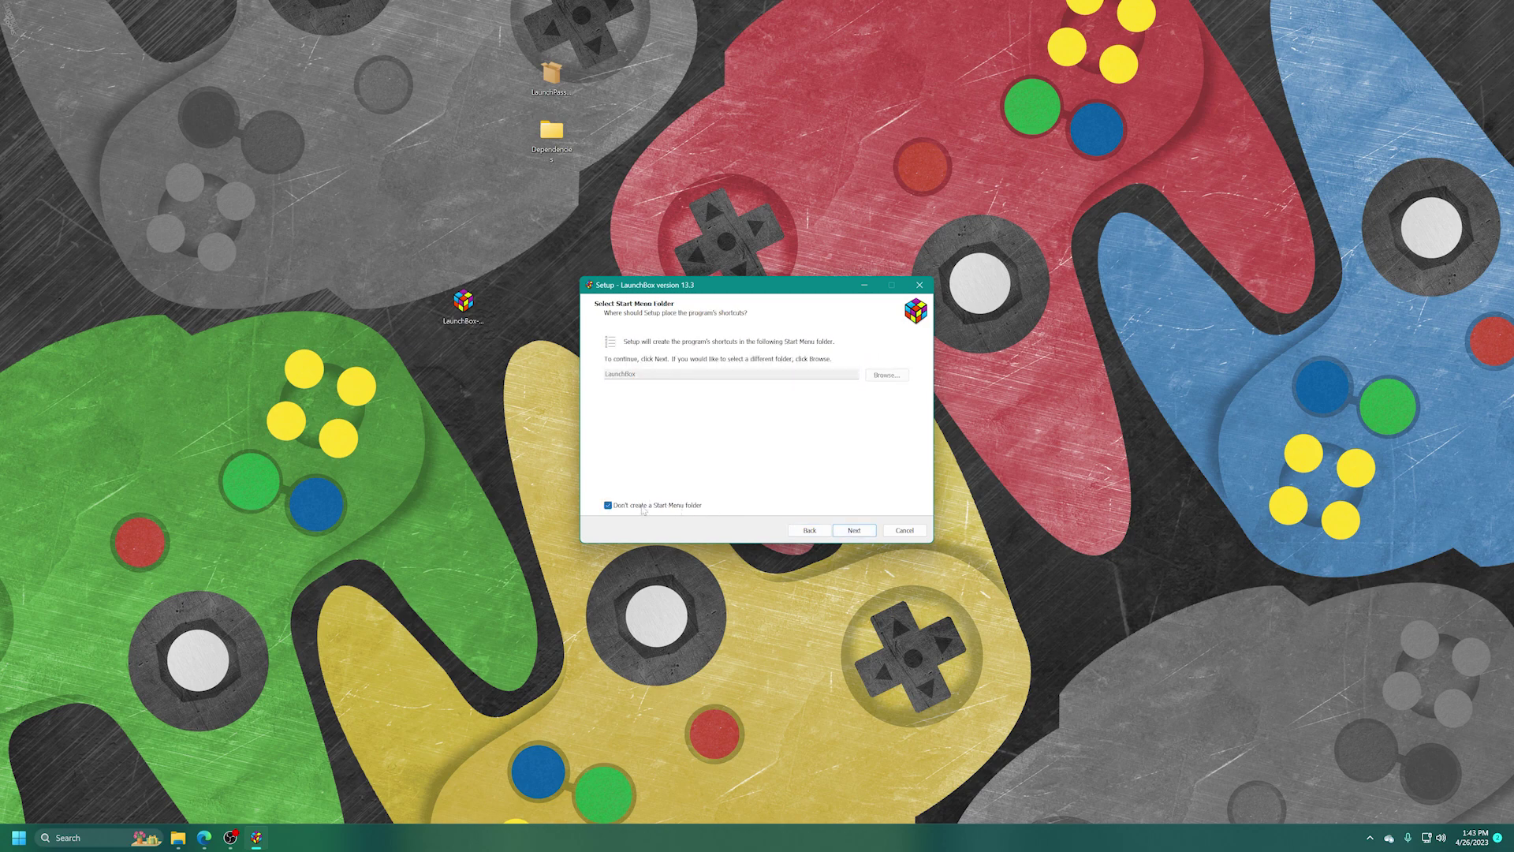
left_click(855, 530)
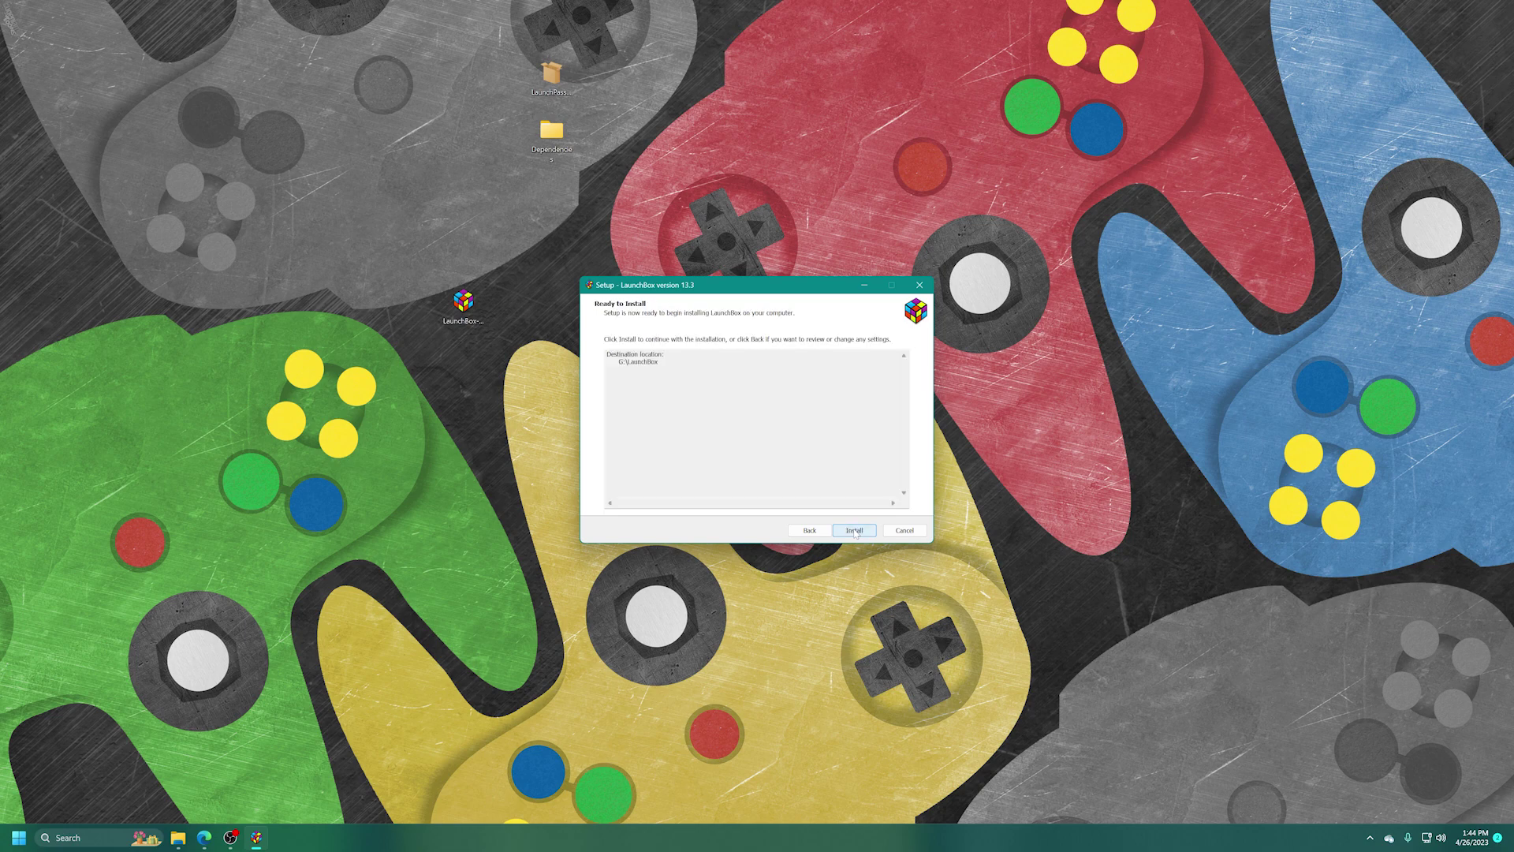
left_click(854, 531)
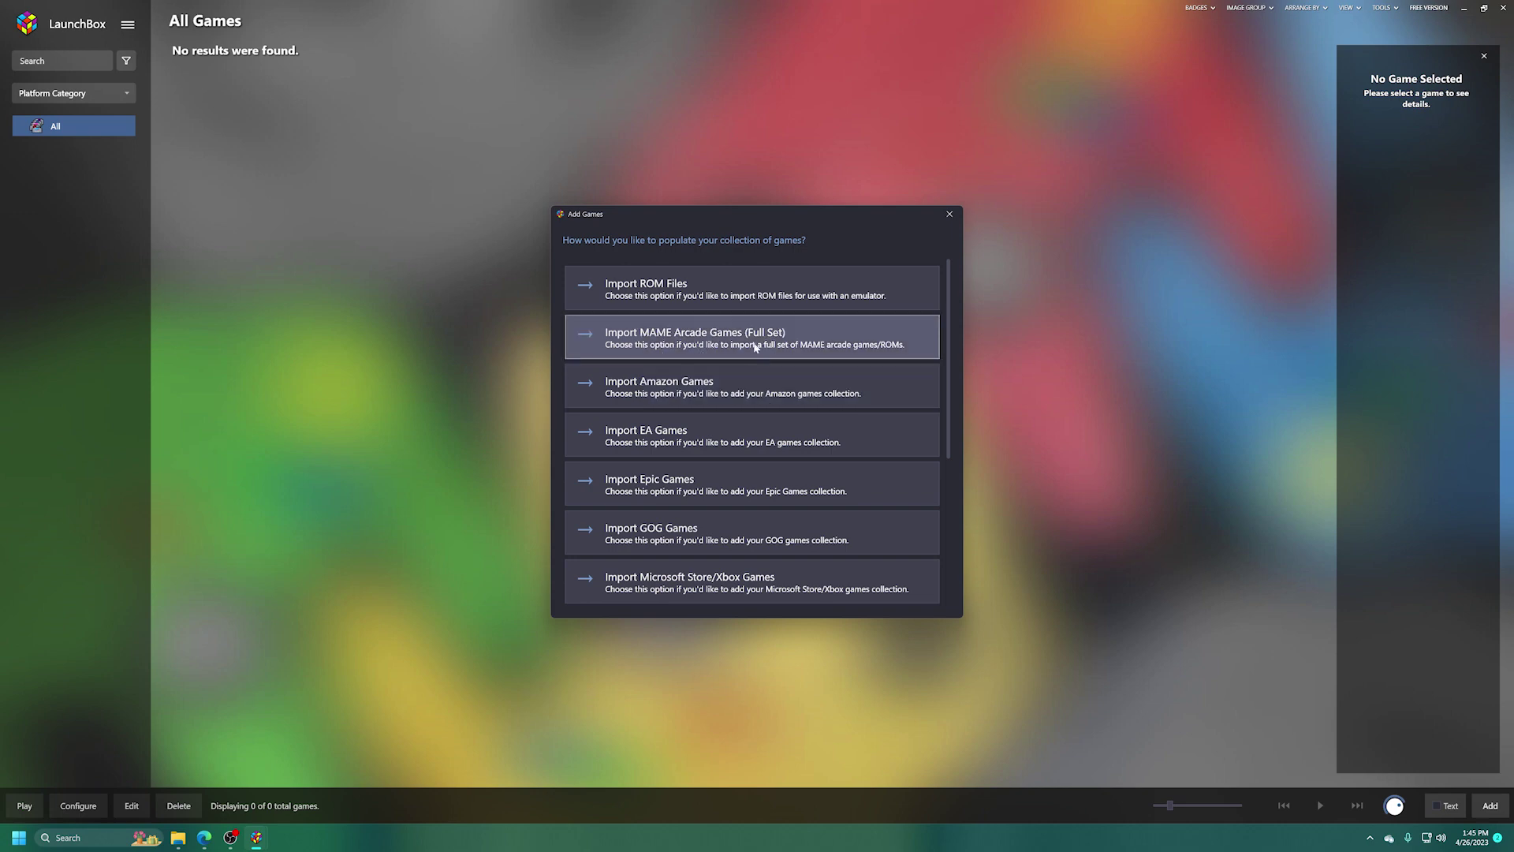
Dismiss the game import dialog and add an emulator named Retroarch with the application path retroarch.
left_click(949, 215)
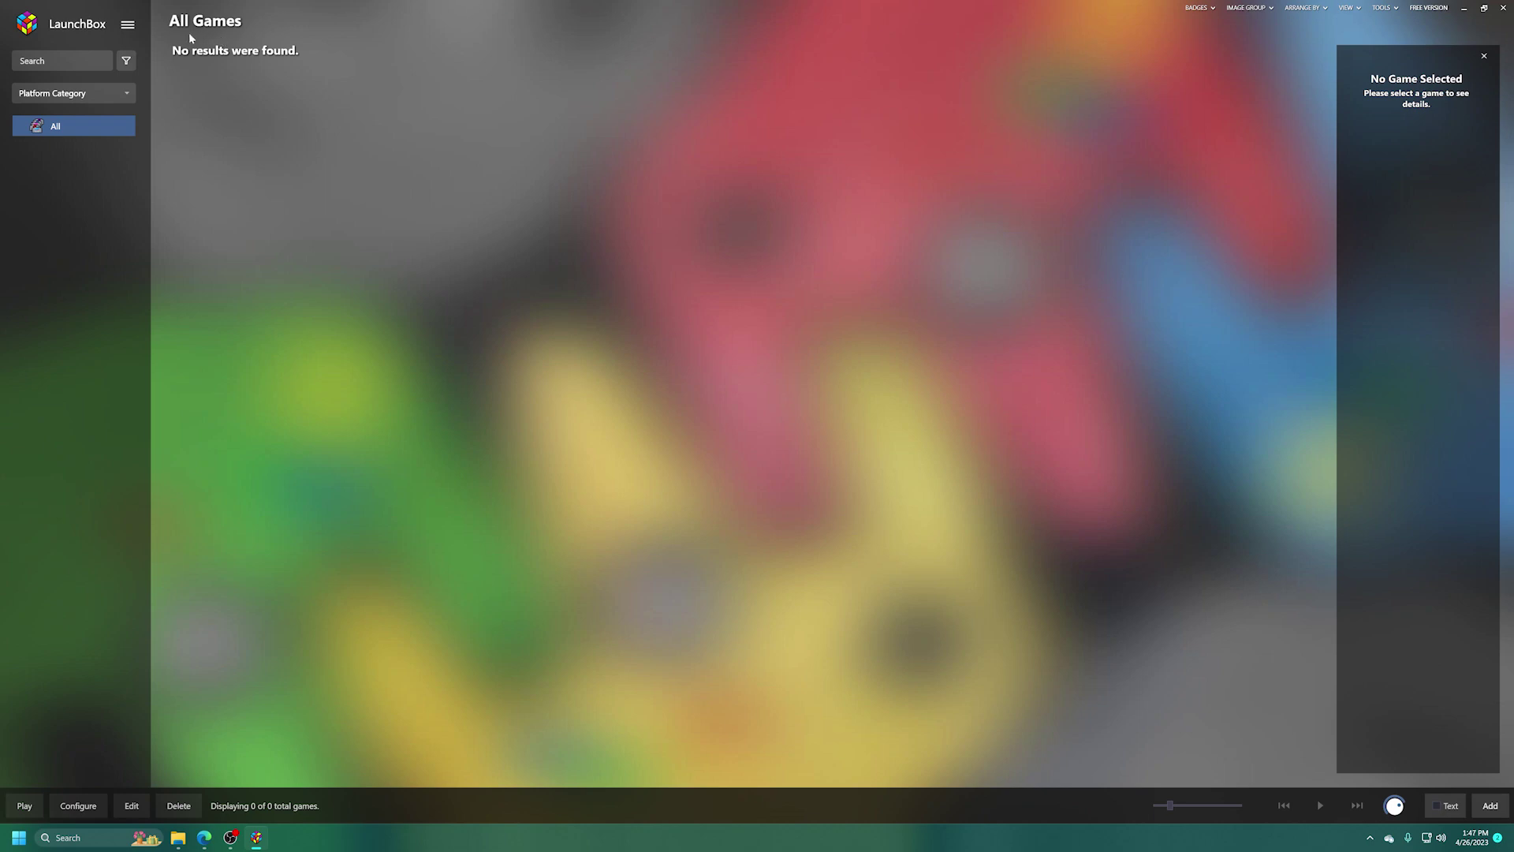
left_click(126, 28)
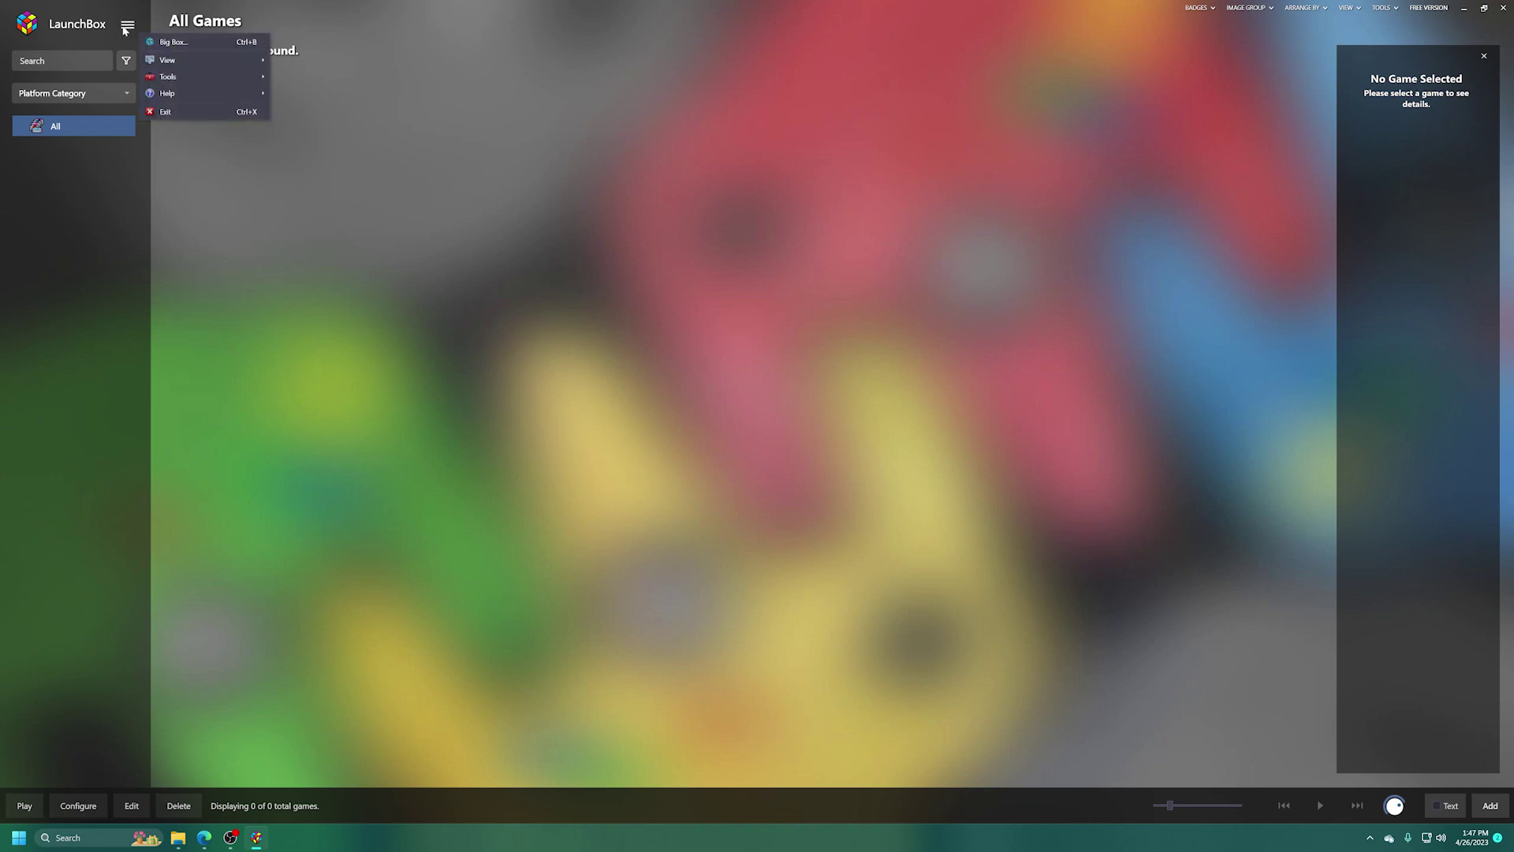
mouse_move(225, 82)
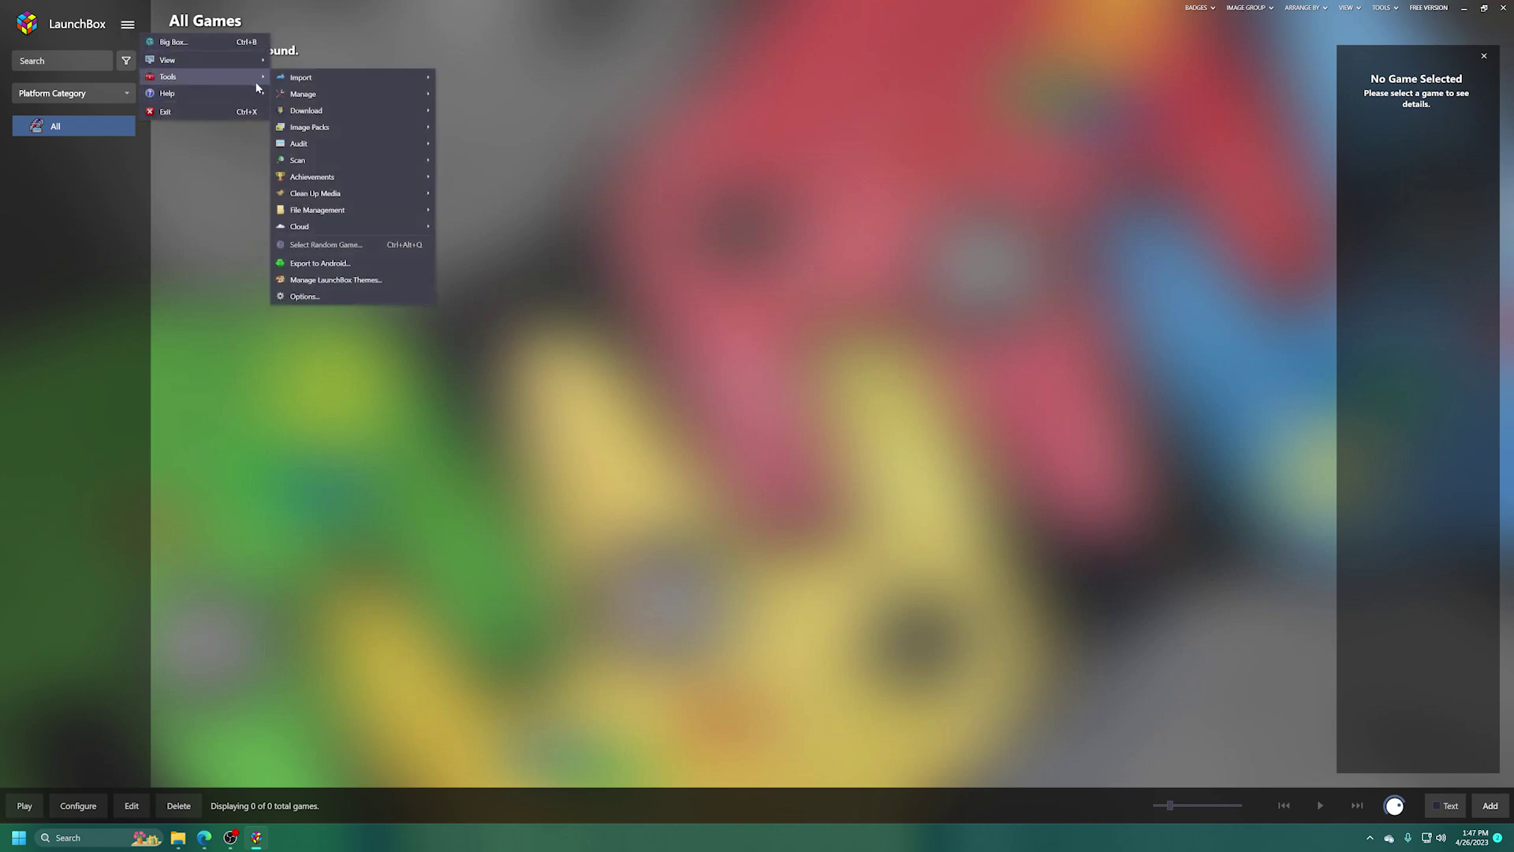
mouse_move(315, 94)
left_click(474, 95)
left_click(549, 544)
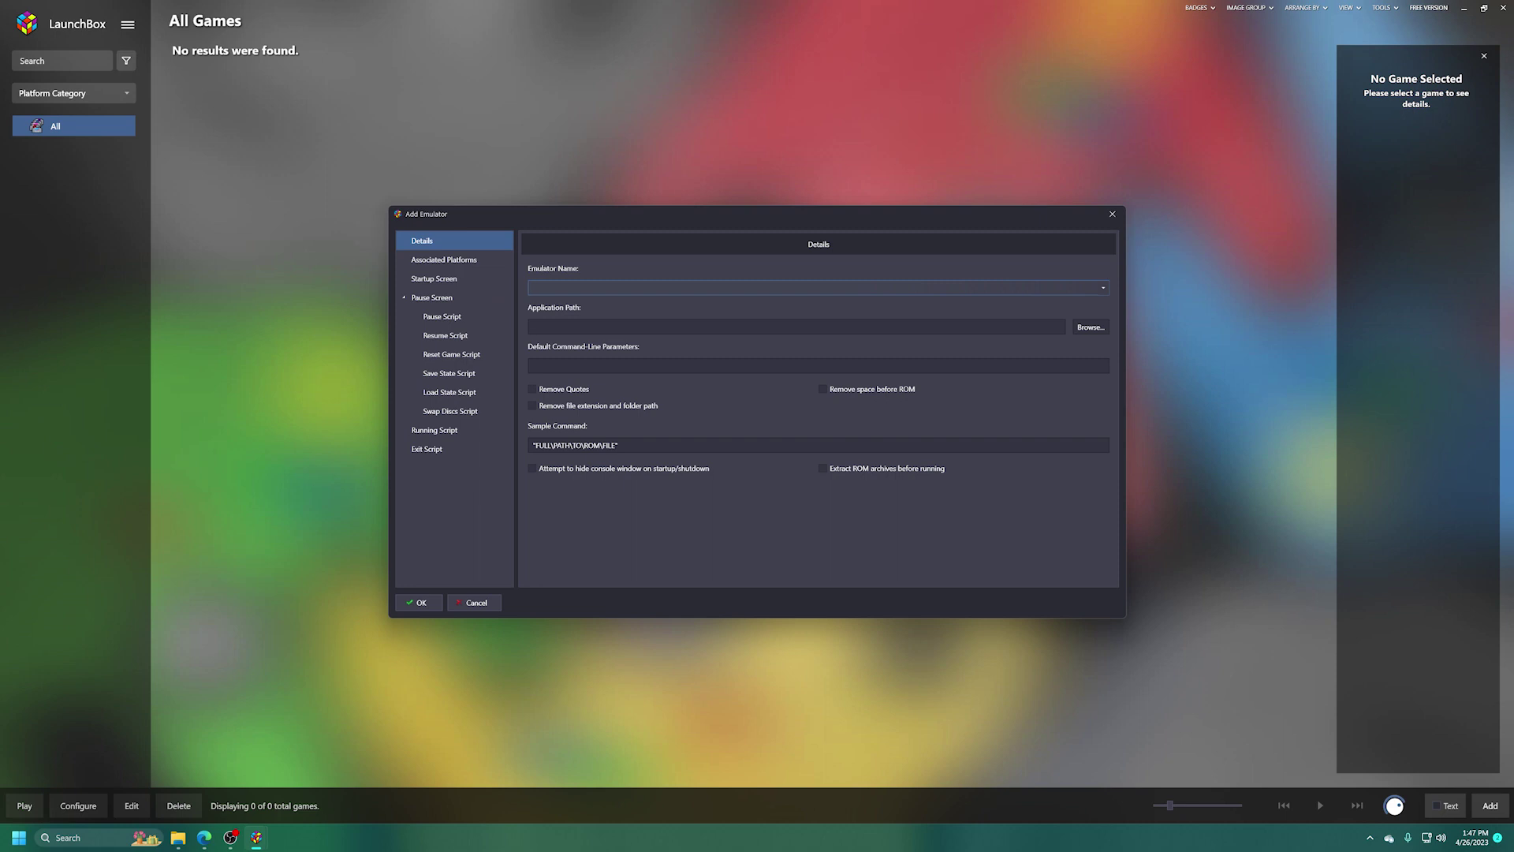
type("Retroa")
type("arch")
left_click(557, 326)
left_click(556, 326)
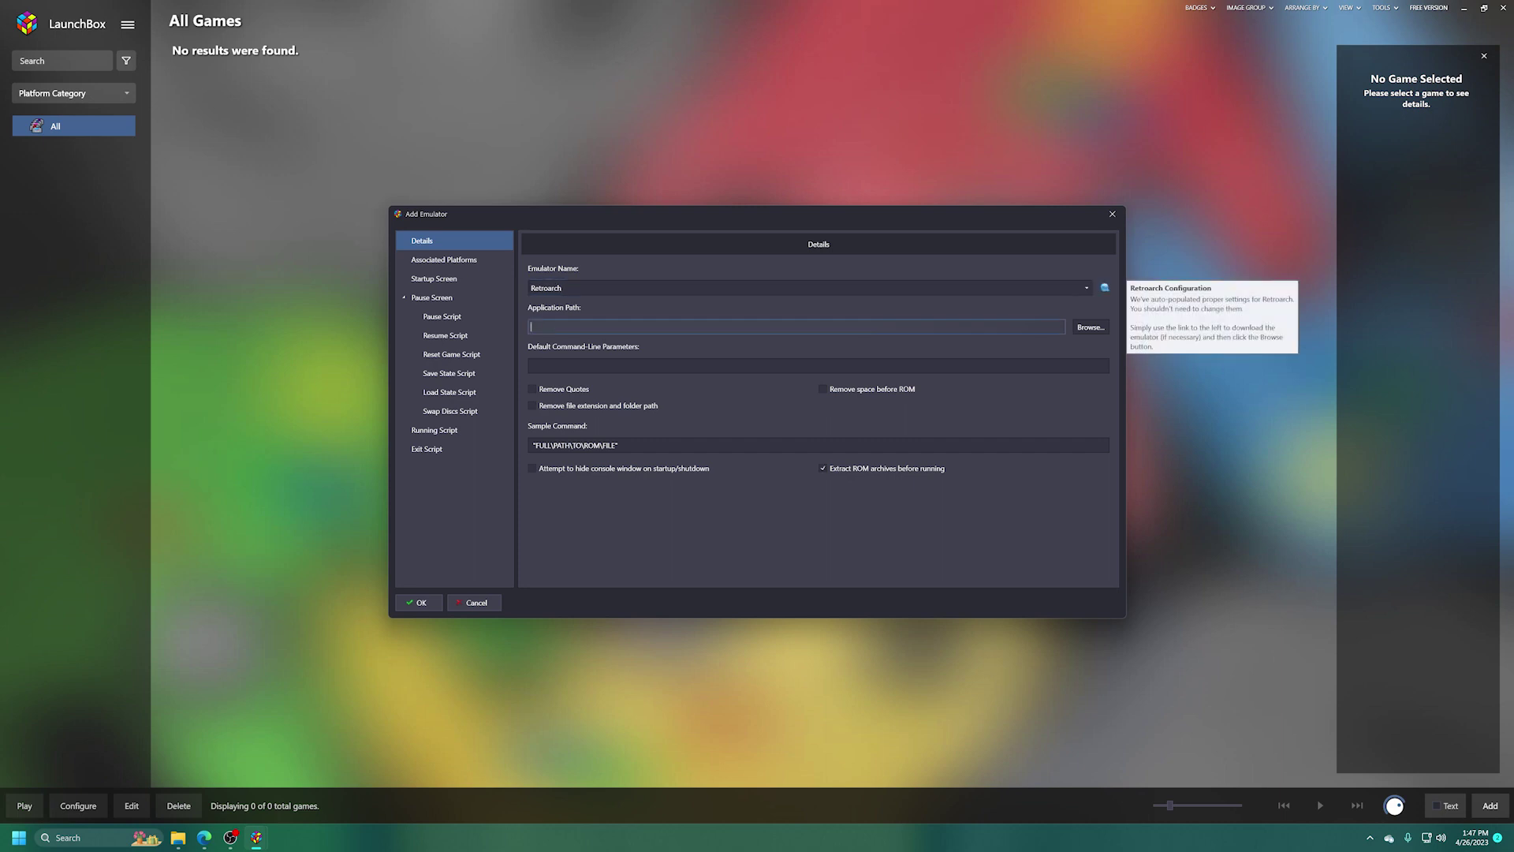
type("retroarch")
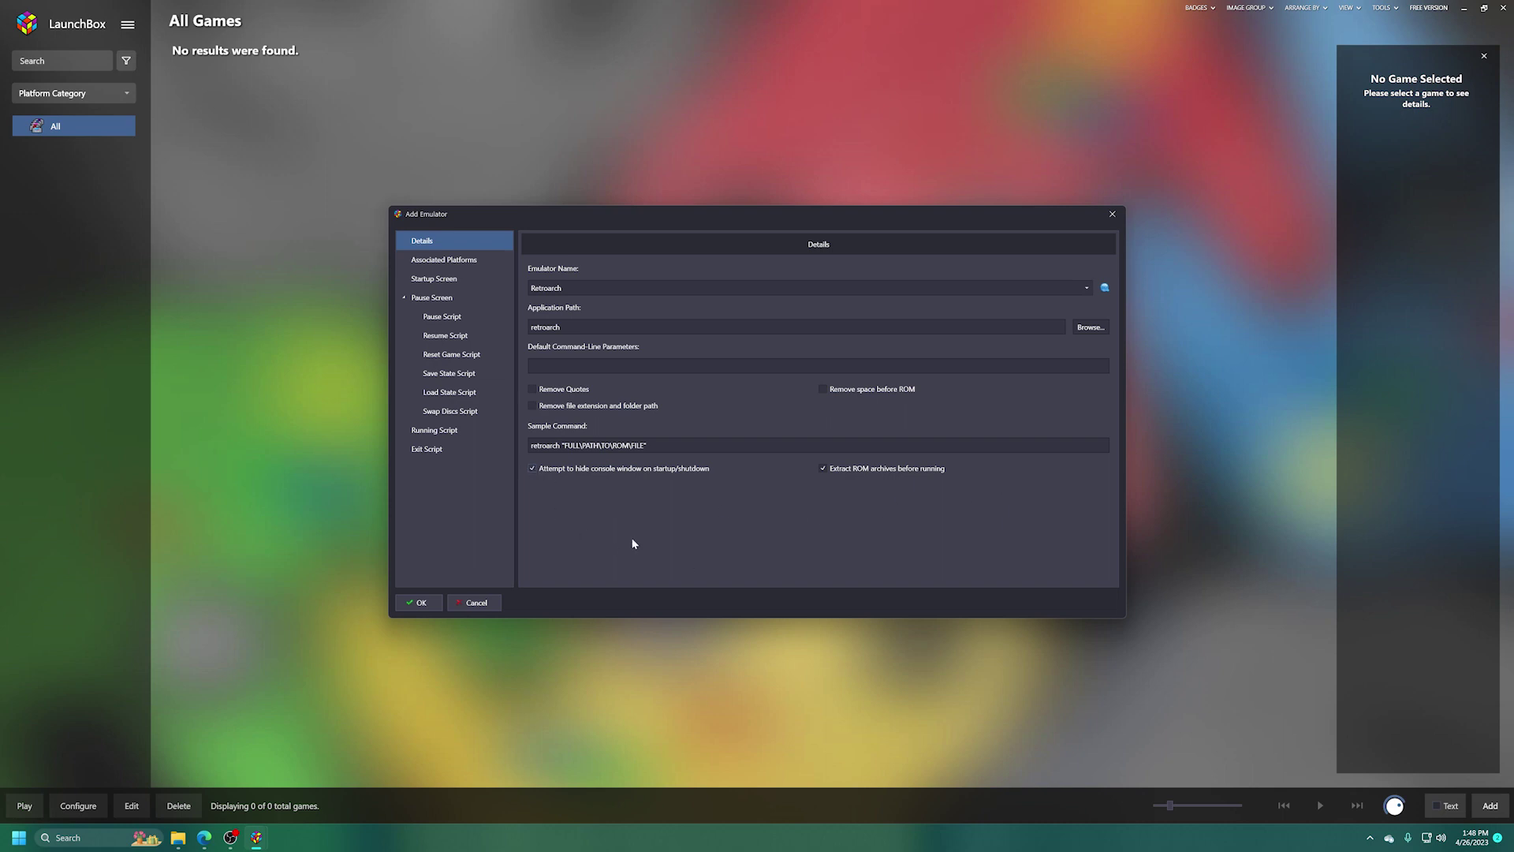
Unset Retroarch as the default emulator for Nintendo GameCube and Nintendo Wii.
left_click(441, 262)
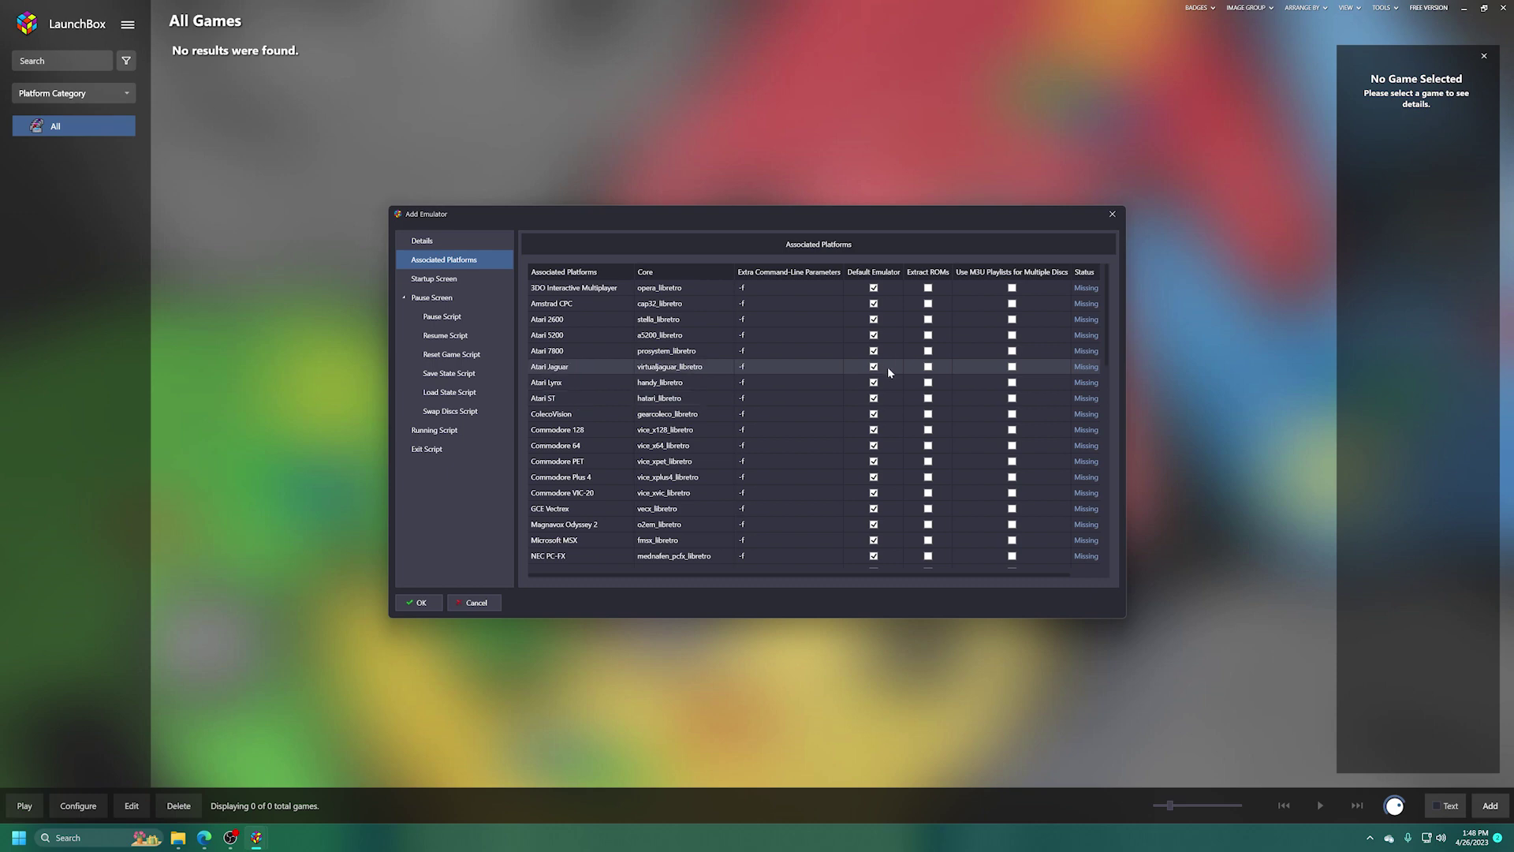
scroll(874, 465, "down", 1)
left_click(871, 495)
scroll(873, 504, "down", 3)
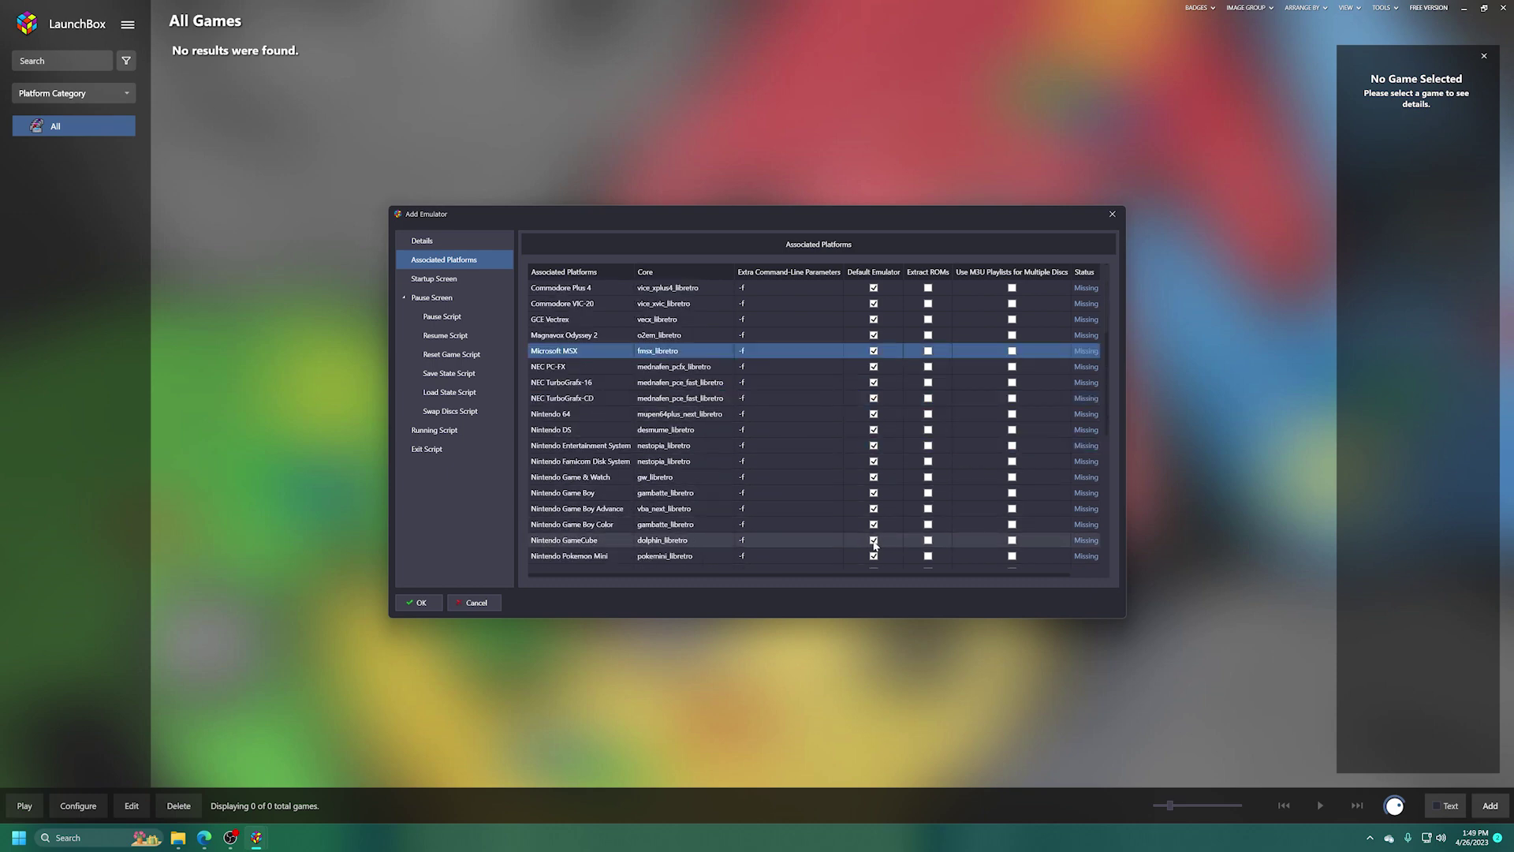
left_click(873, 542)
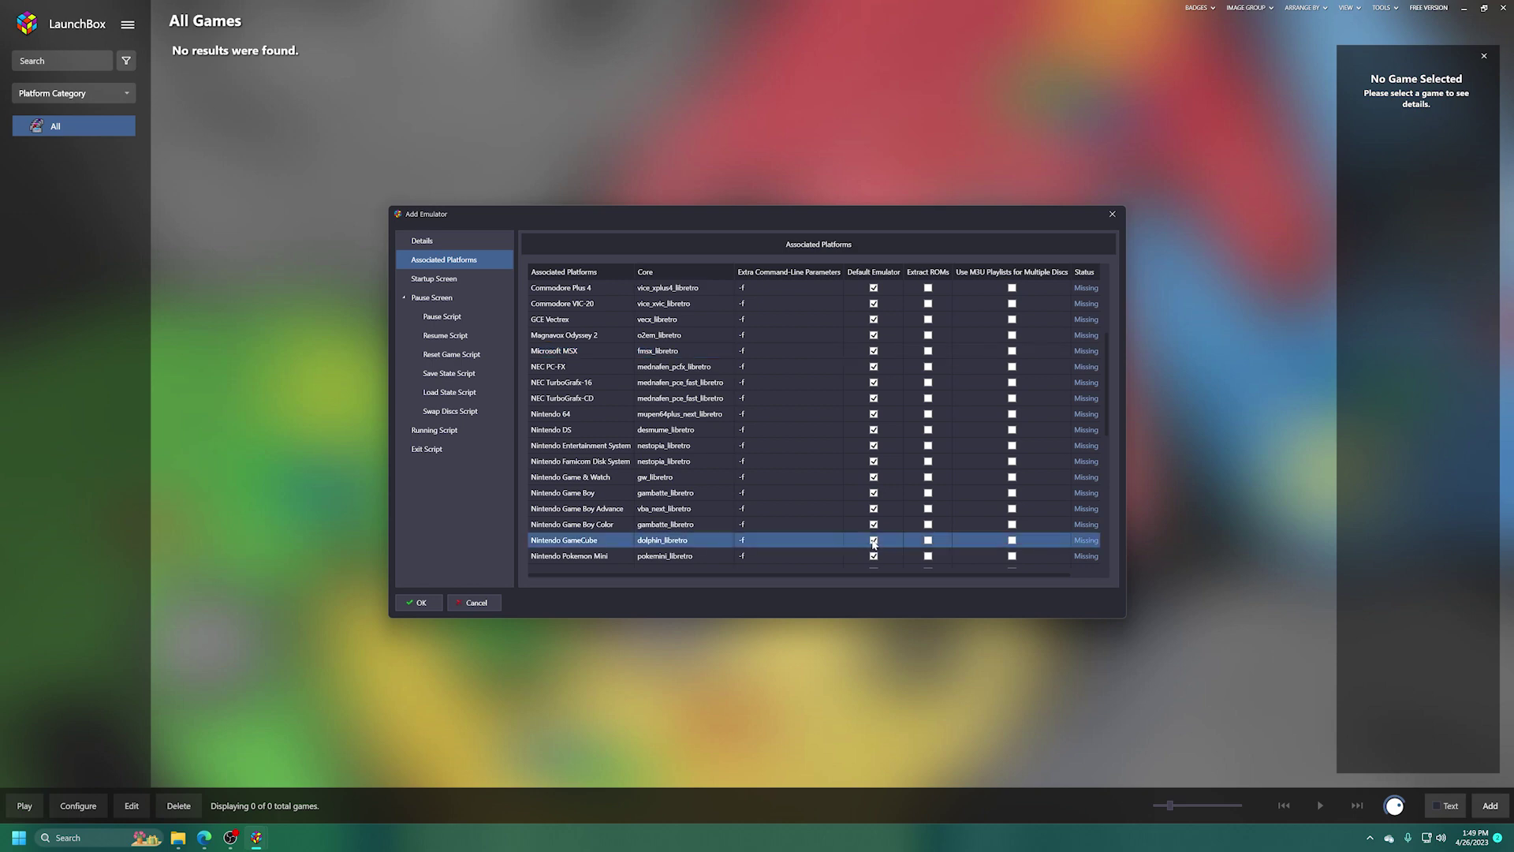
scroll(874, 543, "down", 1)
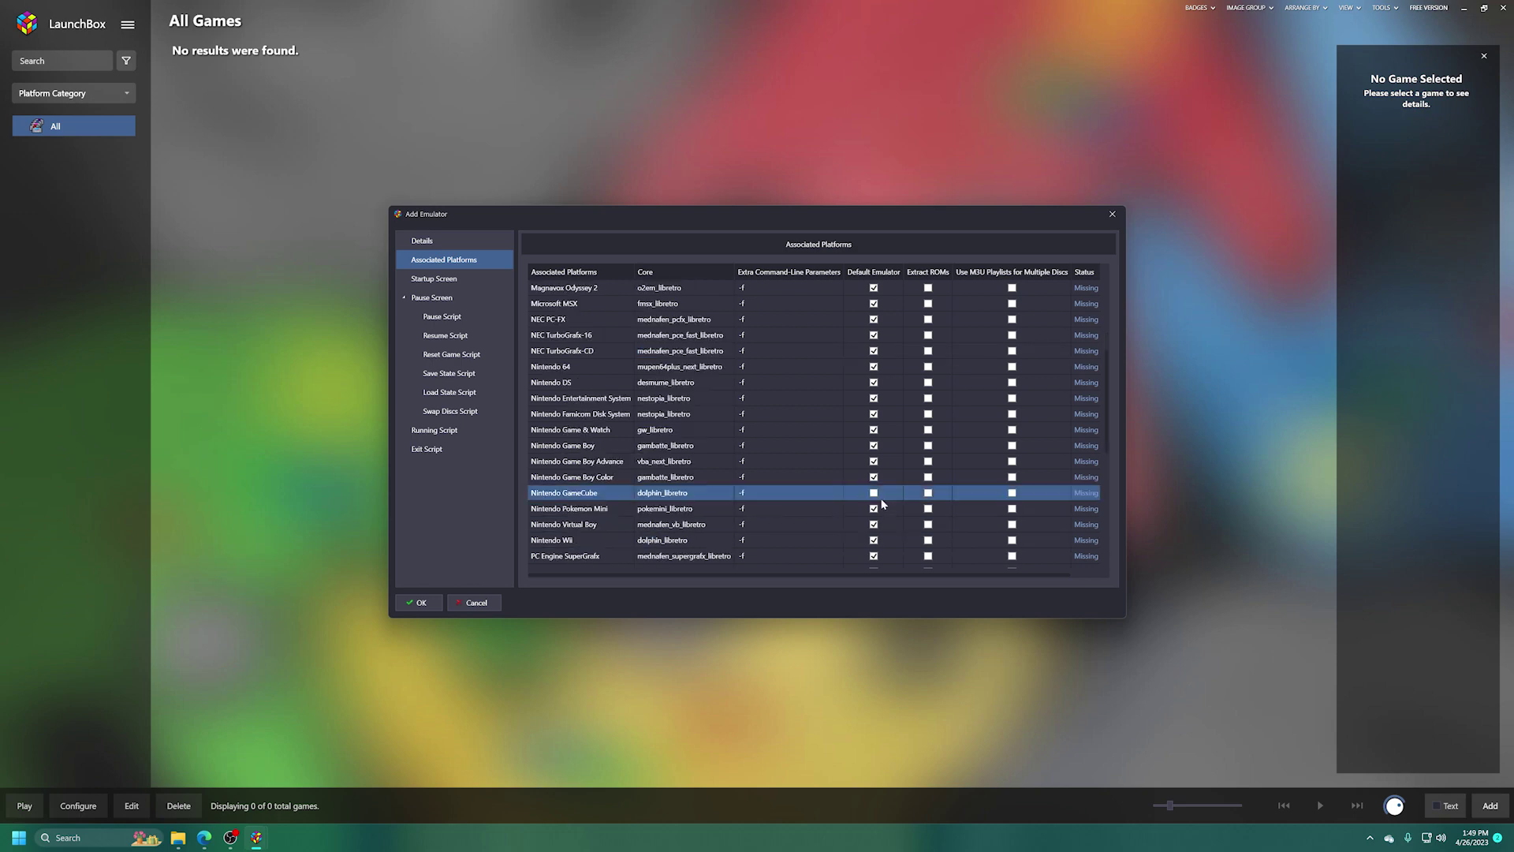
left_click(874, 541)
scroll(876, 545, "down", 3)
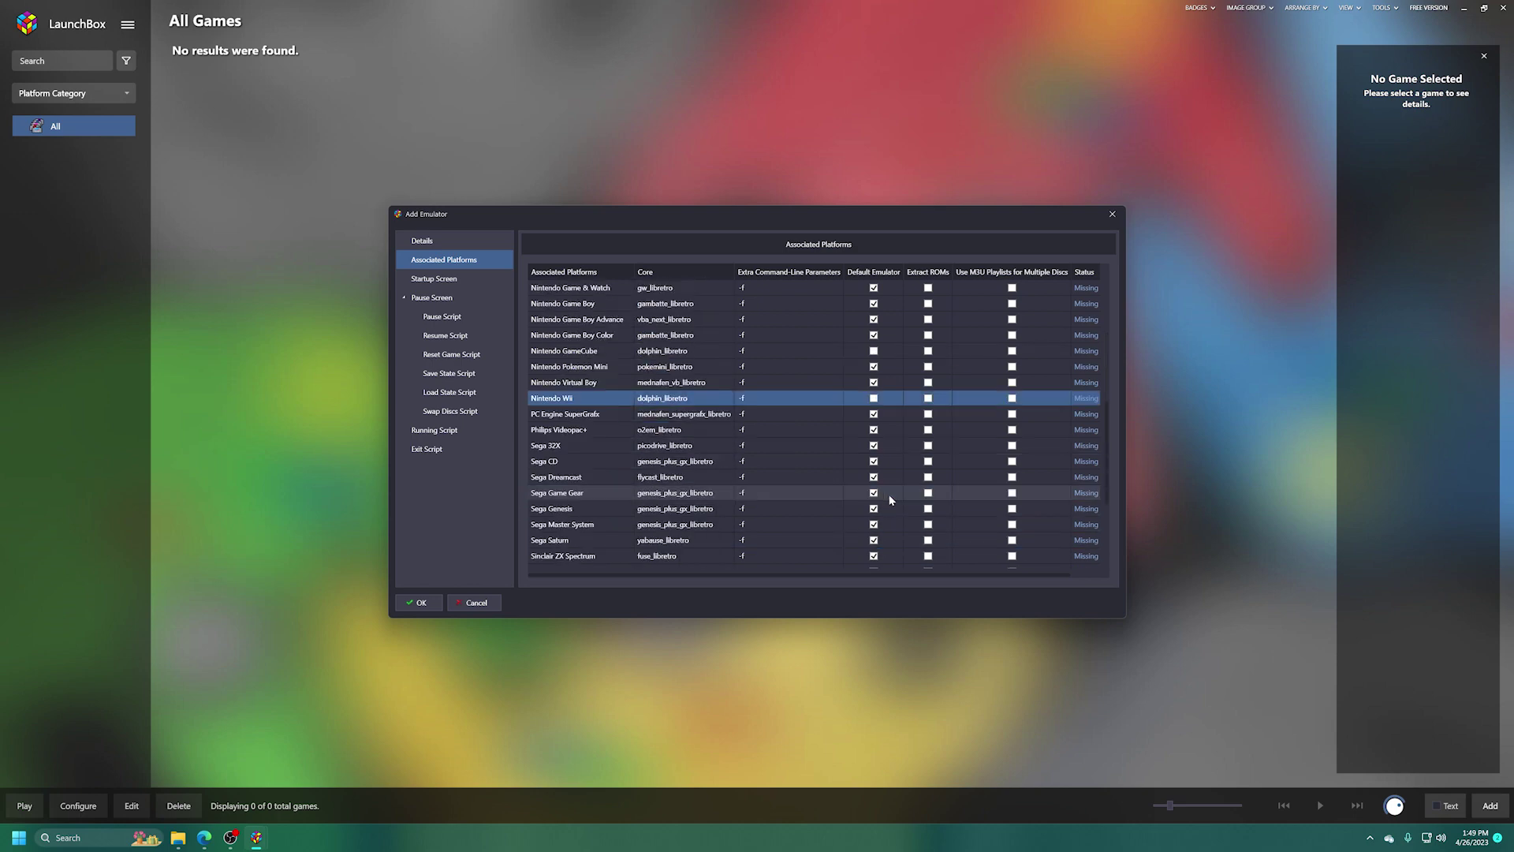
Review Retroarch's default emulator settings for the other platforms and save the emulator.
scroll(875, 481, "down", 1)
scroll(820, 512, "down", 2)
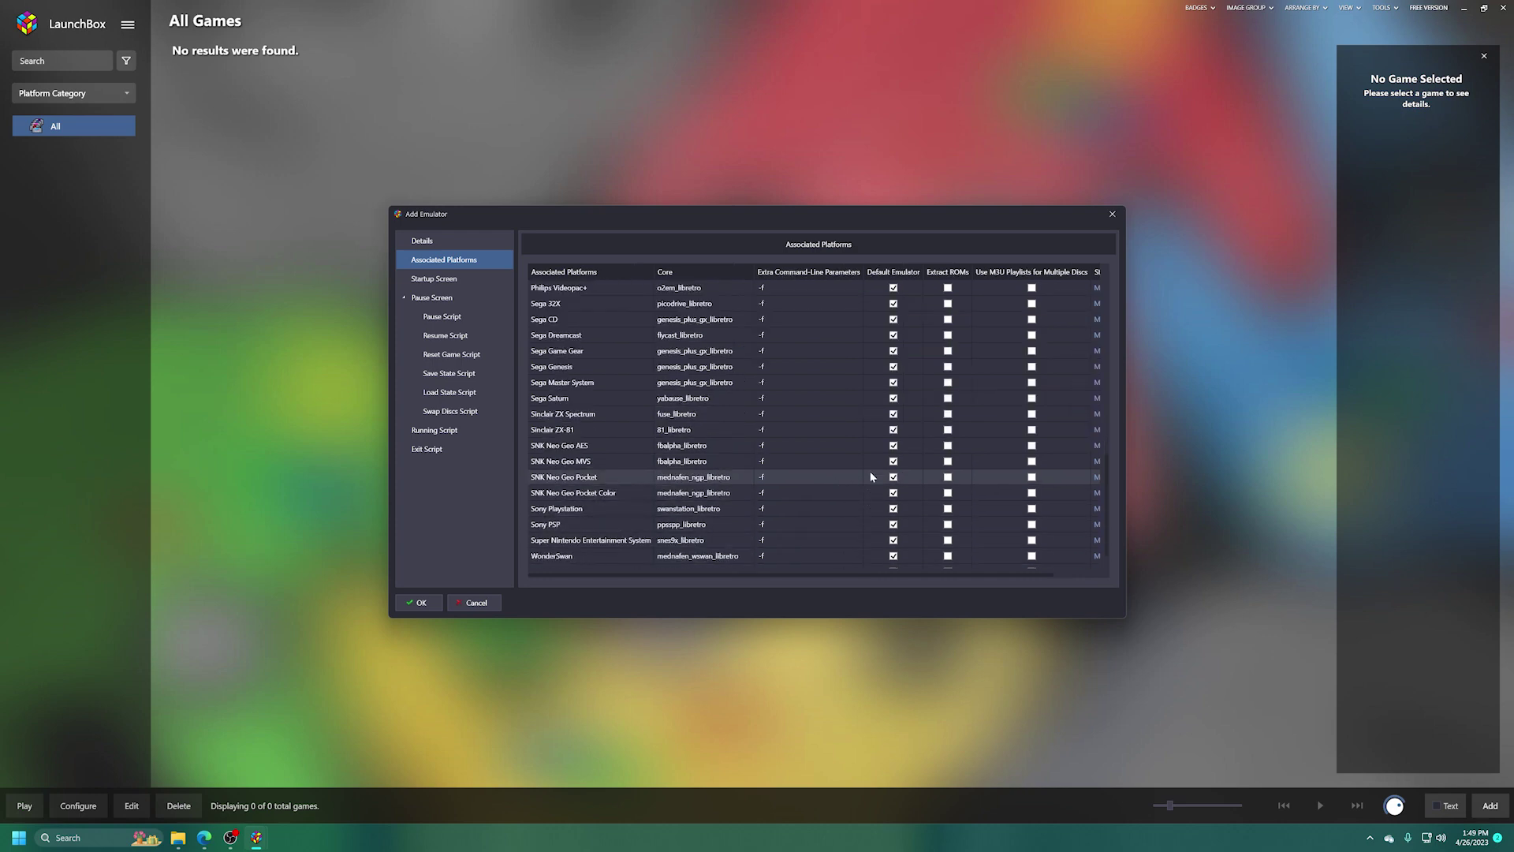
scroll(895, 512, "down", 1)
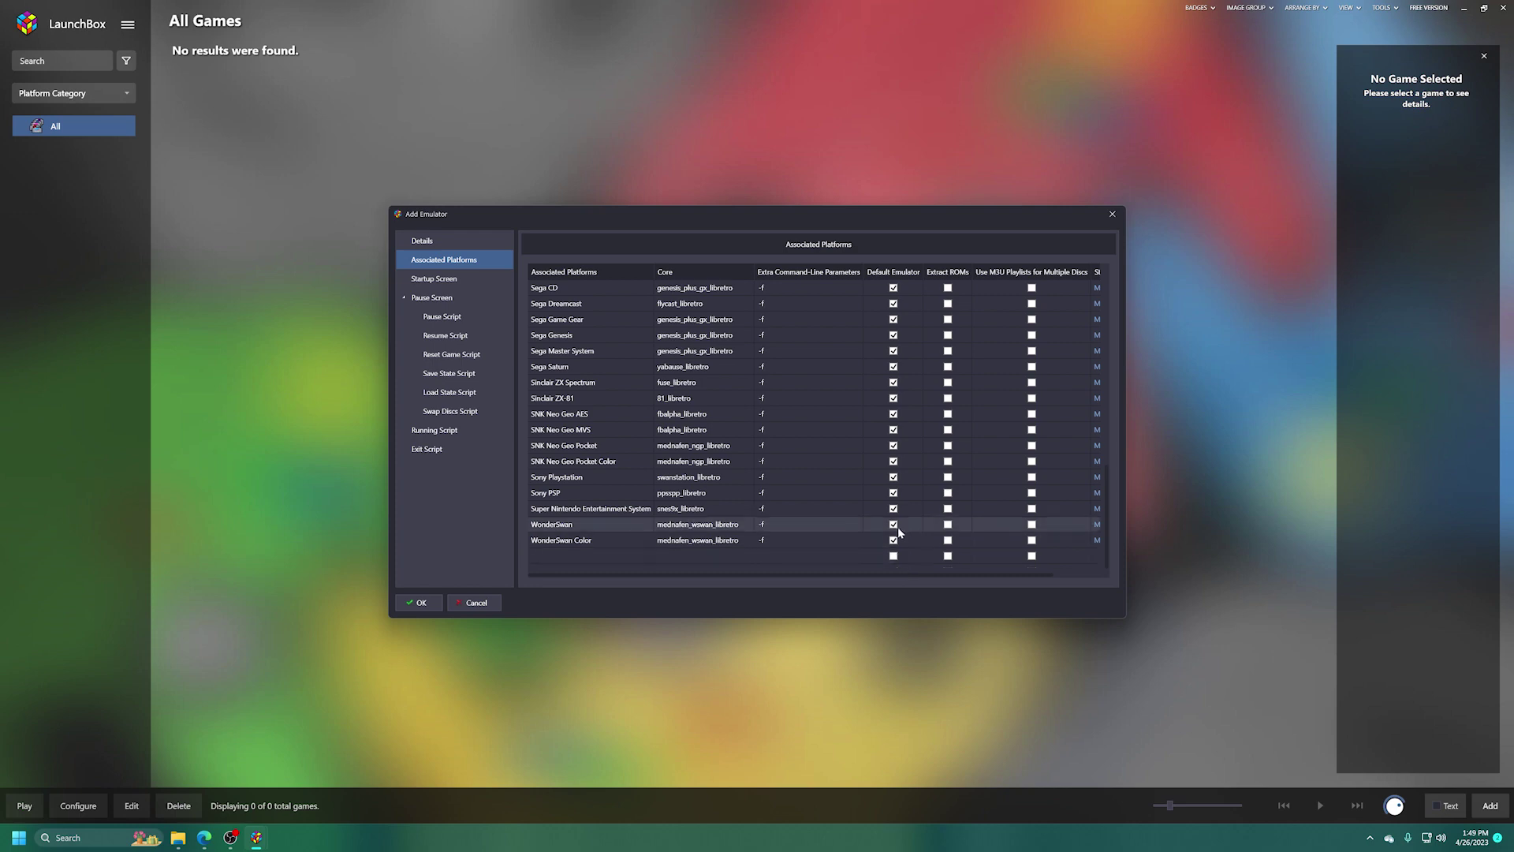
scroll(896, 504, "up", 6)
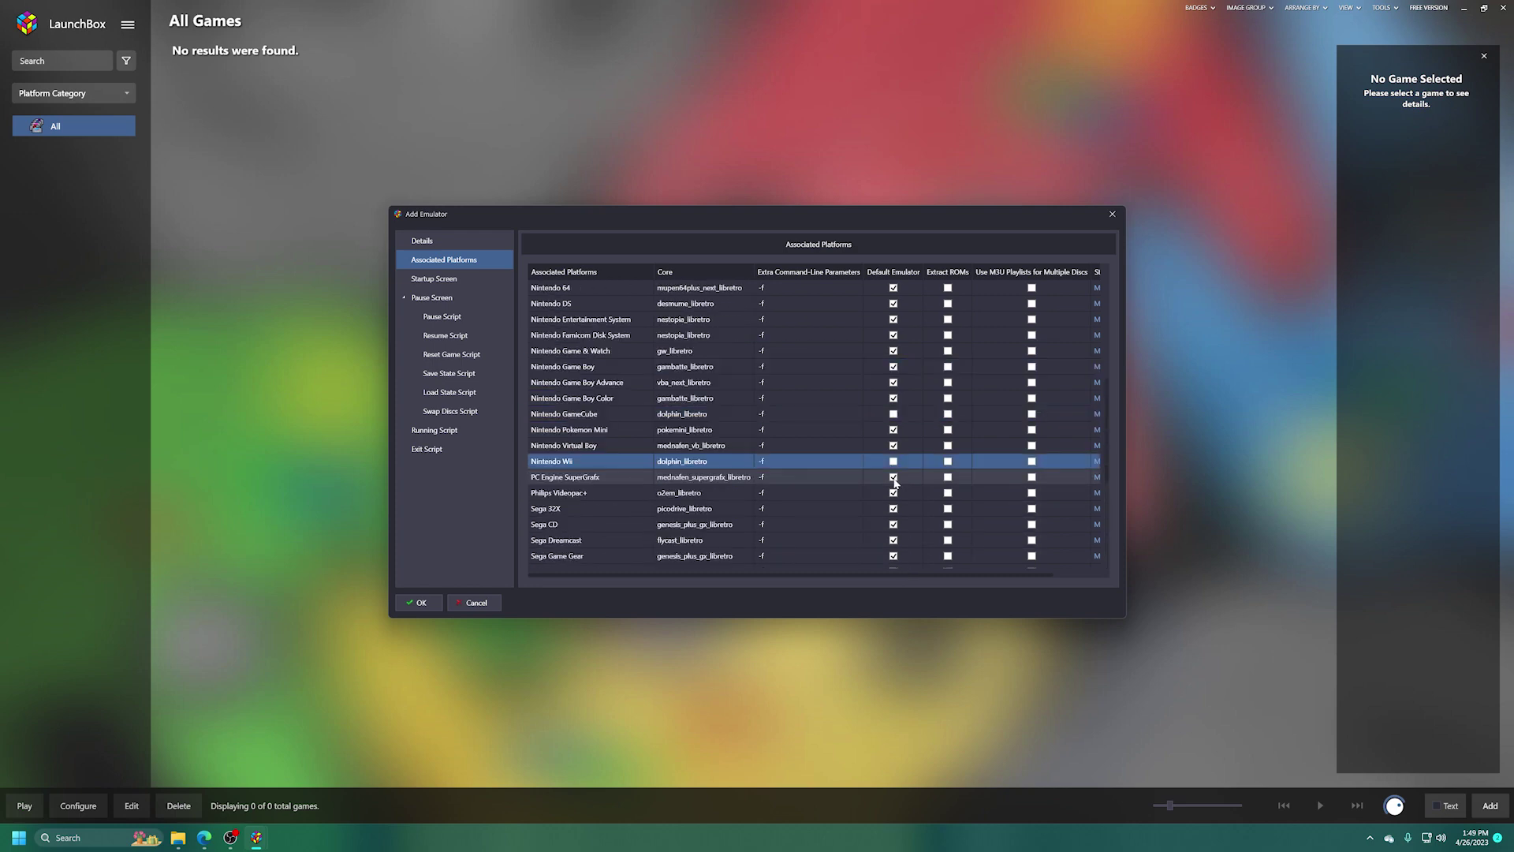
scroll(894, 482, "down", 3)
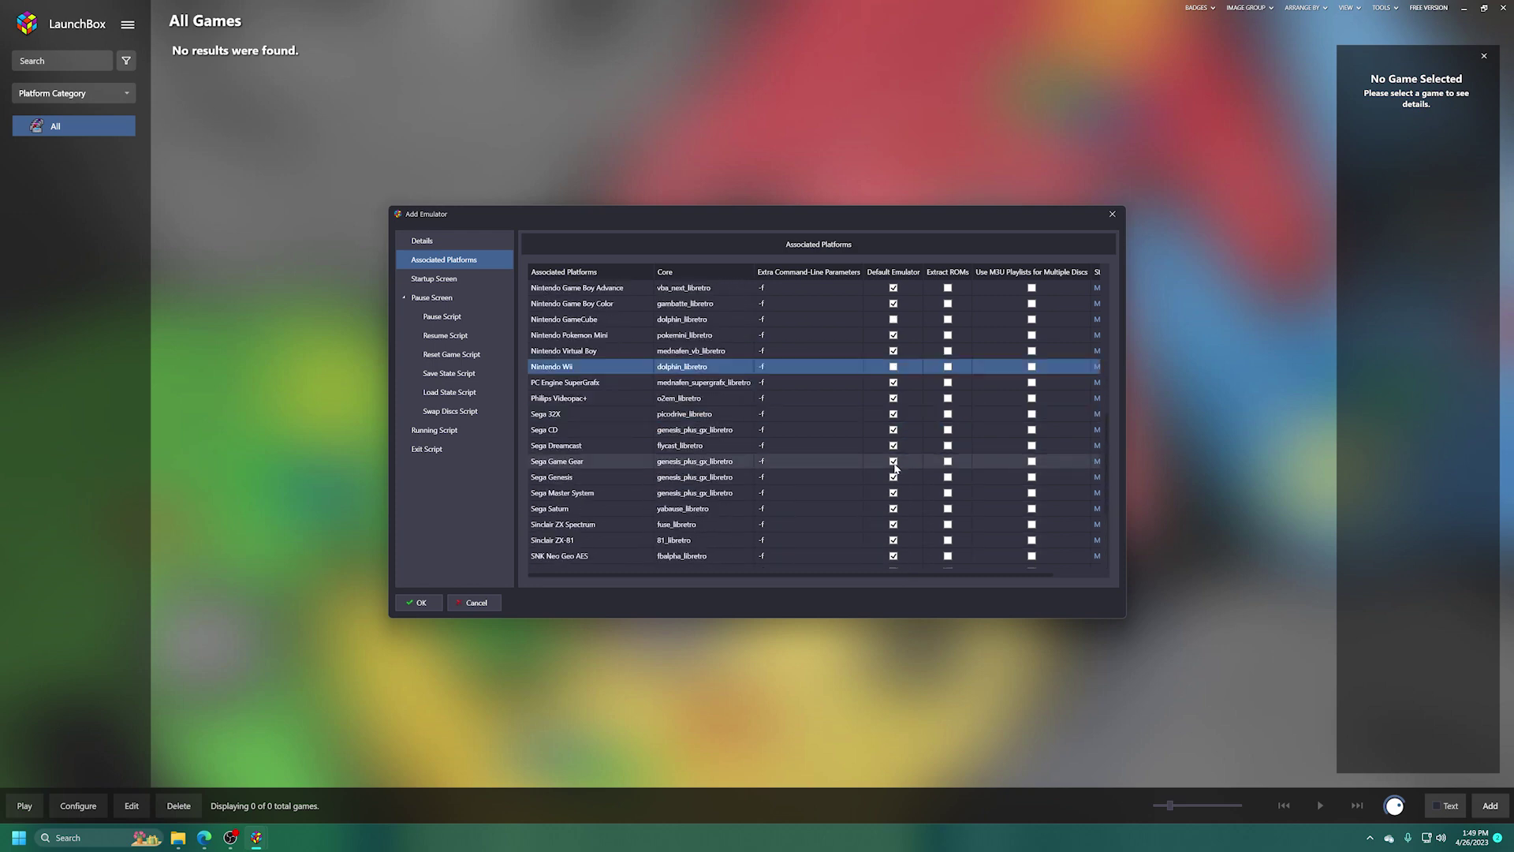
scroll(897, 397, "down", 3)
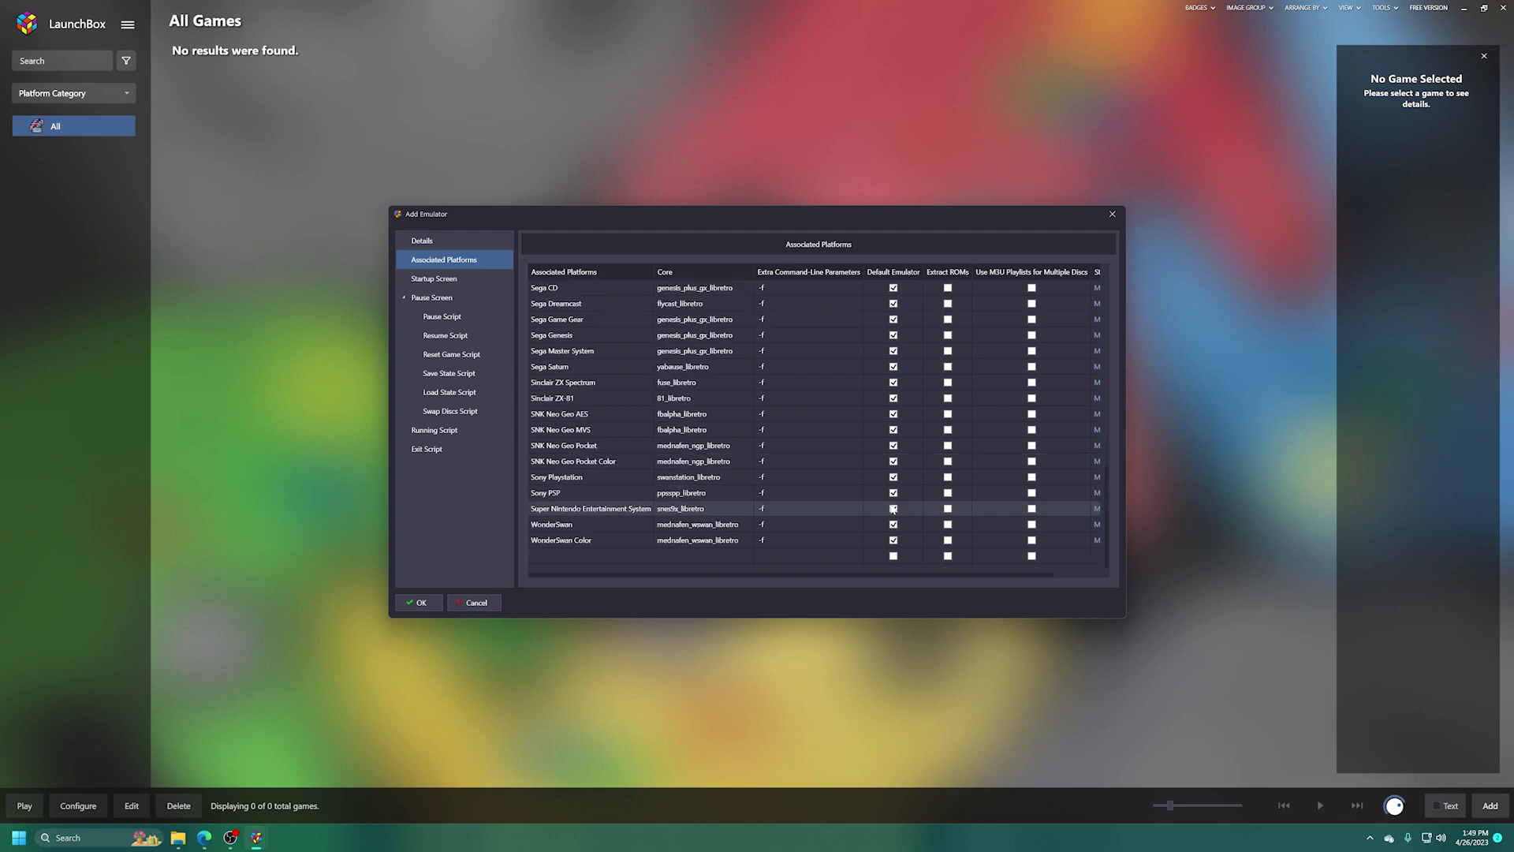
scroll(859, 410, "up", 12)
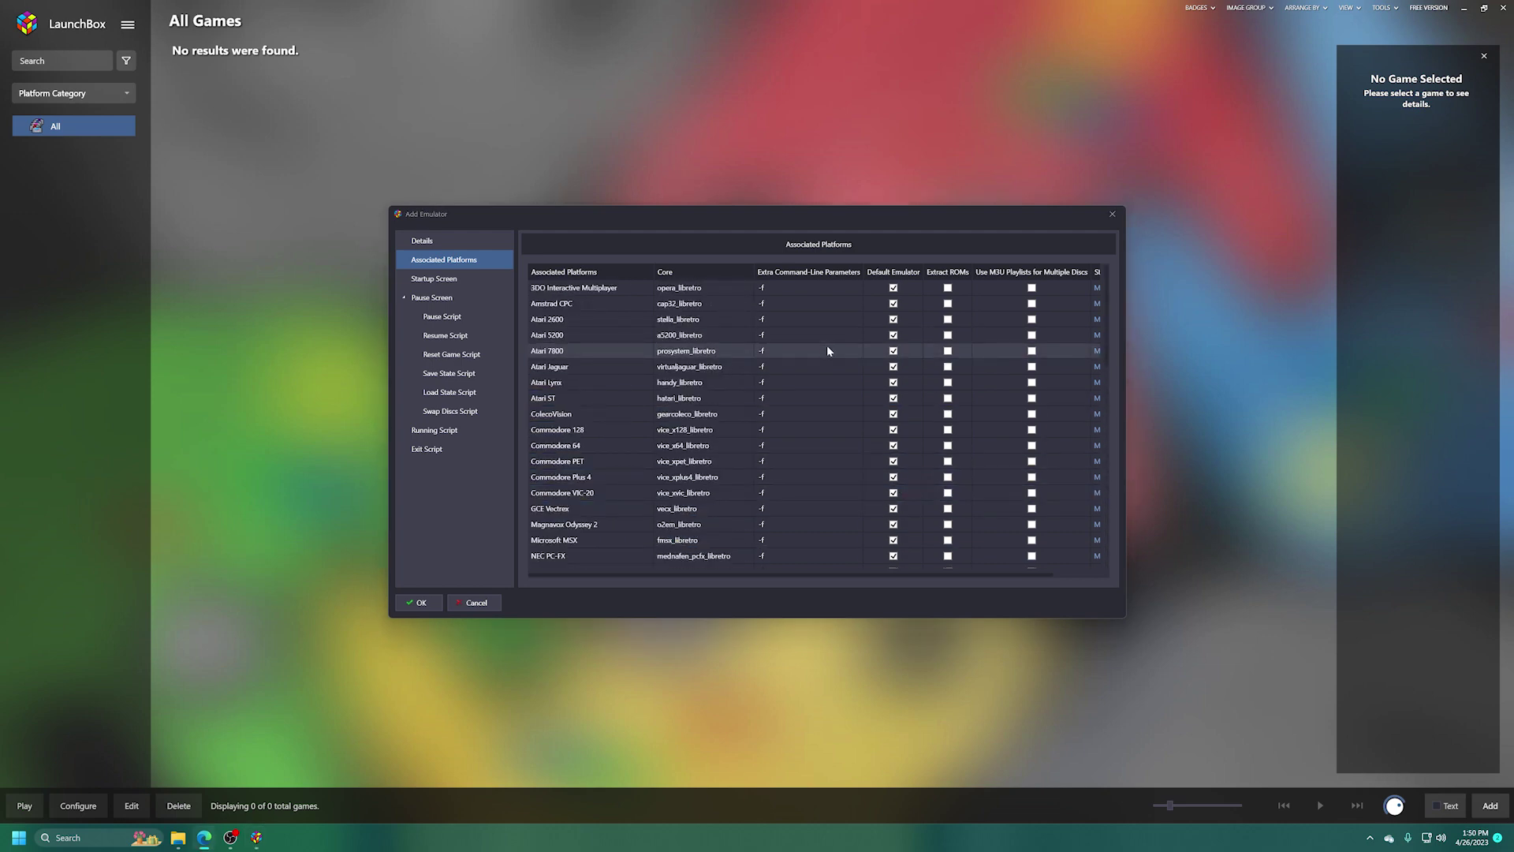
left_click(421, 603)
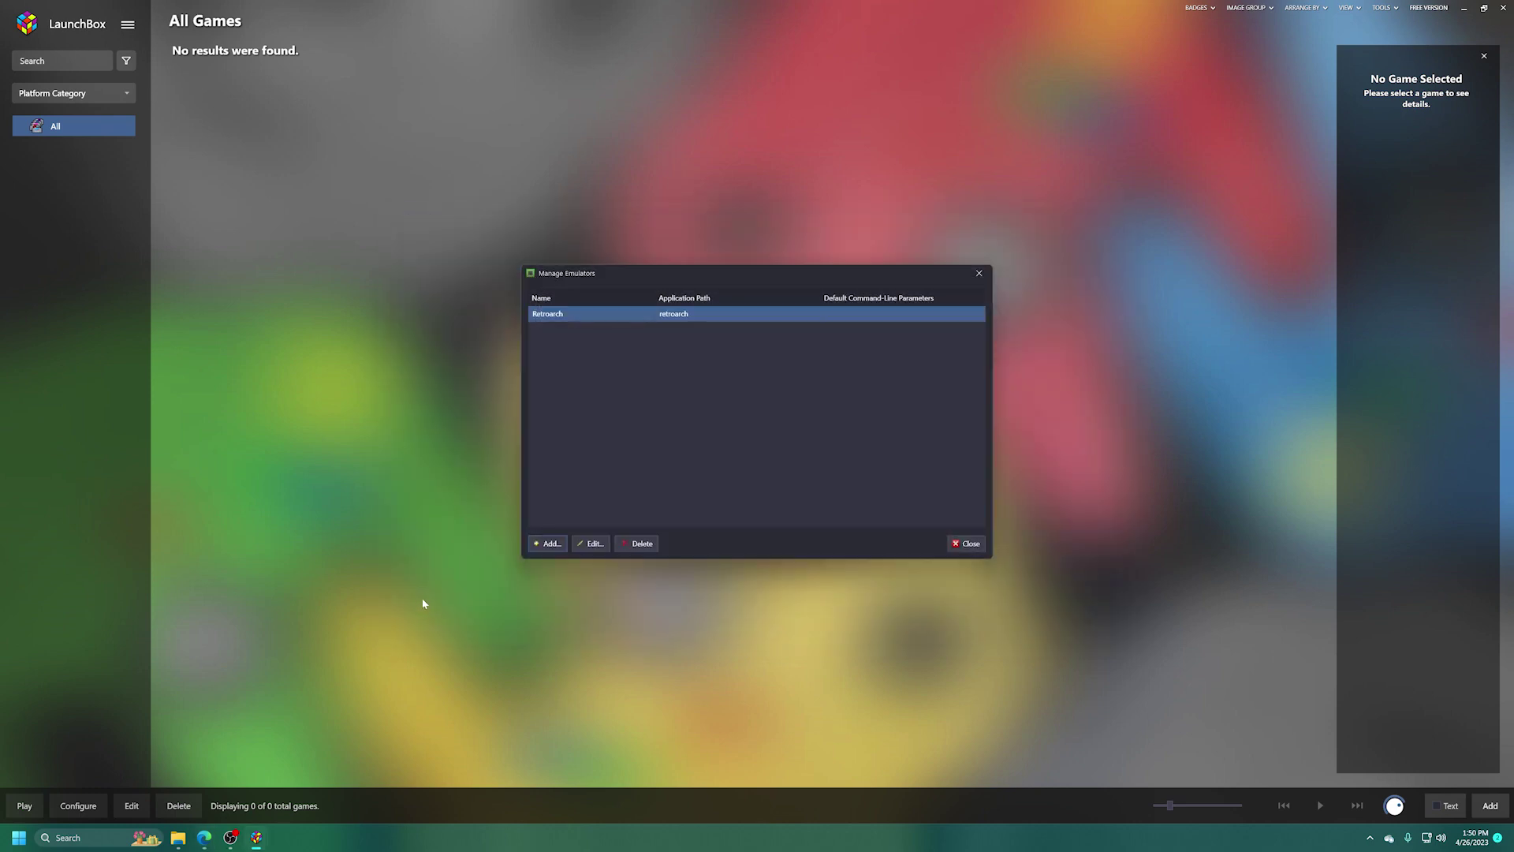
Add an emulator named Dolphin with the application path dolphin, clear its default command-line parameters, and save it.
left_click(546, 544)
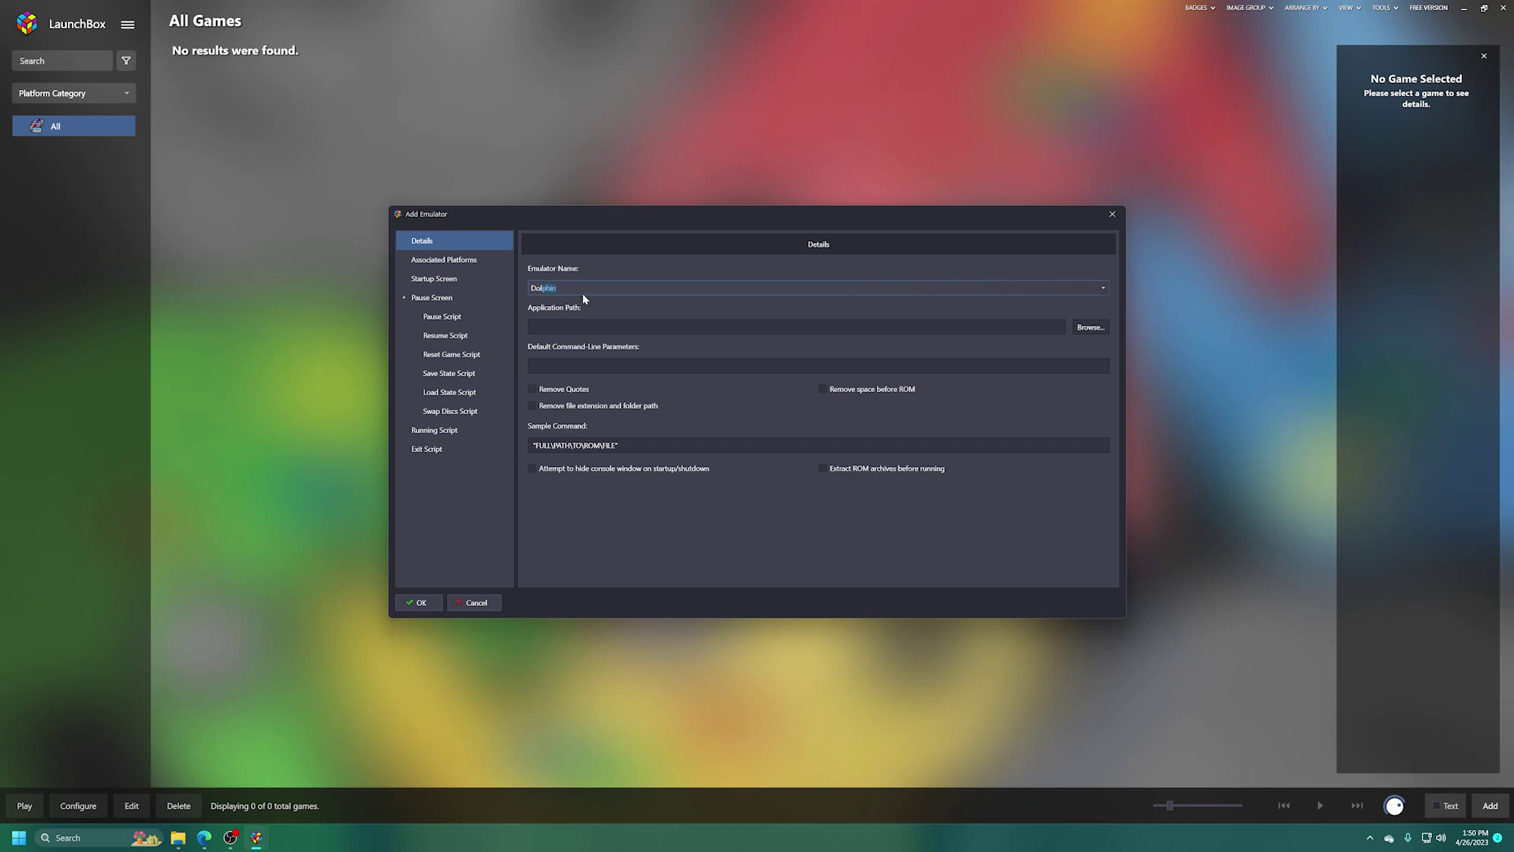
key("Tab")
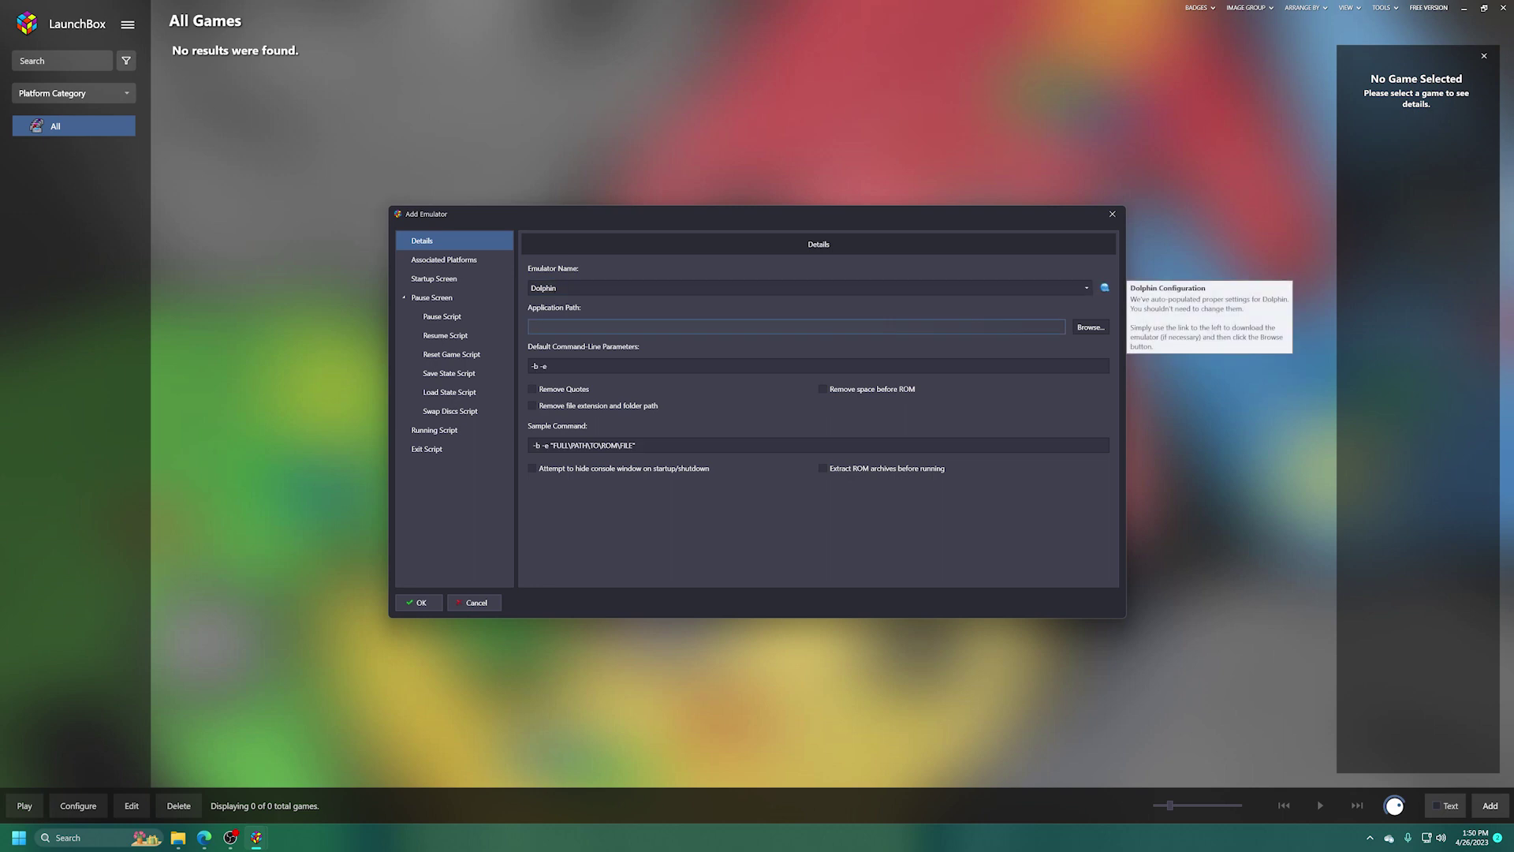
type("dolphin")
key("Tab")
key("Tab")
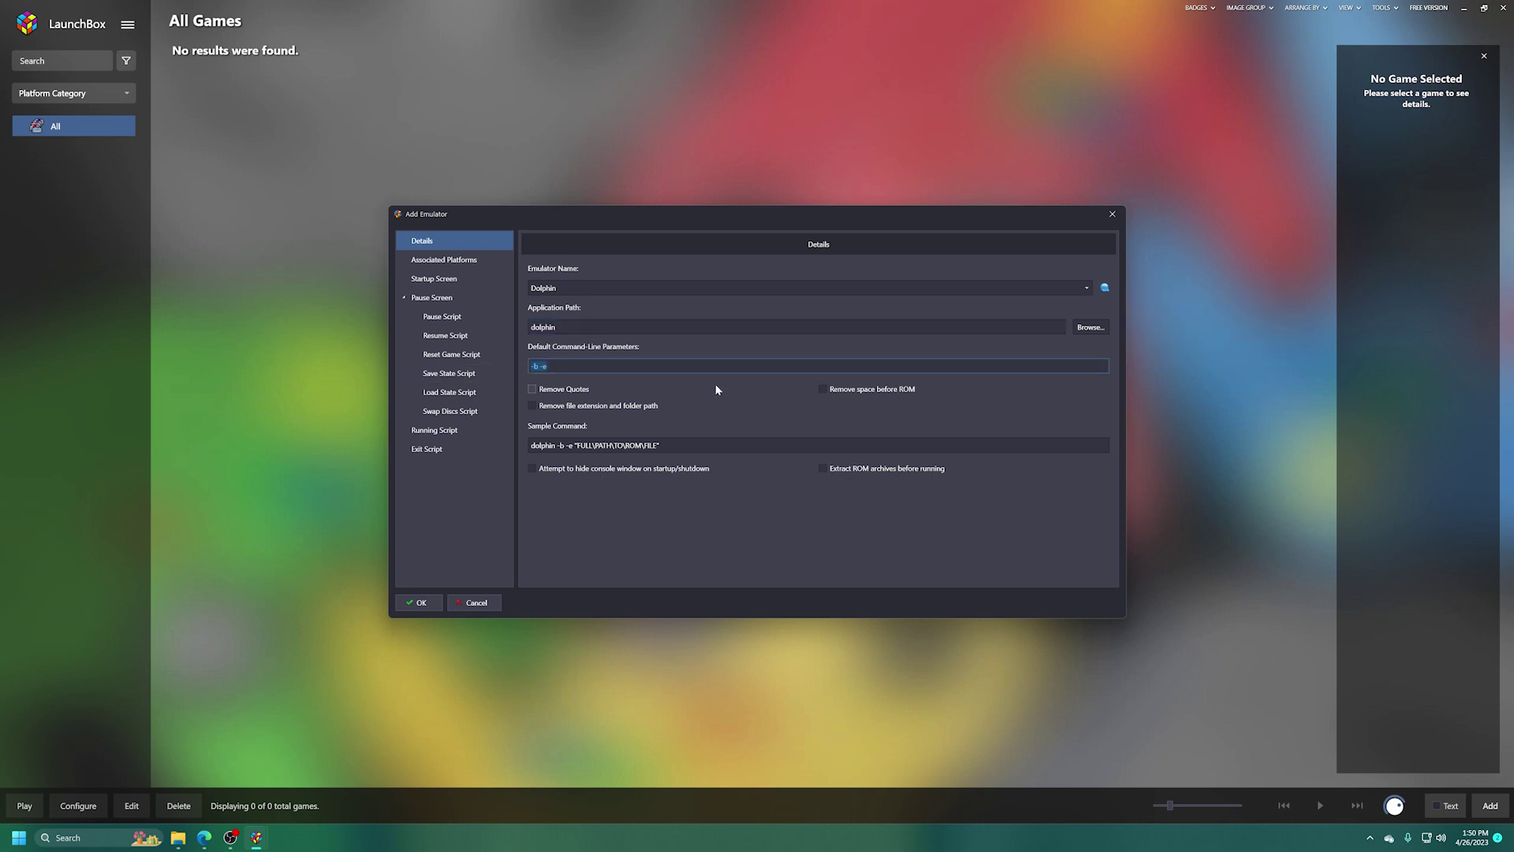
key("BackSpace")
left_click(430, 260)
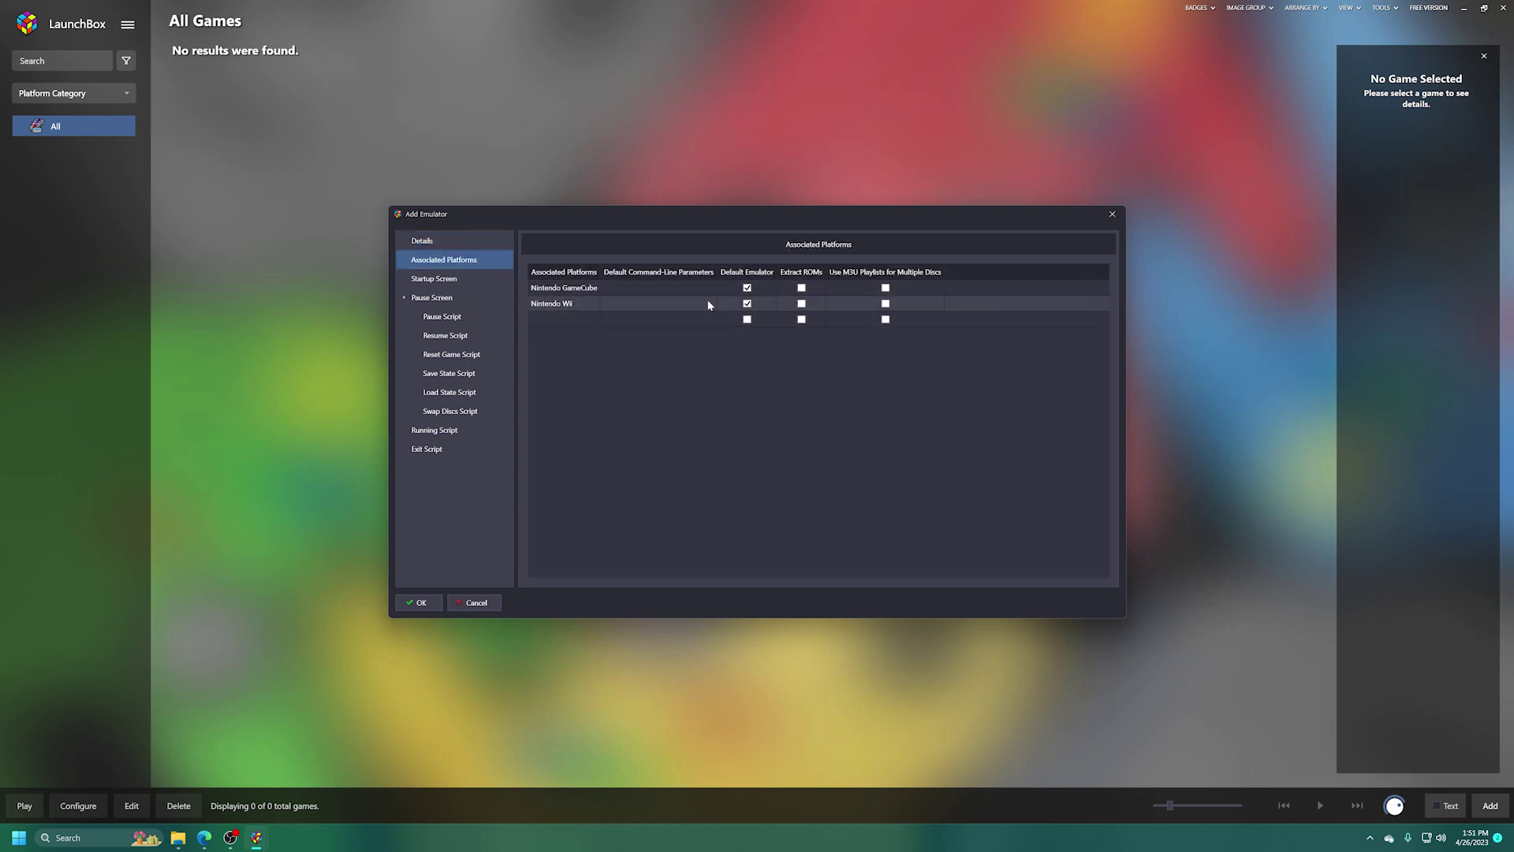
left_click(424, 604)
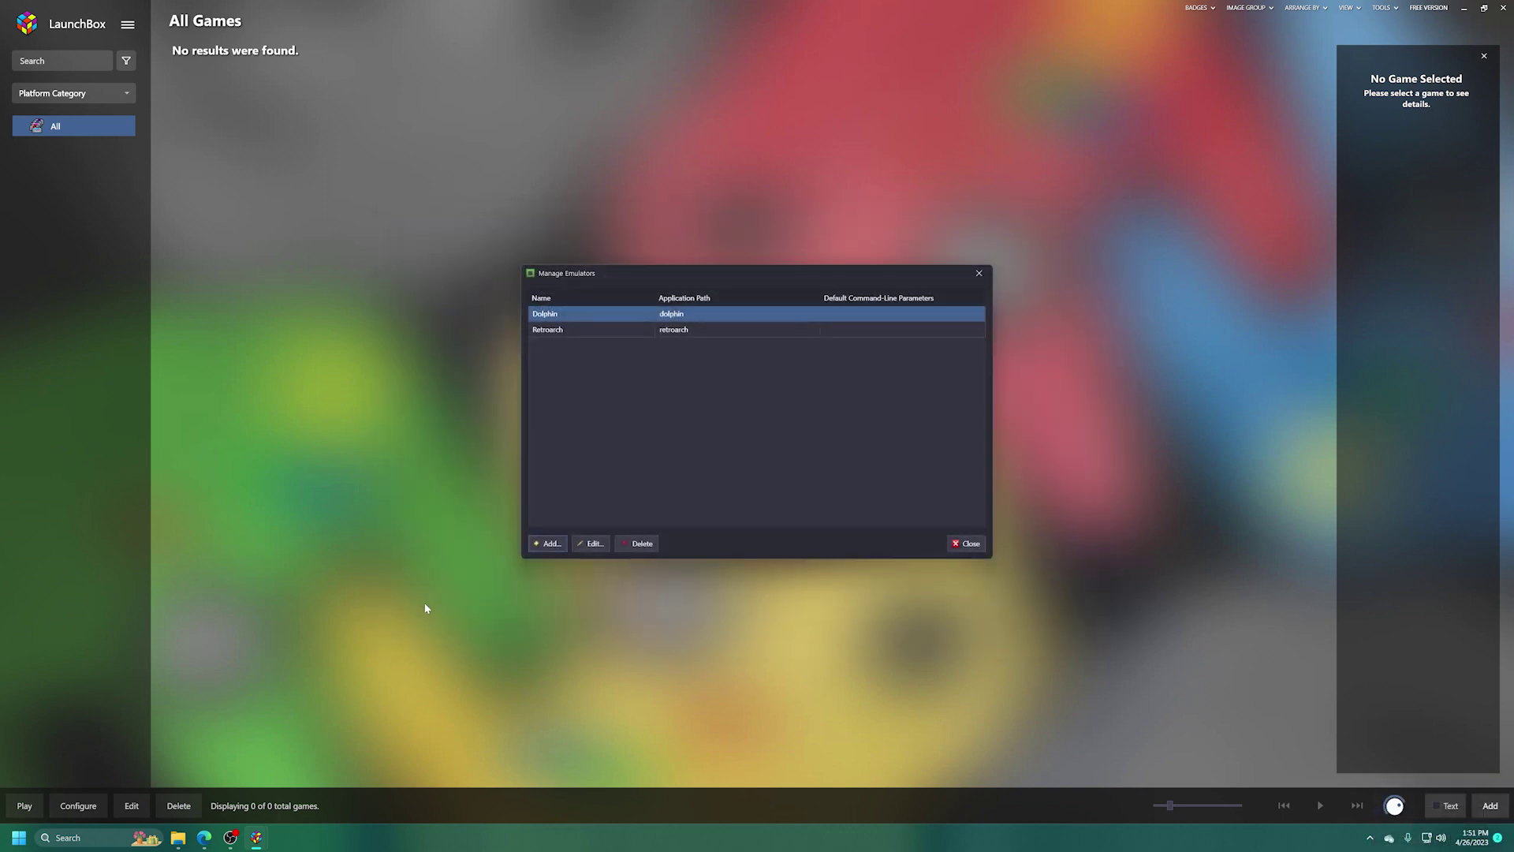
Create another emulator entry named XBSX2 with the application path xbsx2.
left_click(555, 545)
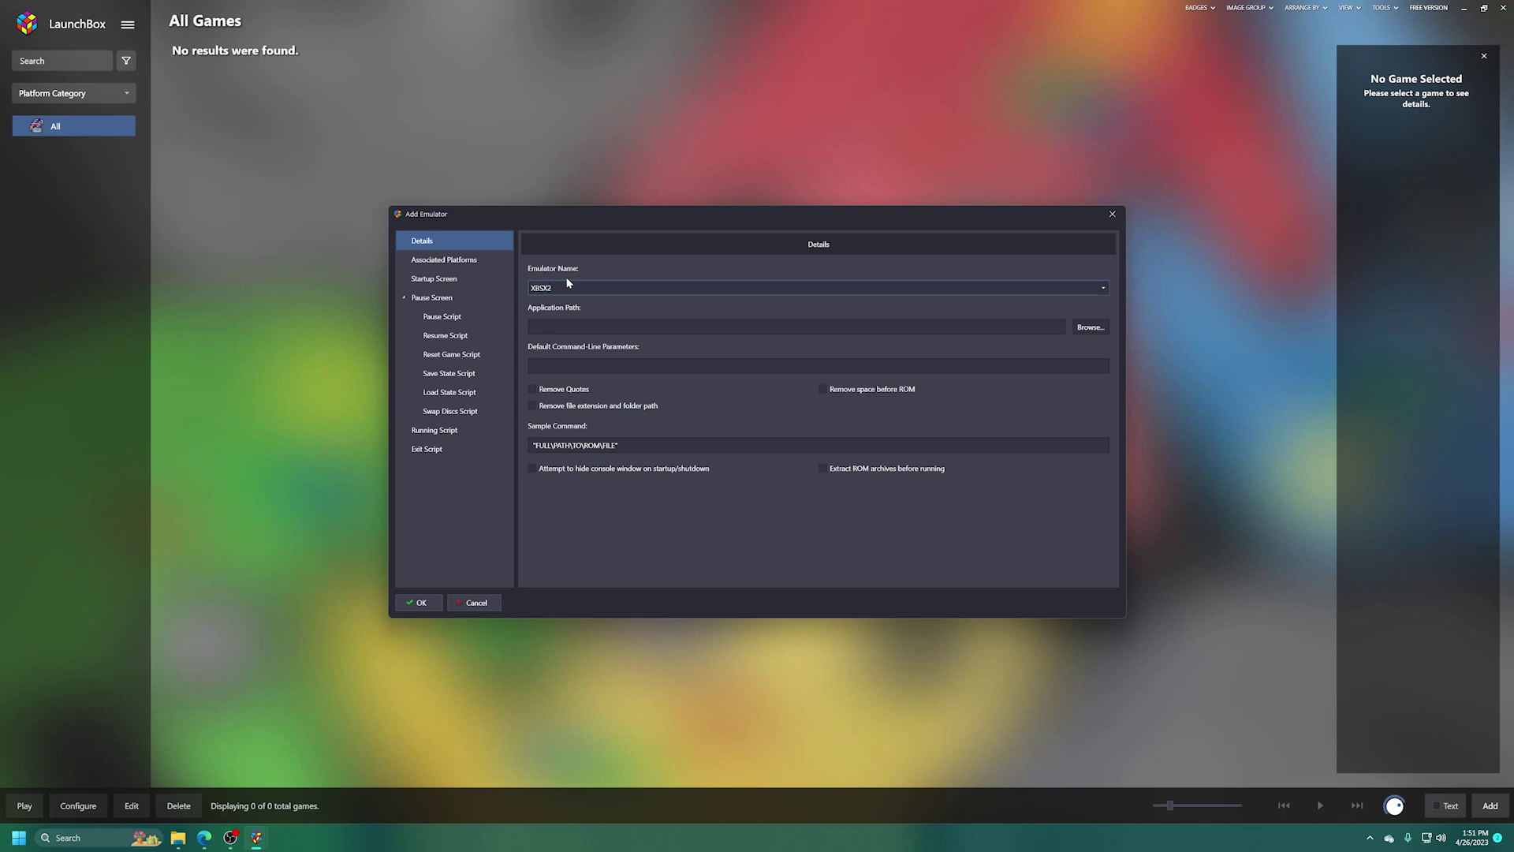
left_click(562, 323)
type("xbsx2")
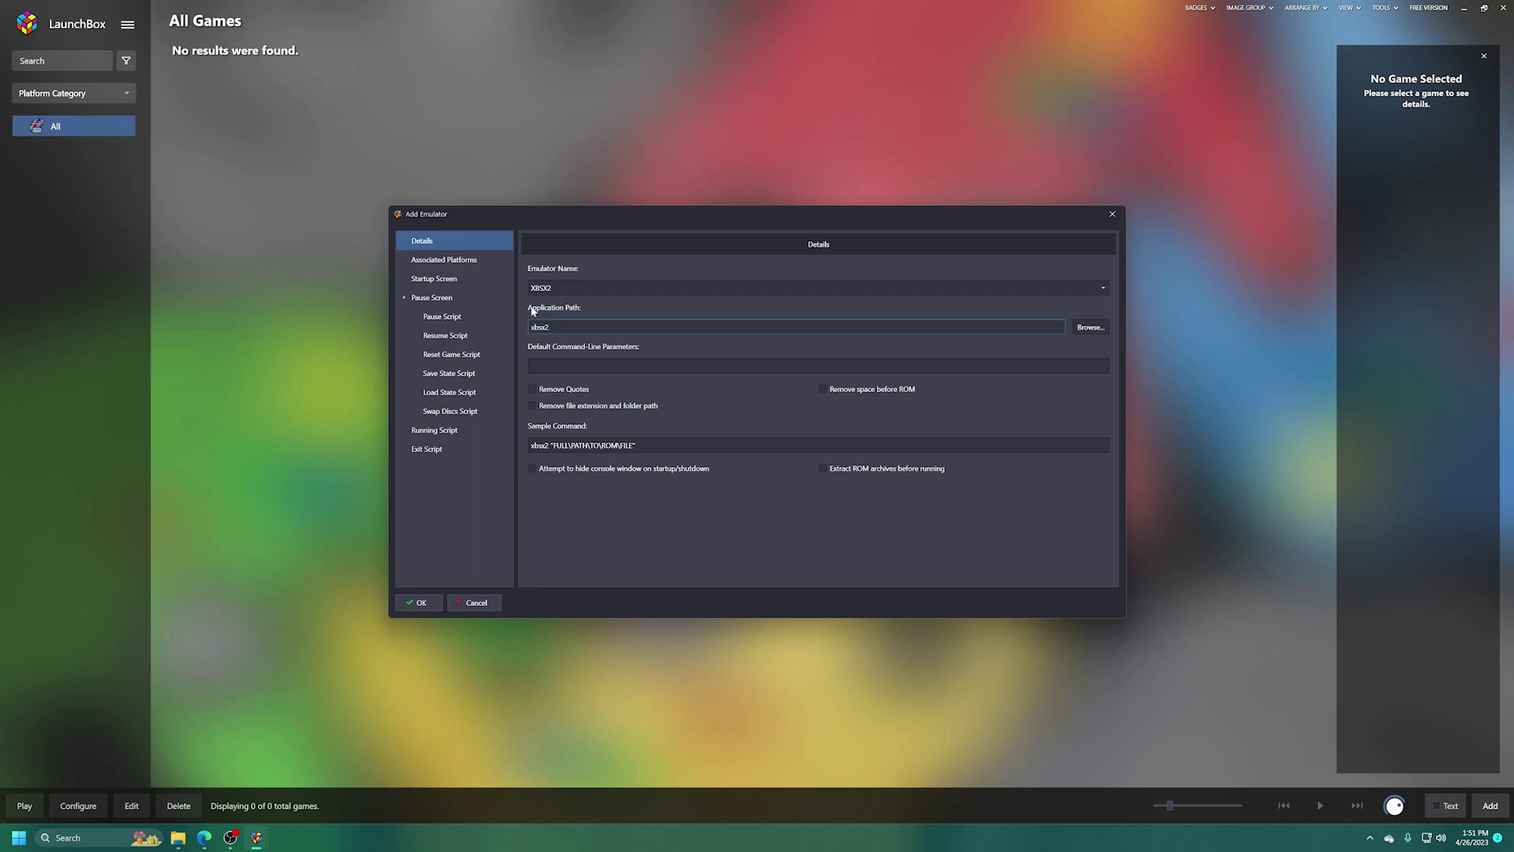
Associate XBSX2 with the platform Sony PlayStation 2 as its default emulator and save the entry.
left_click(418, 261)
left_click(598, 290)
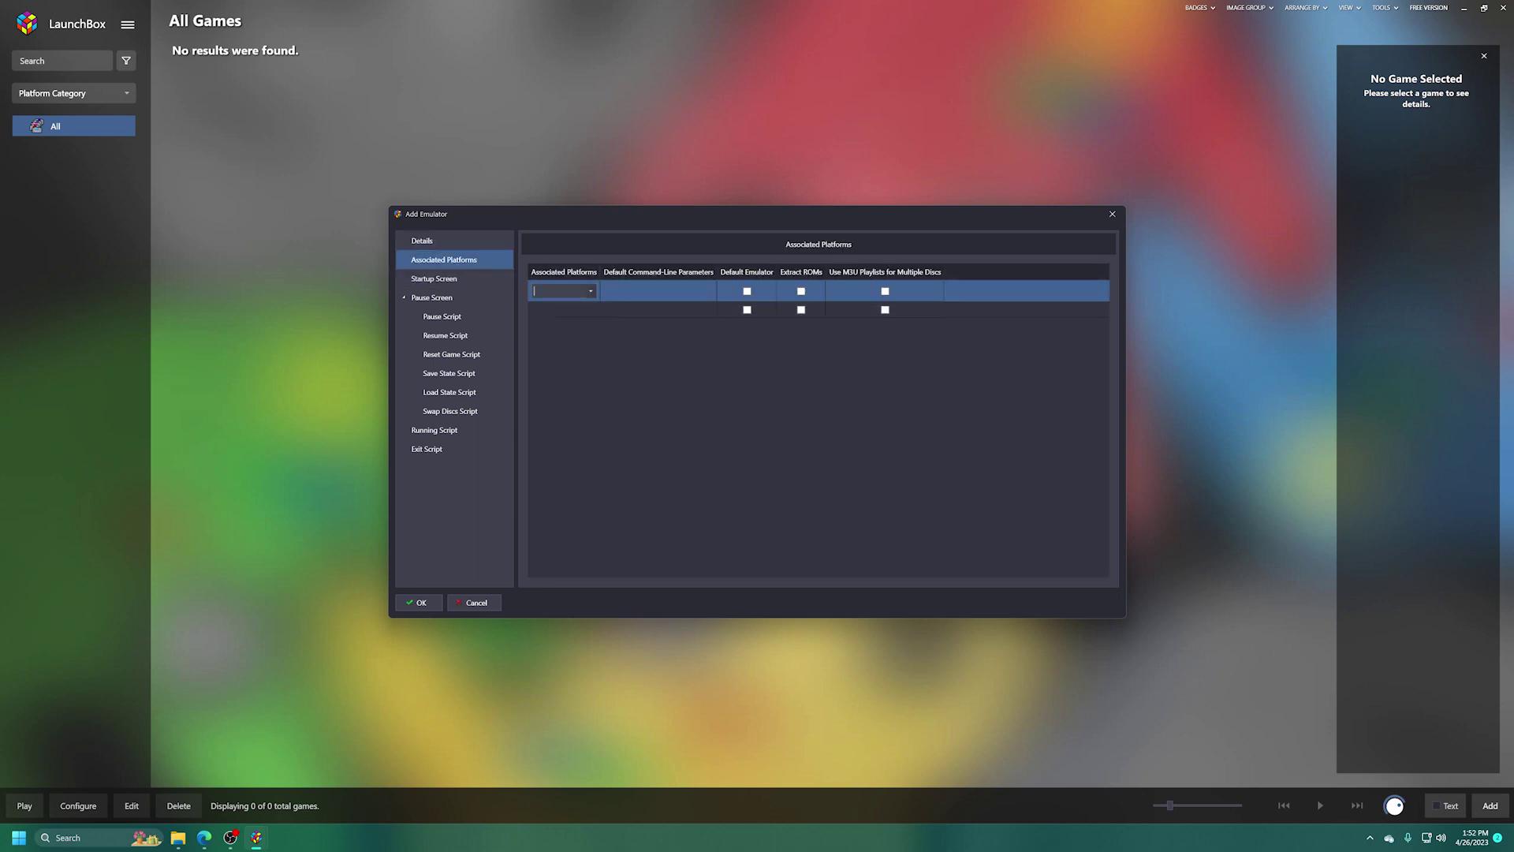
type("Sony PlayStation 2")
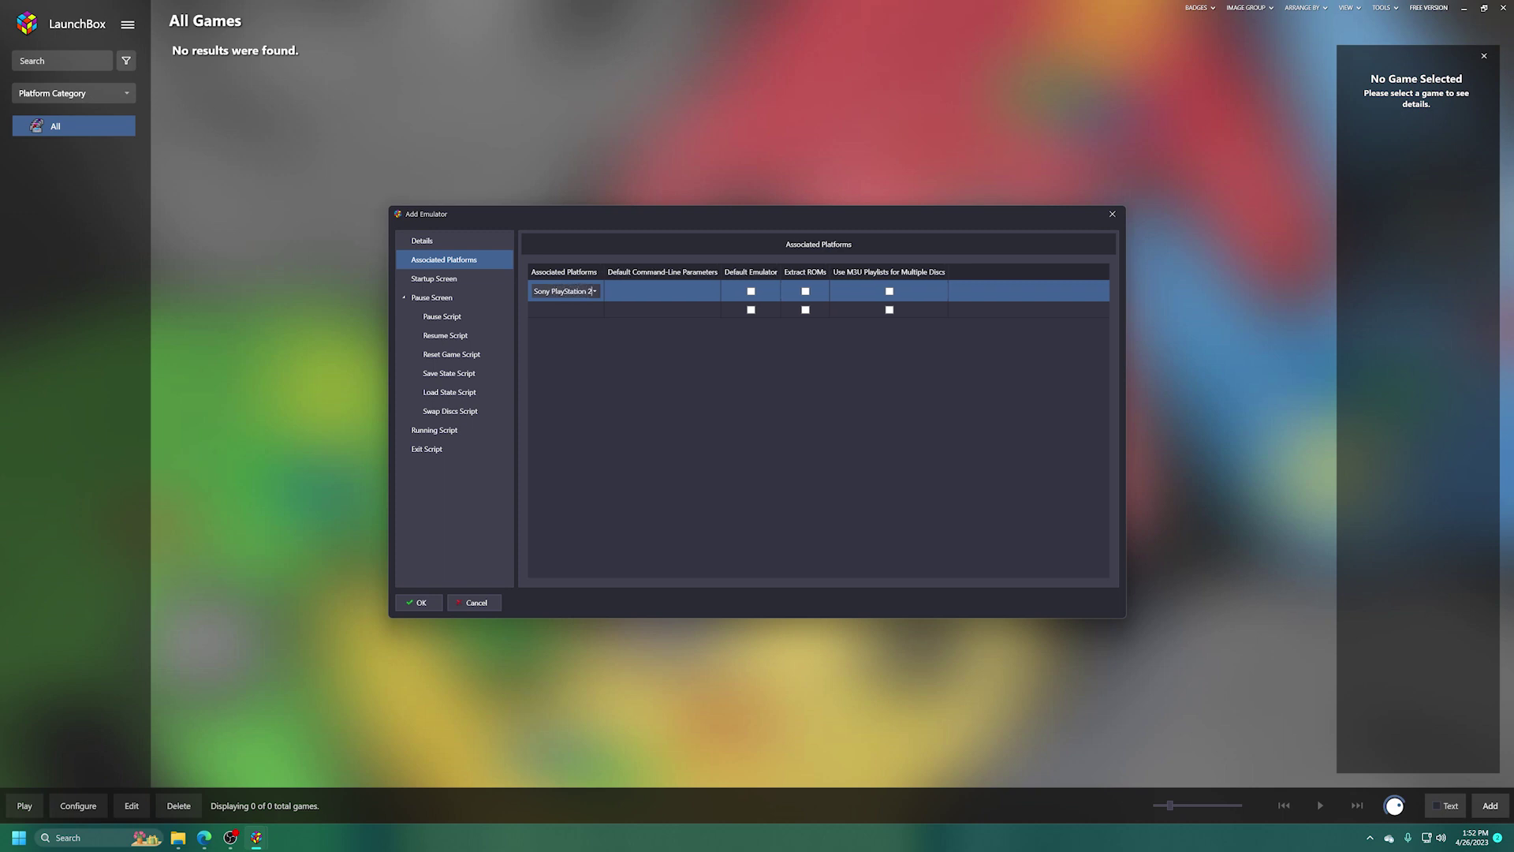
left_click(750, 291)
left_click(751, 289)
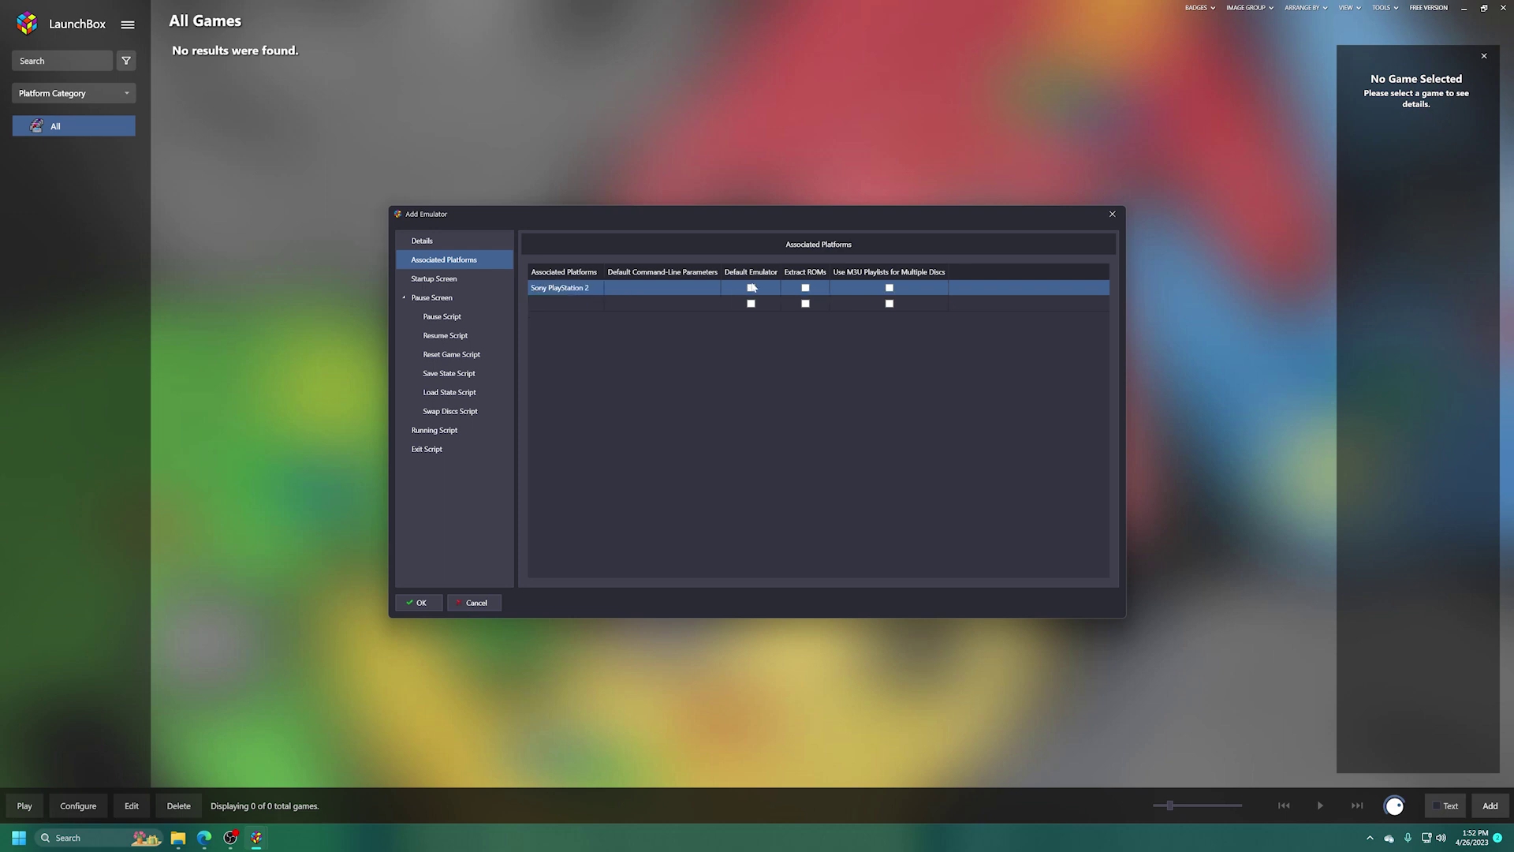
left_click(751, 289)
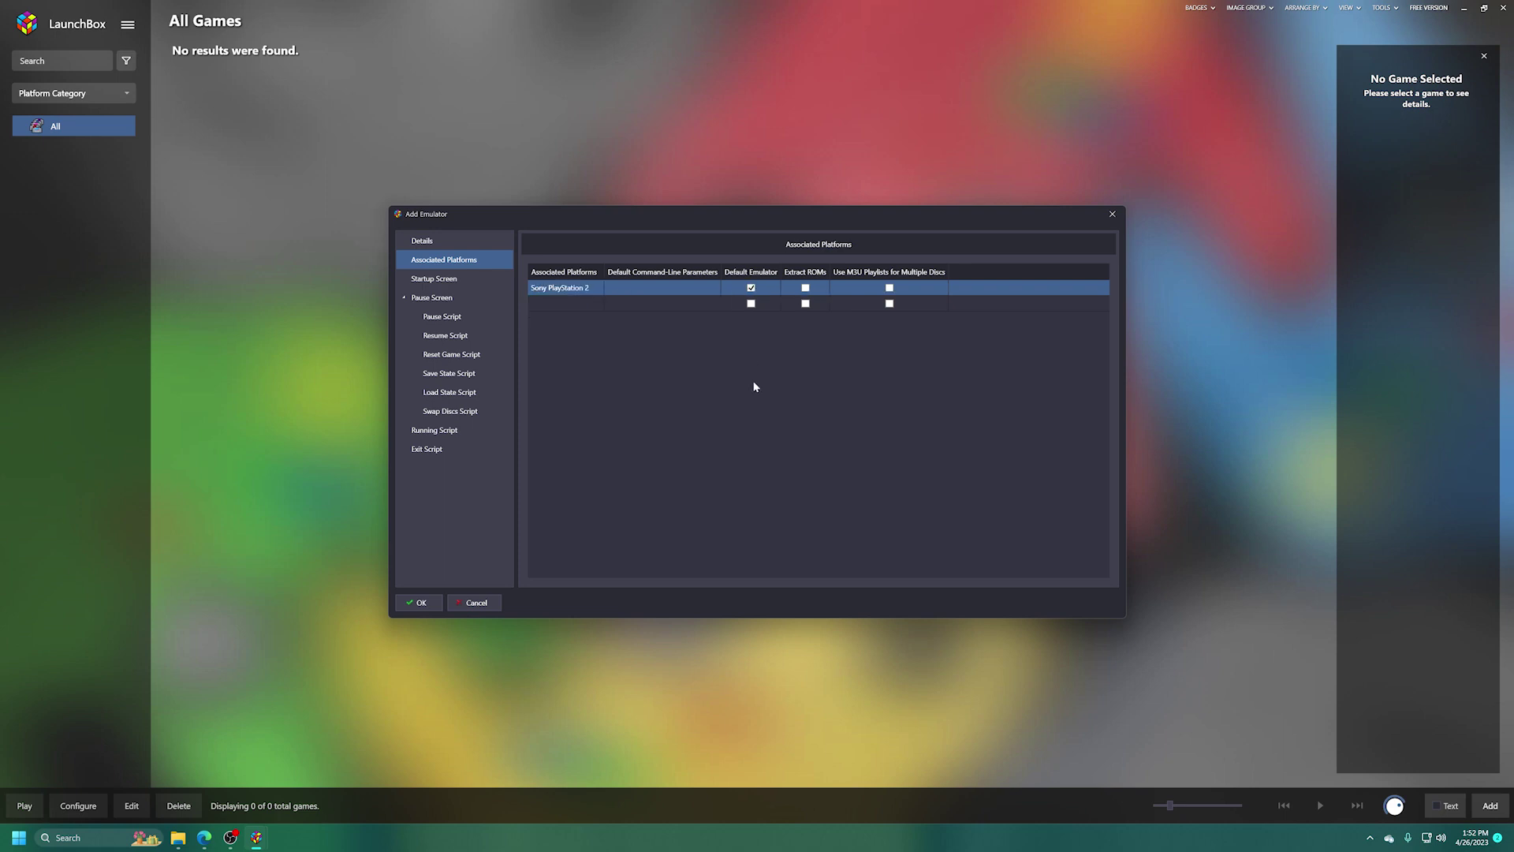
left_click(420, 603)
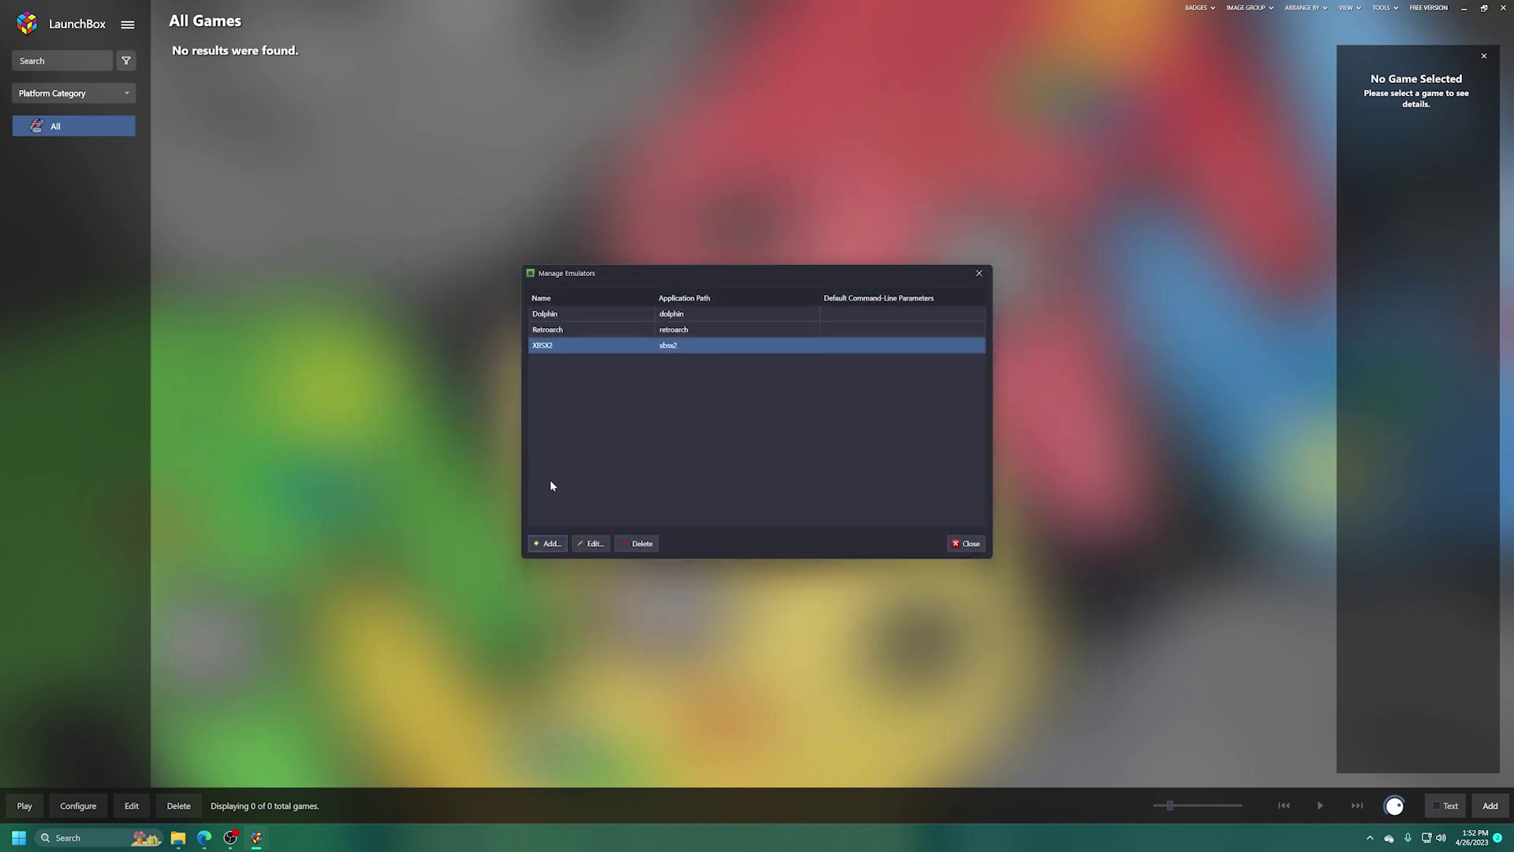
Create an emulator entry named Xenia Canary with the application path xenia-canary.
left_click(547, 543)
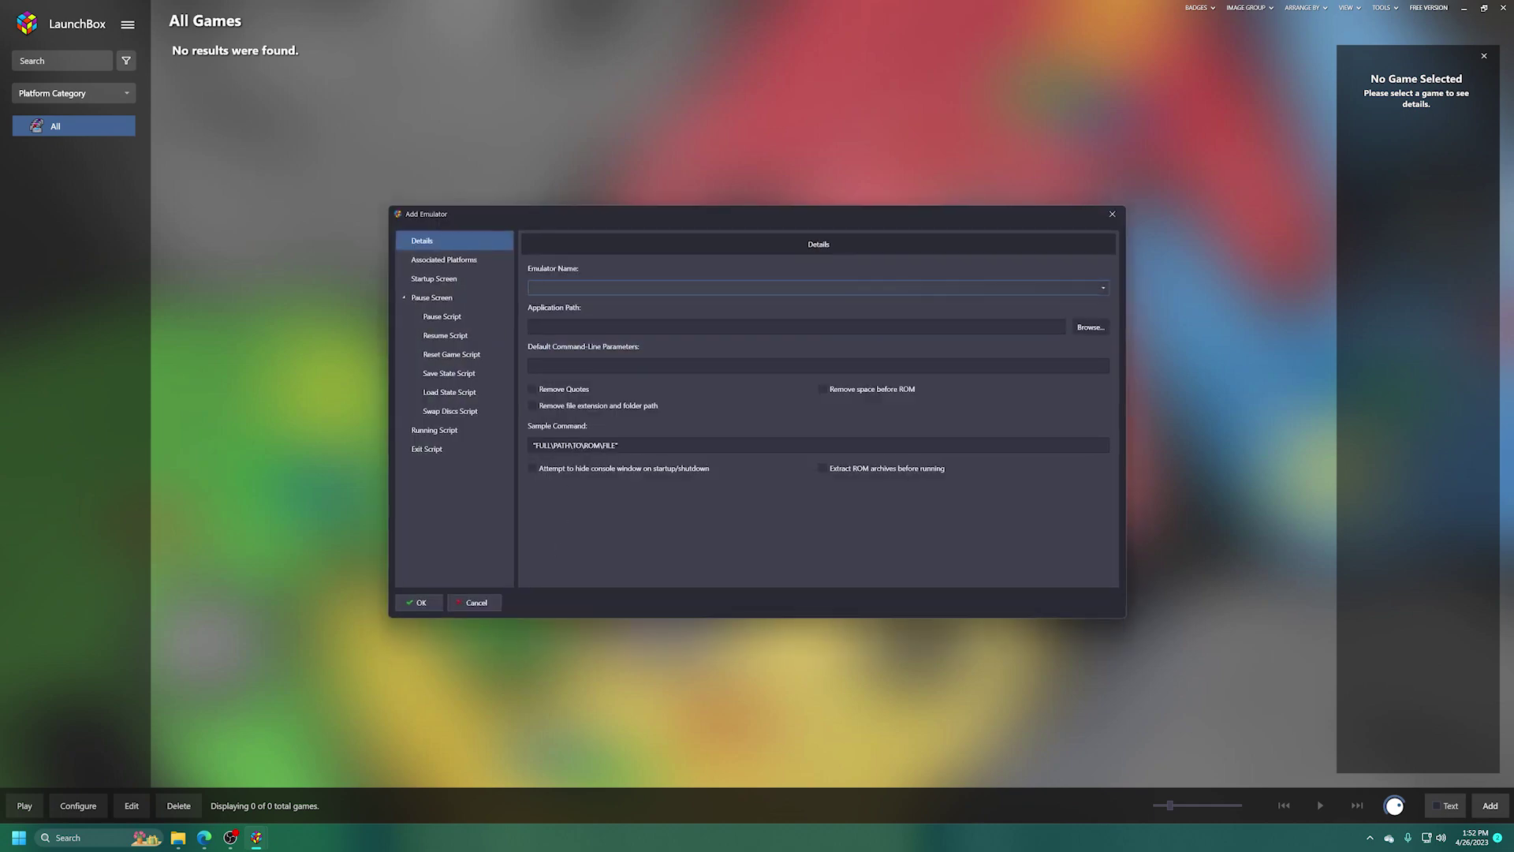
type("Xemu")
type("a Canary")
key("Tab")
key("Tab")
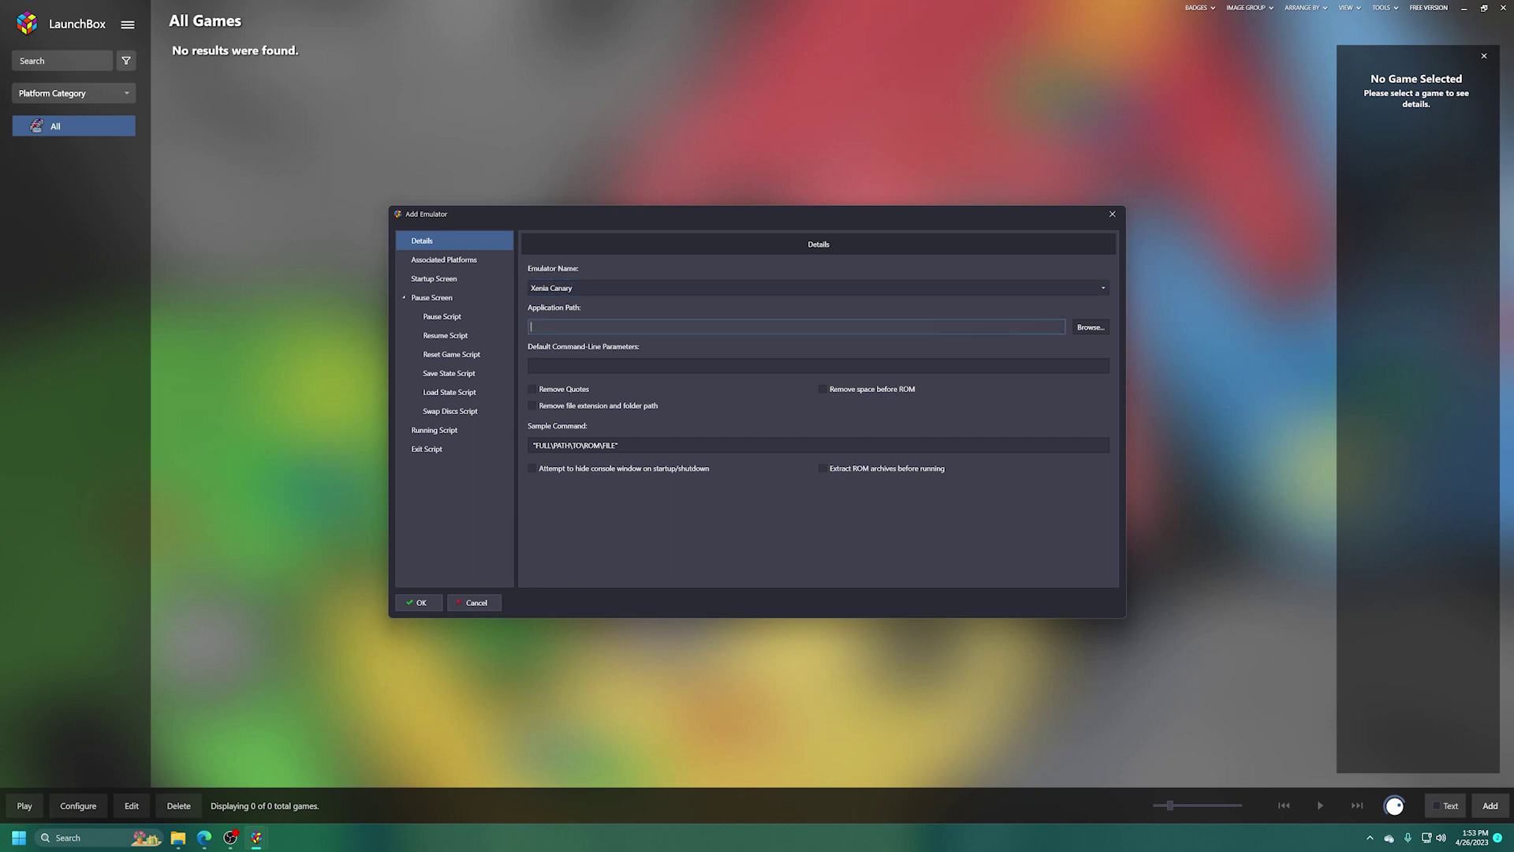
type("xenia-canary")
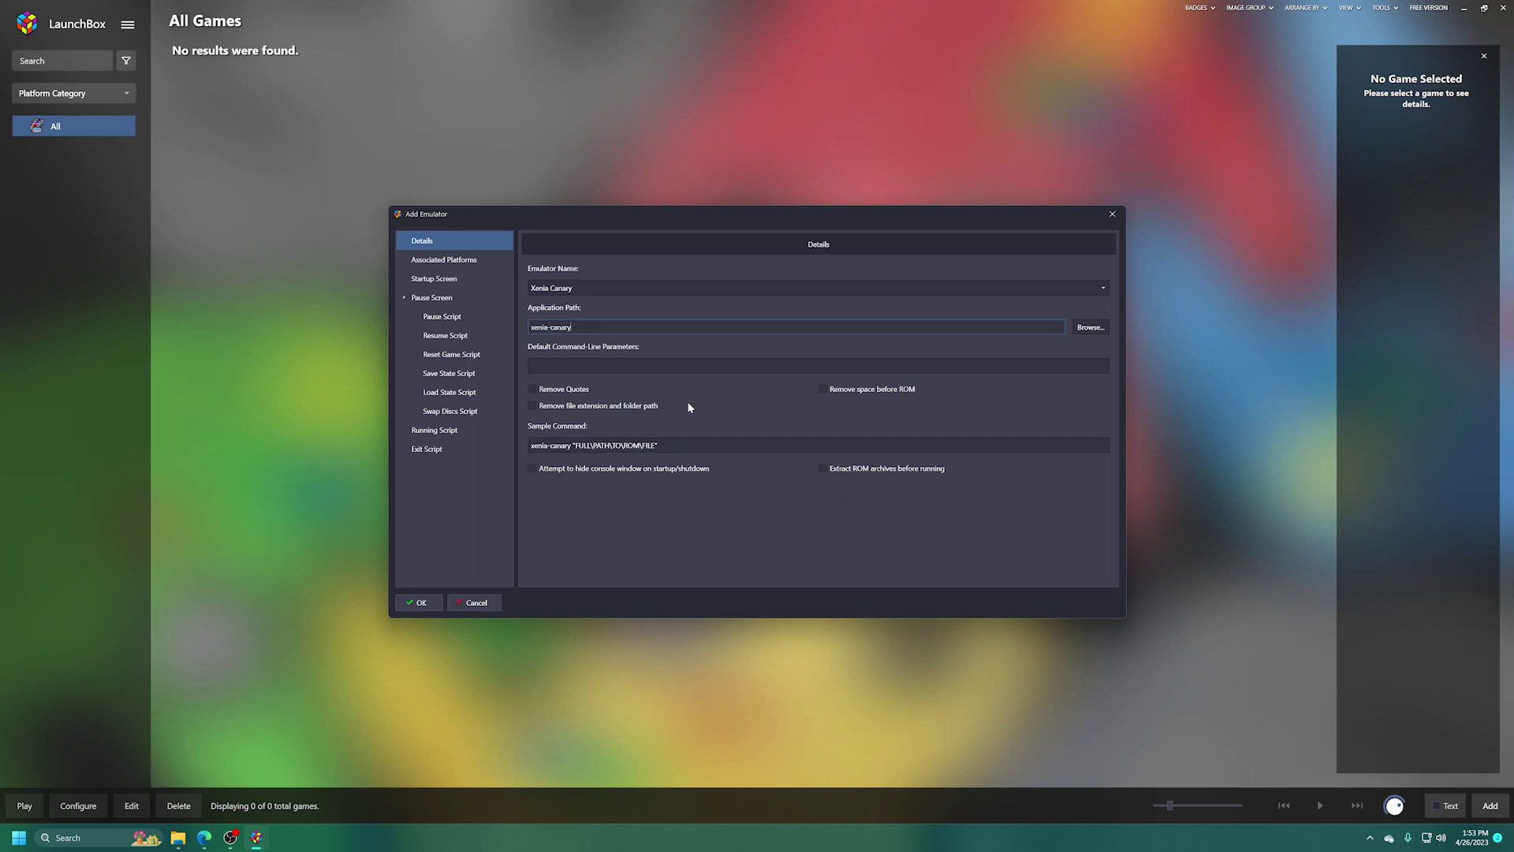
Associate Xenia Canary with the platform Microsoft Xbox 360 as its default emulator and save the entry.
left_click(452, 263)
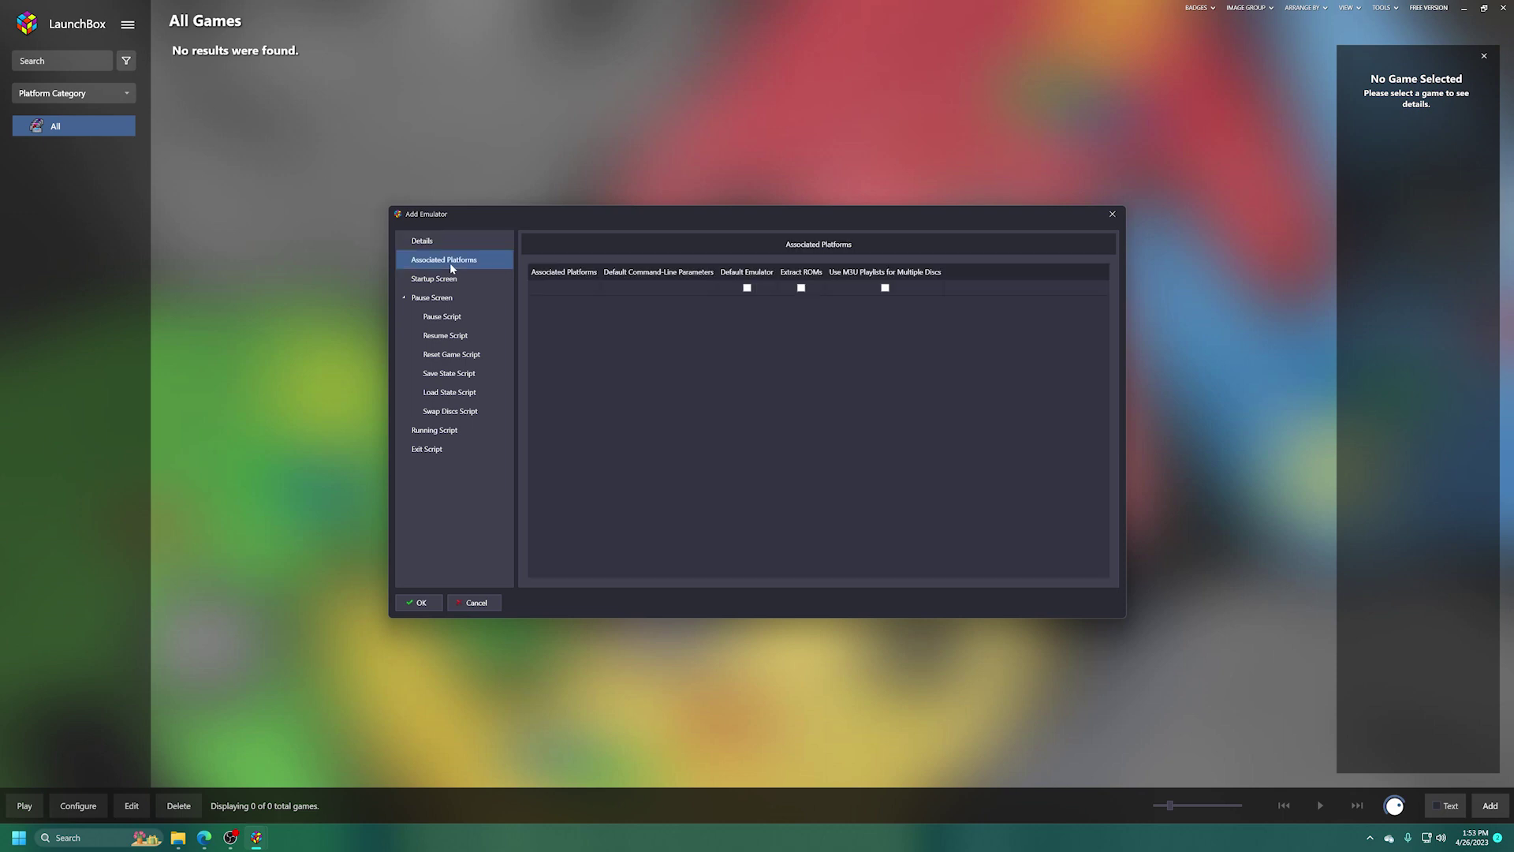
left_click(577, 291)
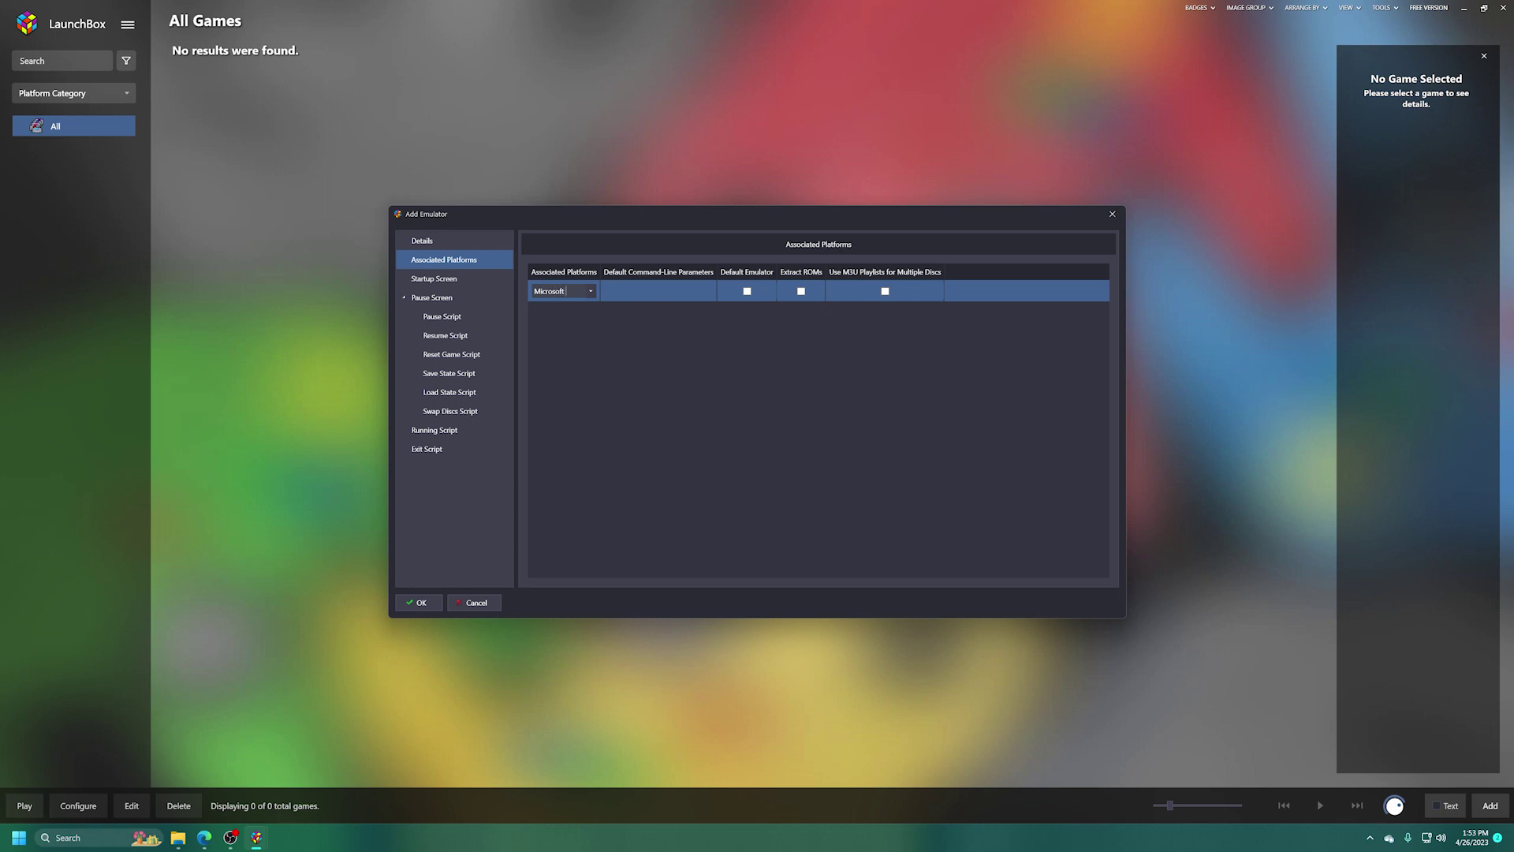
type("ox 360")
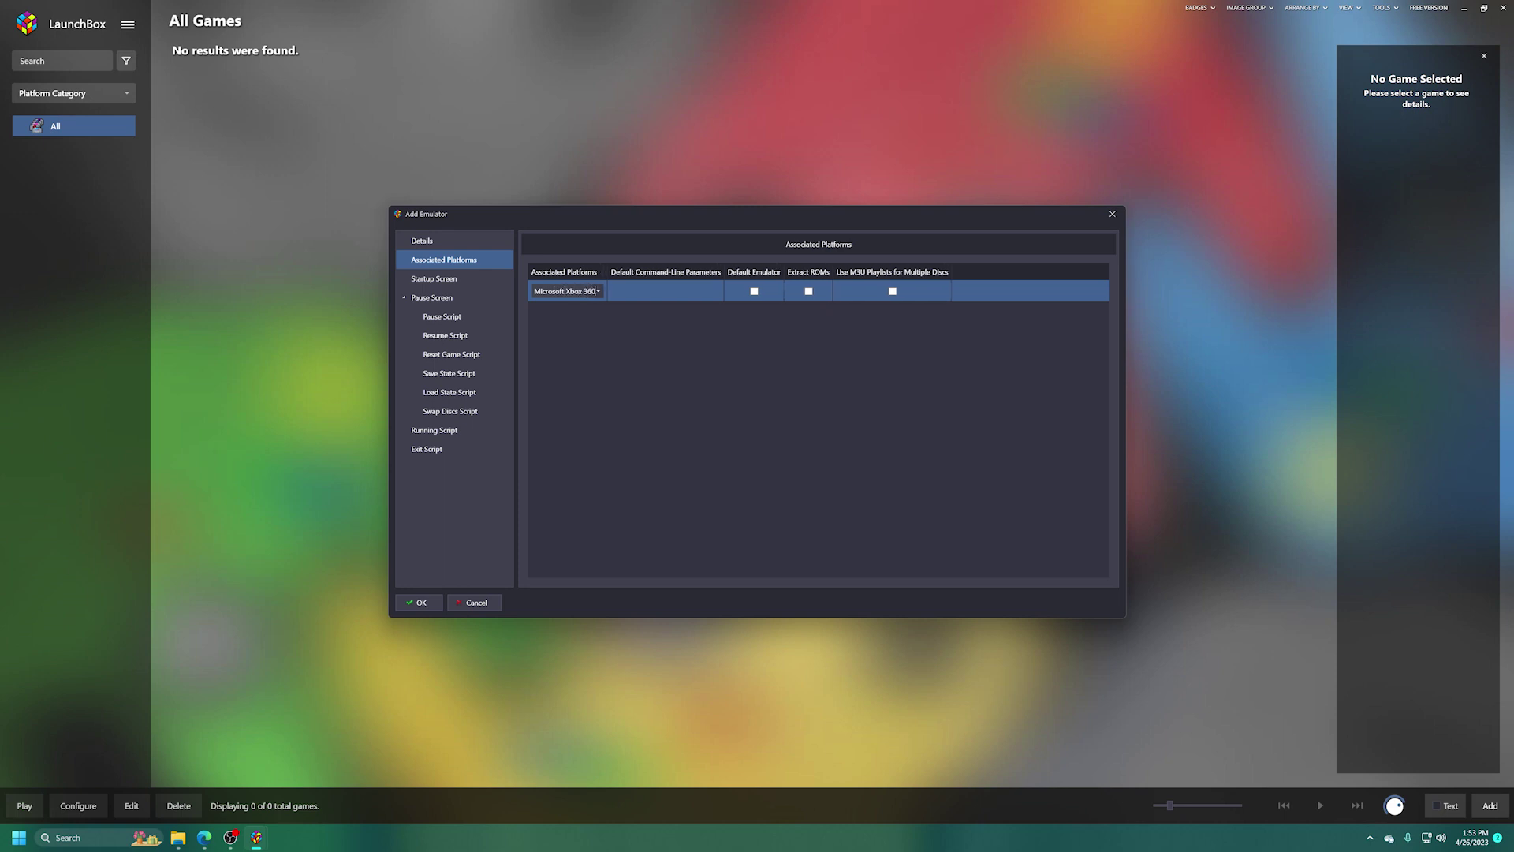
left_click(752, 291)
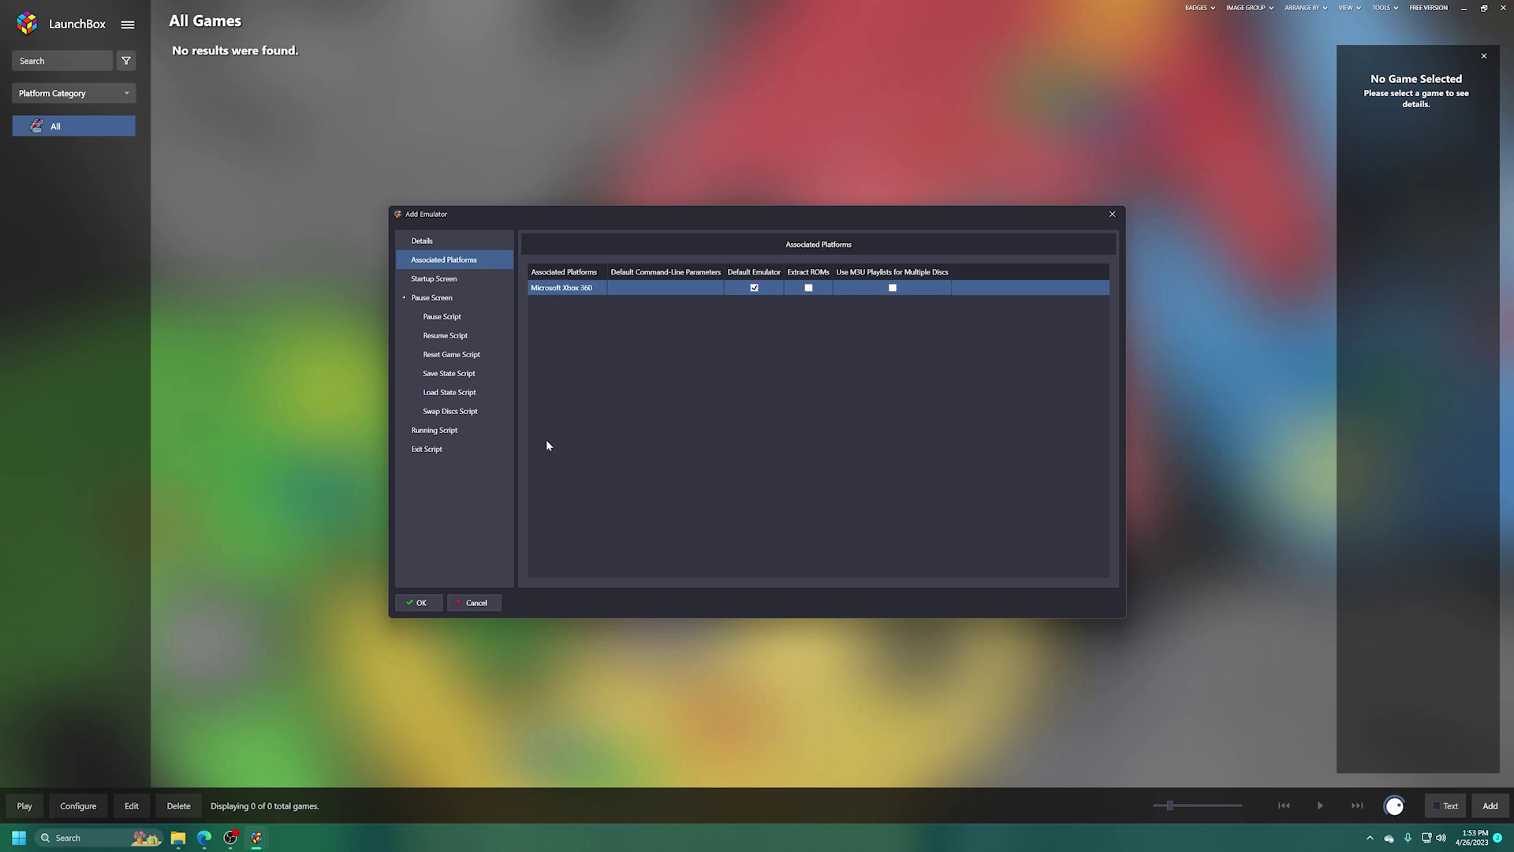
left_click(420, 603)
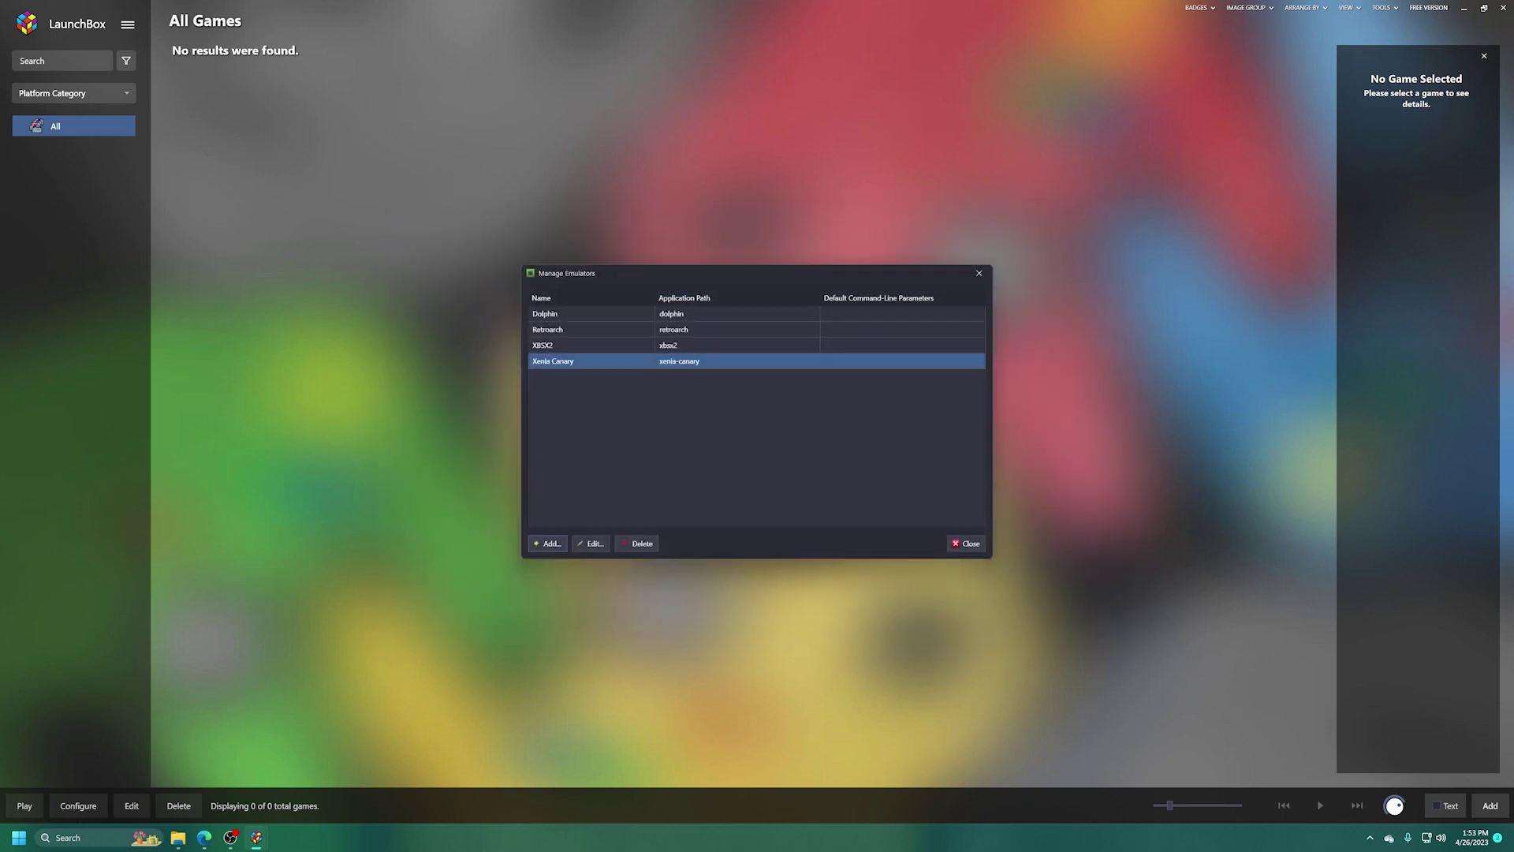
Add an emulator named PPSSPP with the application path ppsspp.exe and save it without making it the default for Sony PSP.
left_click(550, 546)
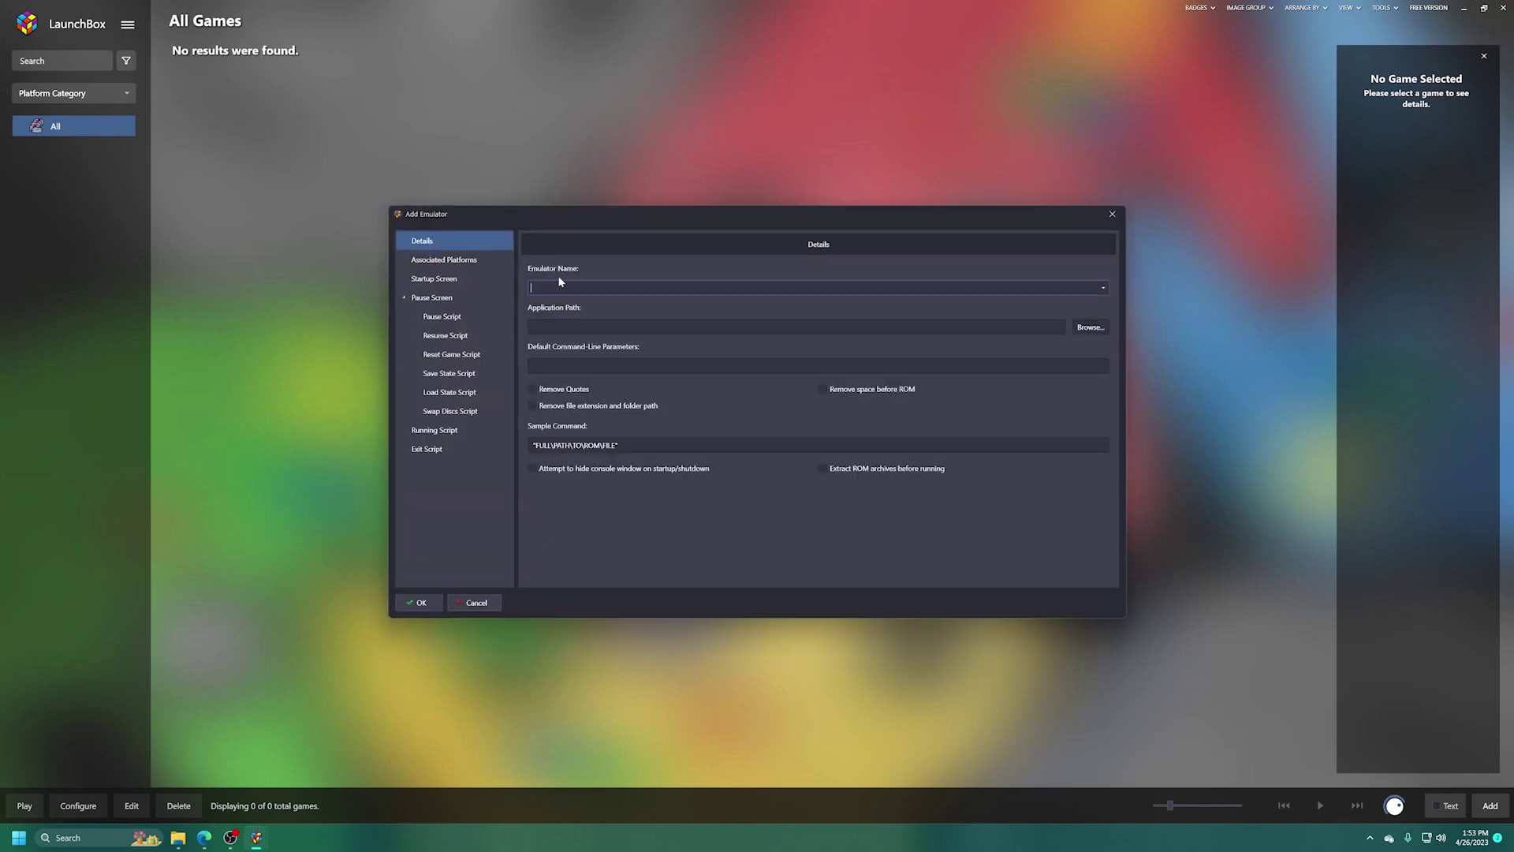
type("PPSSPP")
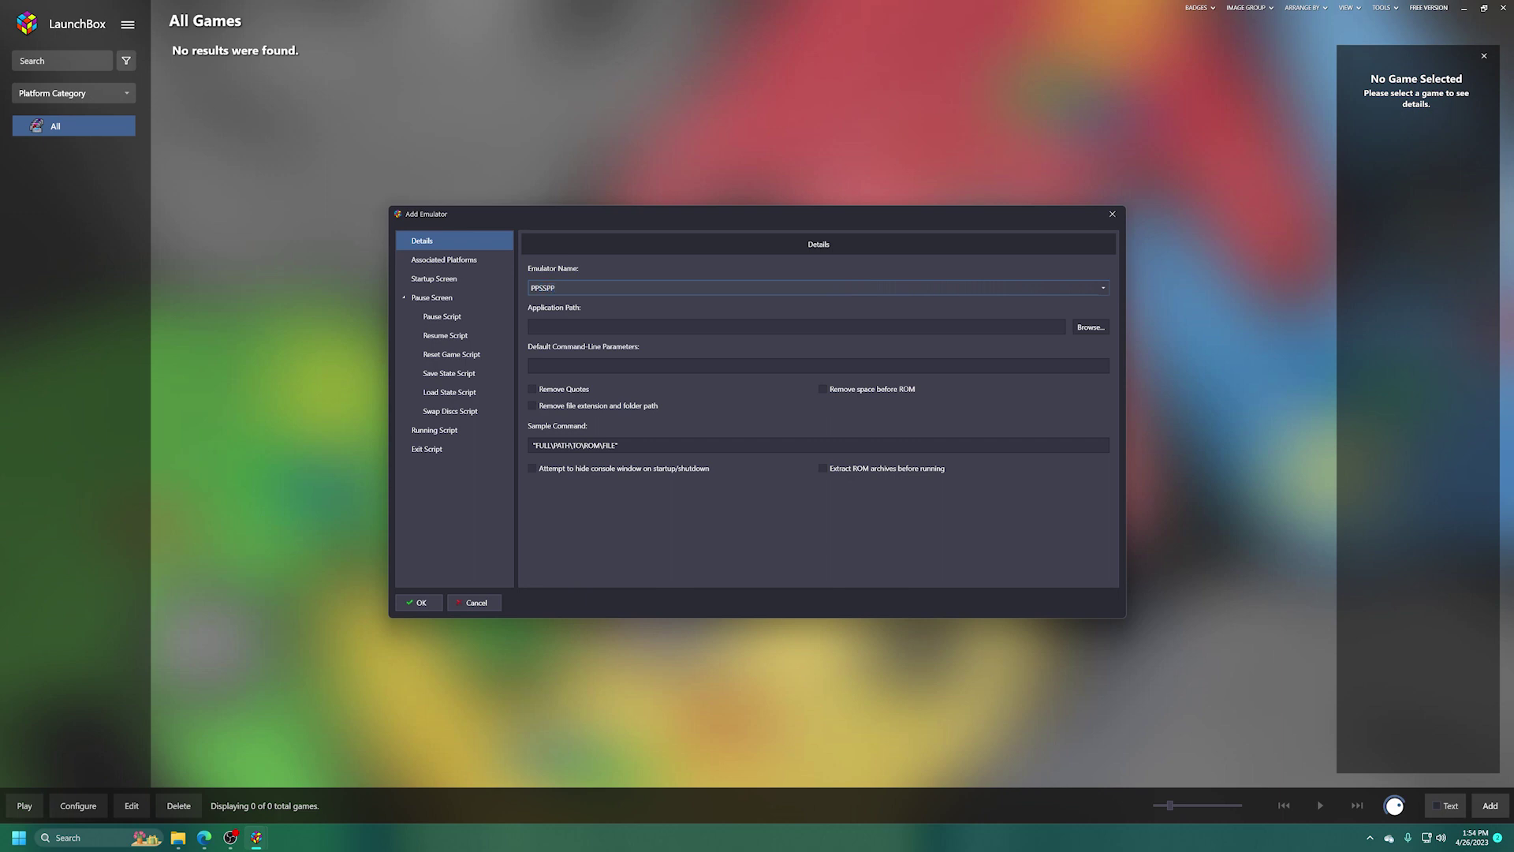
key("Tab")
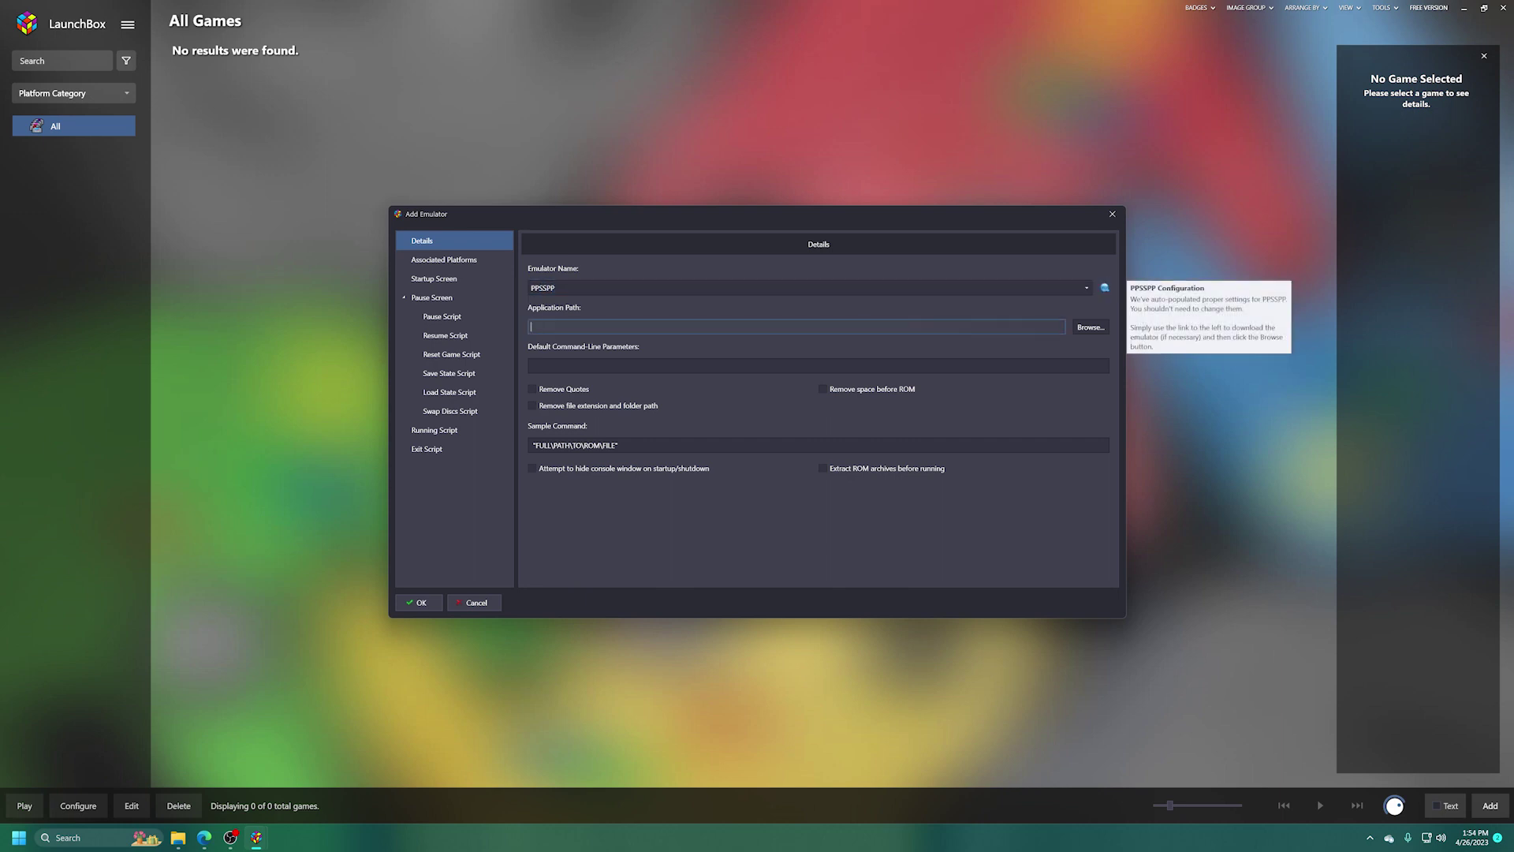
type("ppsspp.exe")
left_click(451, 261)
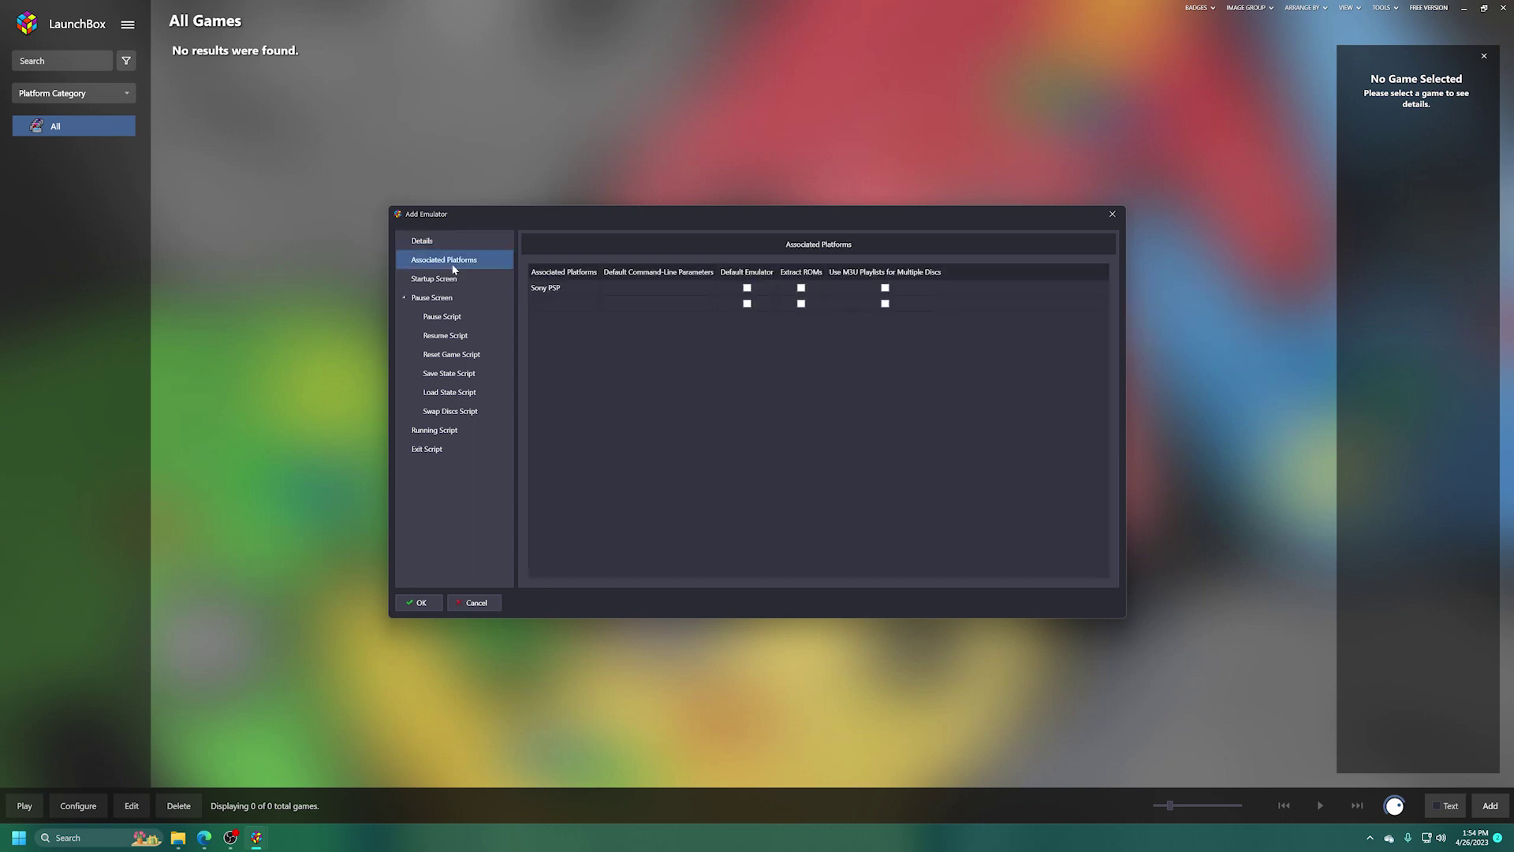
left_click(747, 288)
left_click(746, 289)
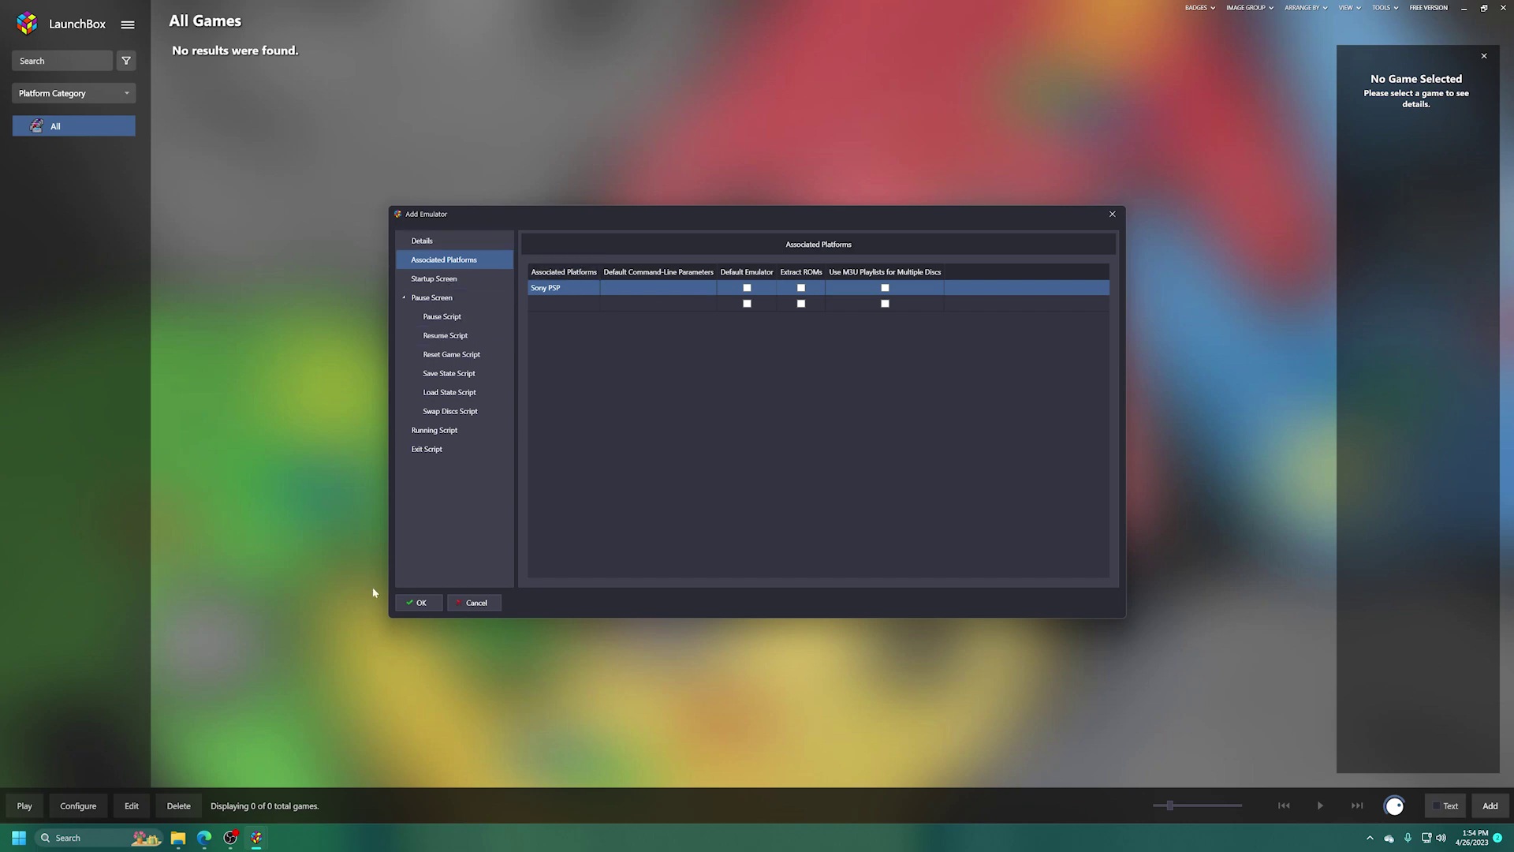
left_click(422, 603)
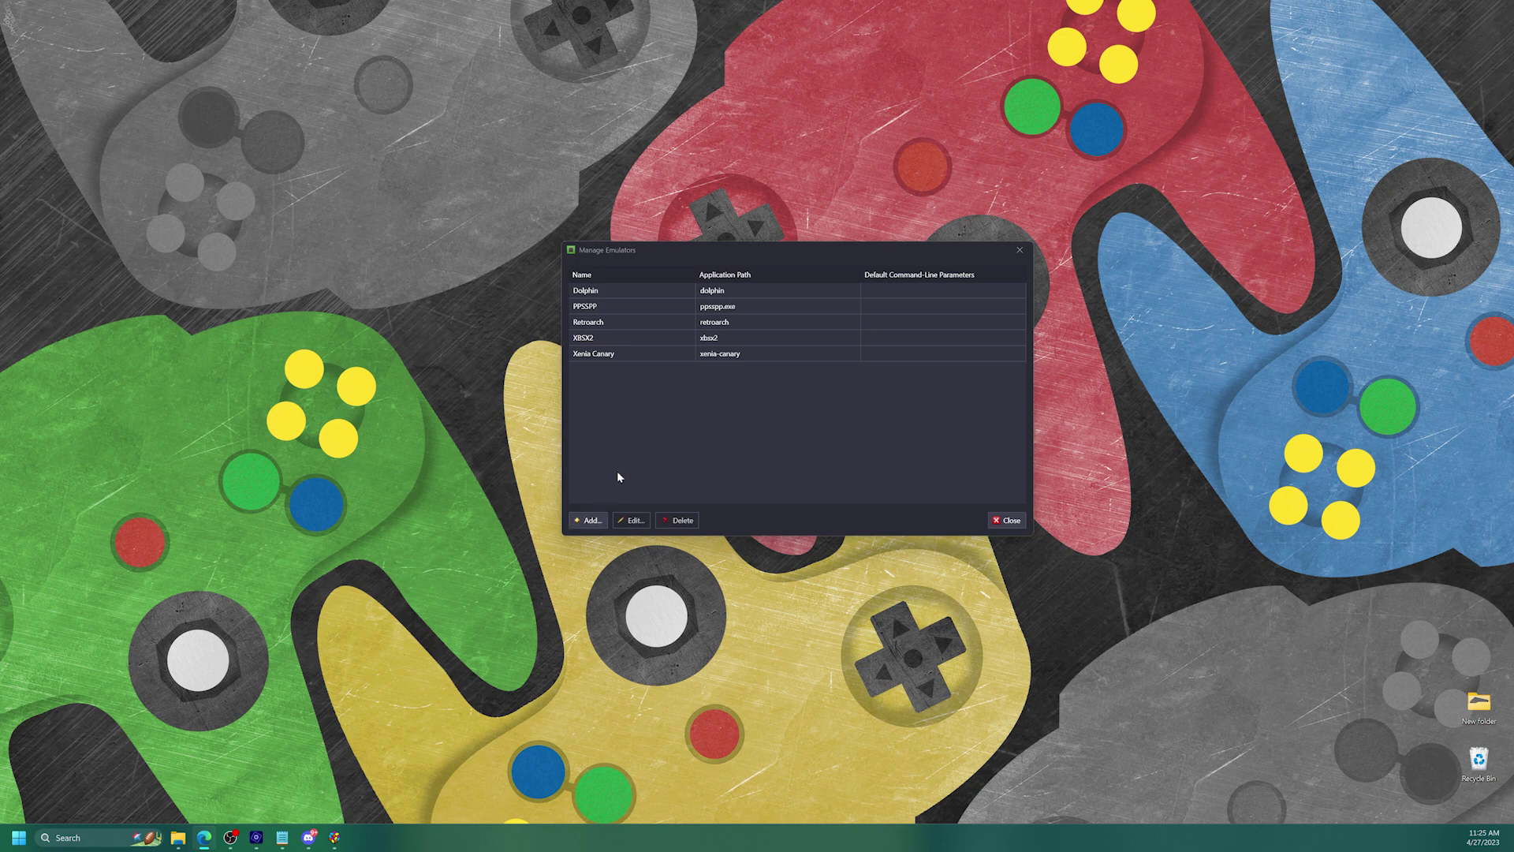
Create an emulator entry named RetrixGold with the application path retriX.UWP.exe.
left_click(591, 520)
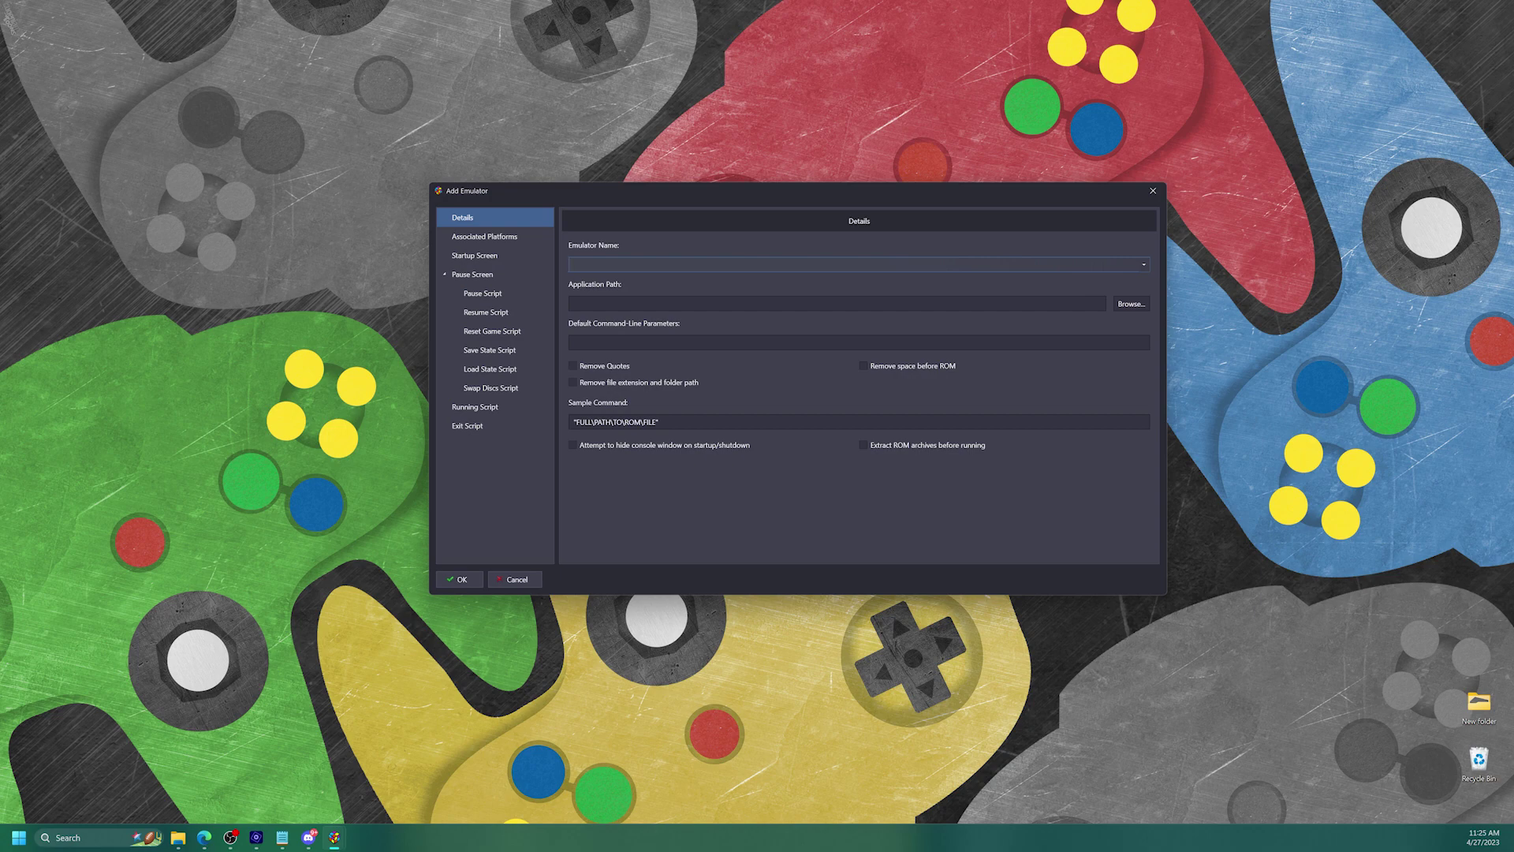
type("Retri")
type("Gold")
key("Left")
key("Left")
key("Left")
key("Left")
type("x")
key("Tab")
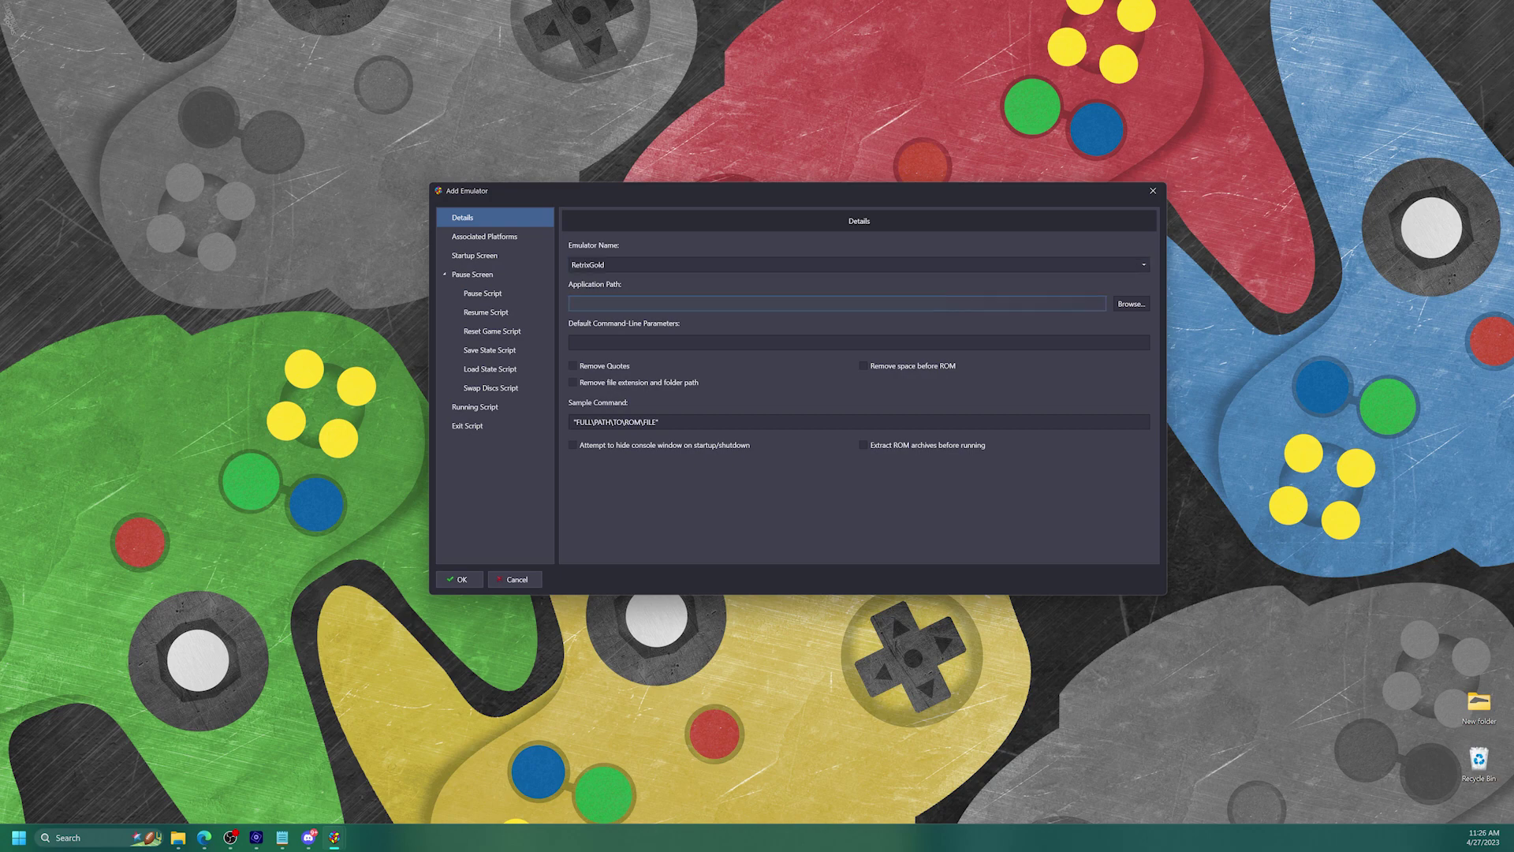
type("retriX.UWP.exe")
Associate RetrixGold with the platform 3DO Interactive Multiplayer.
left_click(495, 237)
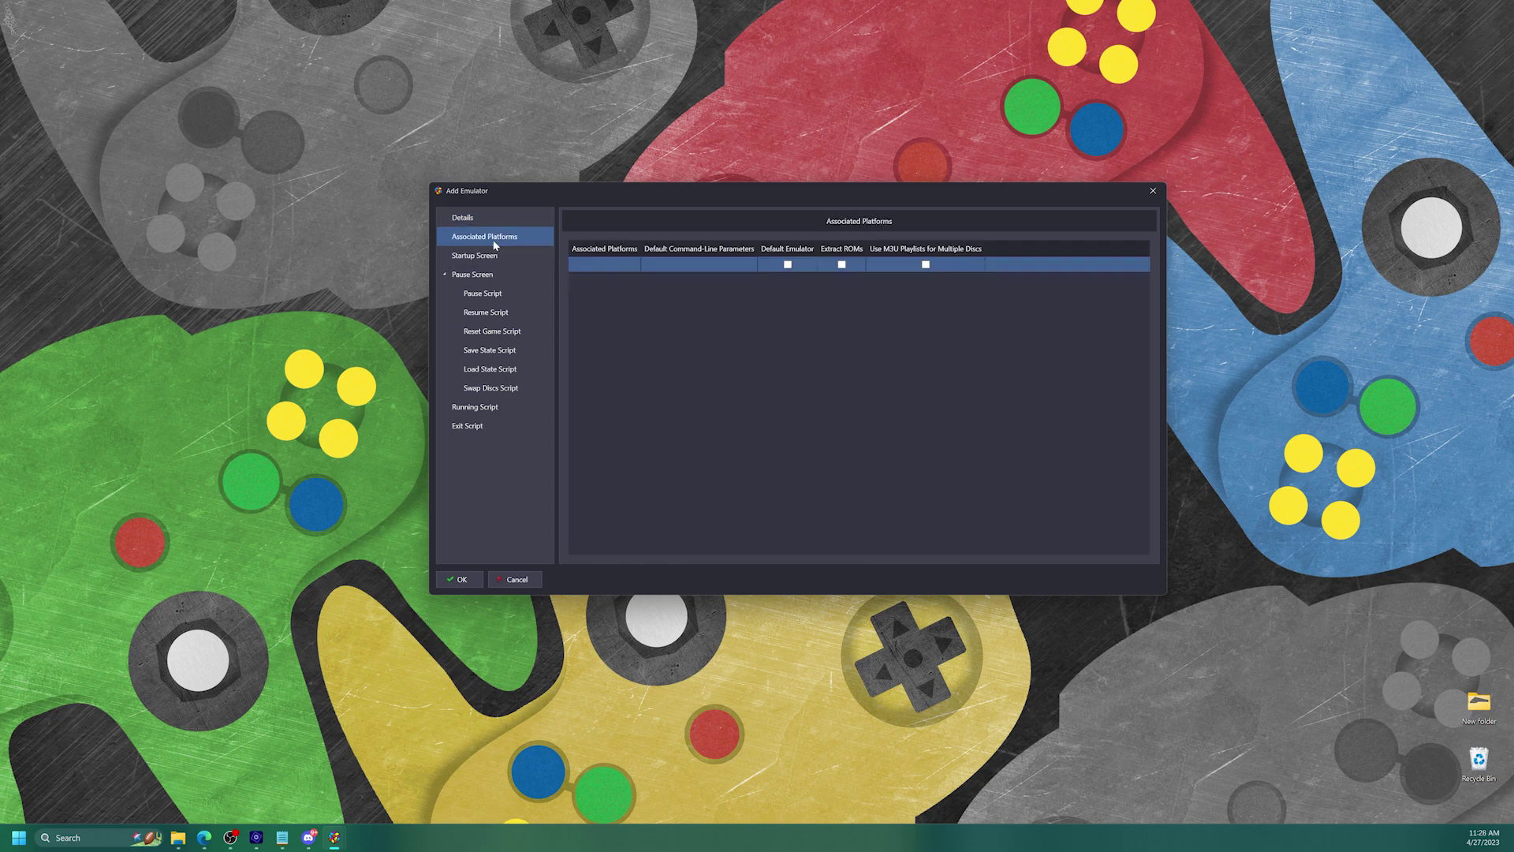
left_click(625, 265)
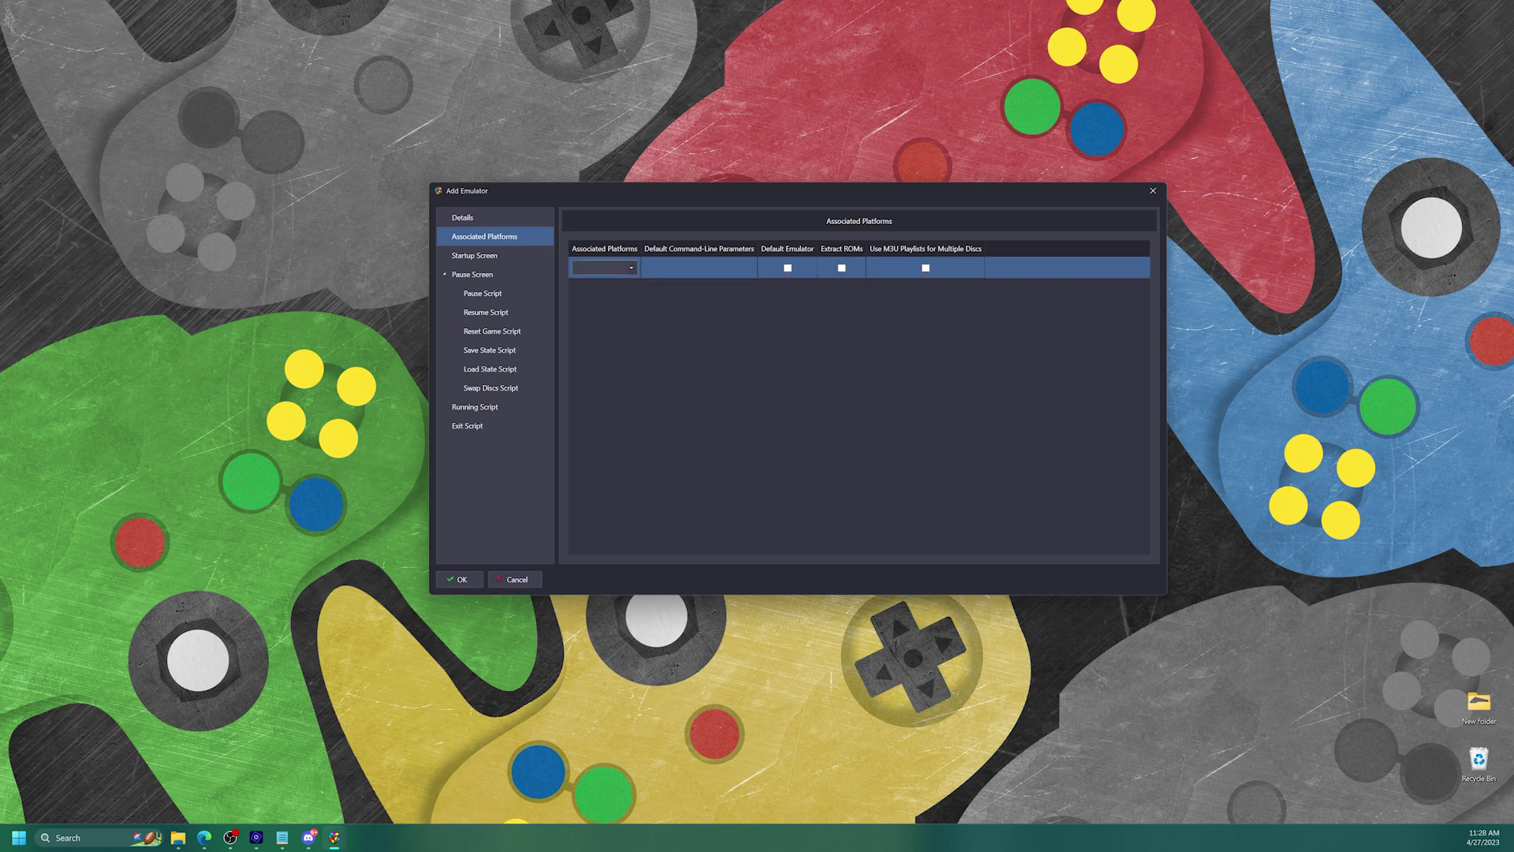
left_click(632, 269)
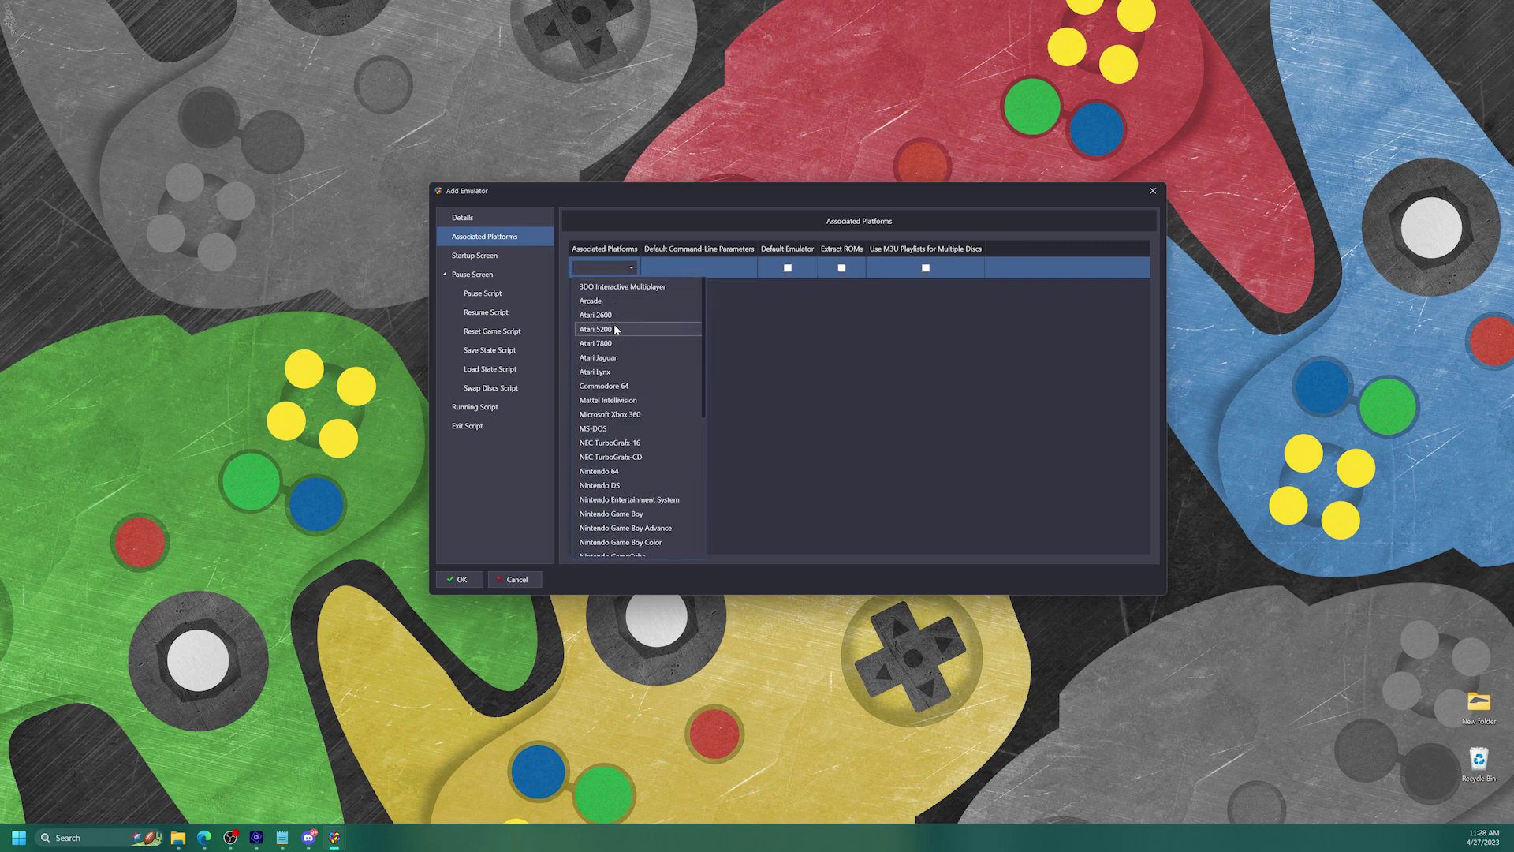
scroll(629, 466, "down", 3)
scroll(629, 471, "down", 3)
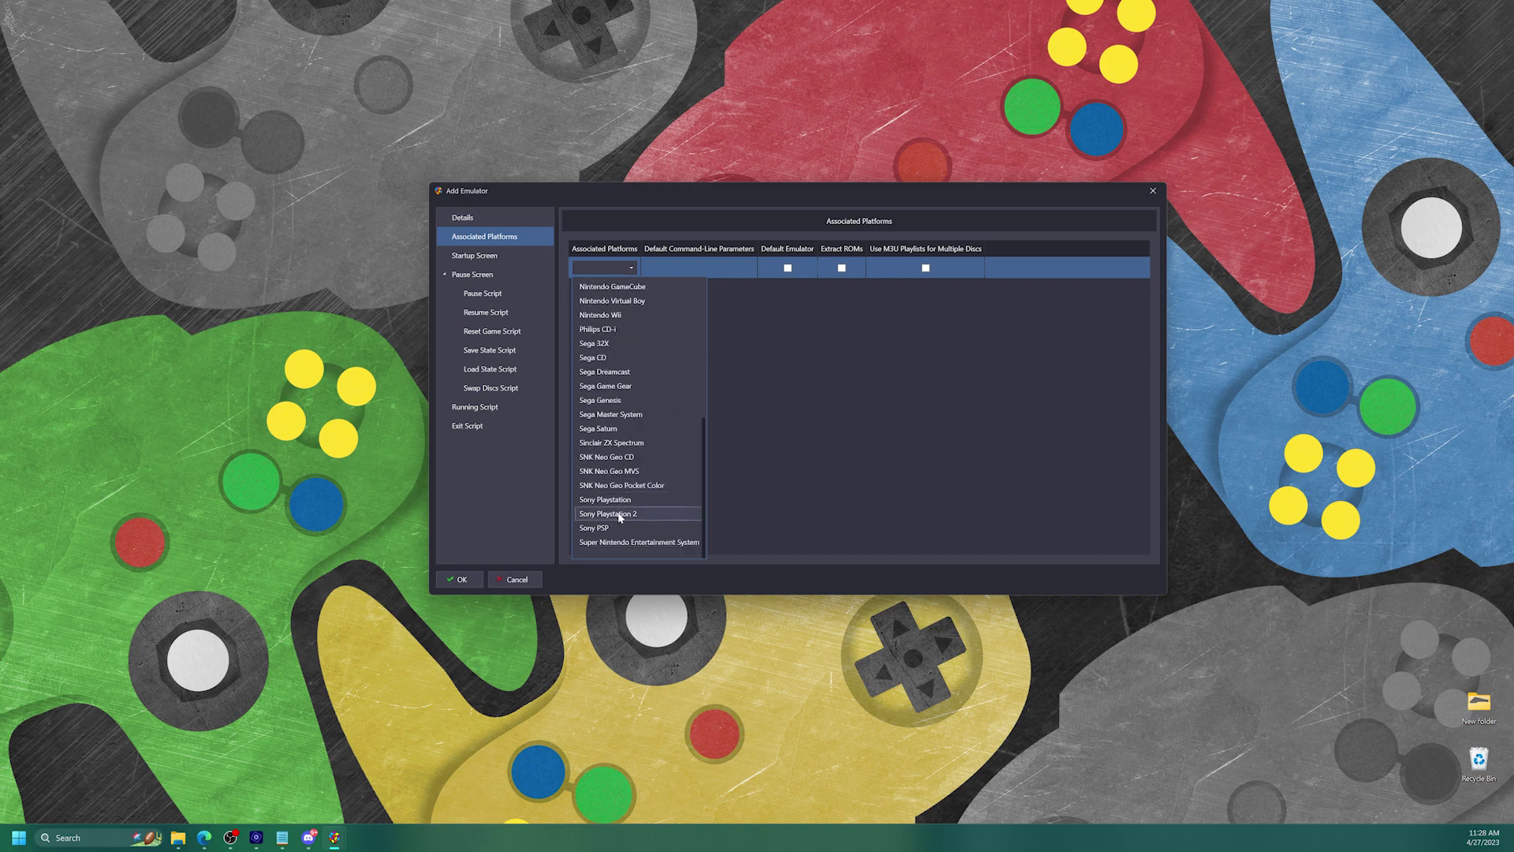
scroll(604, 465, "up", 7)
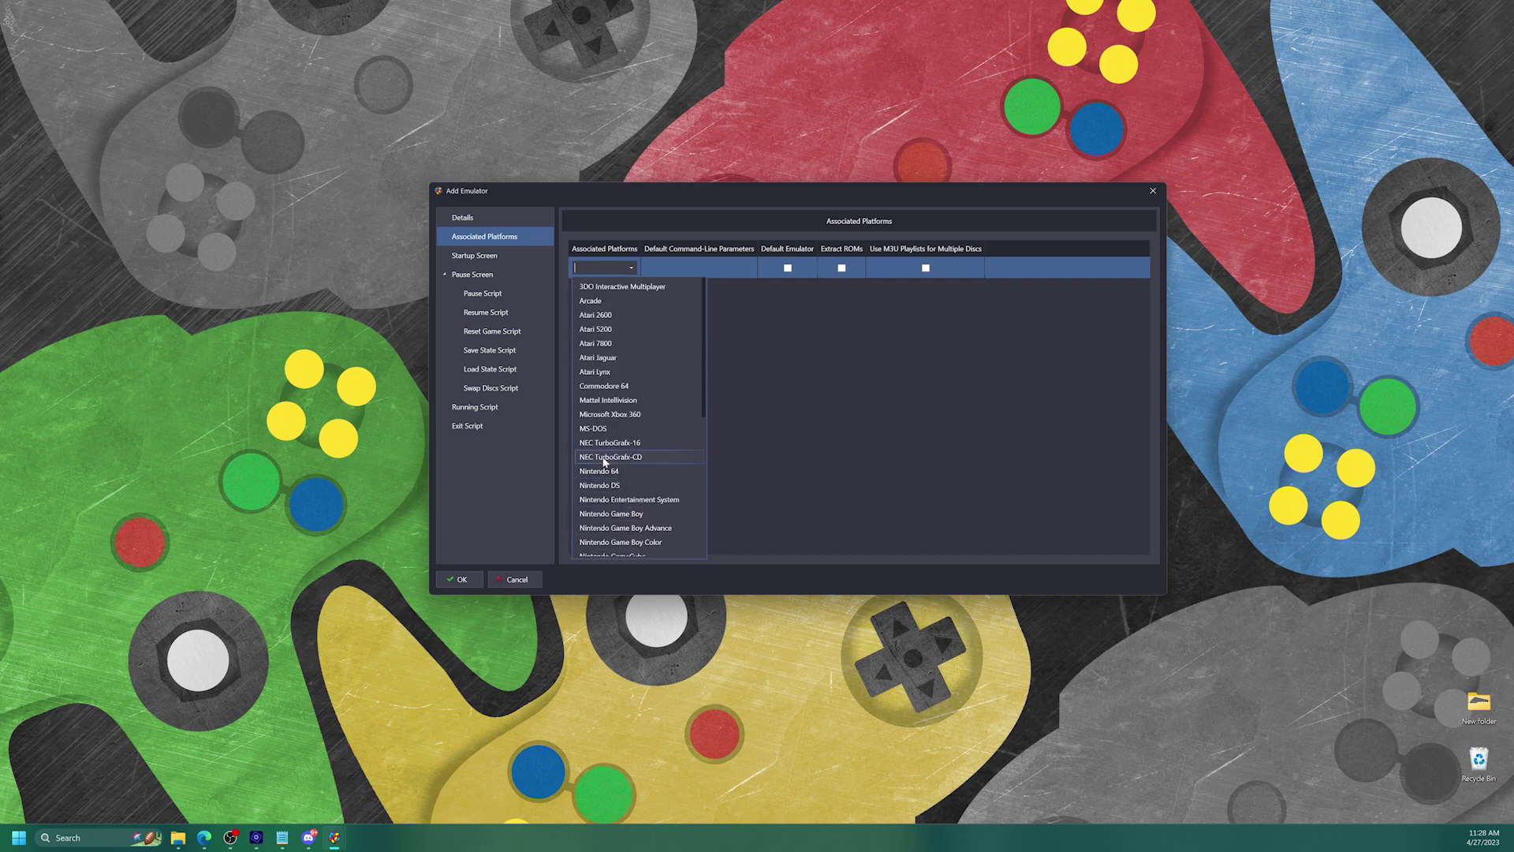
left_click(615, 286)
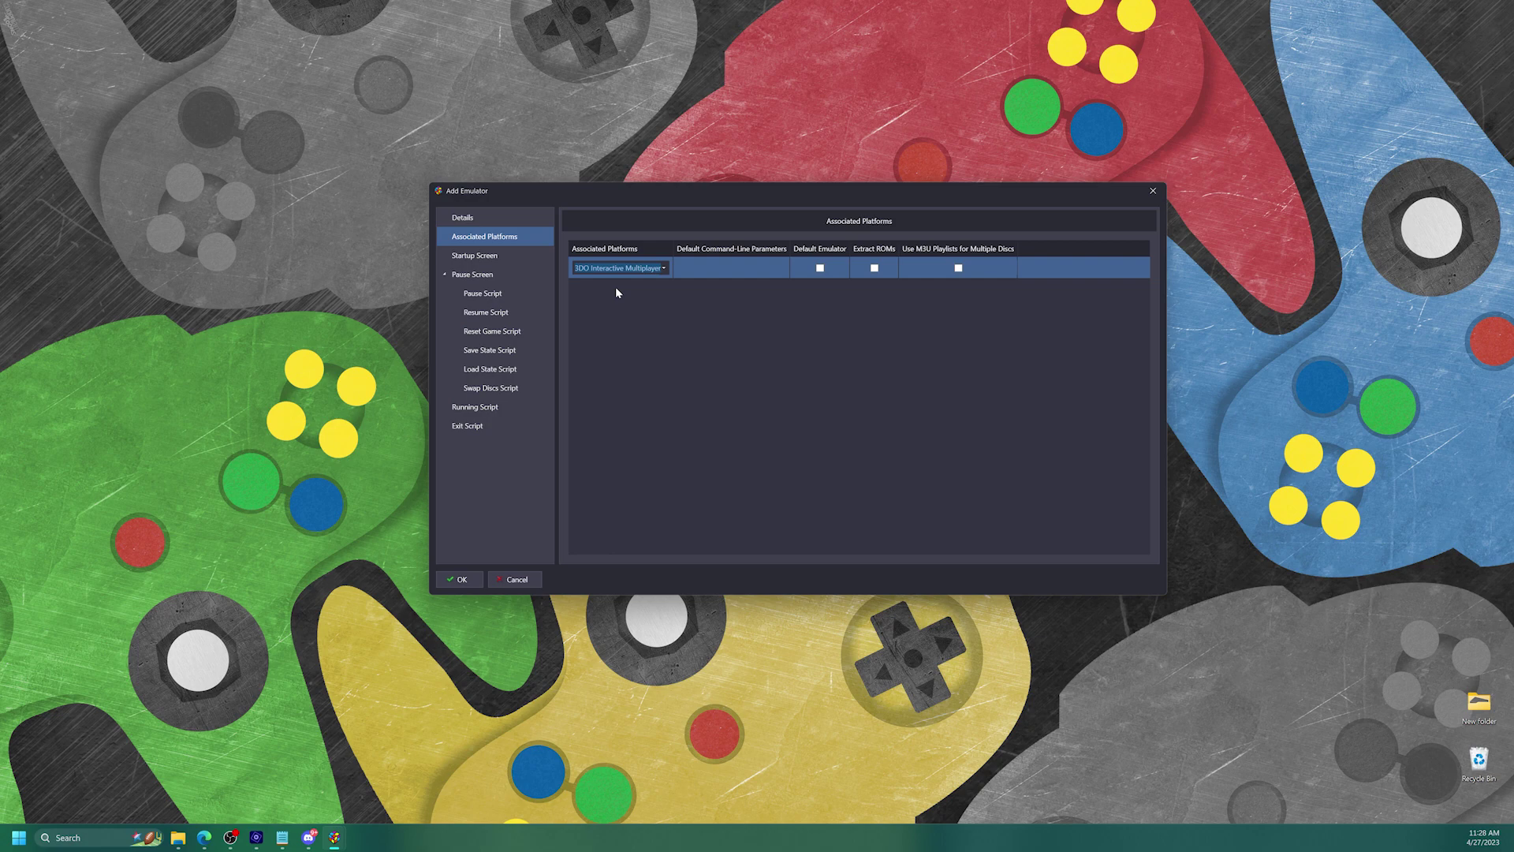
left_click(658, 282)
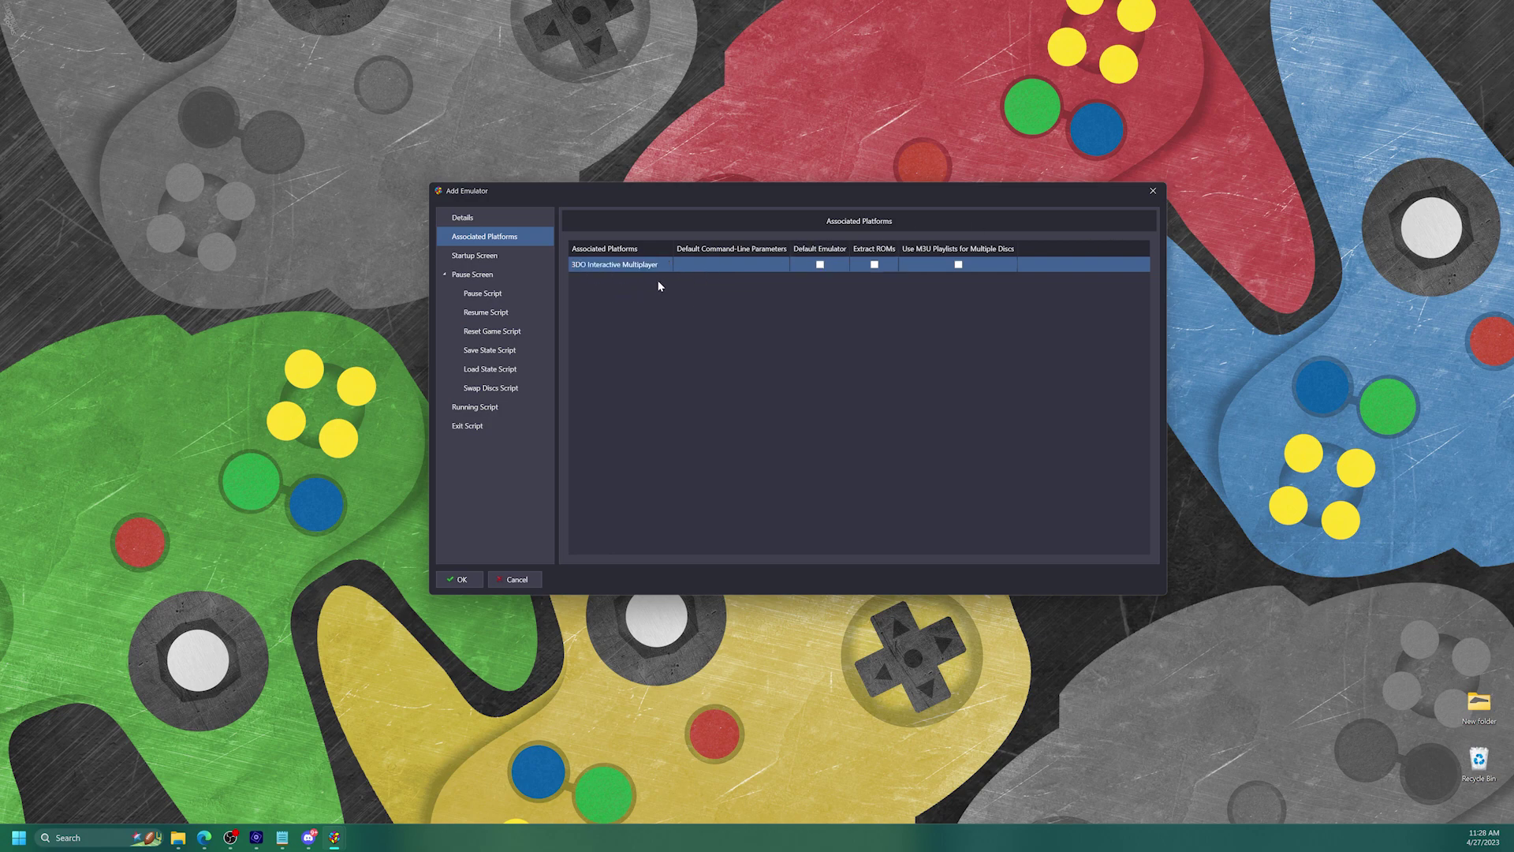
Add Atari 2600 as an associated platform of the RetrixGold emulator.
left_click(600, 284)
left_click(600, 284)
left_click(608, 283)
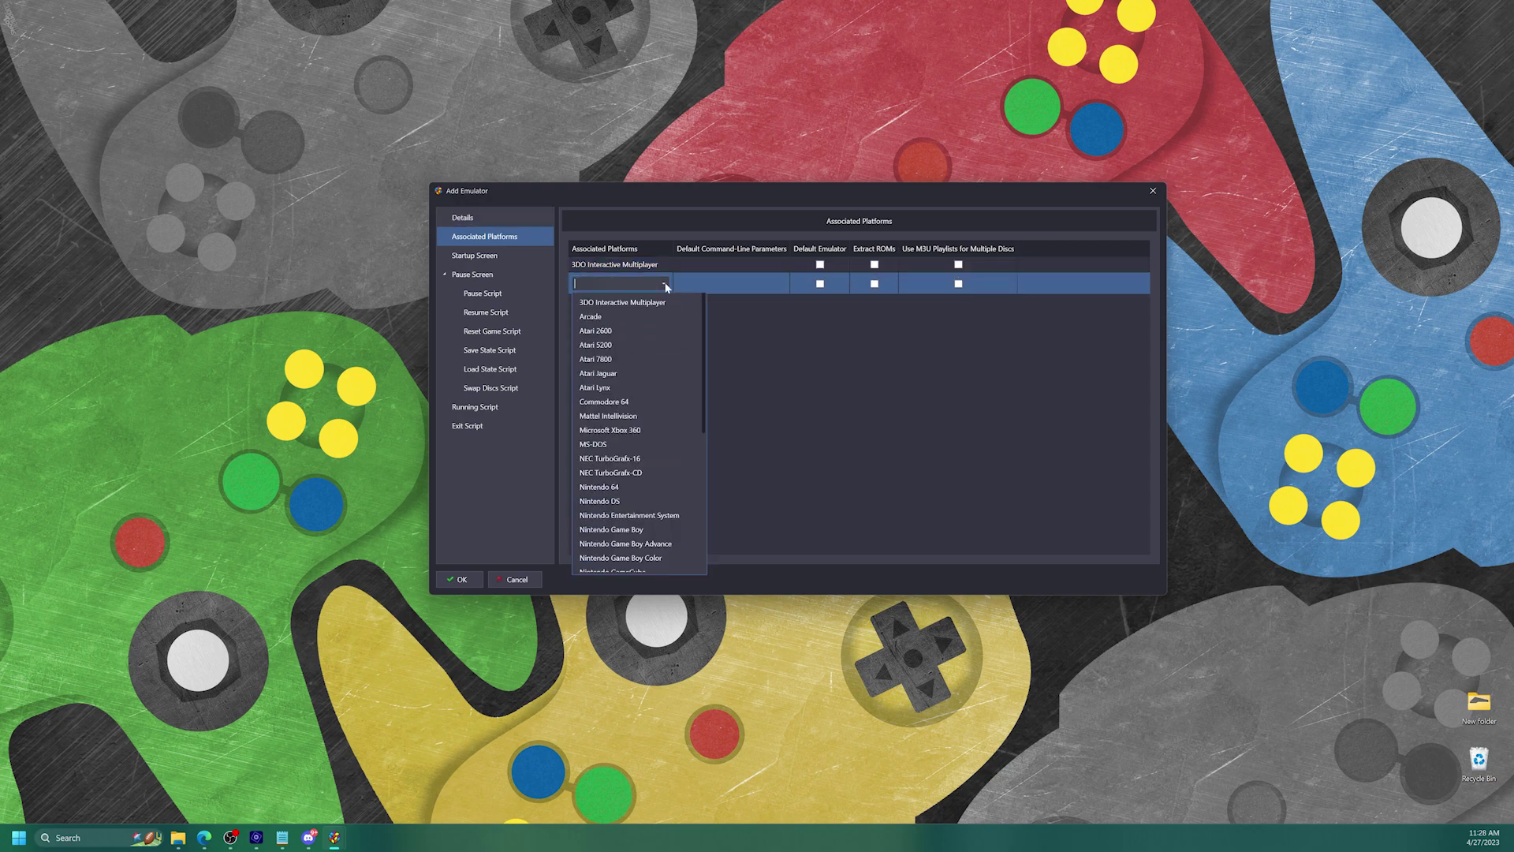
left_click(614, 332)
left_click(729, 291)
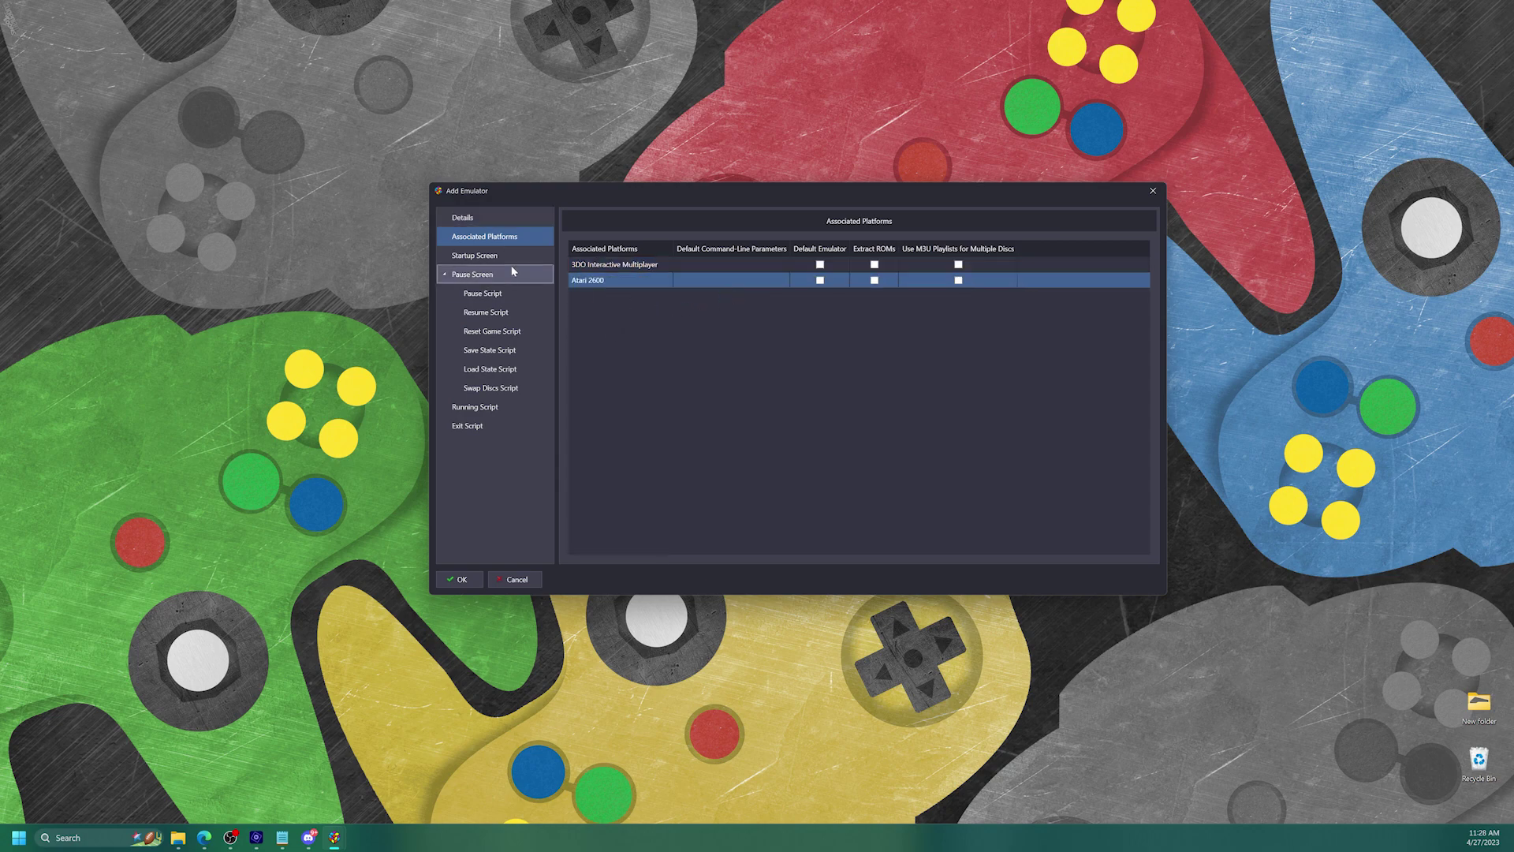
Add Atari Jaguar as an associated platform of the RetrixGold emulator.
left_click(678, 300)
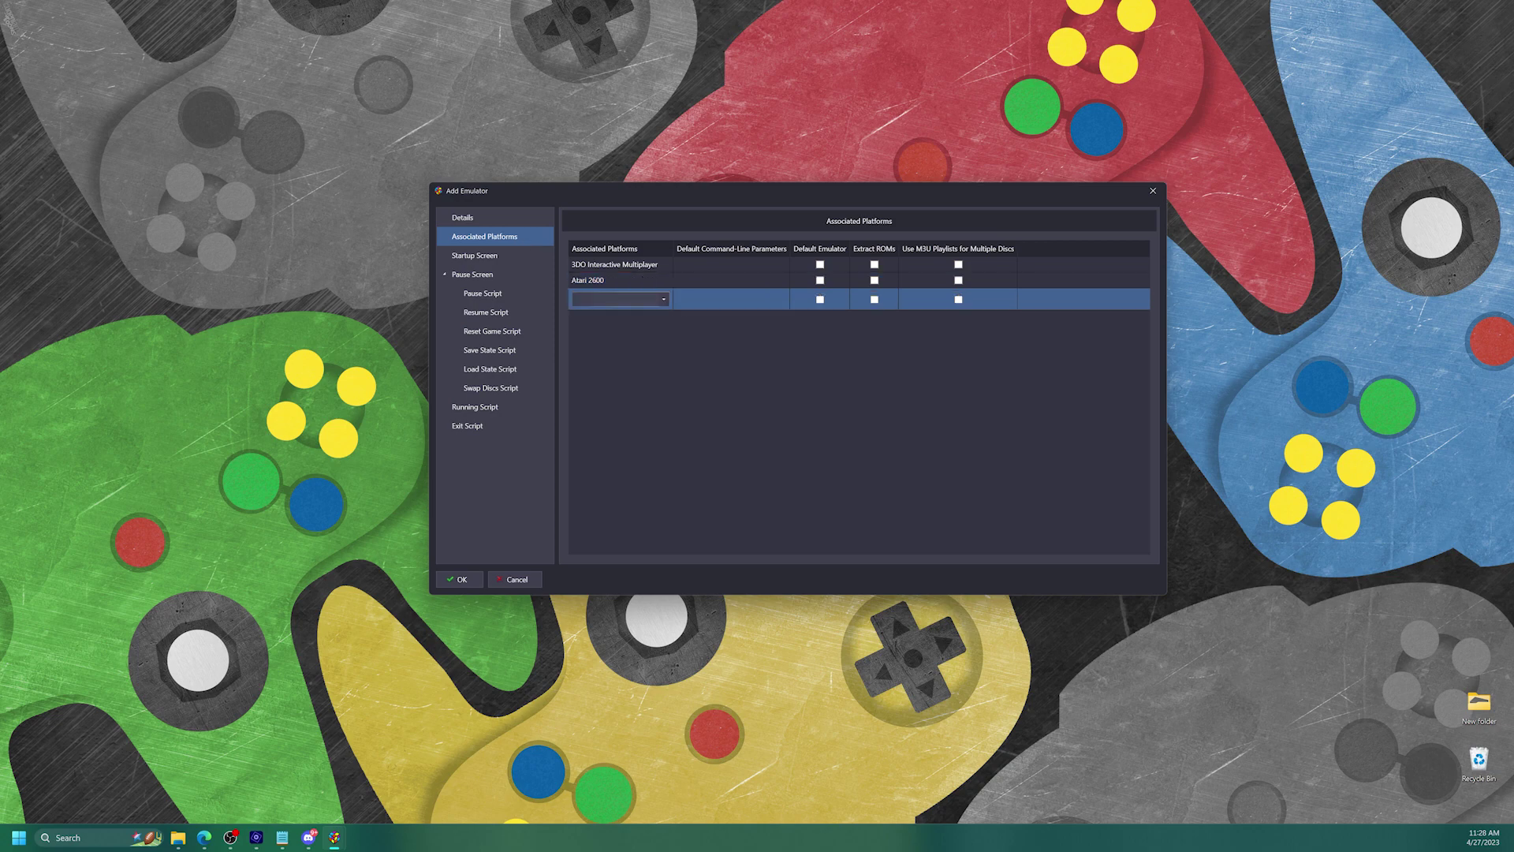
left_click(664, 299)
left_click(607, 390)
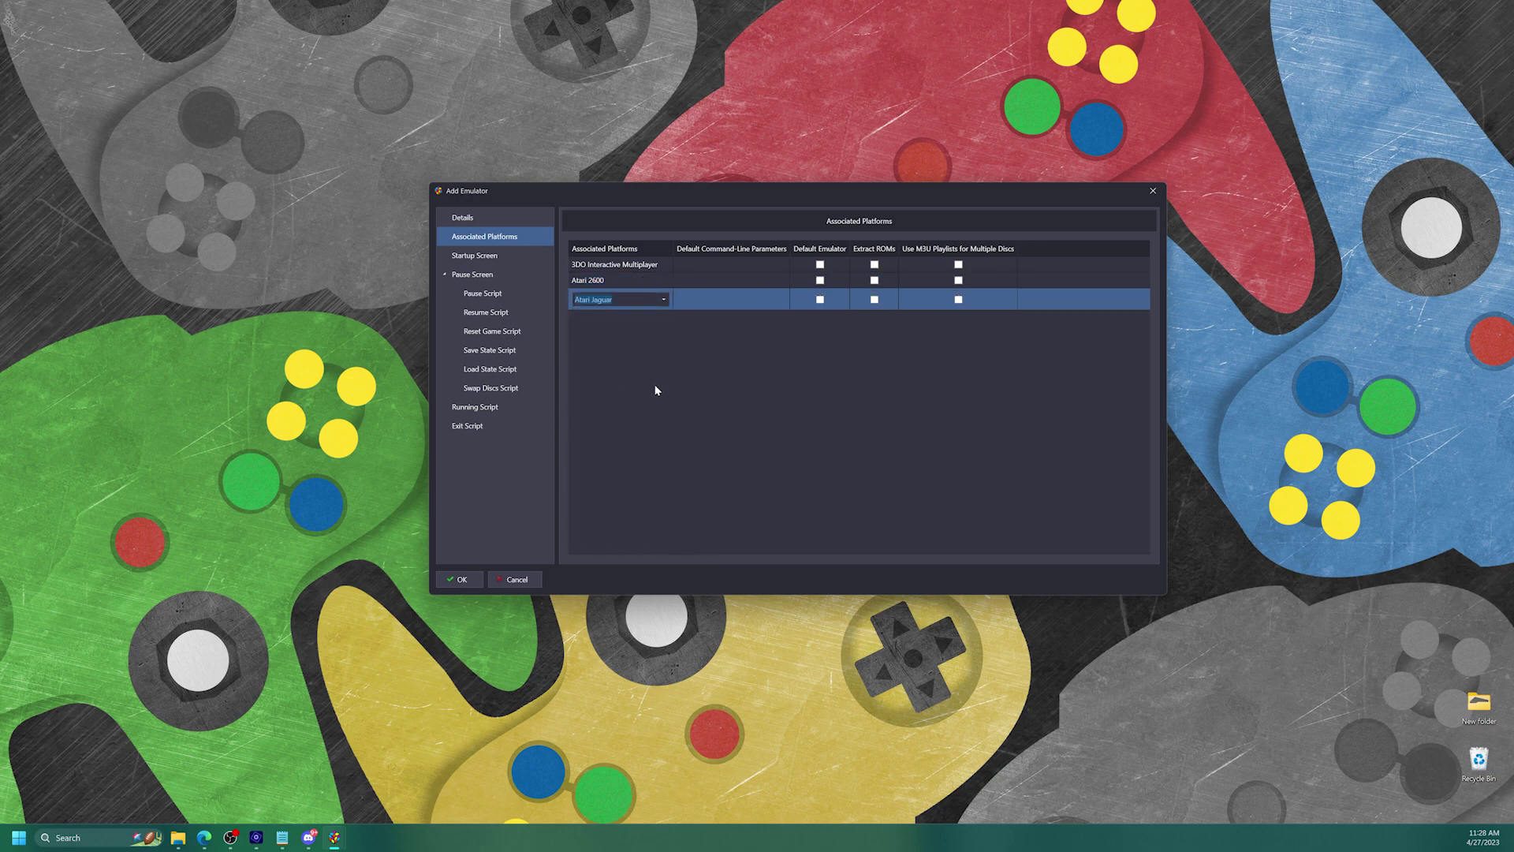
left_click(684, 265)
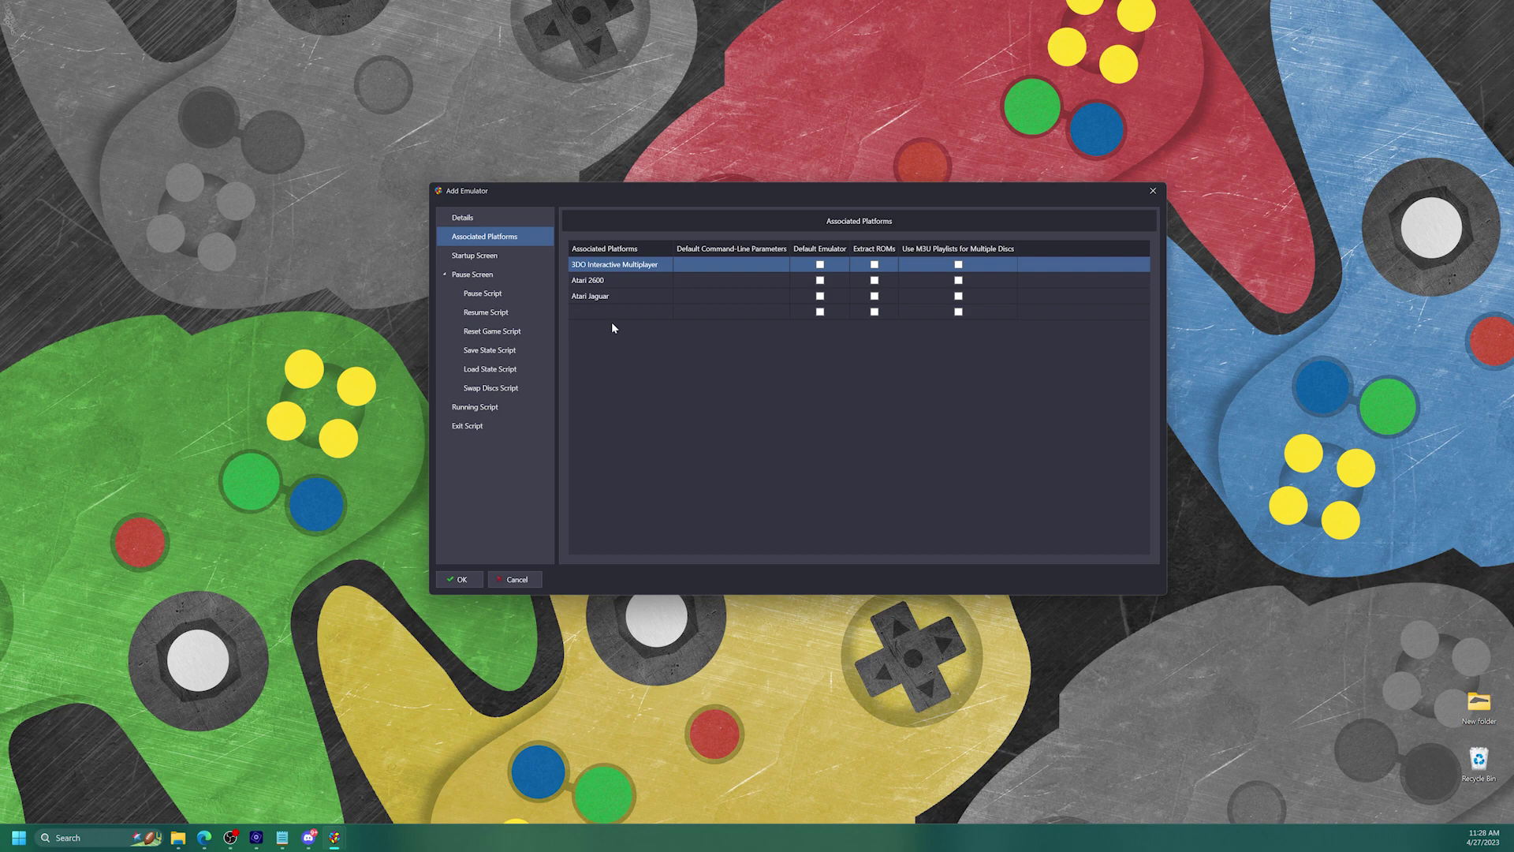
Add Nintendo 64 as an associated platform of the RetrixGold emulator.
left_click(681, 312)
left_click(663, 314)
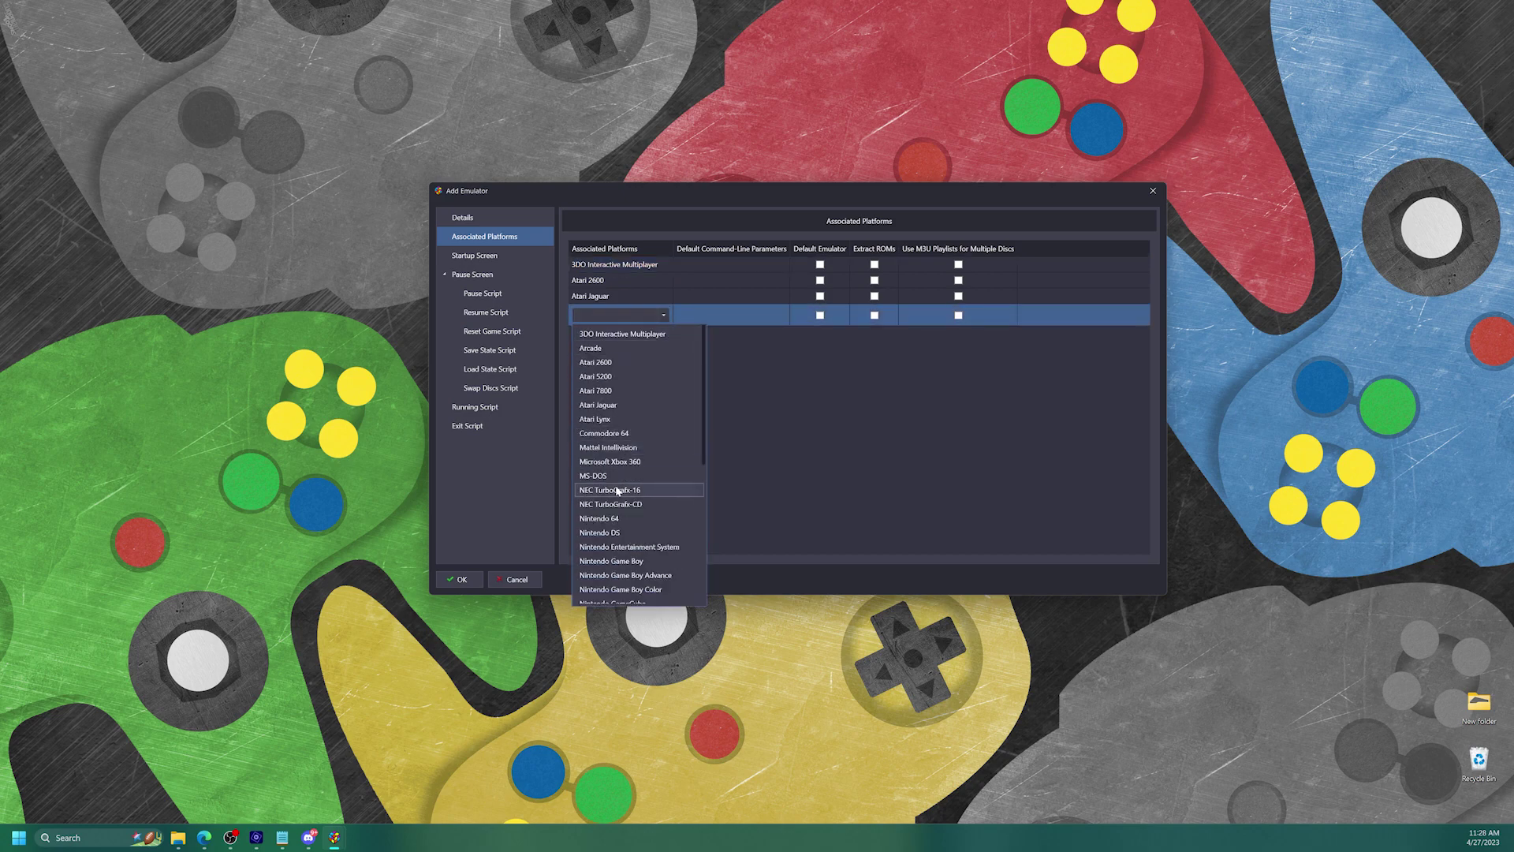
left_click(617, 522)
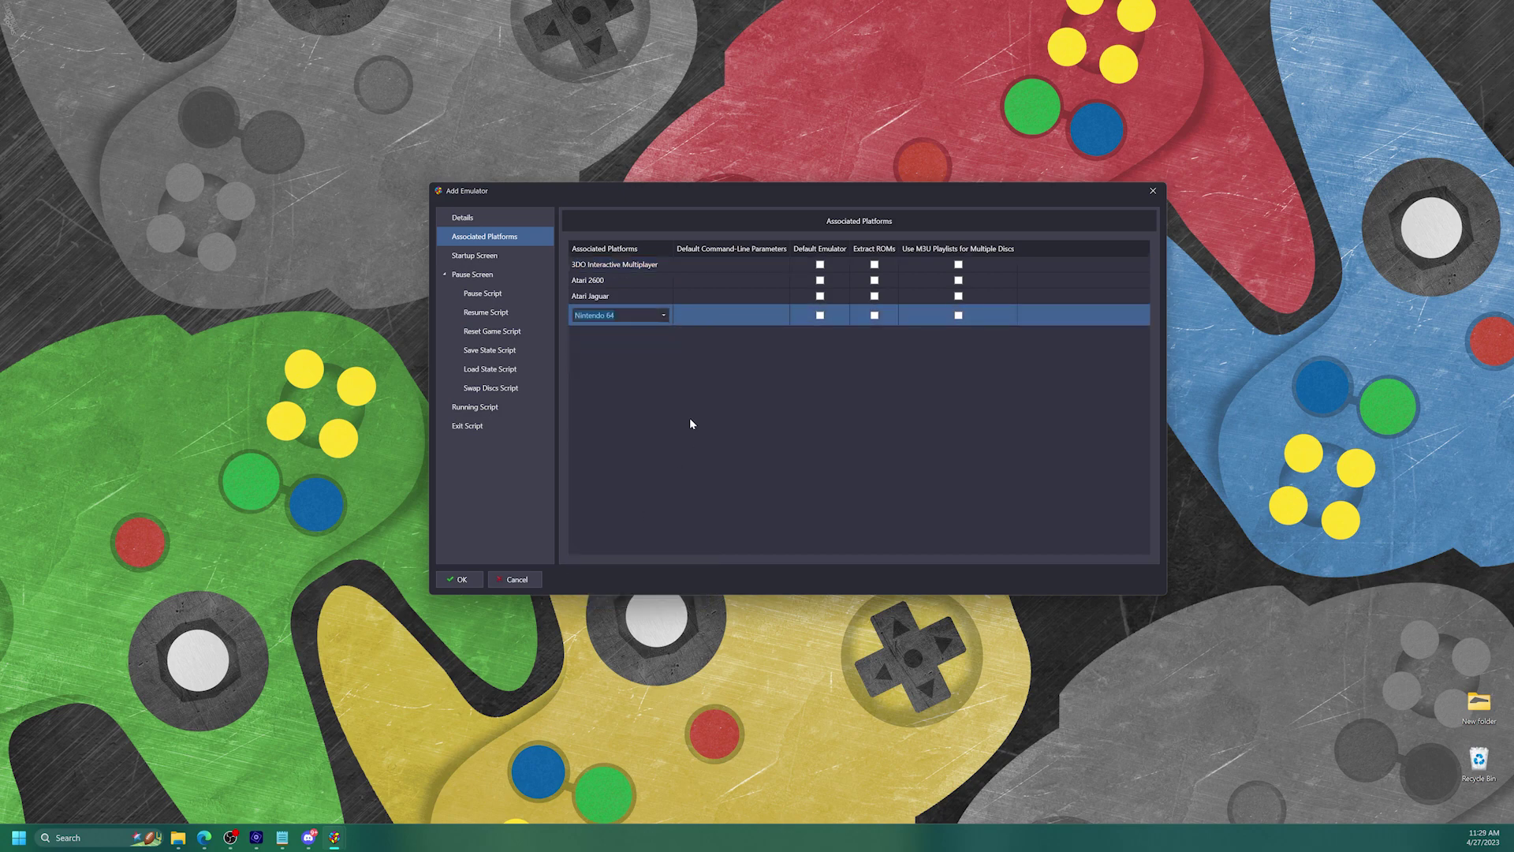
left_click(693, 422)
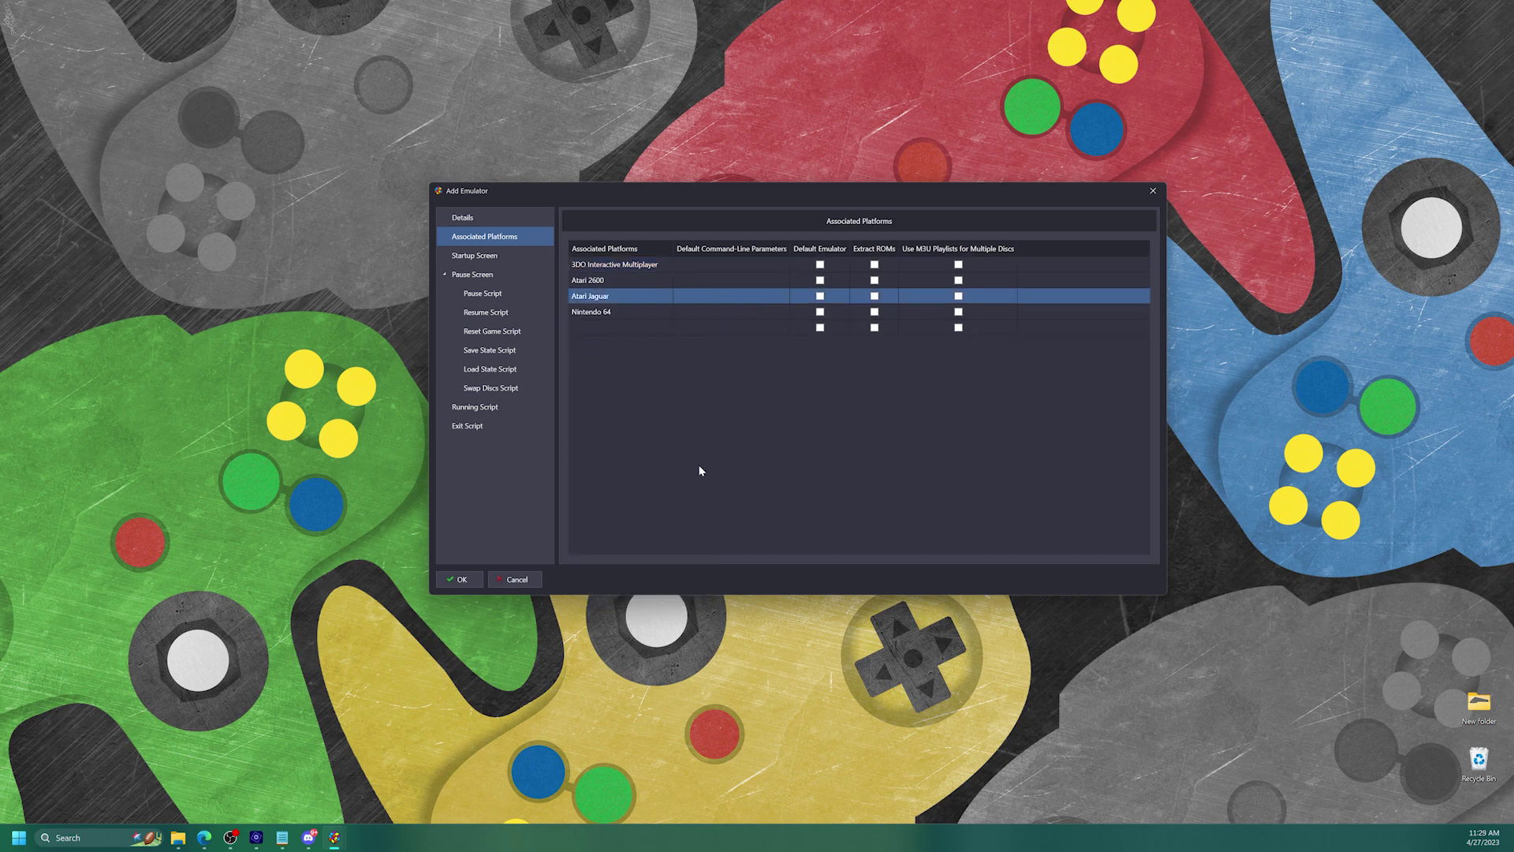
left_click(820, 266)
left_click(820, 281)
left_click(821, 300)
left_click(820, 312)
left_click(820, 313)
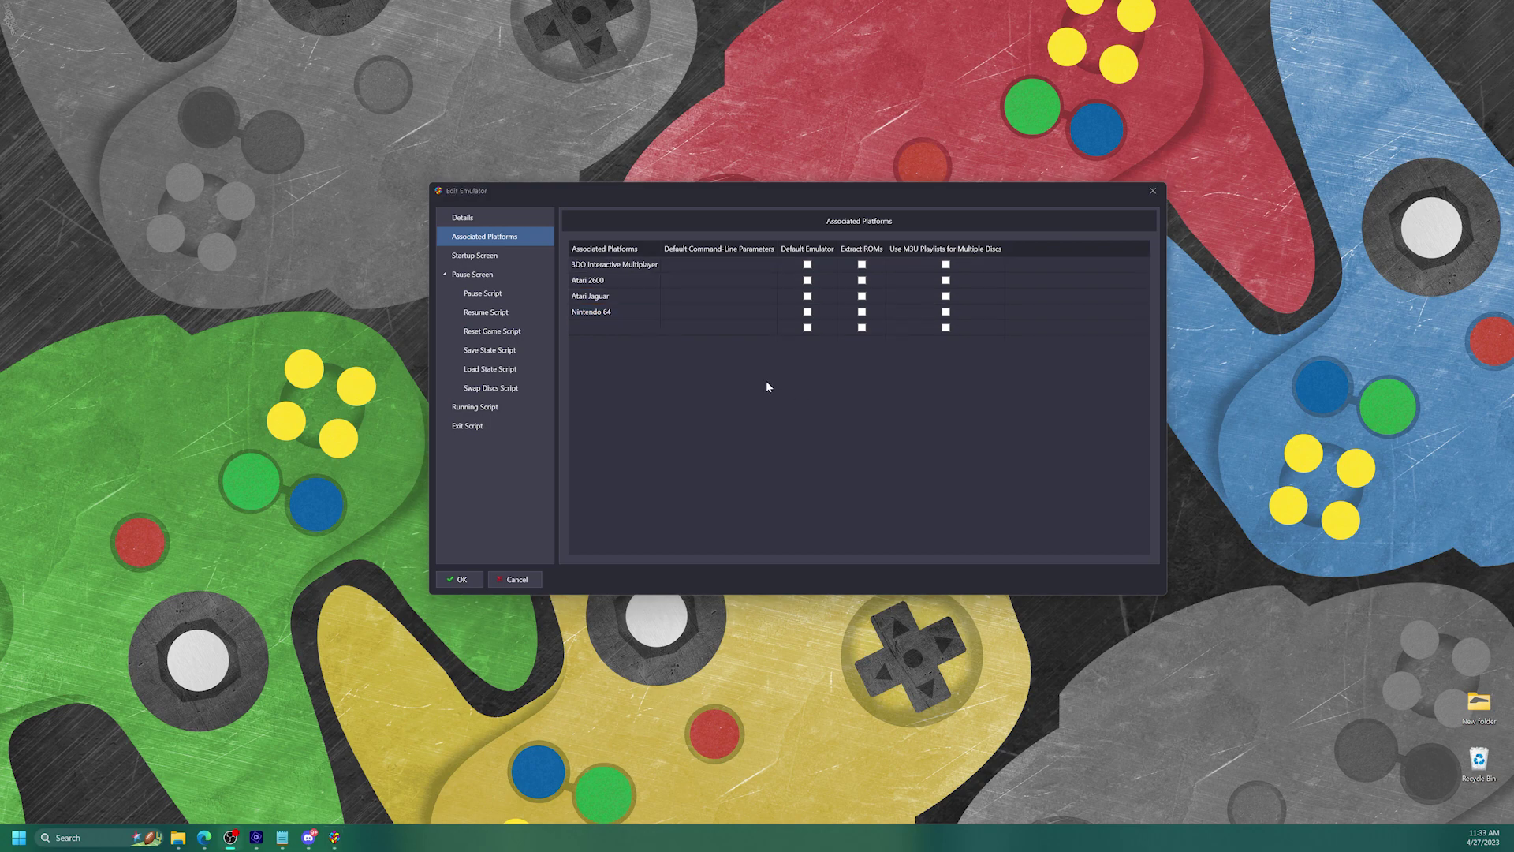
Start the default command-line parameters of 3DO Interactive Multiplayer with "cores\.
left_click(703, 266)
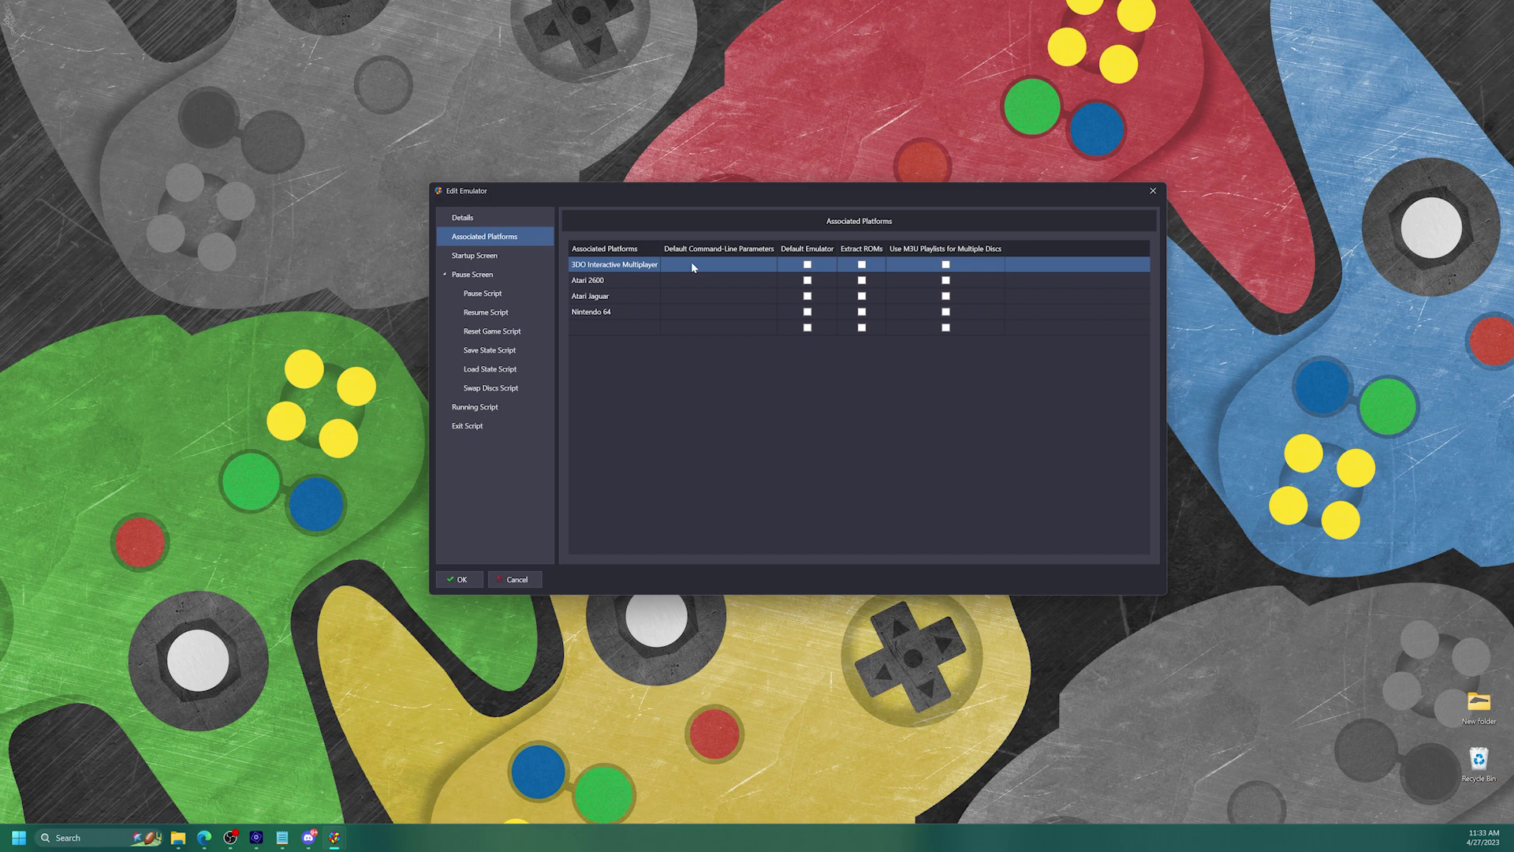
left_click(691, 264)
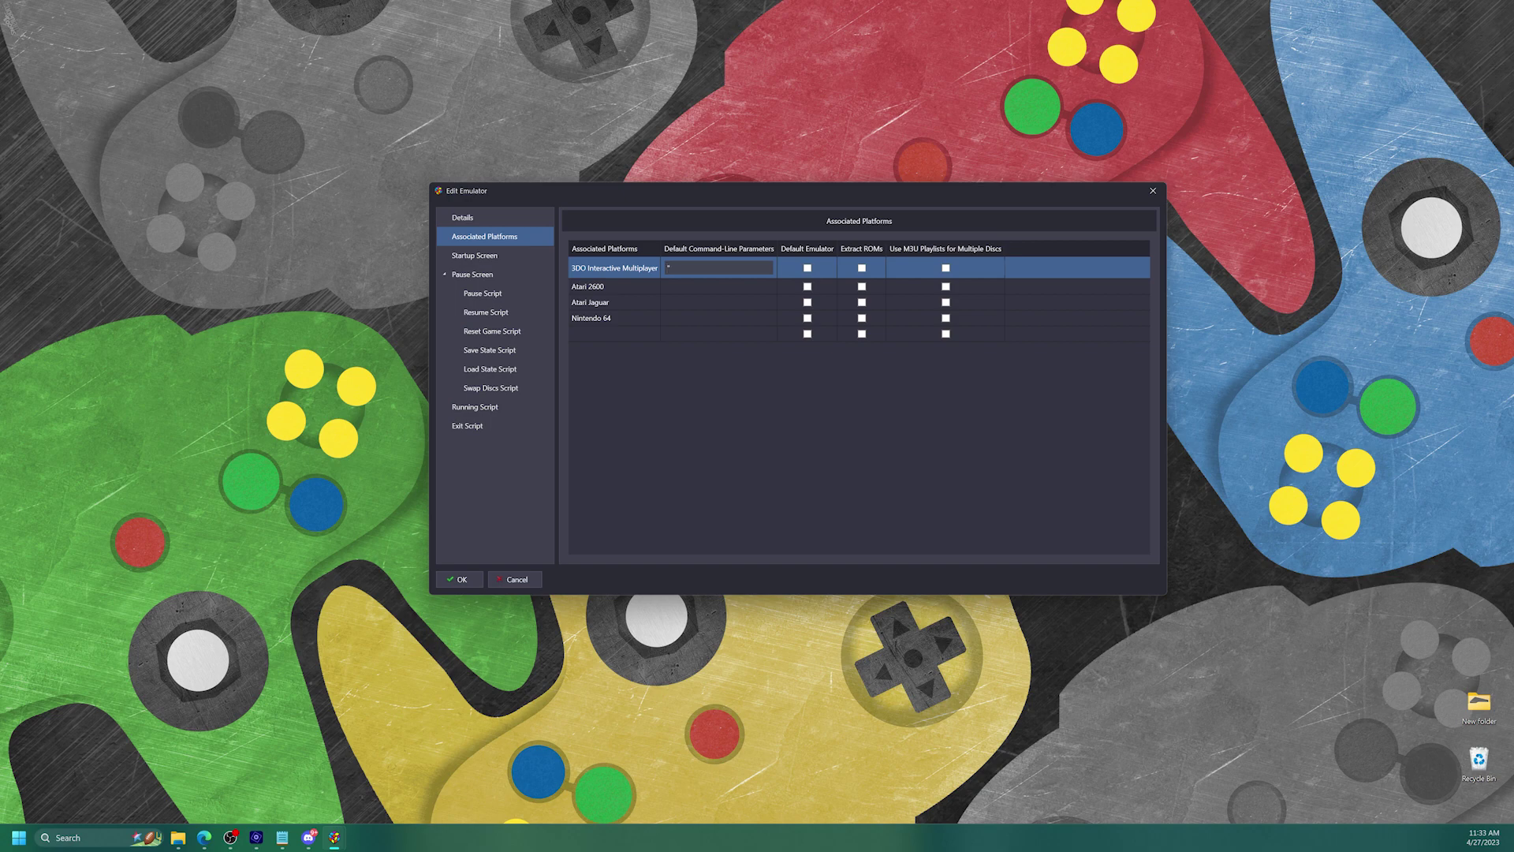
type("res\\")
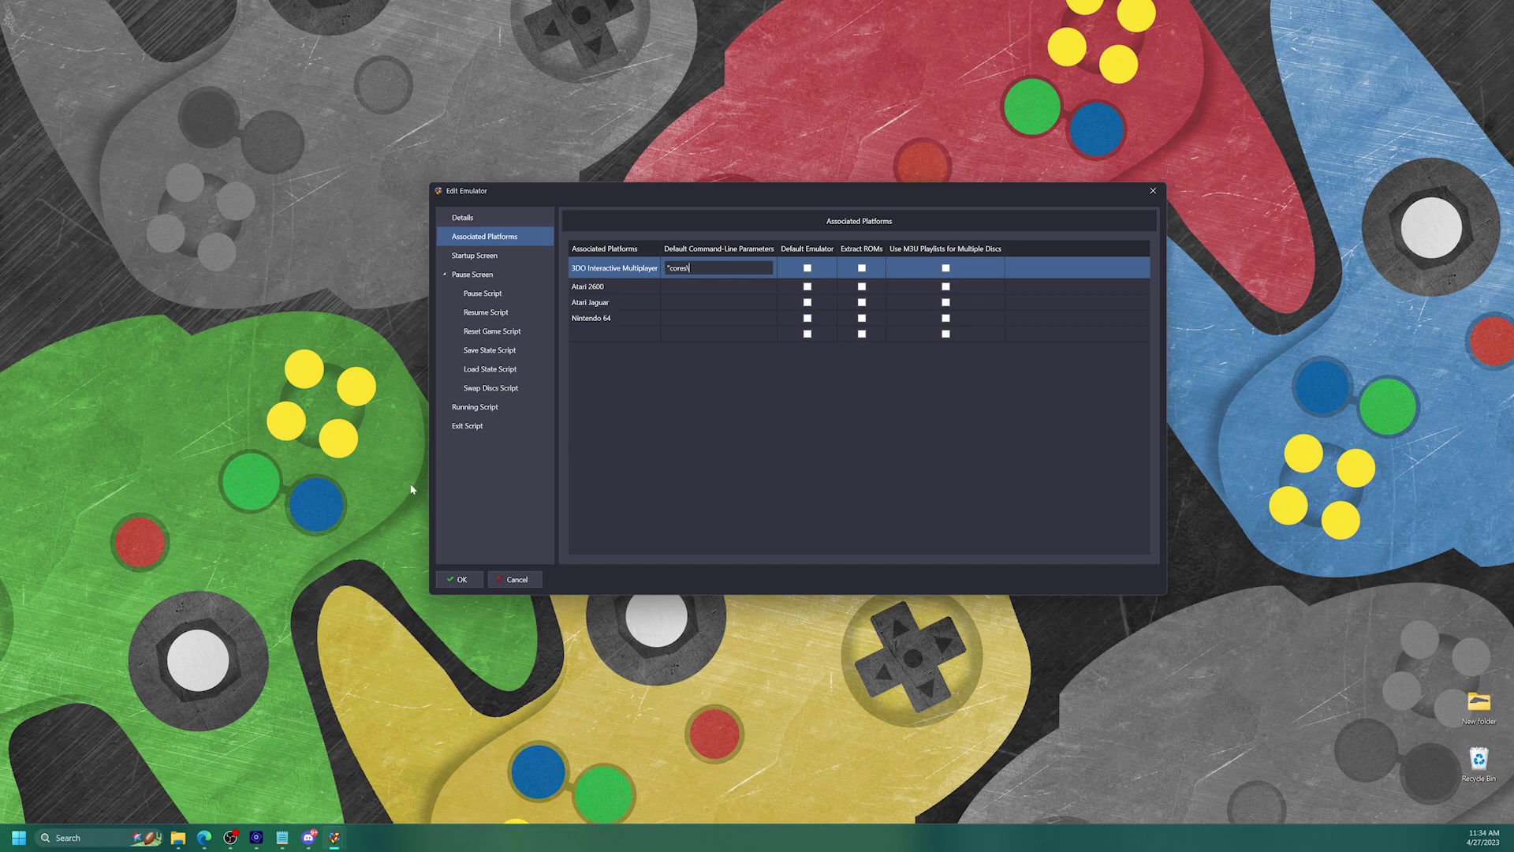
Look up the 3DO core in the browser's libretro buildbot list and complete the 3DO parameters as "cores\opera_libretro.dll".
mouse_move(204, 837)
left_click(264, 776)
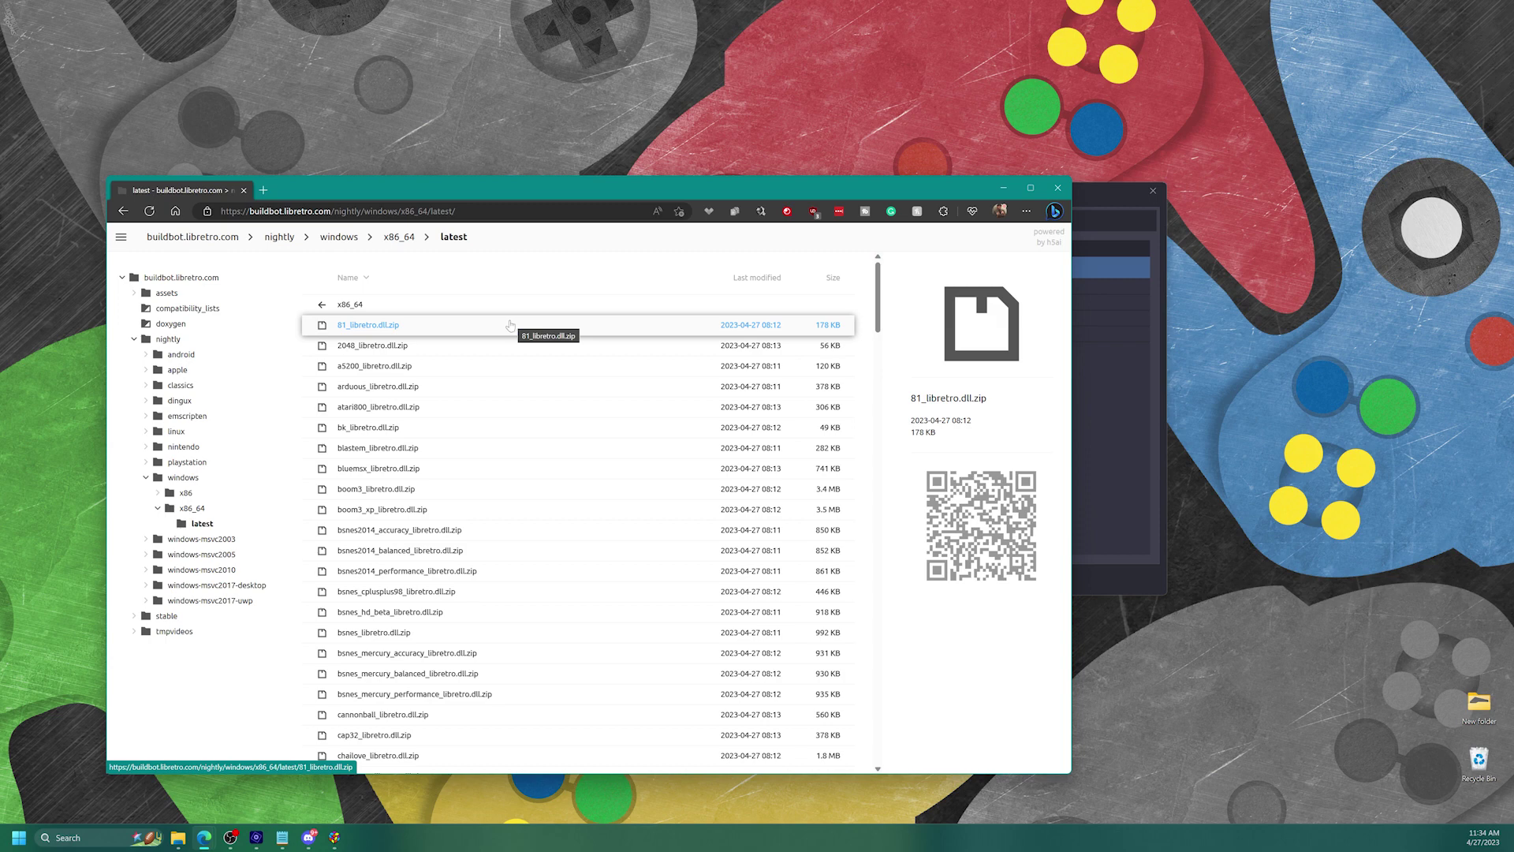
scroll(495, 337, "down", 5)
scroll(495, 337, "down", 10)
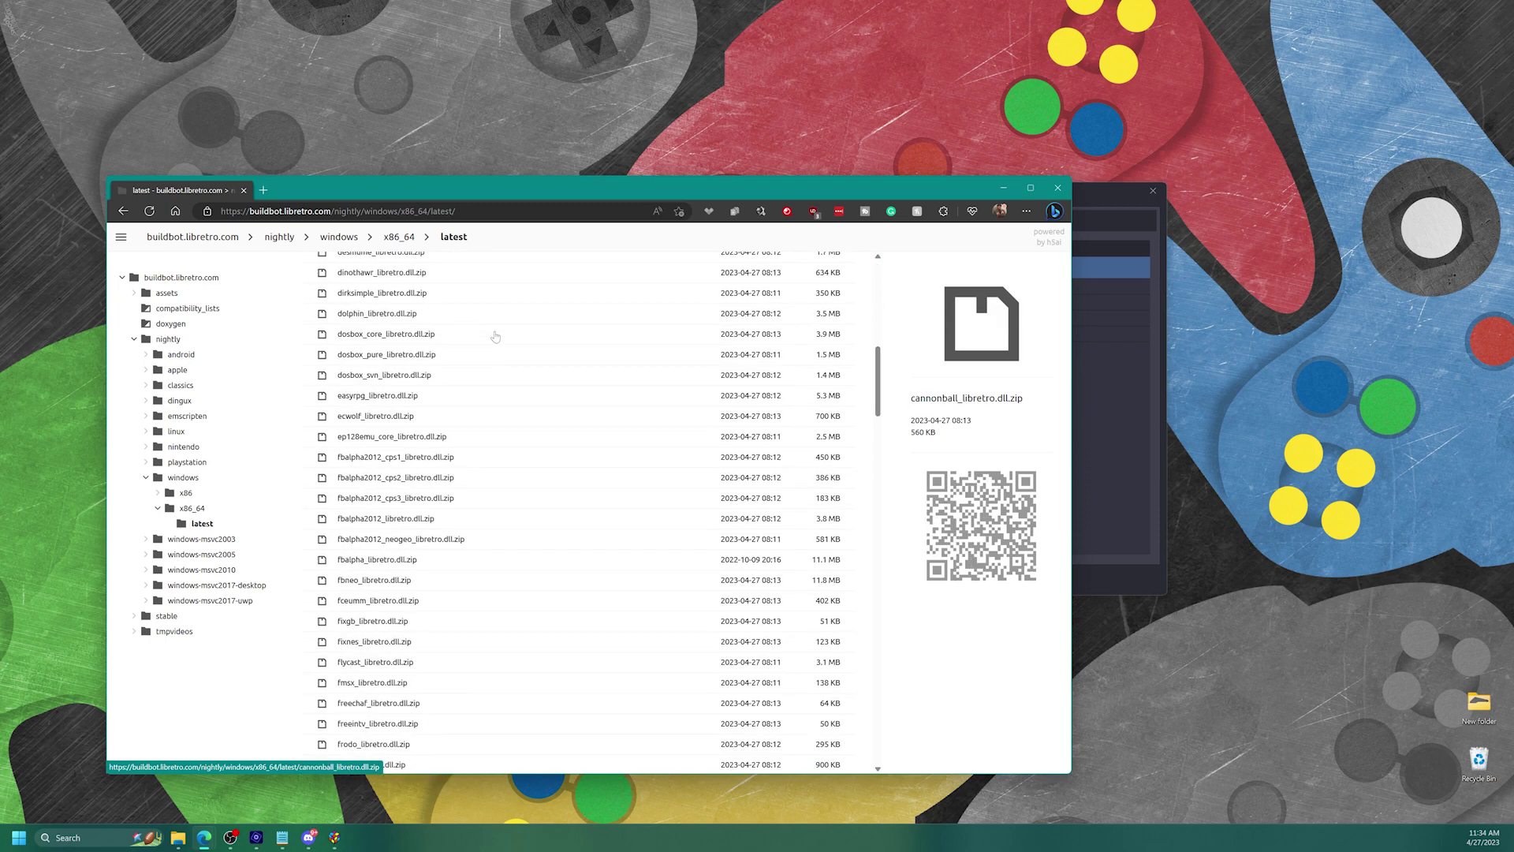
scroll(495, 394, "down", 8)
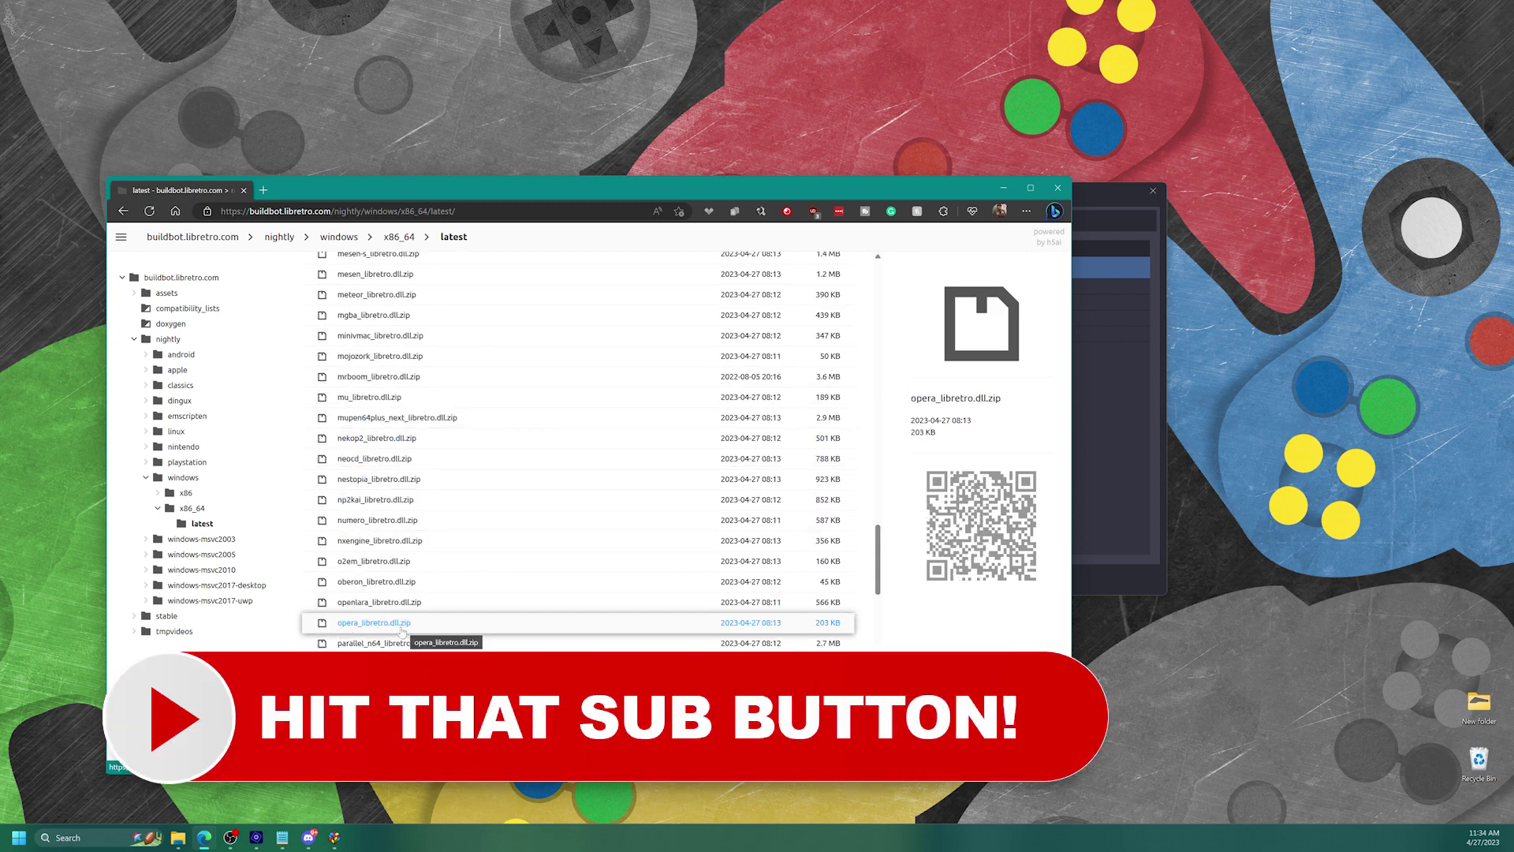
left_click_drag(473, 184, 408, 73)
left_click_drag(1047, 187, 1099, 334)
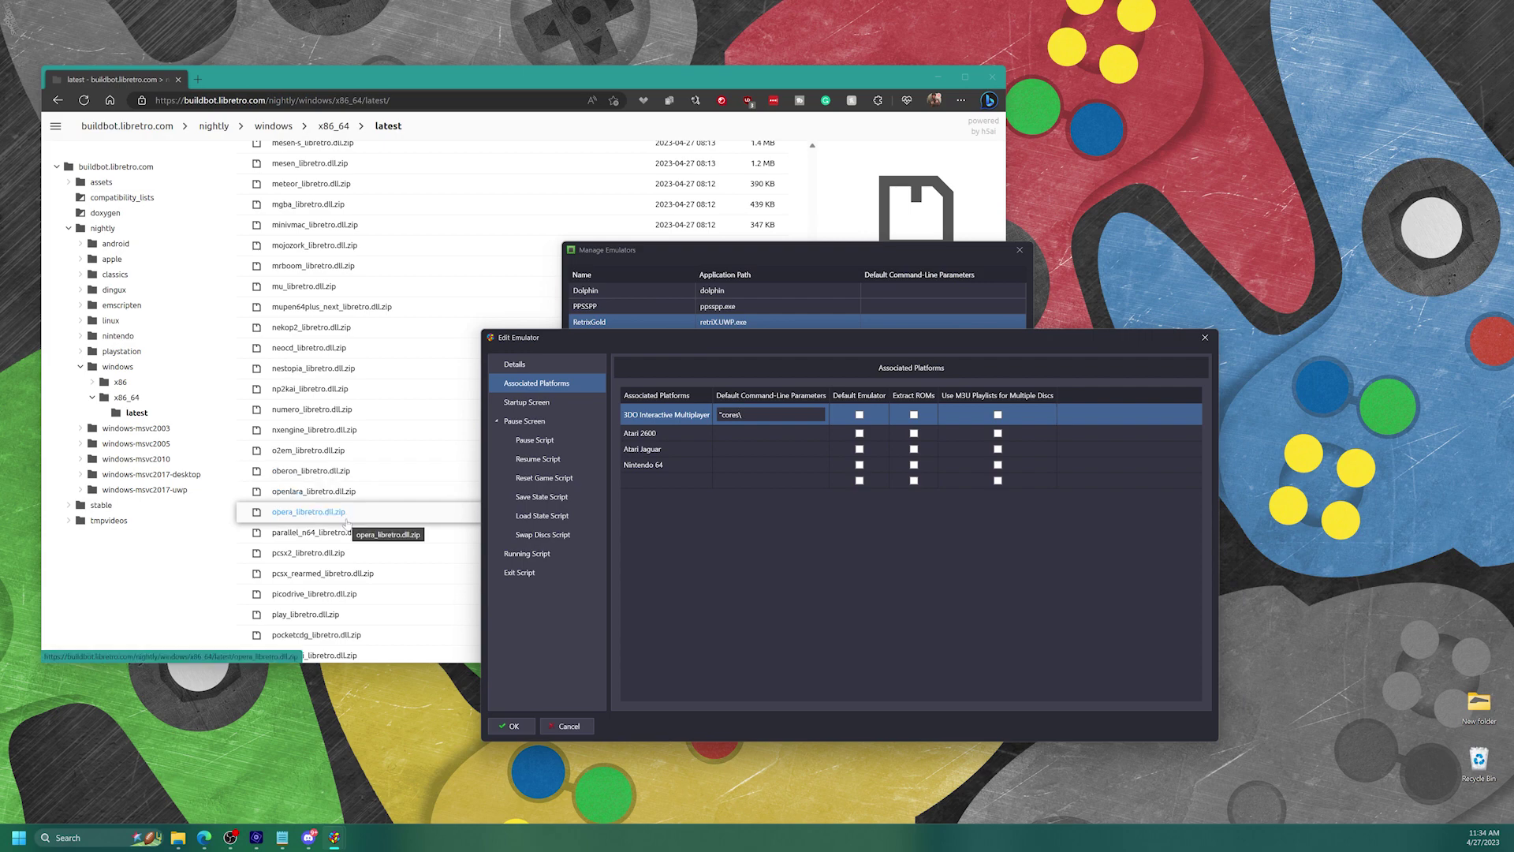
type("opera_libretro.dll")
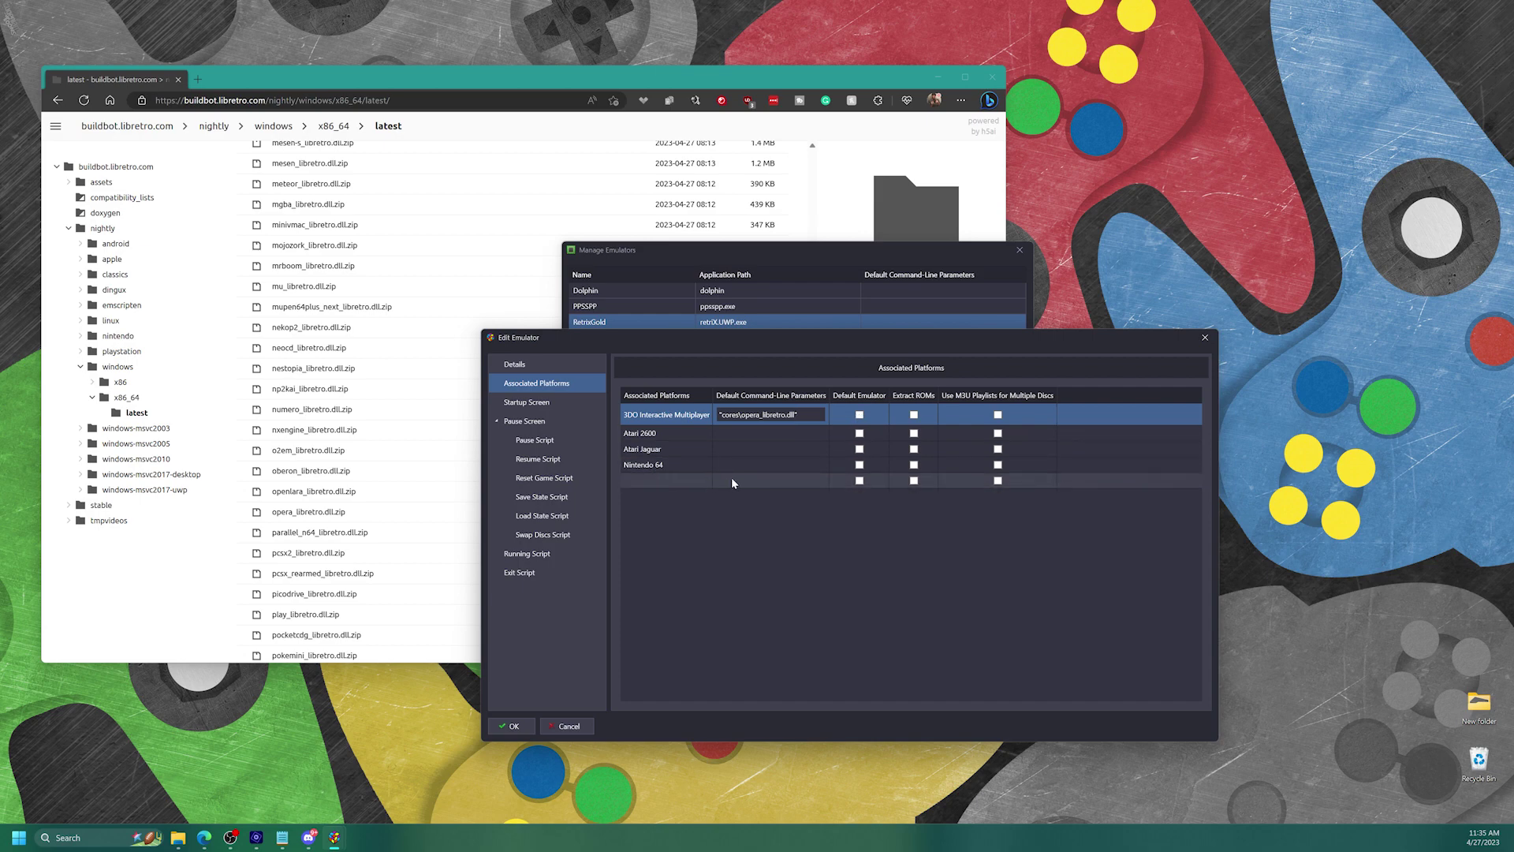
Find the Atari 2600 core in the buildbot list and set that platform's command-line parameters to "cores\stella_libretro.dll".
left_click(720, 432)
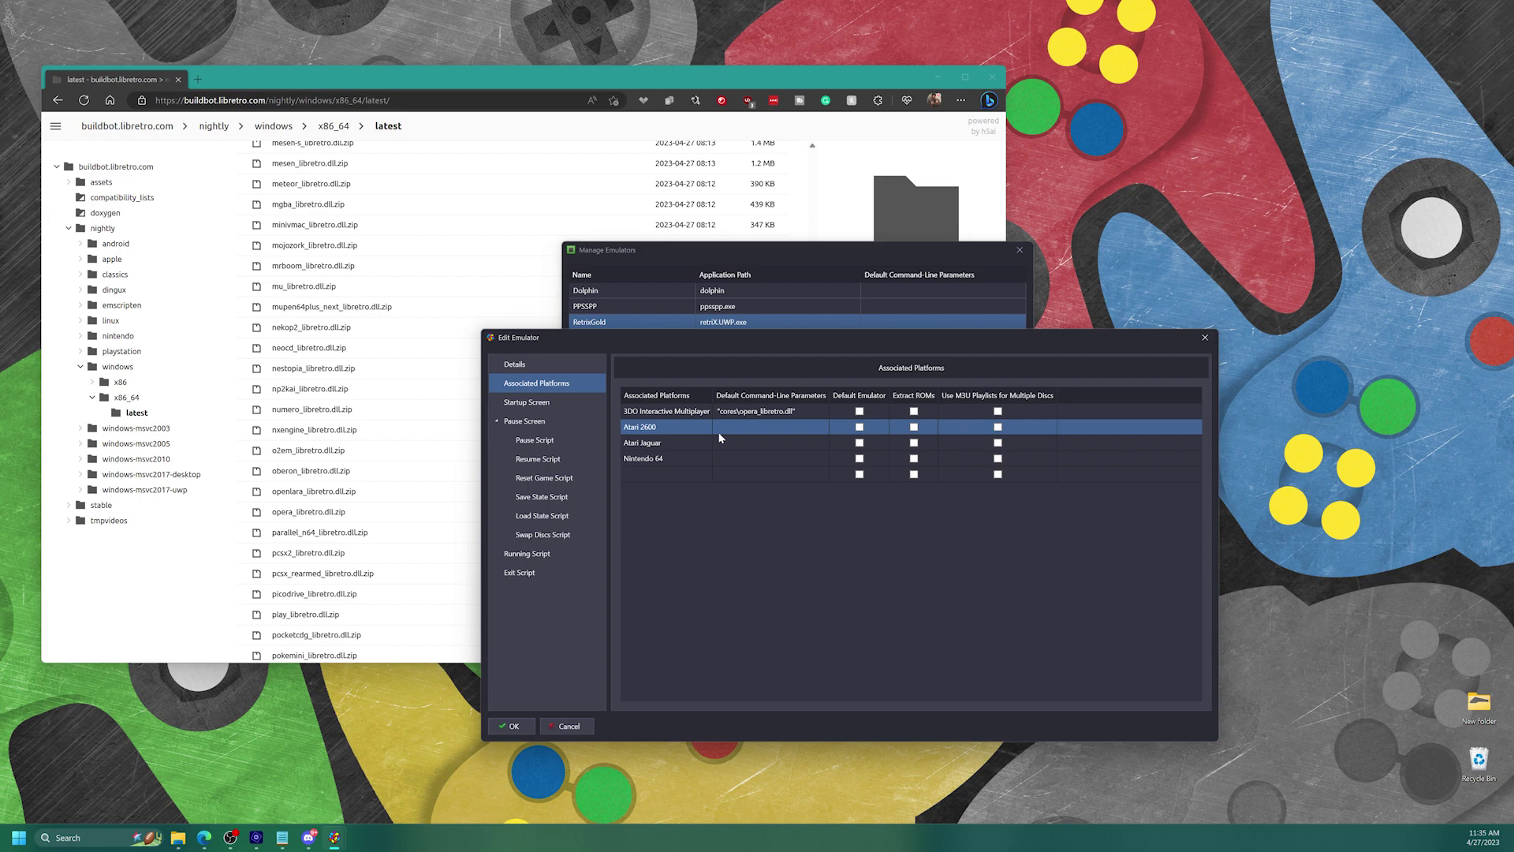
left_click(725, 435)
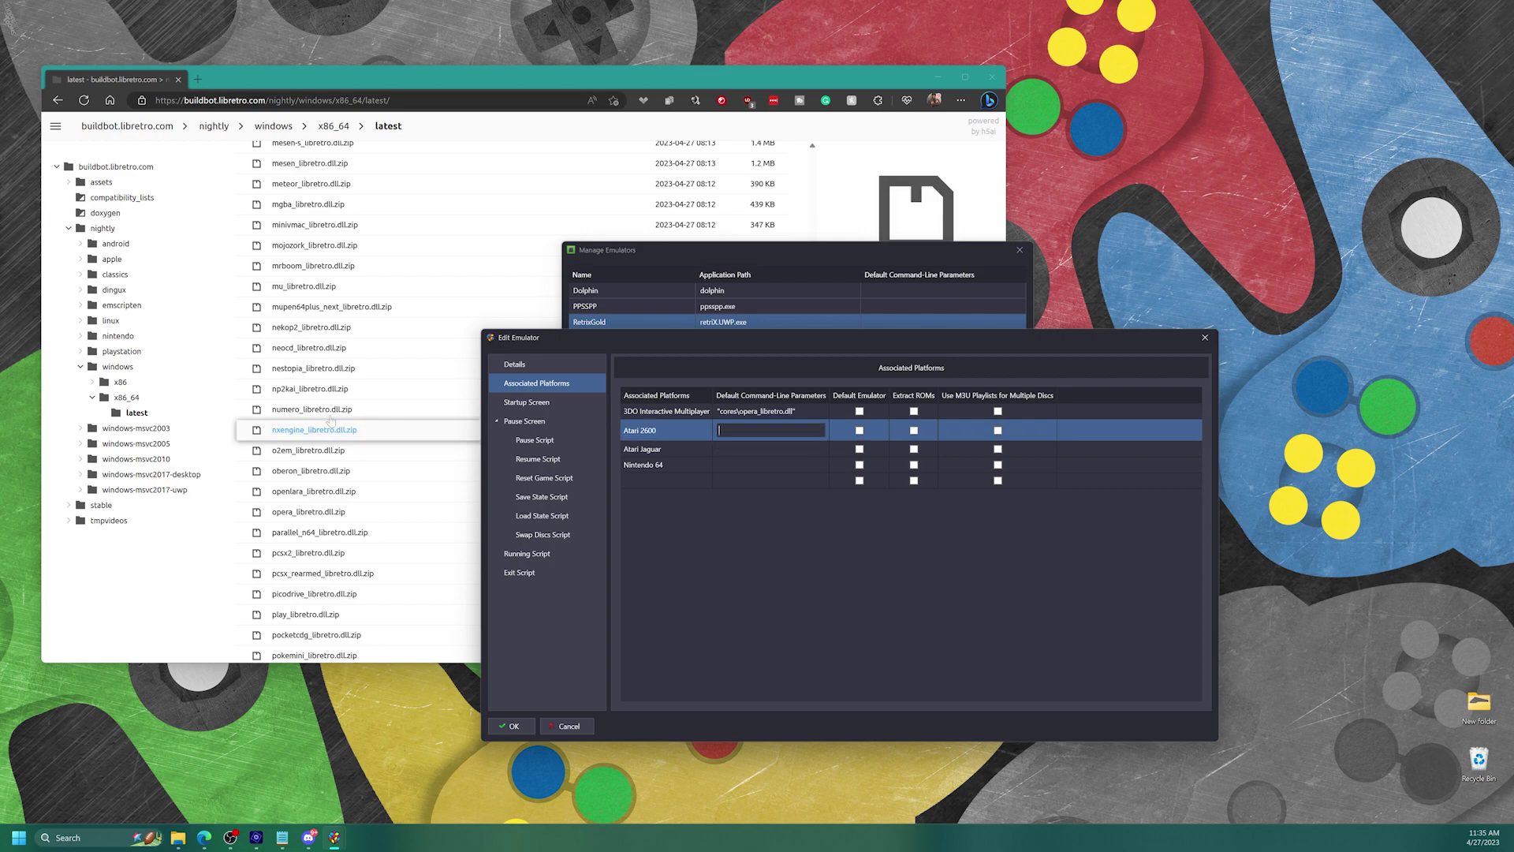
scroll(379, 409, "up", 15)
scroll(378, 409, "up", 10)
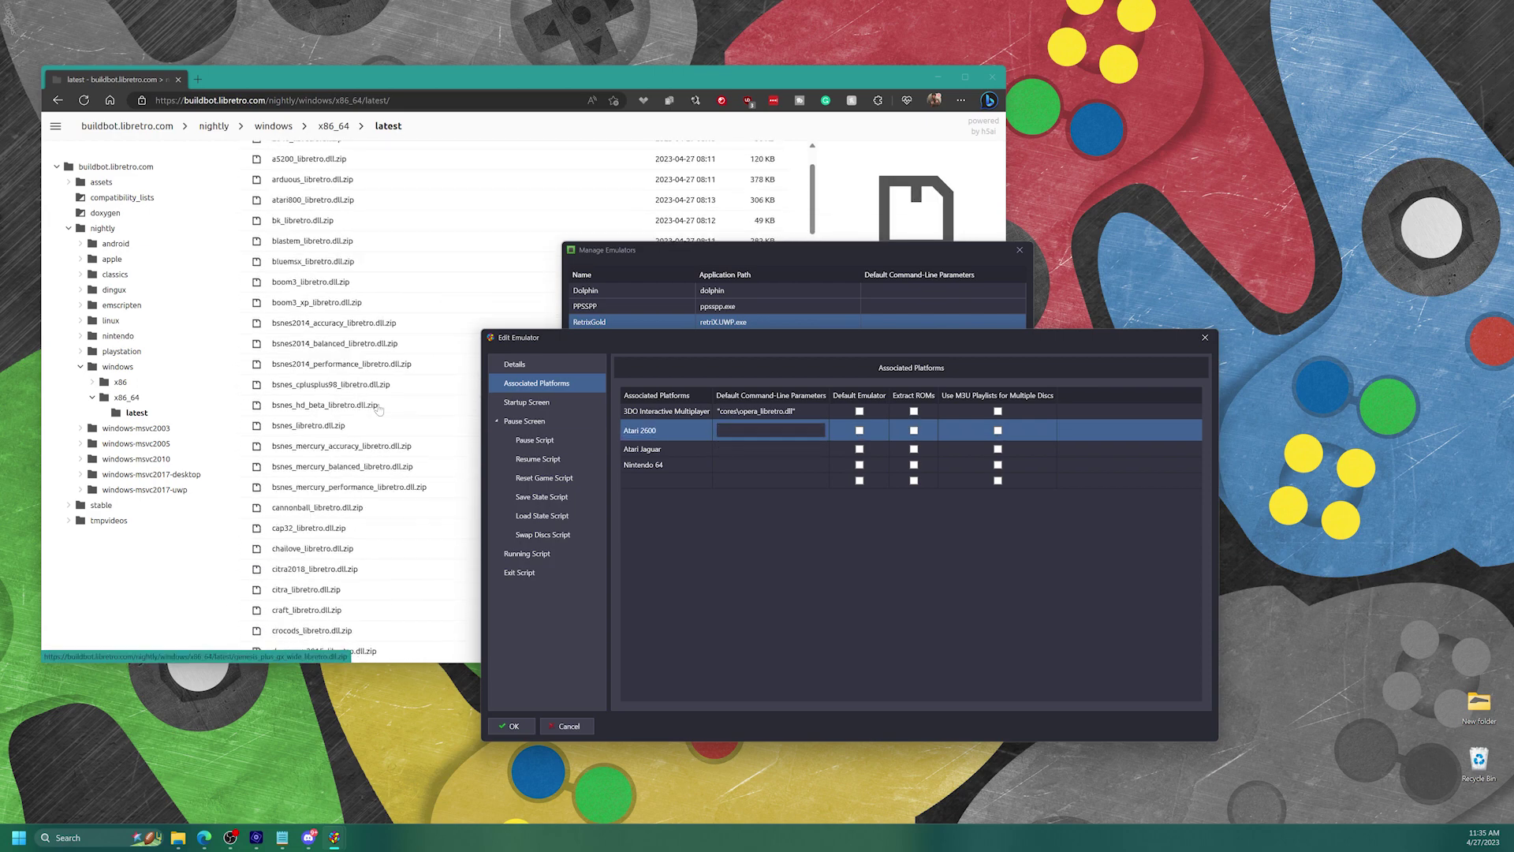
scroll(355, 300, "down", 8)
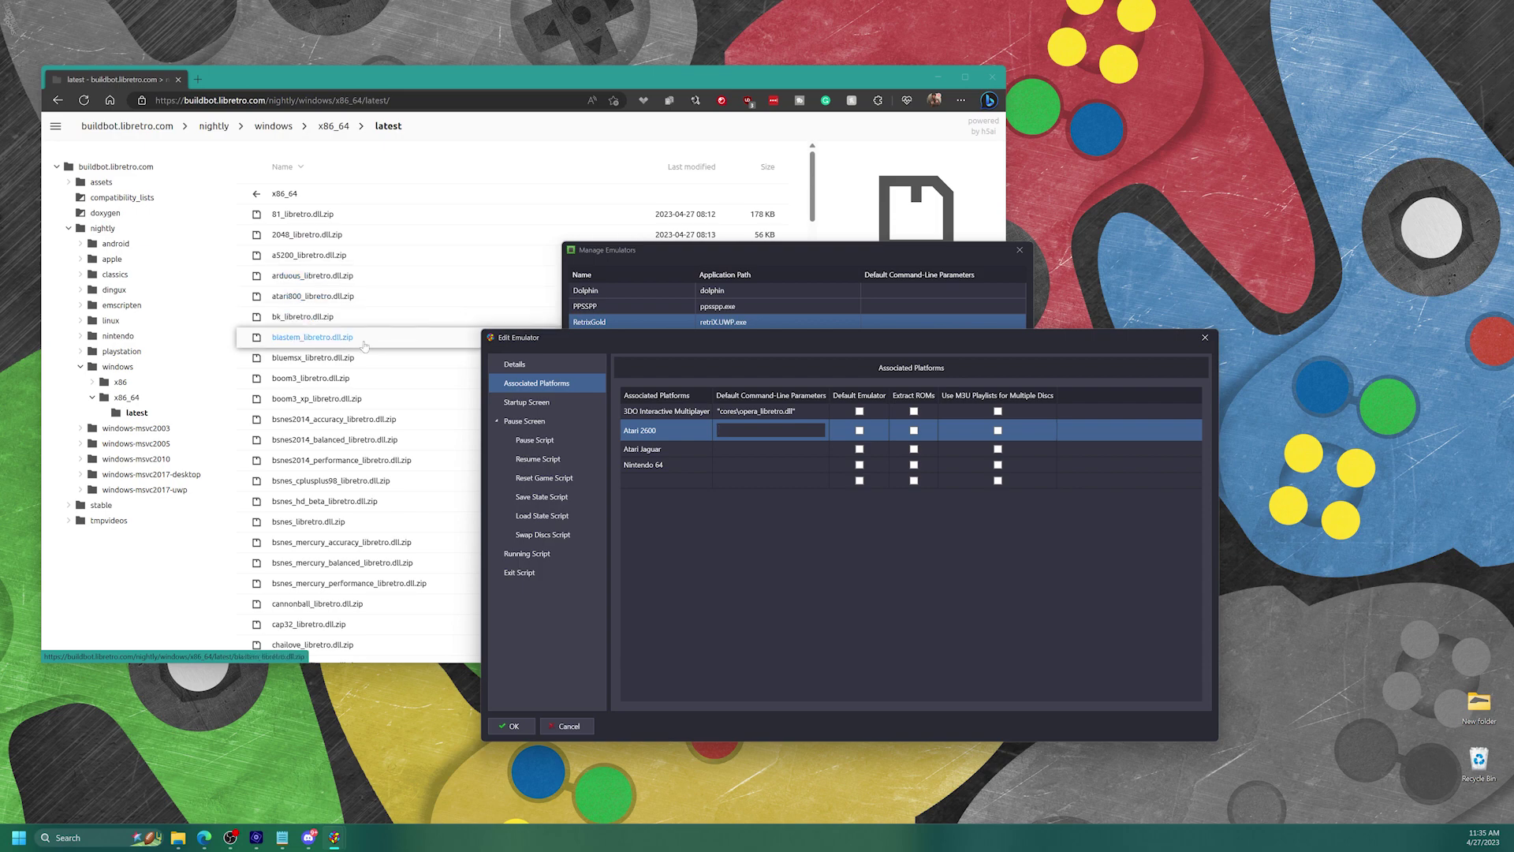
scroll(381, 444, "down", 20)
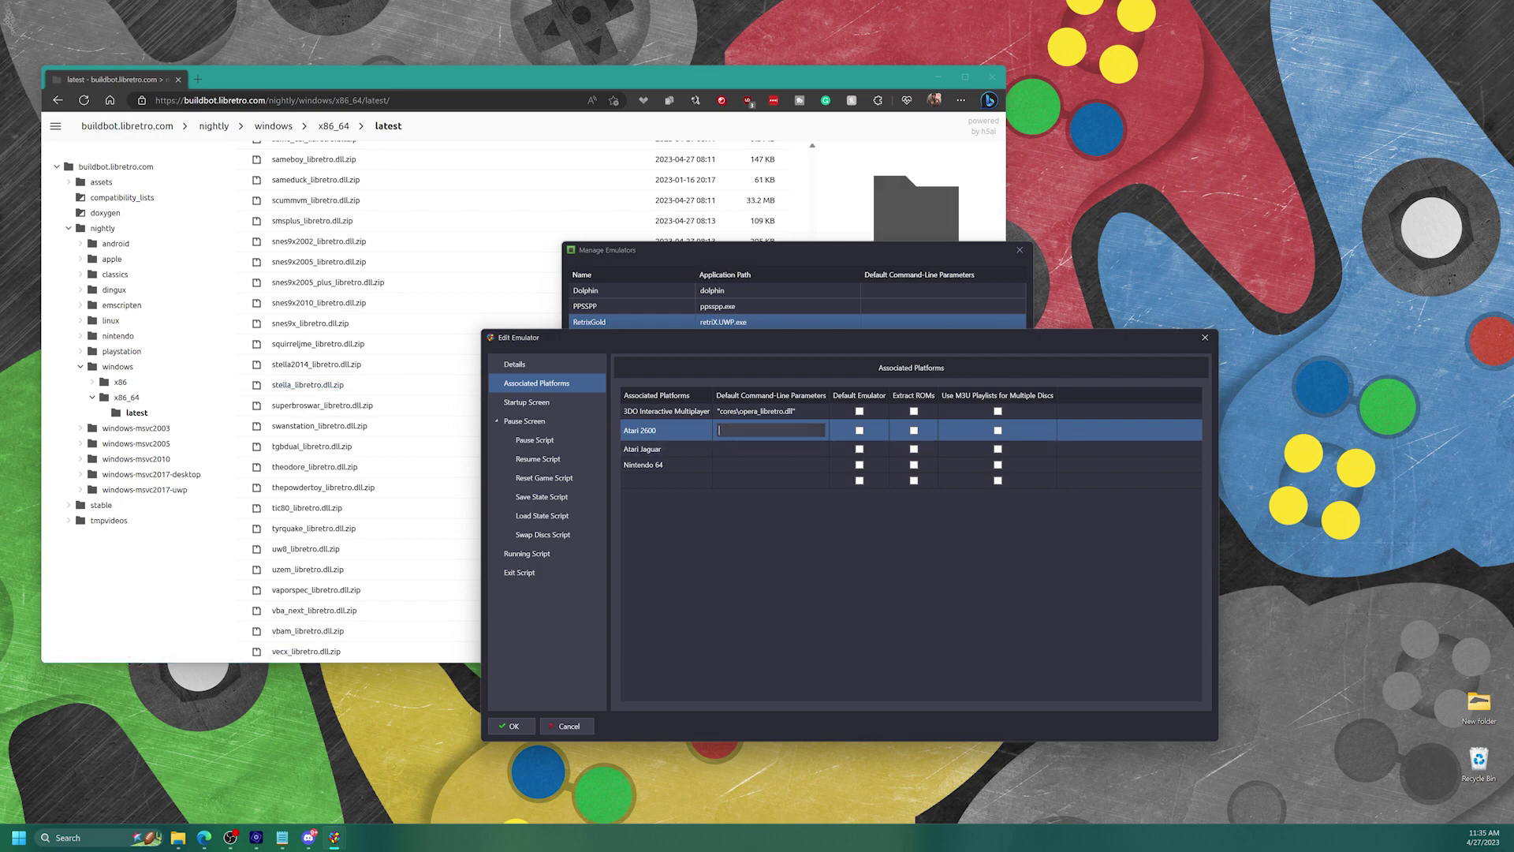
type("res")
type("retro.dll\"")
Find the Atari Jaguar core in the buildbot list and set that platform's command-line parameters to "cores\virtualjaguar_libretro.dll".
left_click(735, 449)
left_click(730, 443)
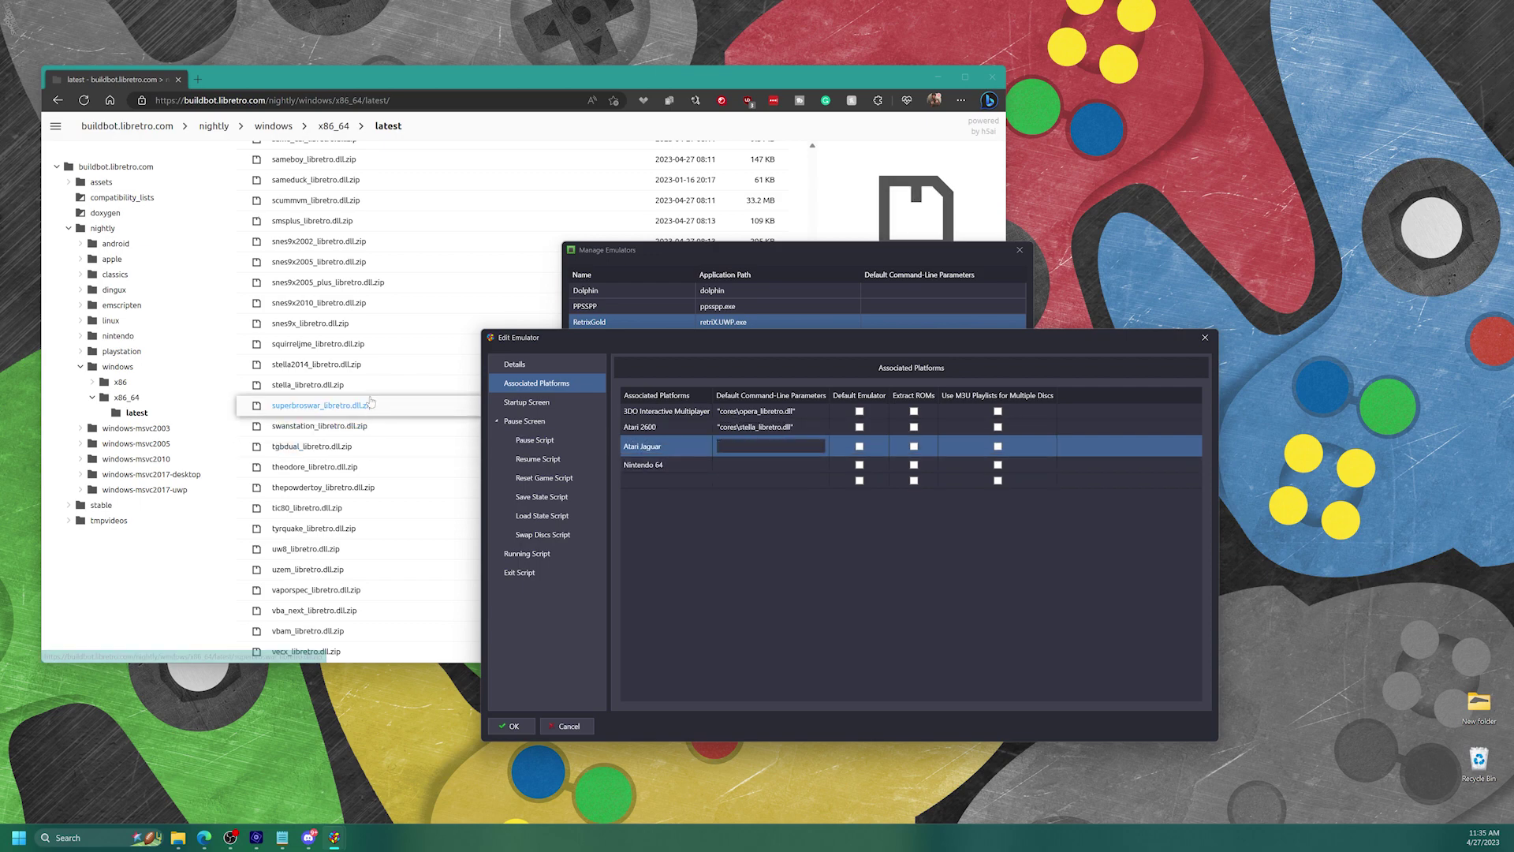
scroll(360, 530, "down", 1)
scroll(360, 530, "down", 5)
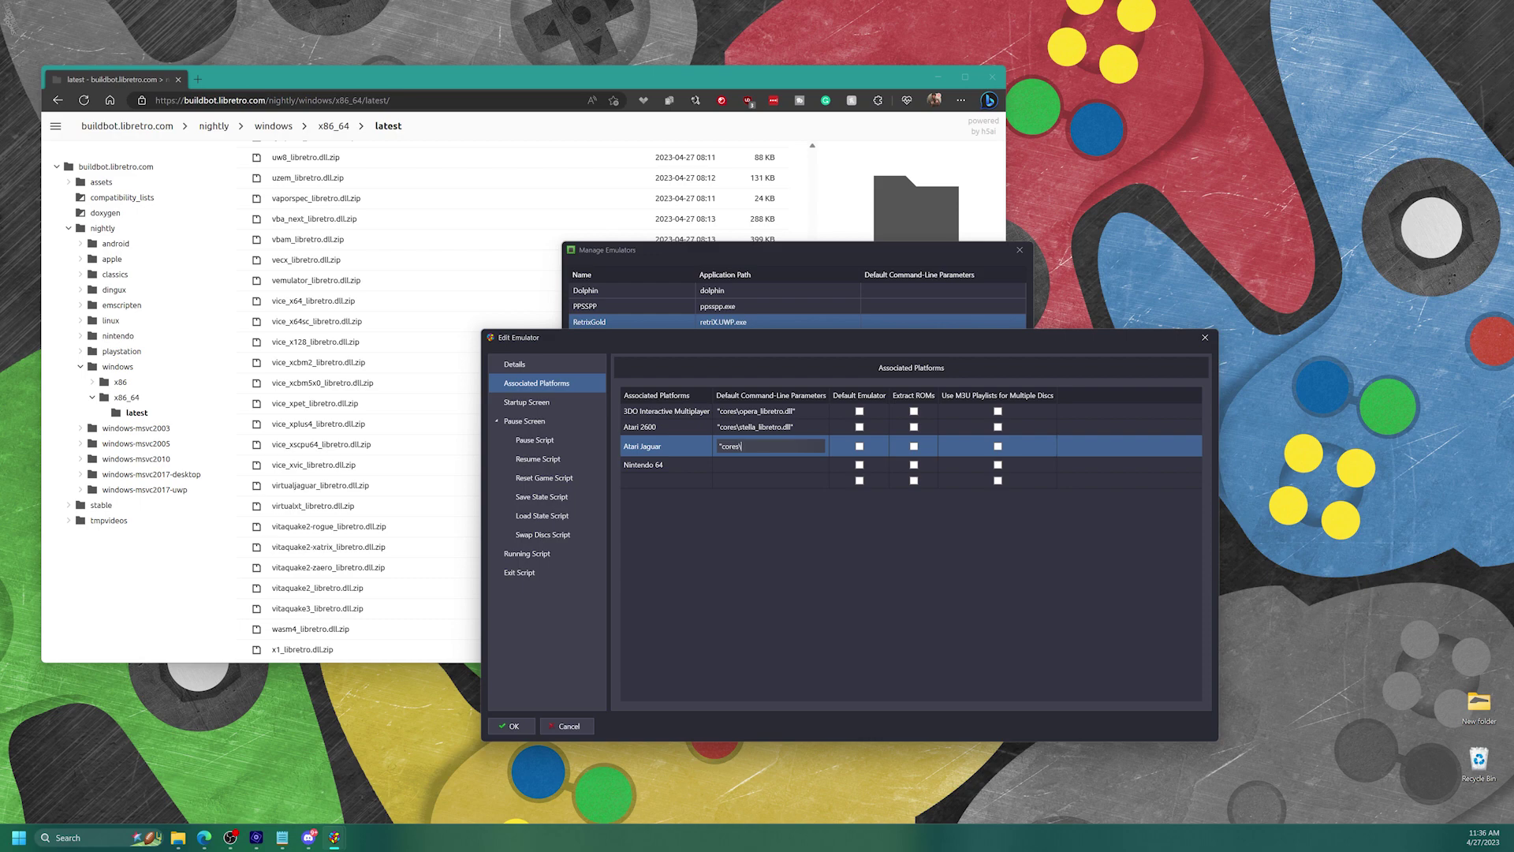
type("ualjaguar_libretro.dll")
Set the Nintendo 64 command-line parameters to "cores\mupen64plus_next_libretro.dll", taking the core name from the buildbot list, and save the emulator.
left_click(748, 468)
left_click(727, 461)
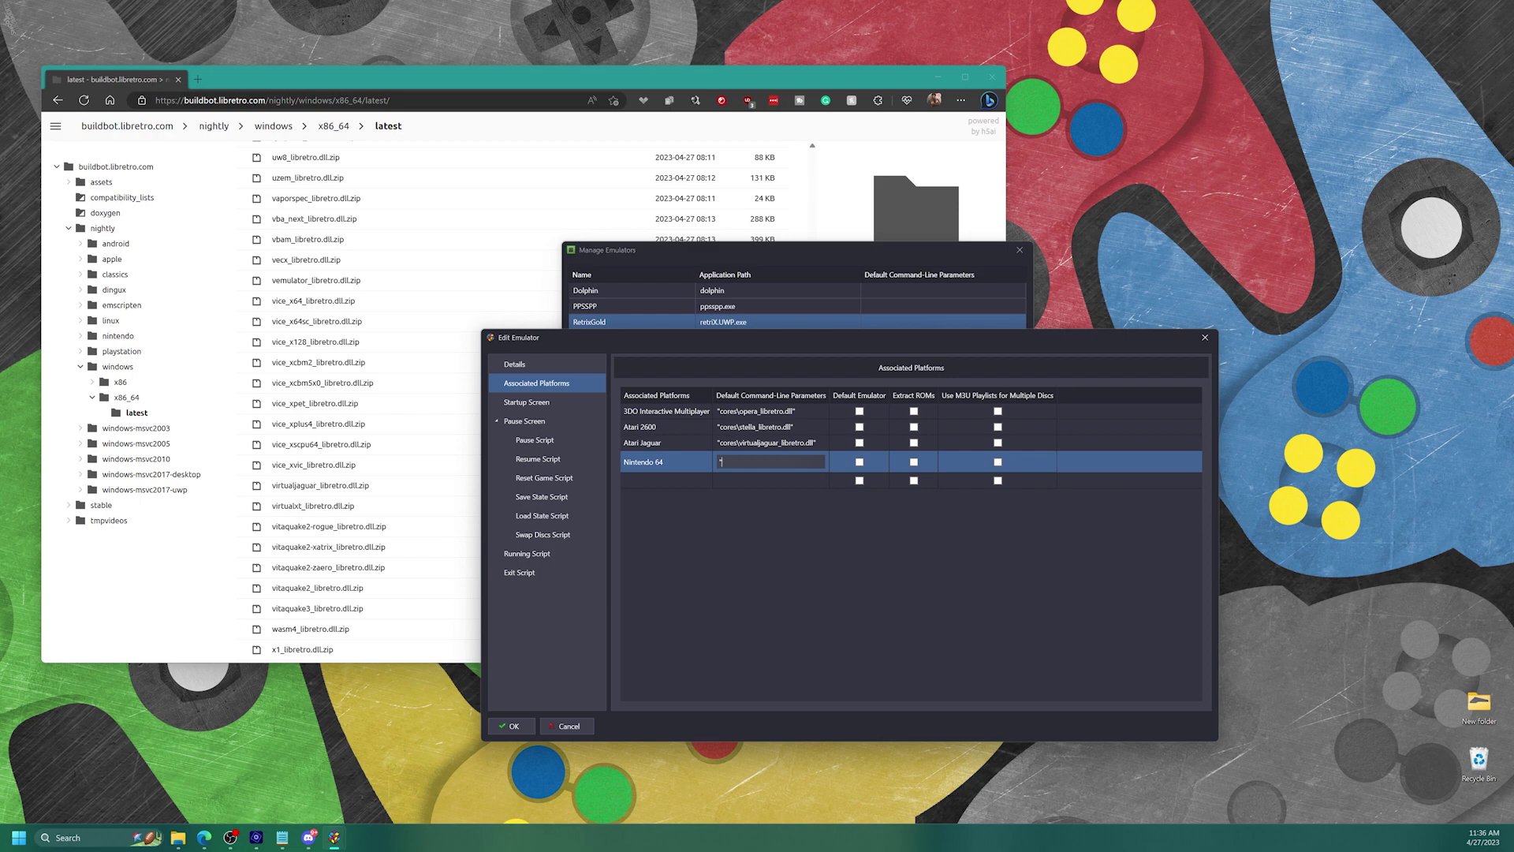
type("\"cores\\")
scroll(344, 388, "up", 5)
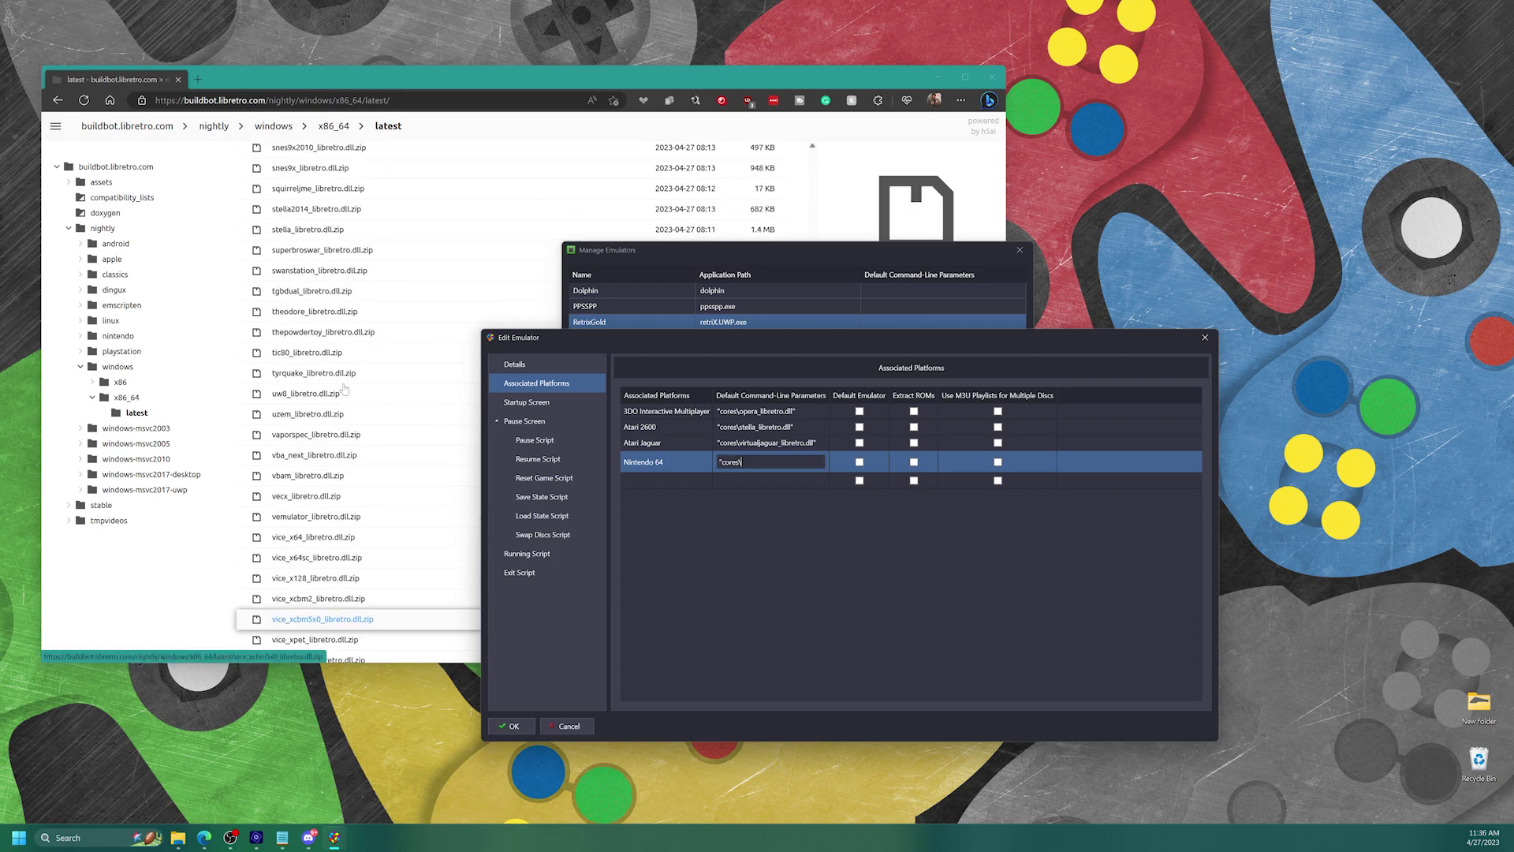
scroll(344, 388, "up", 10)
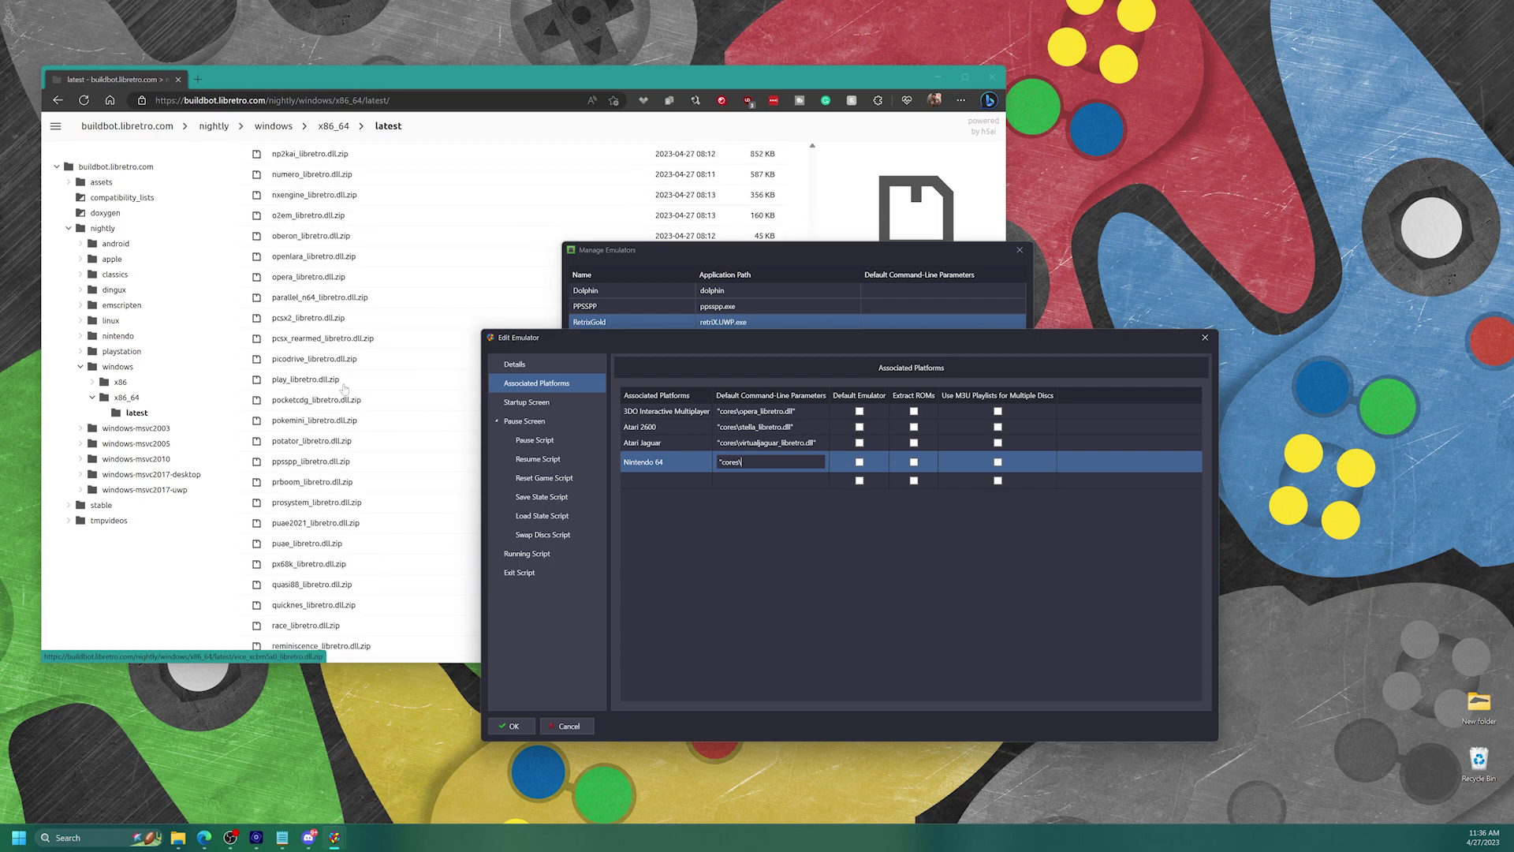
scroll(344, 388, "up", 3)
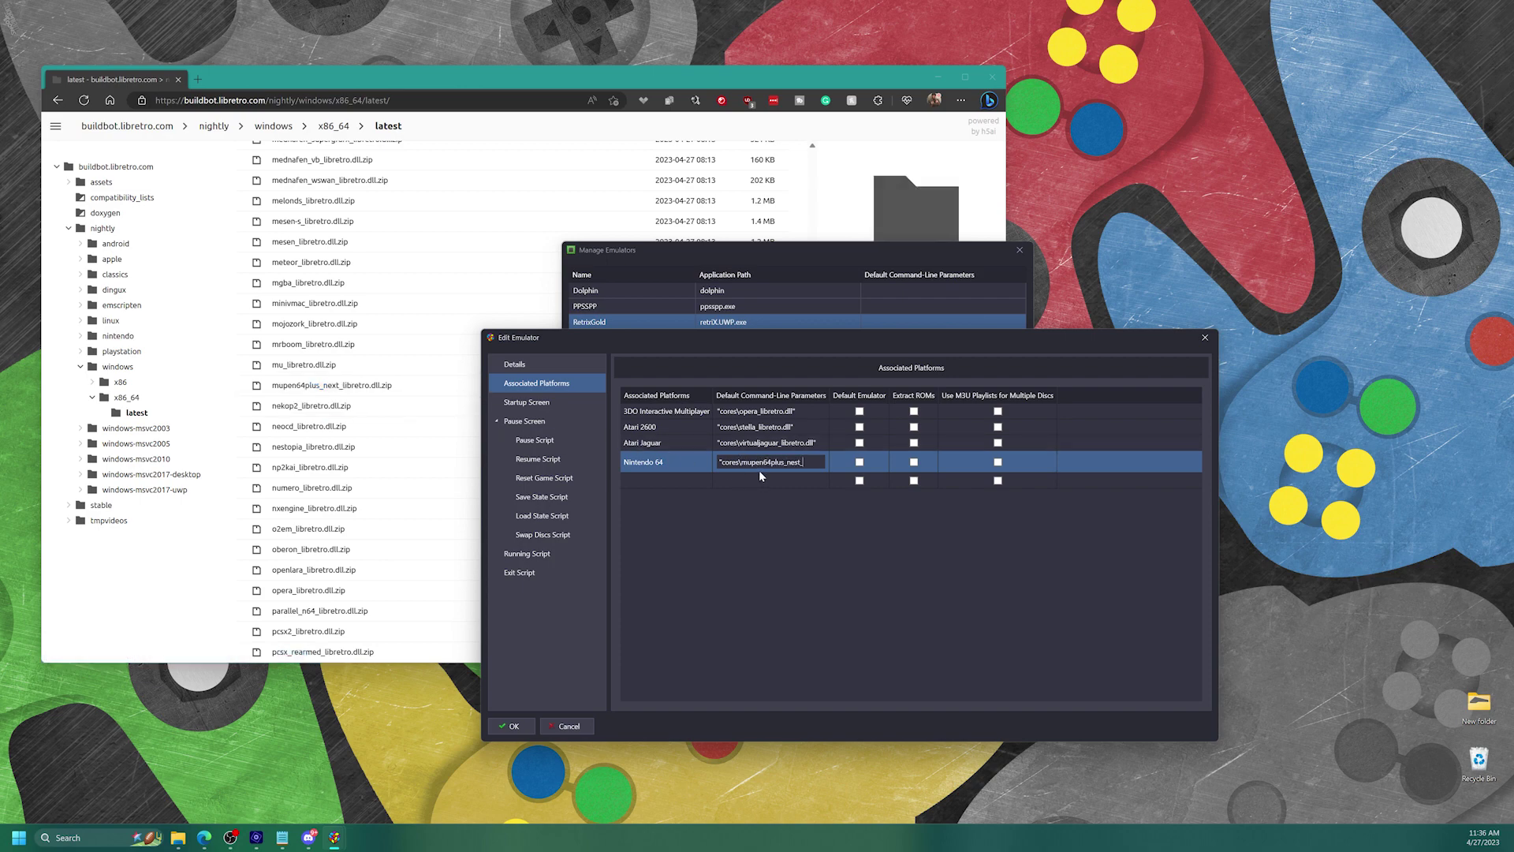
type("libretro.dll")
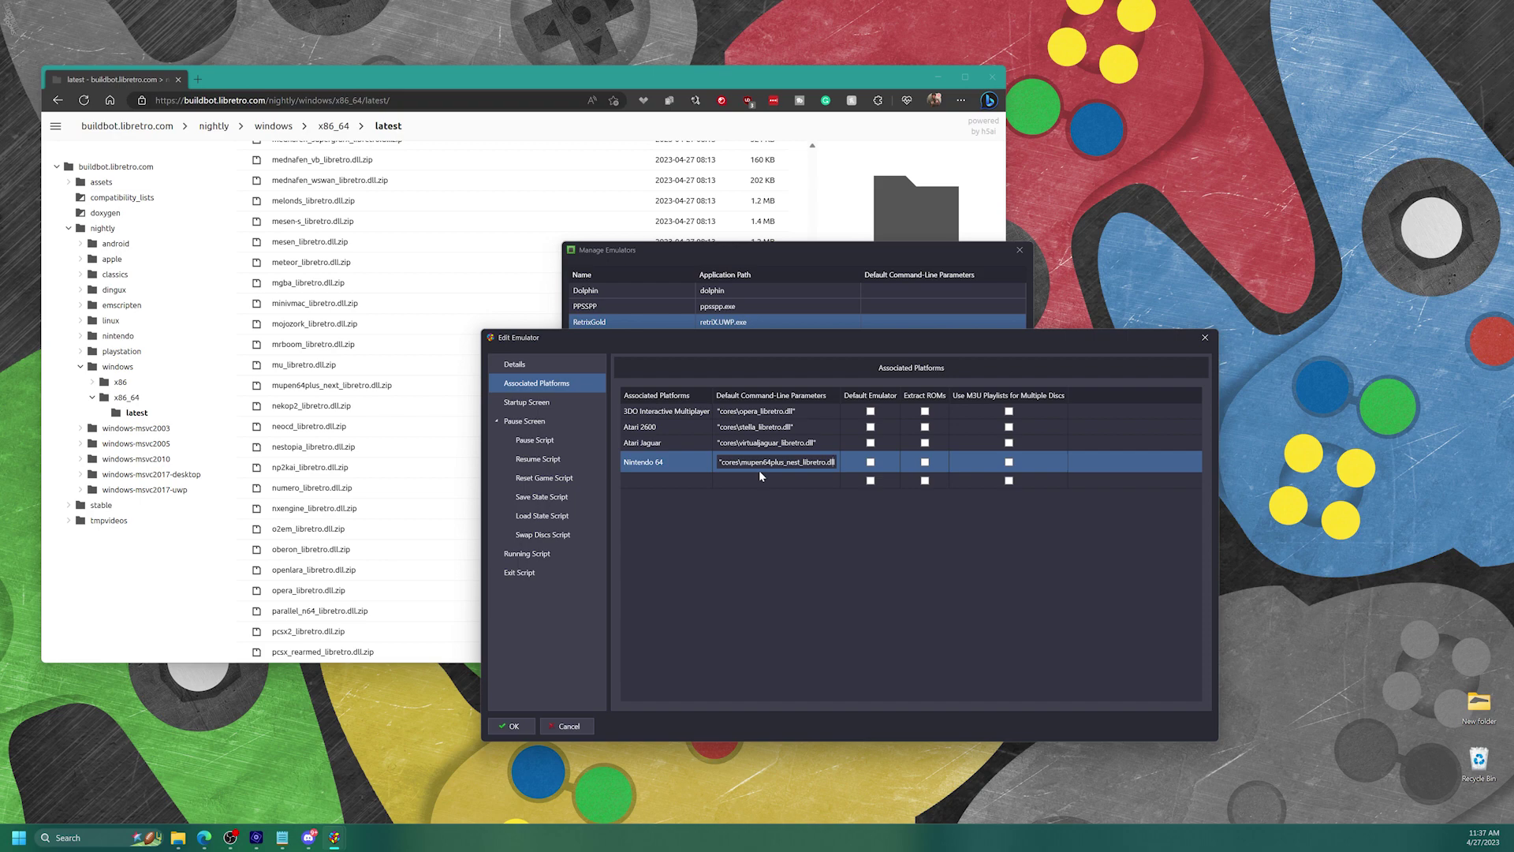
key("BackSpace")
type("x")
key("End")
type("\"")
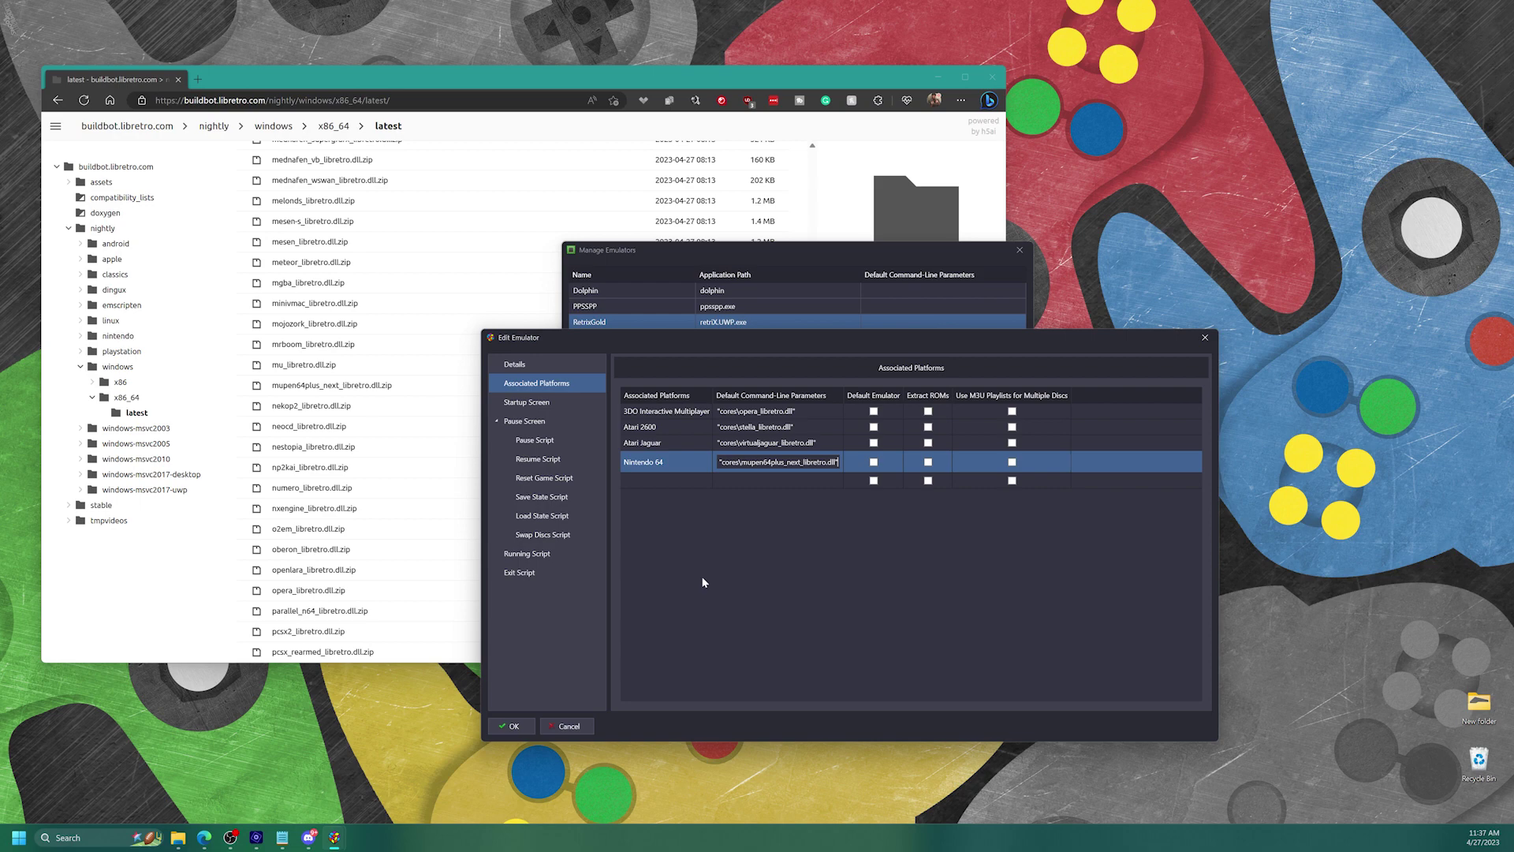
left_click(513, 724)
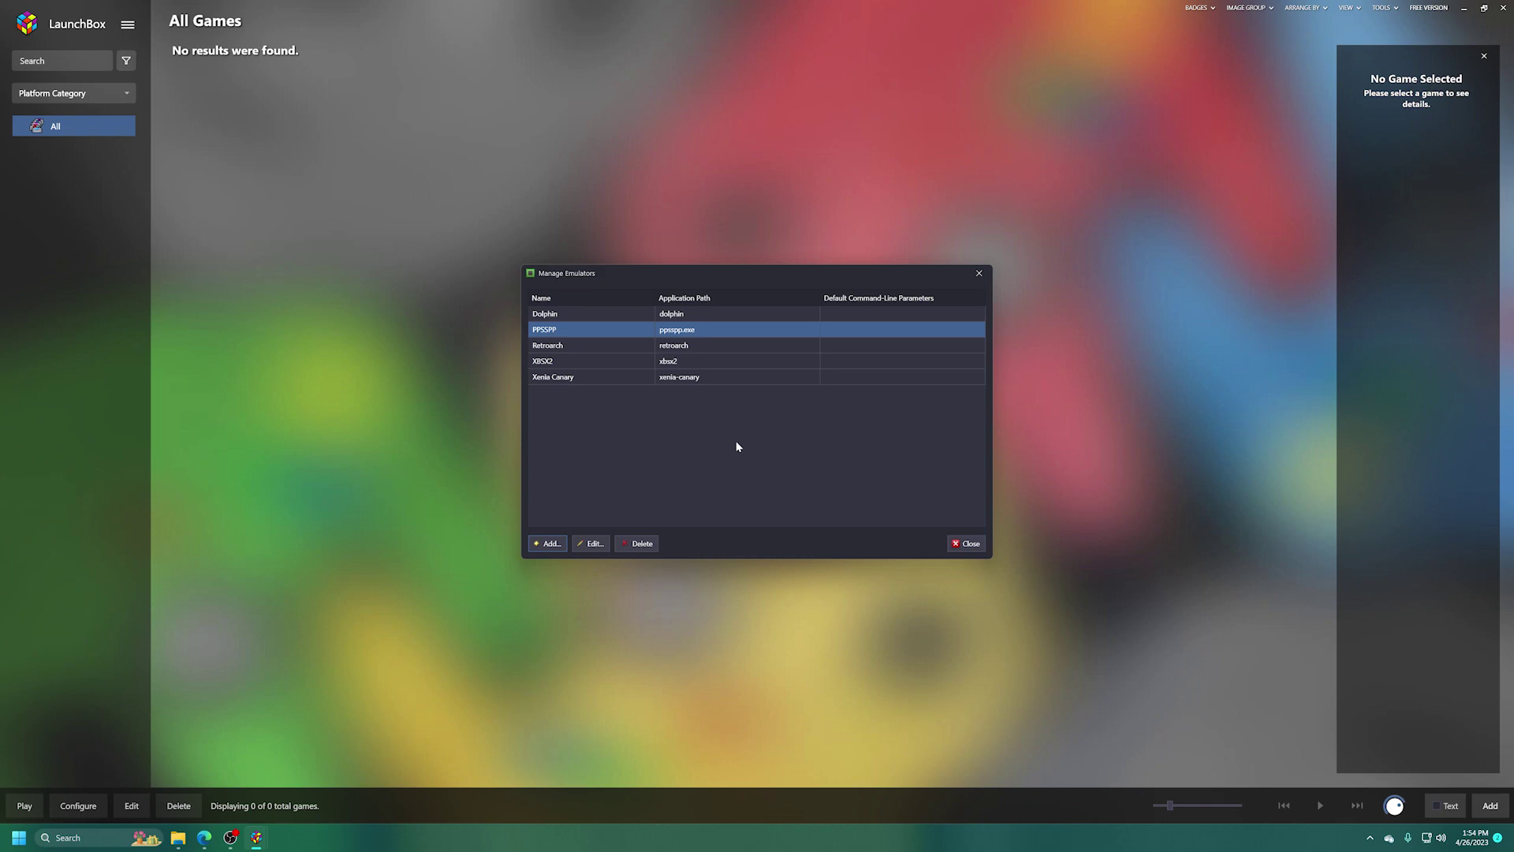
Close the emulator manager and open the wizard for importing ROMs from files.
left_click(969, 543)
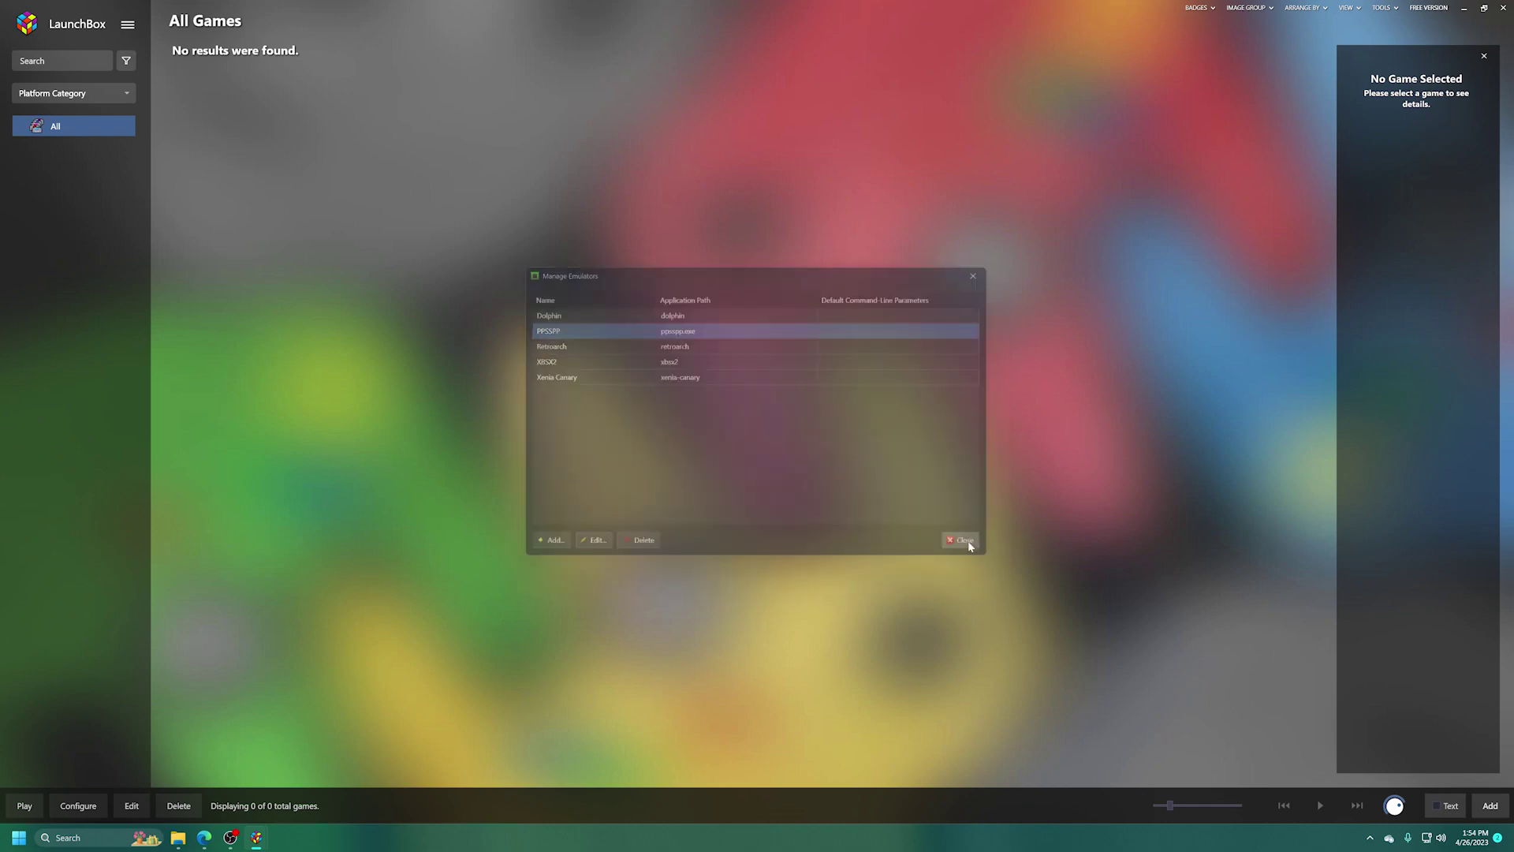
left_click(127, 26)
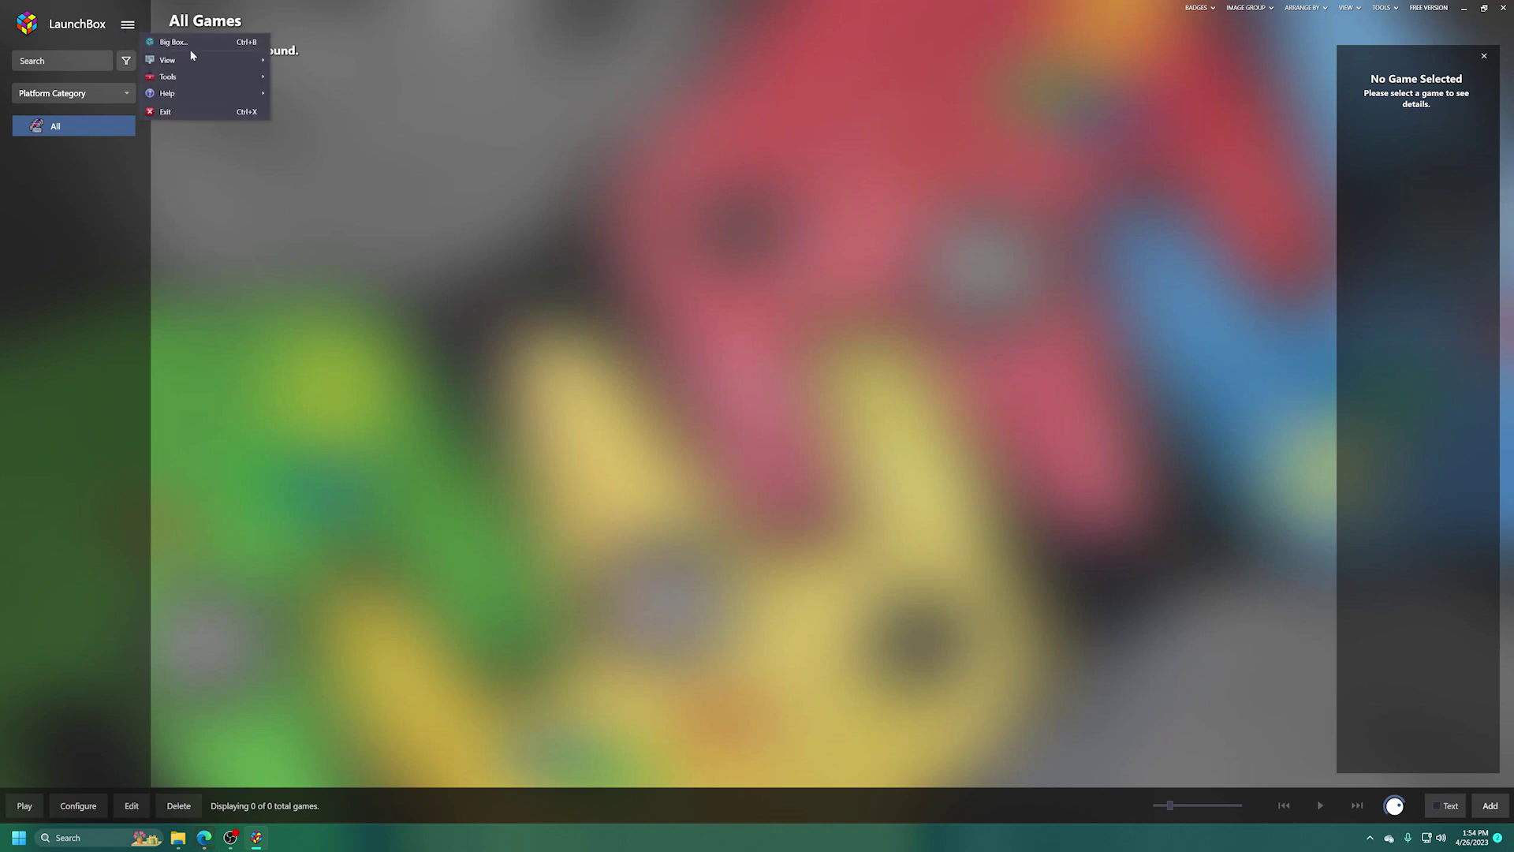
mouse_move(205, 77)
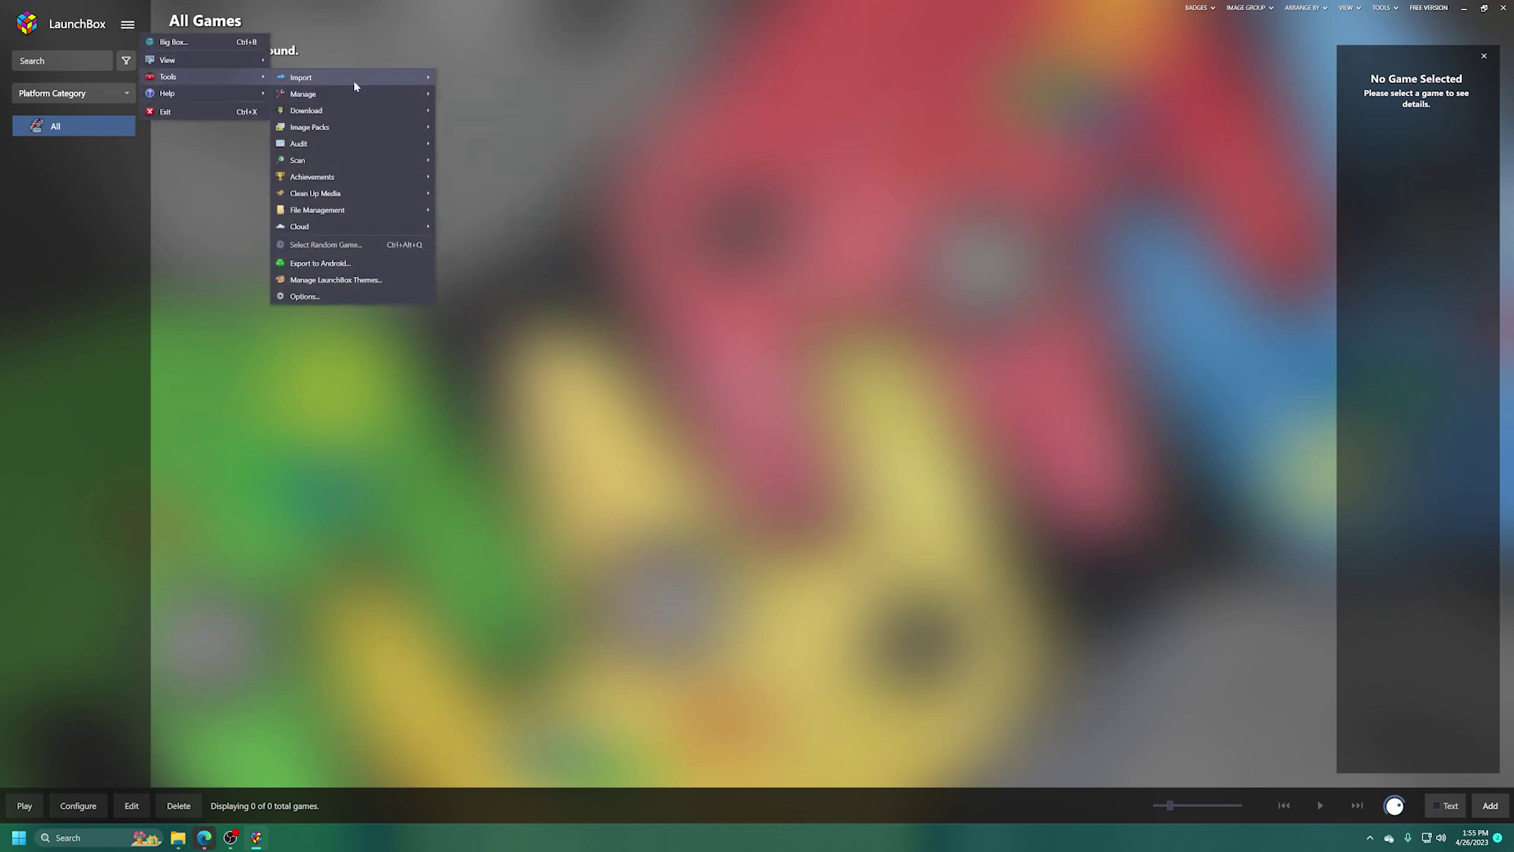
mouse_move(355, 79)
left_click(478, 80)
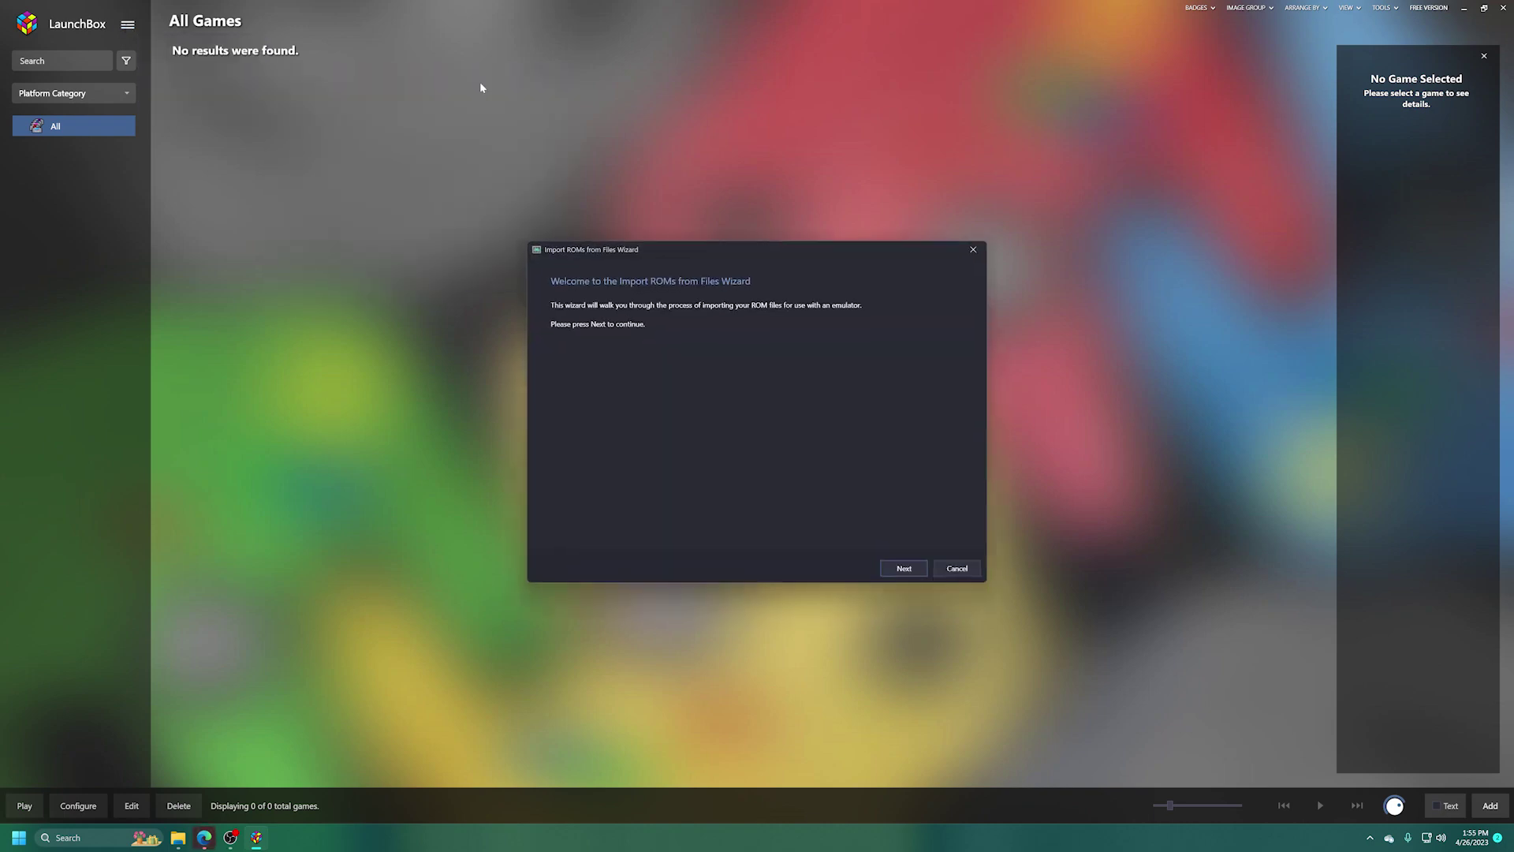
Add the 3DO Games folder from the Games folder on XboxMediaUSB (G:) as the ROM import source.
left_click(900, 569)
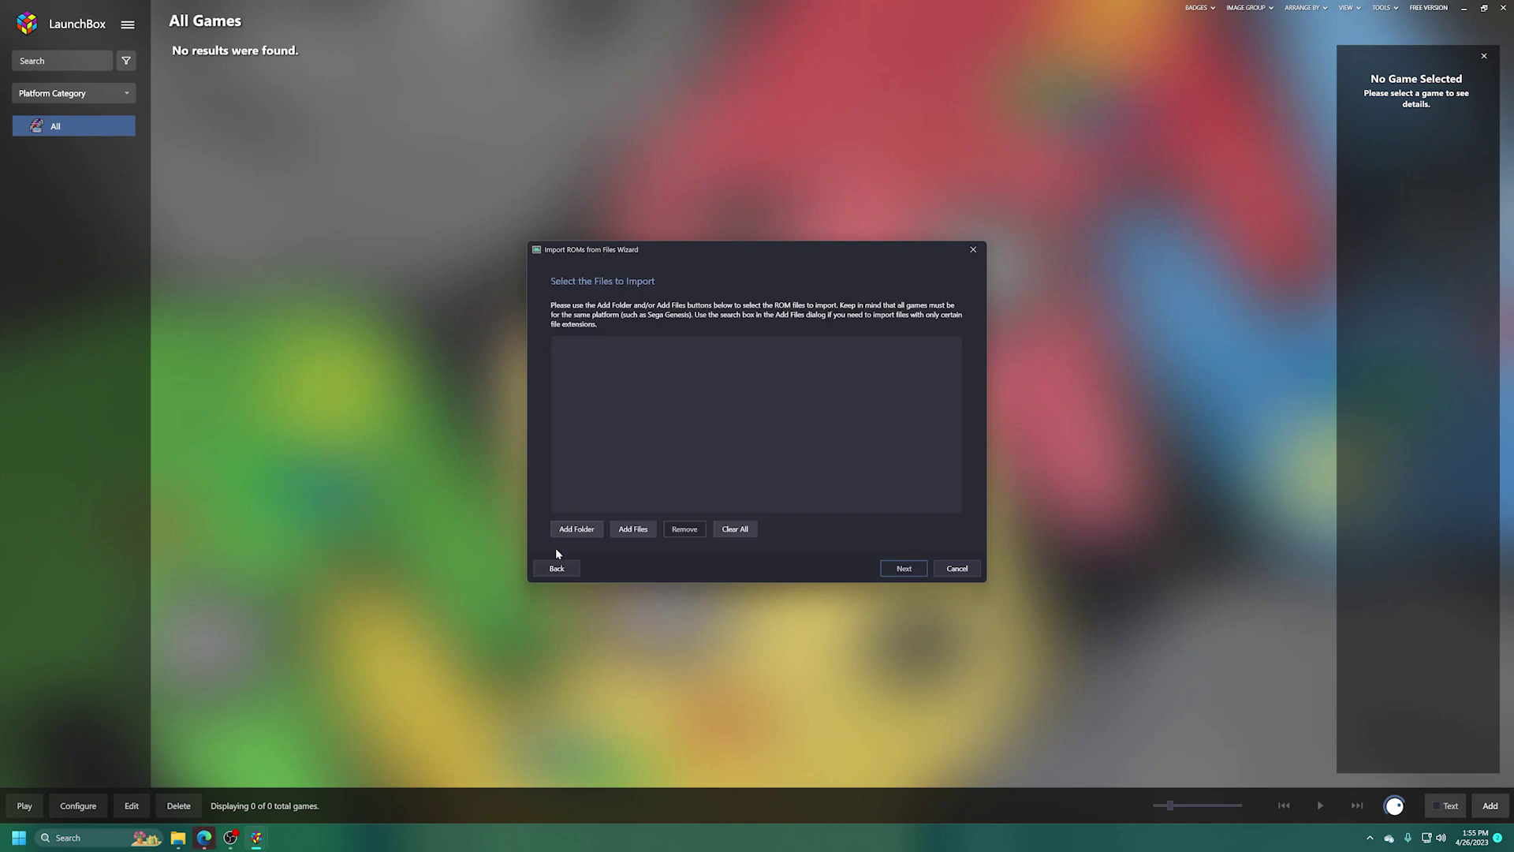
left_click(576, 529)
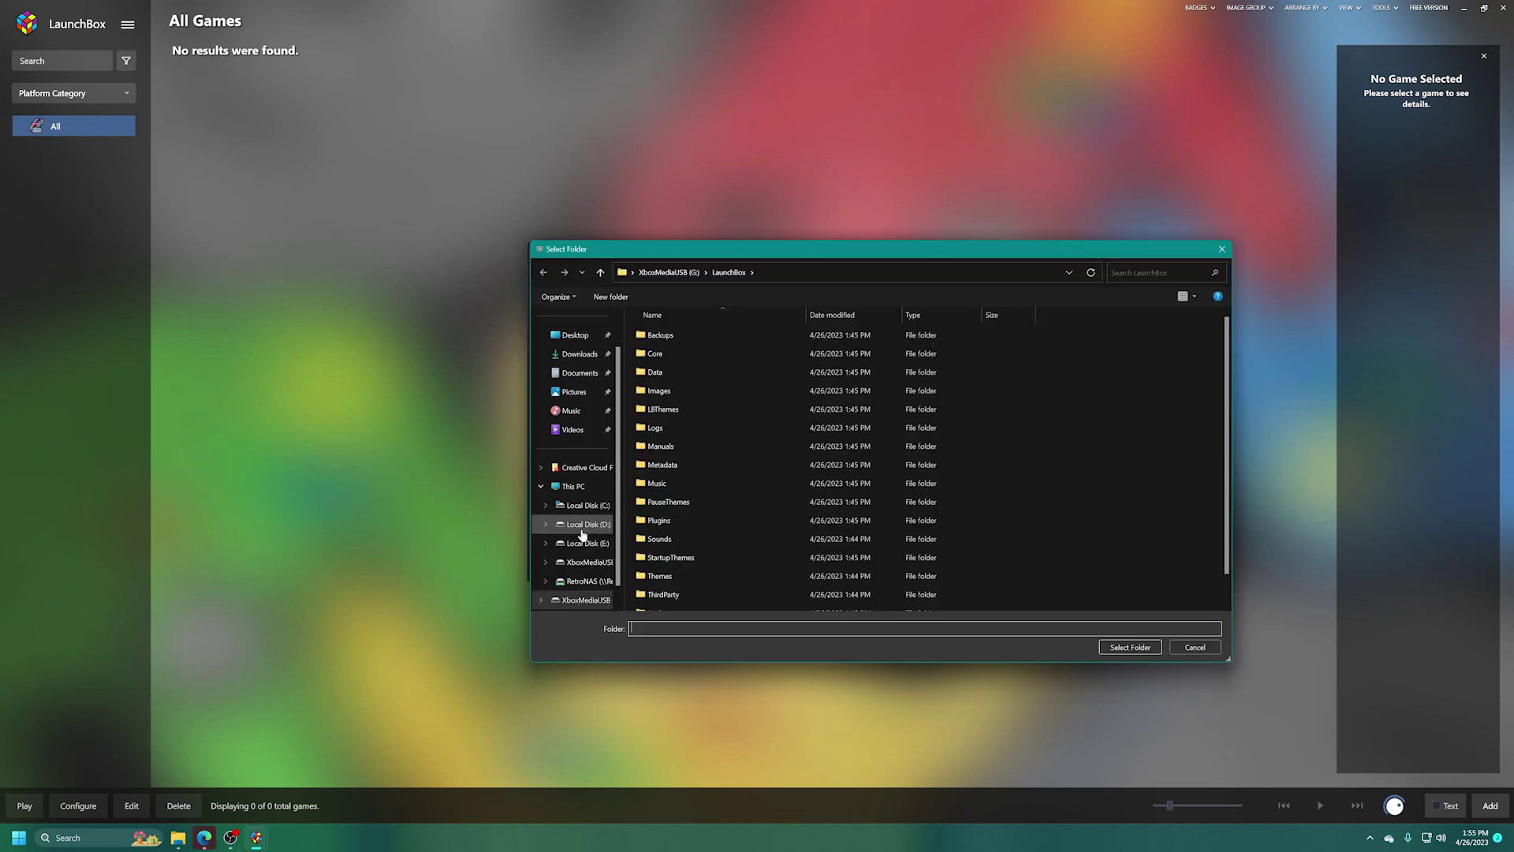
scroll(579, 537, "down", 1)
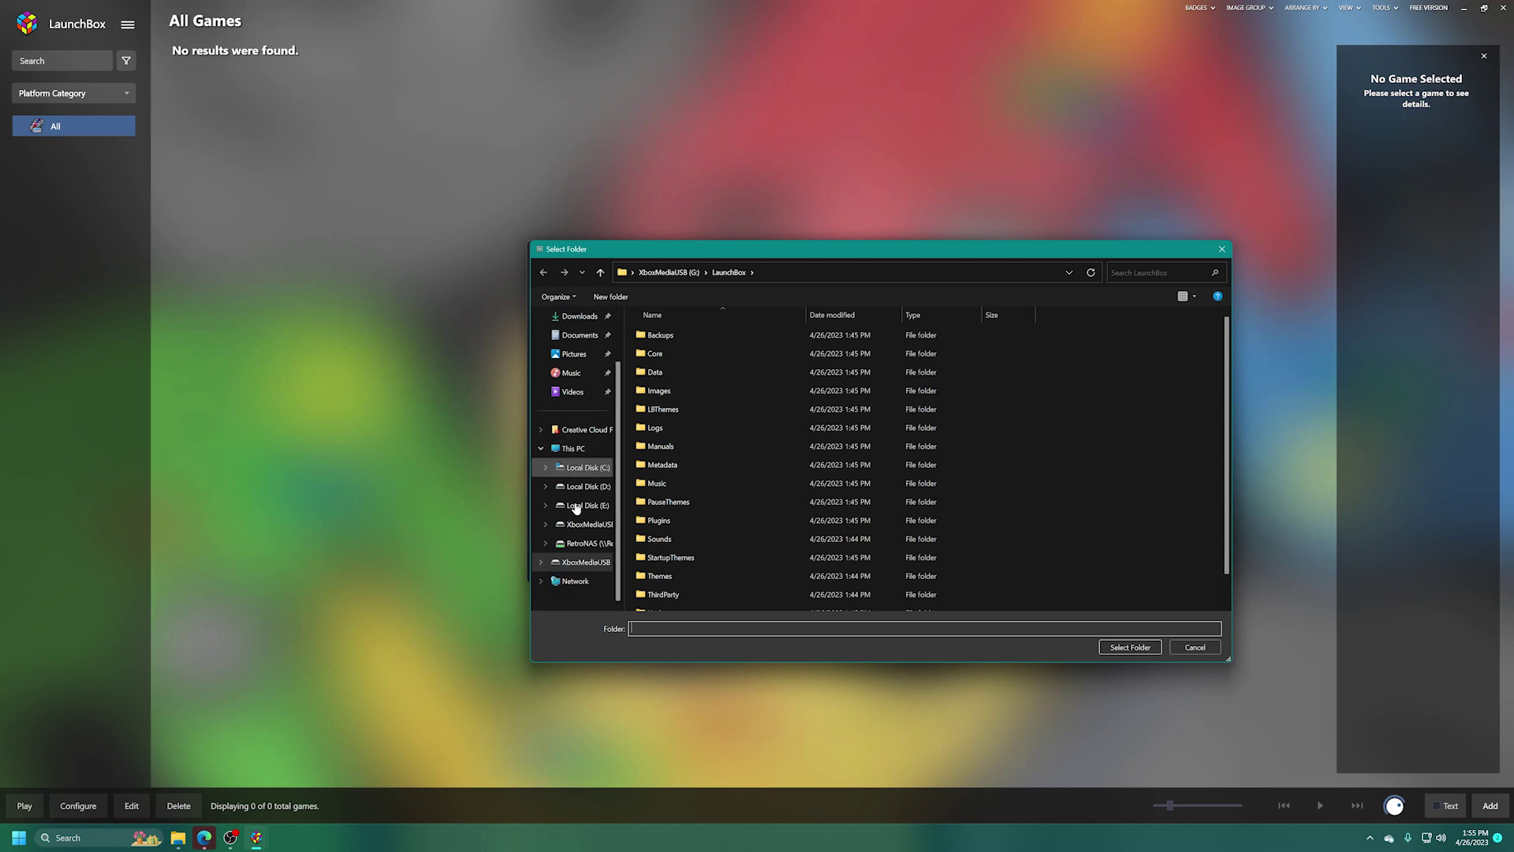
left_click(584, 561)
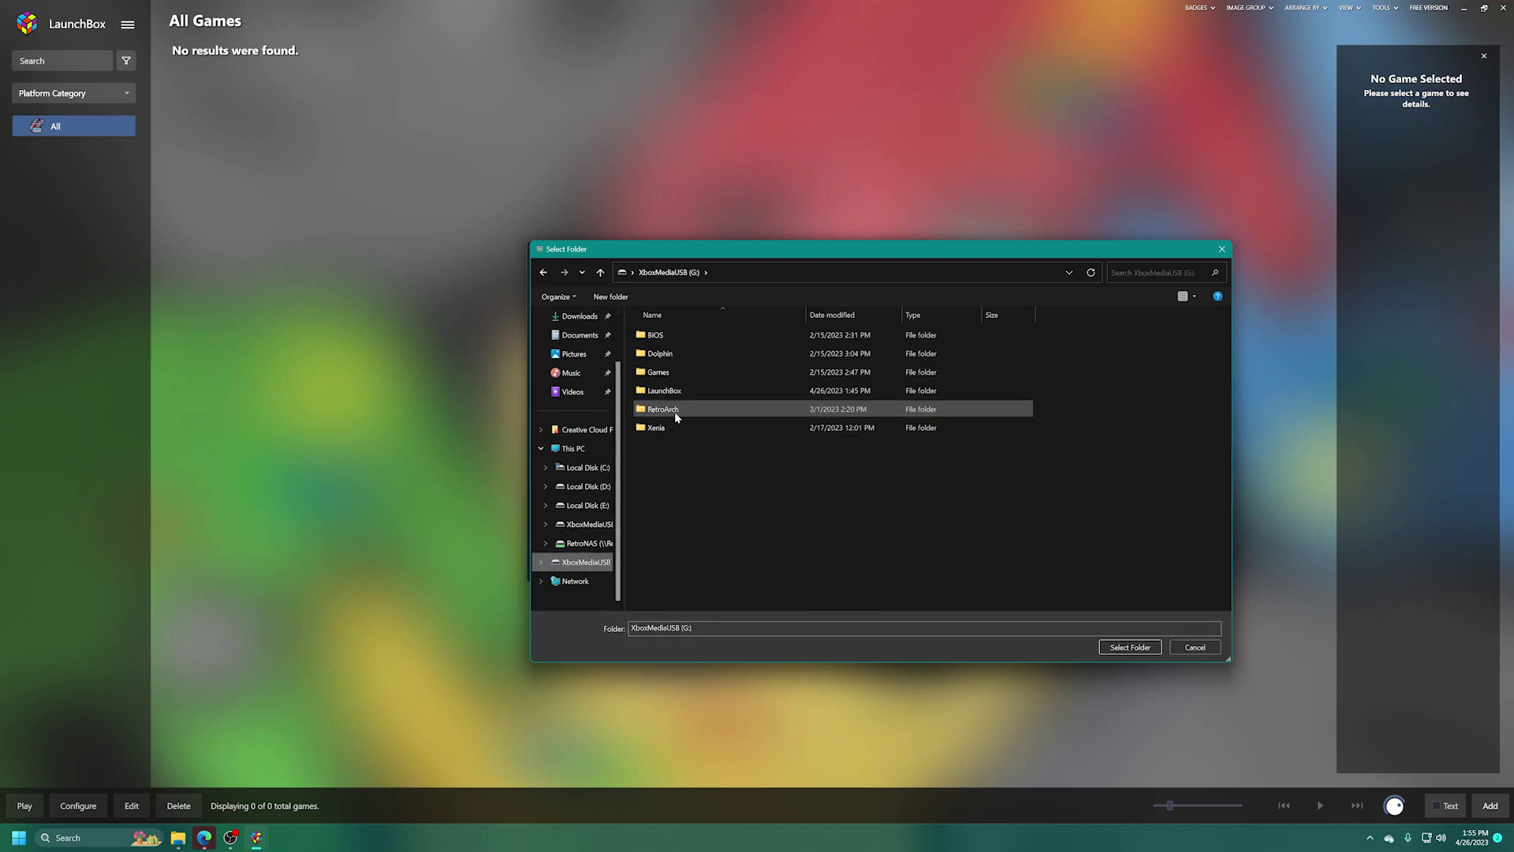
double_click(685, 371)
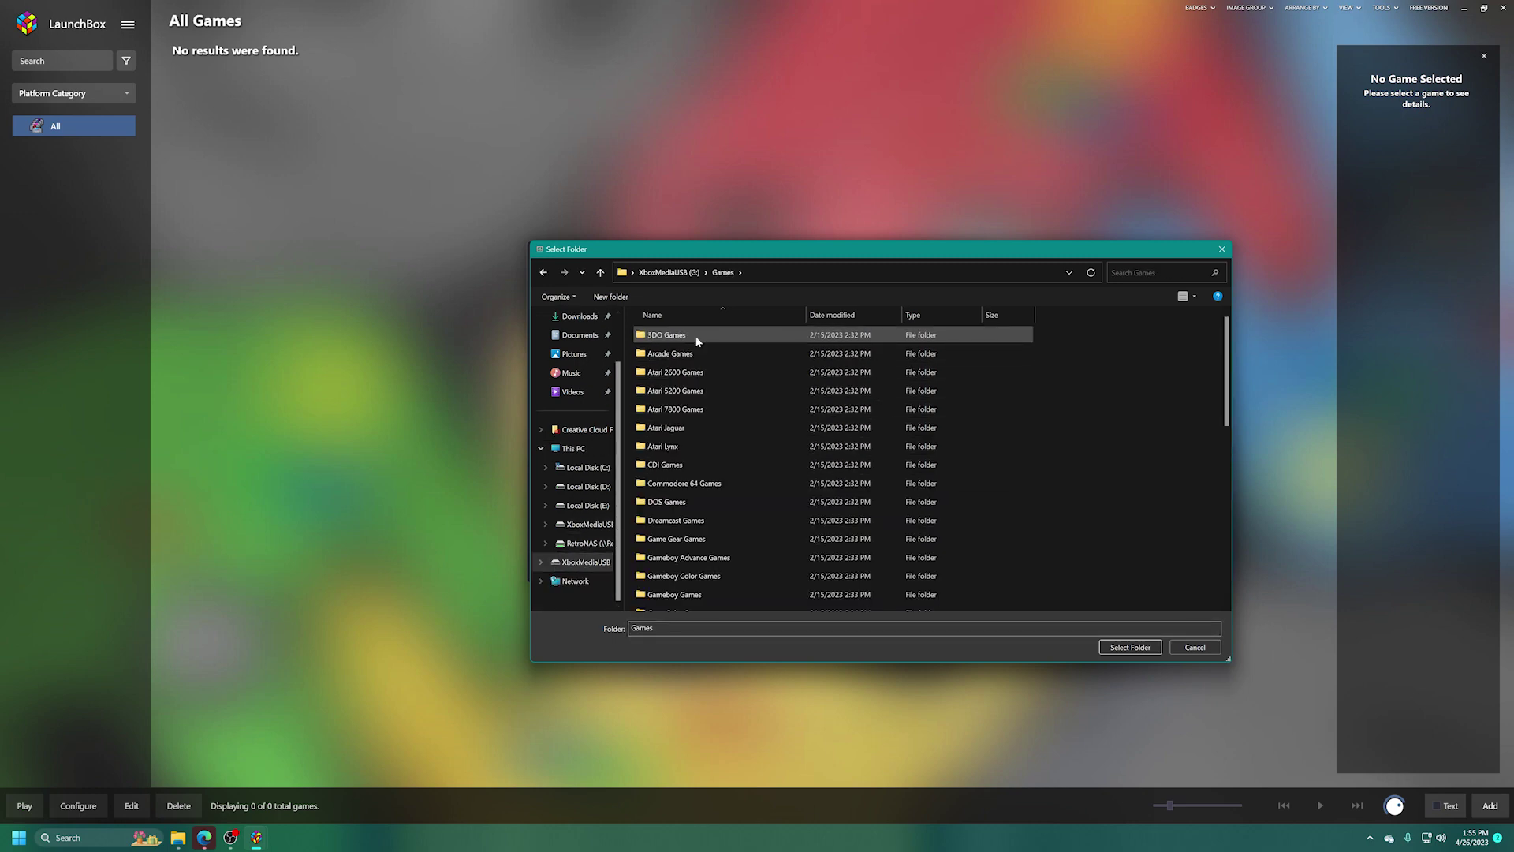
left_click(671, 337)
double_click(671, 336)
left_click(1120, 647)
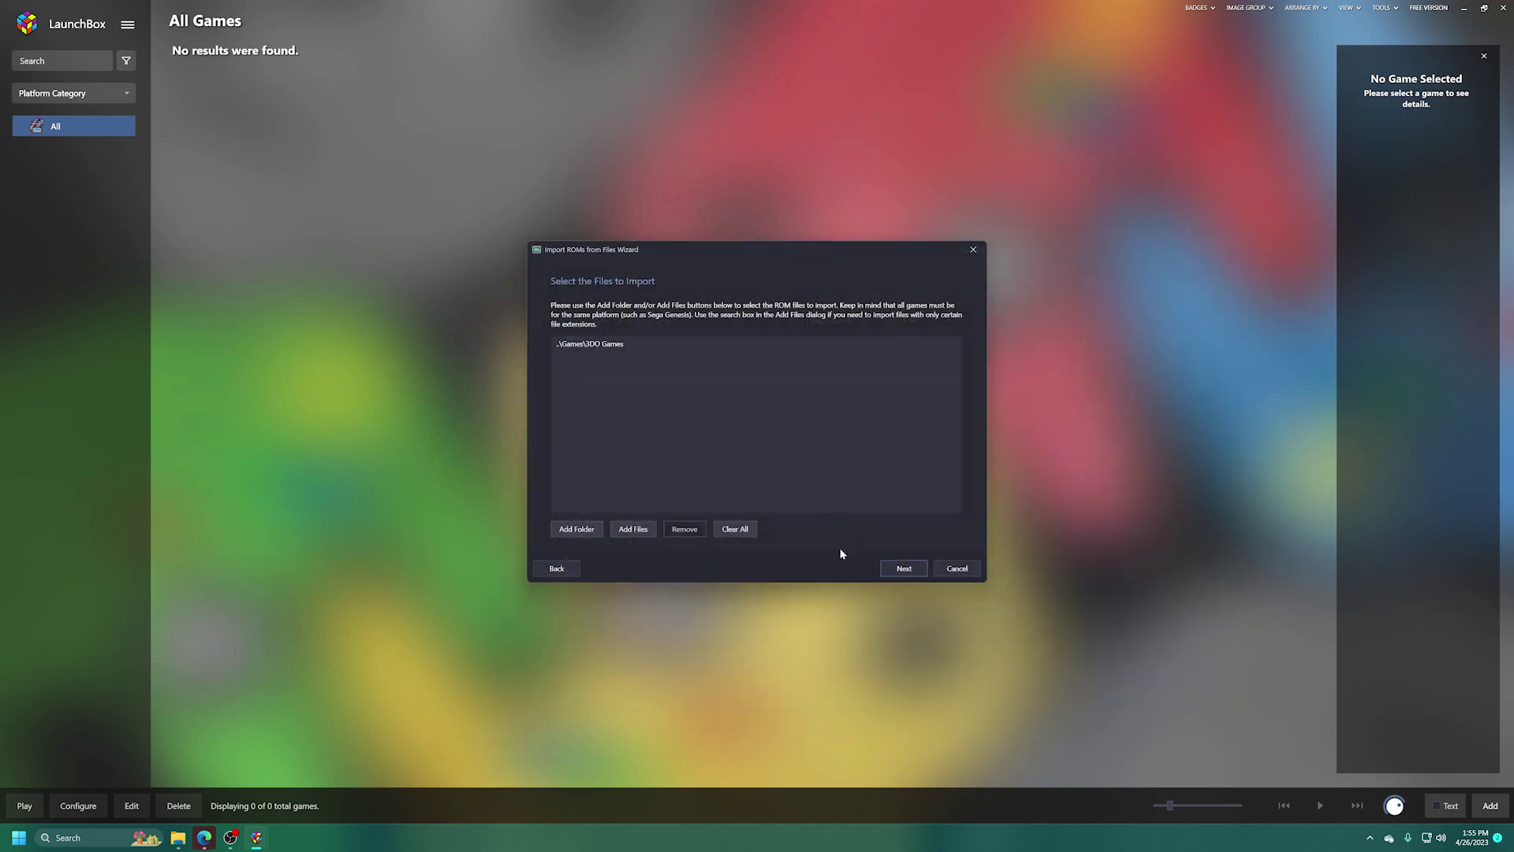
left_click(900, 567)
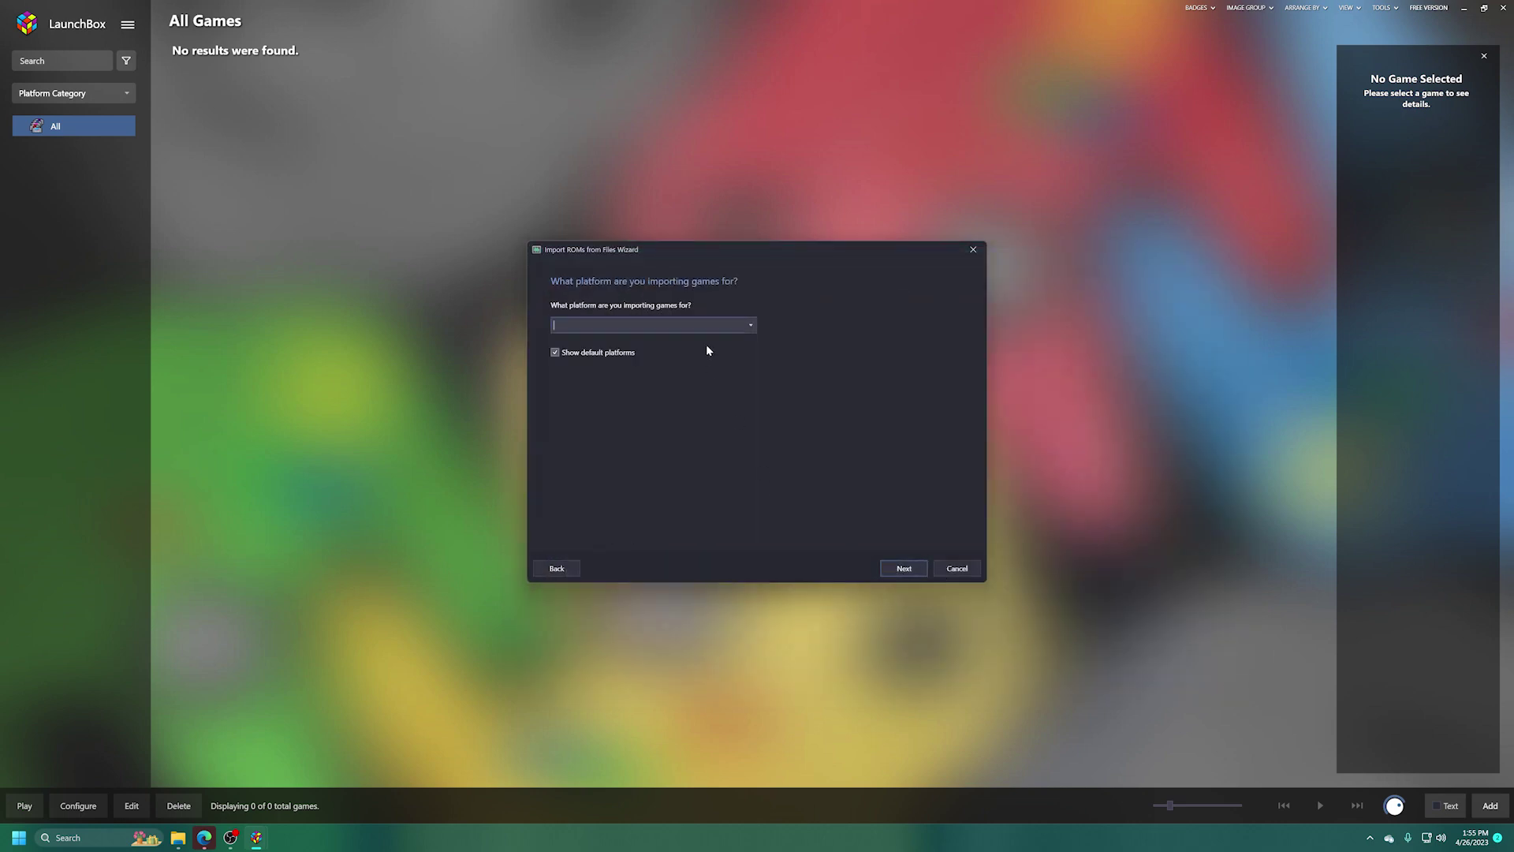
Set the platform for the imported games to 3DO Interactive Multiplayer.
left_click(756, 326)
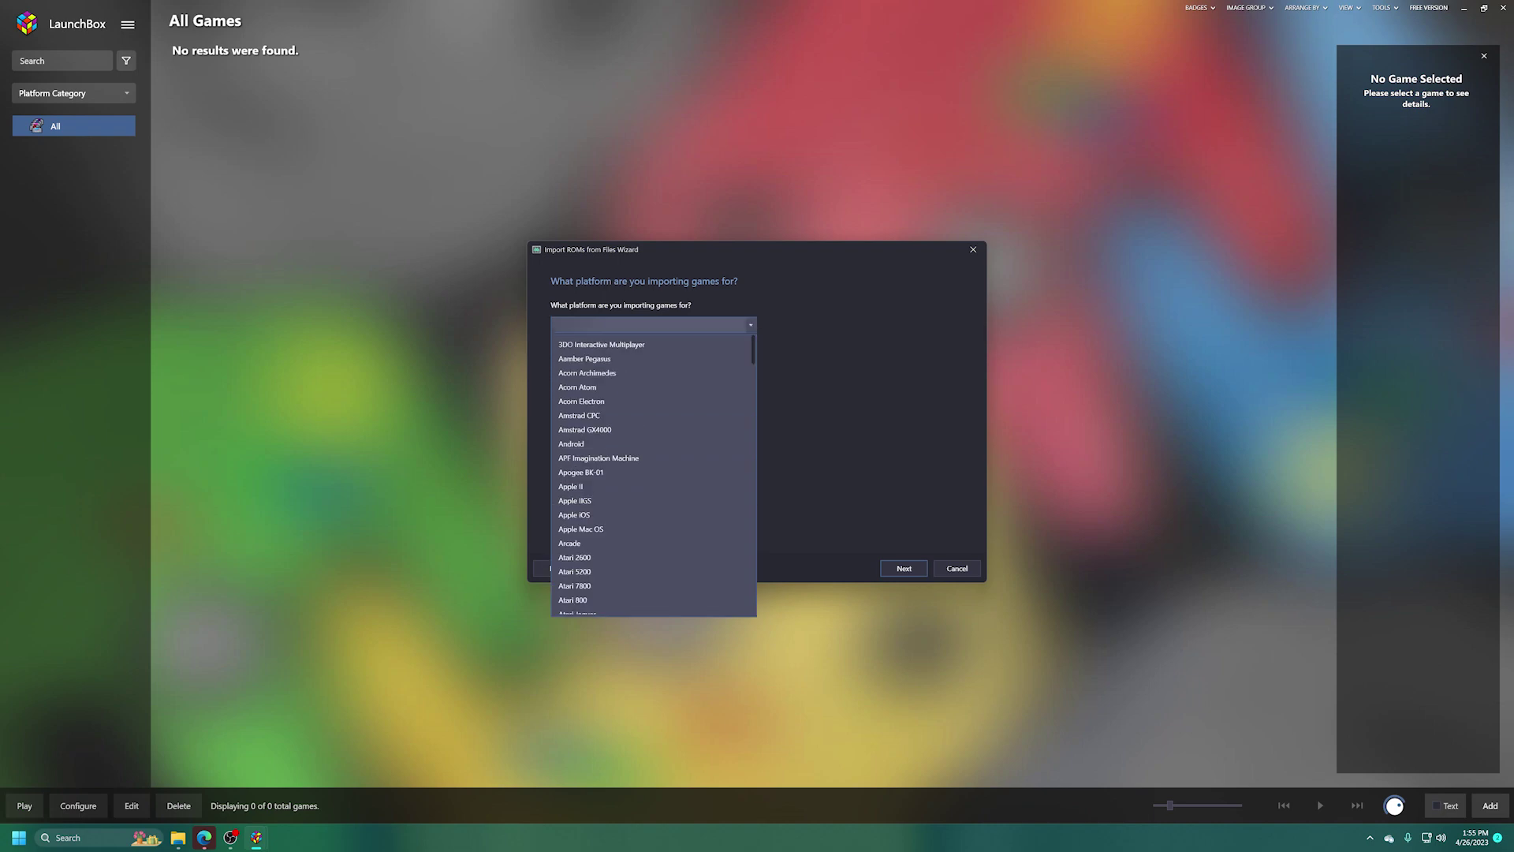
left_click(639, 347)
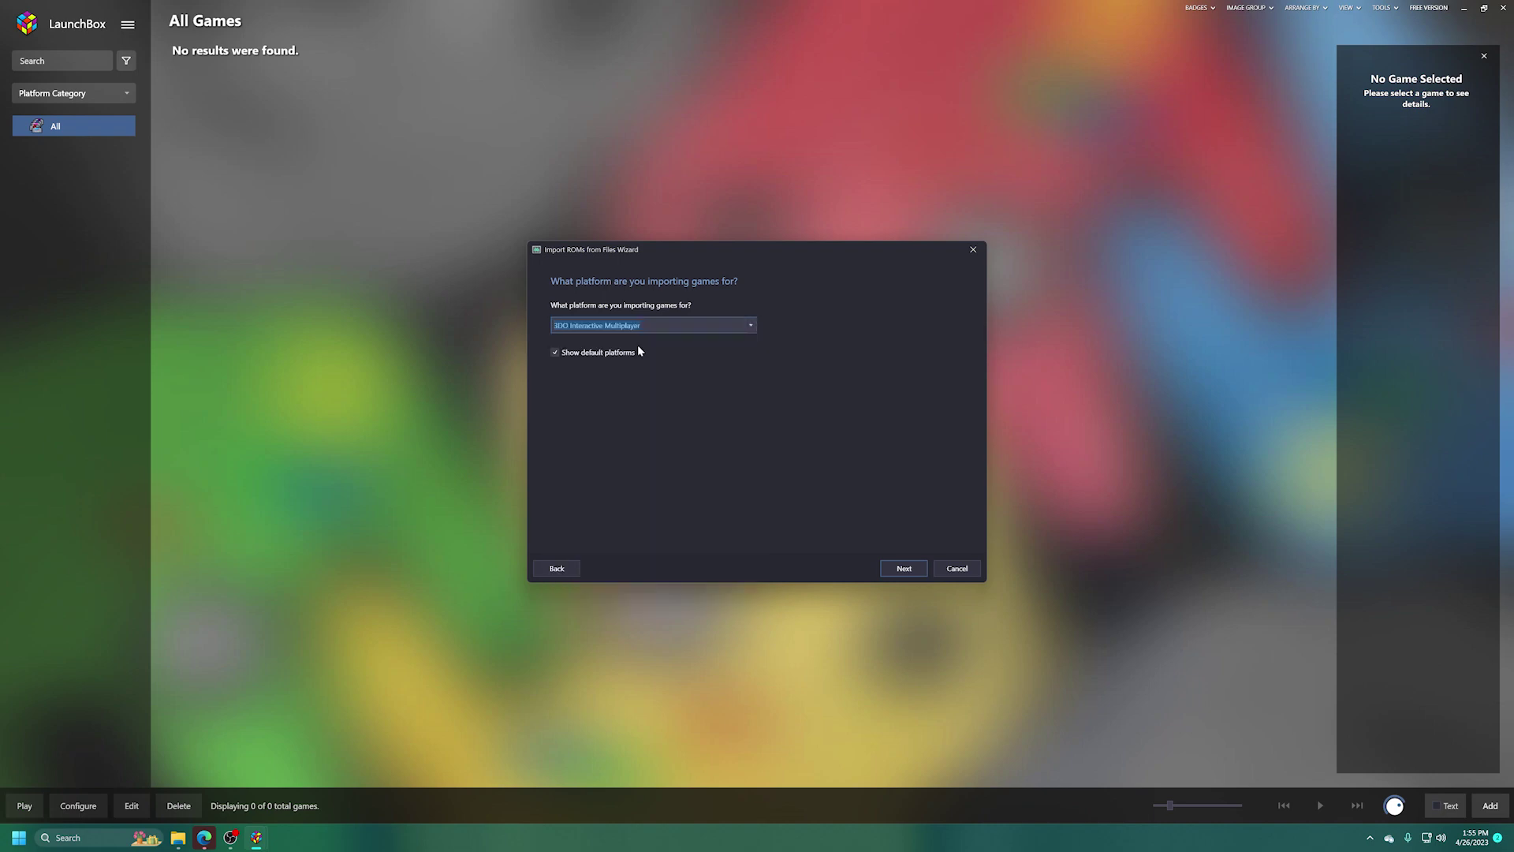
left_click(904, 569)
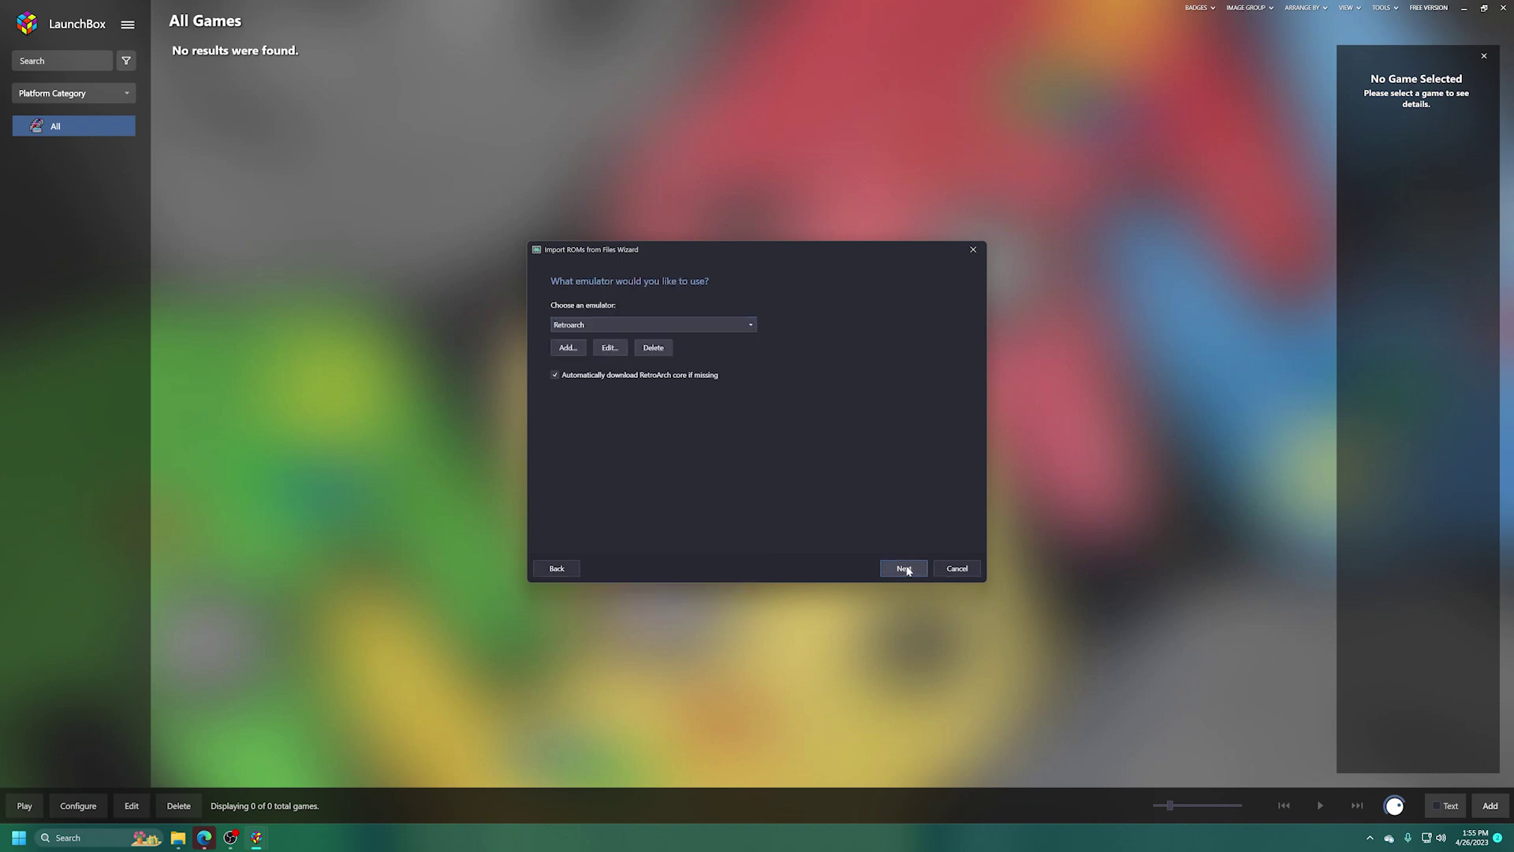
Choose Retroarch as the emulator and disable automatic downloading of missing RetroArch cores.
left_click(750, 325)
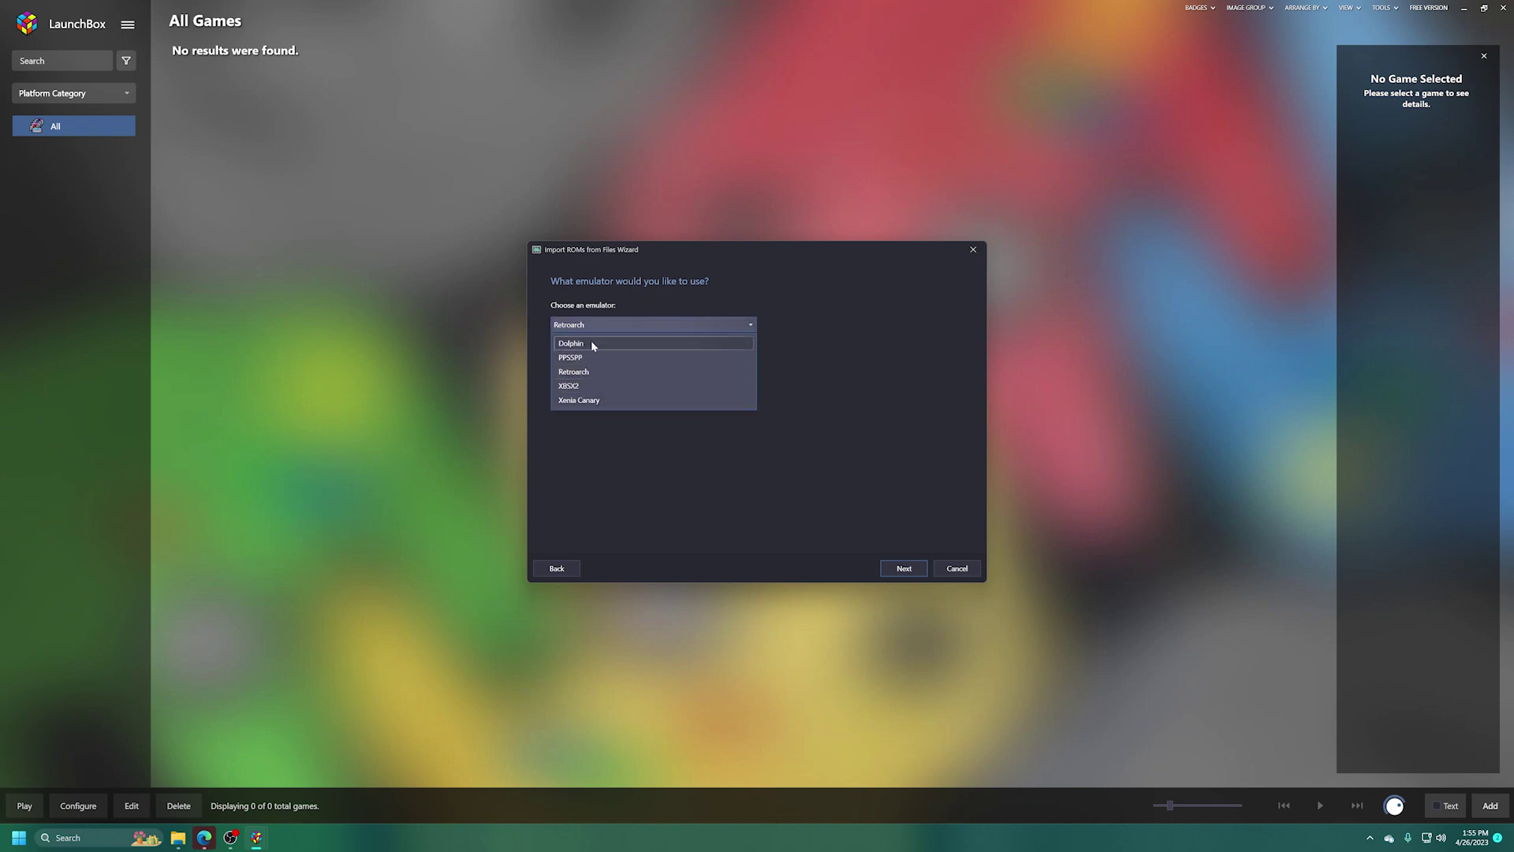
left_click(604, 374)
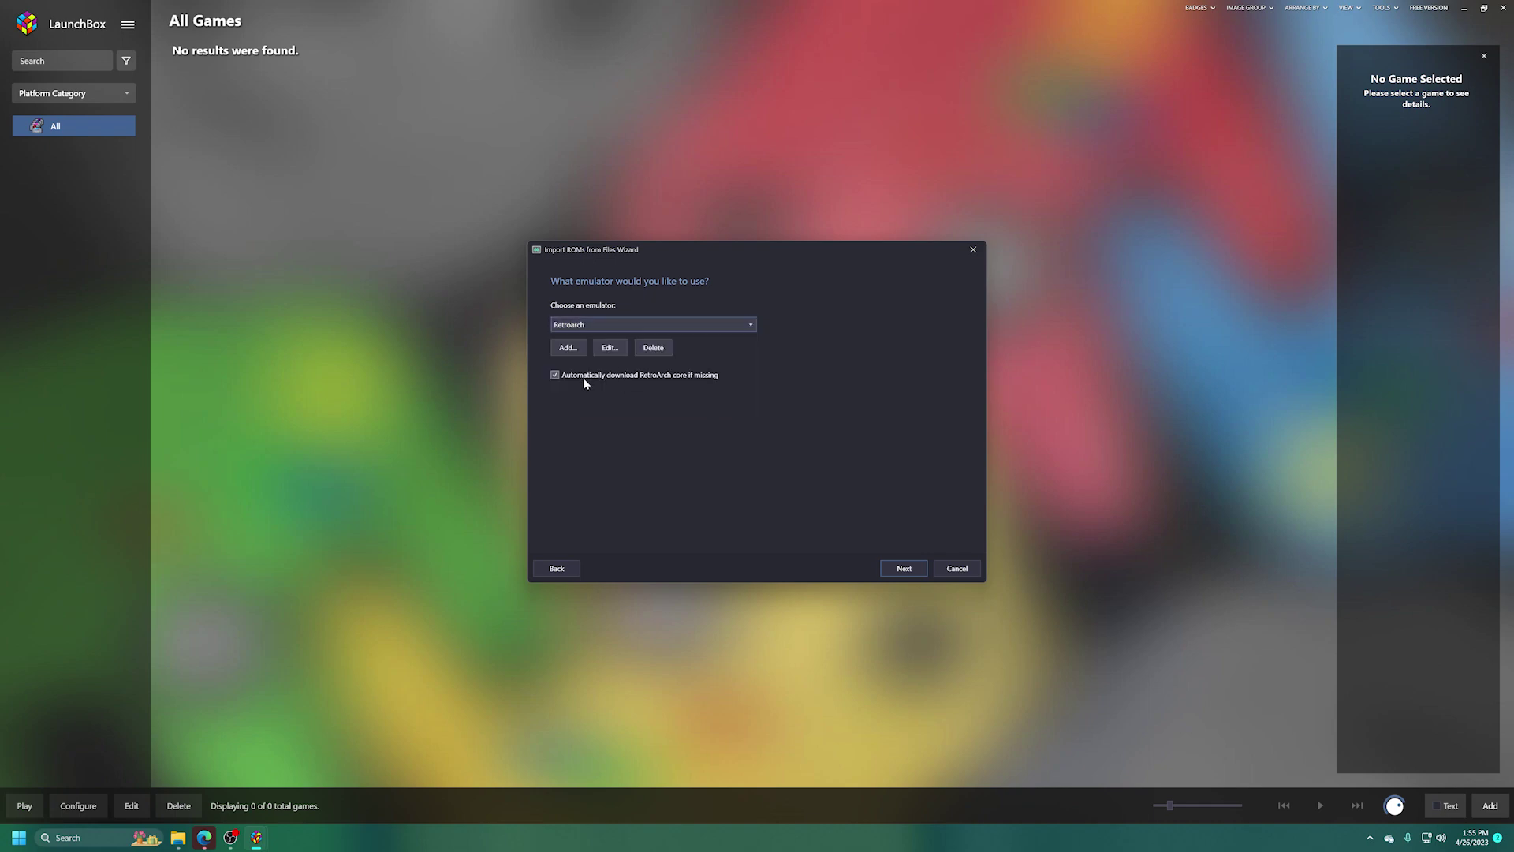
left_click(556, 376)
left_click(904, 569)
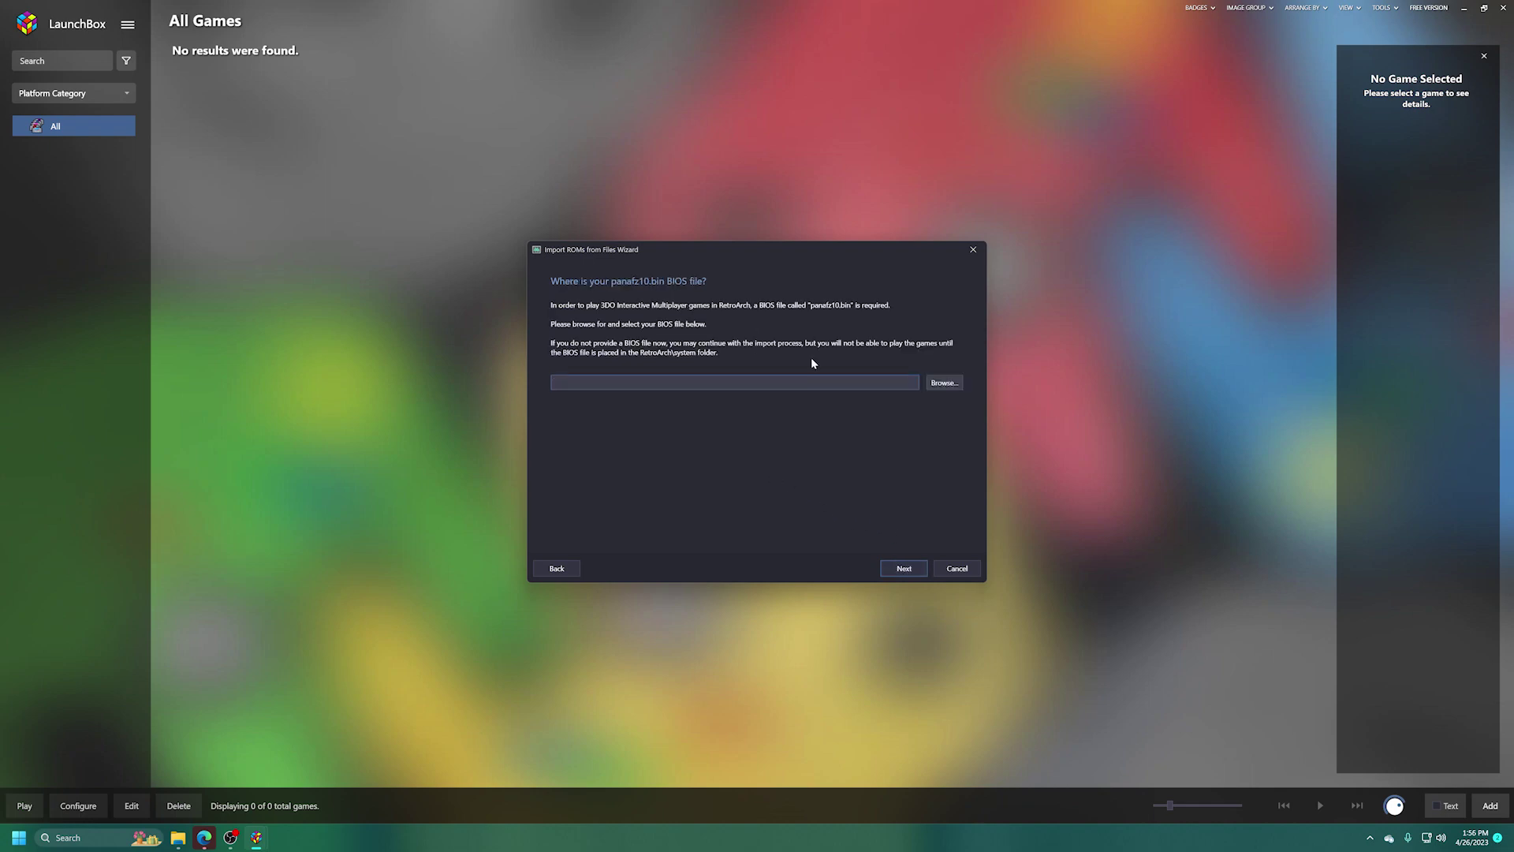
Continue without providing a BIOS file and use the ROM files in their current location.
left_click(903, 570)
left_click(781, 457)
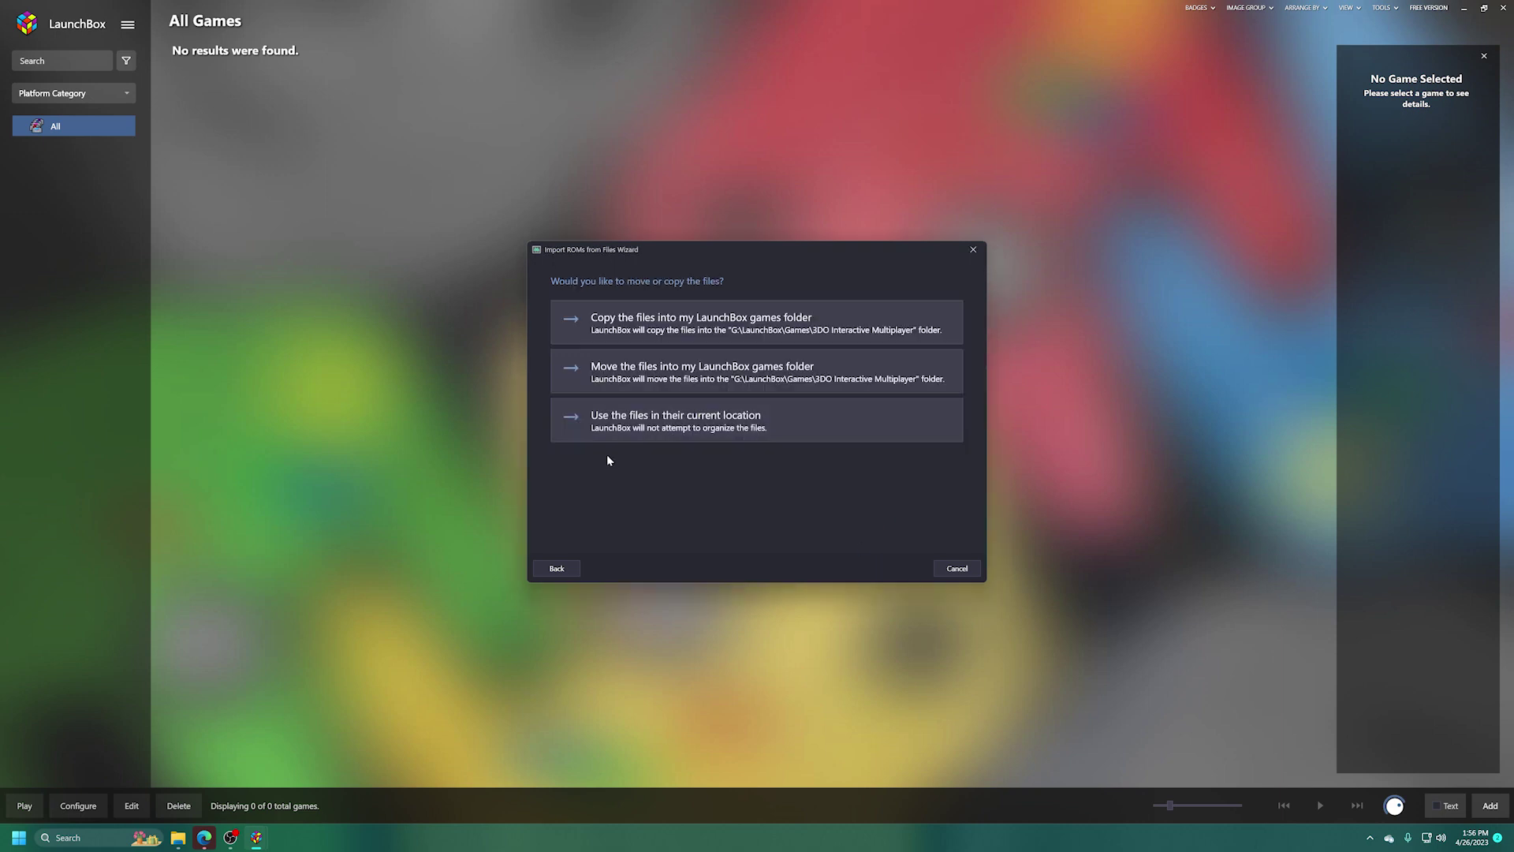
left_click(793, 426)
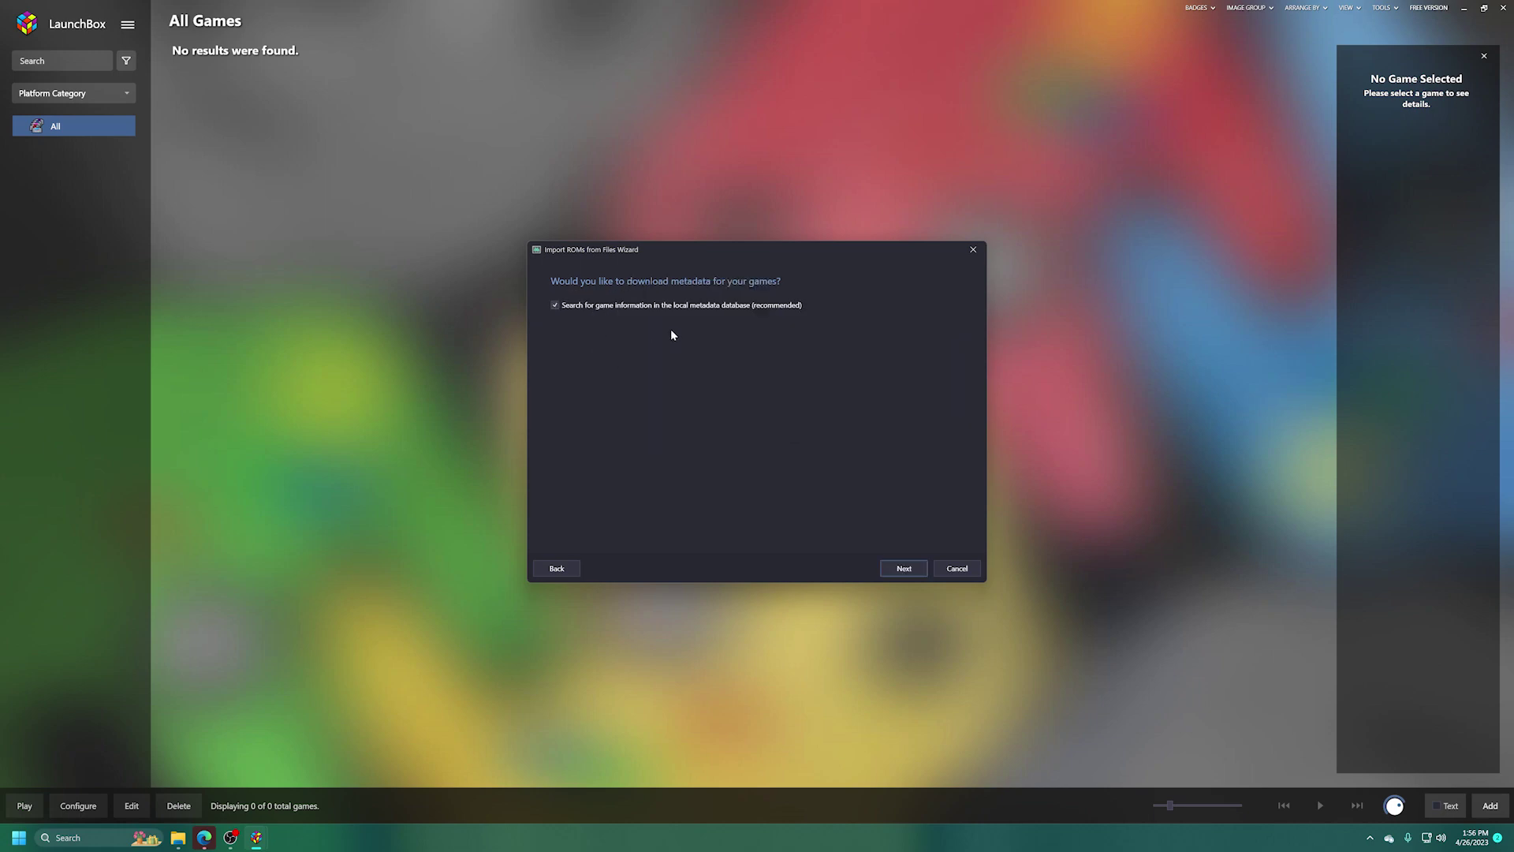
left_click(903, 568)
Exclude the Advertisement Flyer, Arcade, Banner and Big Box Cinematix Theme Video media types from the image download.
scroll(781, 434, "down", 8)
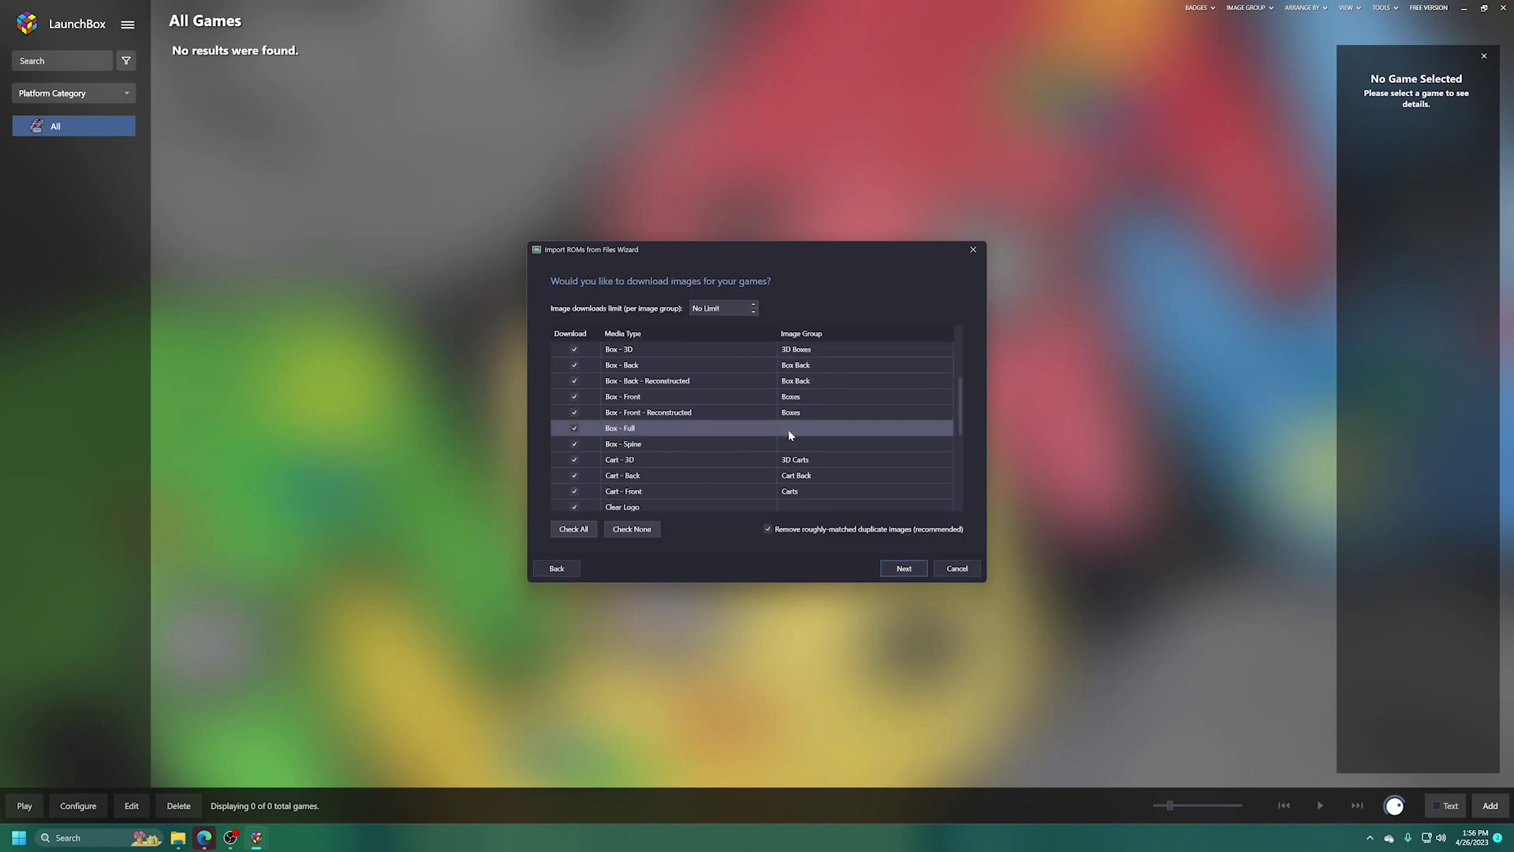
scroll(714, 492, "up", 8)
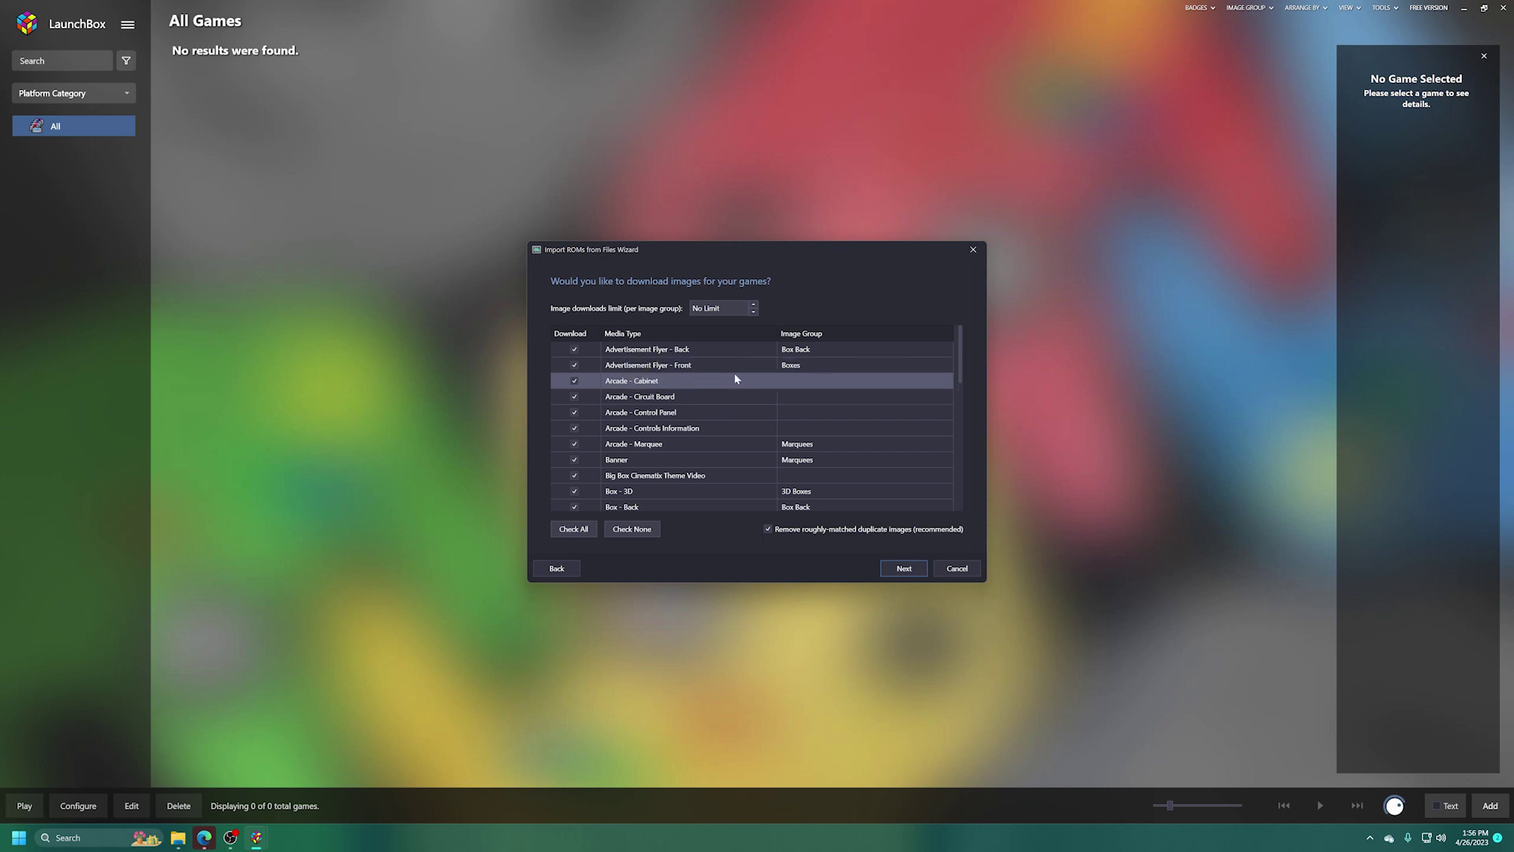
left_click(575, 349)
left_click(574, 365)
left_click(574, 380)
left_click(574, 396)
left_click(574, 412)
left_click(574, 428)
left_click(574, 444)
left_click(574, 459)
left_click(574, 475)
scroll(574, 478, "down", 2)
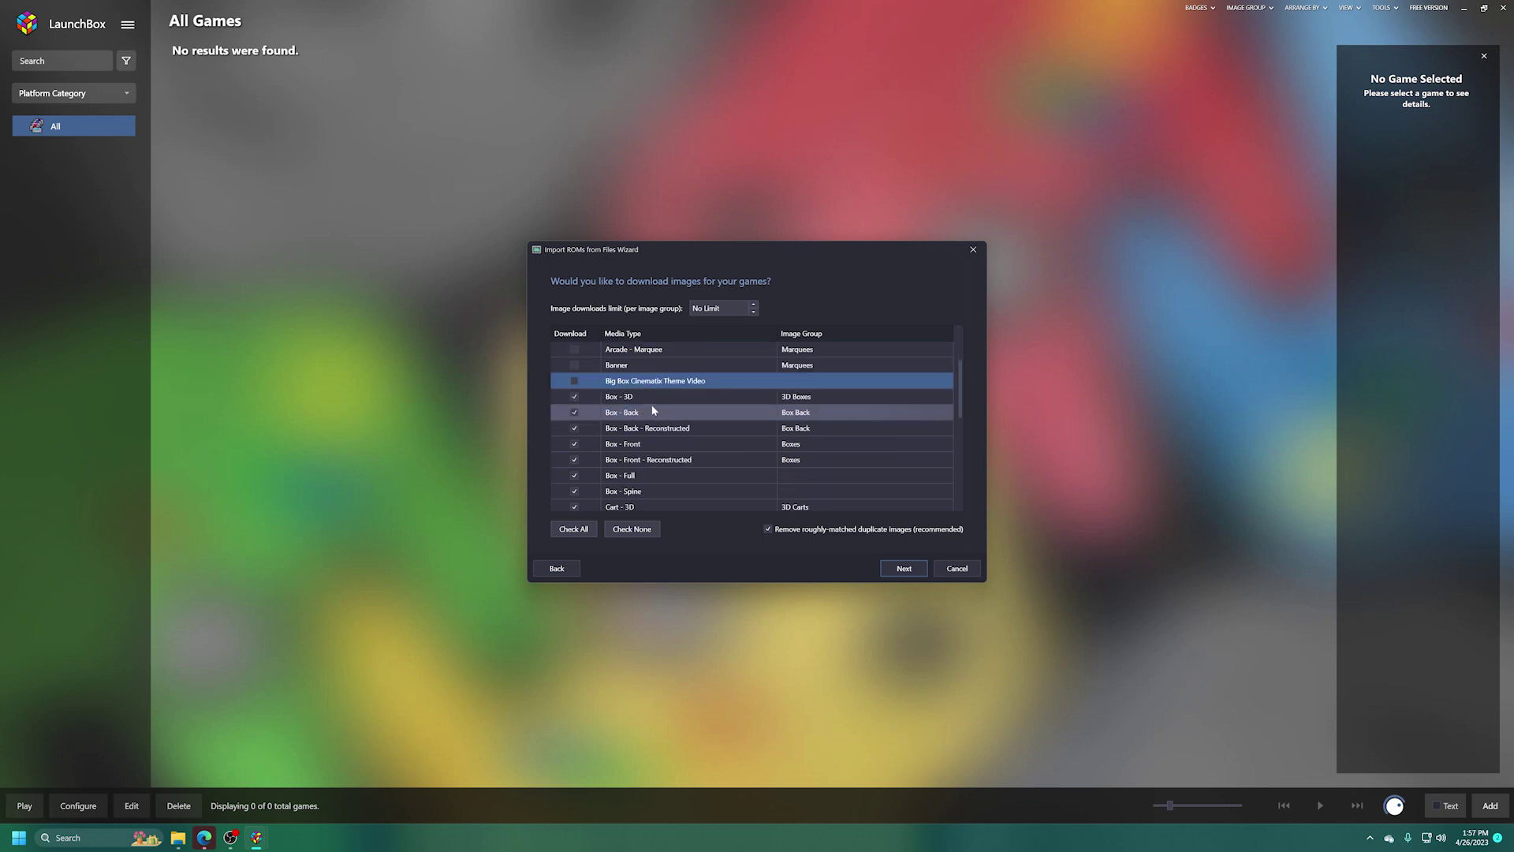
Exclude Box - Back, both reconstructed box types, Box - Full, Box - Spine, Cart - 3D and Cart - Back from the image download.
left_click(574, 411)
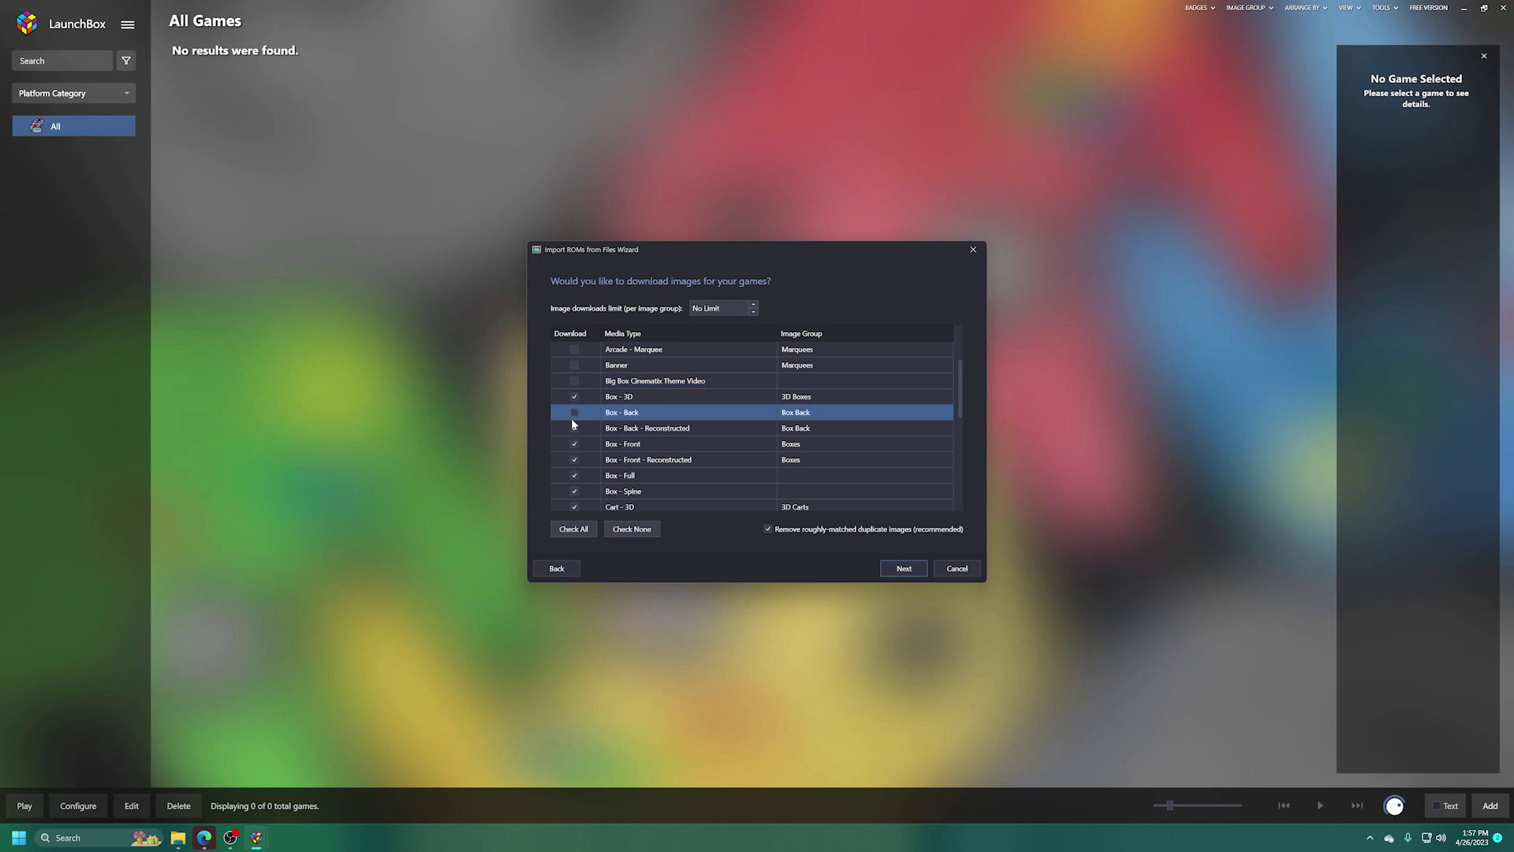
left_click(574, 459)
left_click(574, 459)
scroll(637, 432, "down", 1)
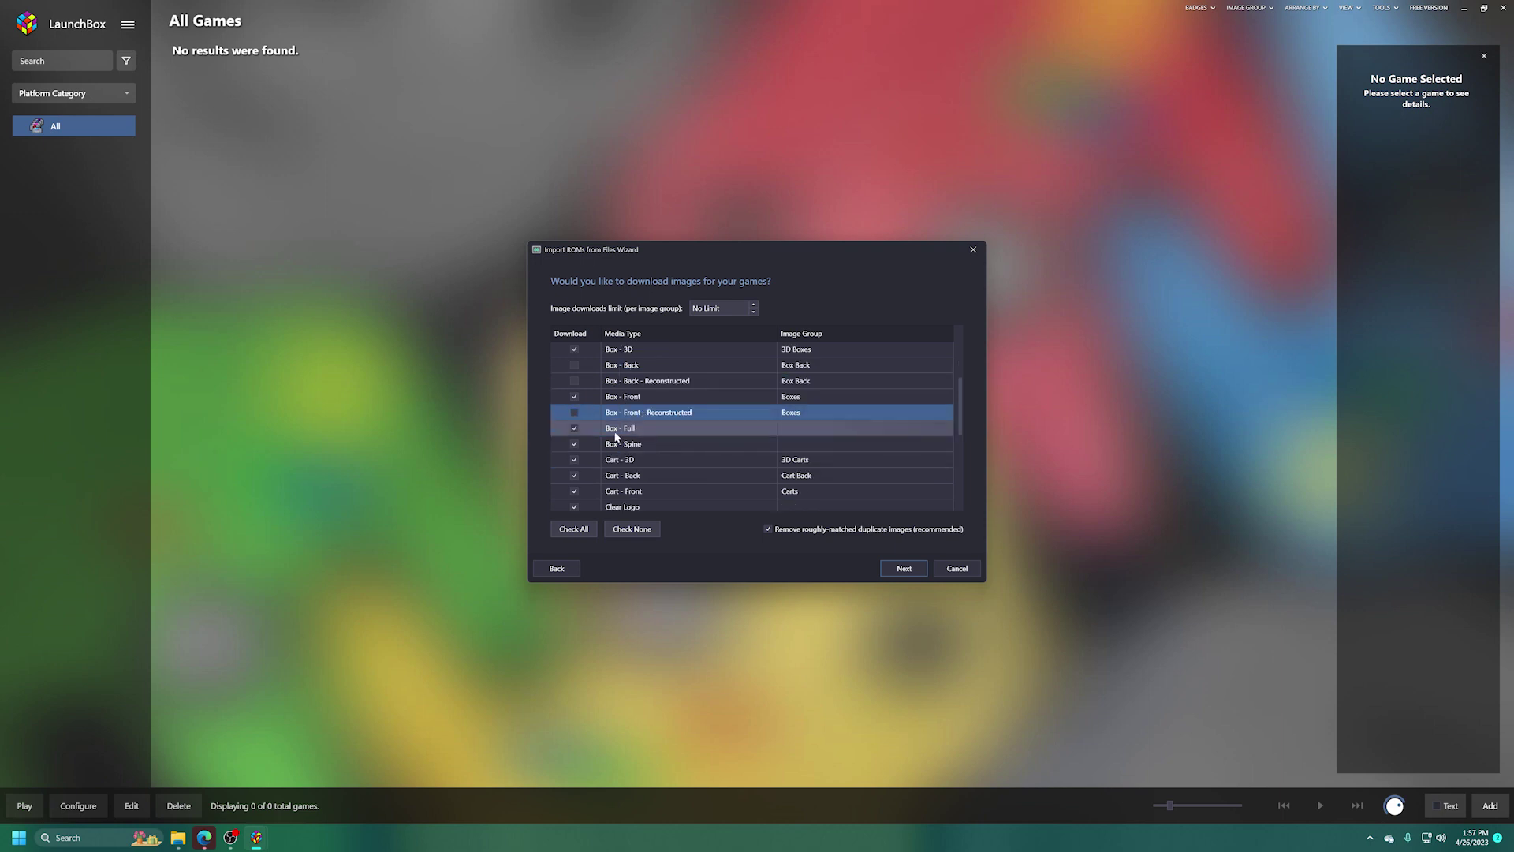
left_click(574, 427)
left_click(574, 443)
left_click(575, 459)
scroll(666, 396, "down", 2)
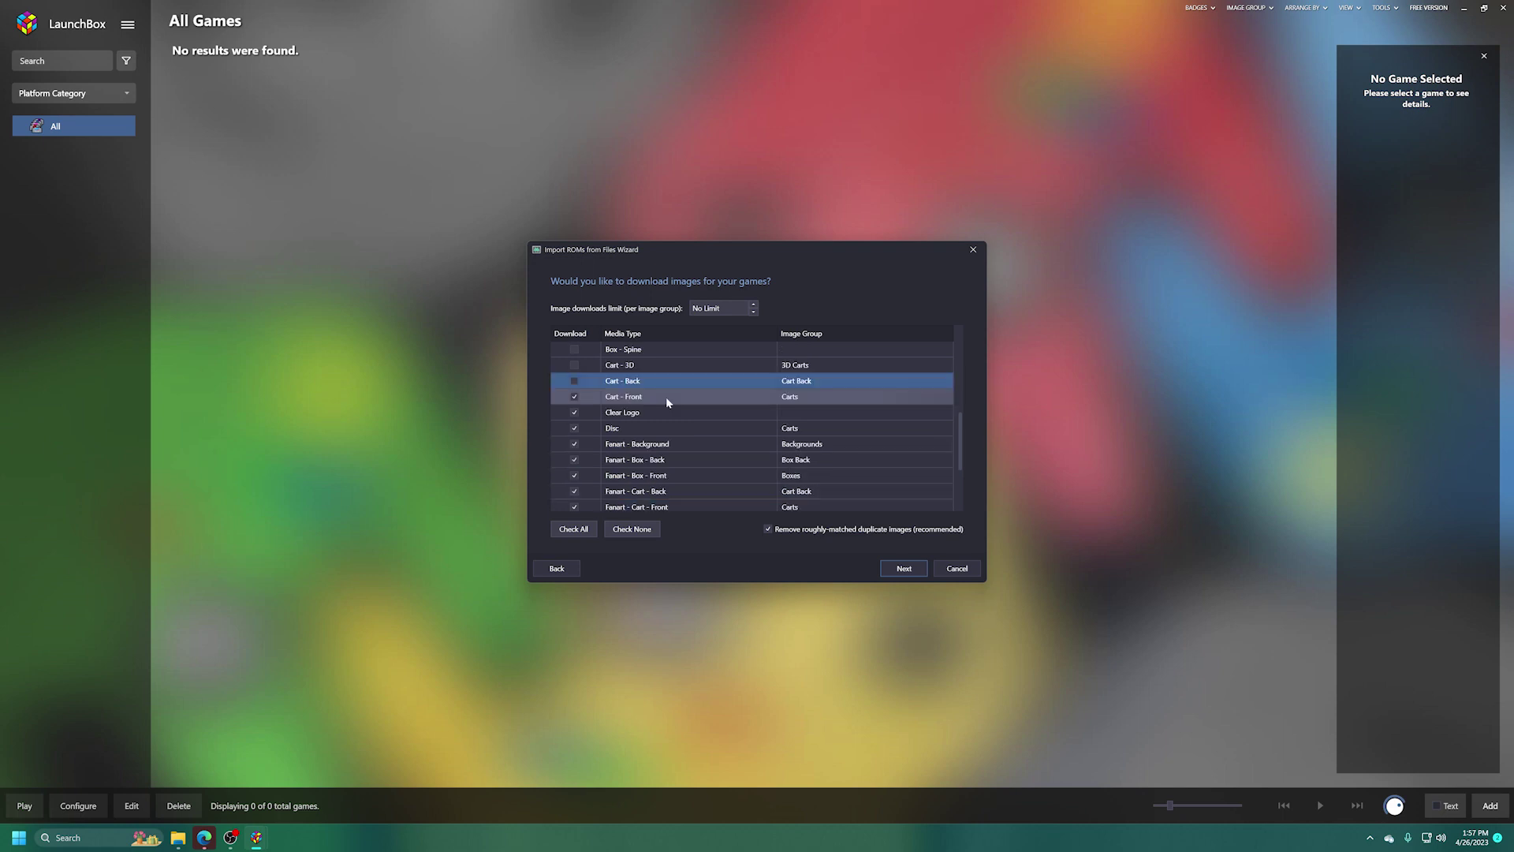
left_click(574, 396)
scroll(609, 428, "down", 1)
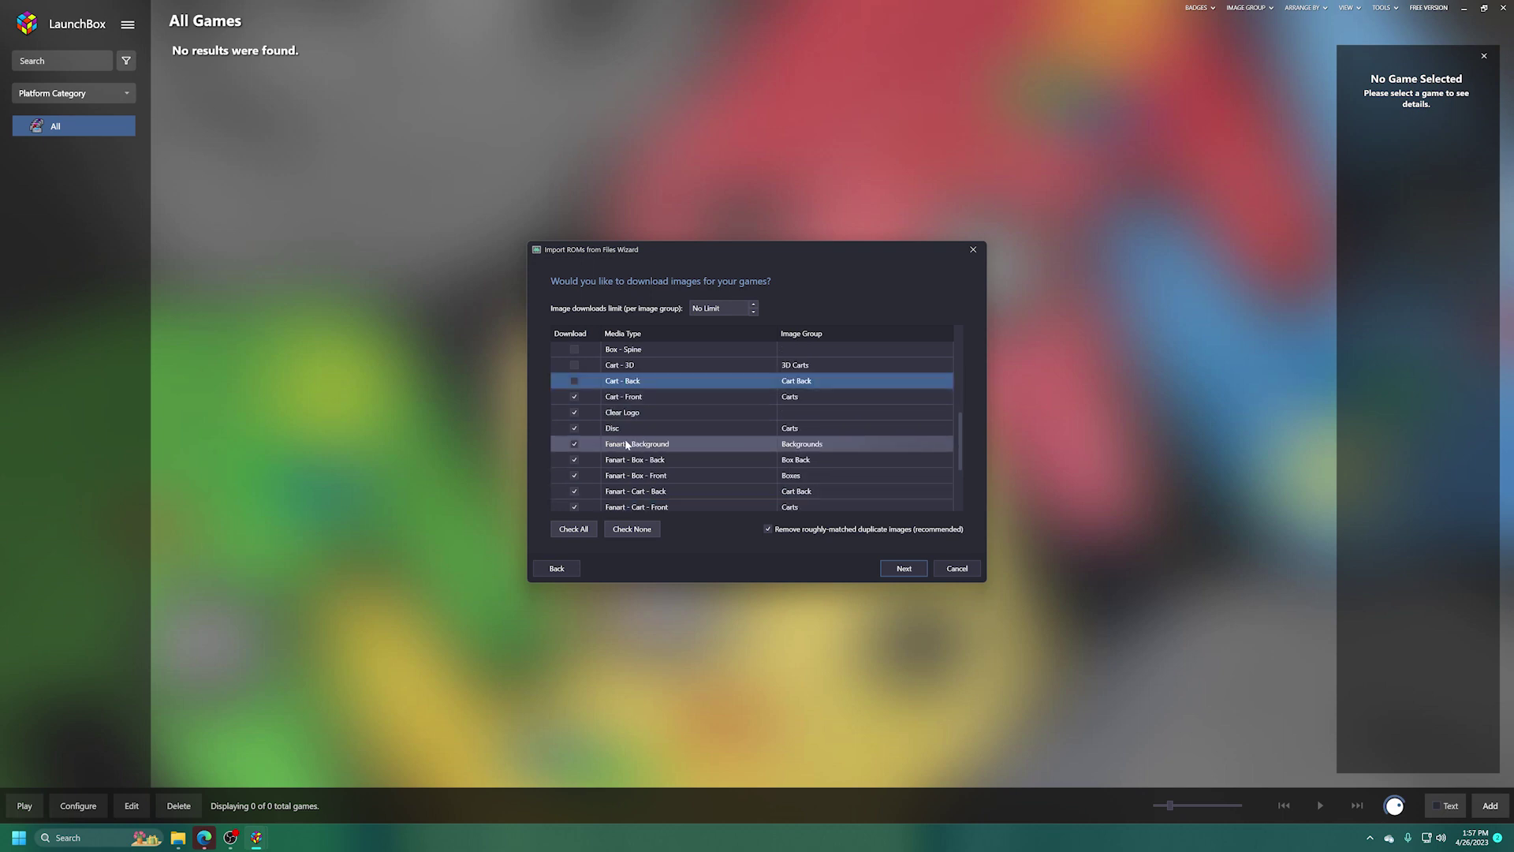
Exclude the Fanart box, cart and disc media types from the image download, leaving Fanart - Background selected.
left_click(574, 459)
left_click(574, 475)
scroll(574, 473, "down", 3)
left_click(574, 381)
left_click(574, 396)
left_click(574, 411)
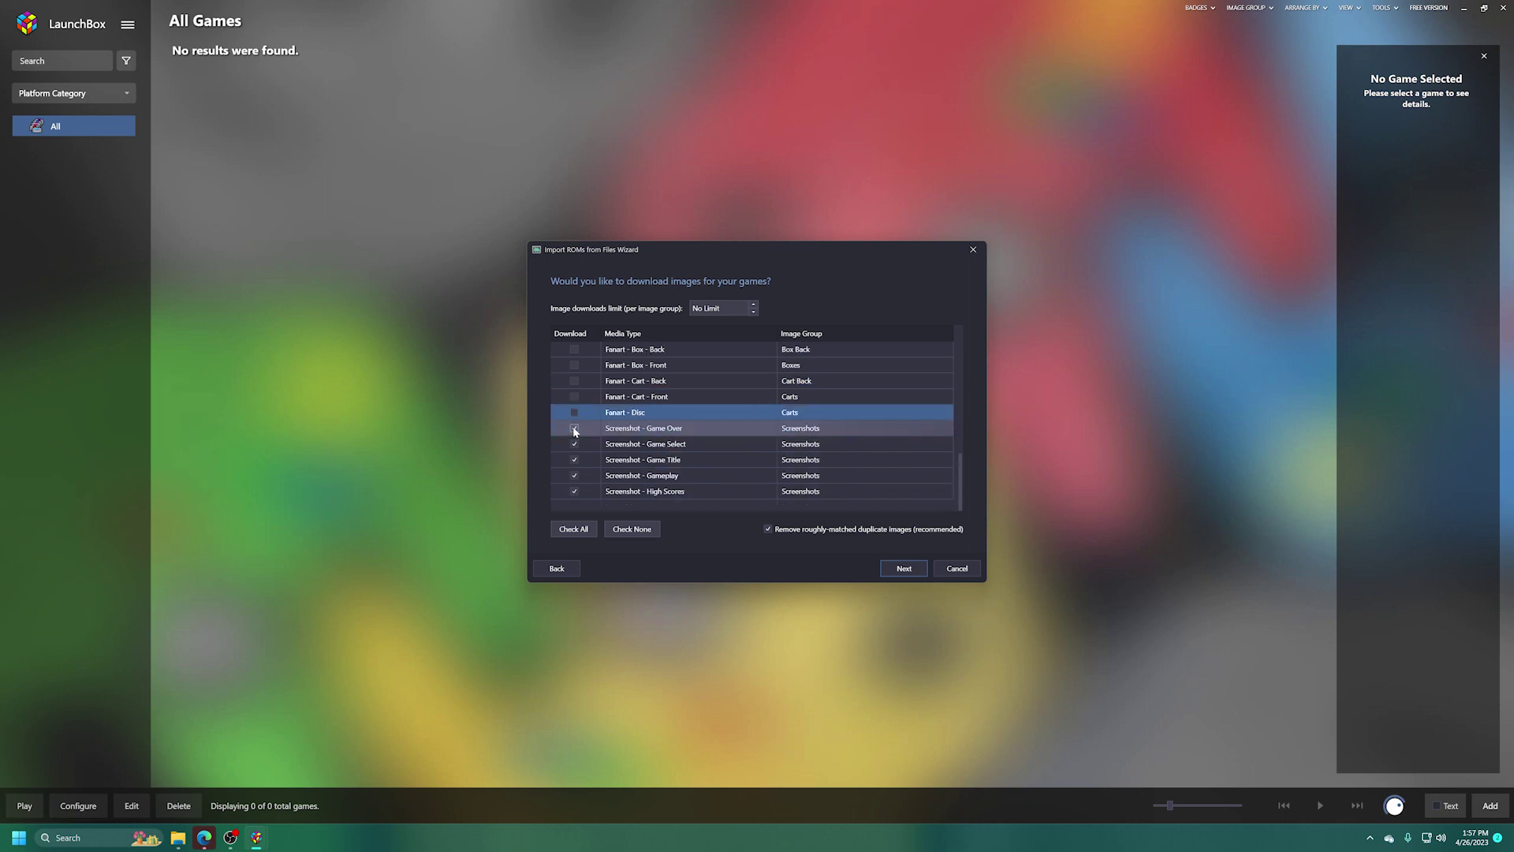
Exclude the Game Over and High Scores screenshots, keep Game Select, and continue without EmuMovies media.
left_click(574, 429)
left_click(574, 444)
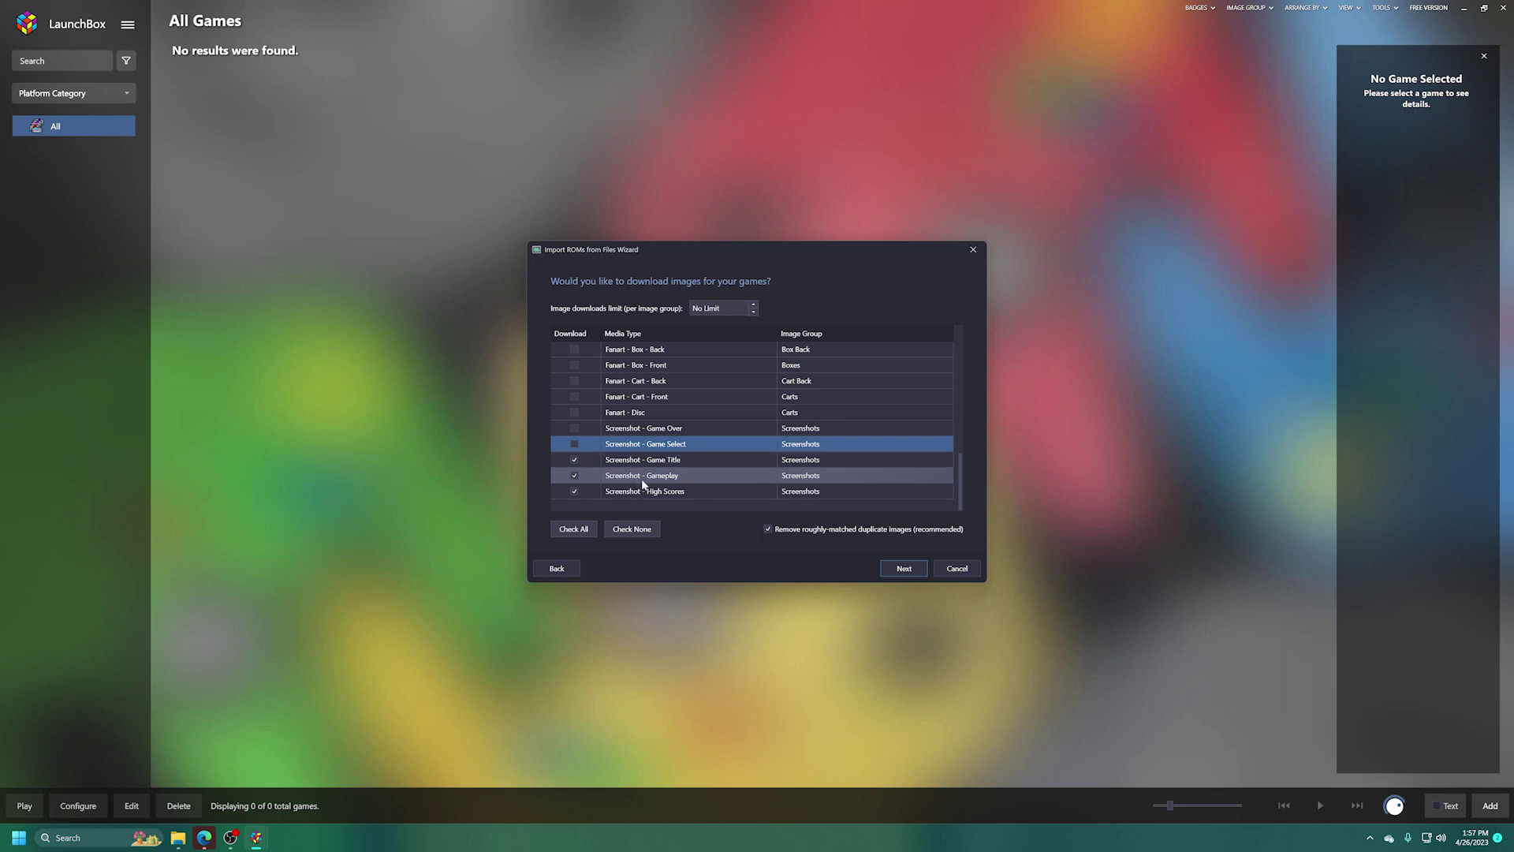
left_click(574, 444)
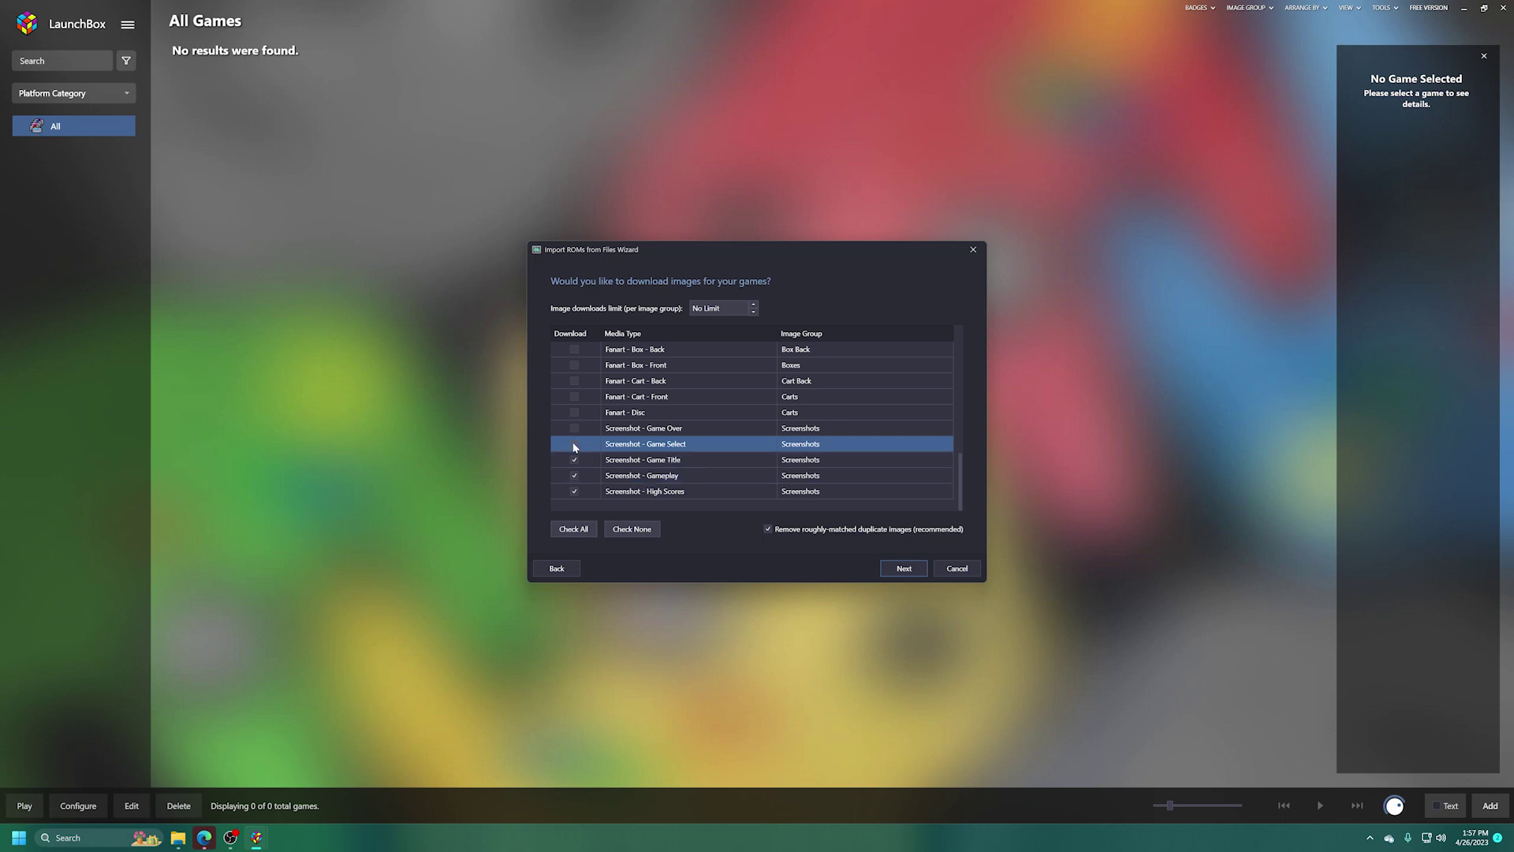
left_click(574, 491)
scroll(686, 457, "up", 10)
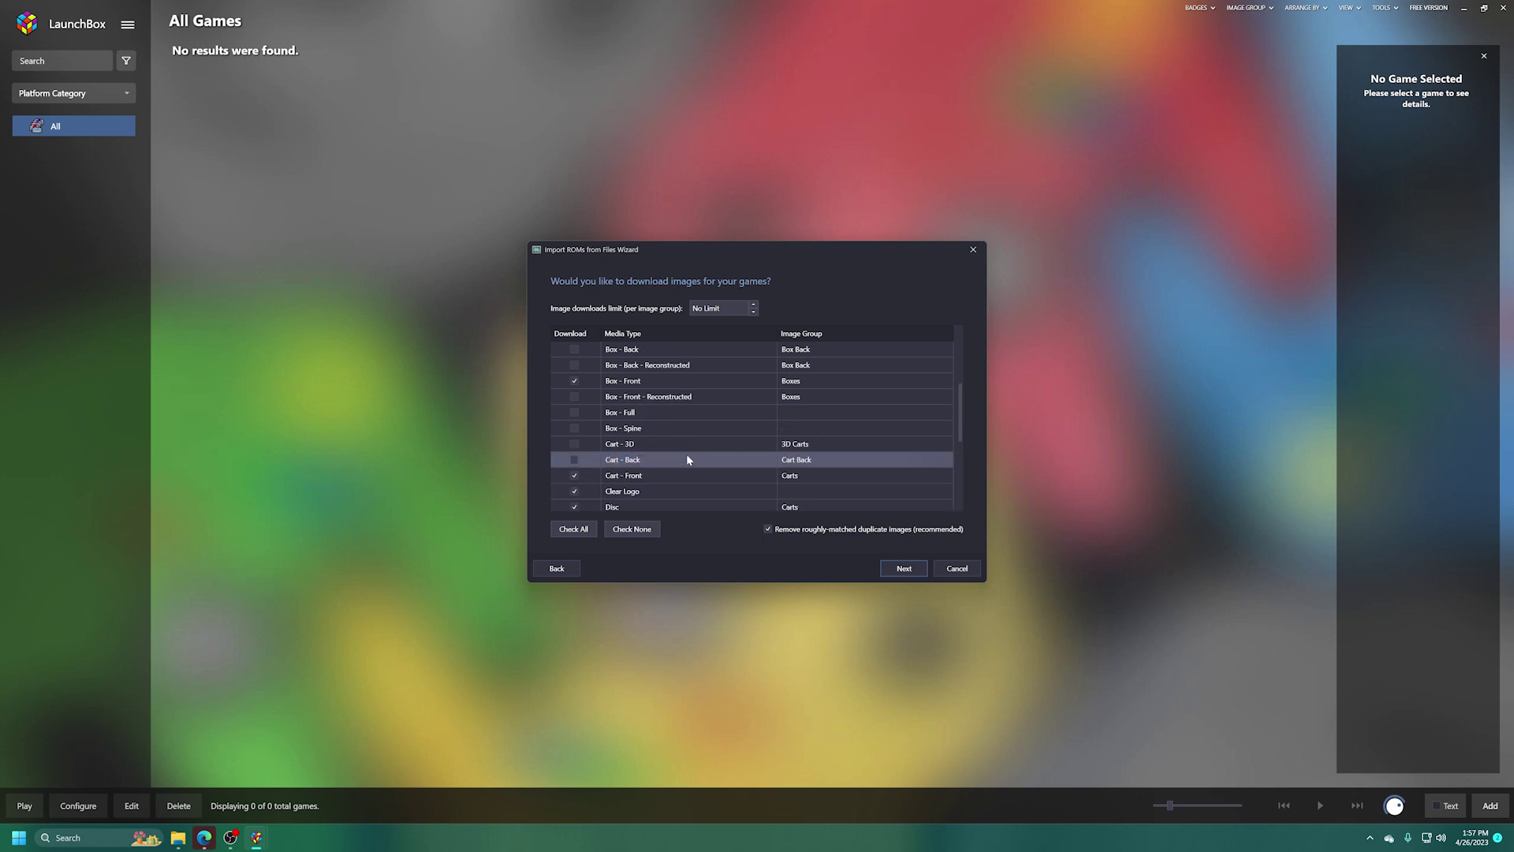
scroll(686, 460, "down", 10)
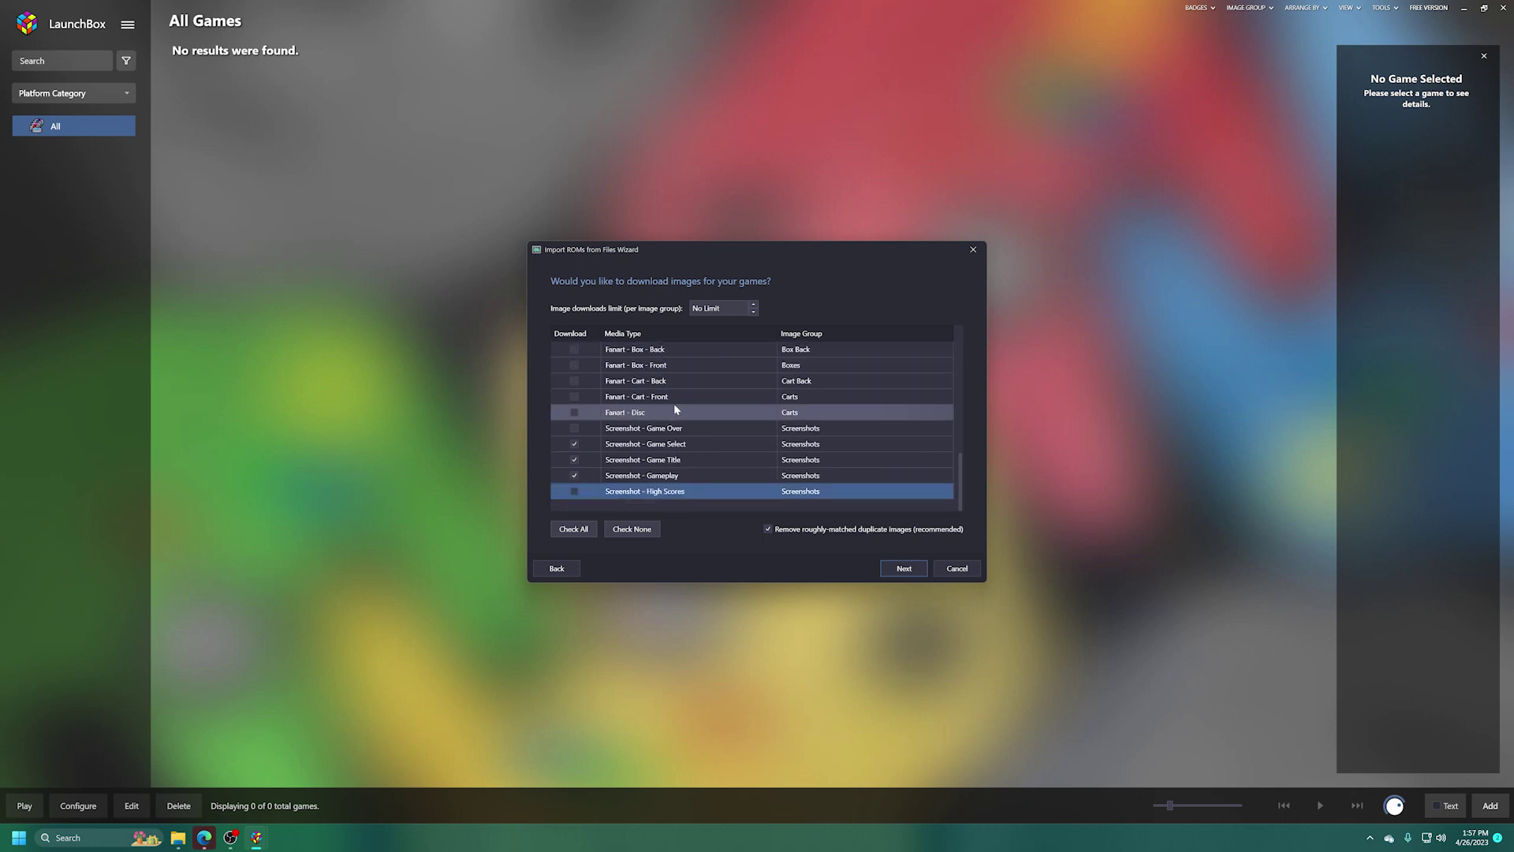
scroll(669, 467, "up", 5)
scroll(666, 467, "down", 5)
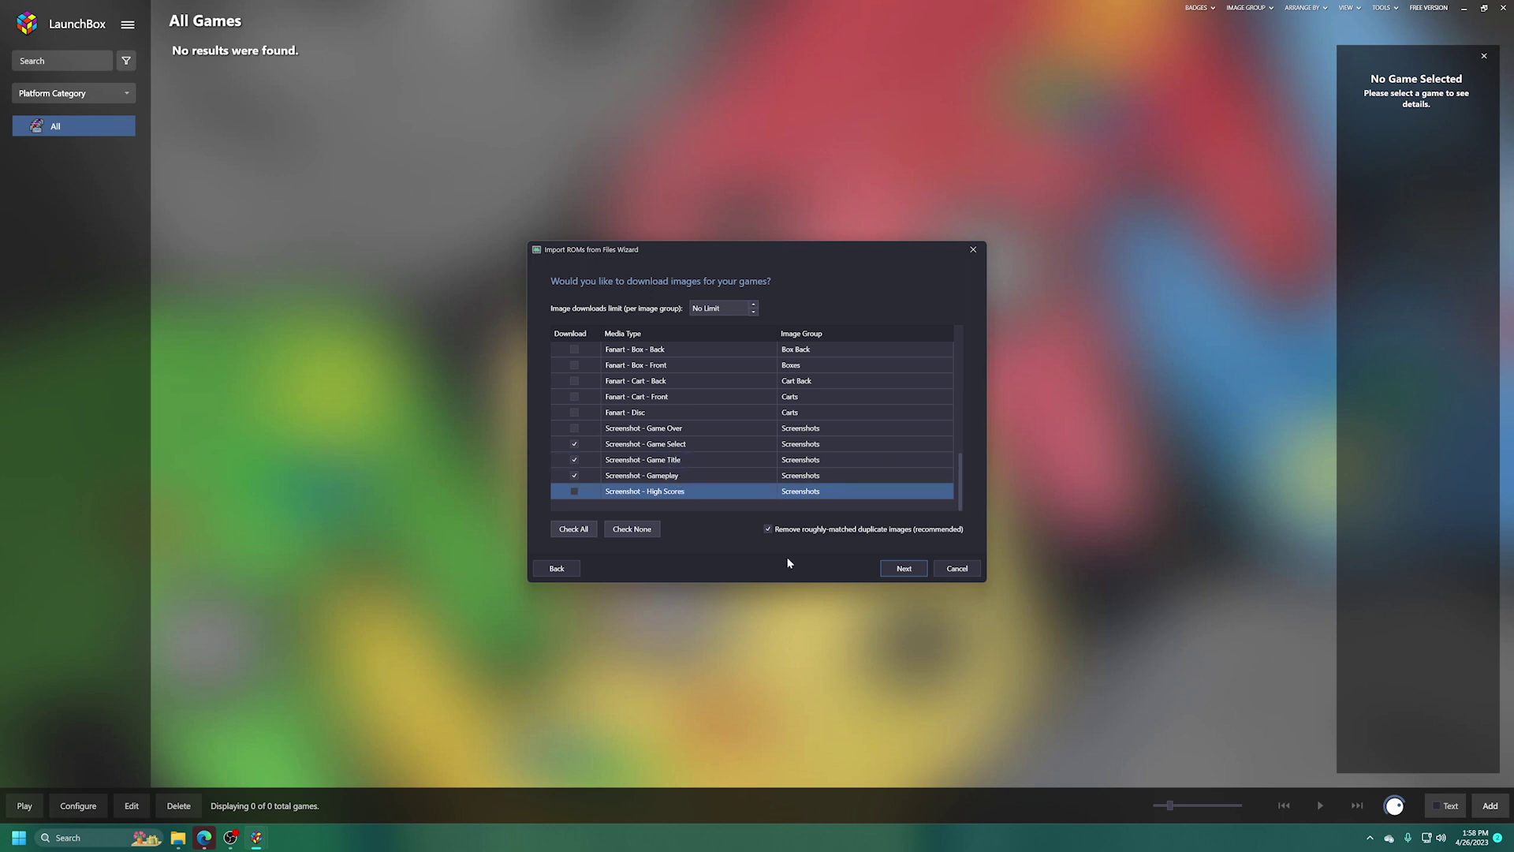
left_click(905, 570)
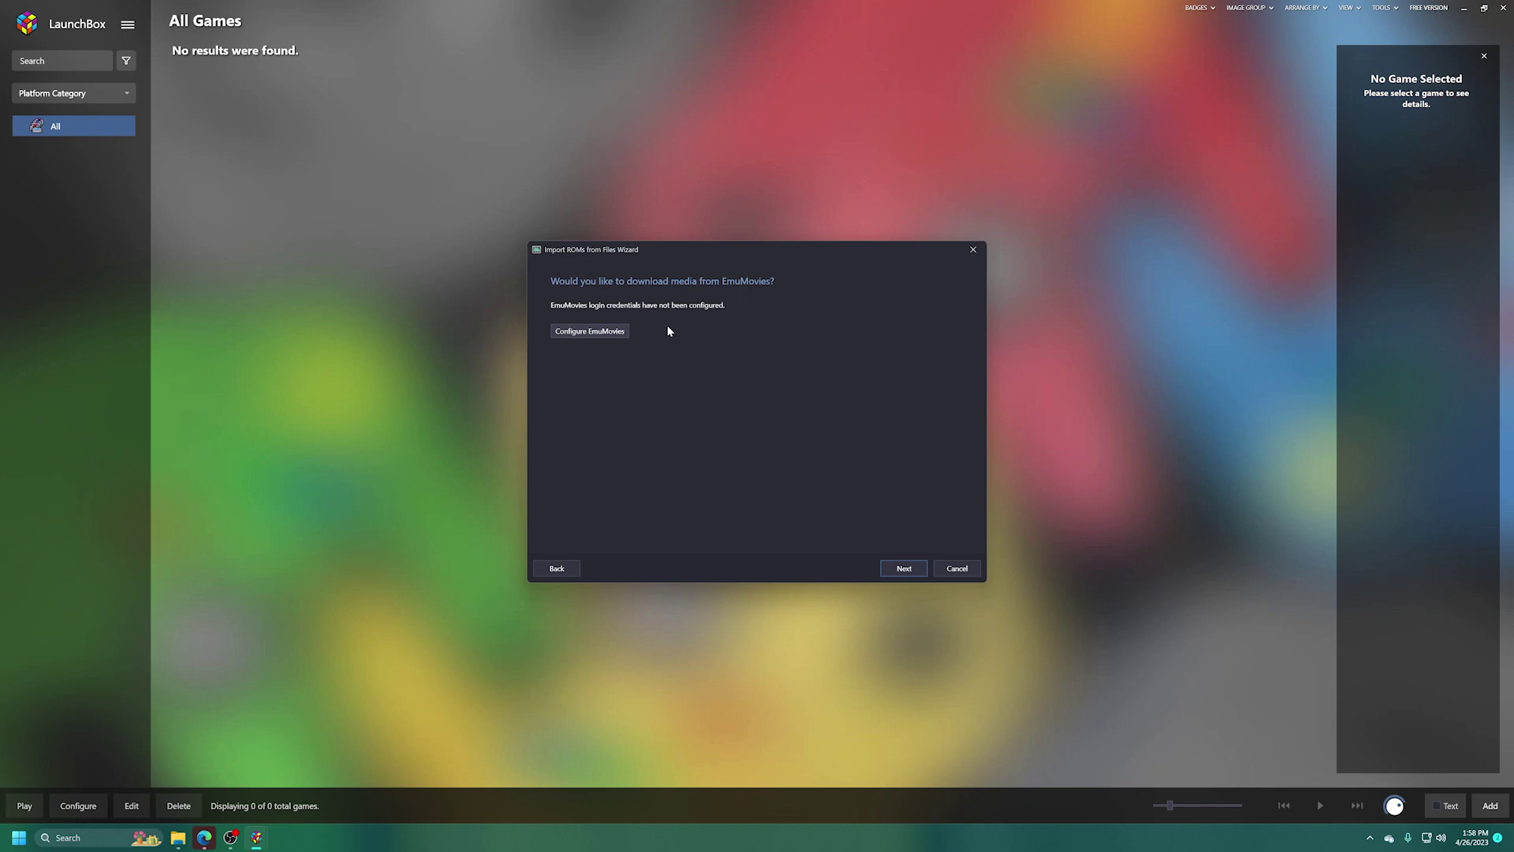
left_click(903, 569)
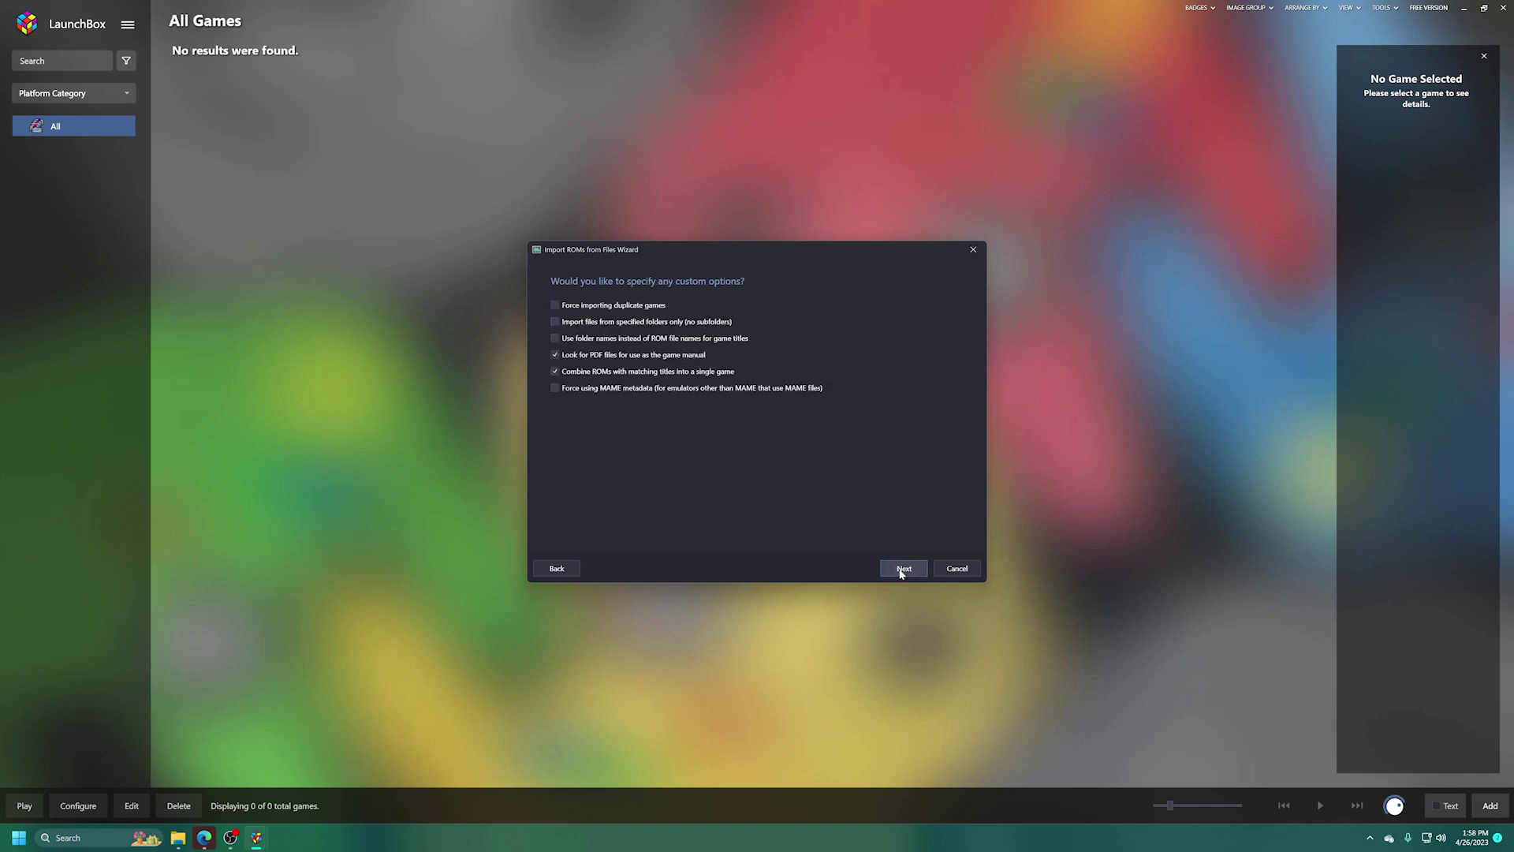
Toggle the PDF manual lookup and matching-title combining options, and finish importing the listed 3DO games.
left_click(606, 355)
left_click(585, 377)
left_click(907, 568)
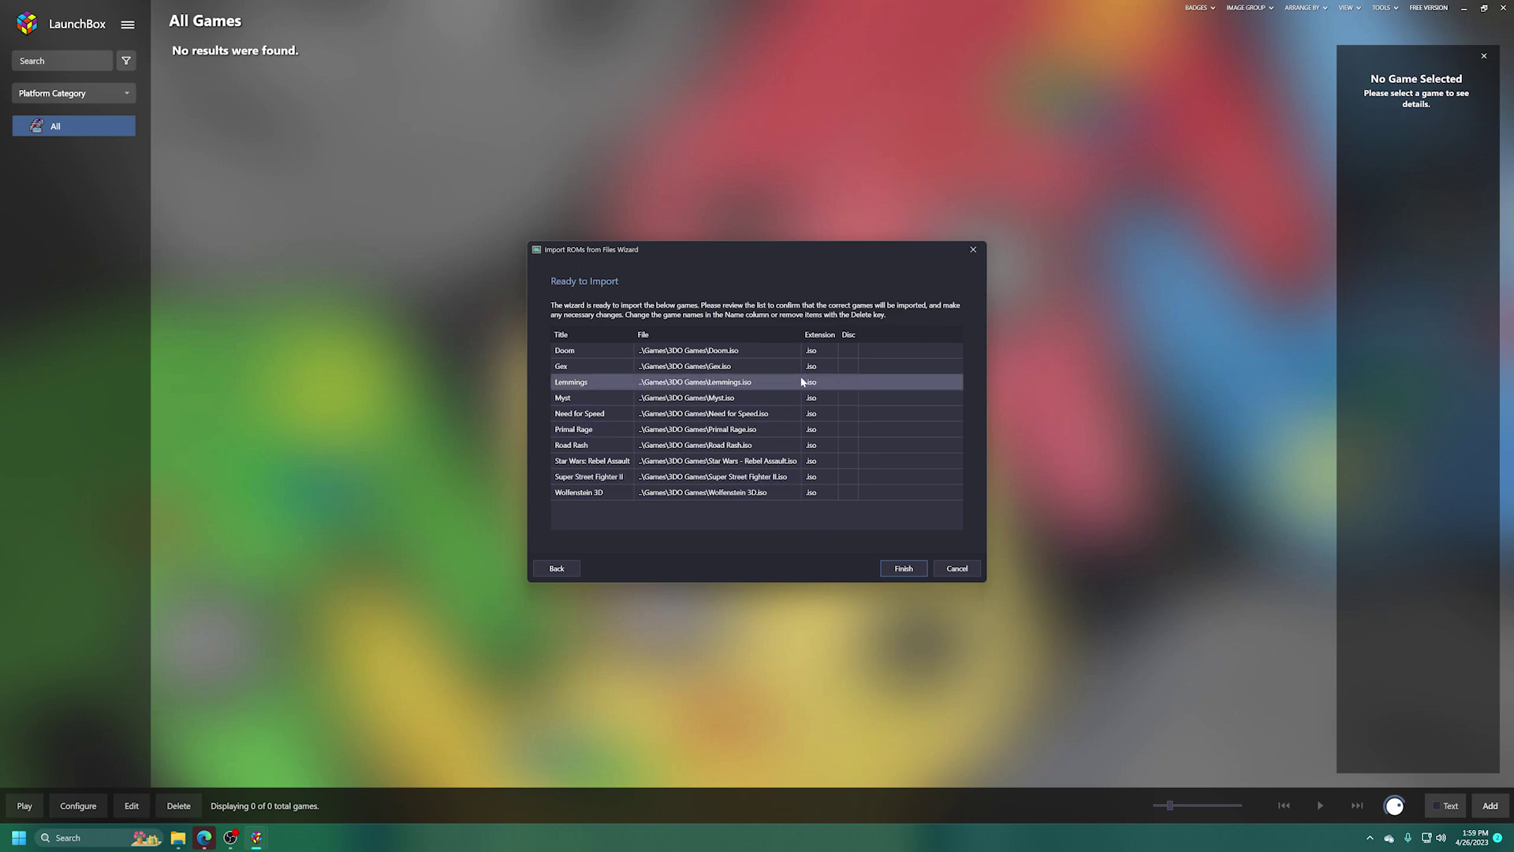
left_click(899, 569)
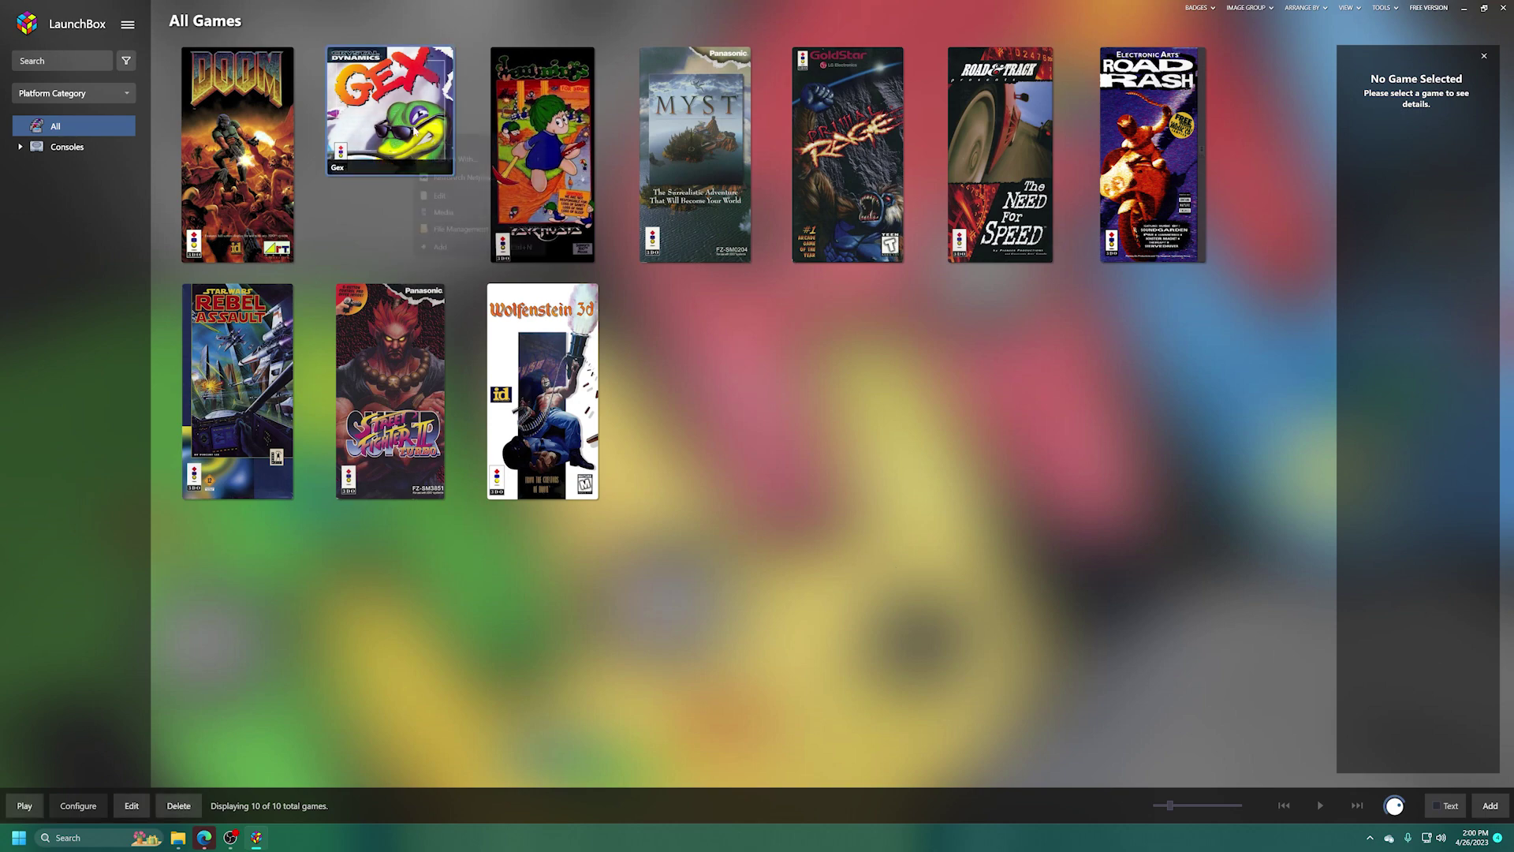
Open the Gex game for editing and show its images.
right_click(415, 135)
mouse_move(457, 212)
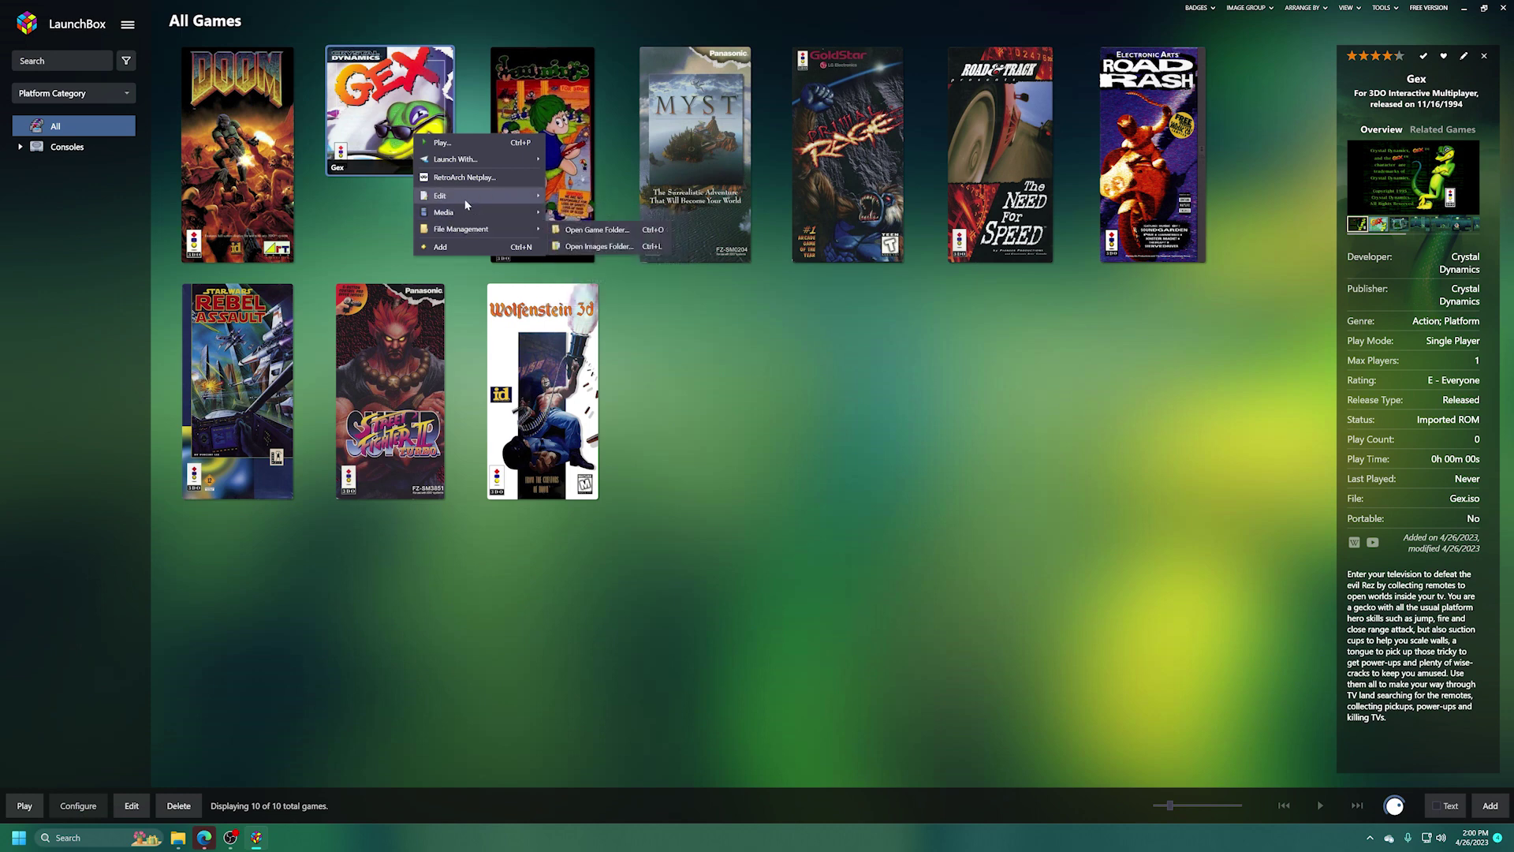
left_click(588, 197)
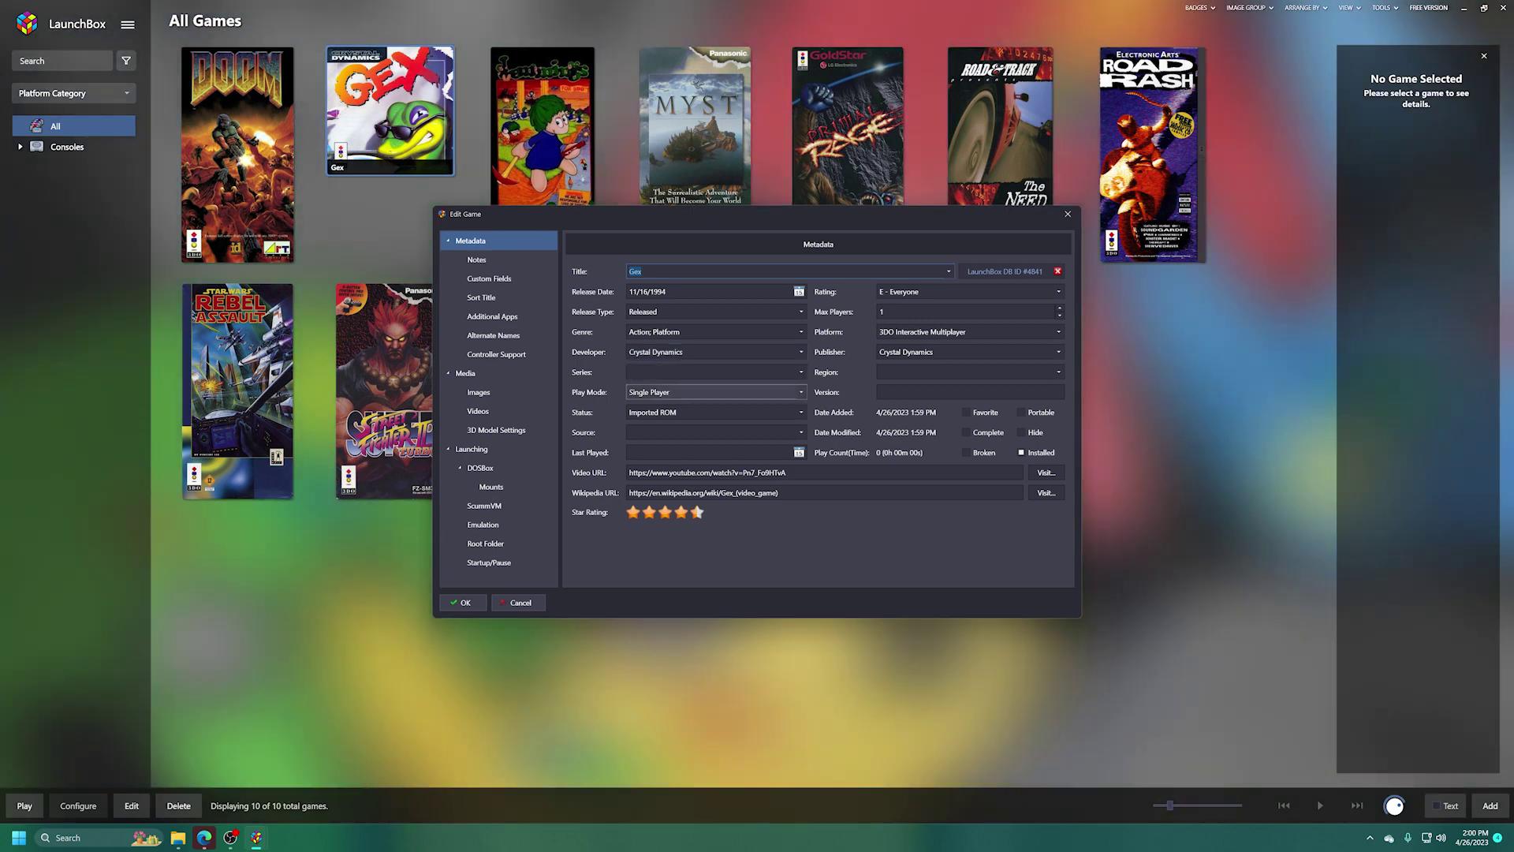
left_click(477, 393)
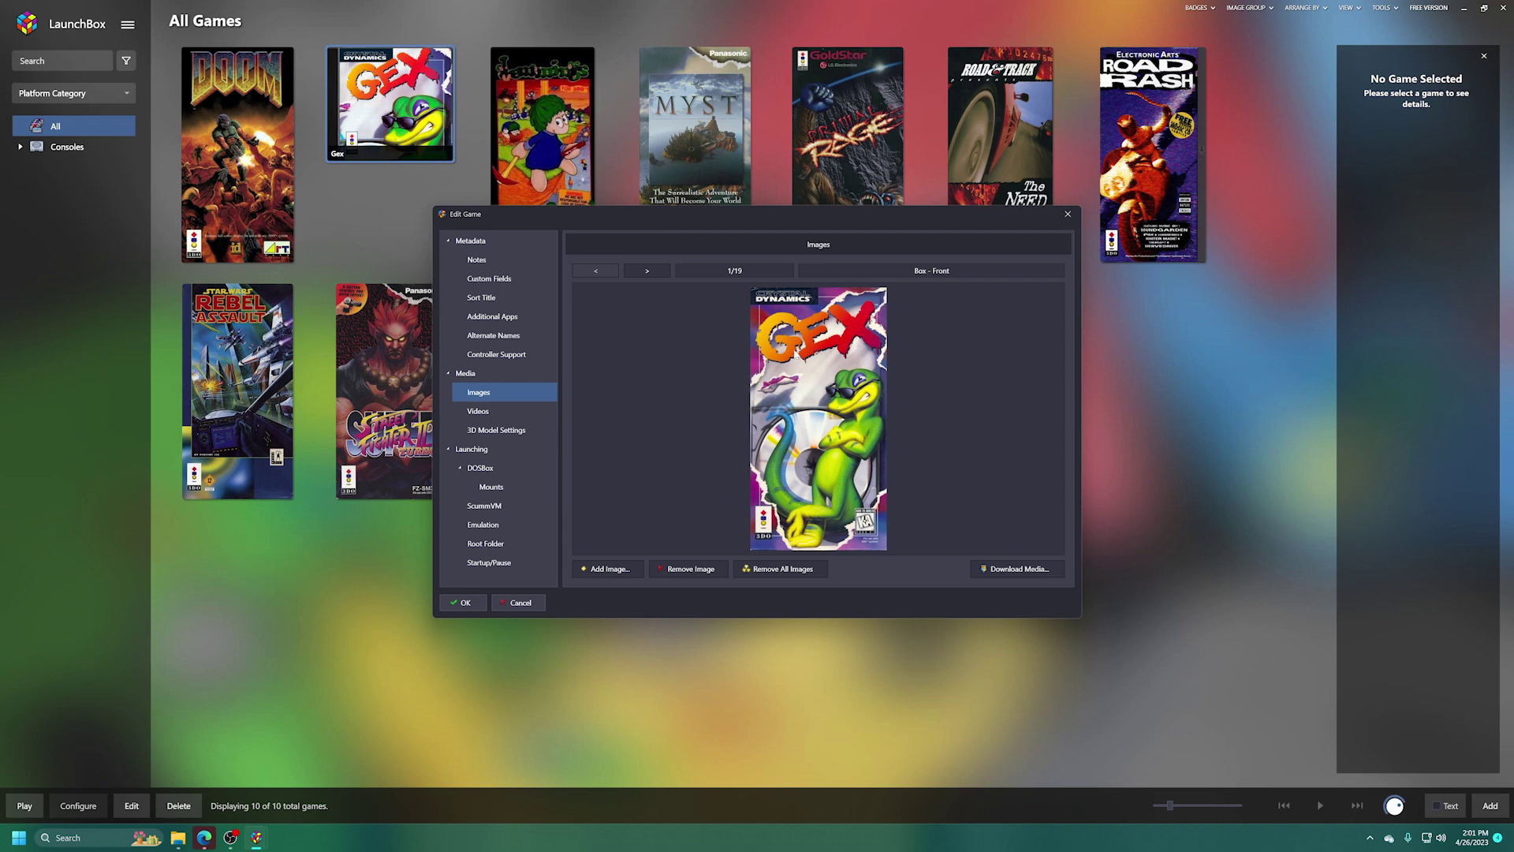
Remove the two square Box - Front images from Gex, keeping the tall box front, and save the game.
left_click(648, 271)
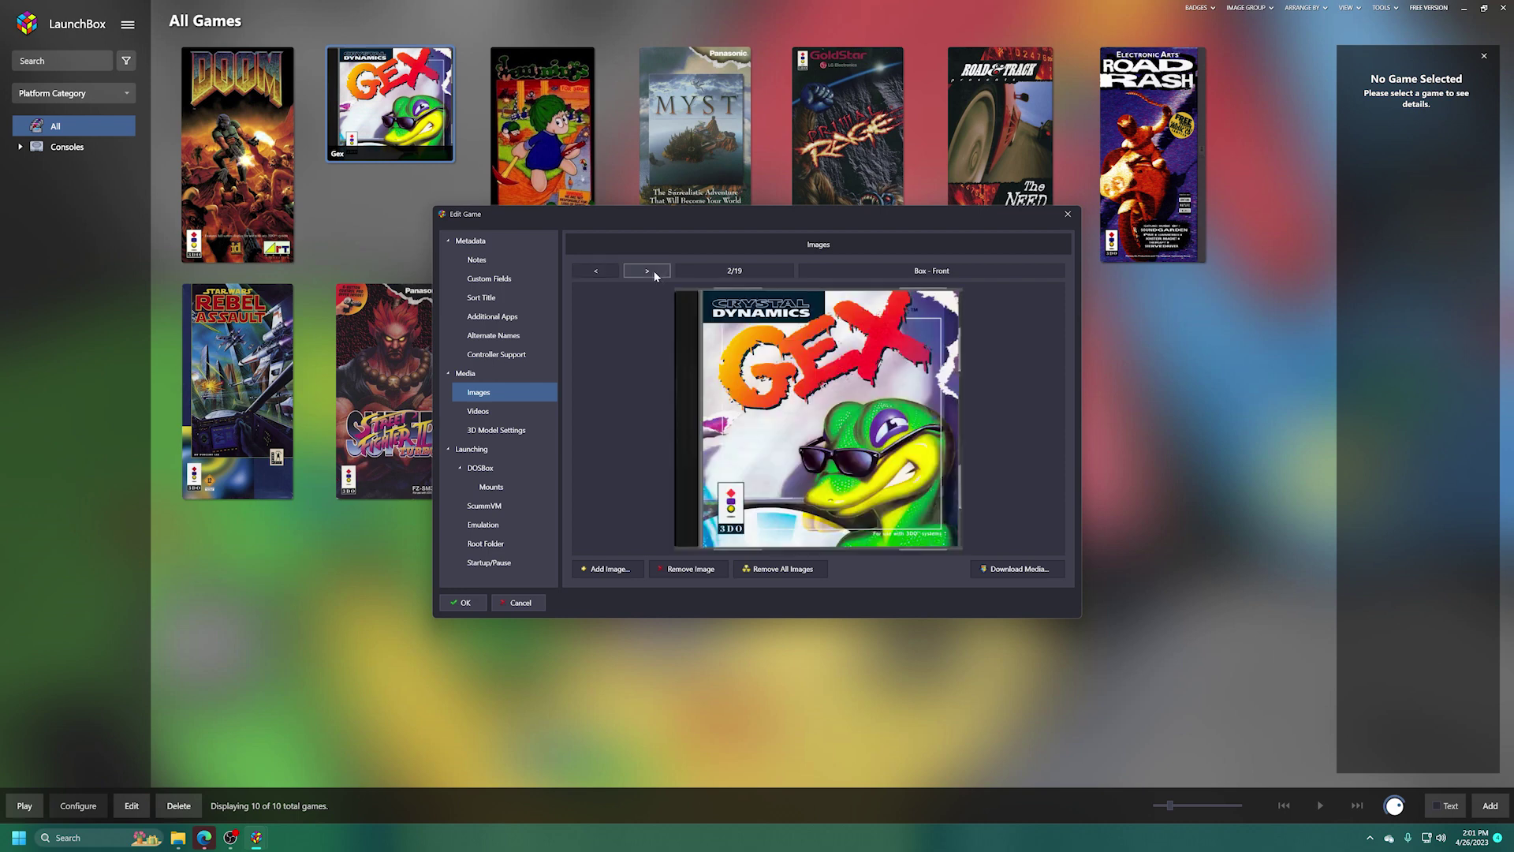
left_click(689, 570)
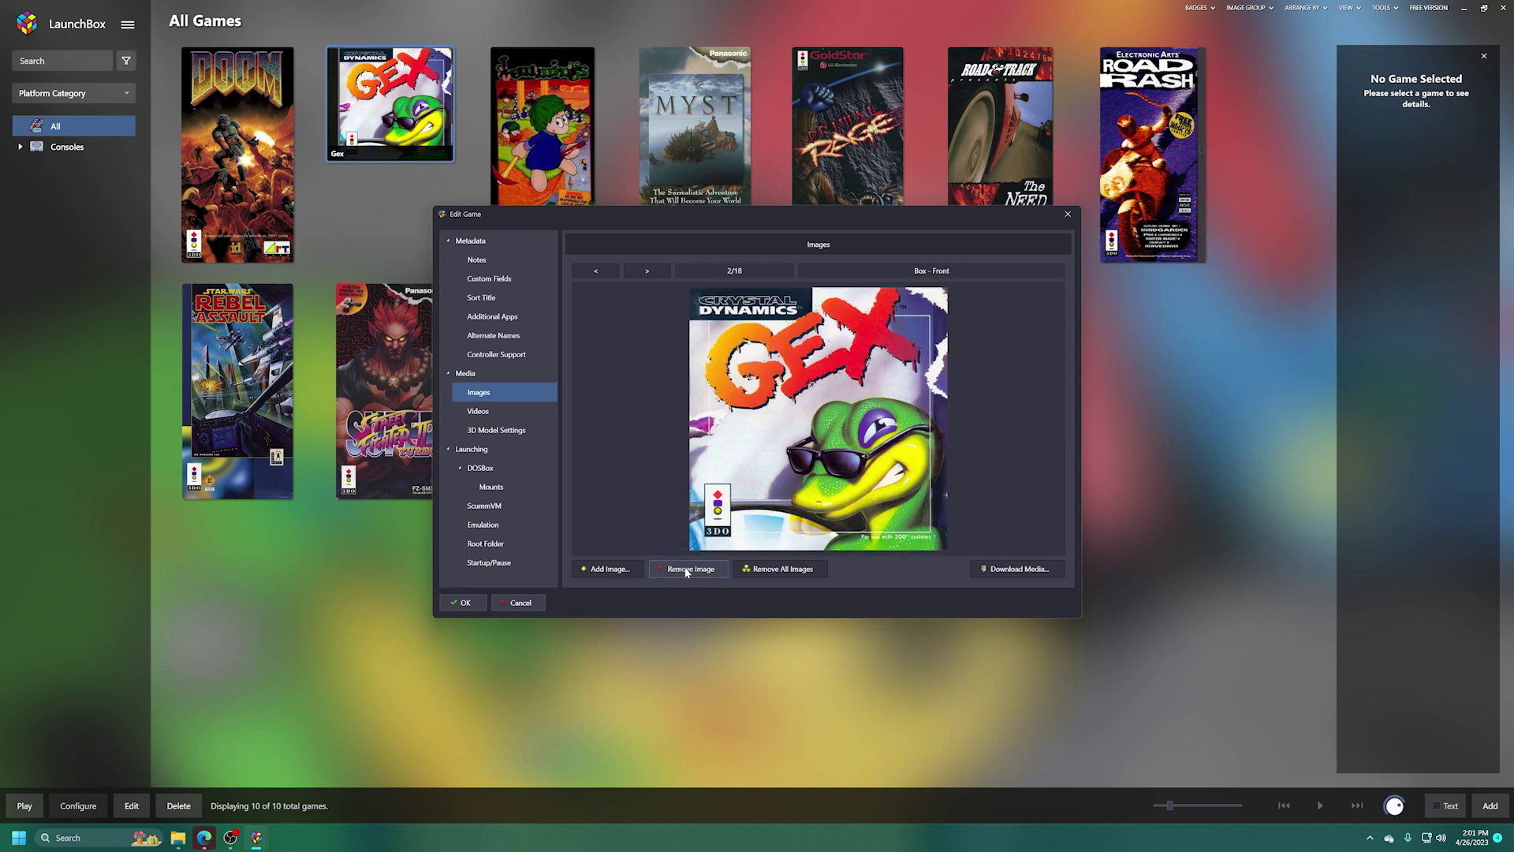
left_click(687, 570)
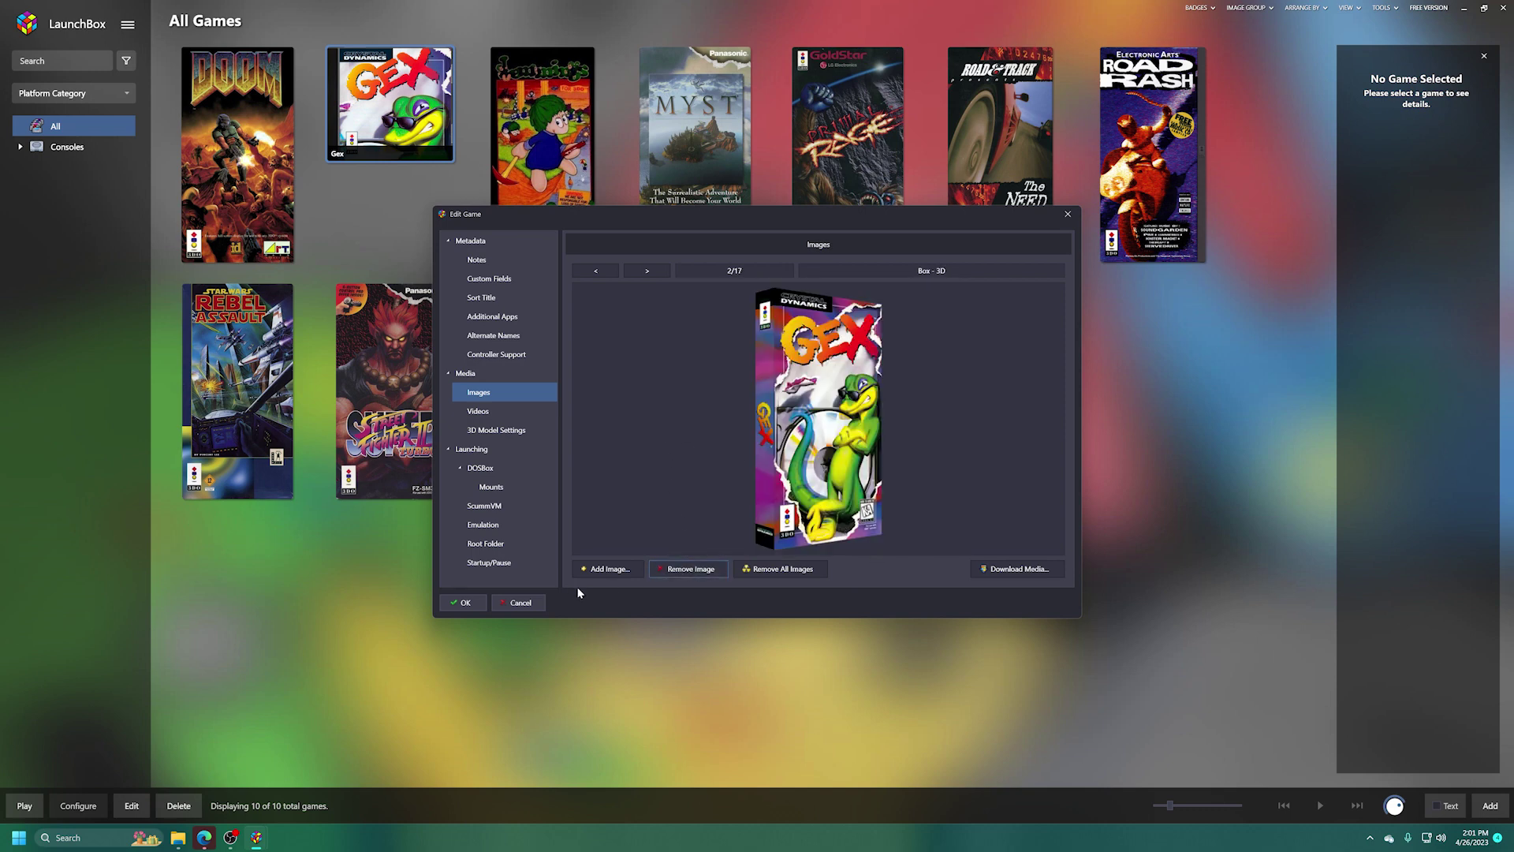
left_click(464, 602)
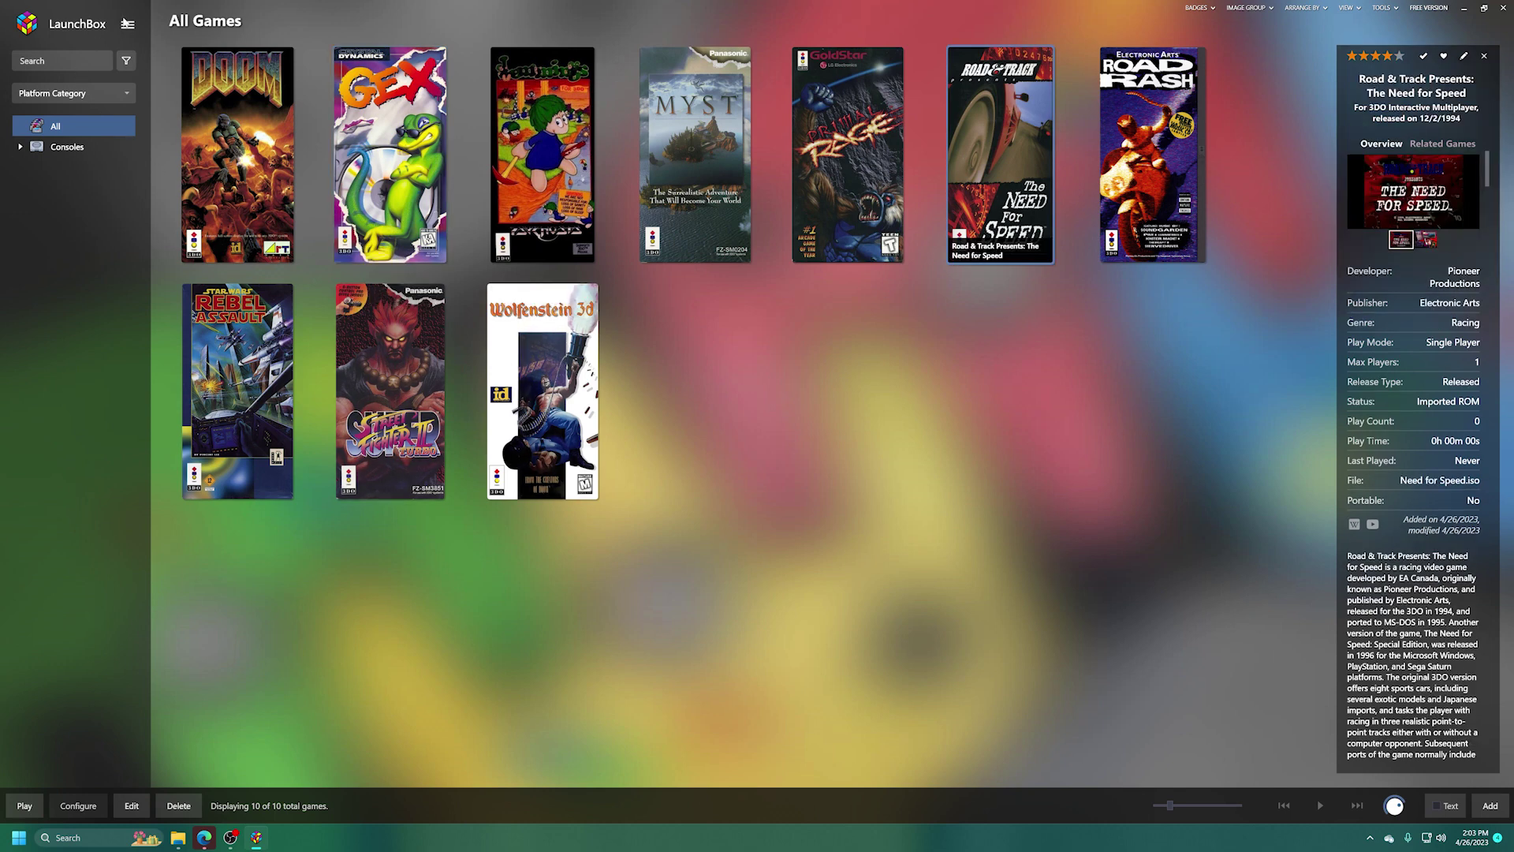
Start a new ROM files import and add the Arcade Games folder from Games on the XboxMediaUSB (G:) drive.
left_click(127, 24)
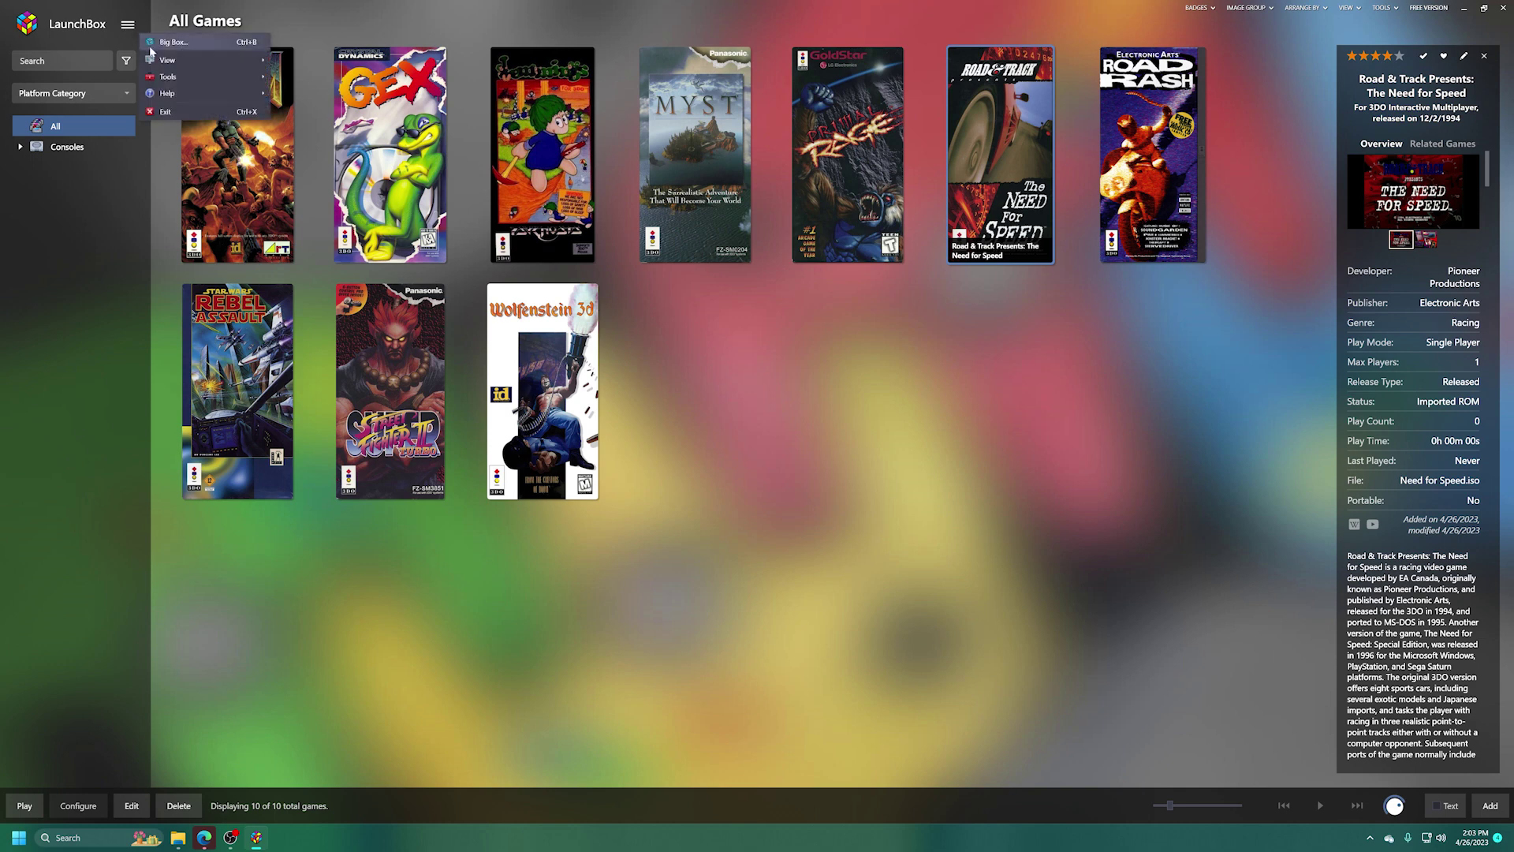
mouse_move(236, 77)
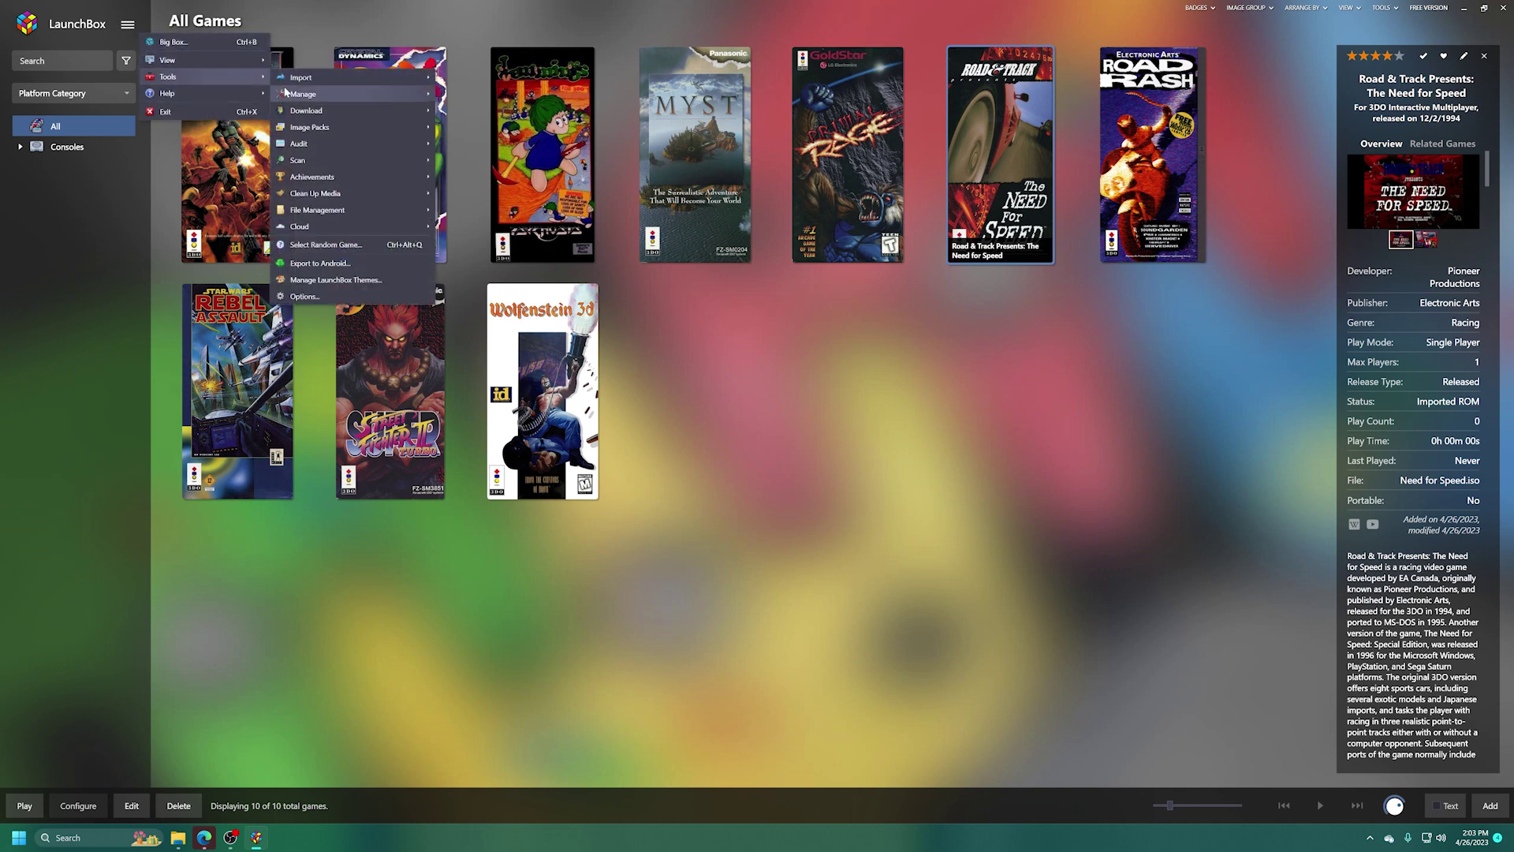
mouse_move(312, 82)
left_click(489, 82)
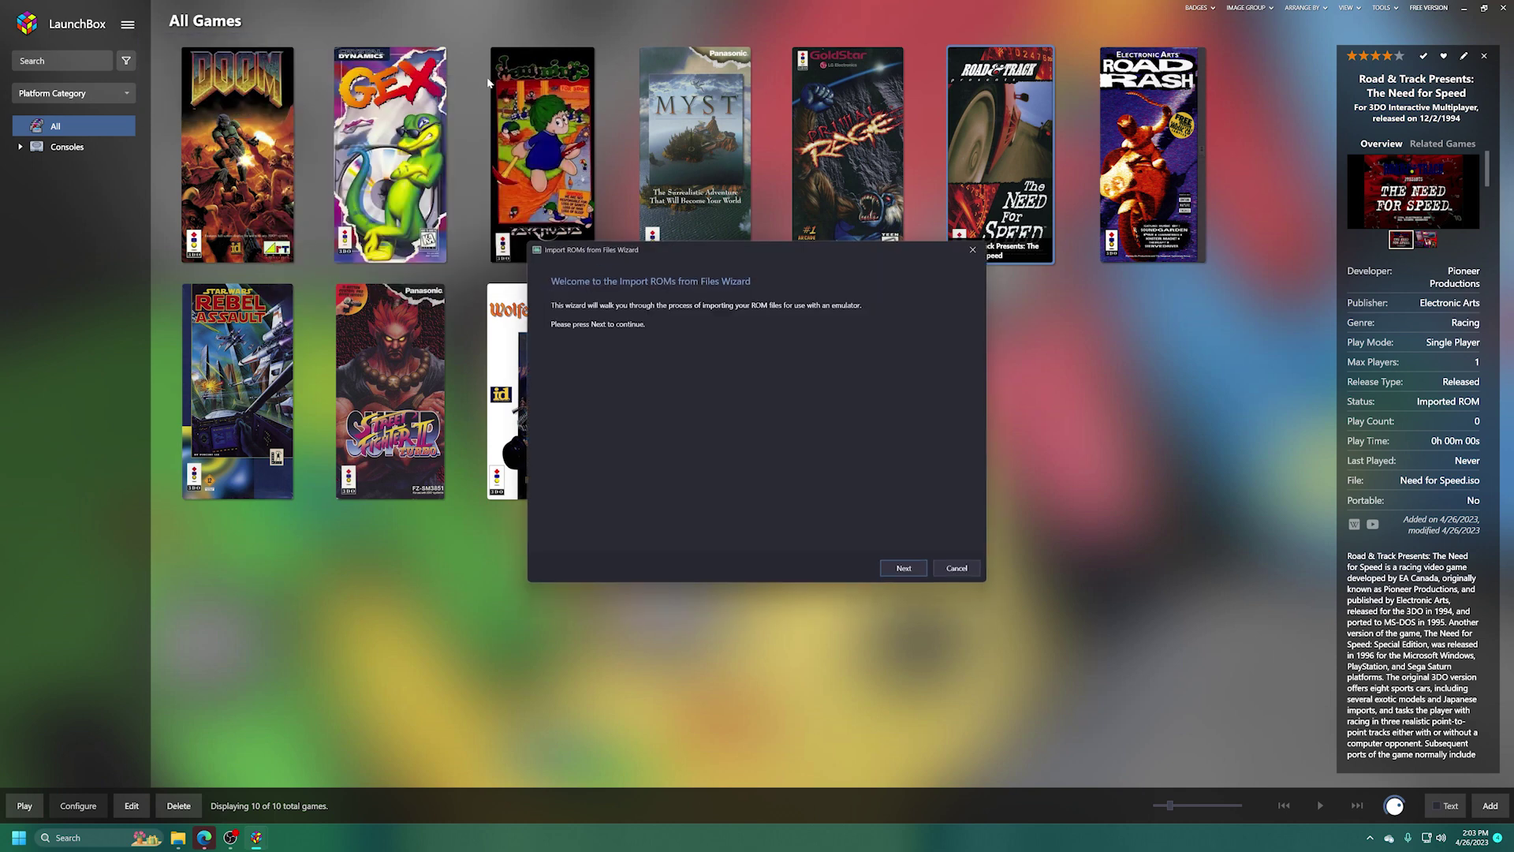
left_click(900, 568)
left_click(585, 533)
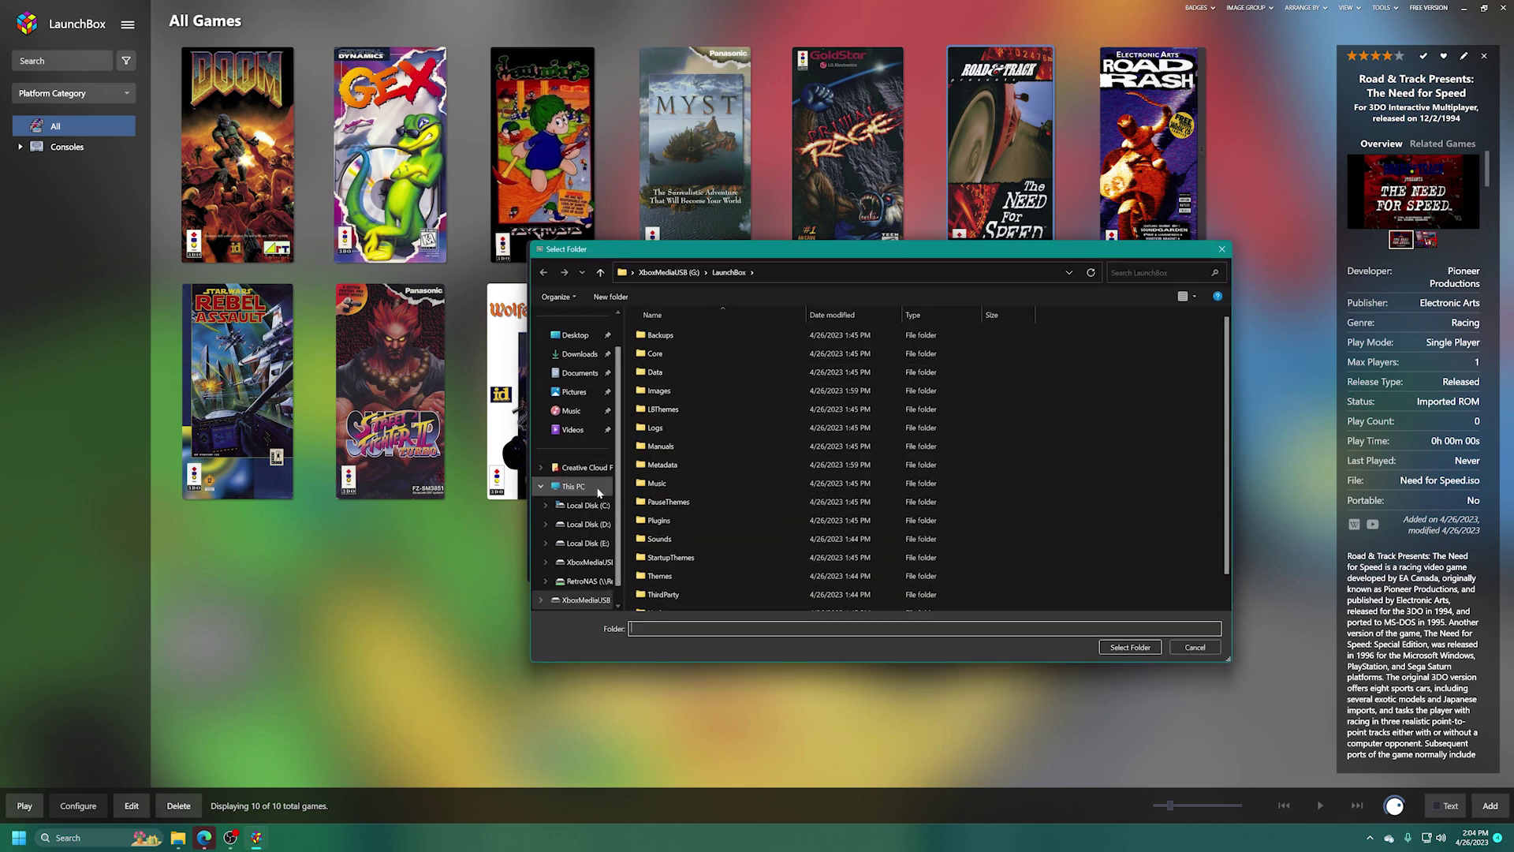
left_click(584, 597)
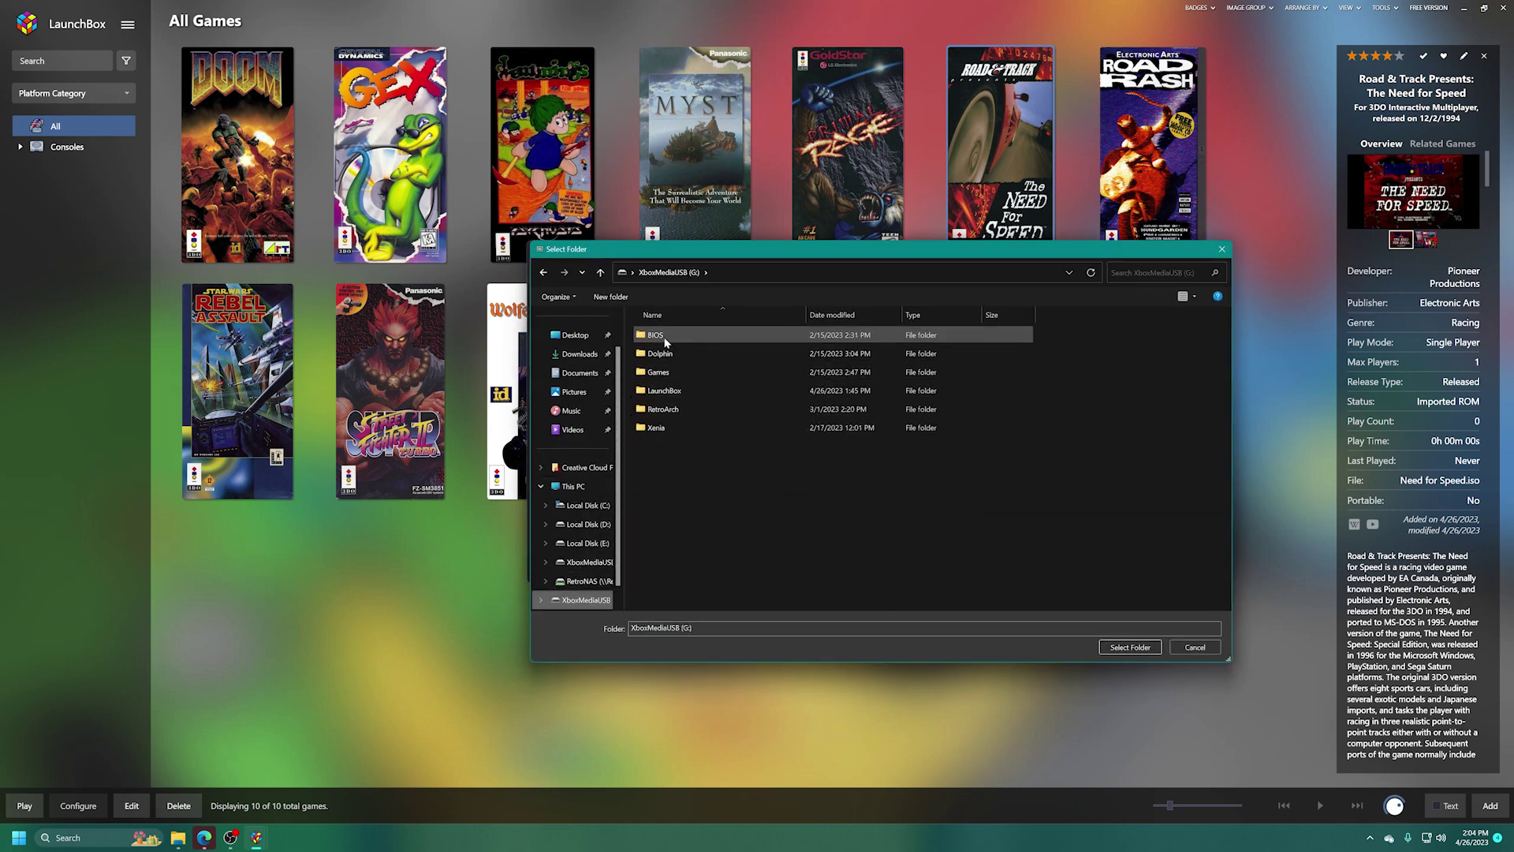
double_click(669, 372)
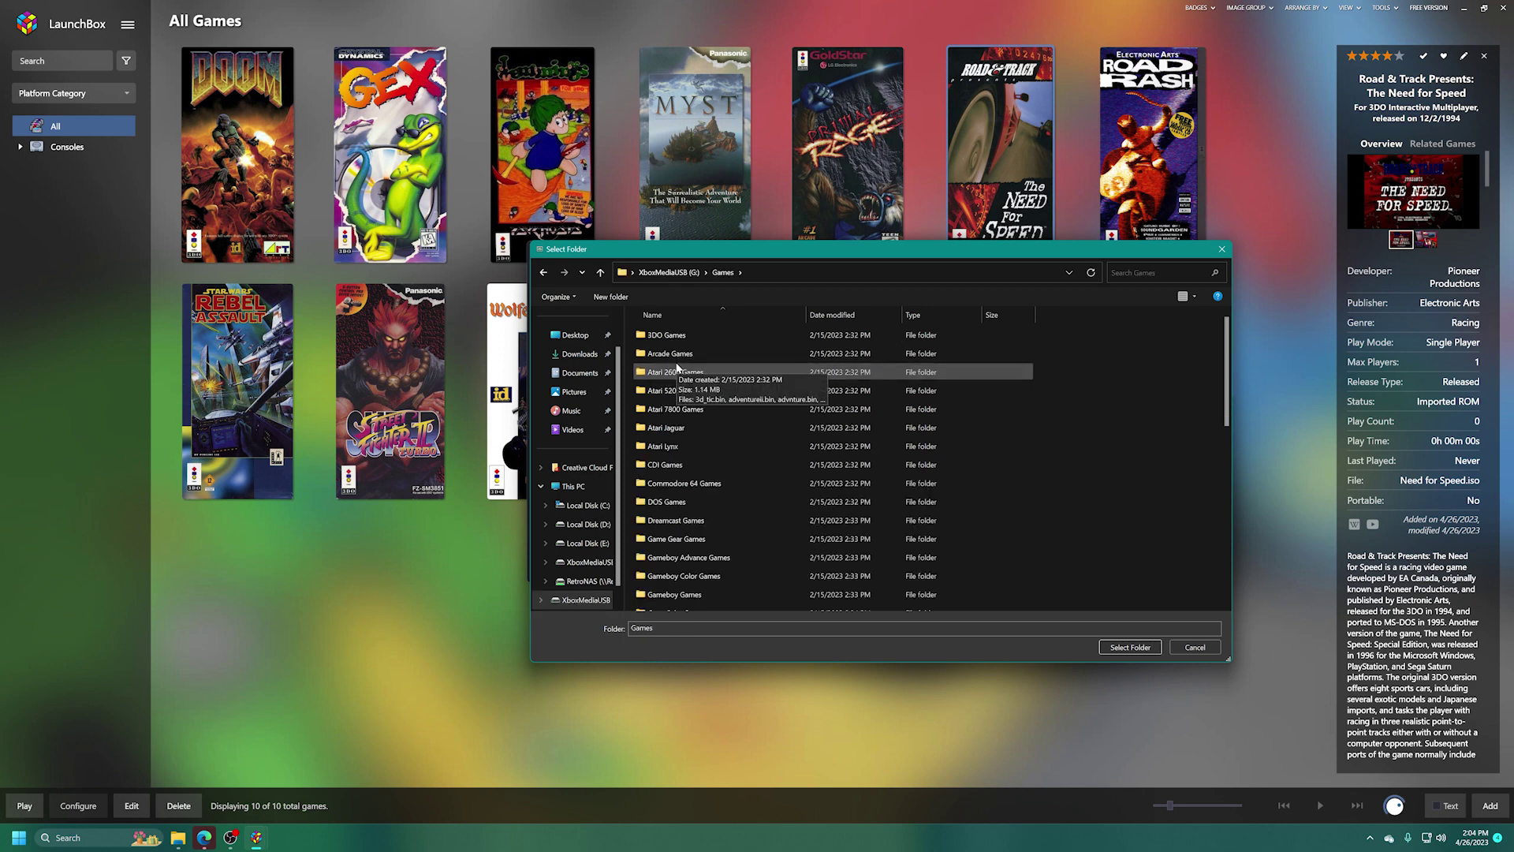
double_click(669, 353)
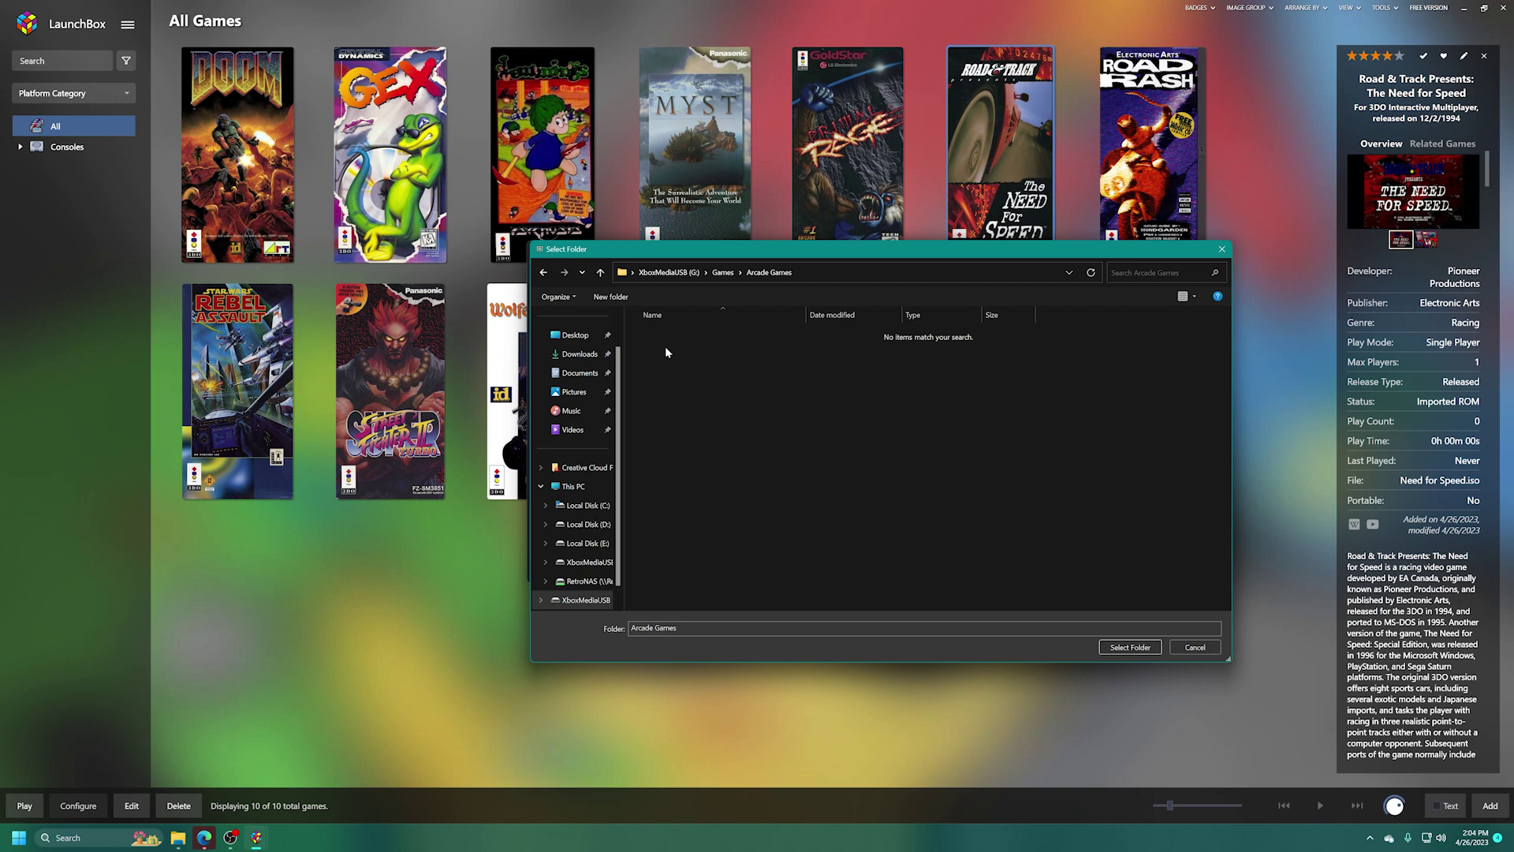
left_click(1119, 647)
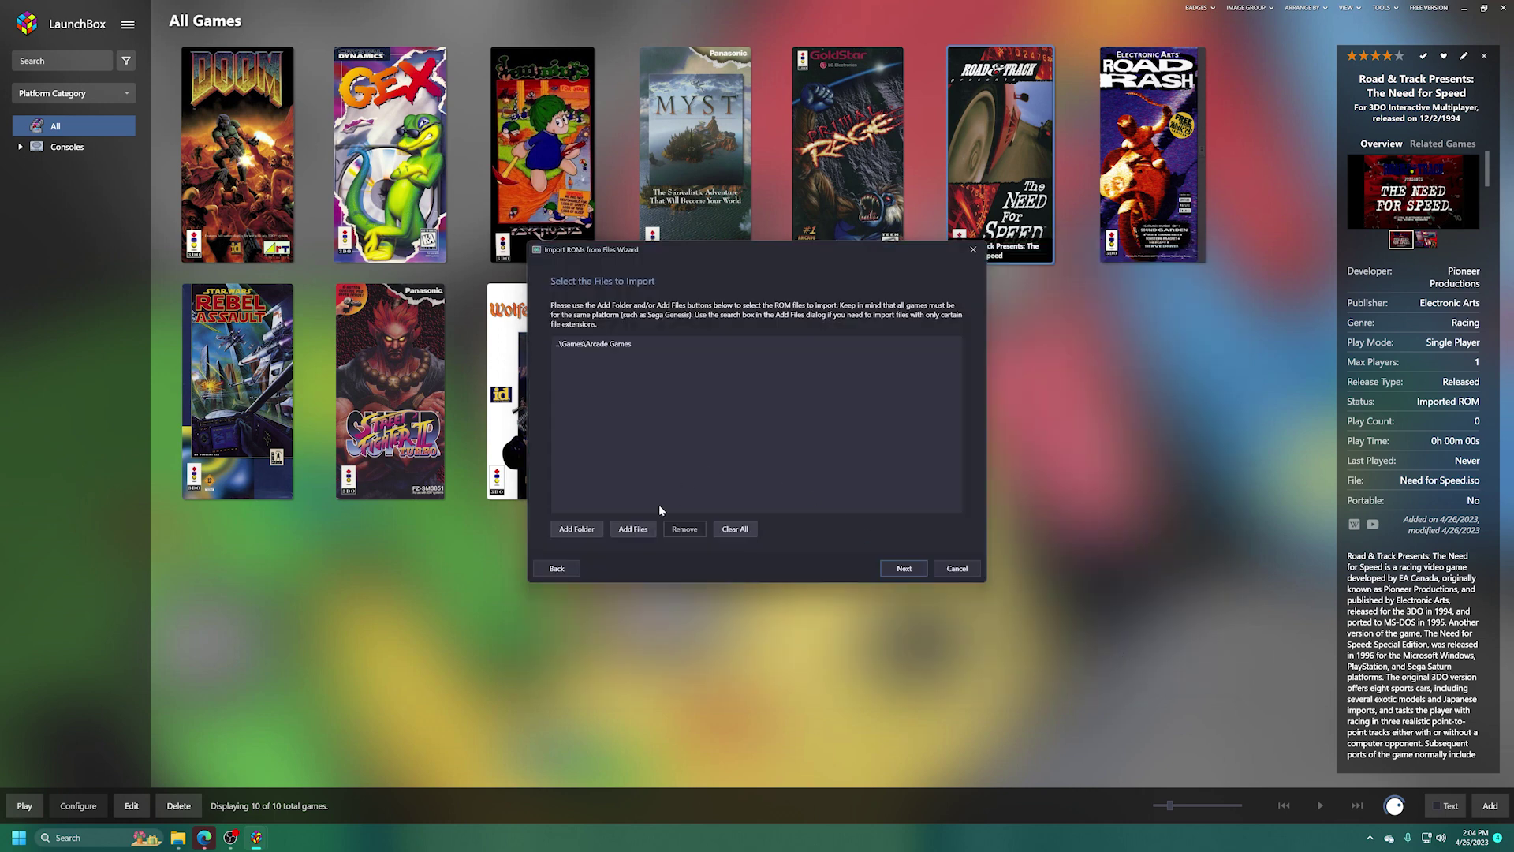
left_click(901, 568)
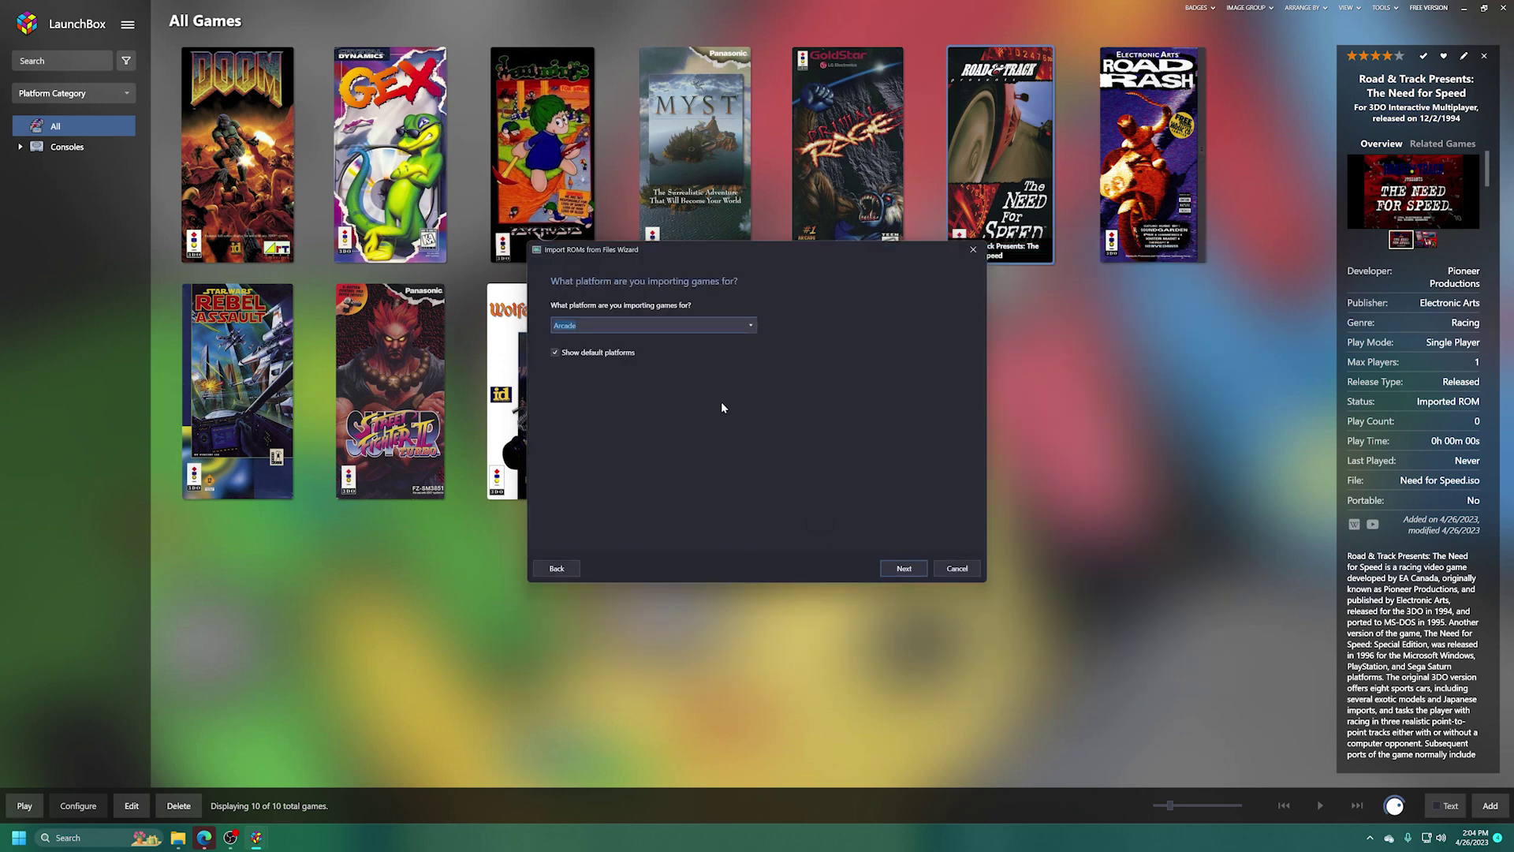
left_click(750, 326)
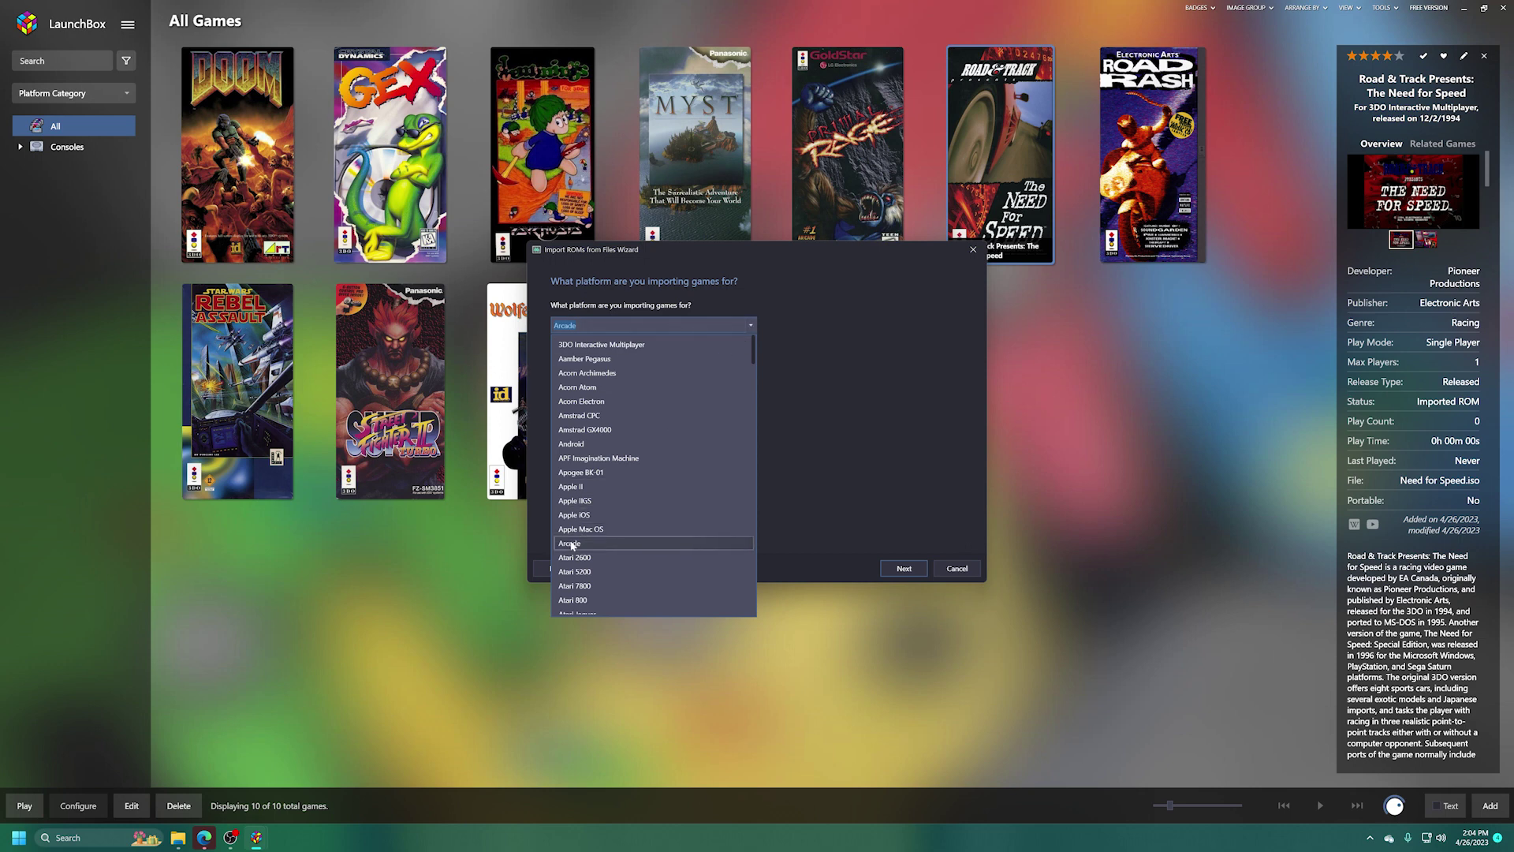
scroll(599, 536, "down", 12)
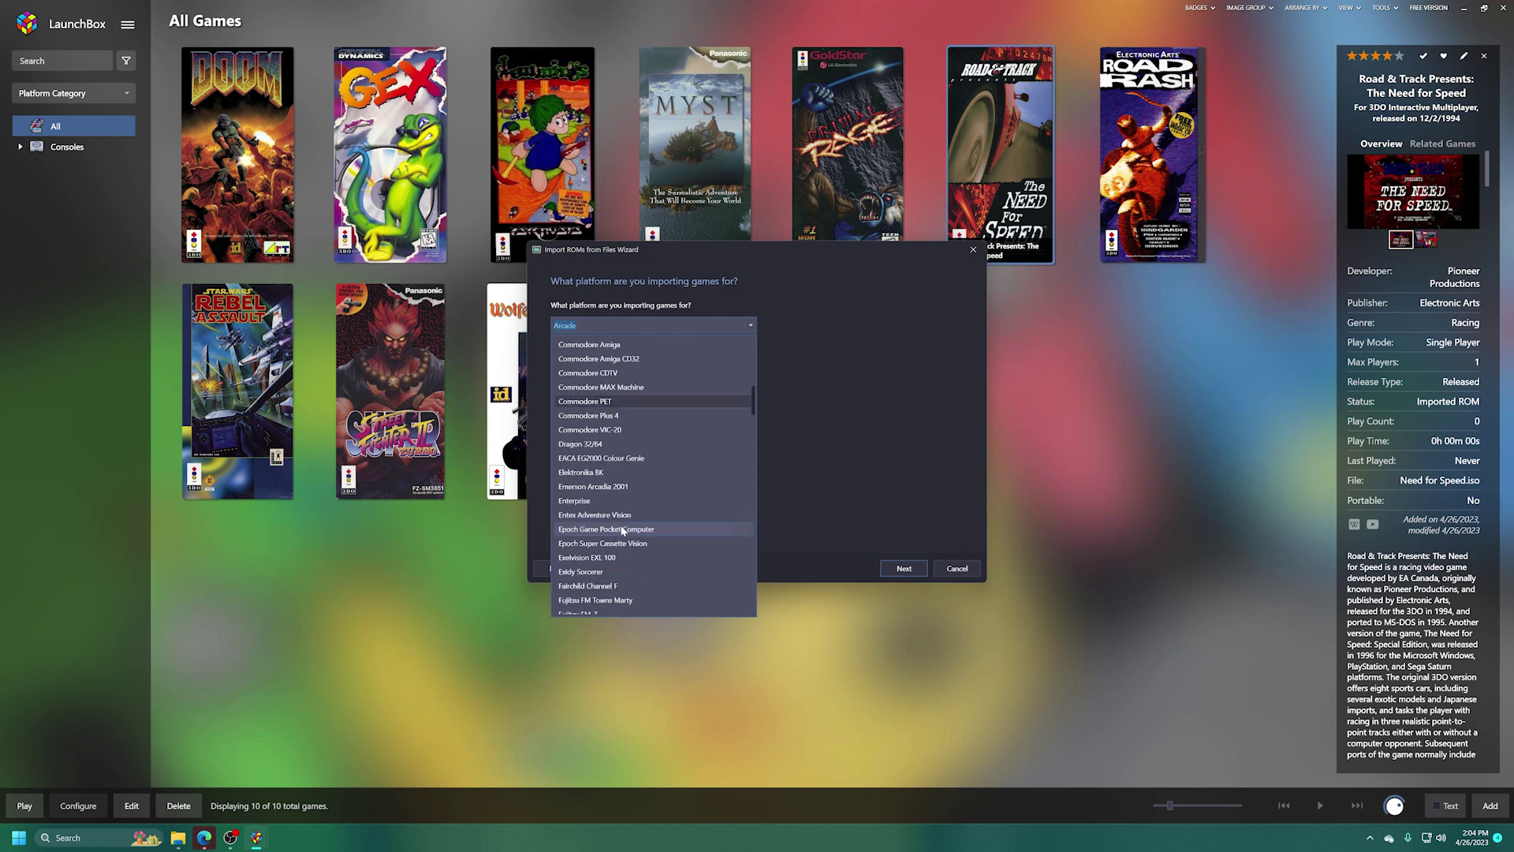
scroll(622, 530, "down", 2)
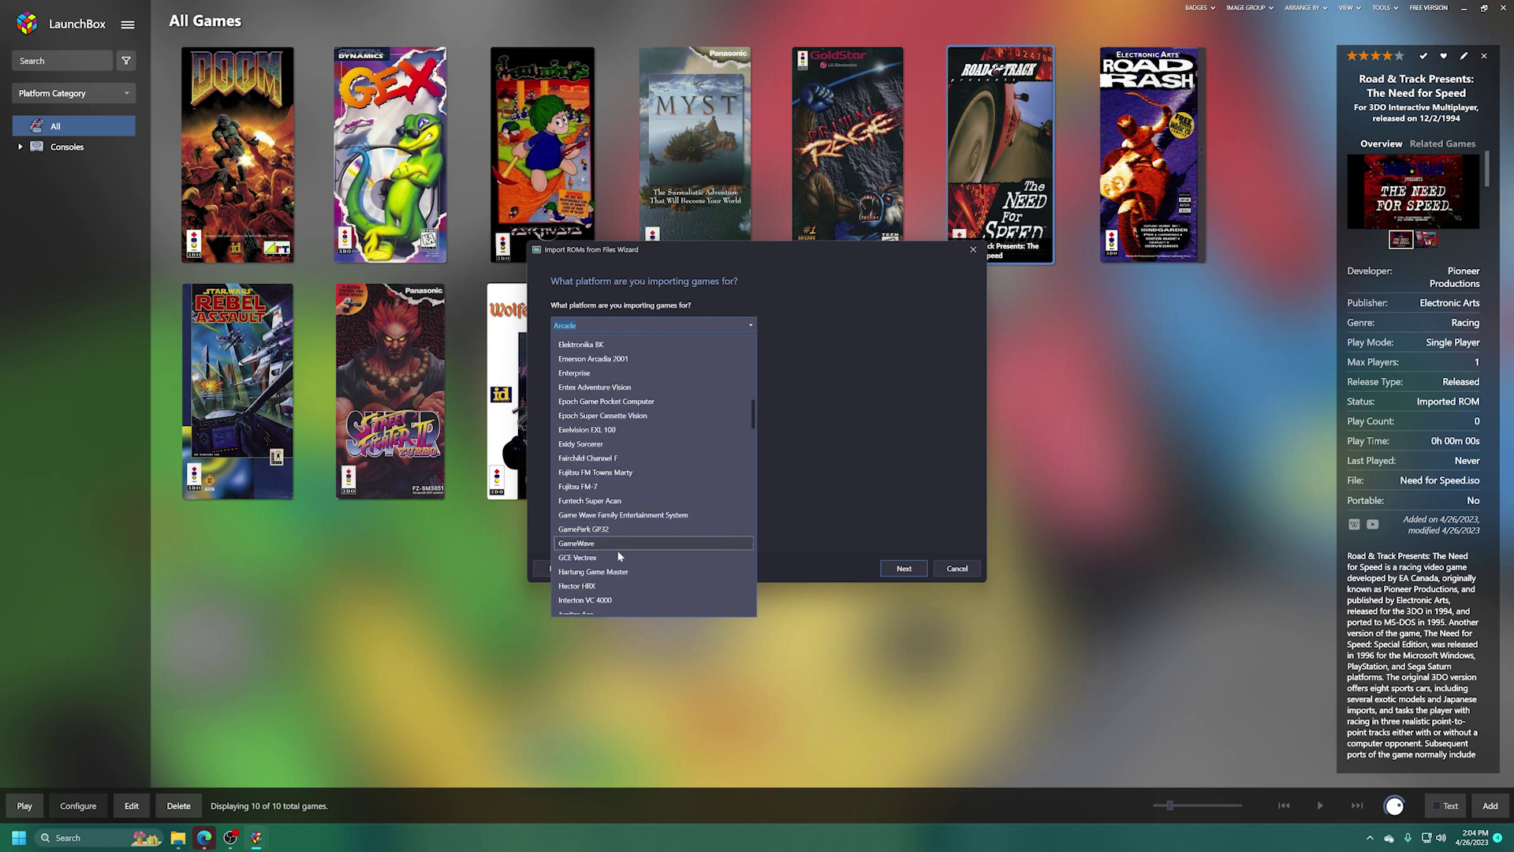
scroll(631, 473, "down", 3)
key("Escape")
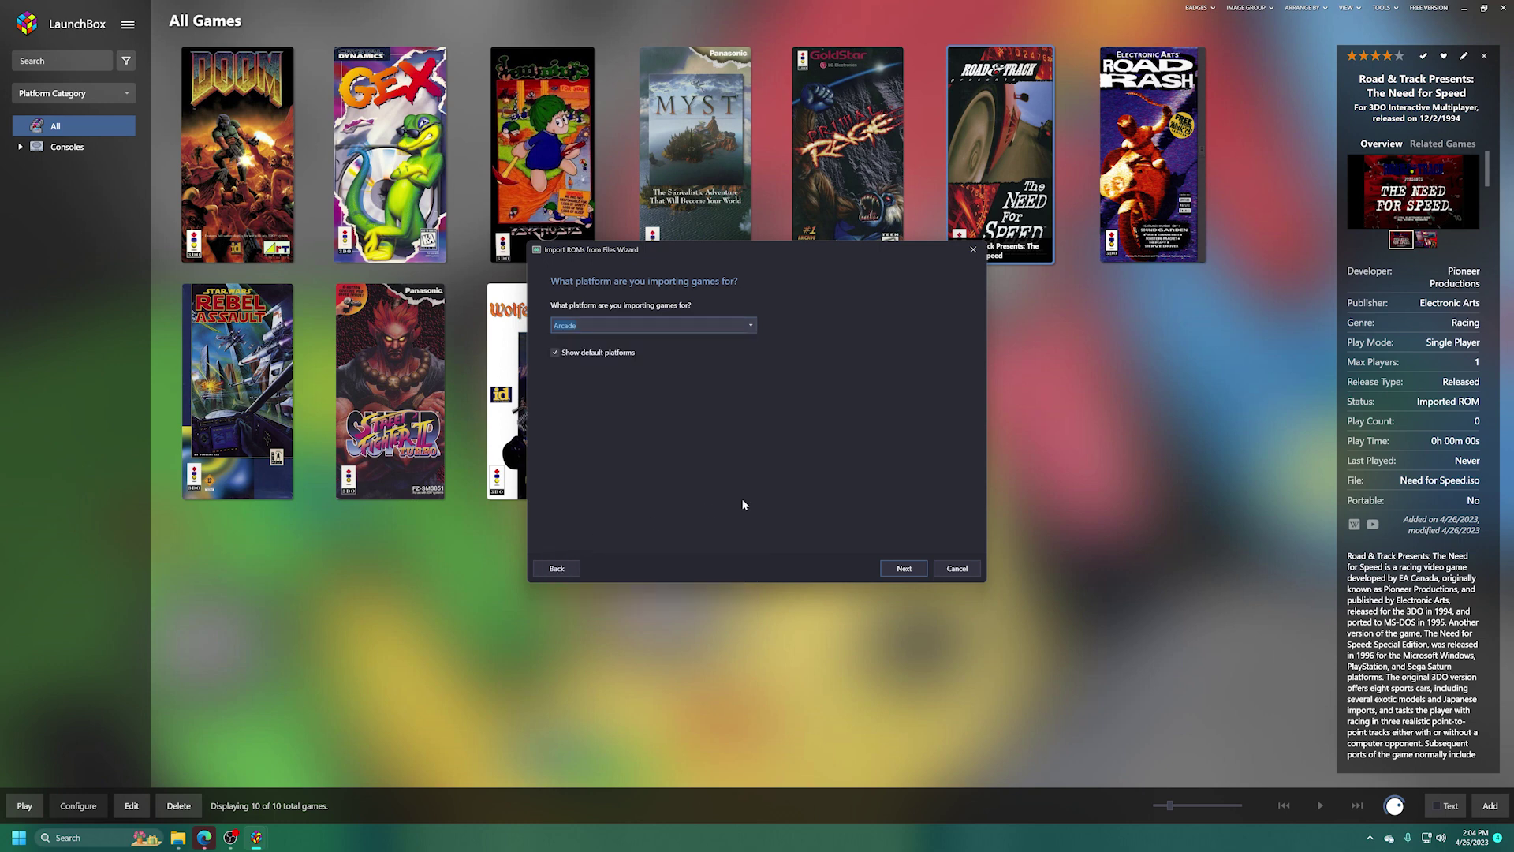
Accept Arcade as the import platform and choose the Retroarch emulator with the fbalpha_libretro core.
left_click(903, 567)
left_click(745, 330)
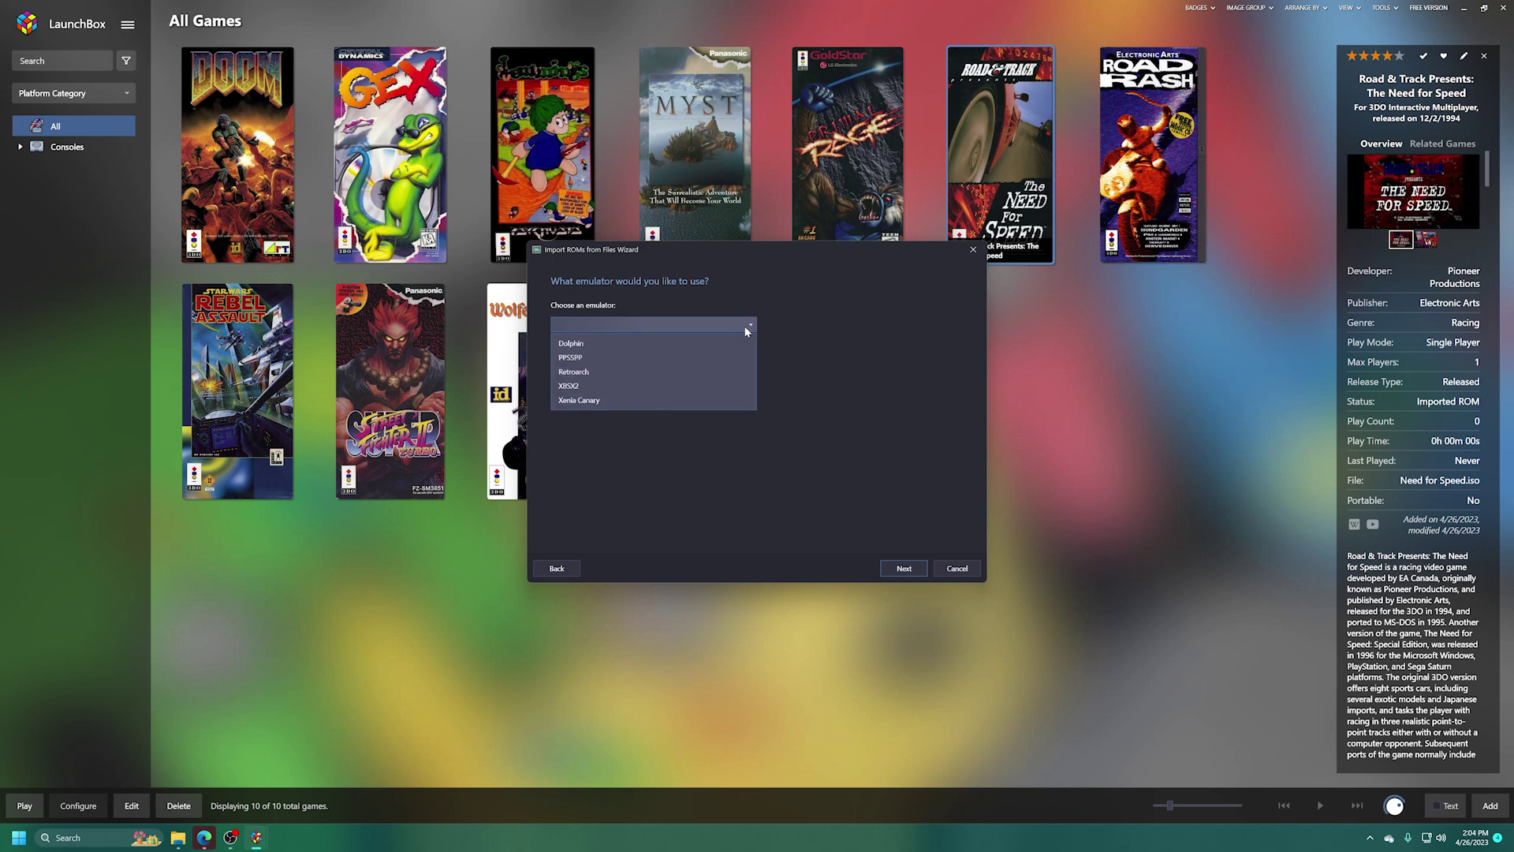
left_click(597, 372)
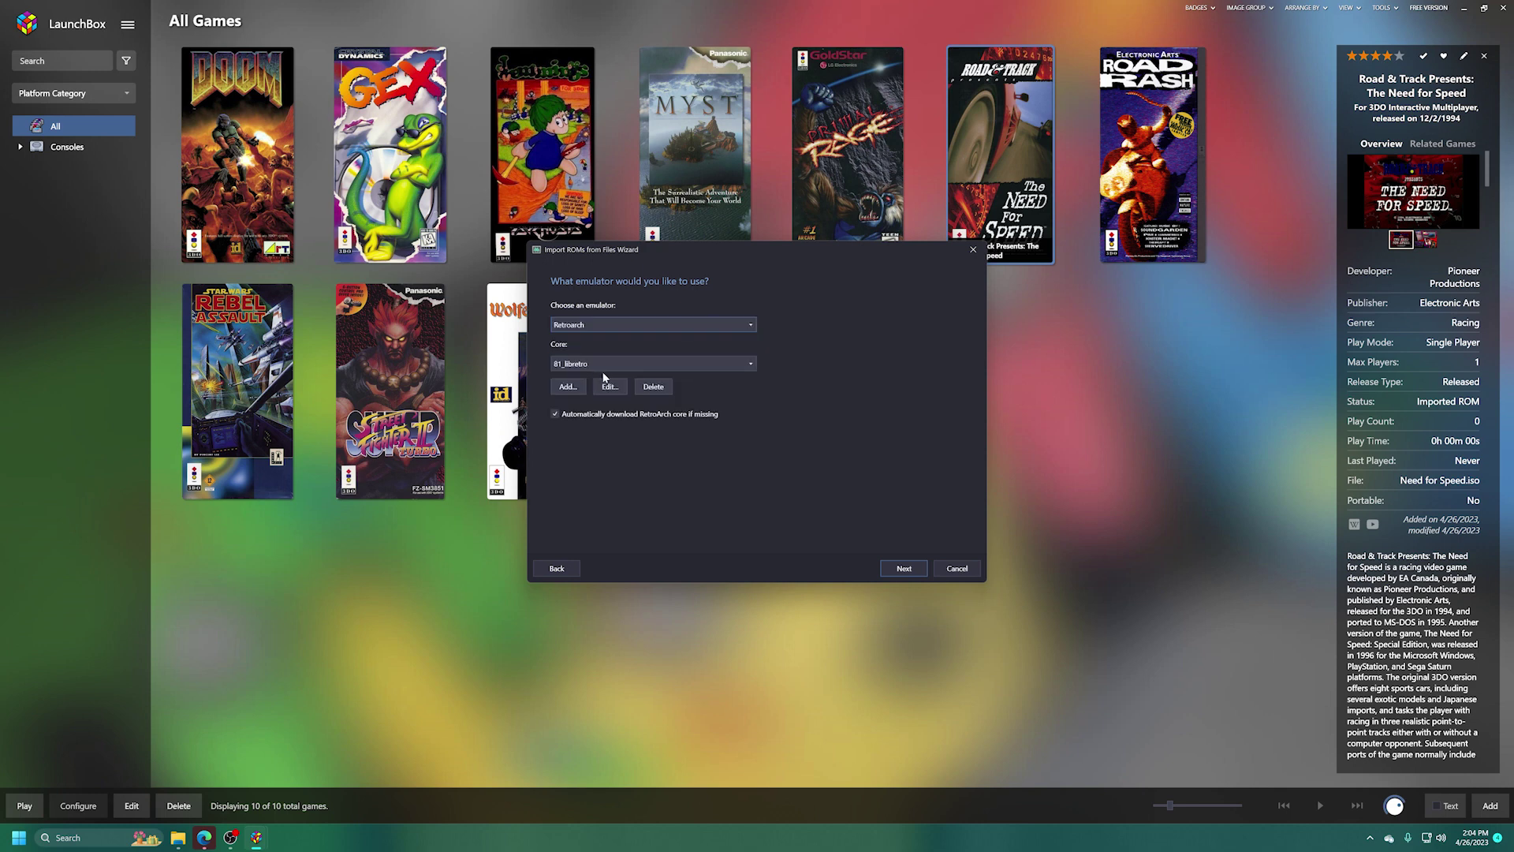
left_click(751, 364)
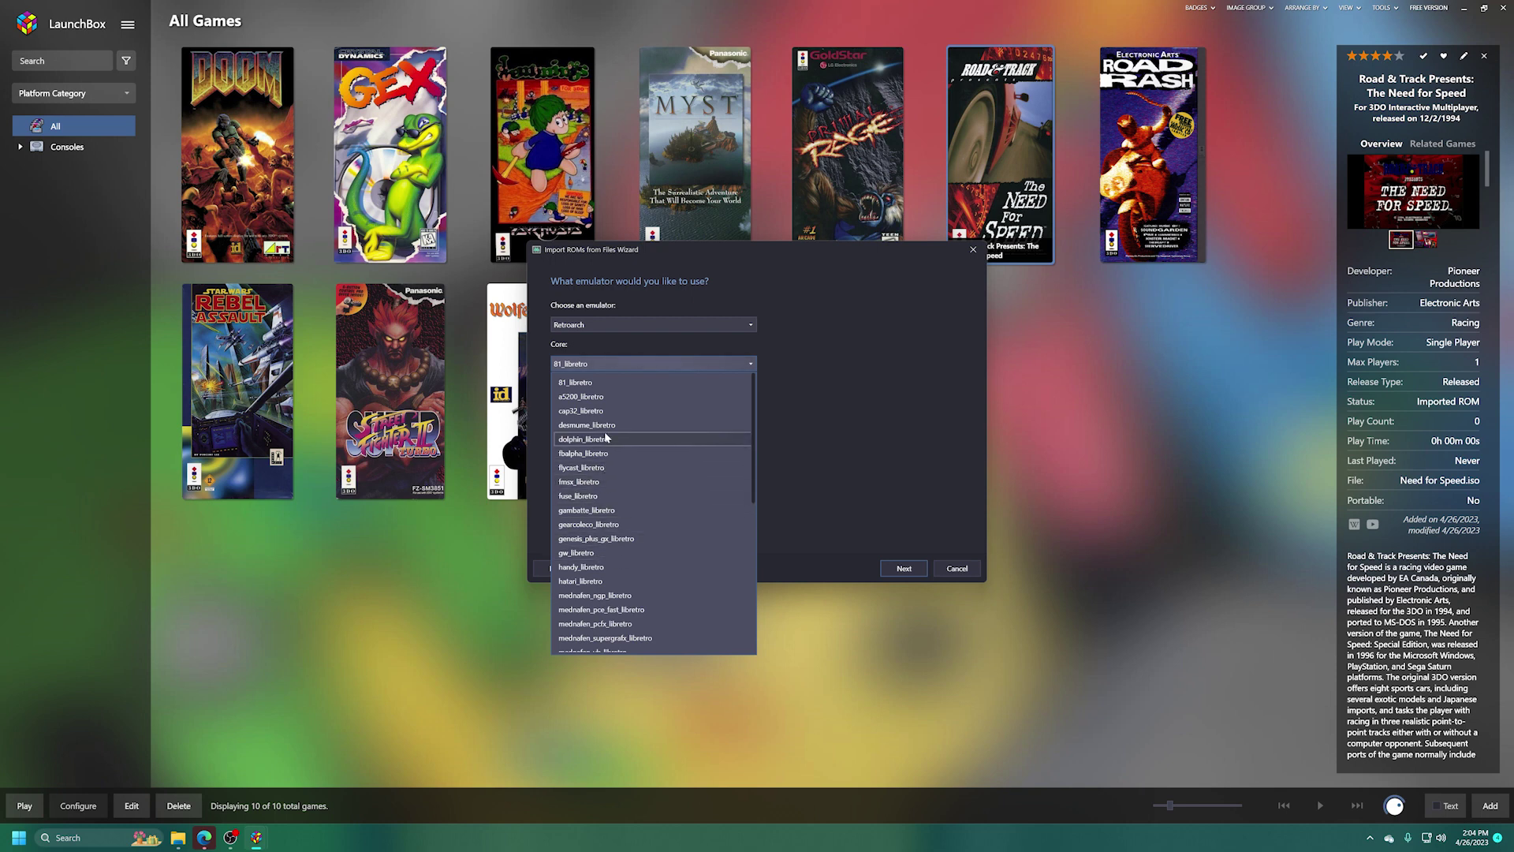
scroll(616, 469, "down", 1)
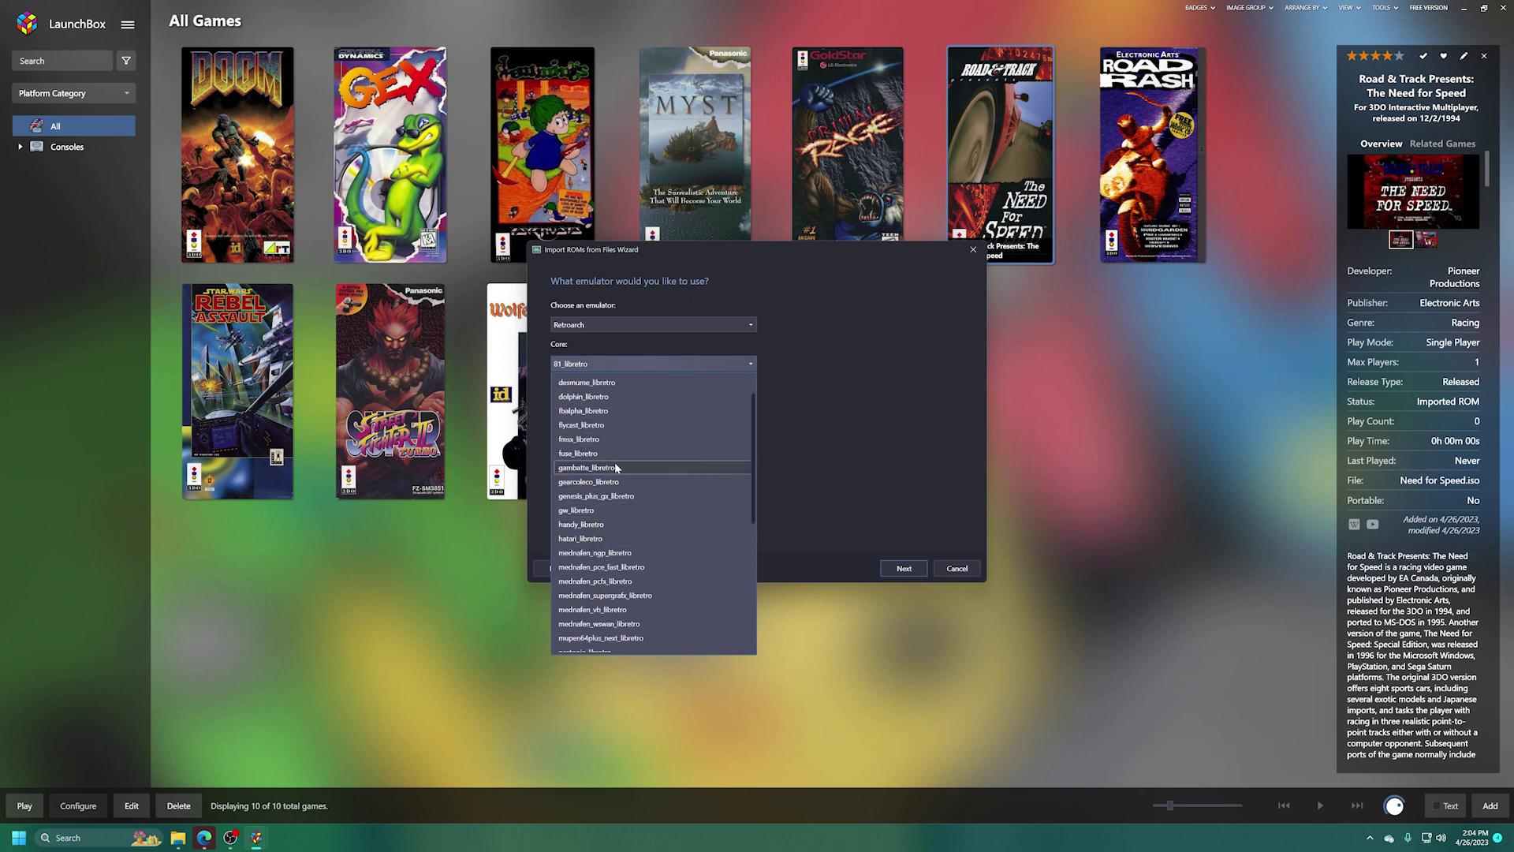
left_click(583, 411)
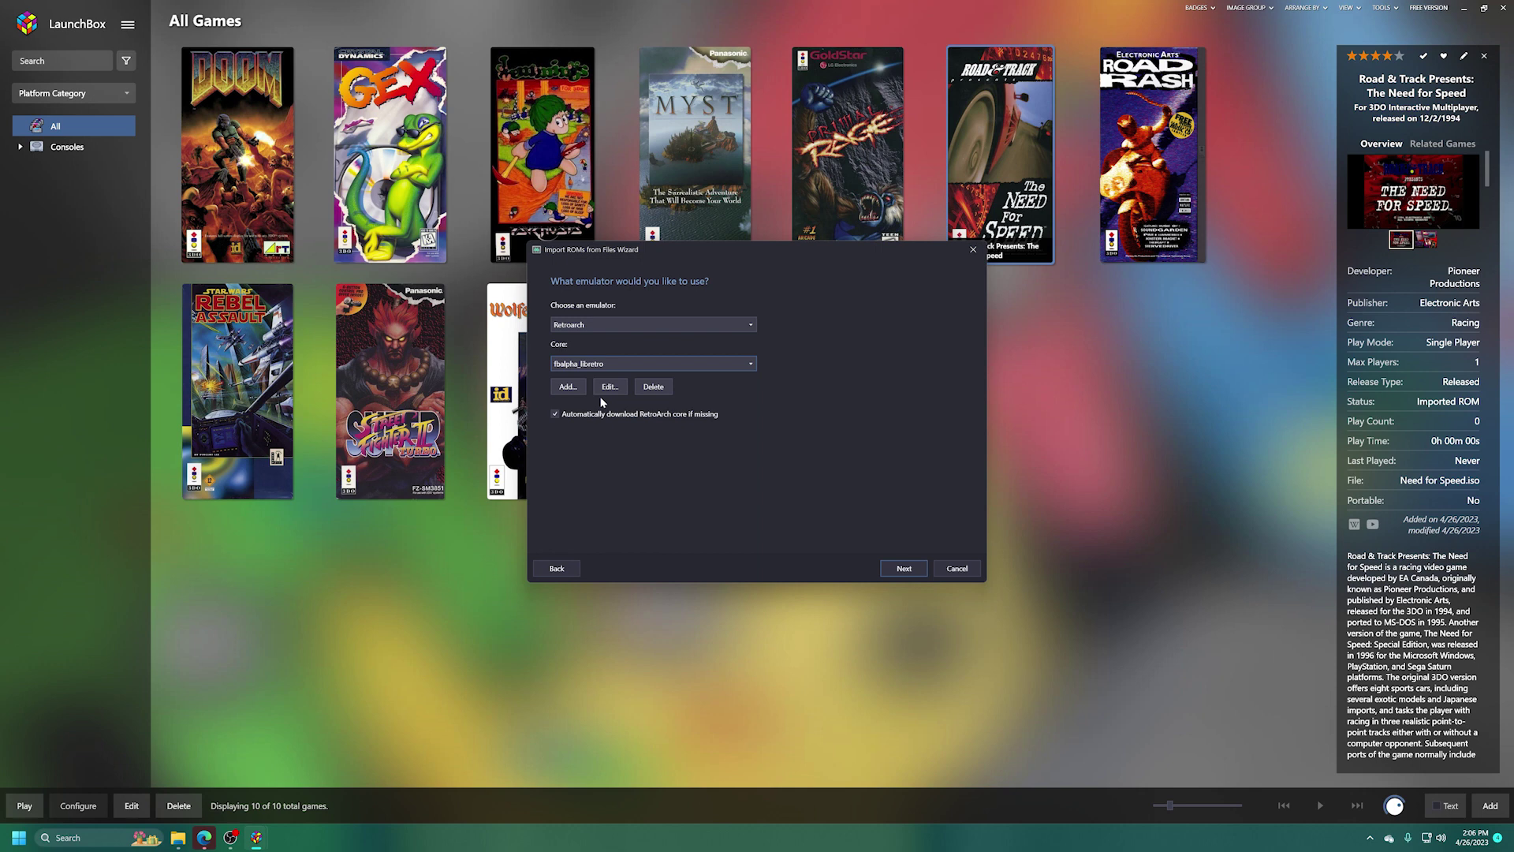
Use the ROM files in their current location and keep the local metadata database search enabled.
left_click(904, 570)
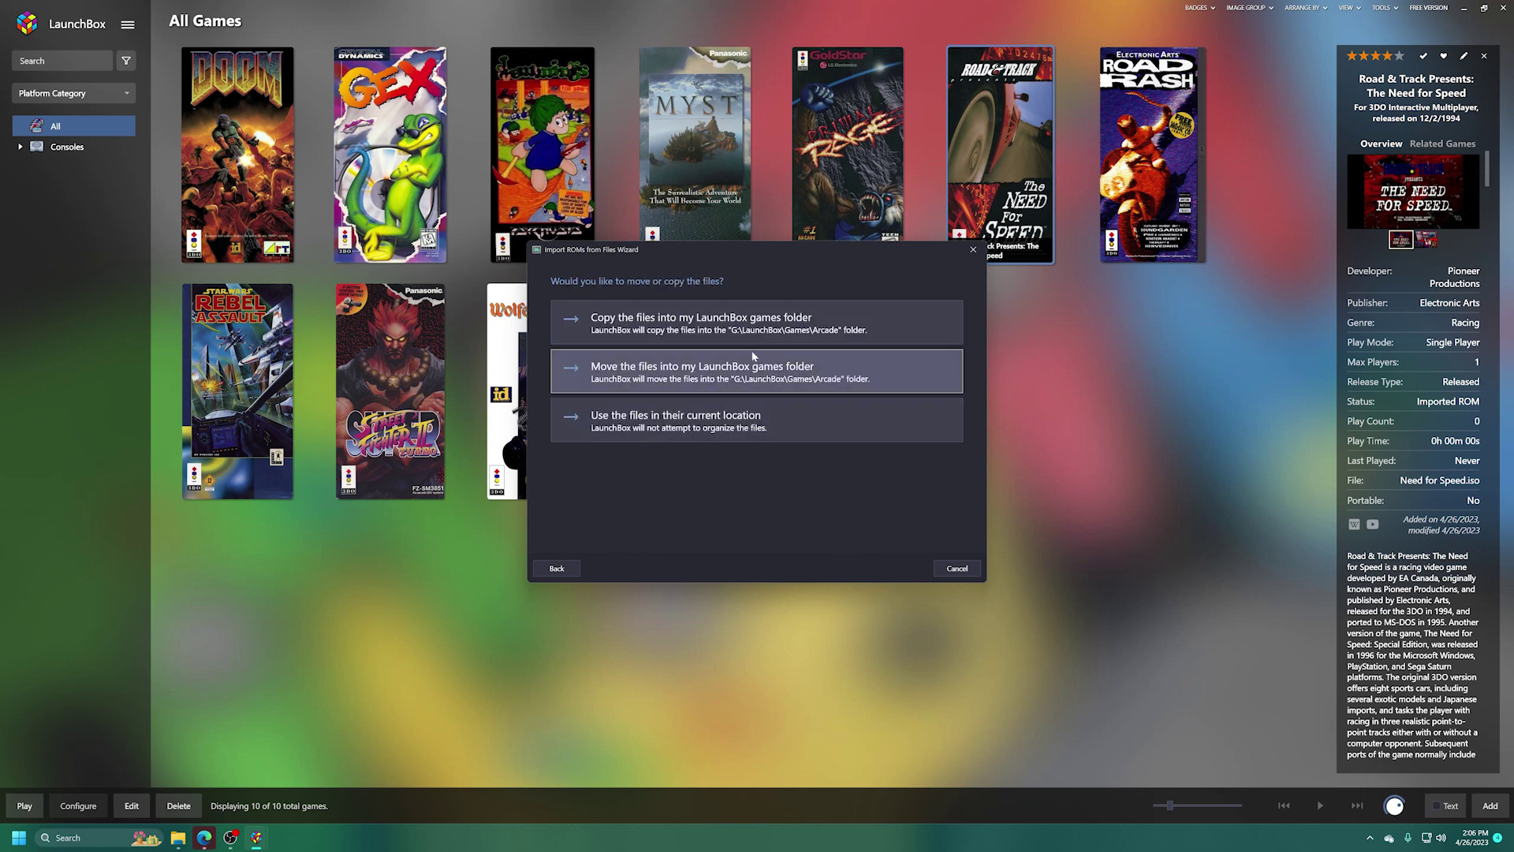
left_click(710, 429)
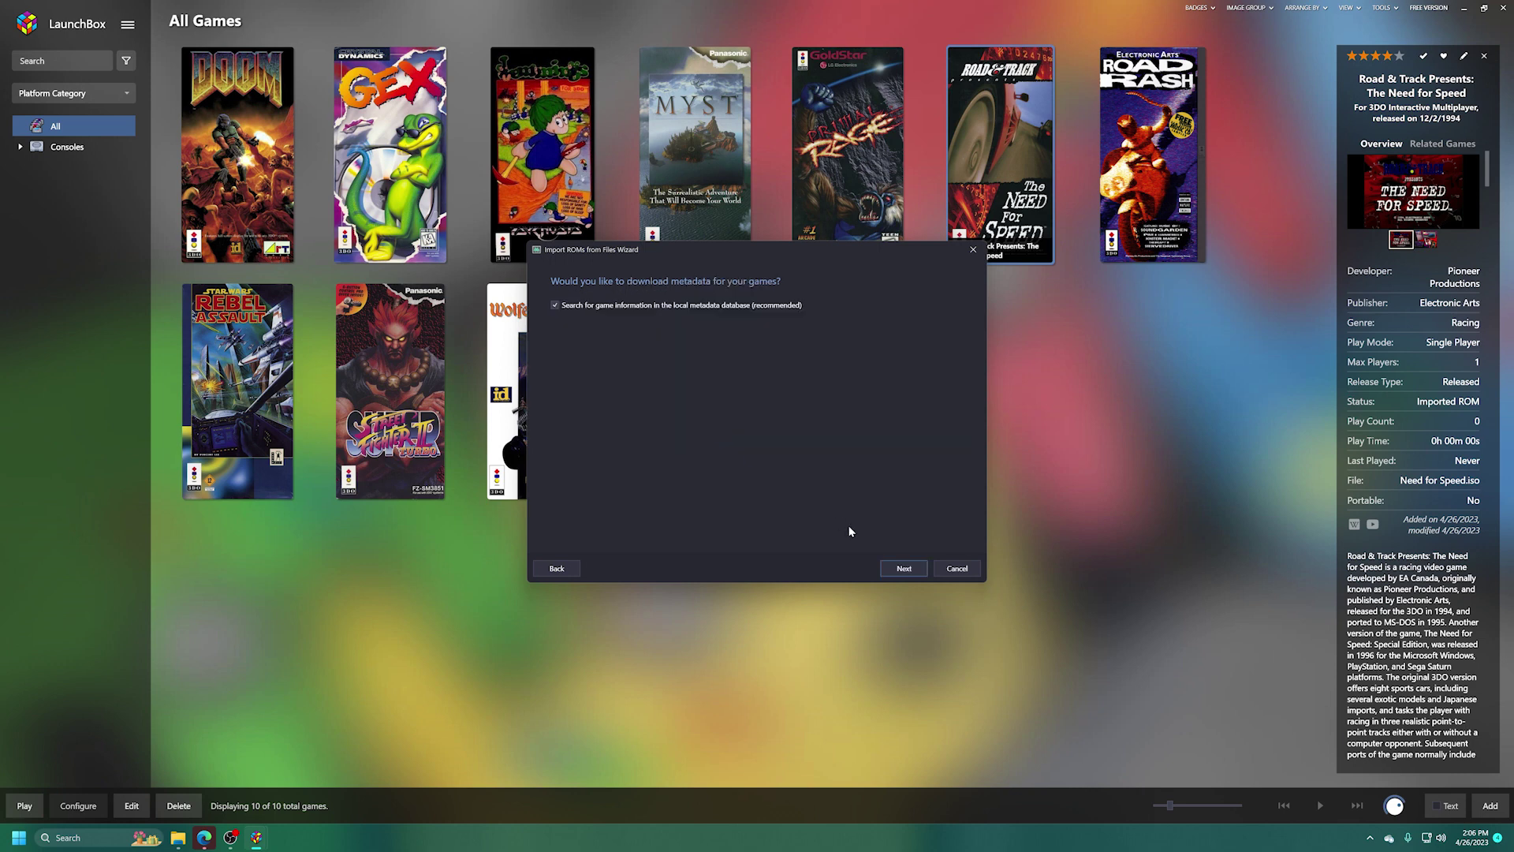
left_click(904, 569)
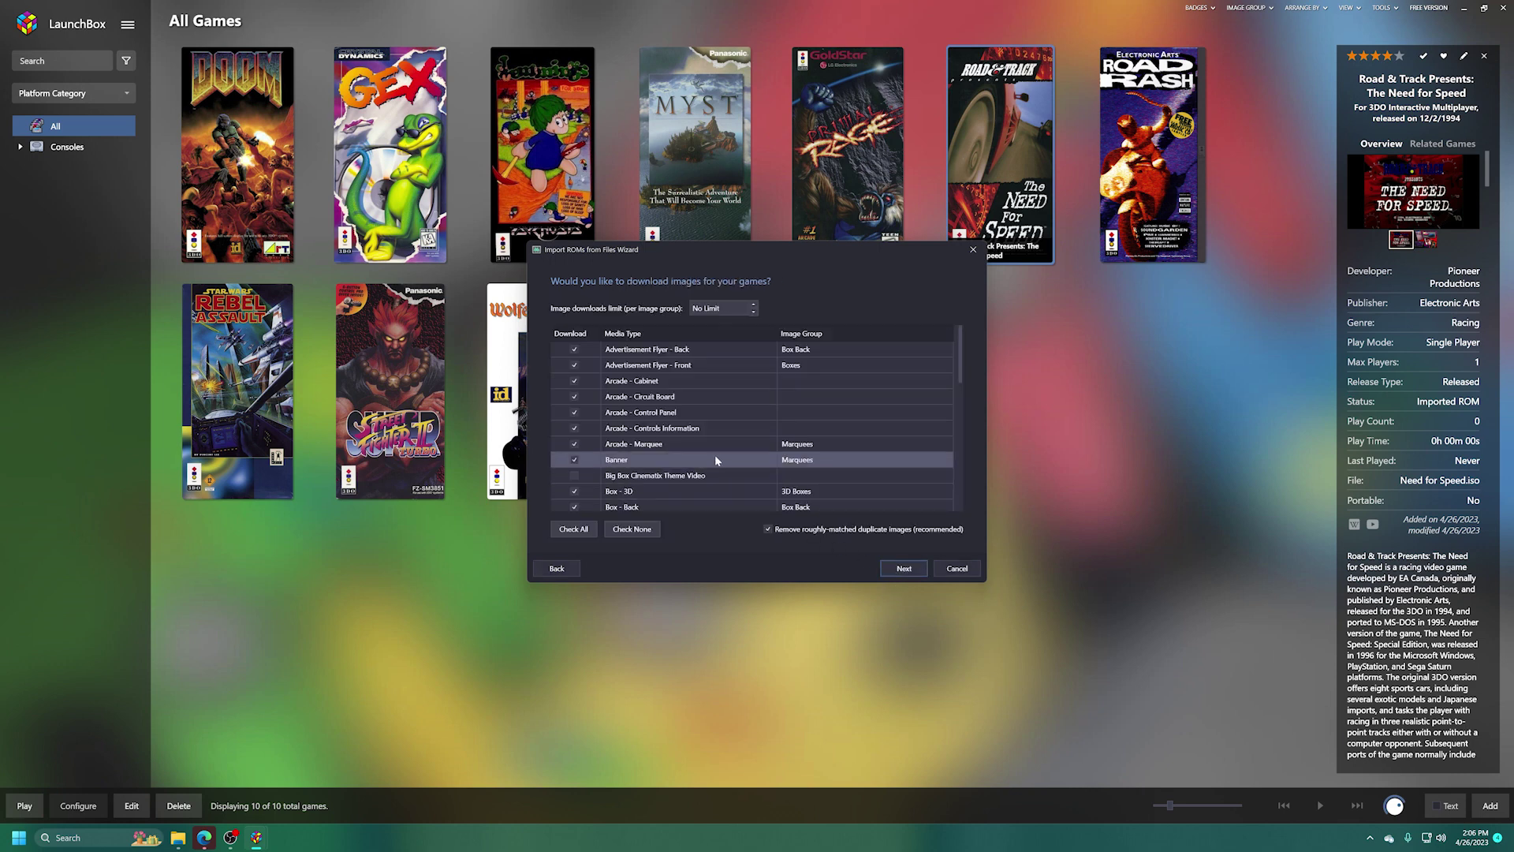
Clear all media types for the image download and select Box - 3D and Box - Front.
left_click(632, 529)
scroll(573, 463, "down", 1)
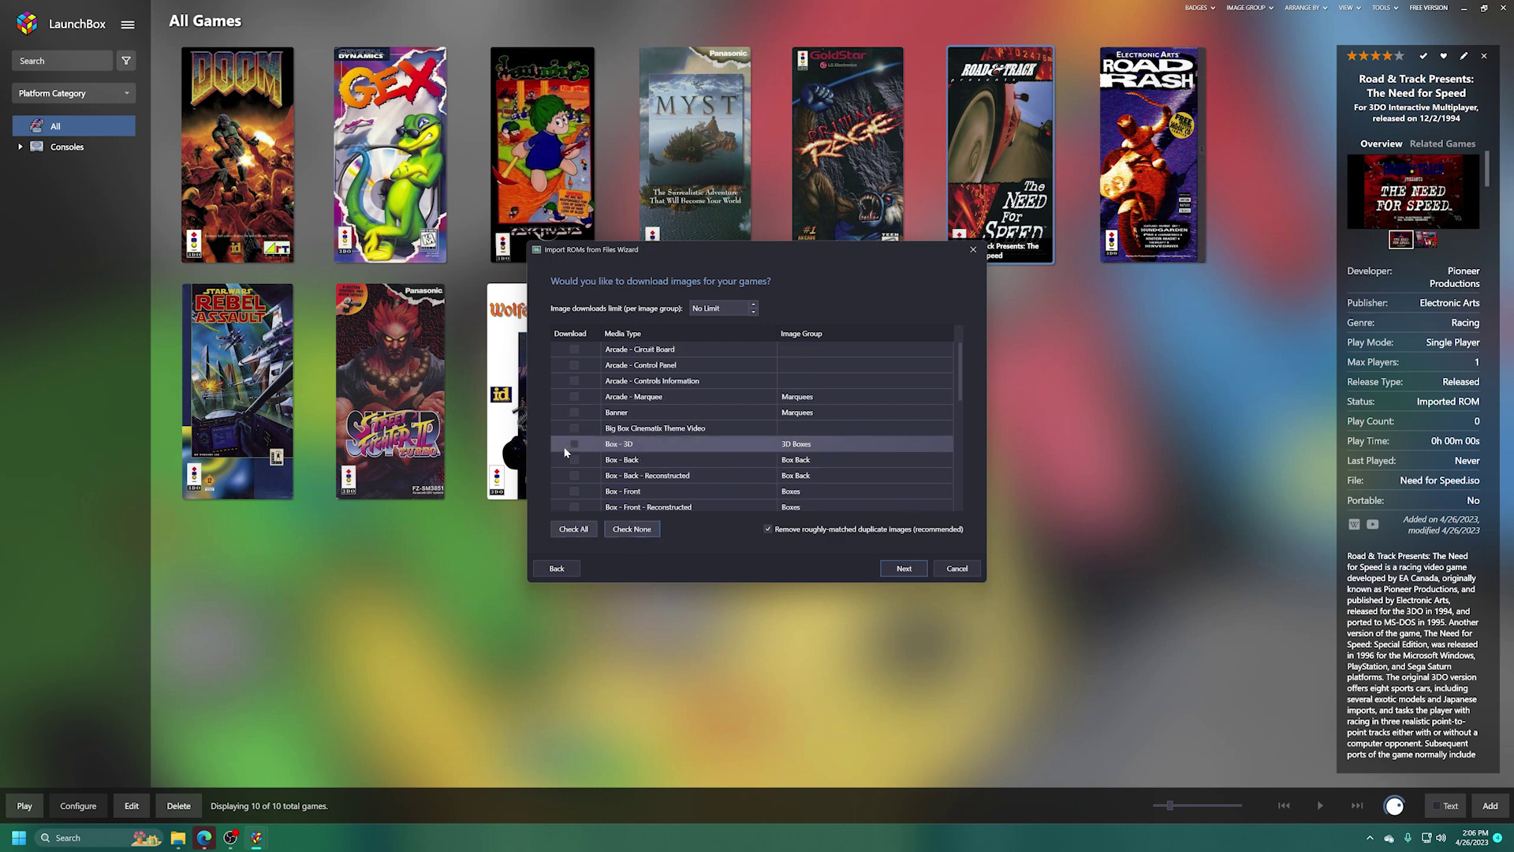
left_click(574, 443)
scroll(568, 418, "down", 2)
left_click(564, 392)
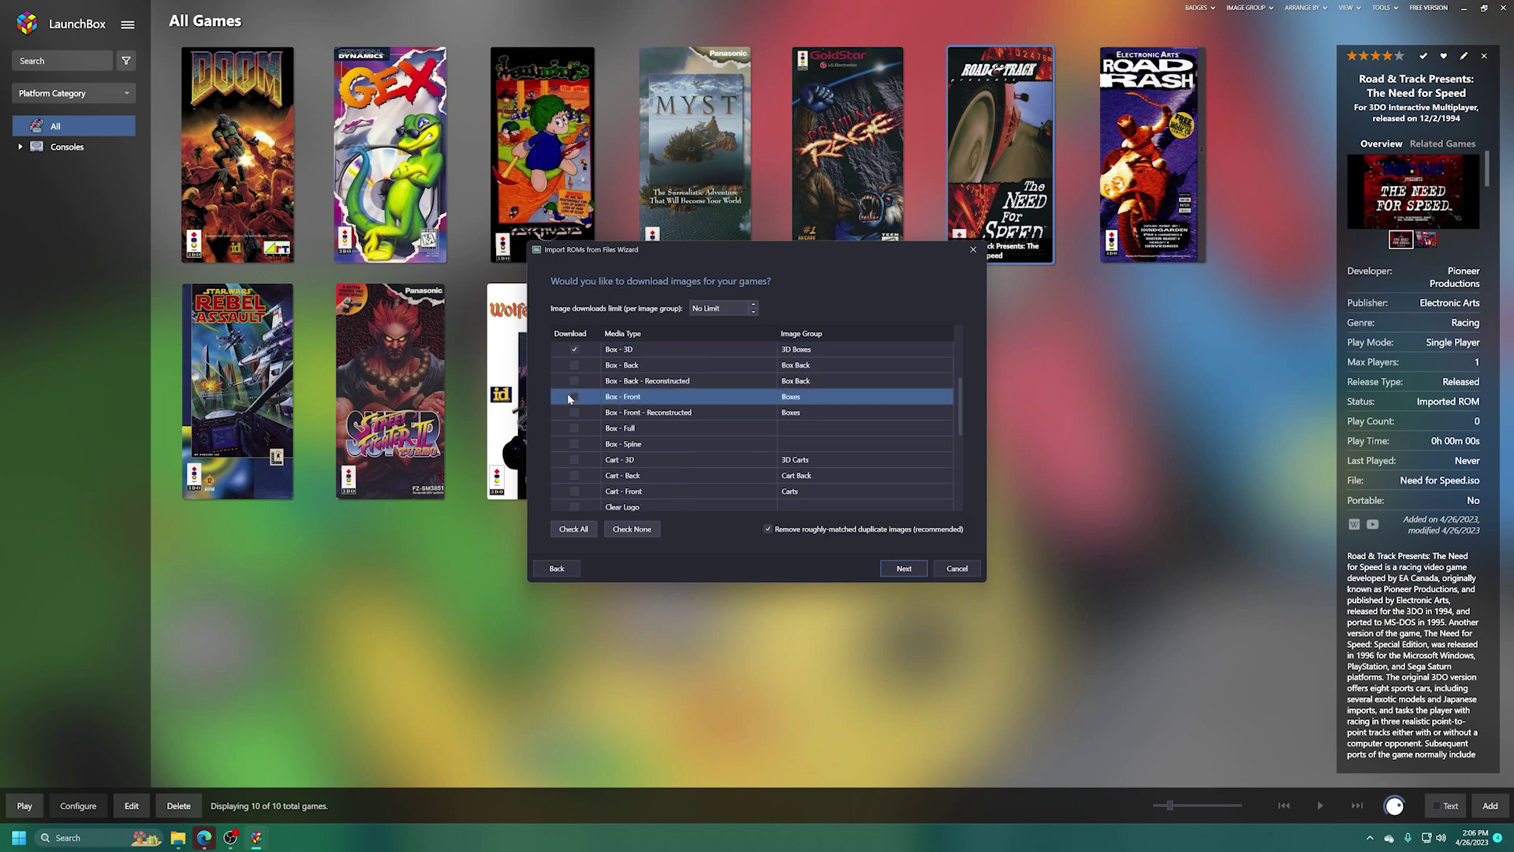
Add Cart - Front, Clear Logo, Disc and Fanart - Background to the image download.
left_click(570, 490)
left_click(574, 491)
left_click(574, 507)
left_click(574, 505)
left_click(574, 491)
left_click(574, 475)
left_click(574, 474)
scroll(572, 467, "down", 1)
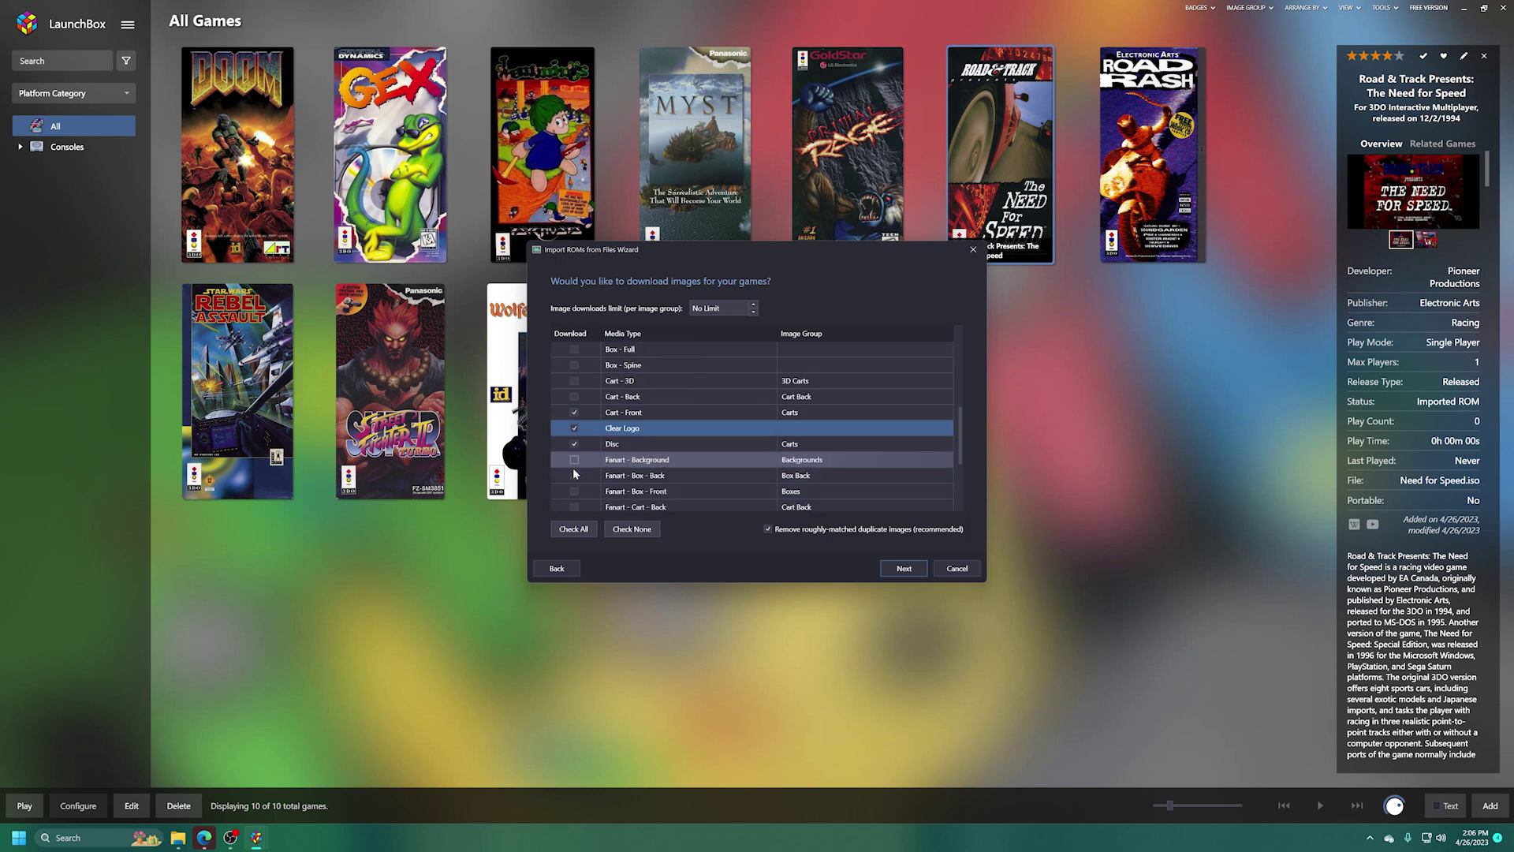
left_click(573, 461)
Include the Game Select, Game Title and Gameplay screenshots, and accept the image download selection.
scroll(576, 454, "down", 3)
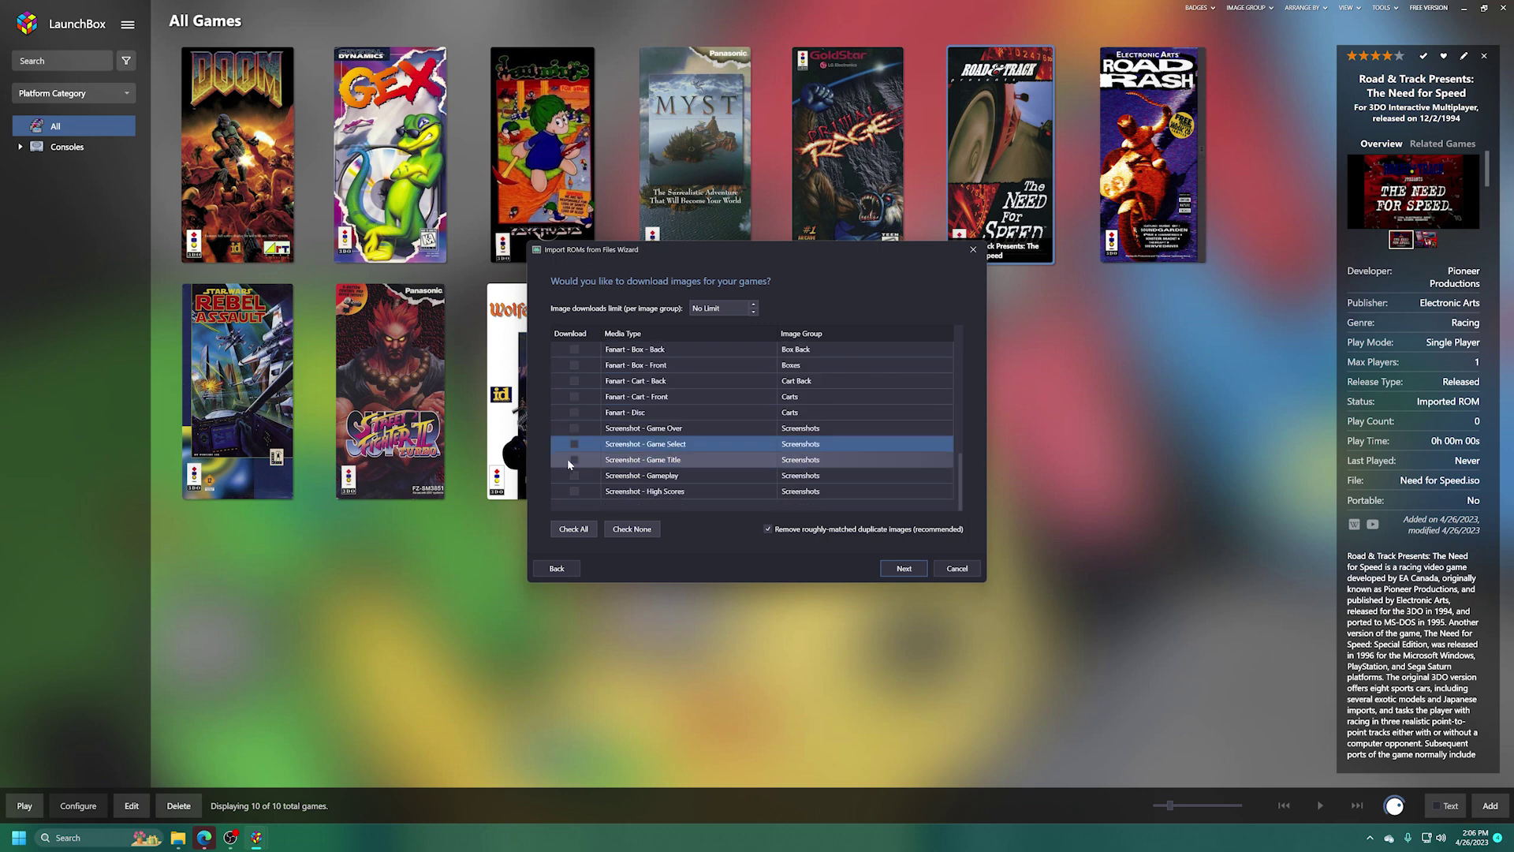
left_click(573, 447)
left_click(573, 459)
left_click(575, 475)
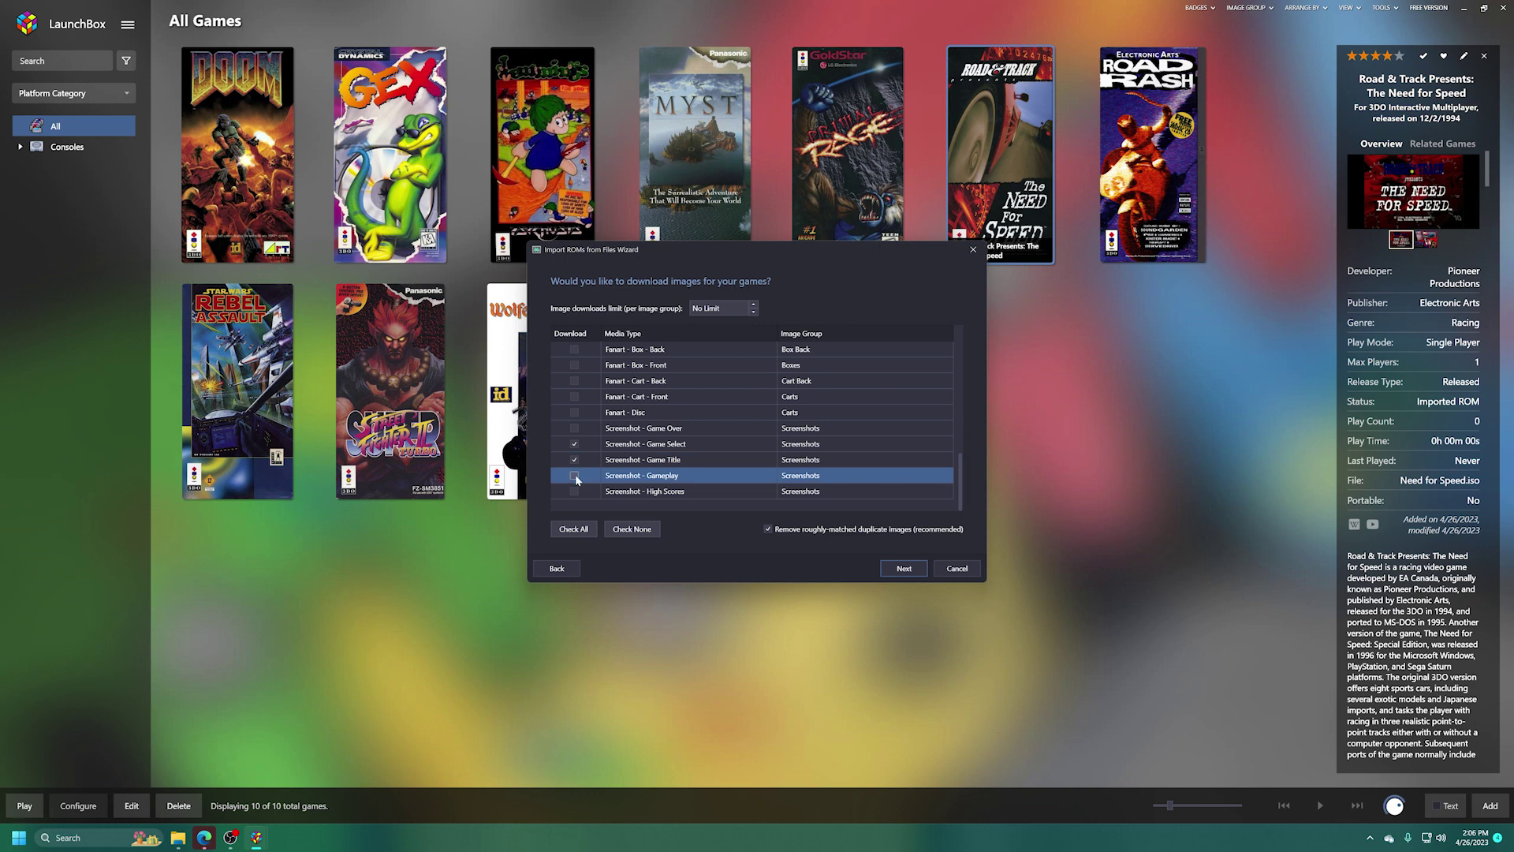
left_click(904, 570)
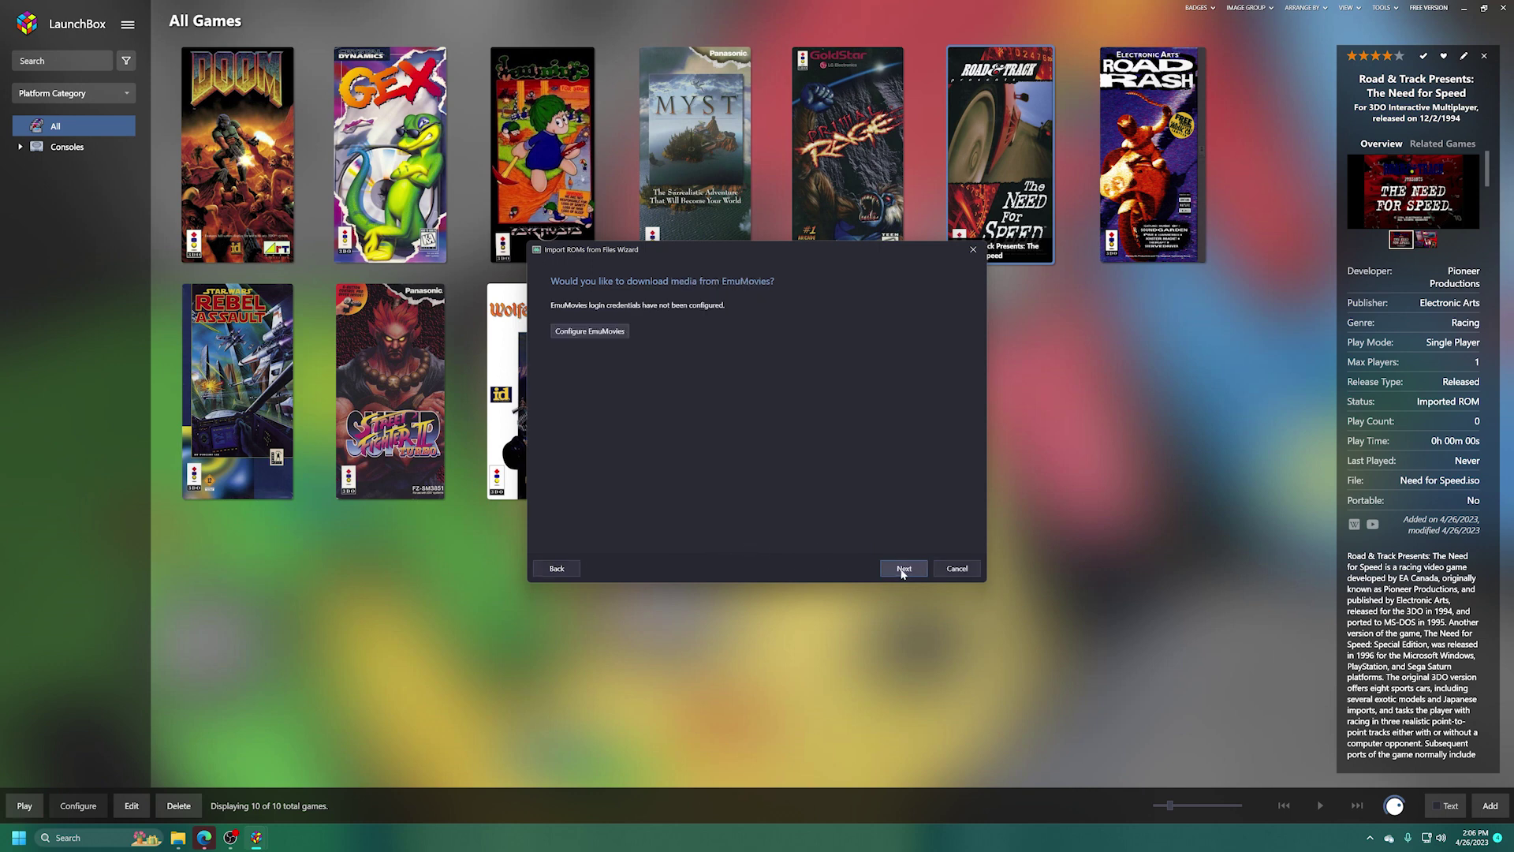
Continue without EmuMovies media, accept the remaining import options, and finish importing the listed arcade games.
left_click(904, 569)
left_click(903, 570)
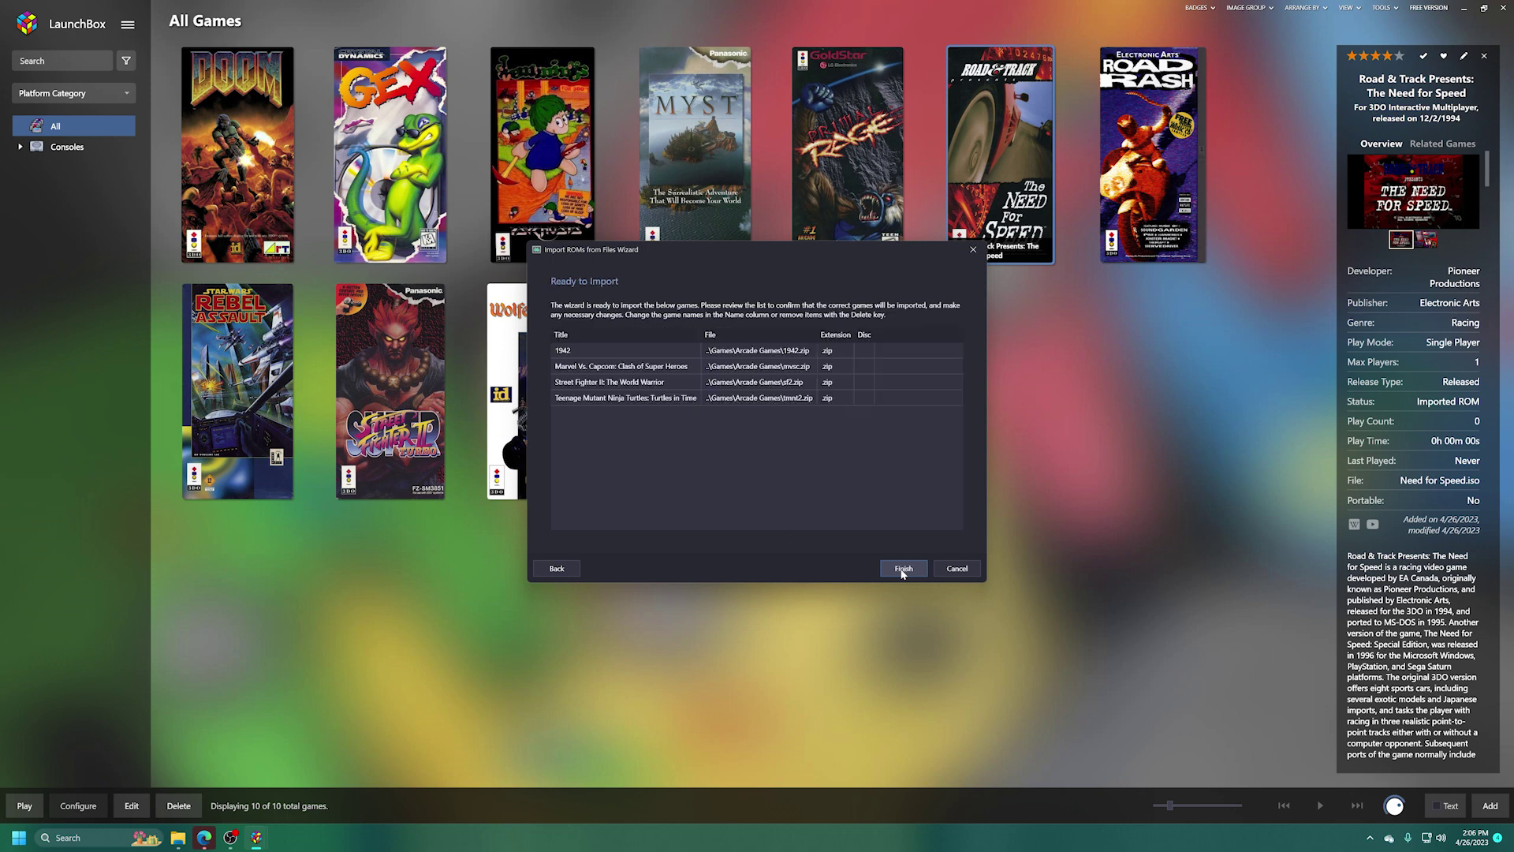
left_click(903, 568)
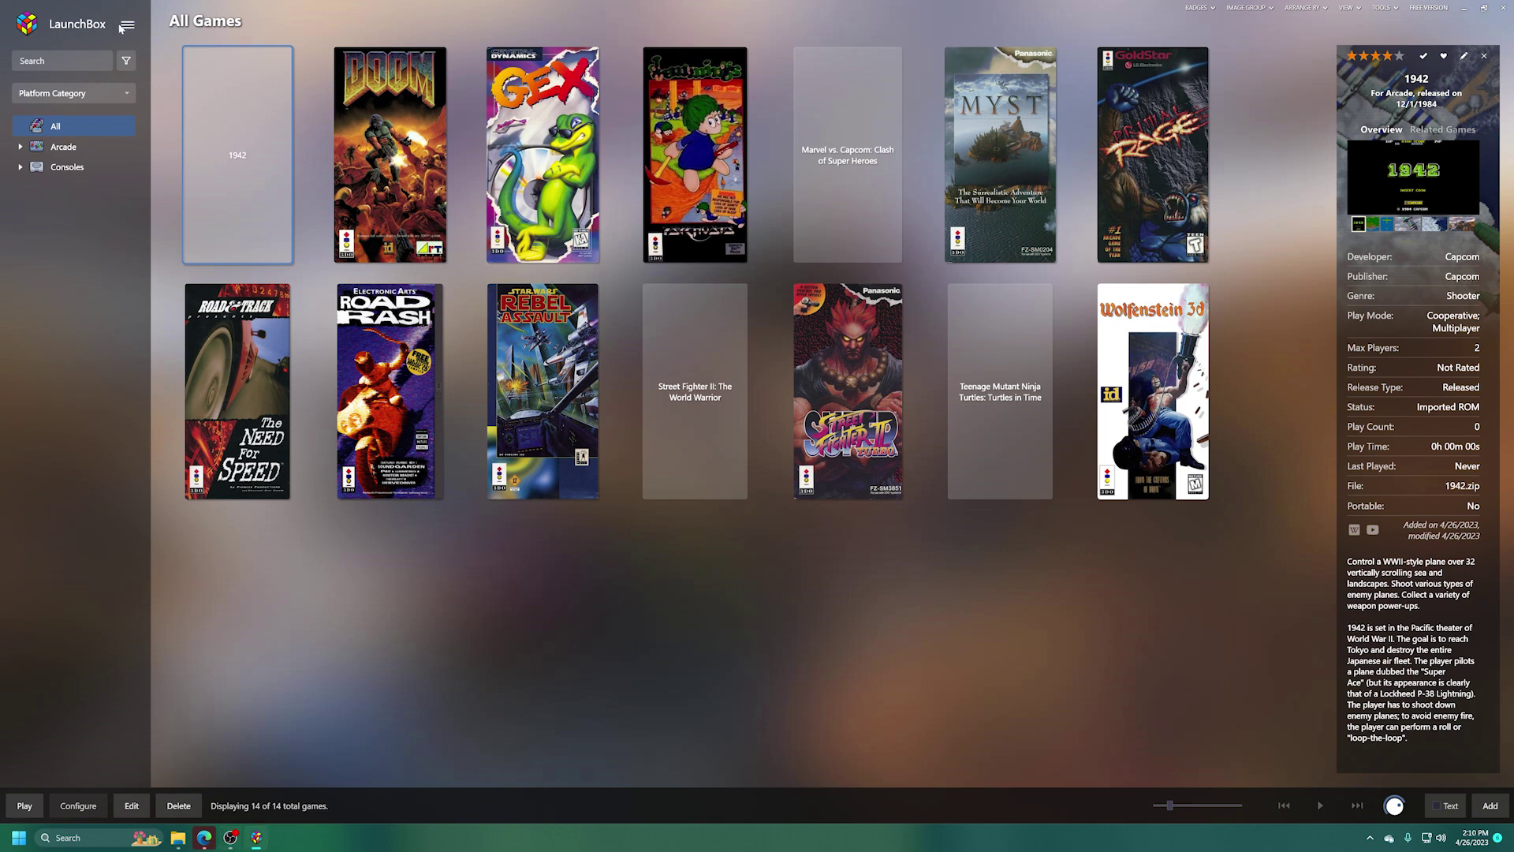
Open the arcade game 1942 for editing its metadata and media.
right_click(228, 136)
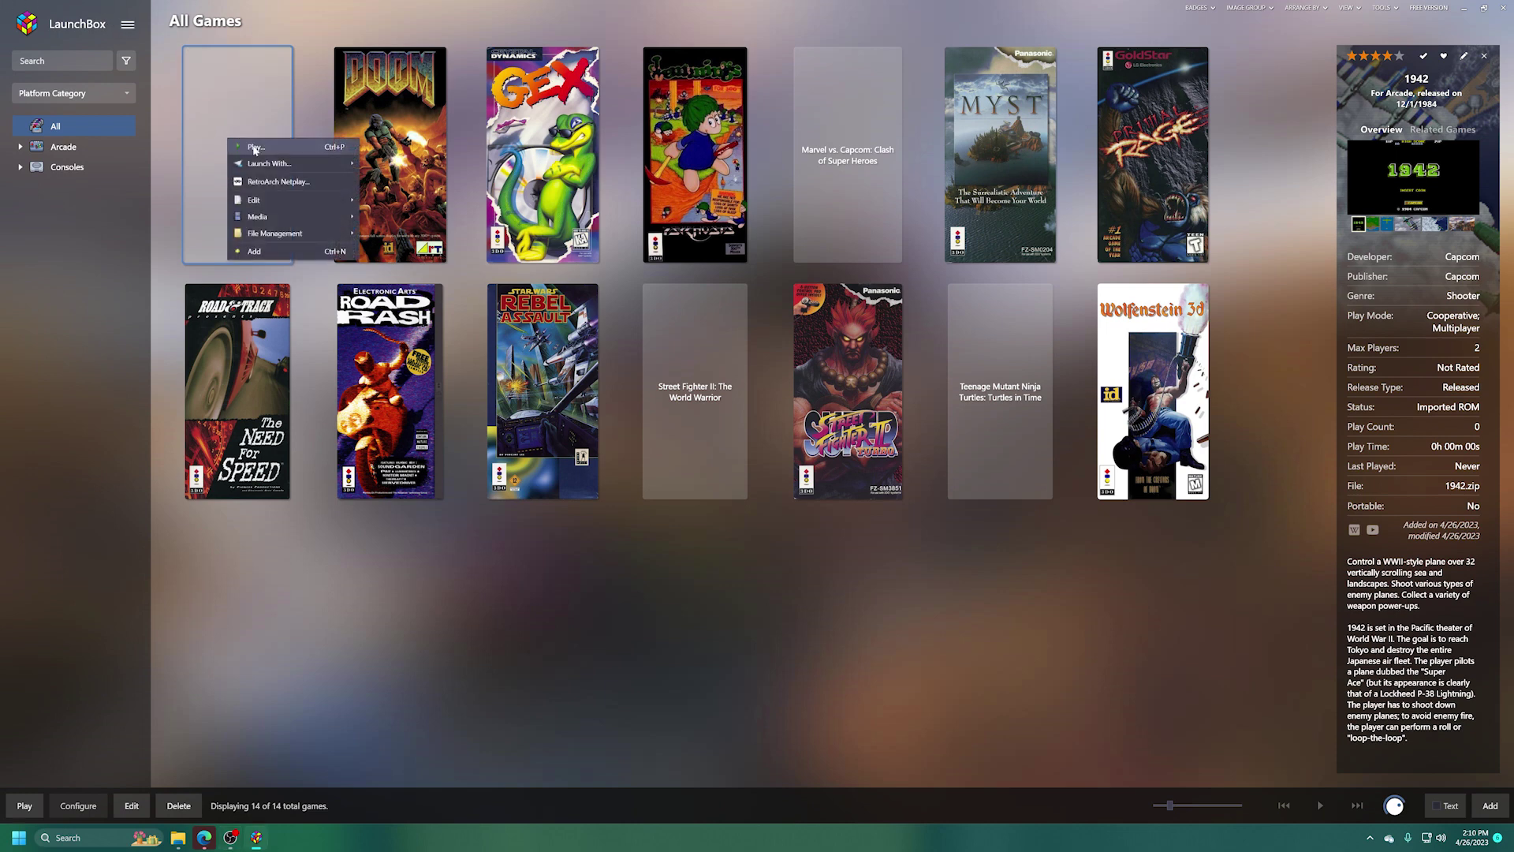
mouse_move(286, 198)
left_click(386, 200)
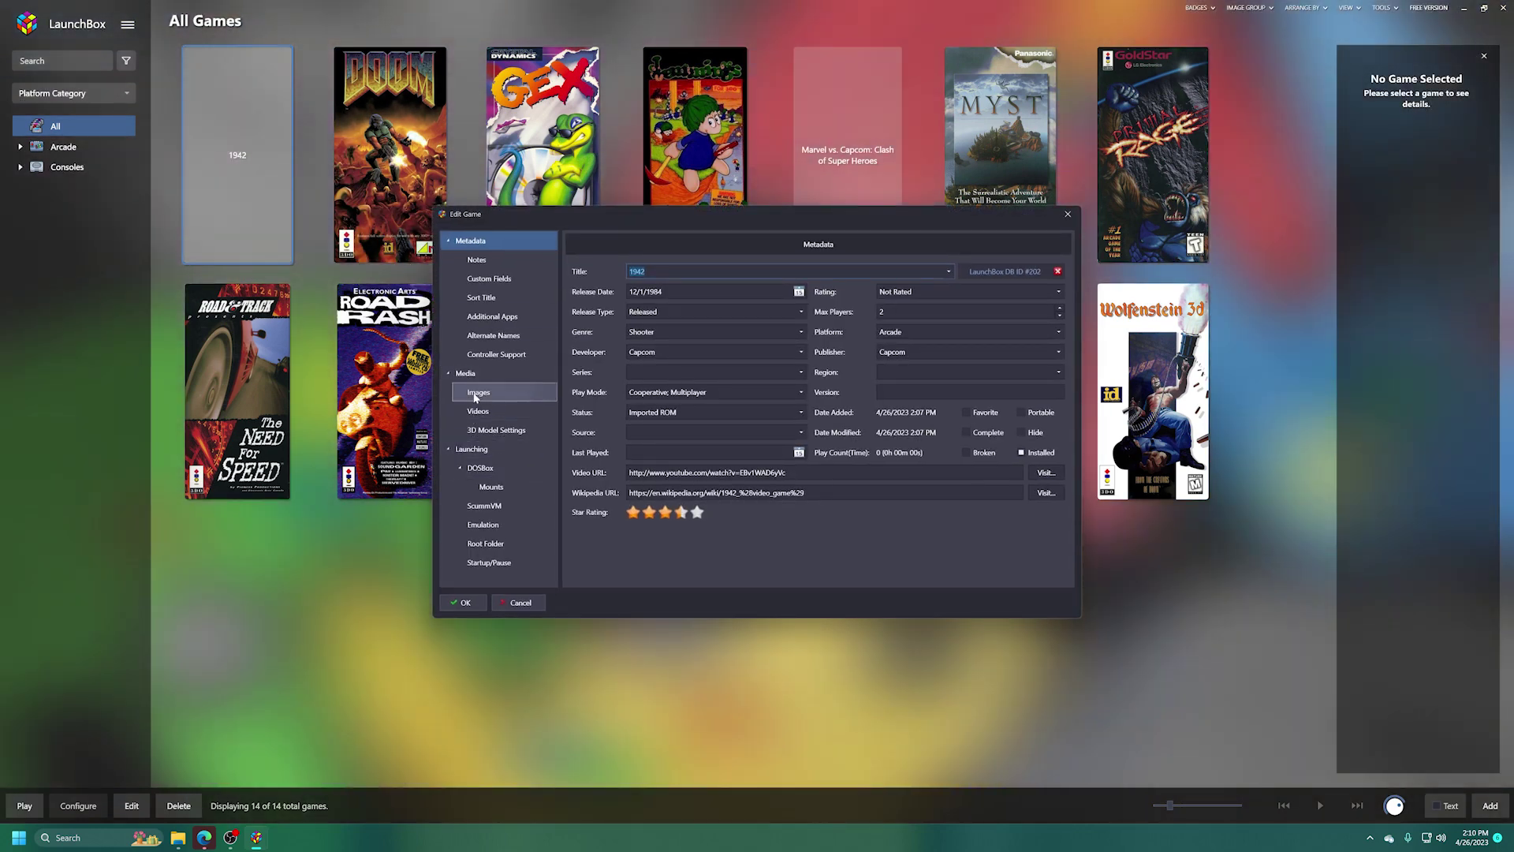
Look through all the downloaded images of the arcade game 1942, and close its editor.
left_click(477, 394)
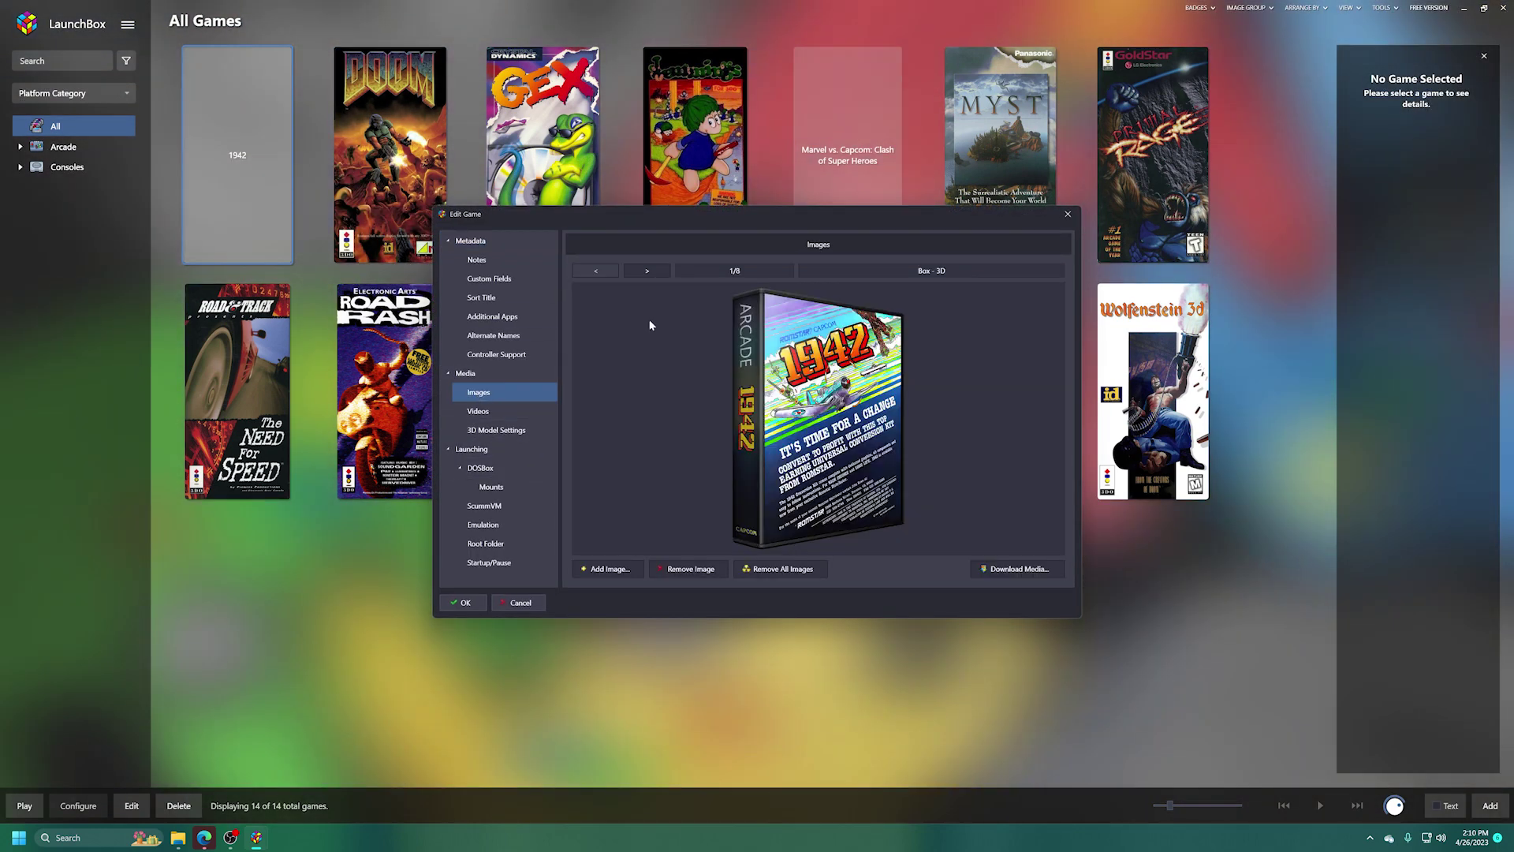
left_click(648, 271)
left_click(648, 271)
left_click(648, 271)
left_click(654, 273)
left_click(653, 273)
left_click(654, 273)
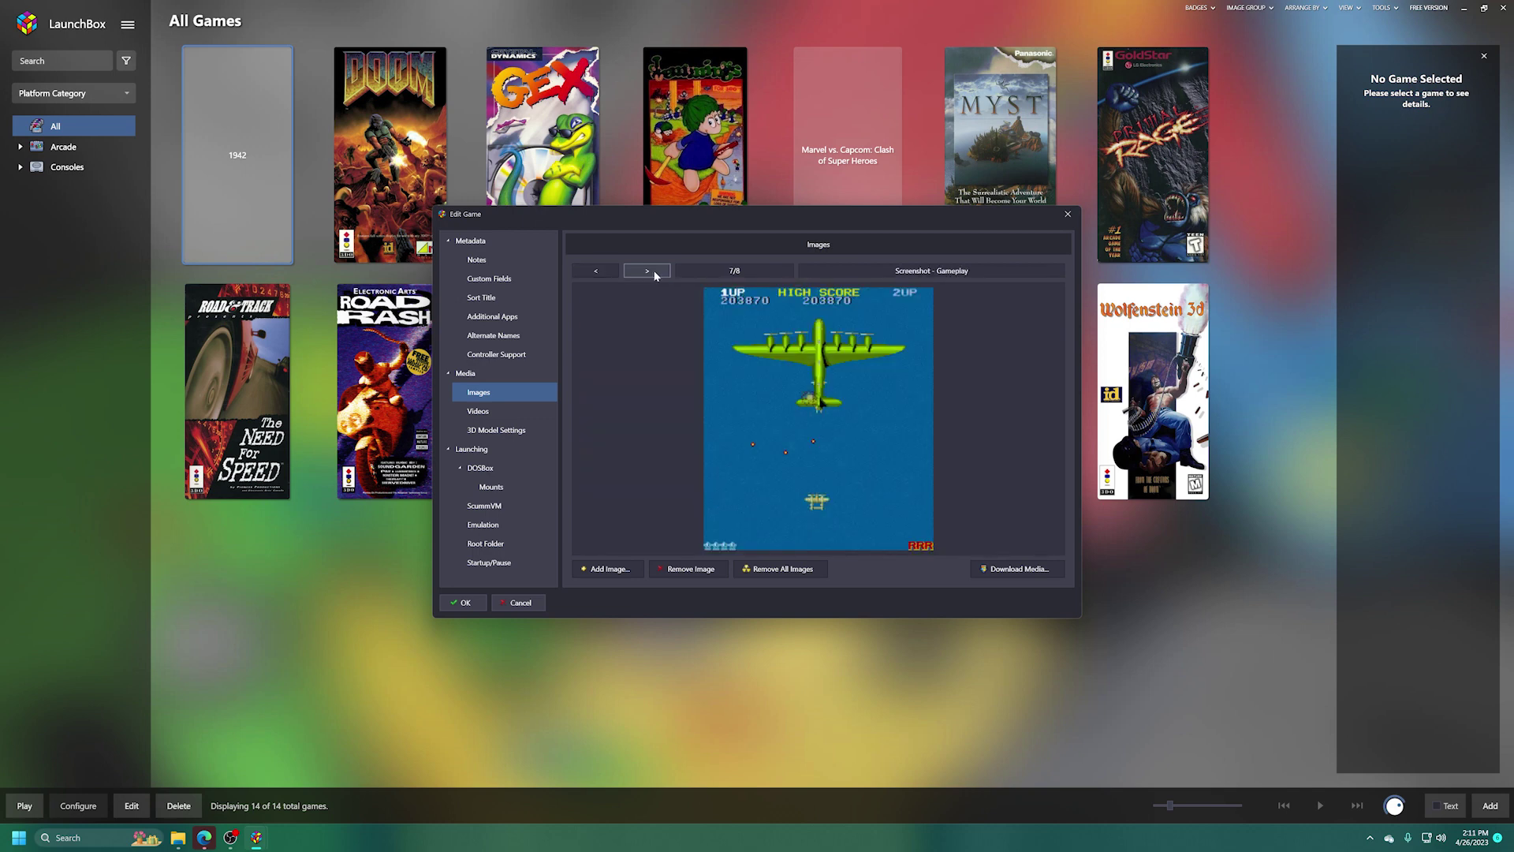
left_click(654, 273)
left_click(609, 271)
left_click(609, 271)
left_click(608, 271)
left_click(609, 270)
left_click(609, 271)
left_click(609, 270)
left_click(609, 271)
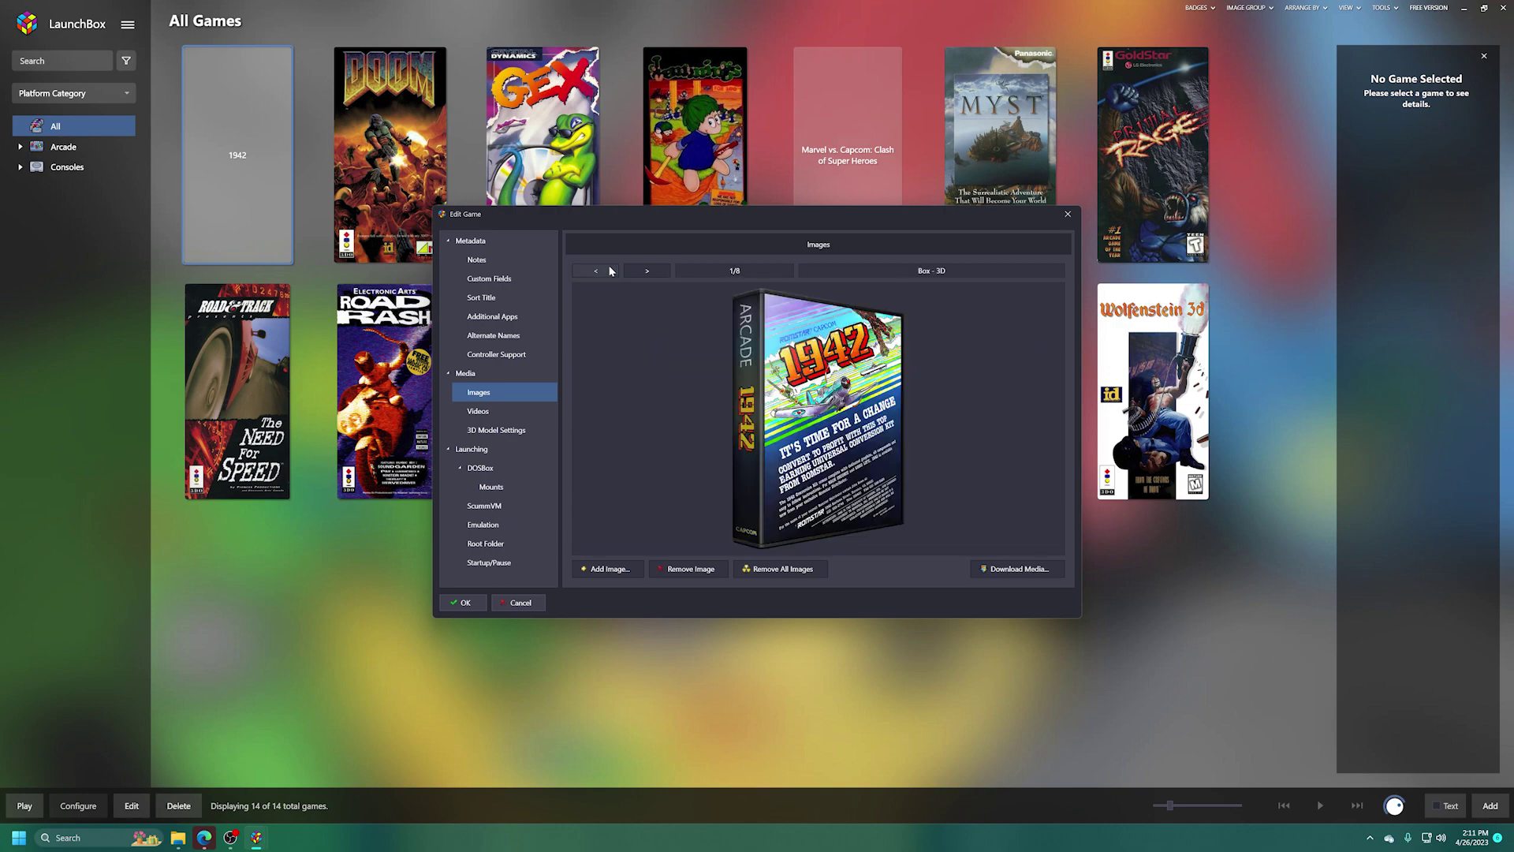
left_click(1068, 213)
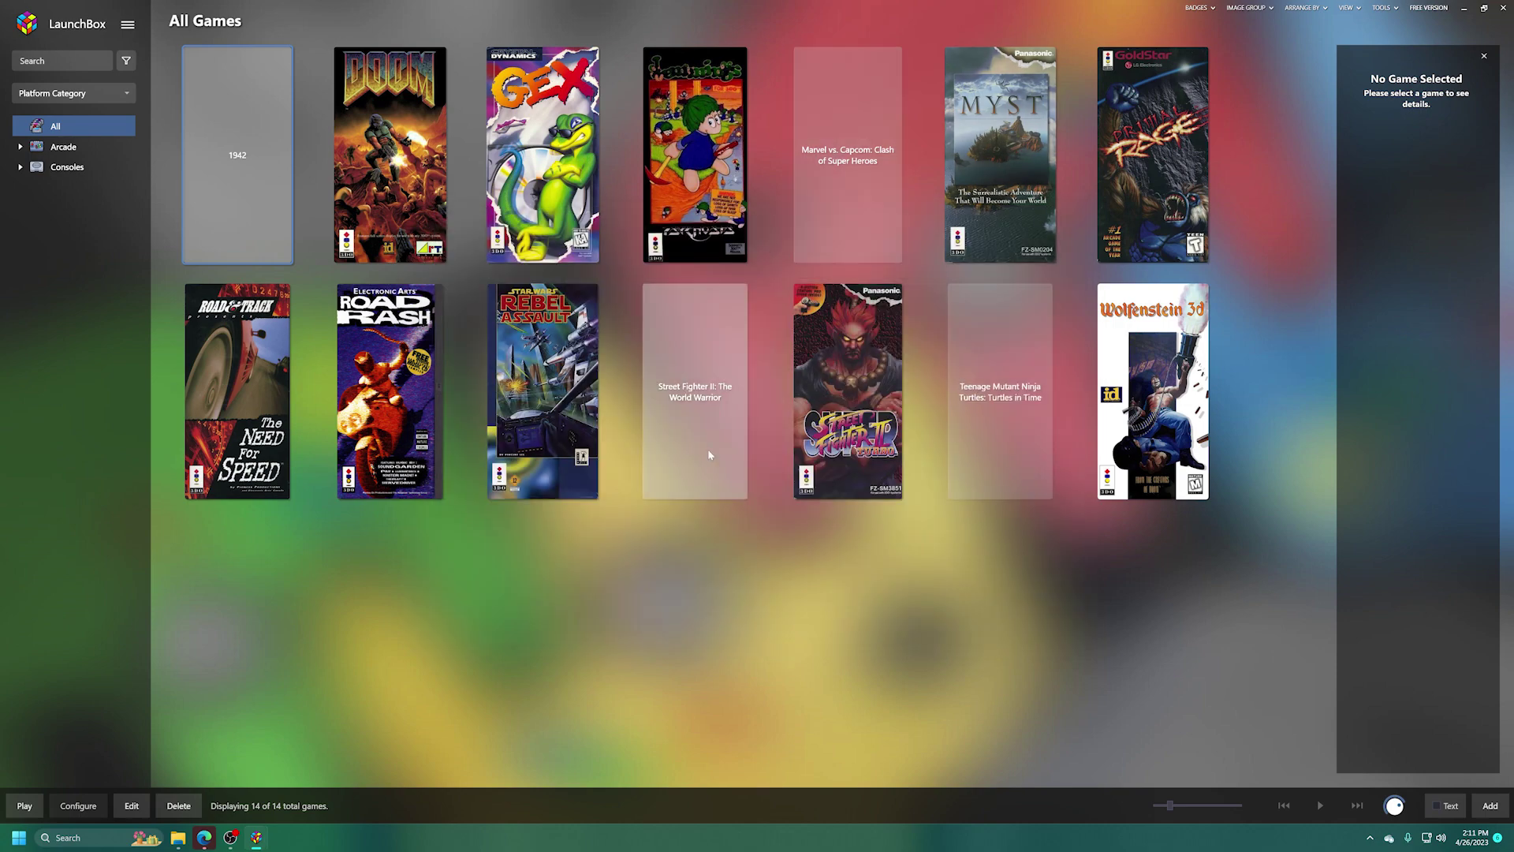
Start the Import ROMs from Files wizard and continue past its welcome page.
left_click(128, 25)
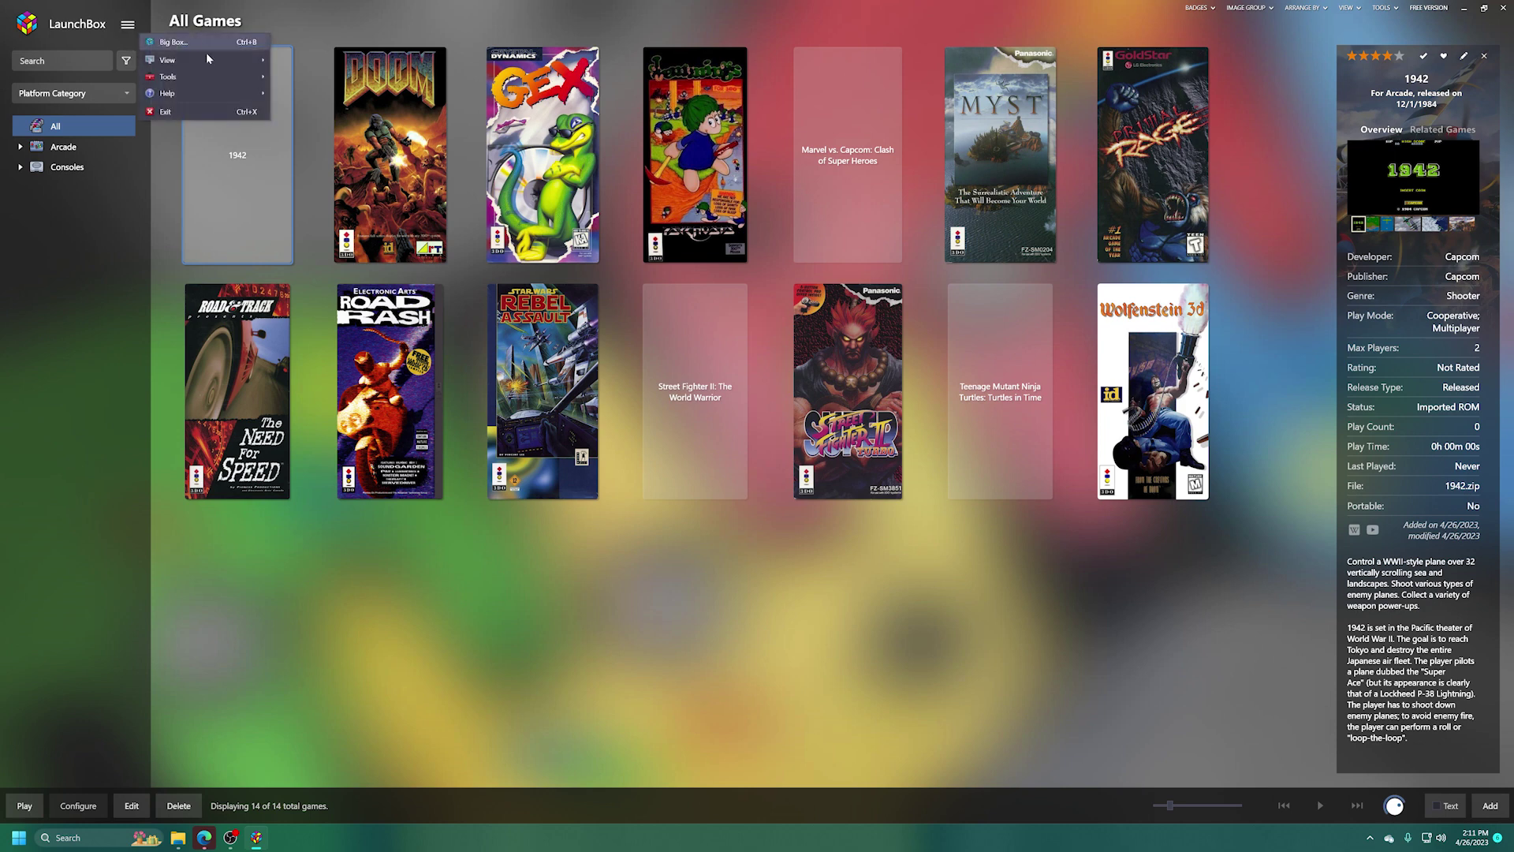
mouse_move(238, 74)
mouse_move(318, 77)
left_click(477, 77)
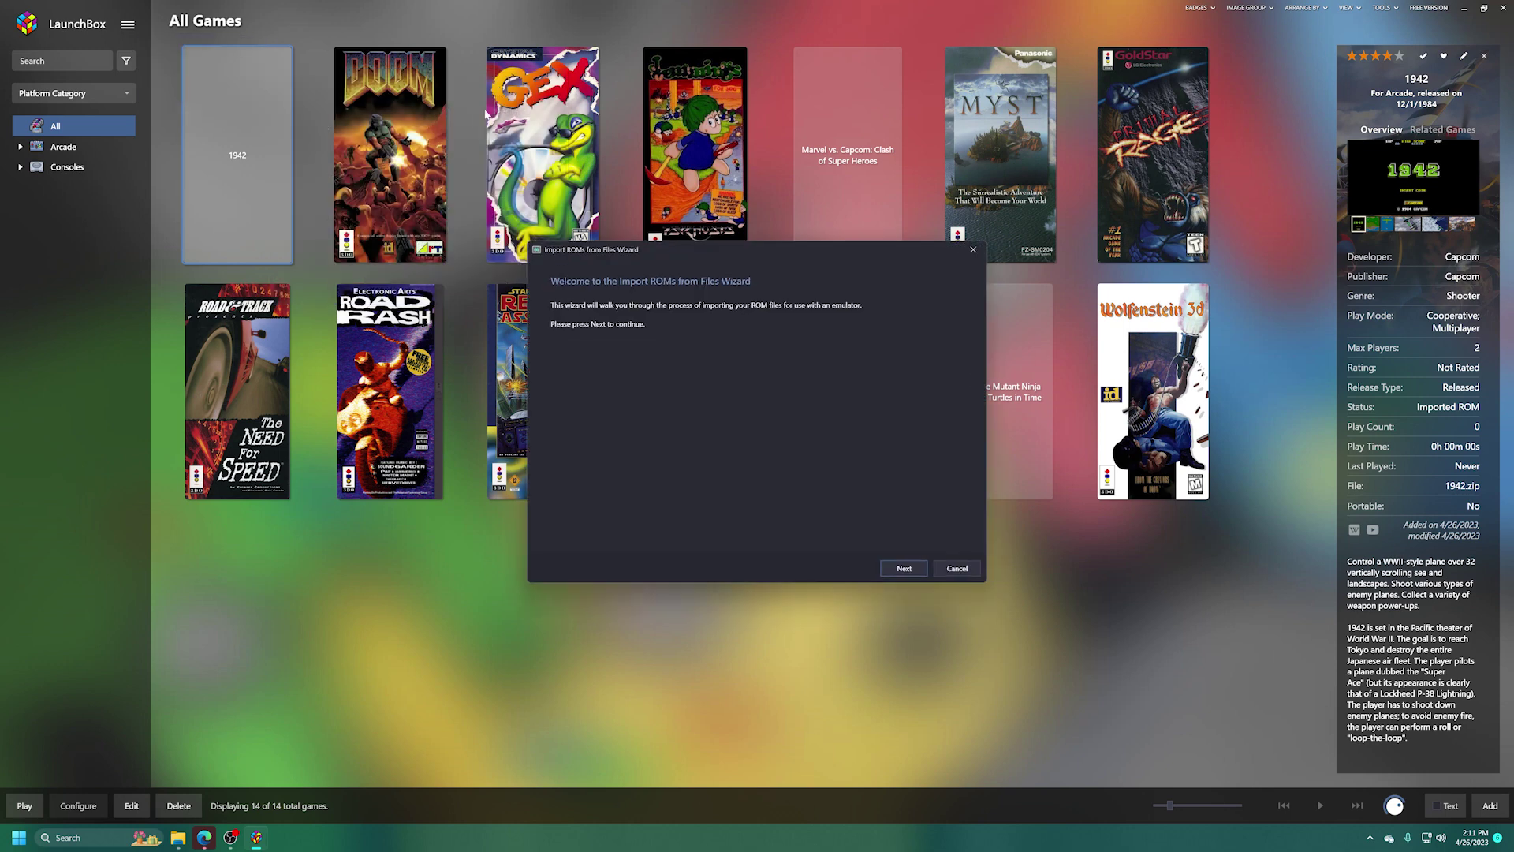
left_click(904, 568)
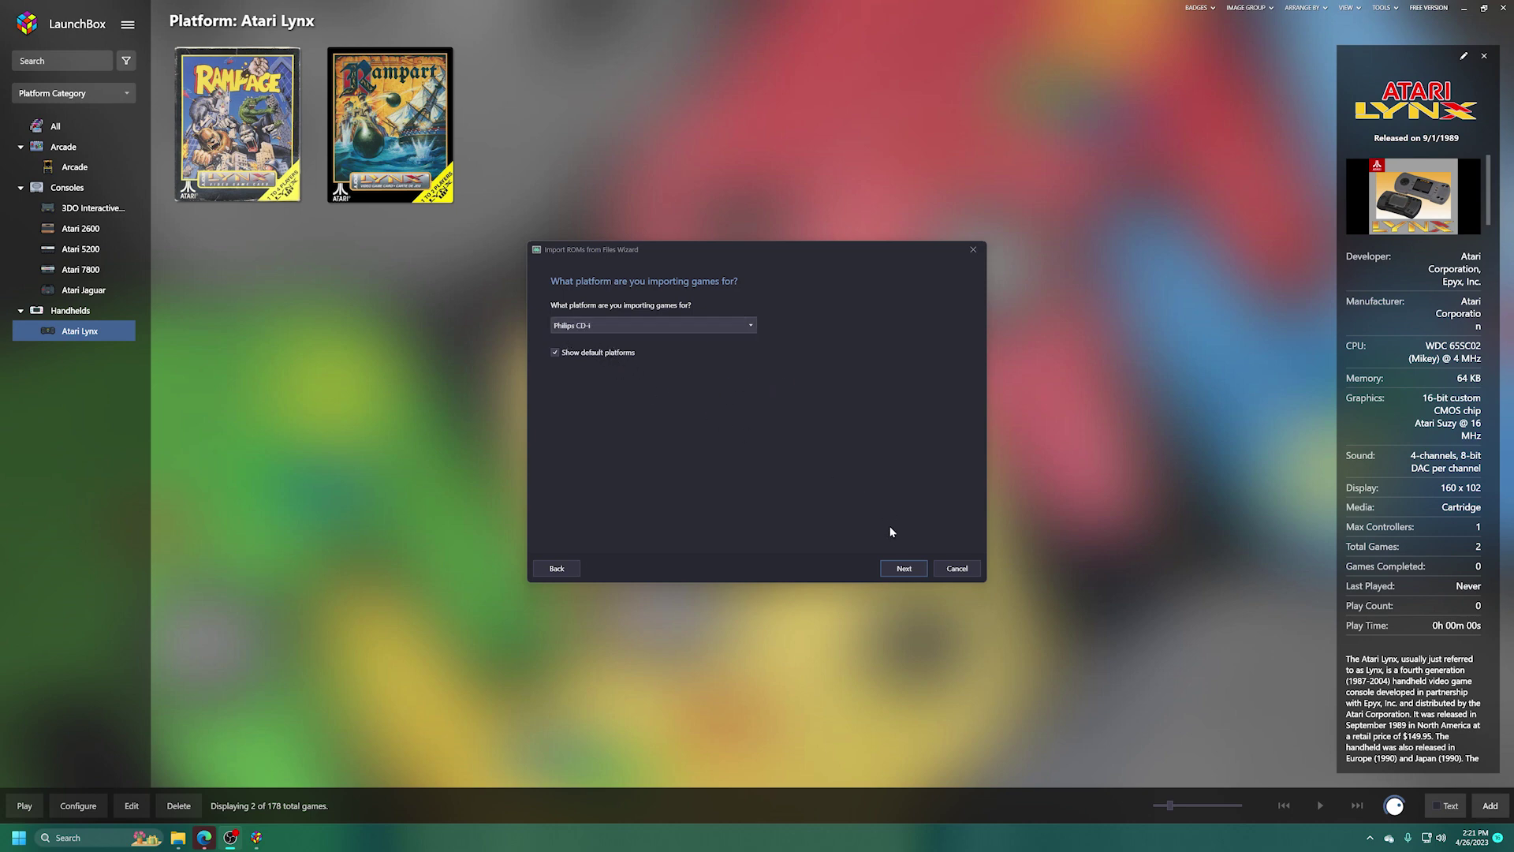
Continue the Philips CD-i import, choose Retroarch as the emulator, and look through its available cores.
left_click(903, 568)
left_click(751, 328)
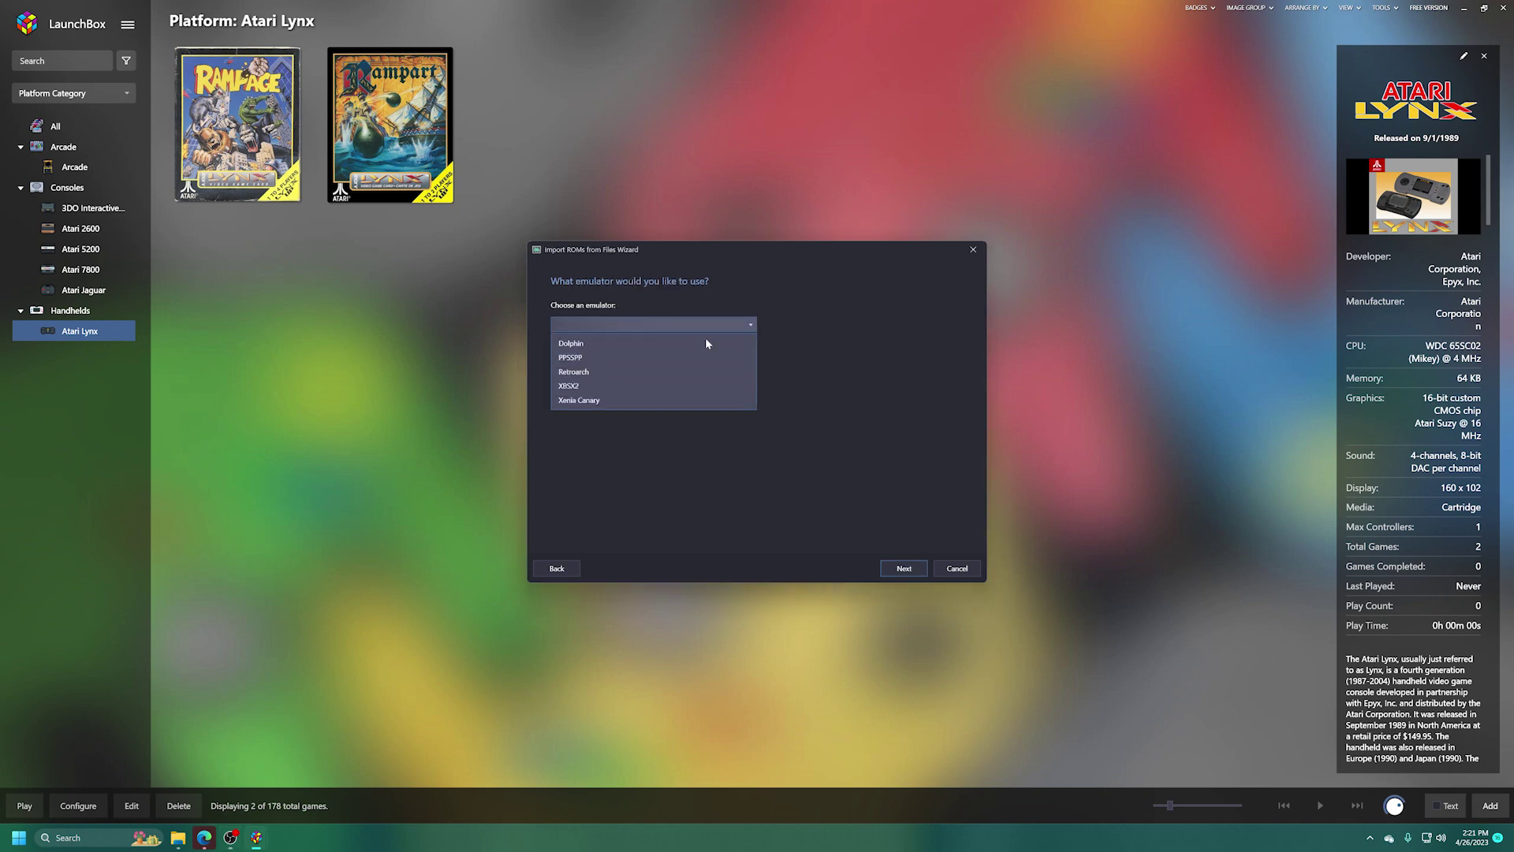
left_click(590, 373)
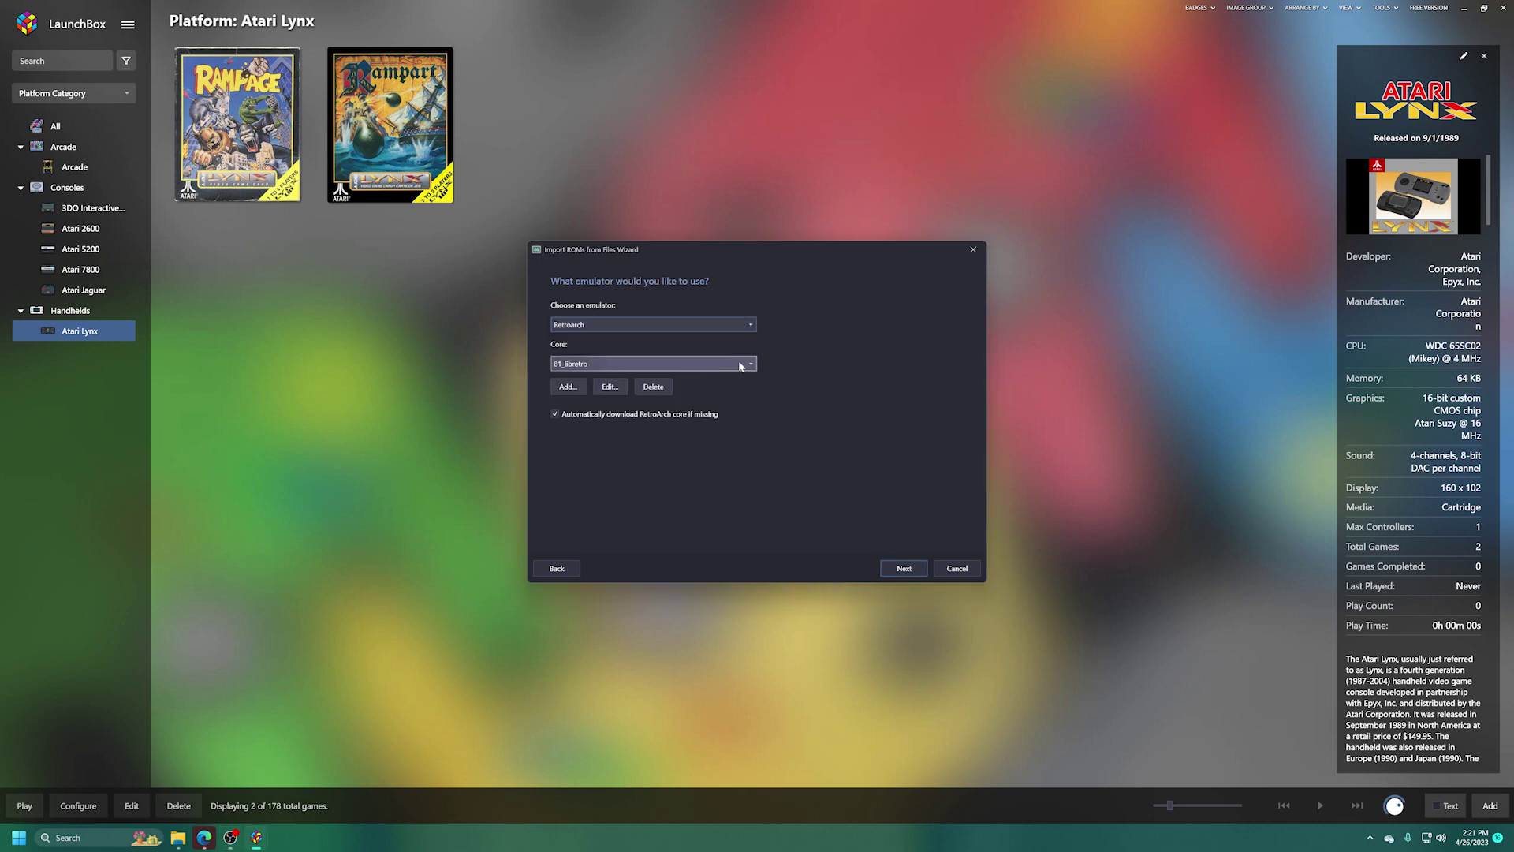
left_click(593, 365)
scroll(646, 450, "down", 10)
scroll(619, 616, "up", 10)
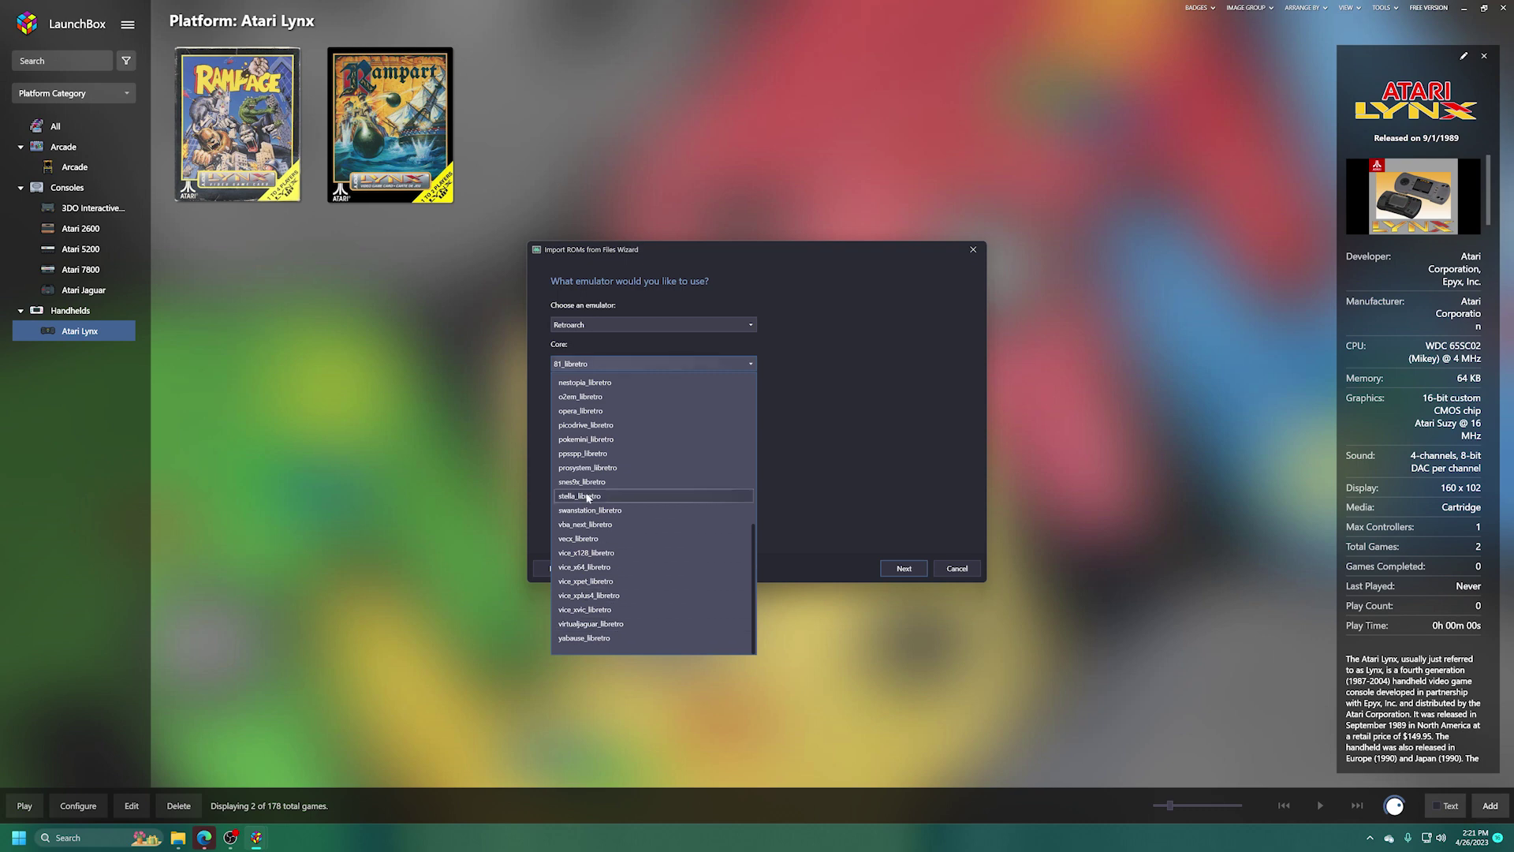
left_click(794, 390)
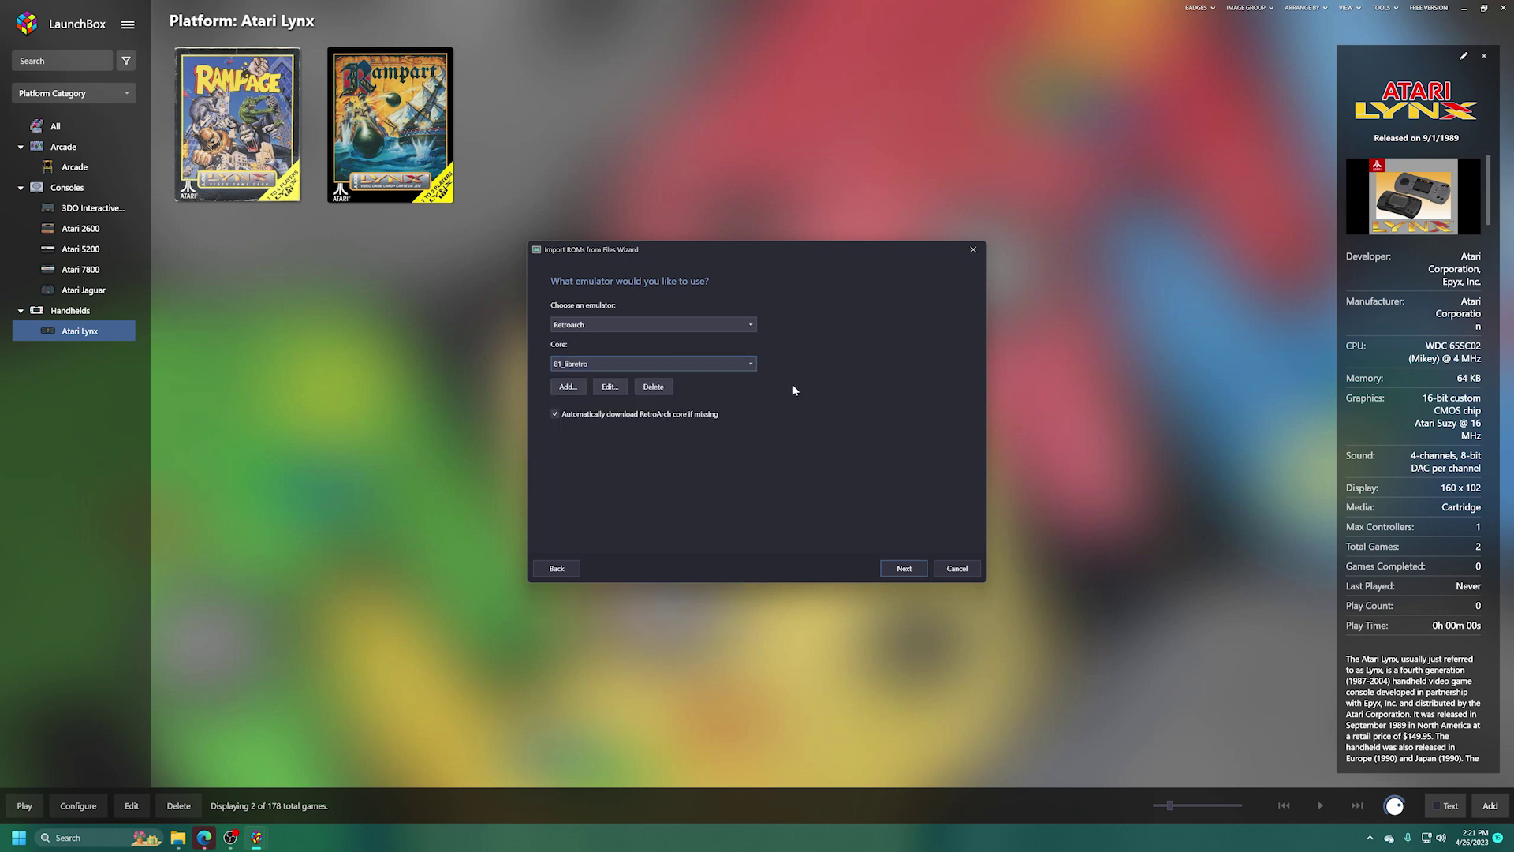
Open Retroarch for editing and add Phillips CD-i to its associated platforms.
left_click(614, 415)
left_click(612, 391)
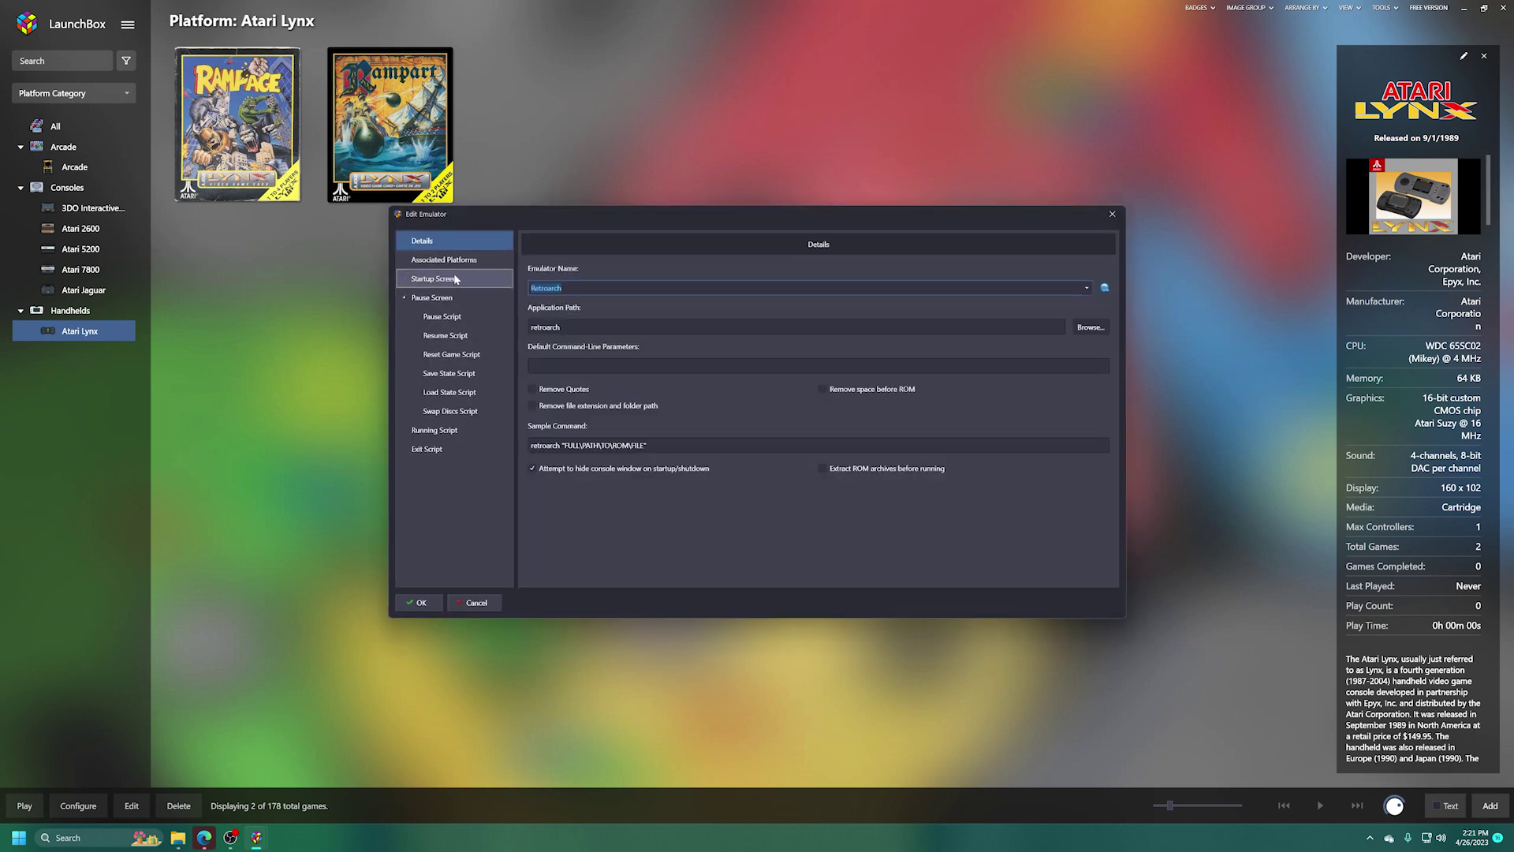
left_click(443, 260)
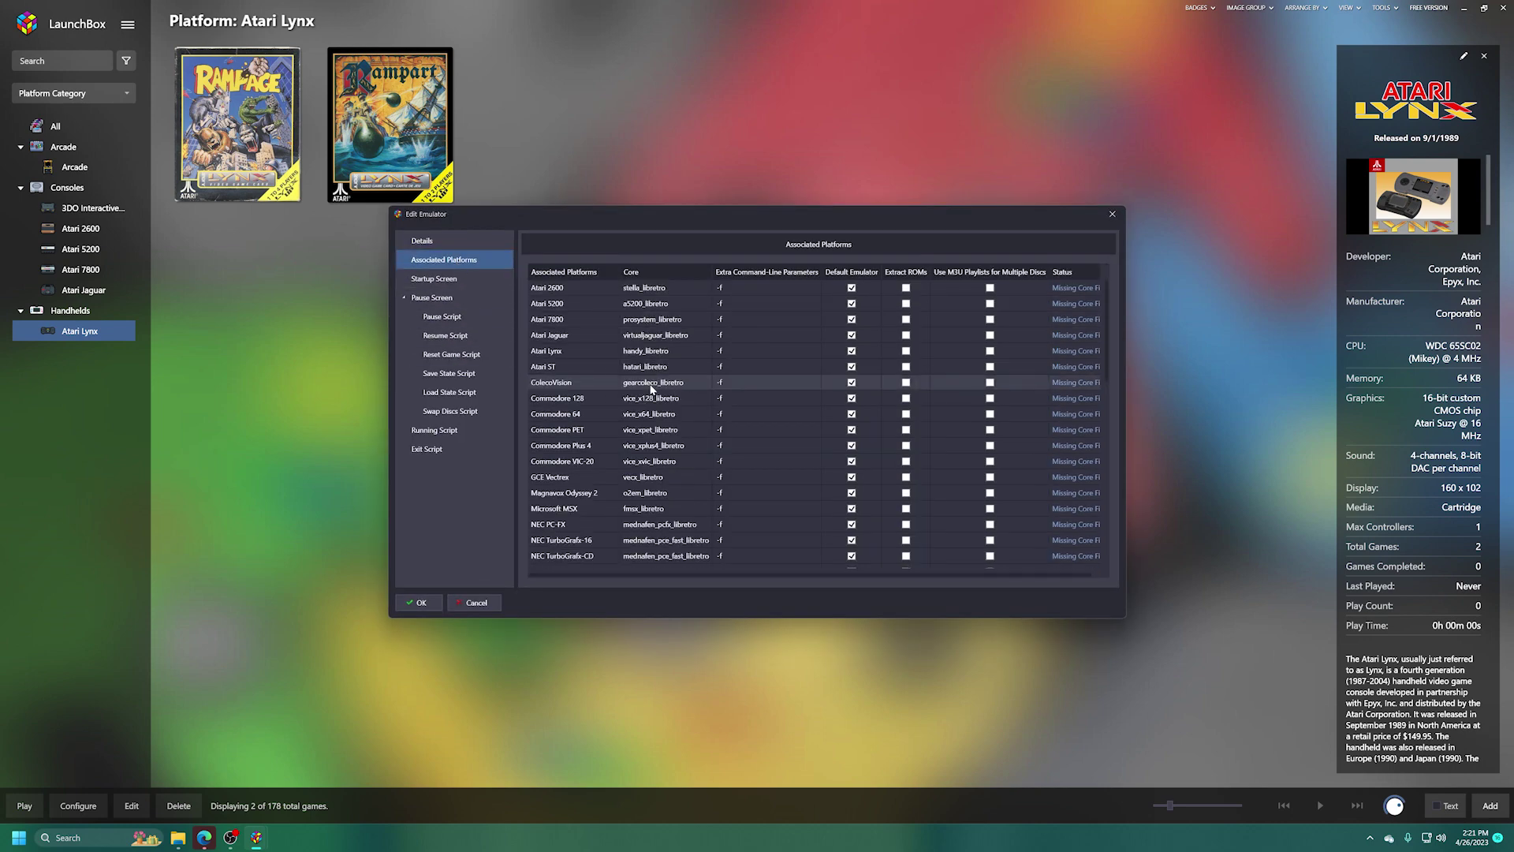
scroll(552, 489, "down", 10)
left_click(548, 550)
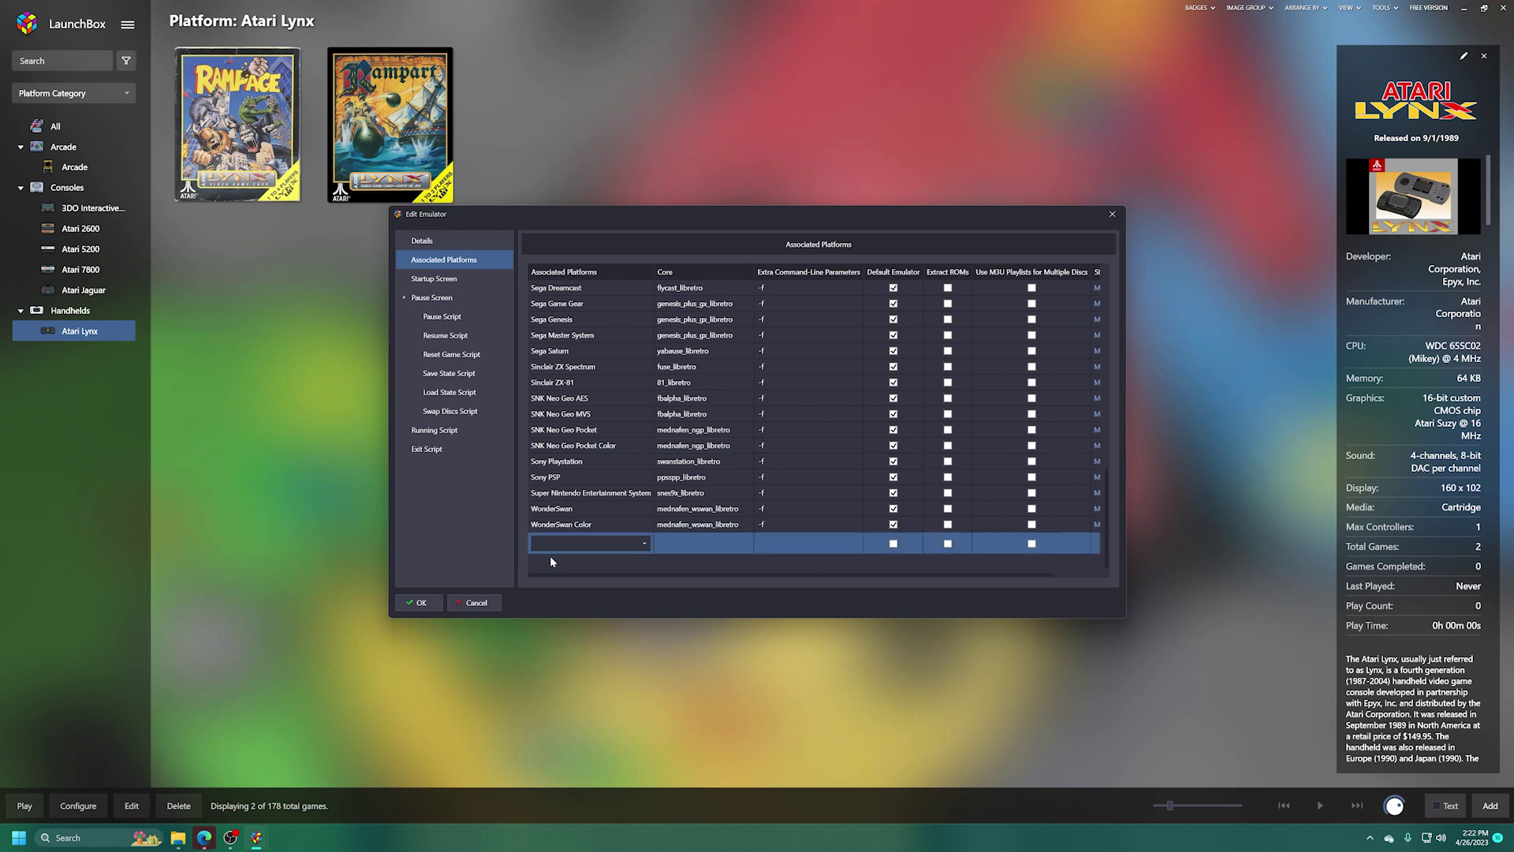
left_click(576, 543)
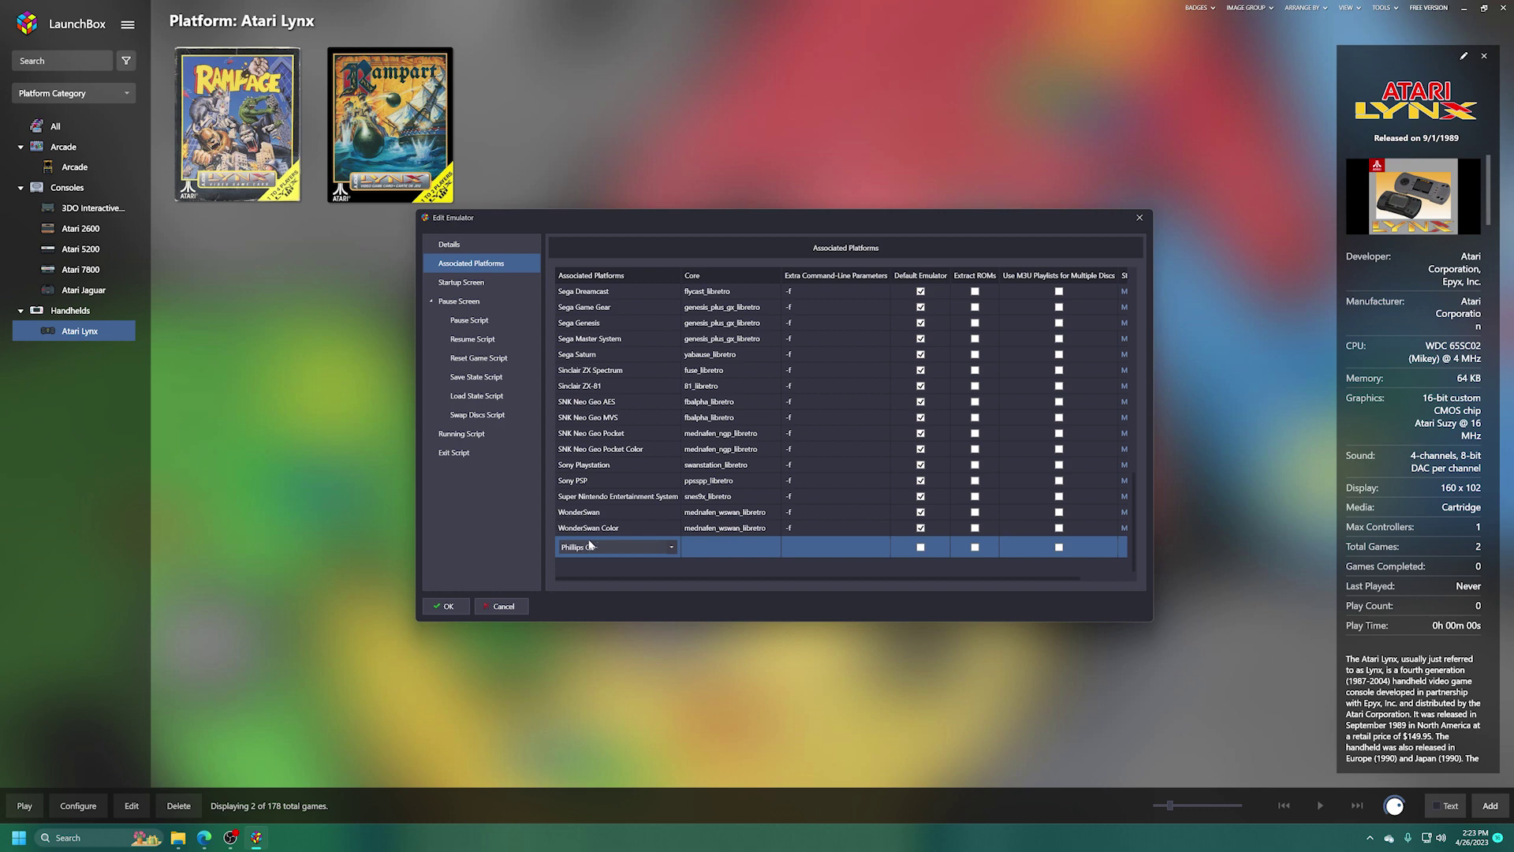
type("Phillips CD-i")
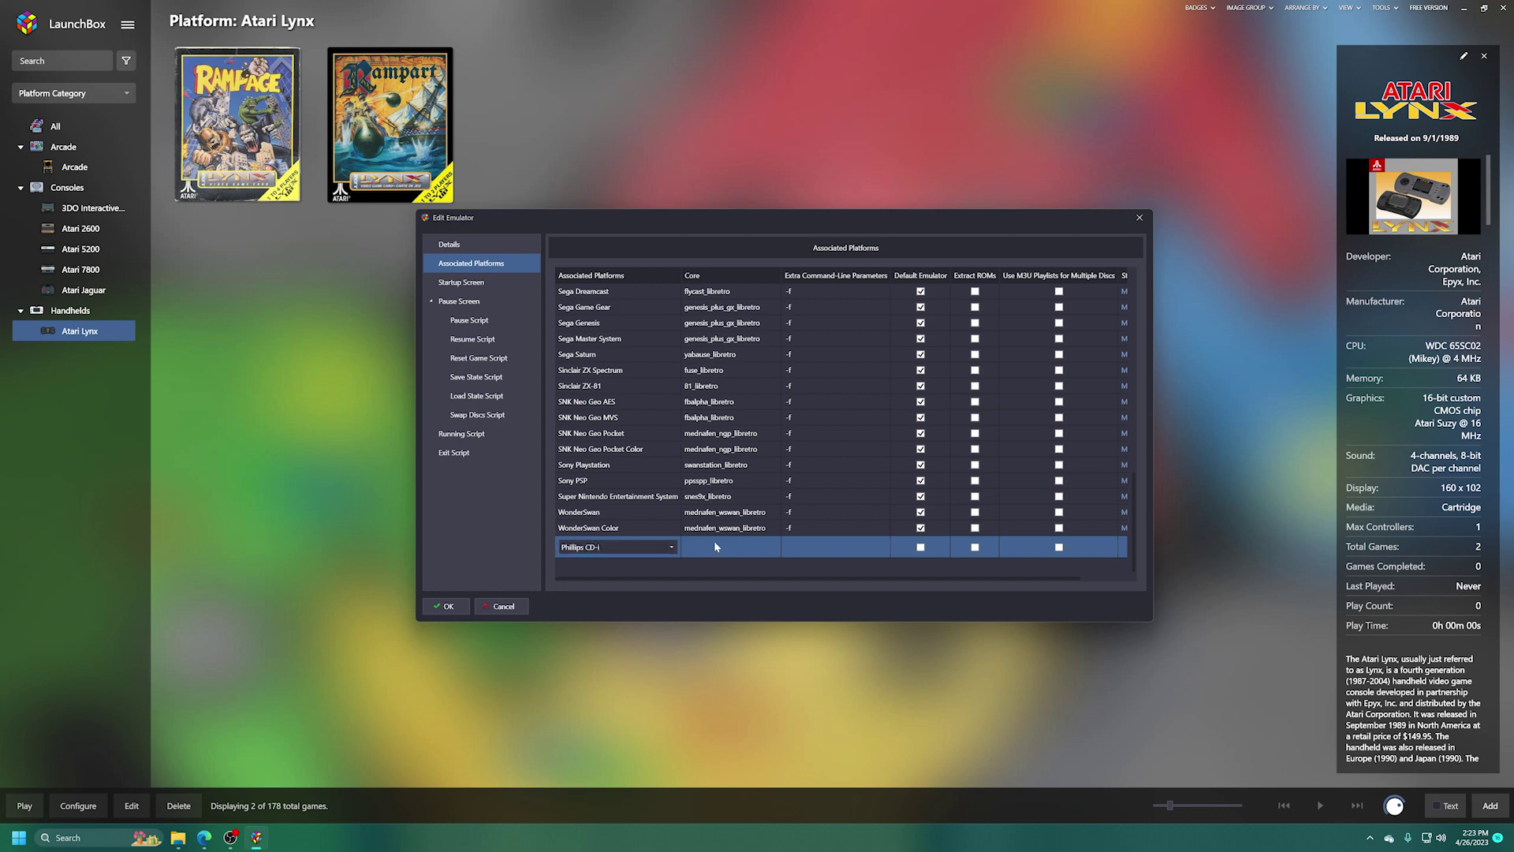
Try to choose a core for the Phillips CD-i platform.
left_click(713, 541)
left_click(701, 561)
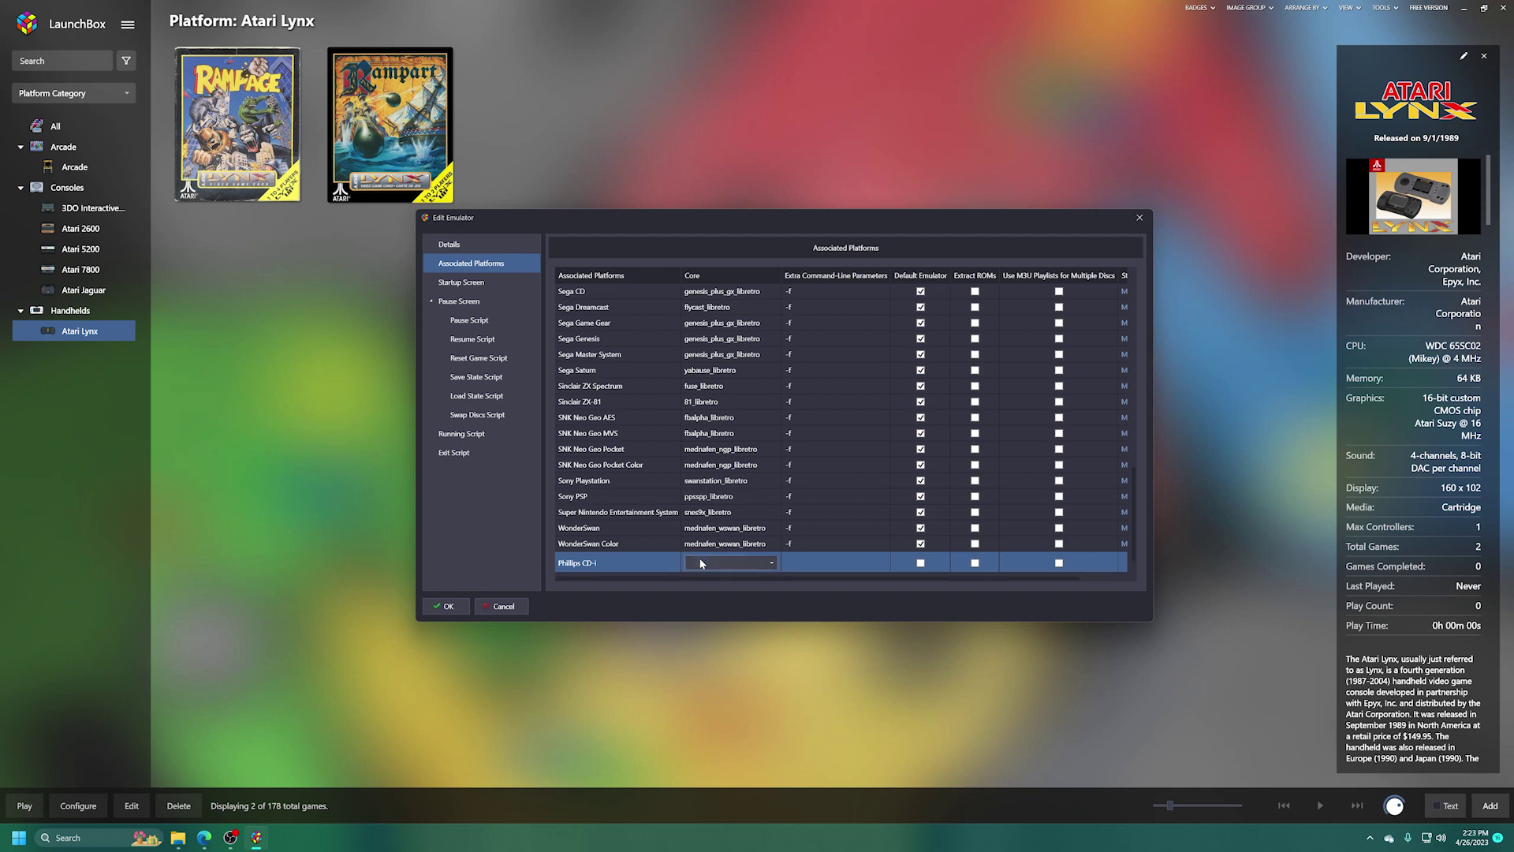
left_click(704, 565)
left_click(698, 561)
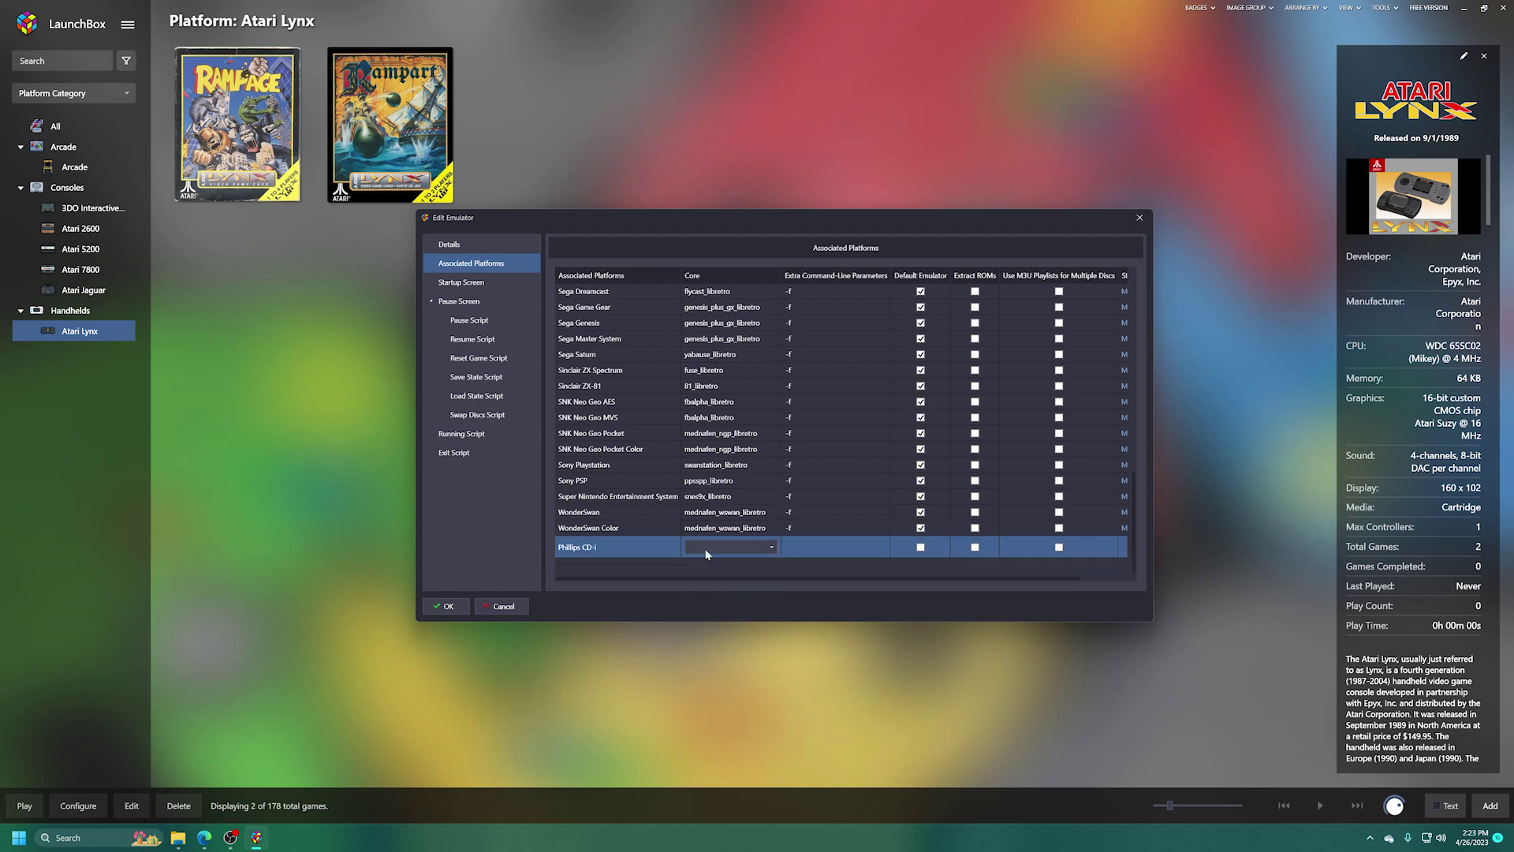
mouse_move(179, 837)
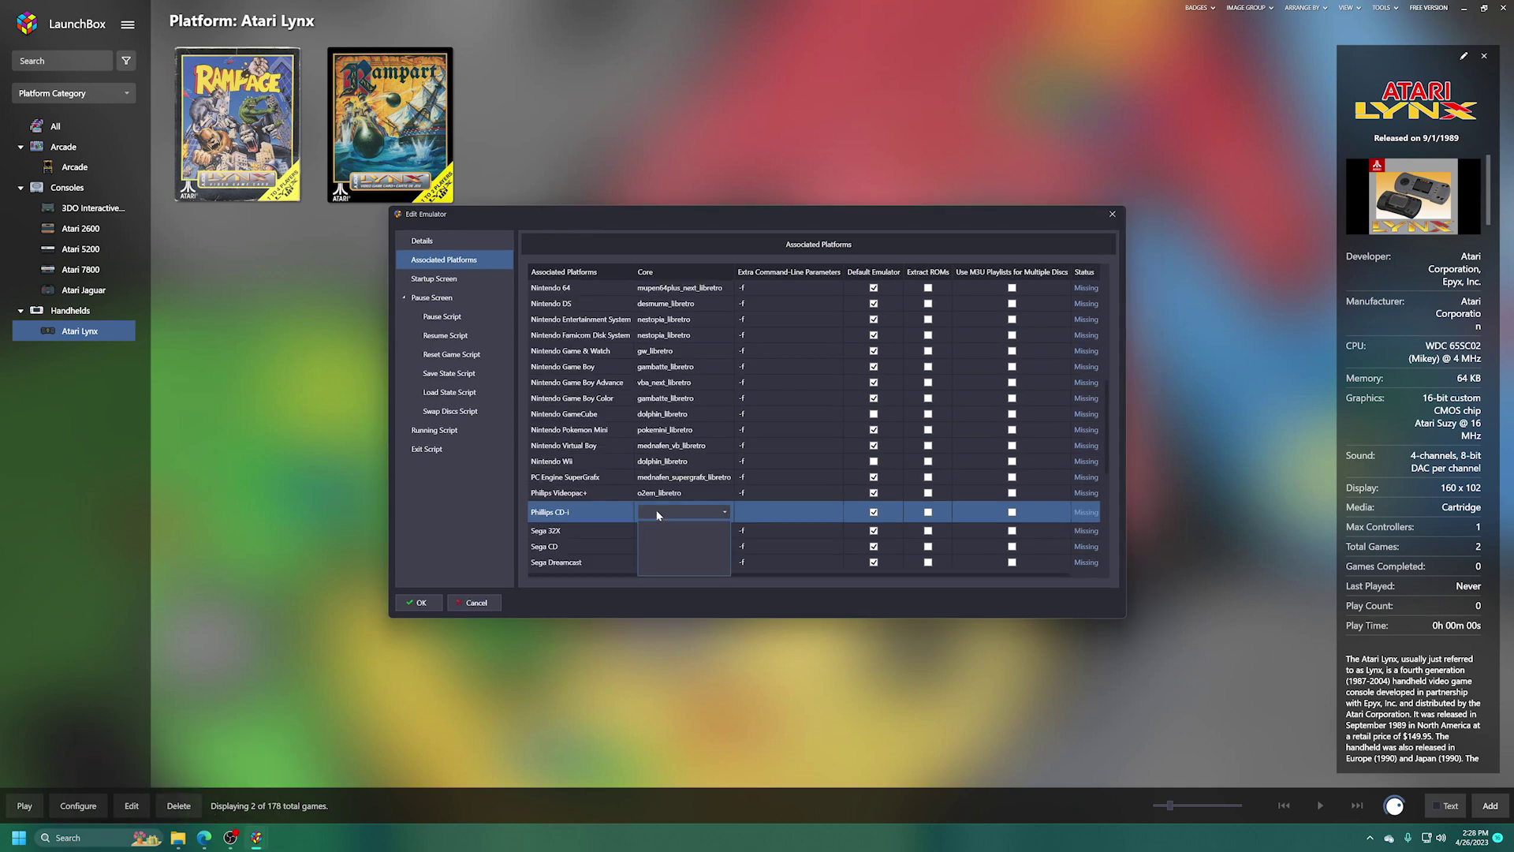
Set the Phillips CD-i extra command-line parameters to -f, save the emulator, and cancel the import wizard.
left_click(742, 513)
left_click(744, 514)
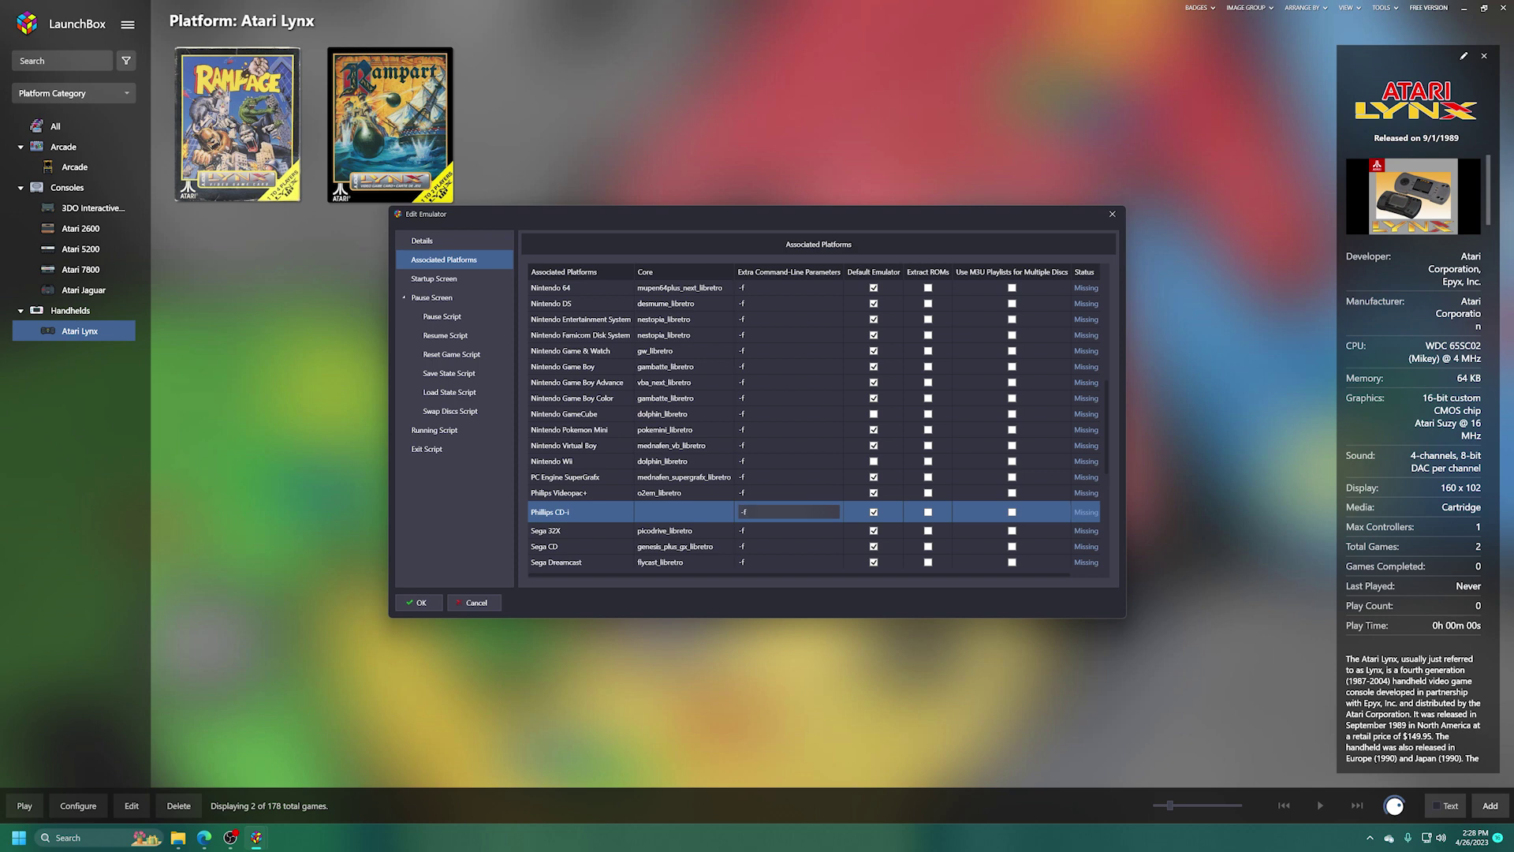
left_click(682, 494)
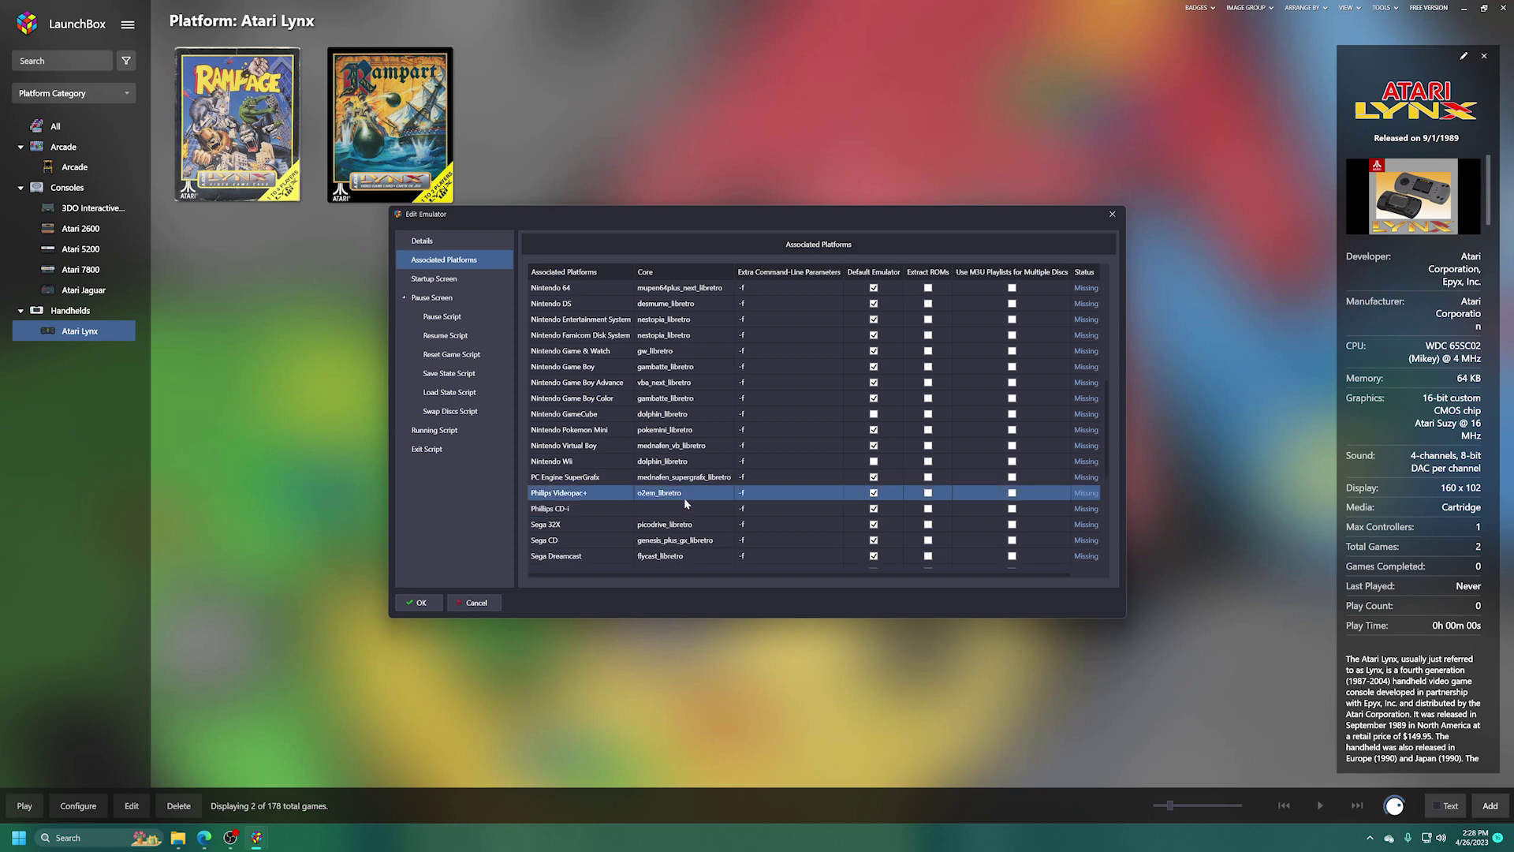
left_click(418, 601)
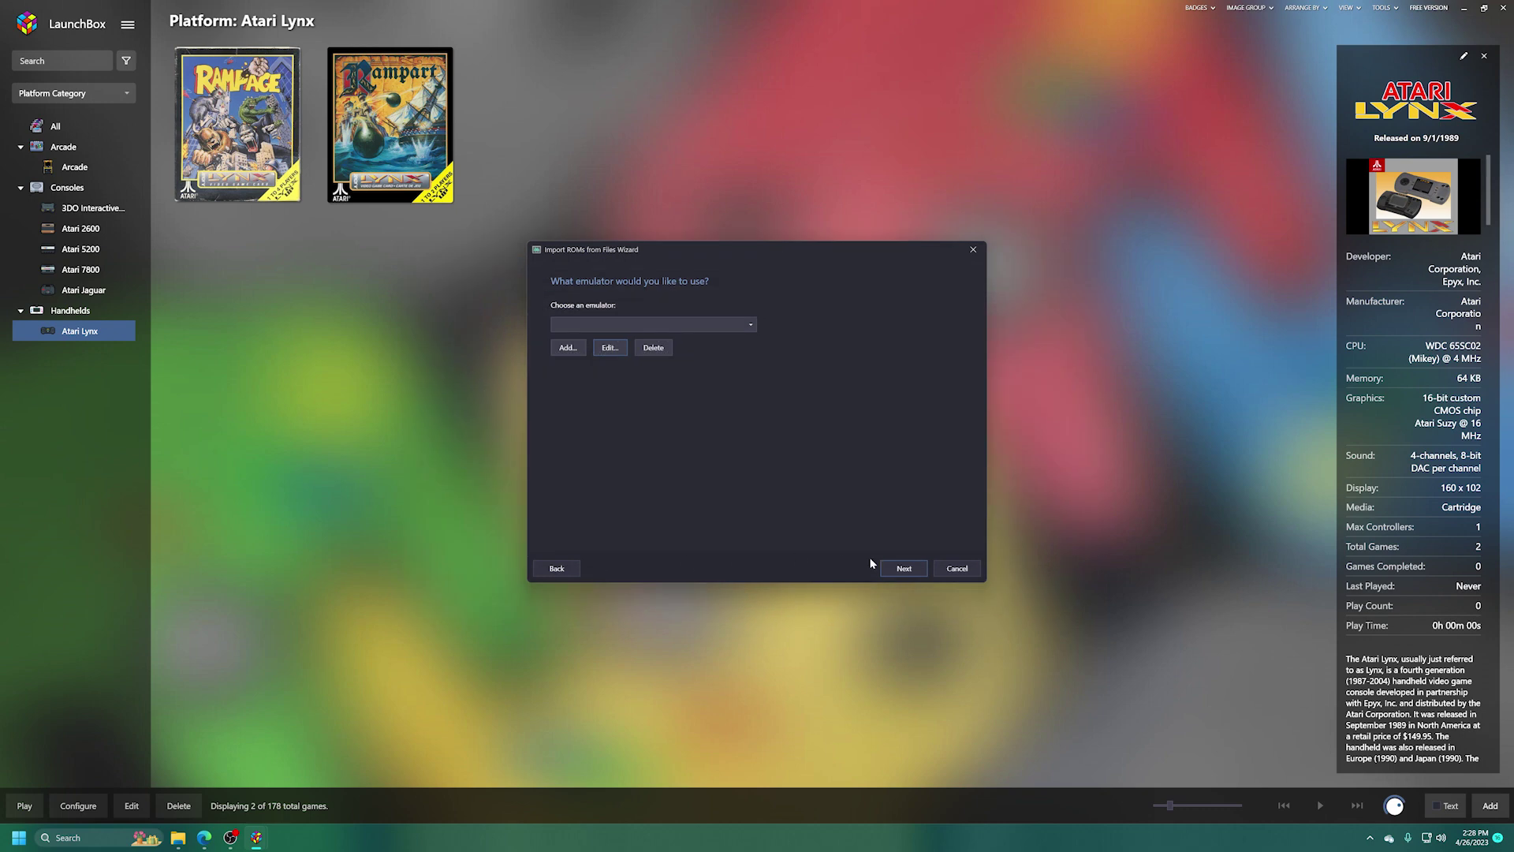
left_click(957, 567)
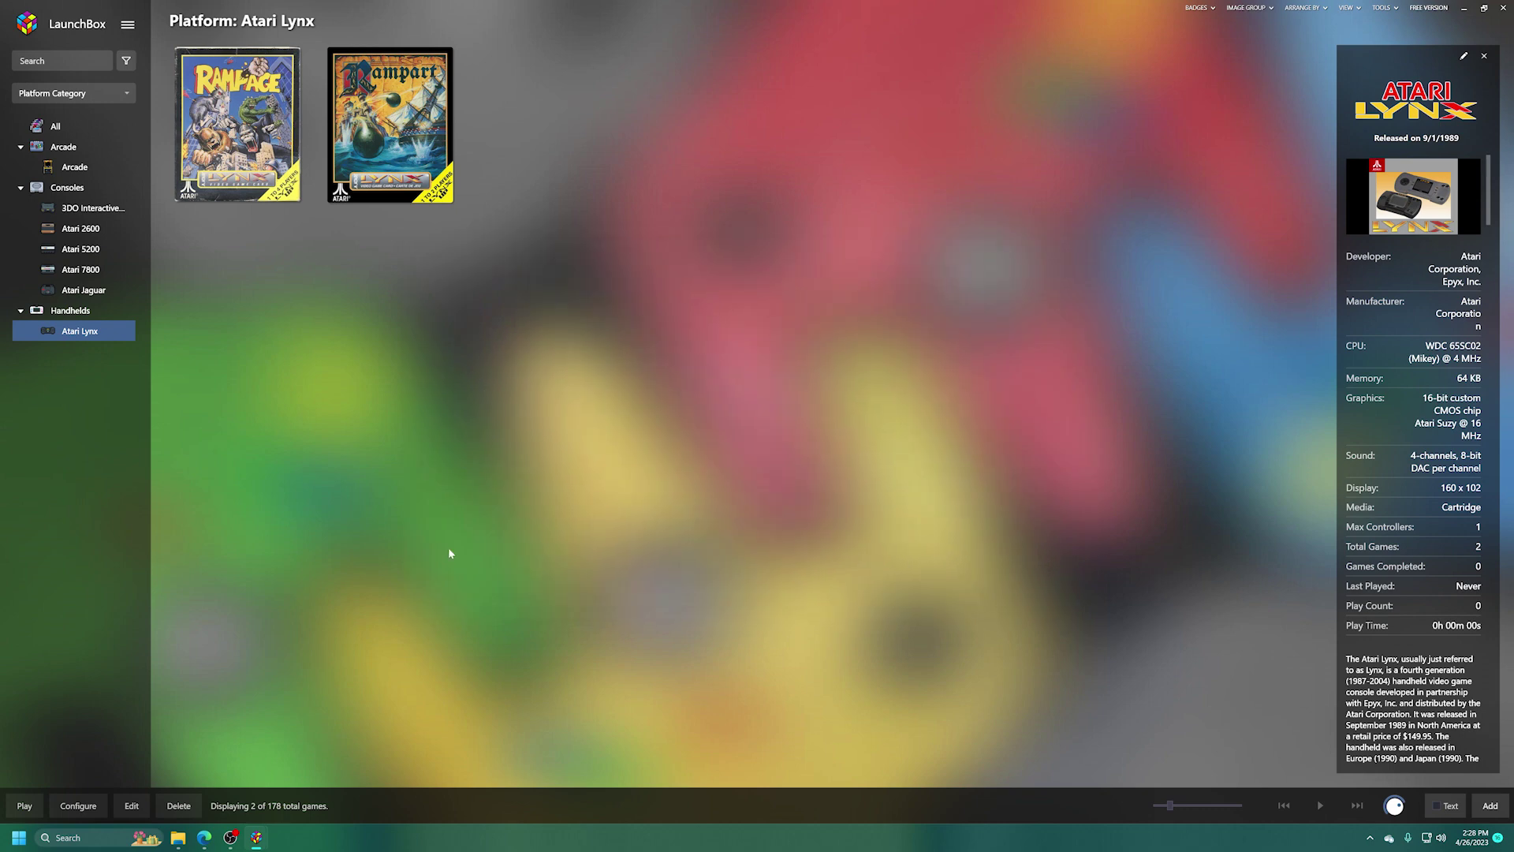
Switch to File Explorer, minimize the cores folder window, and open the LaunchBox Data folder on the XboxMediaUSB (G:) drive.
mouse_move(178, 838)
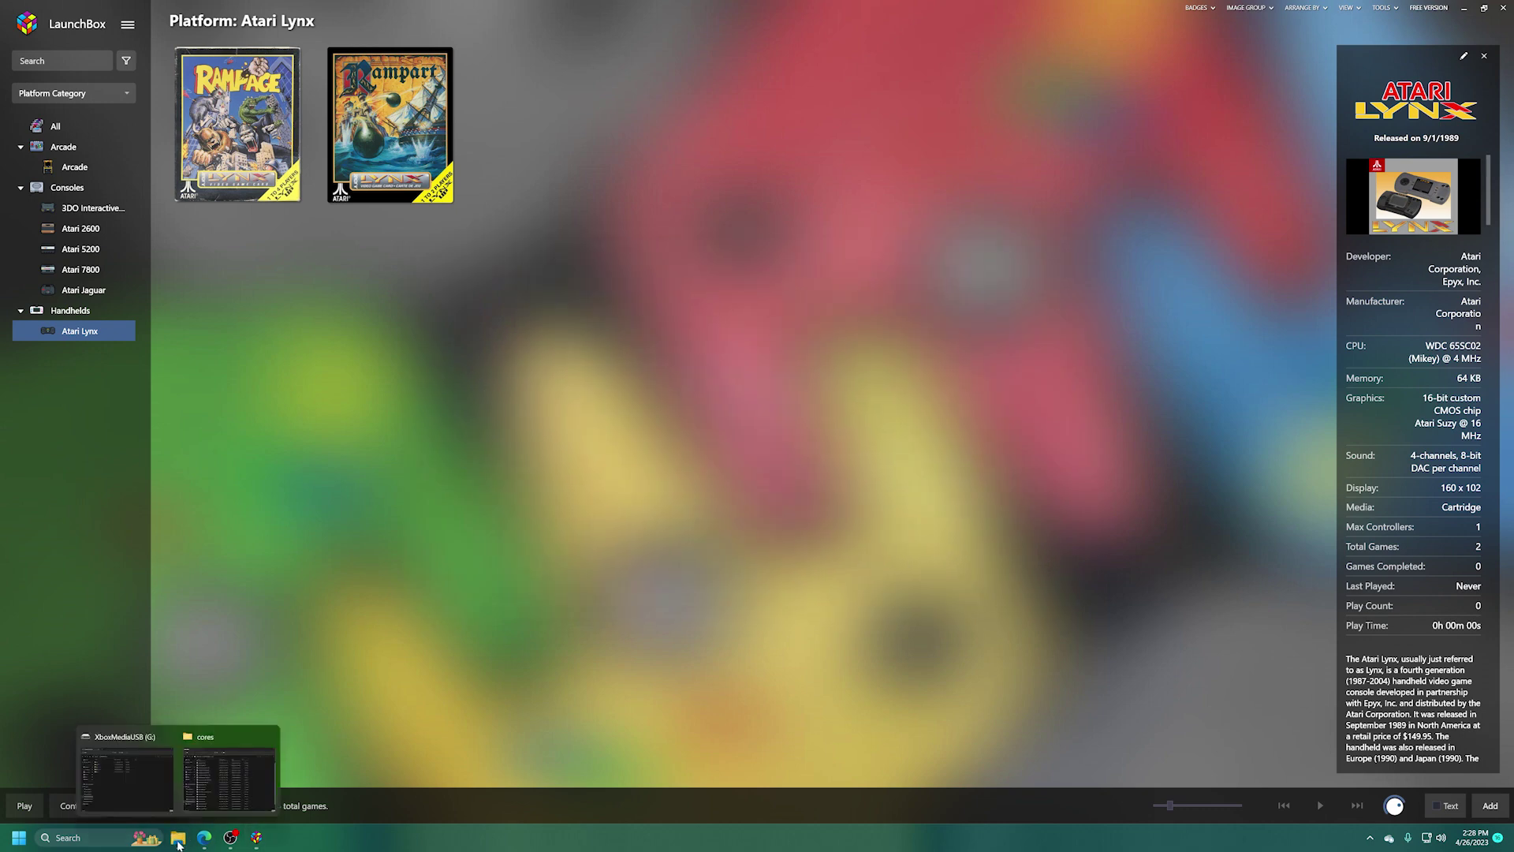
mouse_move(211, 794)
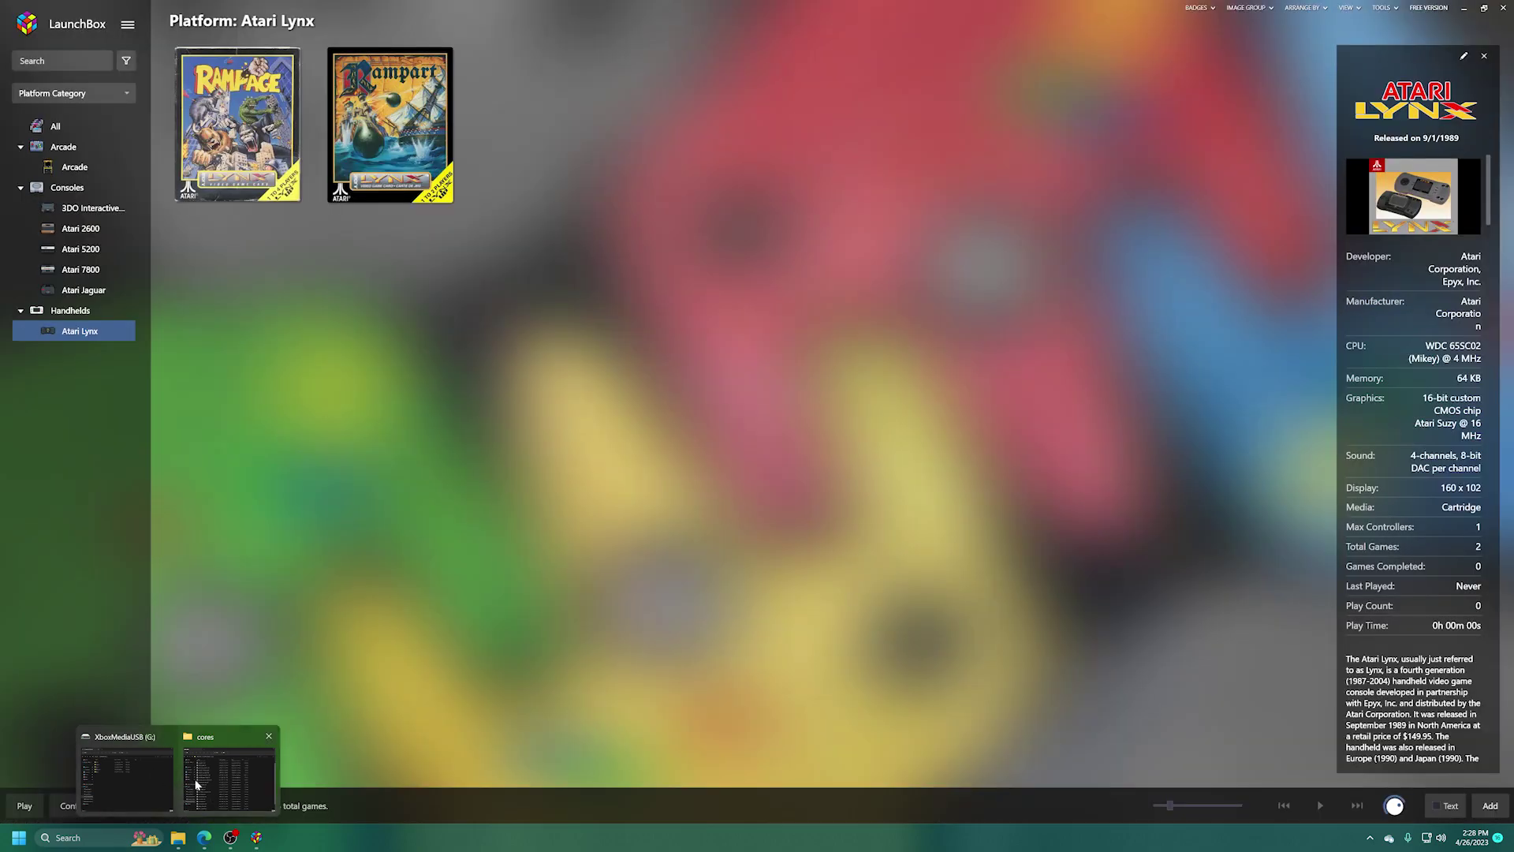
left_click(225, 785)
mouse_move(204, 838)
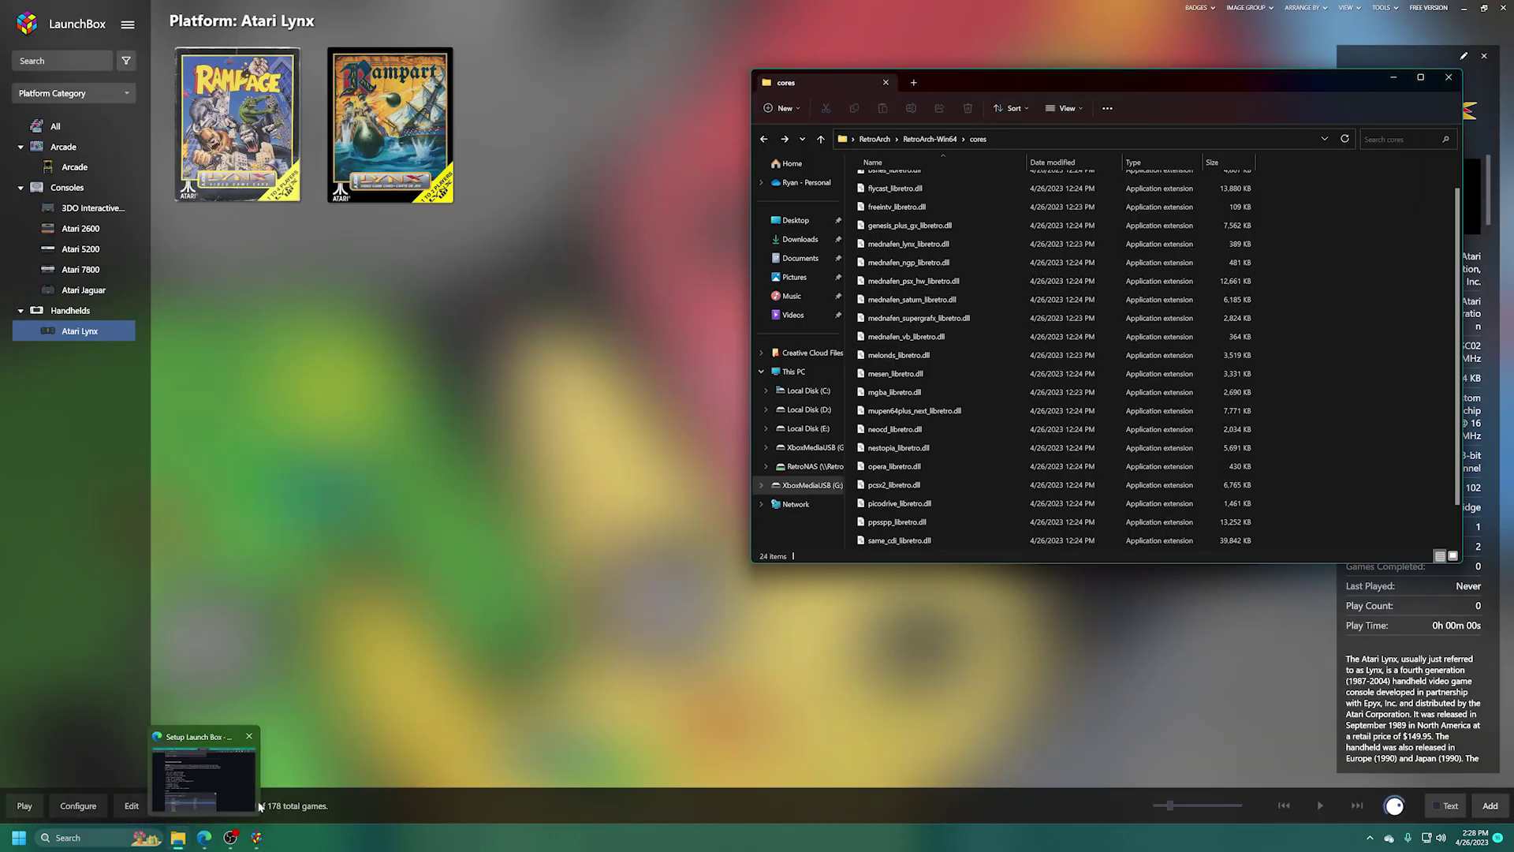
left_click(118, 777)
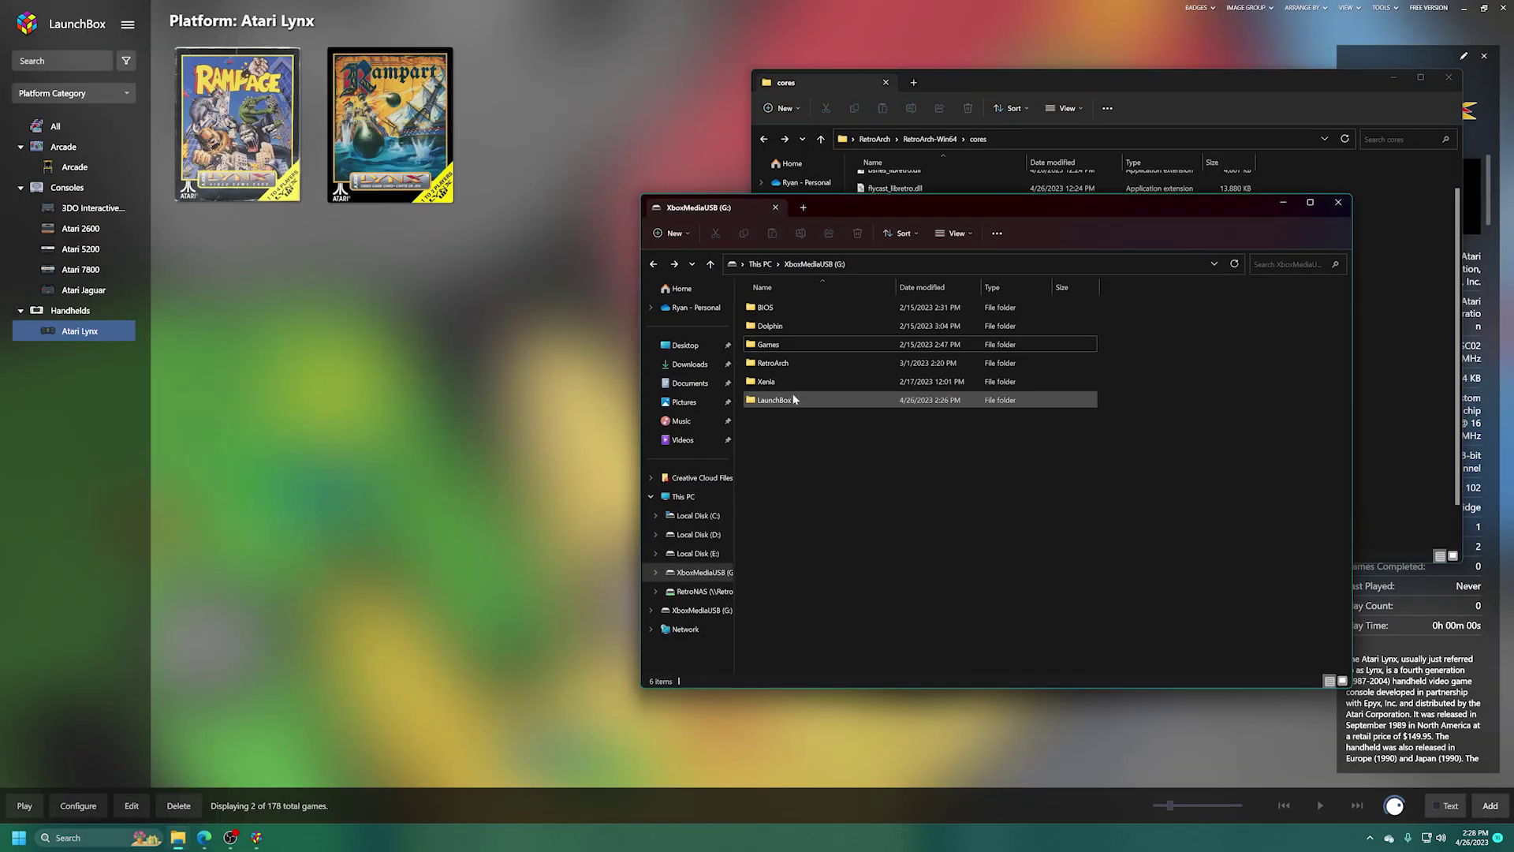
left_click(1394, 77)
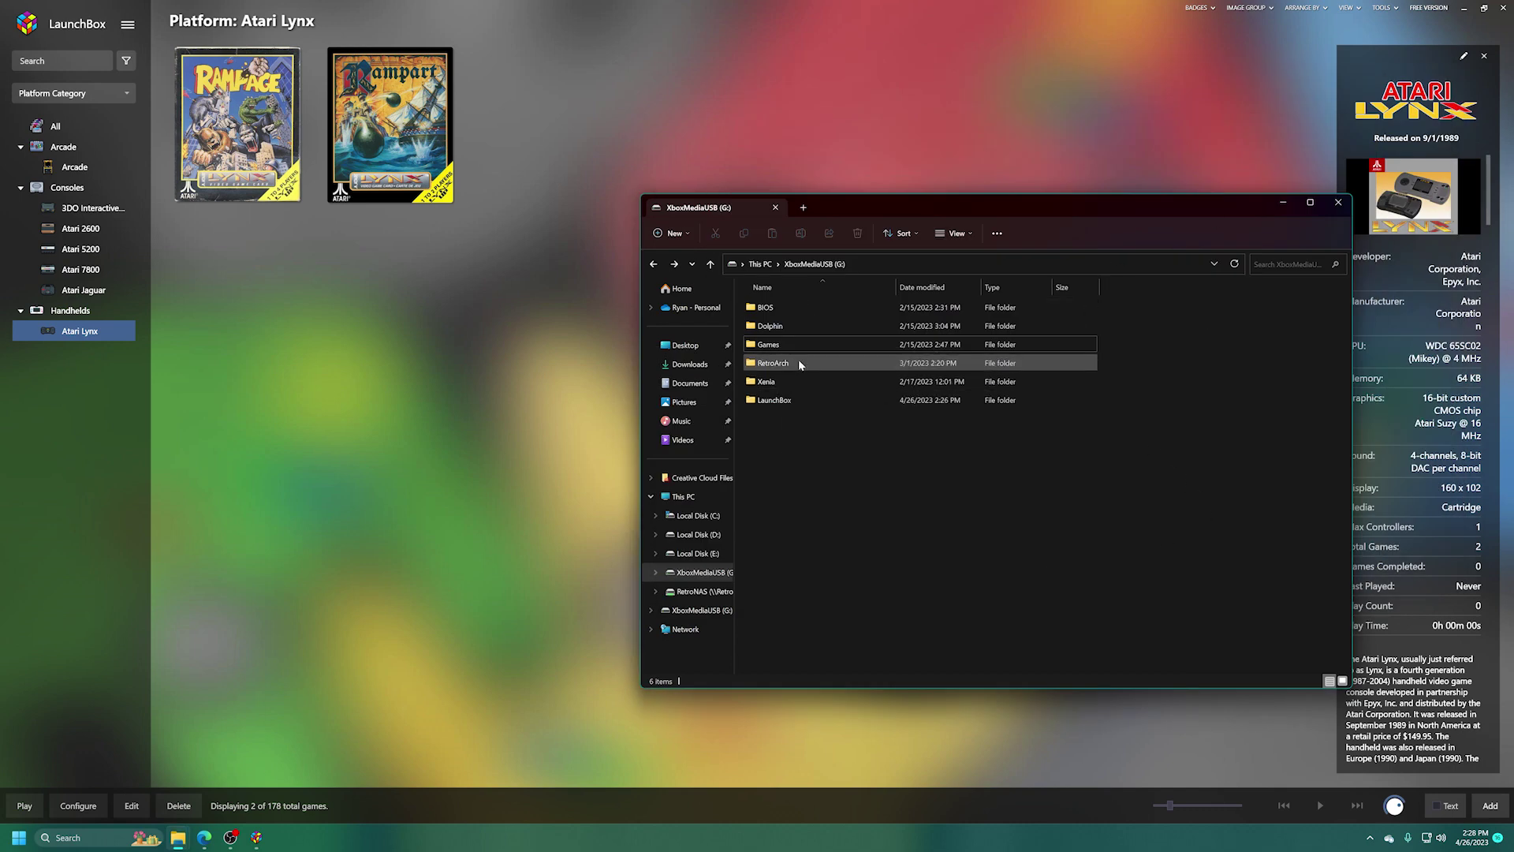
double_click(772, 400)
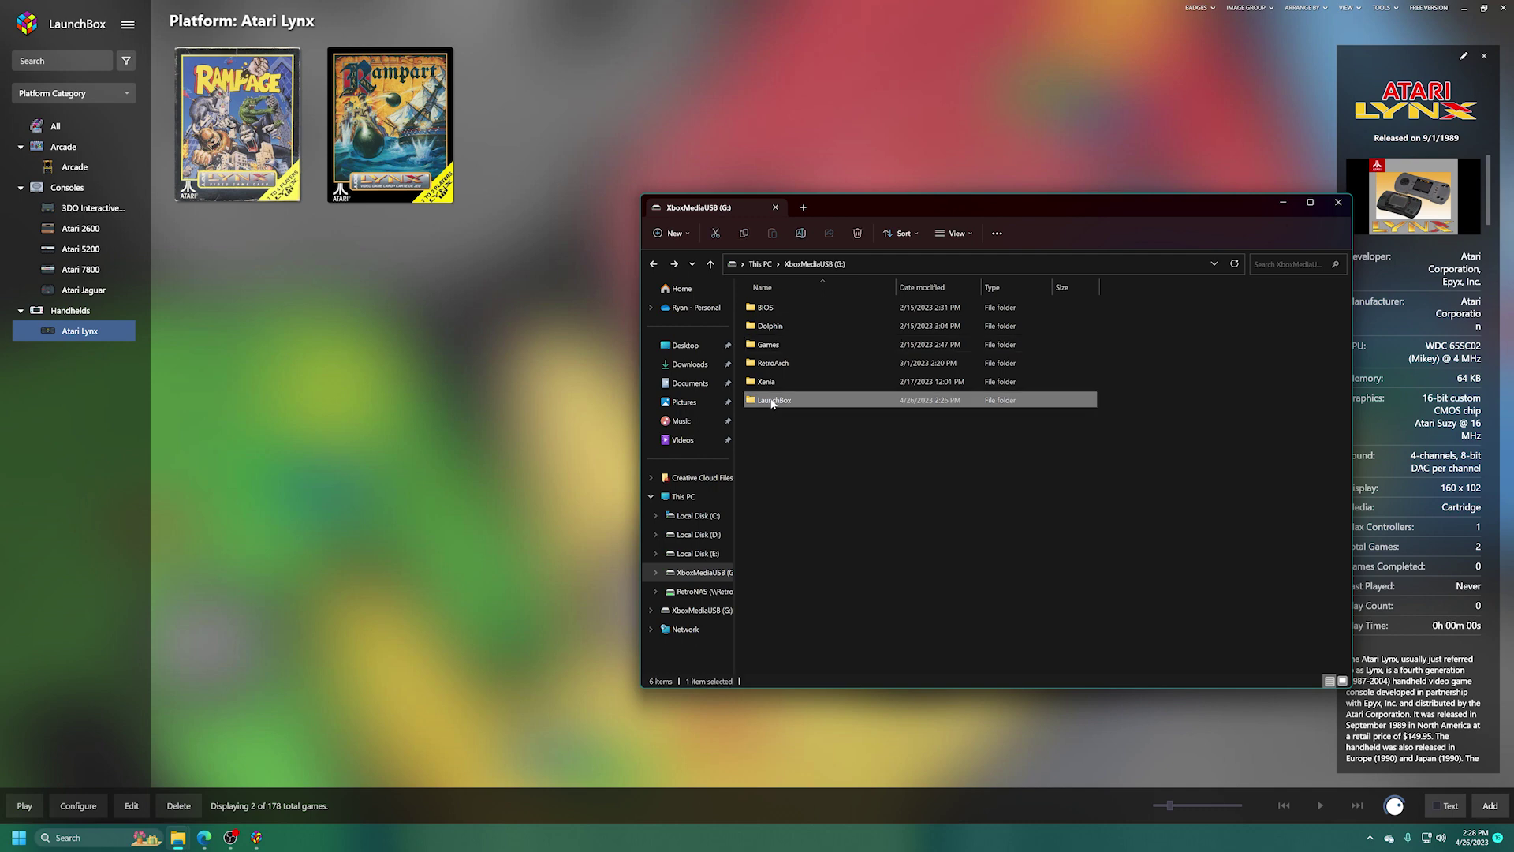
double_click(773, 342)
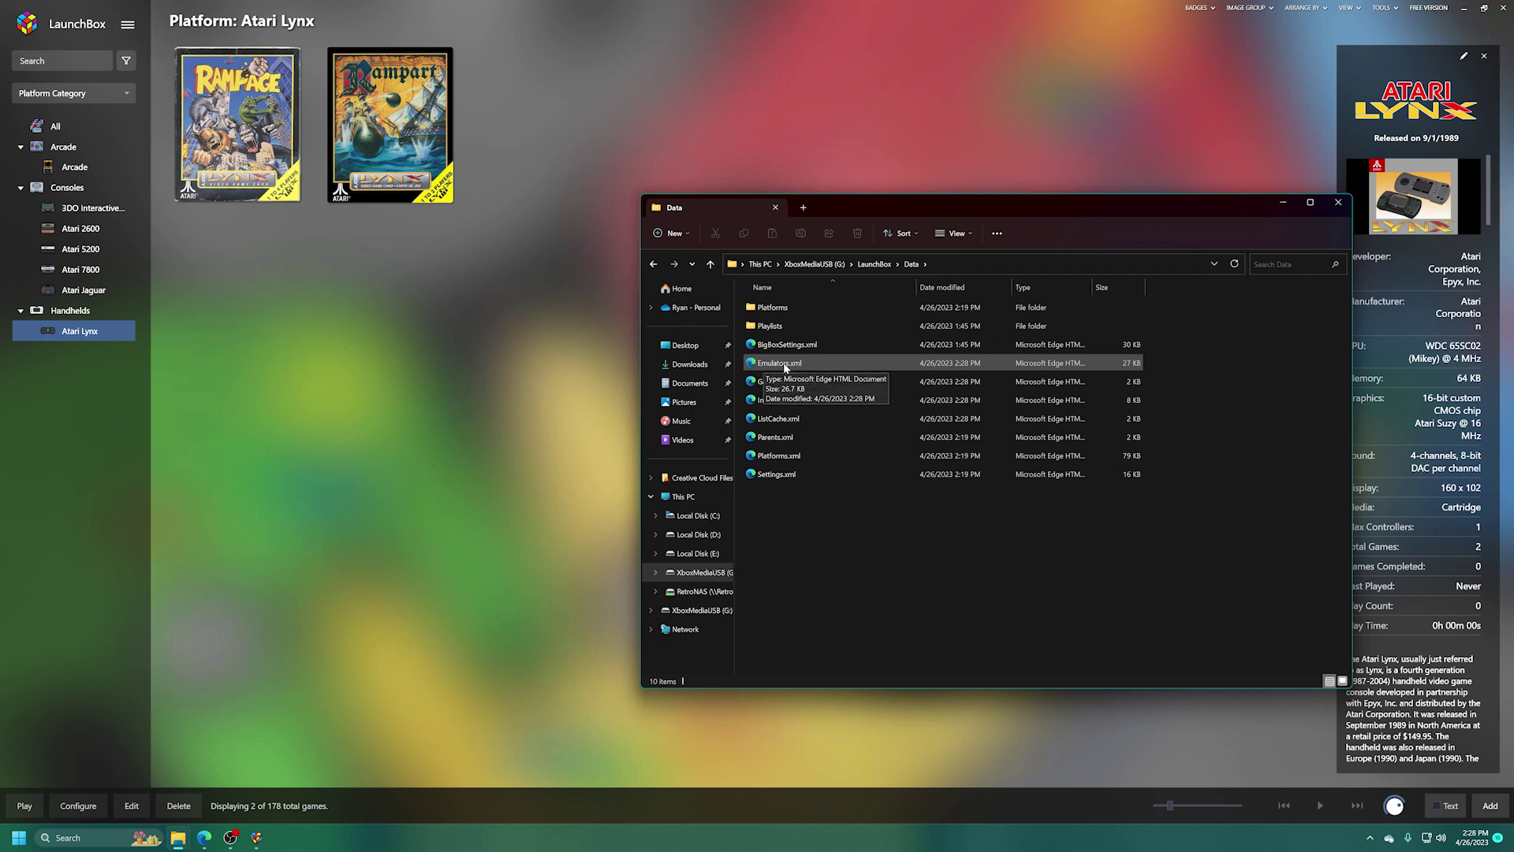
Open Emulators.xml in Notepad and search for "philips" to locate the Phillips CD-i platform entry.
right_click(785, 365)
left_click(809, 387)
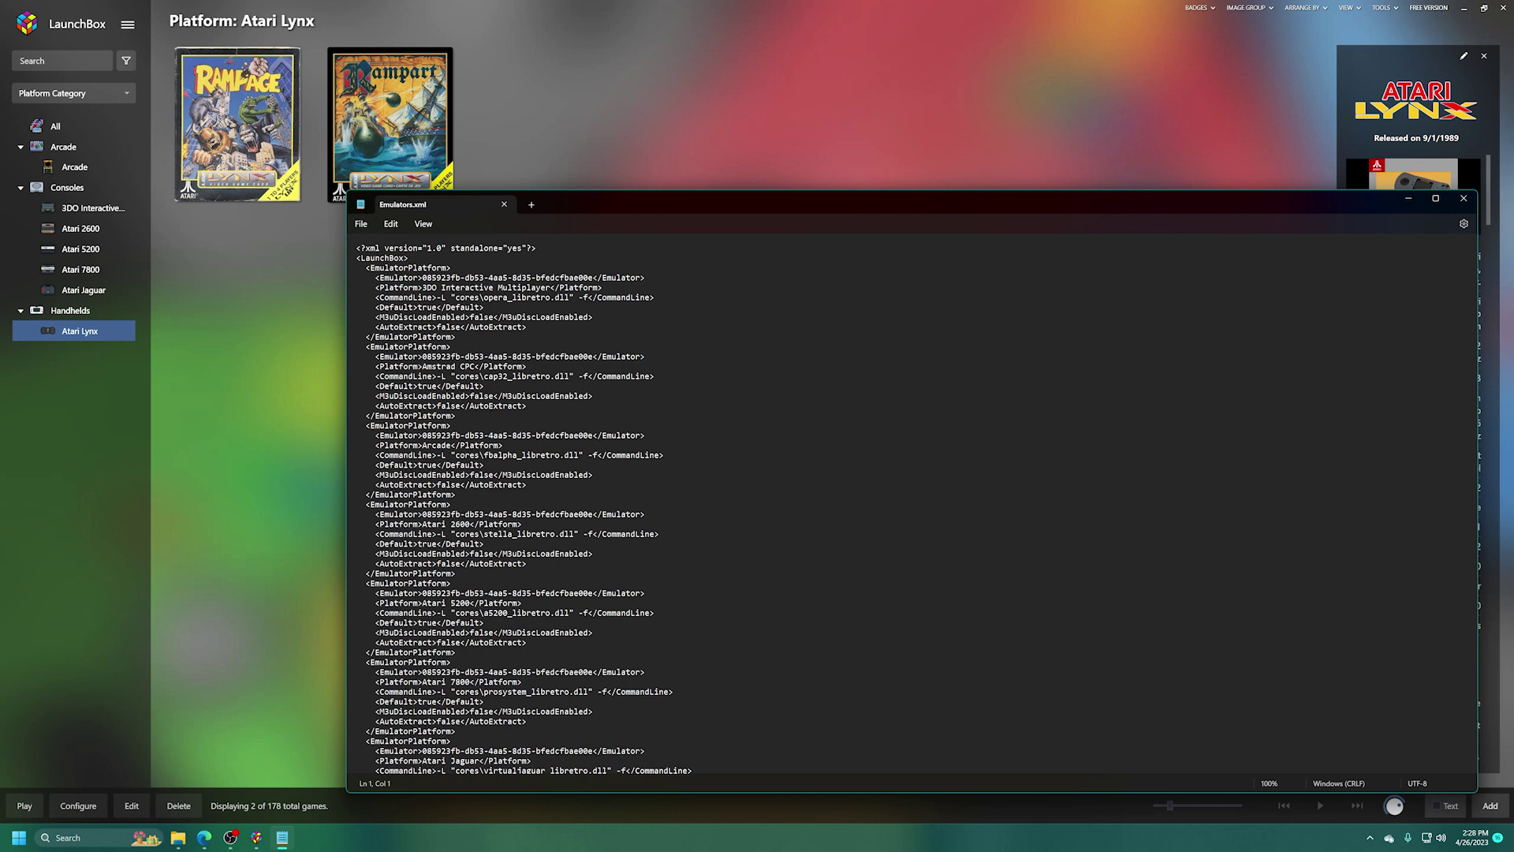
key("ctrl+f")
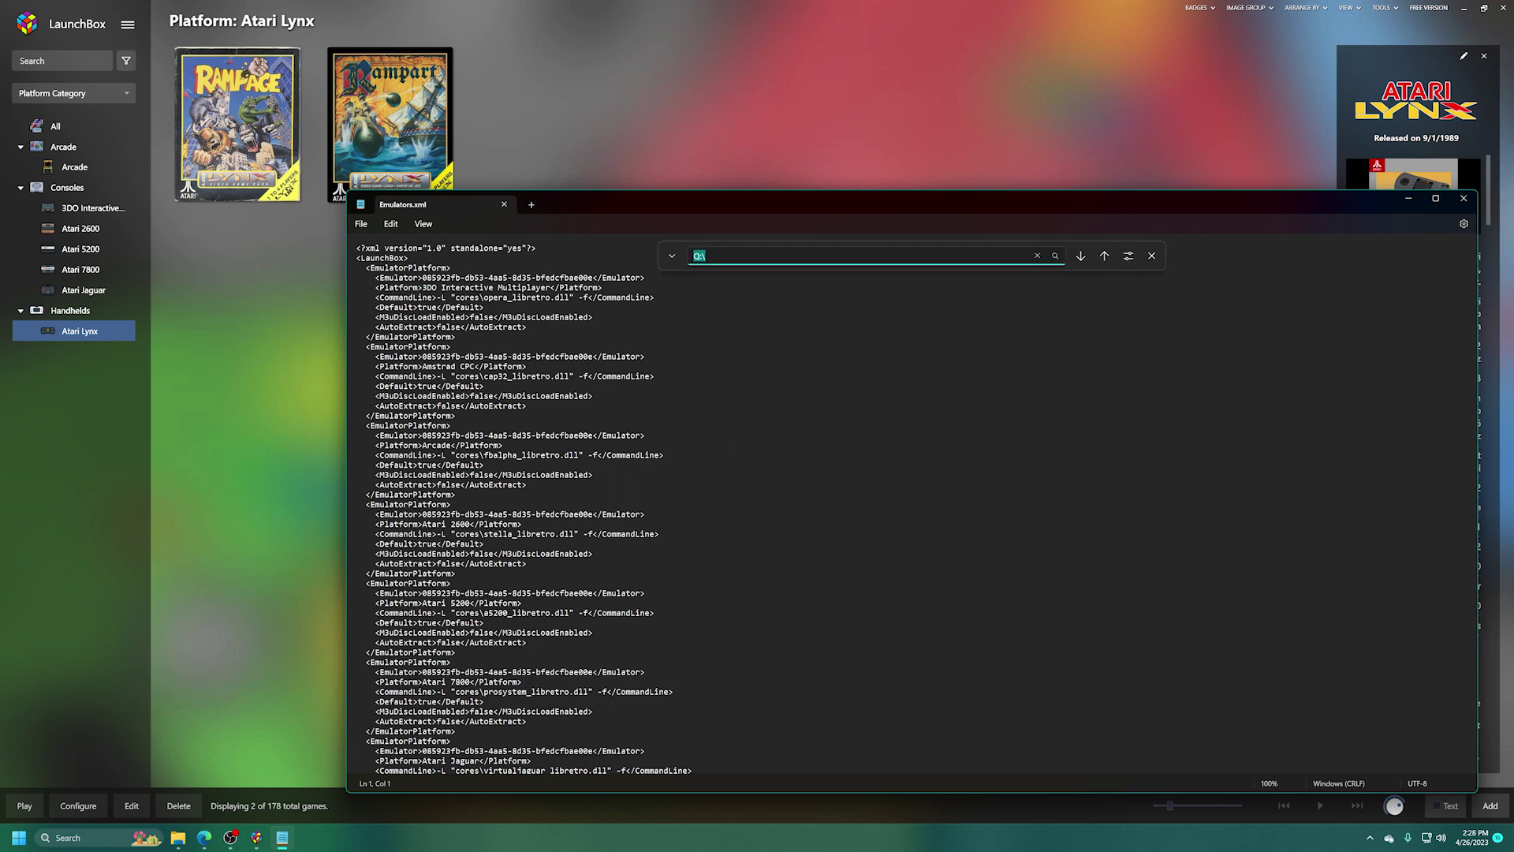
type("philips")
key("Return")
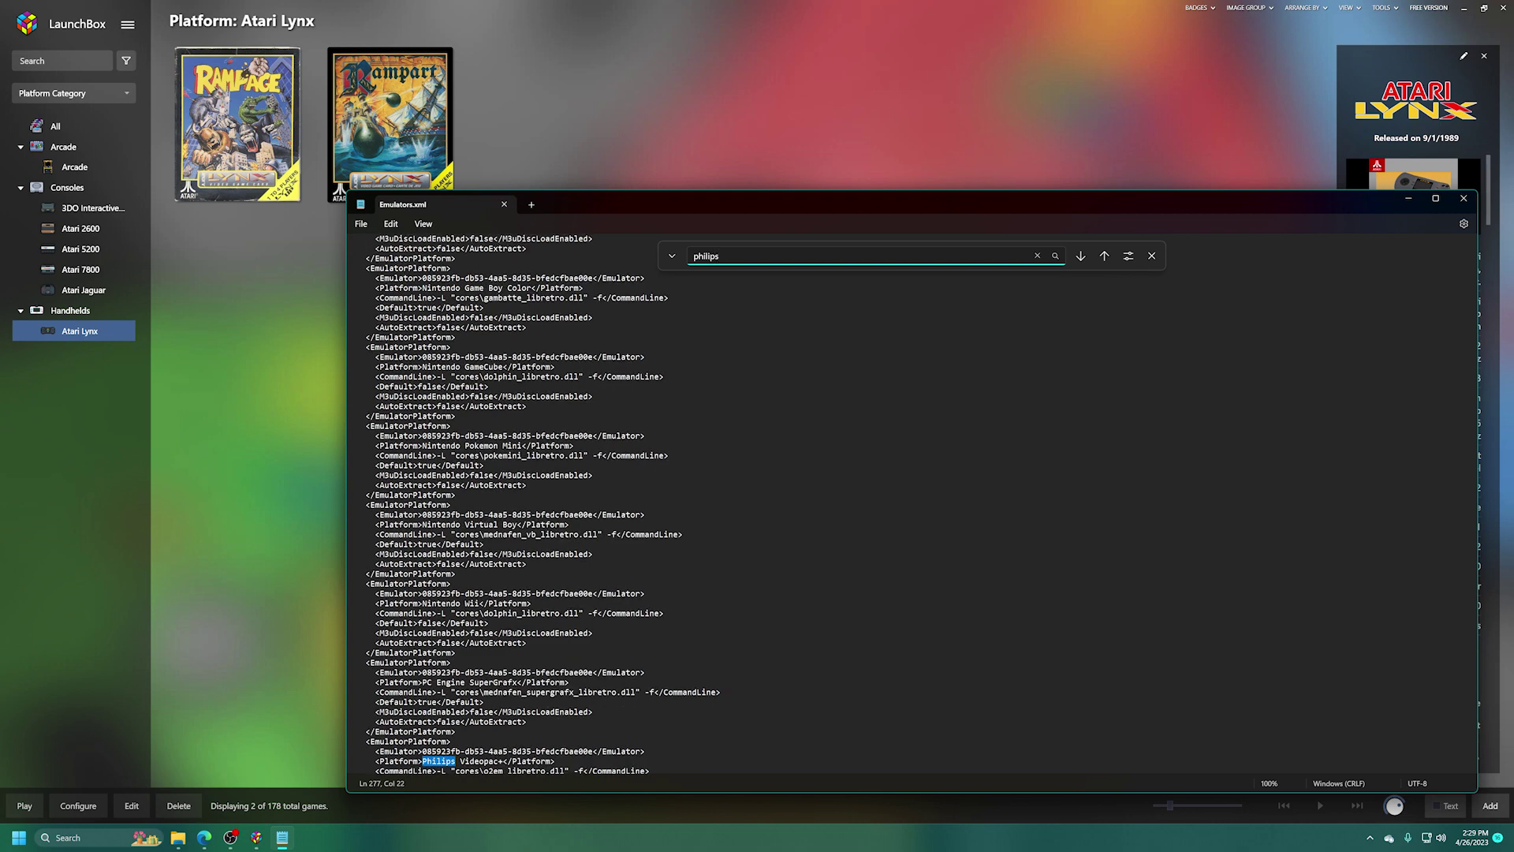
scroll(915, 504, "down", 3)
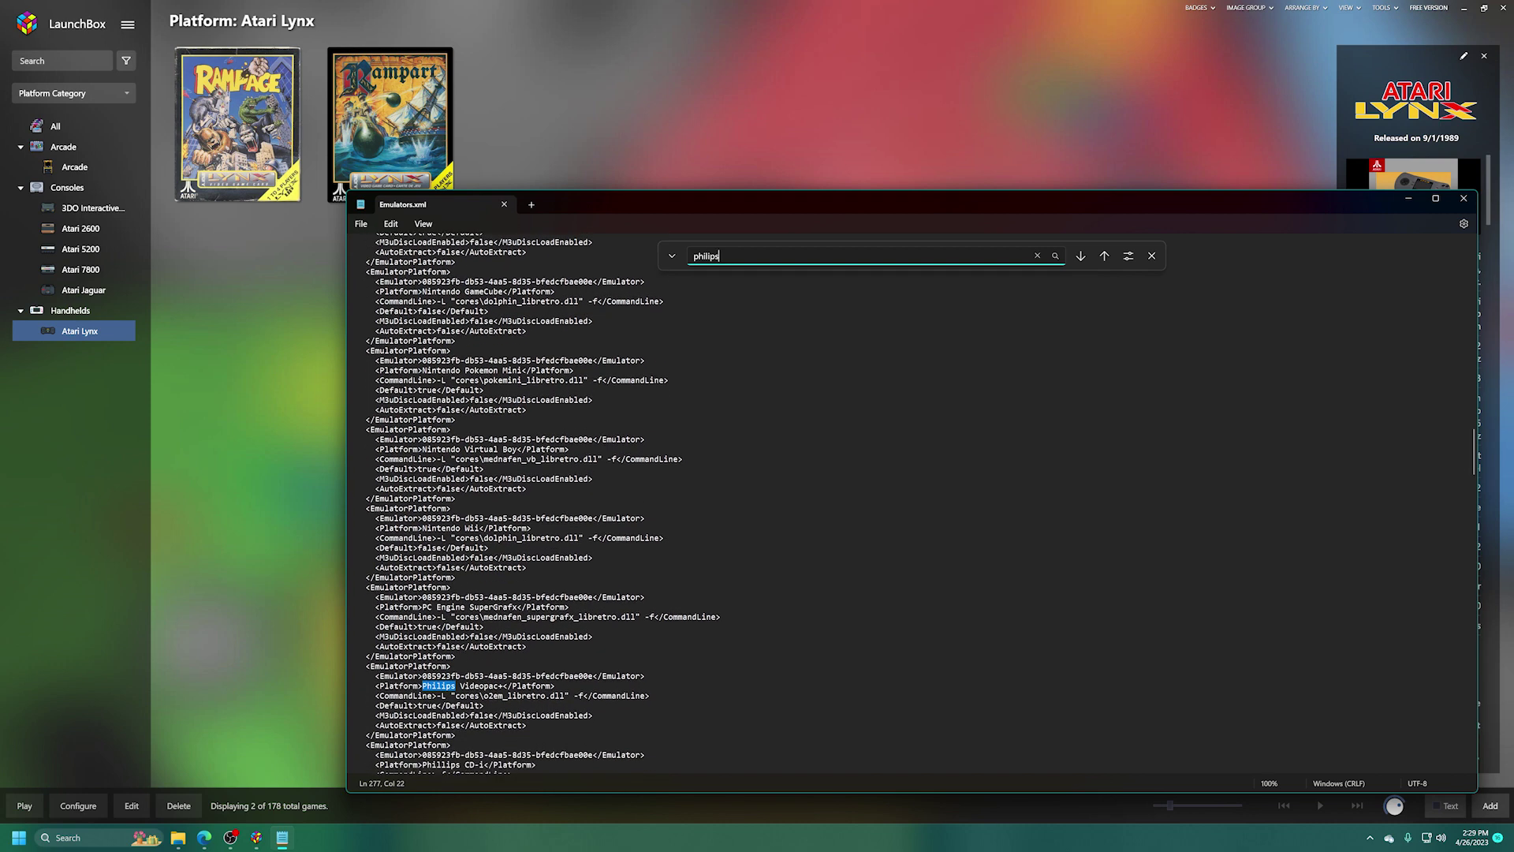
scroll(915, 505, "down", 1)
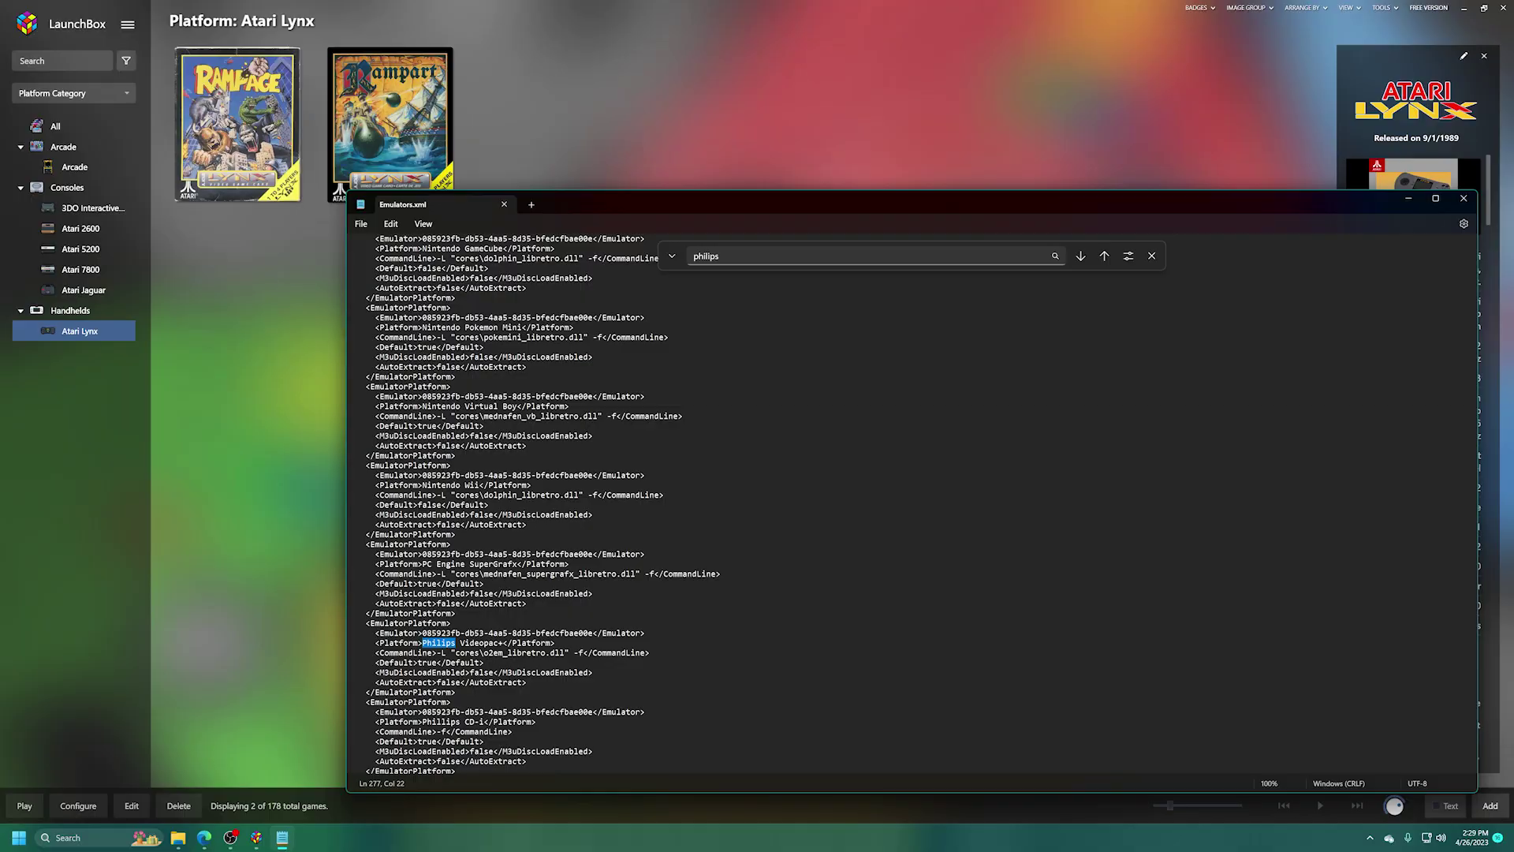
Replace the Philips CD-i CommandLine entry in Emulators.xml with a copy of the PC Engine SuperGrafx CommandLine line.
scroll(907, 504, "up", 4)
left_click_drag(724, 455, 376, 455)
key("ctrl+c")
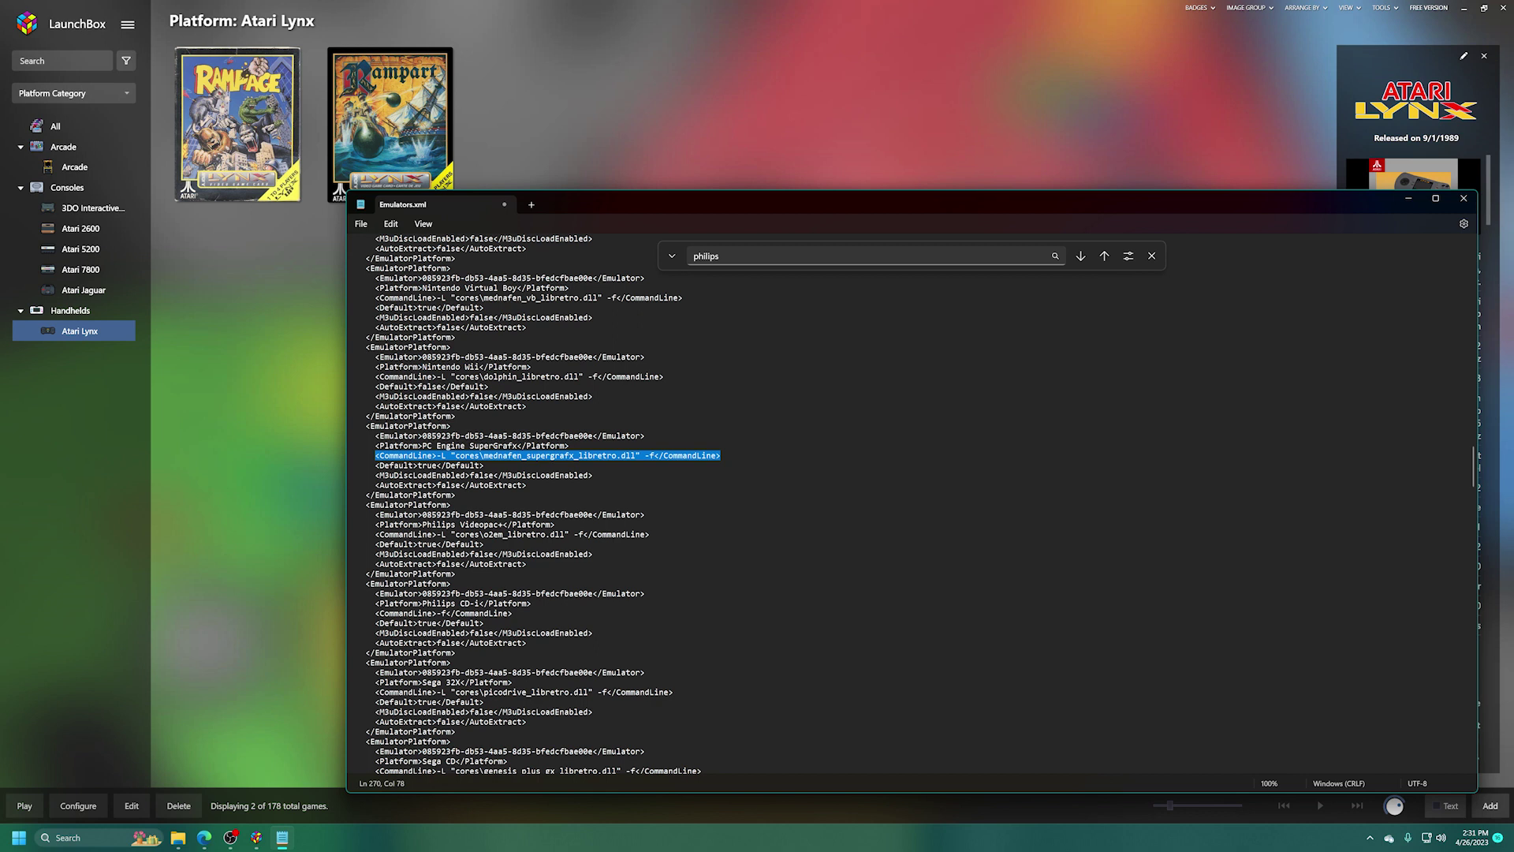
left_click_drag(514, 613, 376, 613)
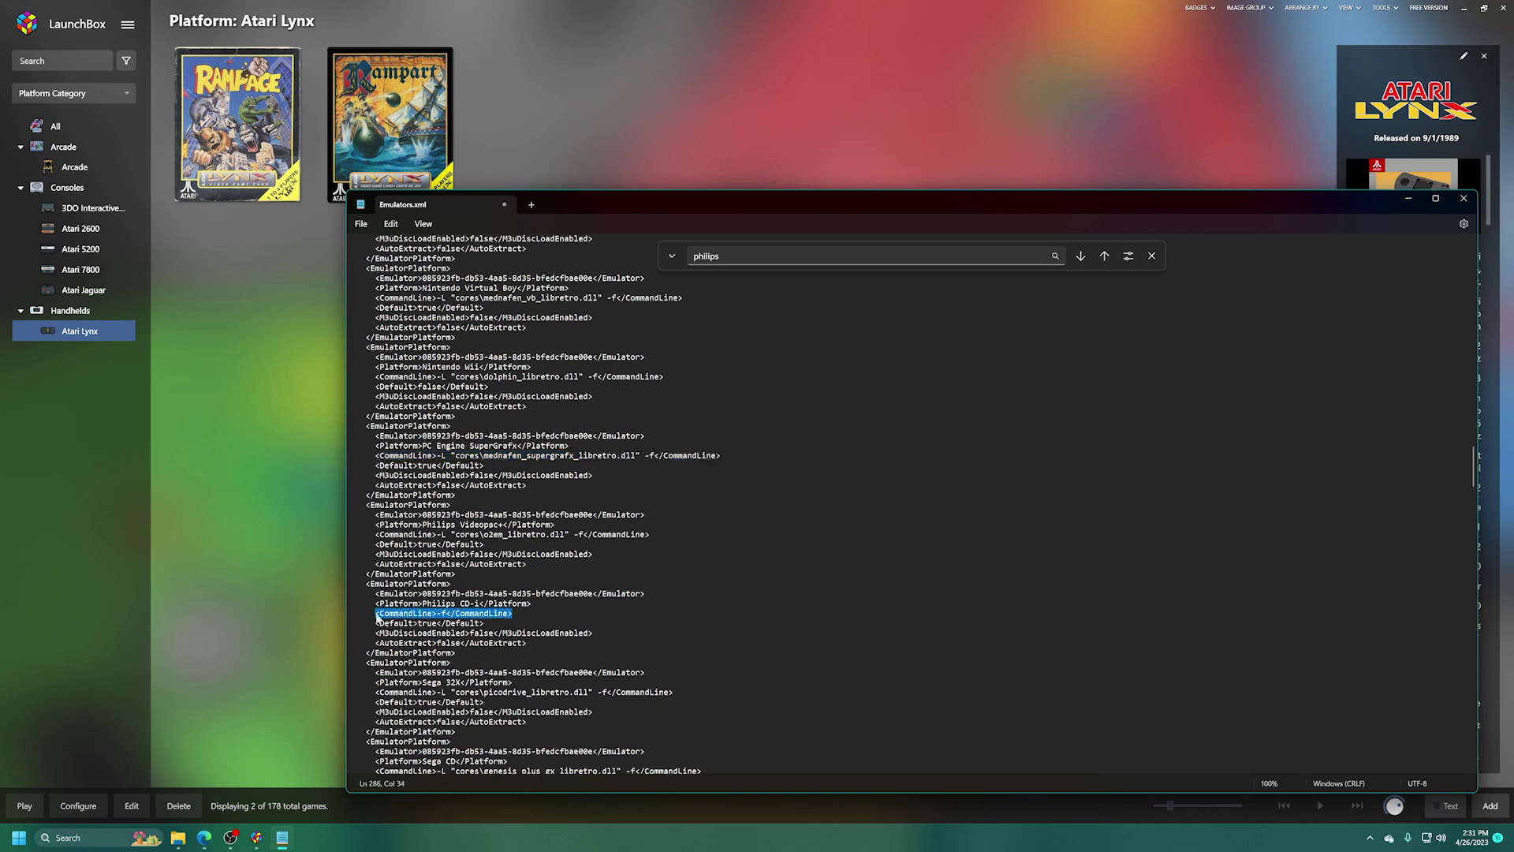
key("ctrl+v")
Arrange the RetroArch cores folder beside a narrowed Notepad window to read the CD-i core's file name.
left_click_drag(484, 613, 635, 613)
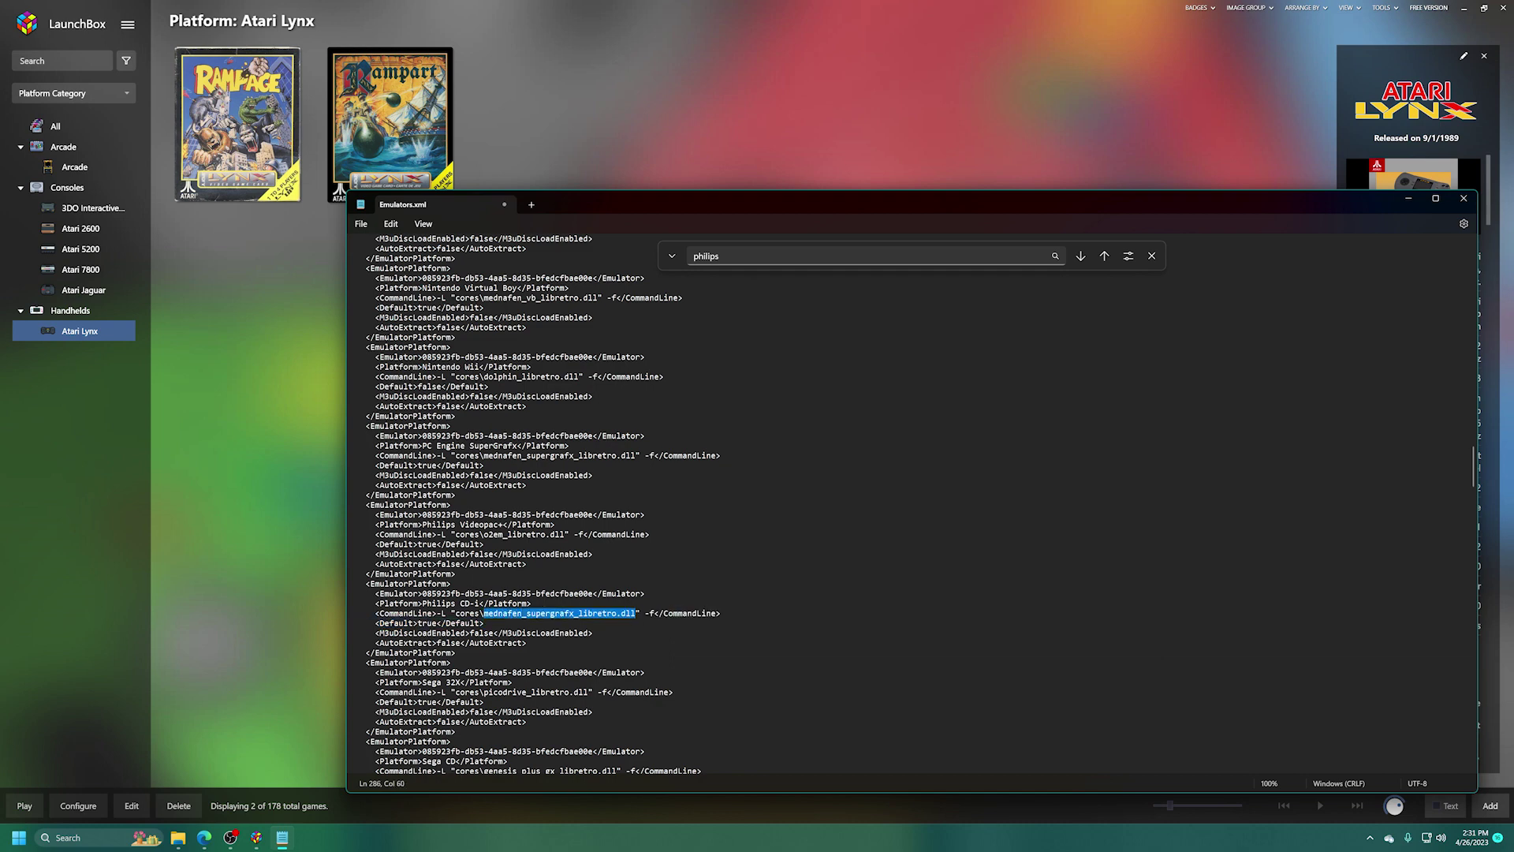
mouse_move(178, 837)
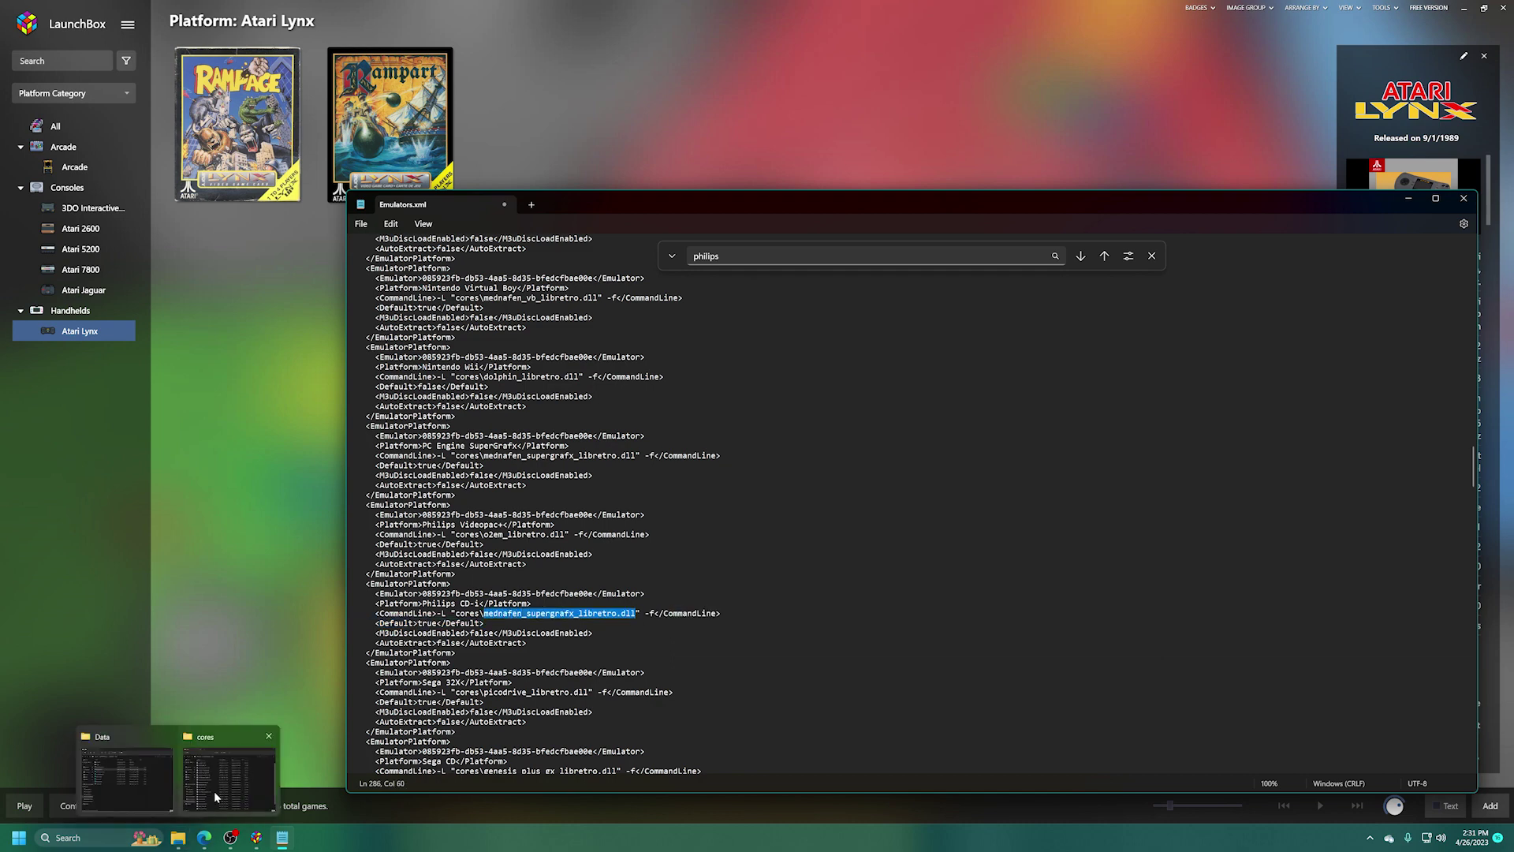
left_click(229, 769)
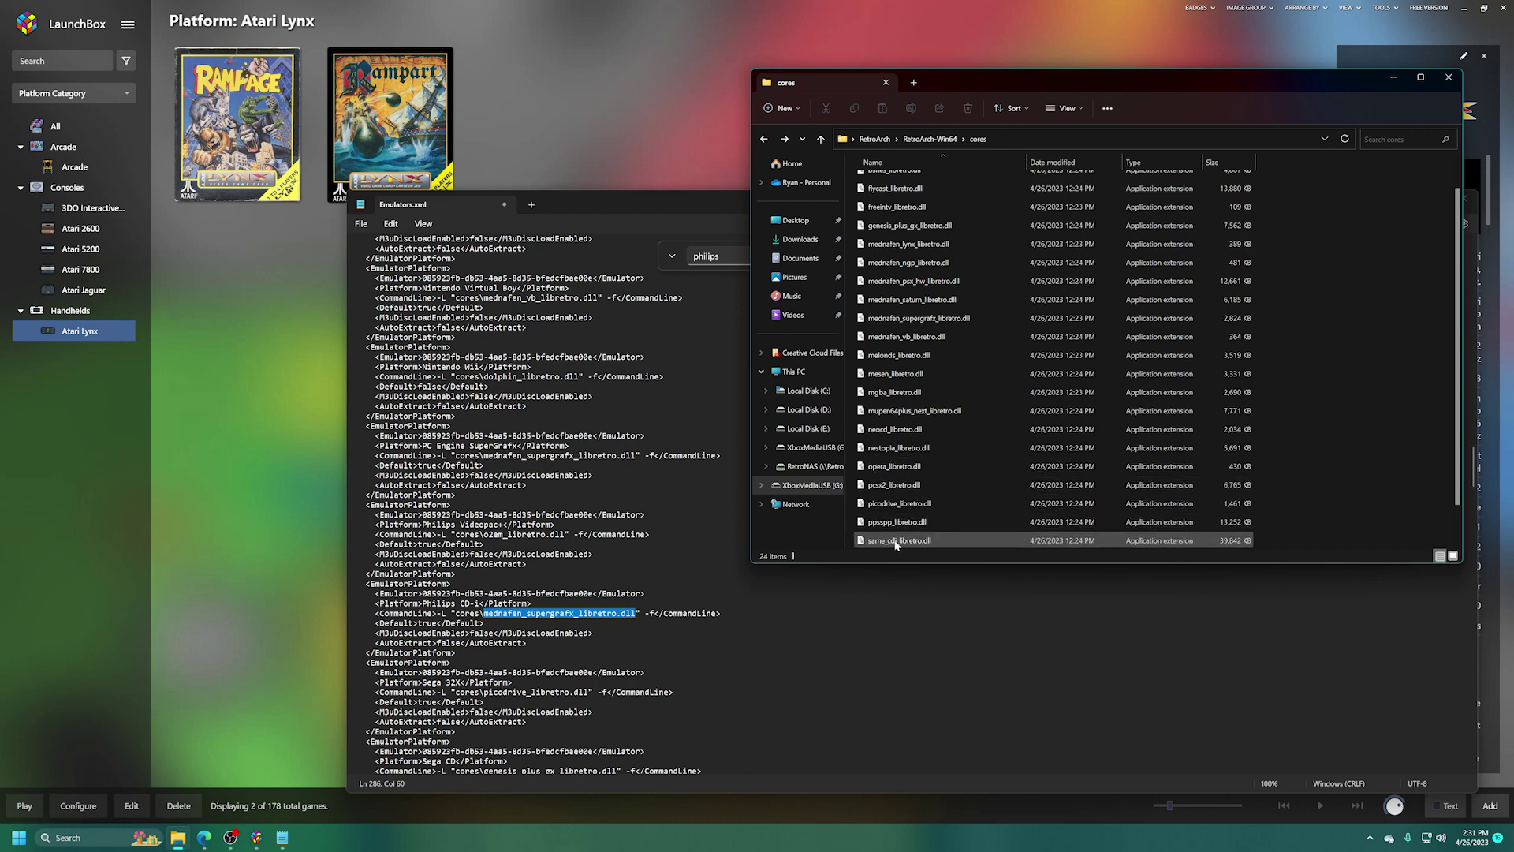
mouse_move(910, 544)
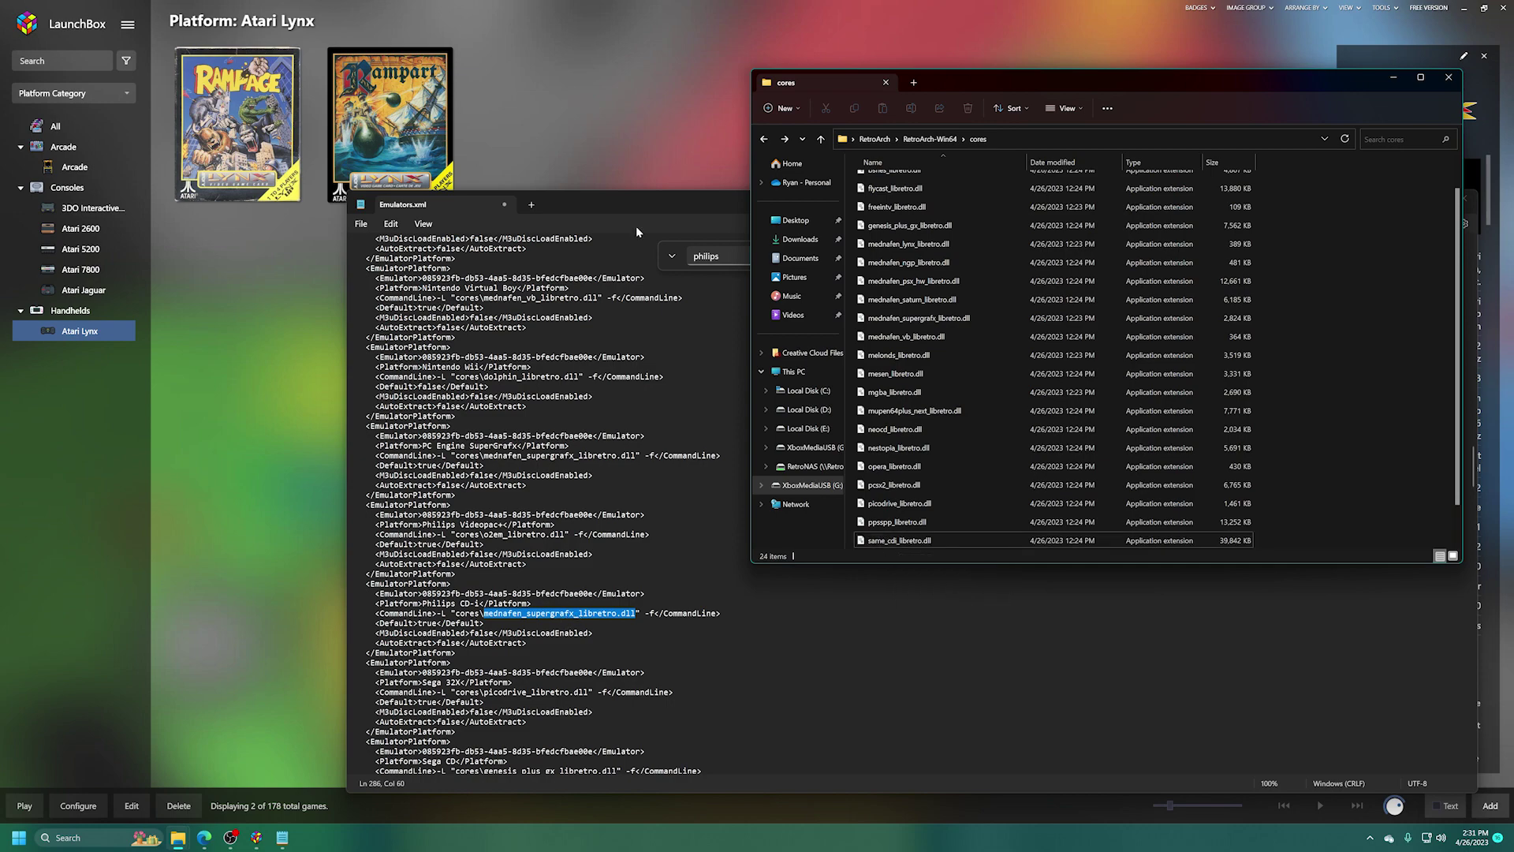
left_click_drag(645, 210, 411, 164)
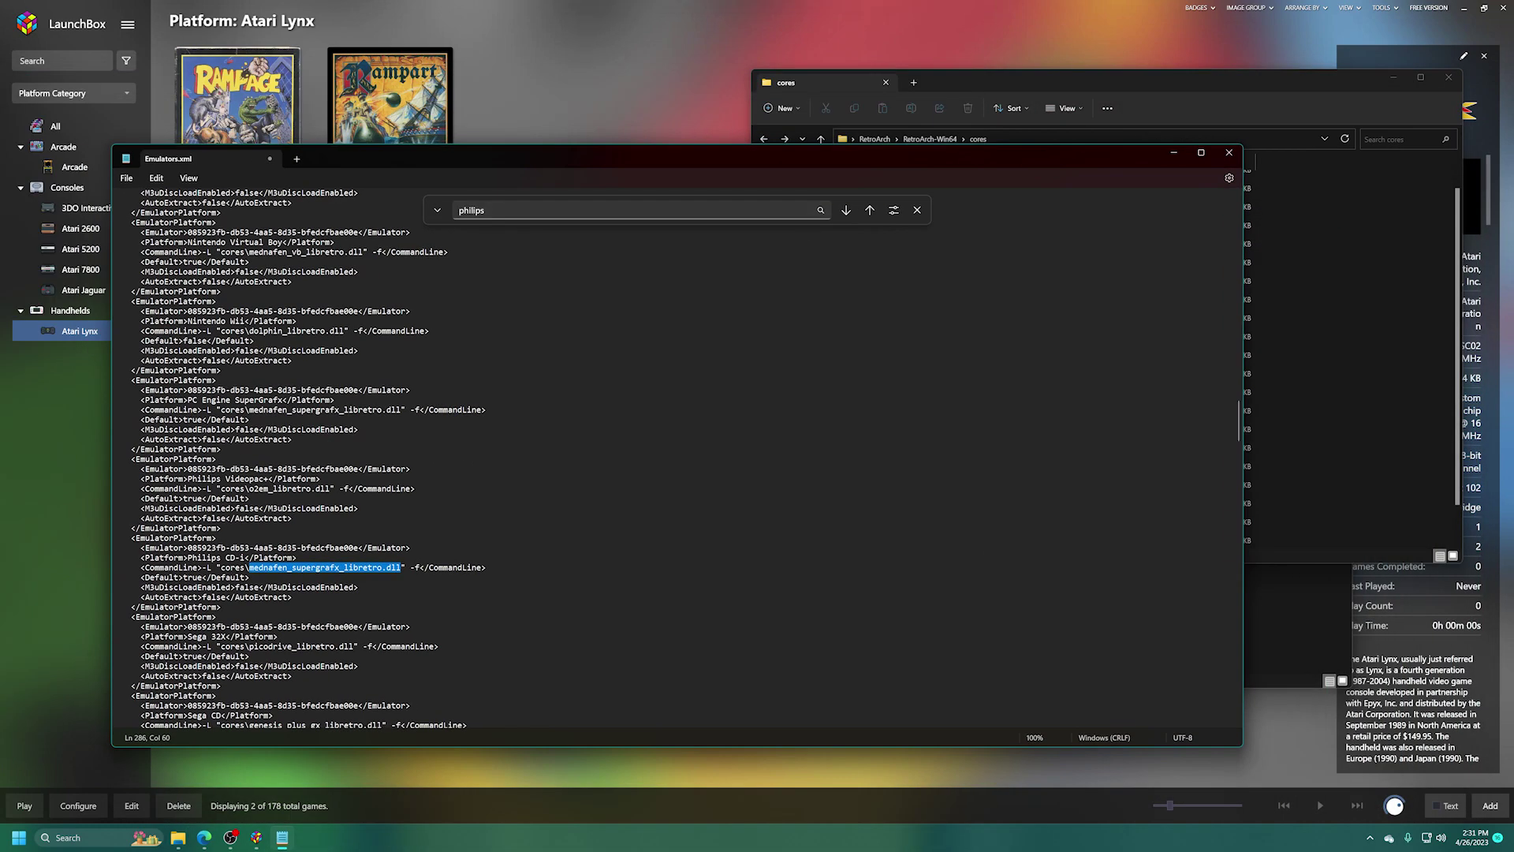
left_click_drag(1245, 346, 696, 347)
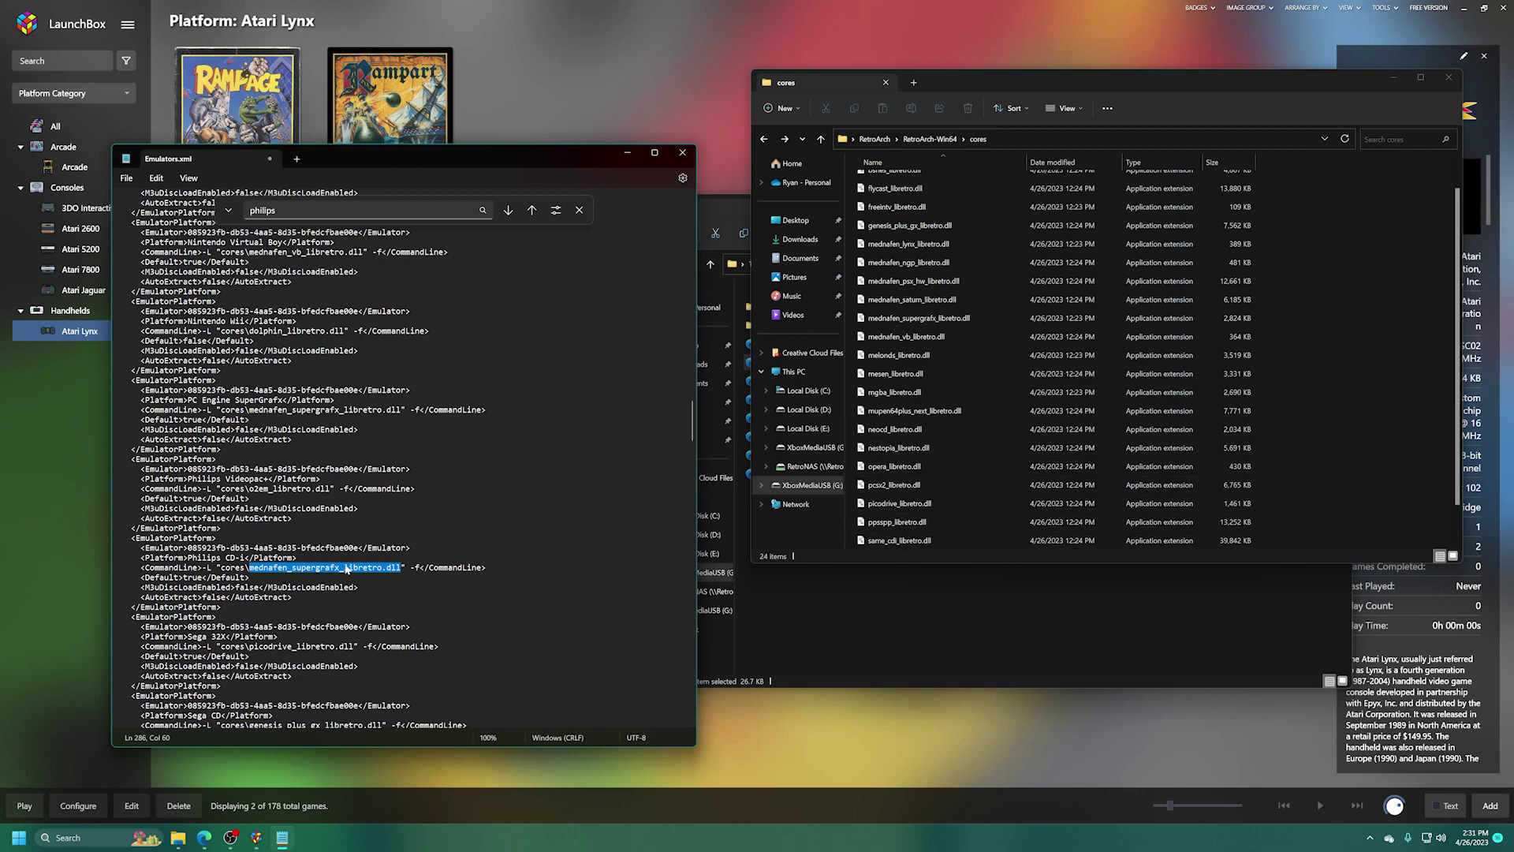
Change the core in the Philips CD-i command line from mednafen_supergrafx to same_cdi, keeping the _libretro.dll ending.
left_click(341, 568)
key("shift+Down")
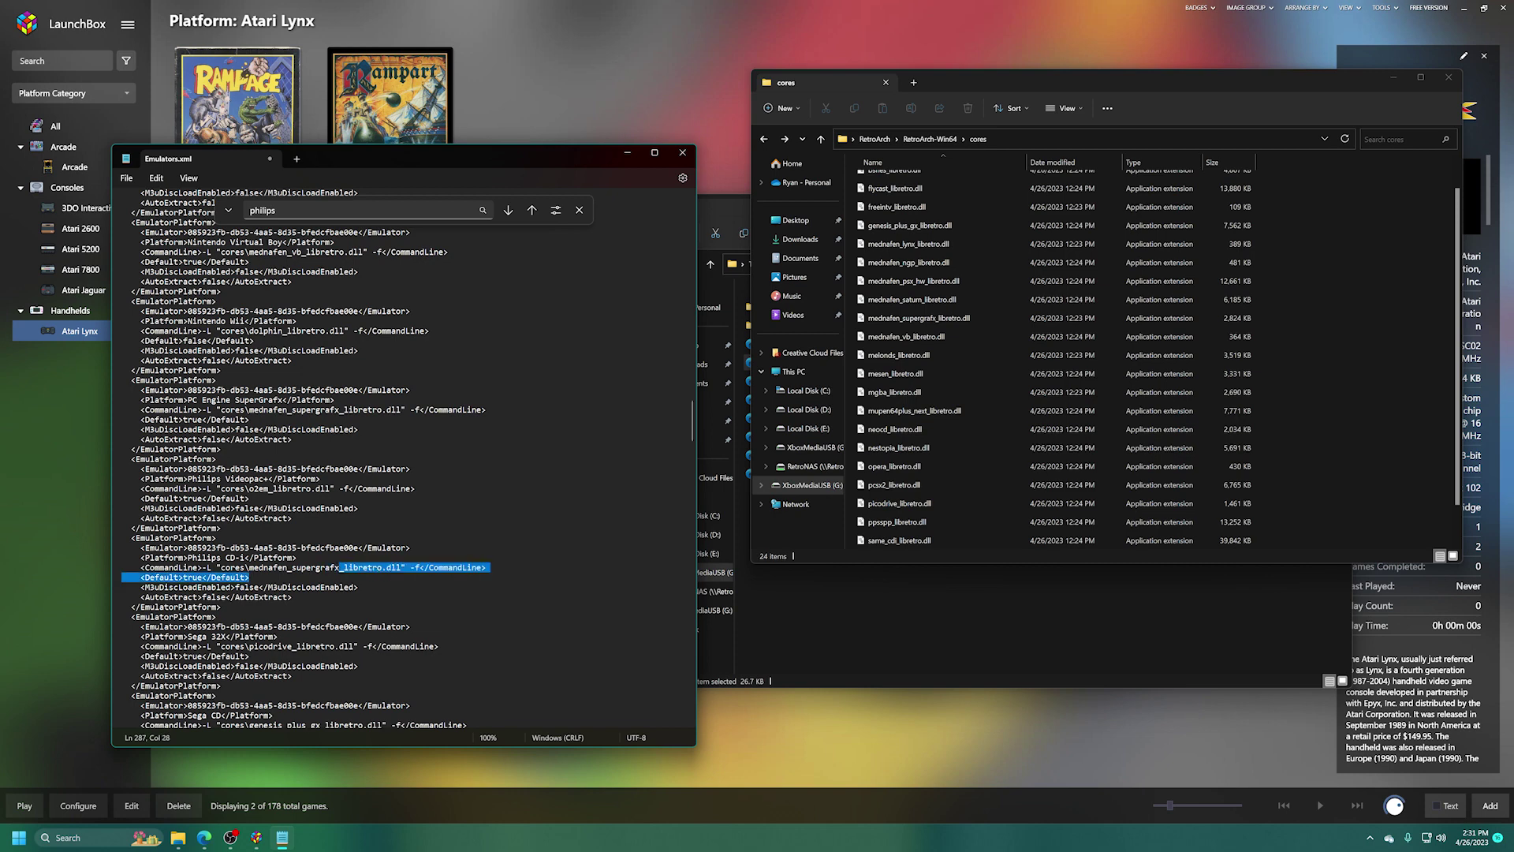
left_click(290, 567)
double_click(289, 567)
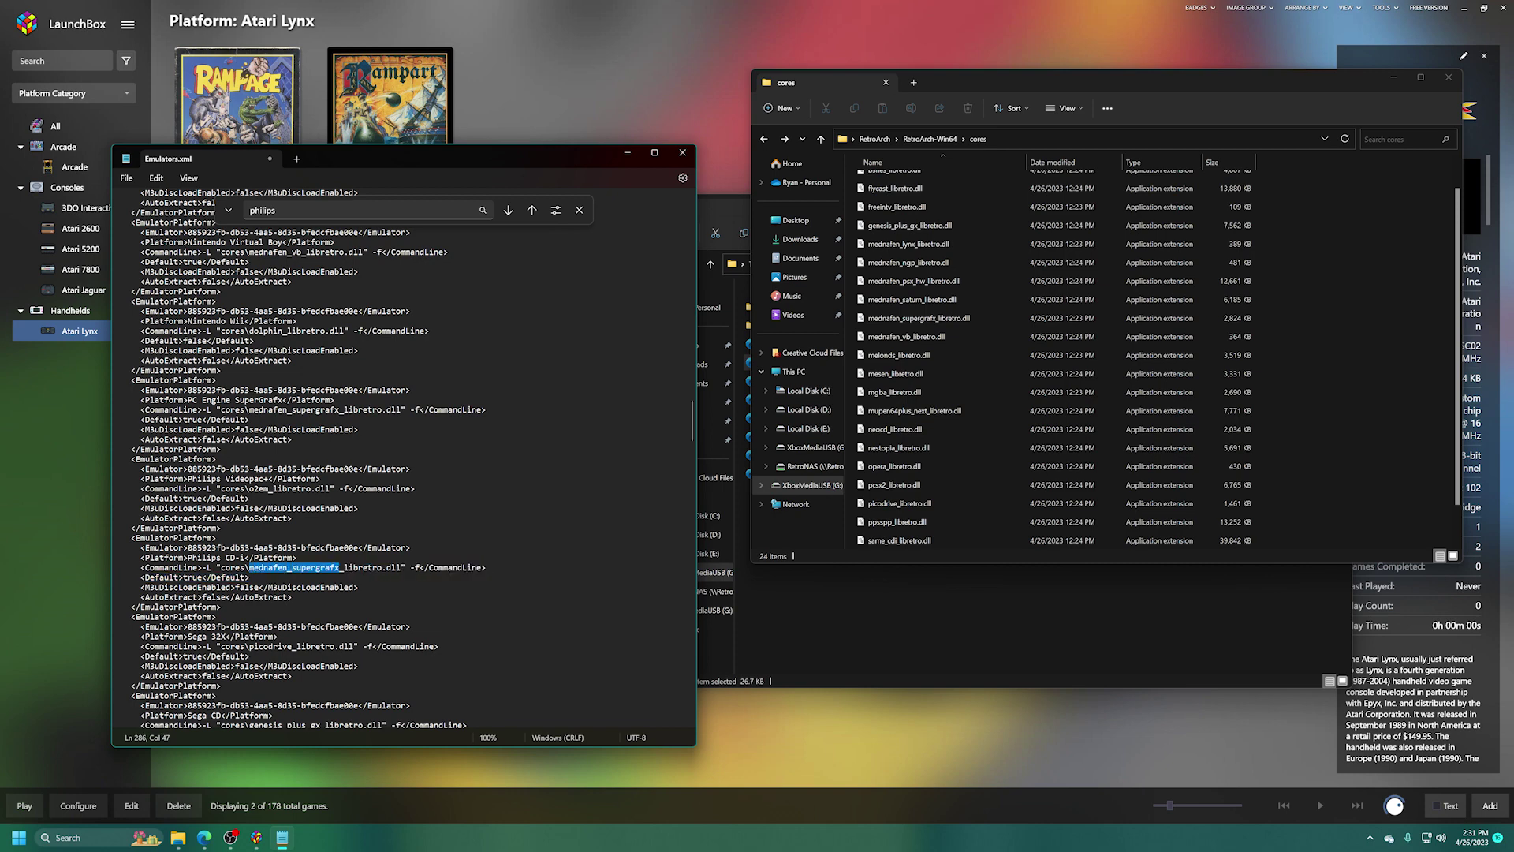
type("same_cdi")
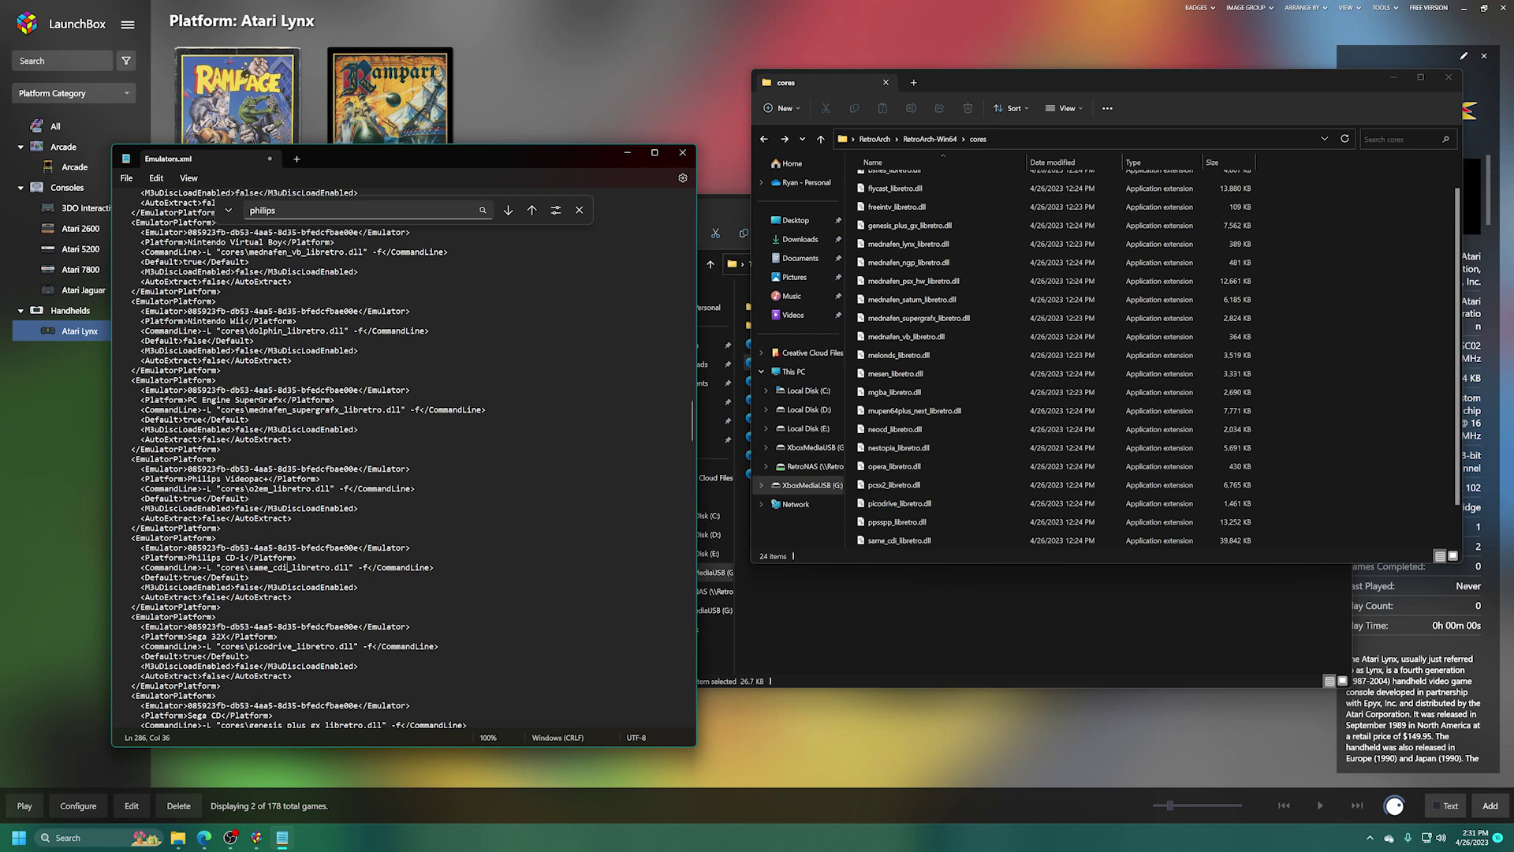
Save Emulators.xml, then close Notepad and the cores folder window.
left_click(126, 178)
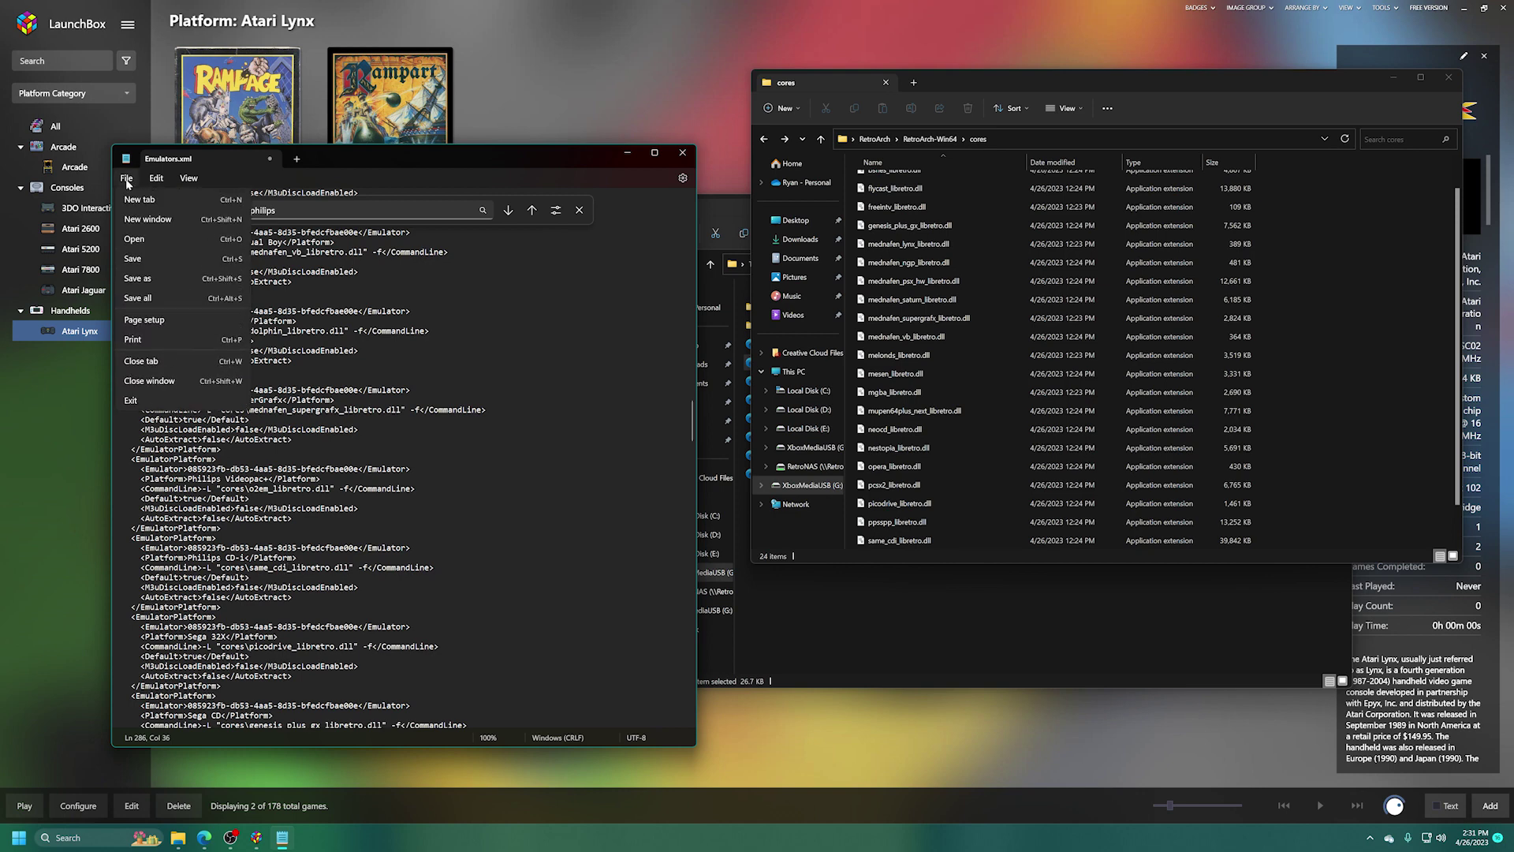
left_click(154, 258)
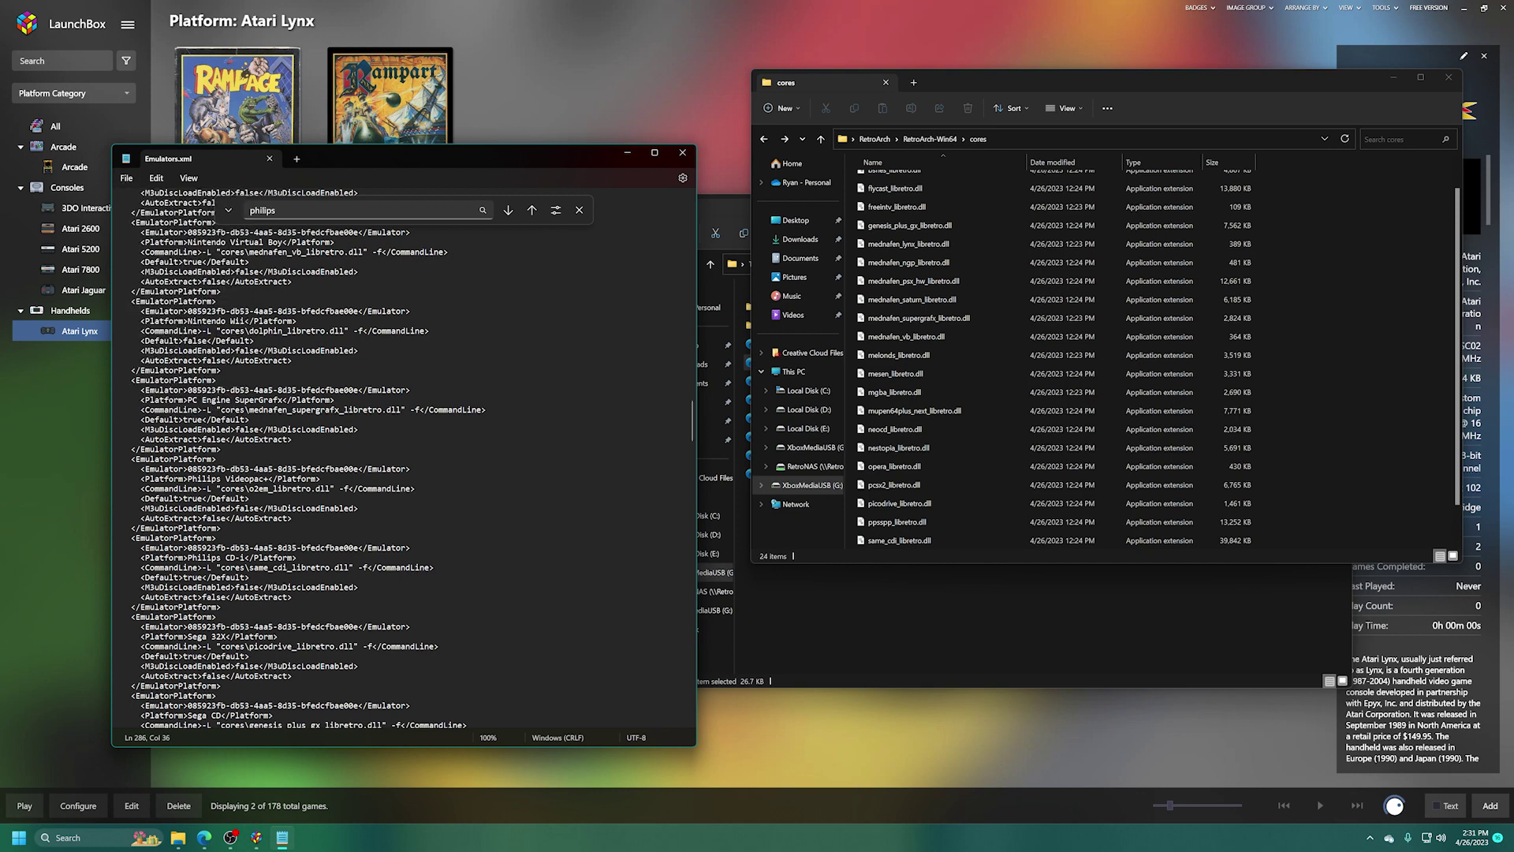
left_click(682, 153)
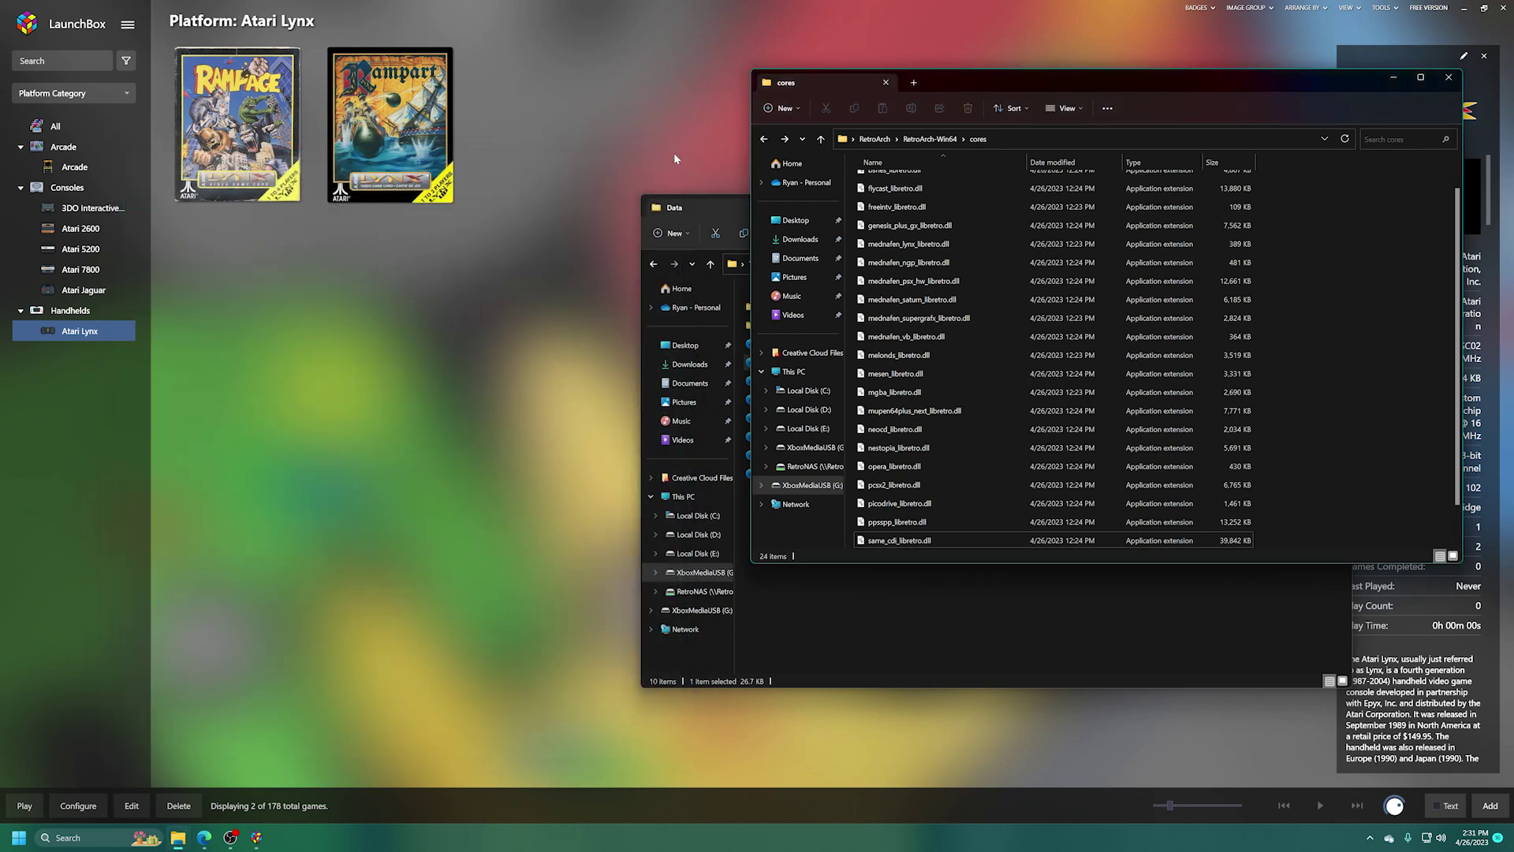
left_click(1450, 78)
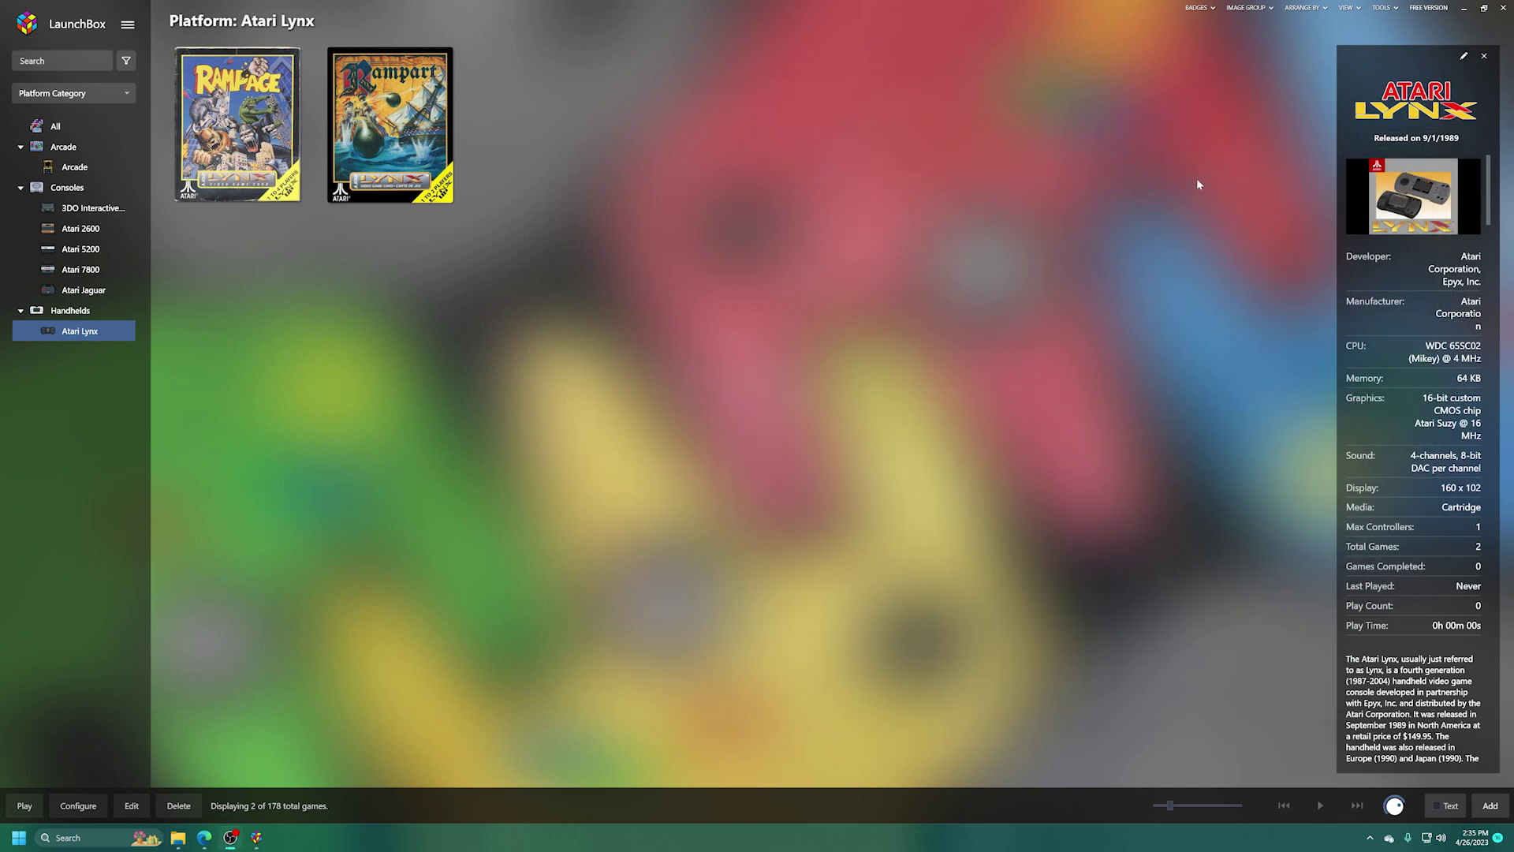
Close LaunchBox and restart it by running LaunchBox.exe from the LaunchBox folder on the XboxMediaUSB (G:) drive.
left_click(1501, 10)
left_click(187, 797)
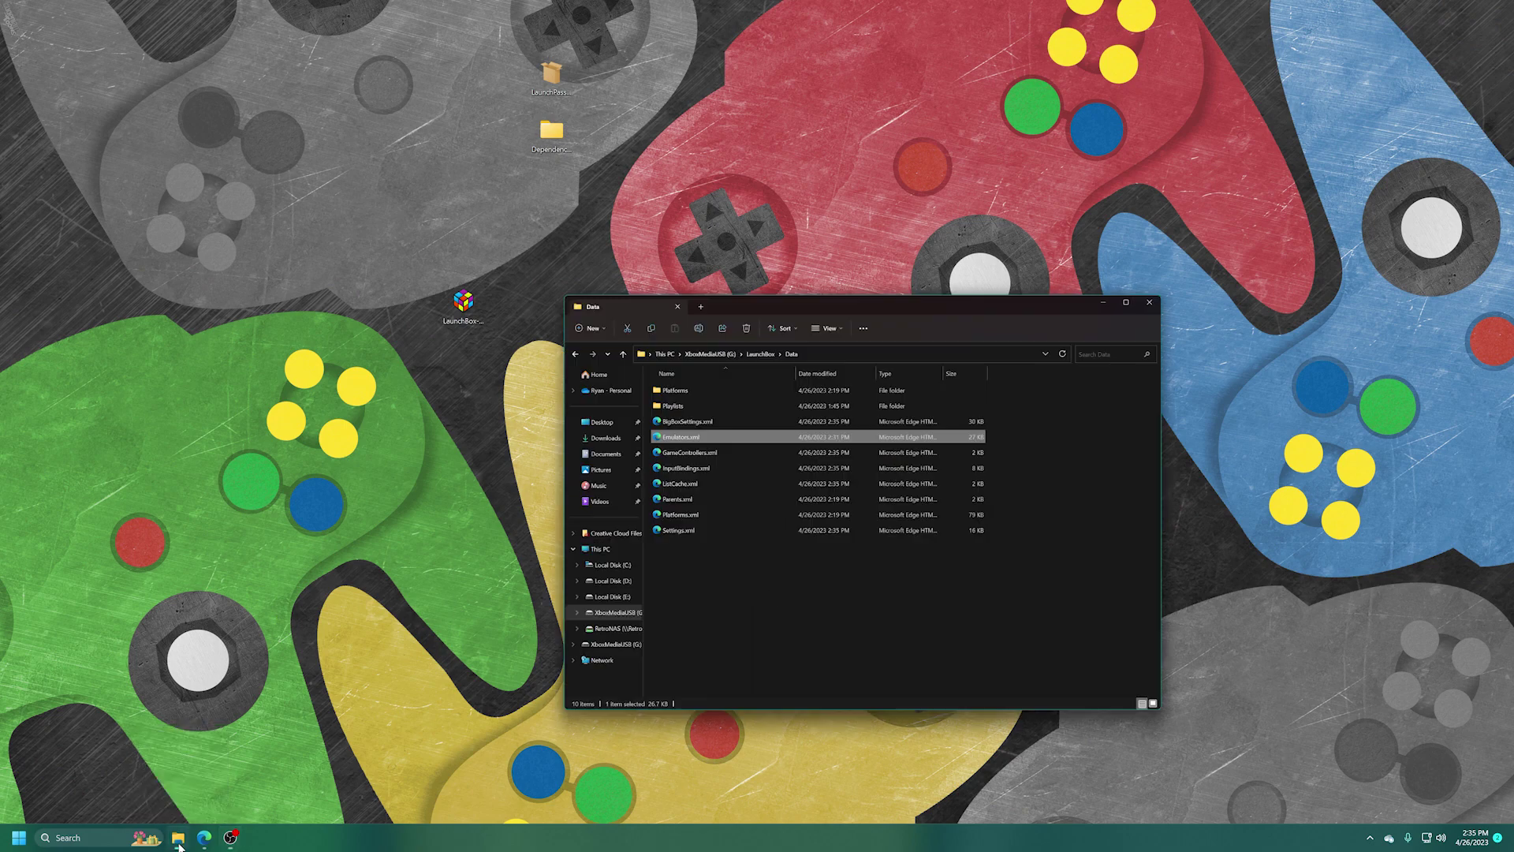
key("alt+Up")
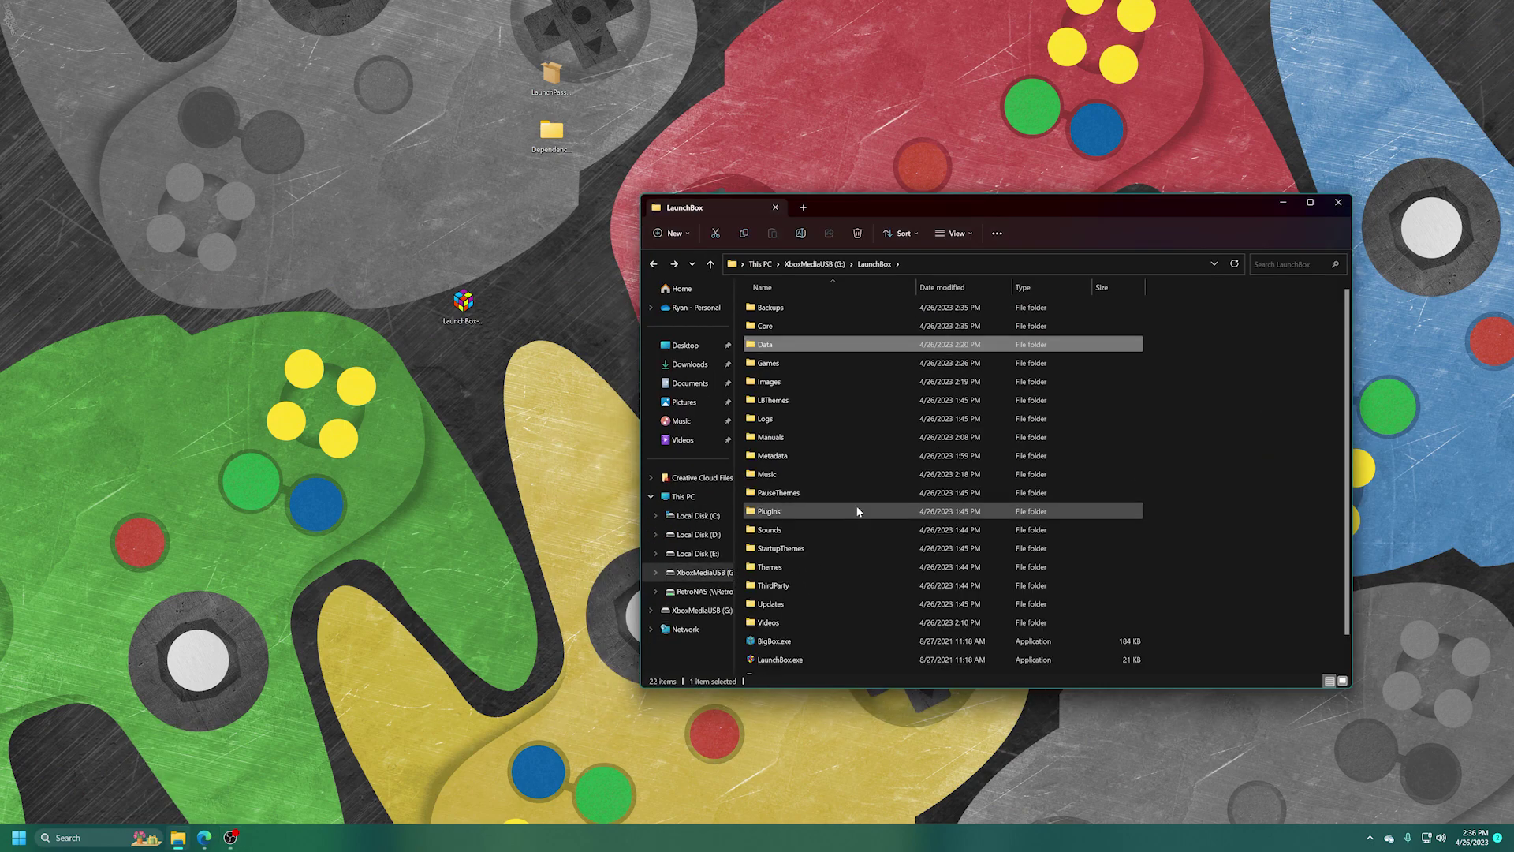
scroll(858, 507, "down", 1)
double_click(799, 633)
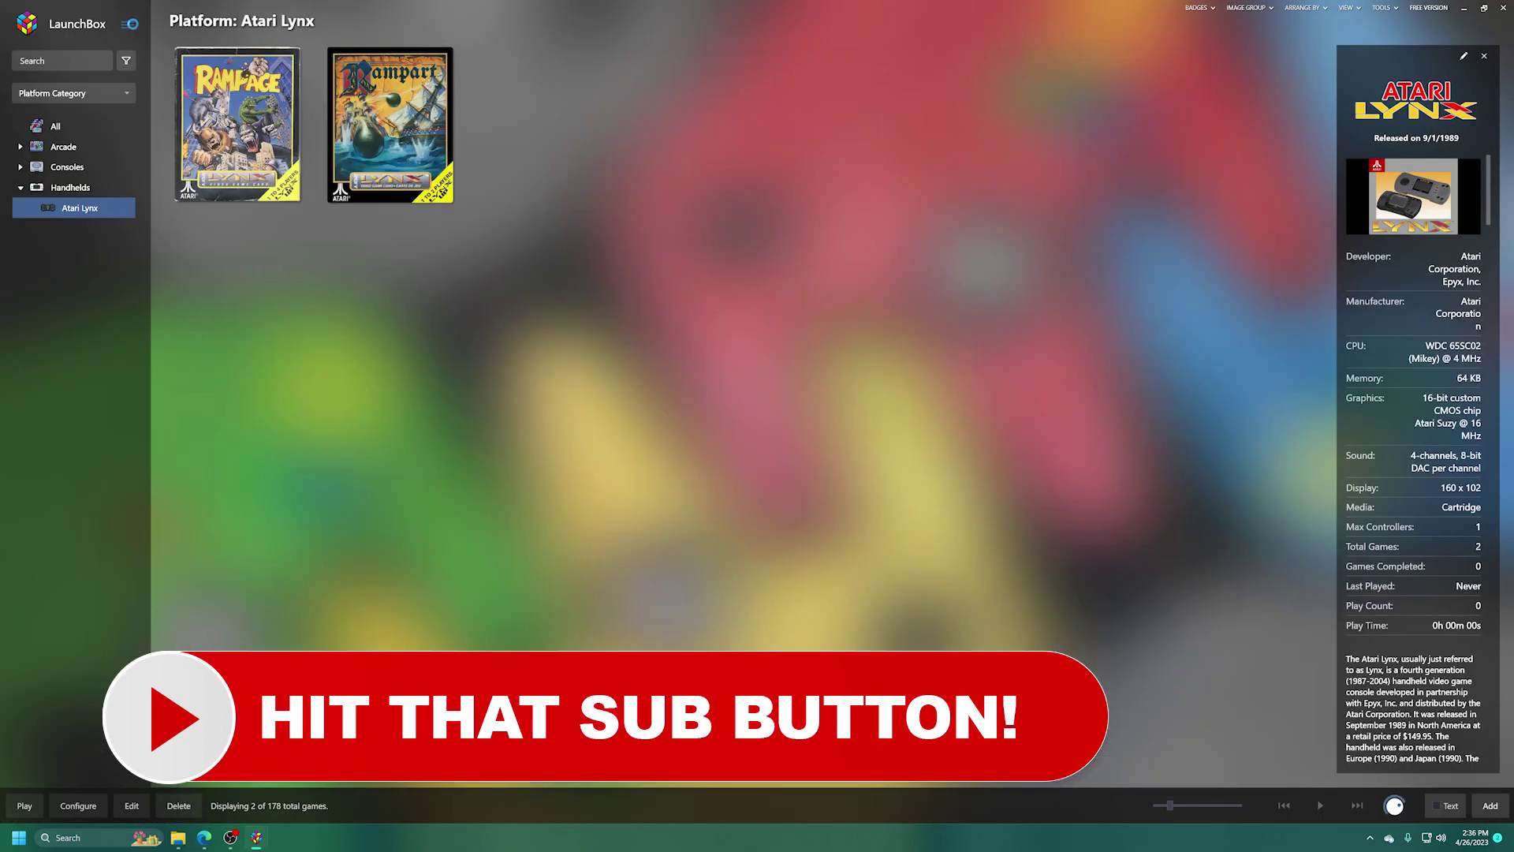
Start the Import ROMs from Files wizard and add the CDI Games folder from Games on the XboxMediaUSB (G:) drive.
left_click(129, 25)
mouse_move(234, 76)
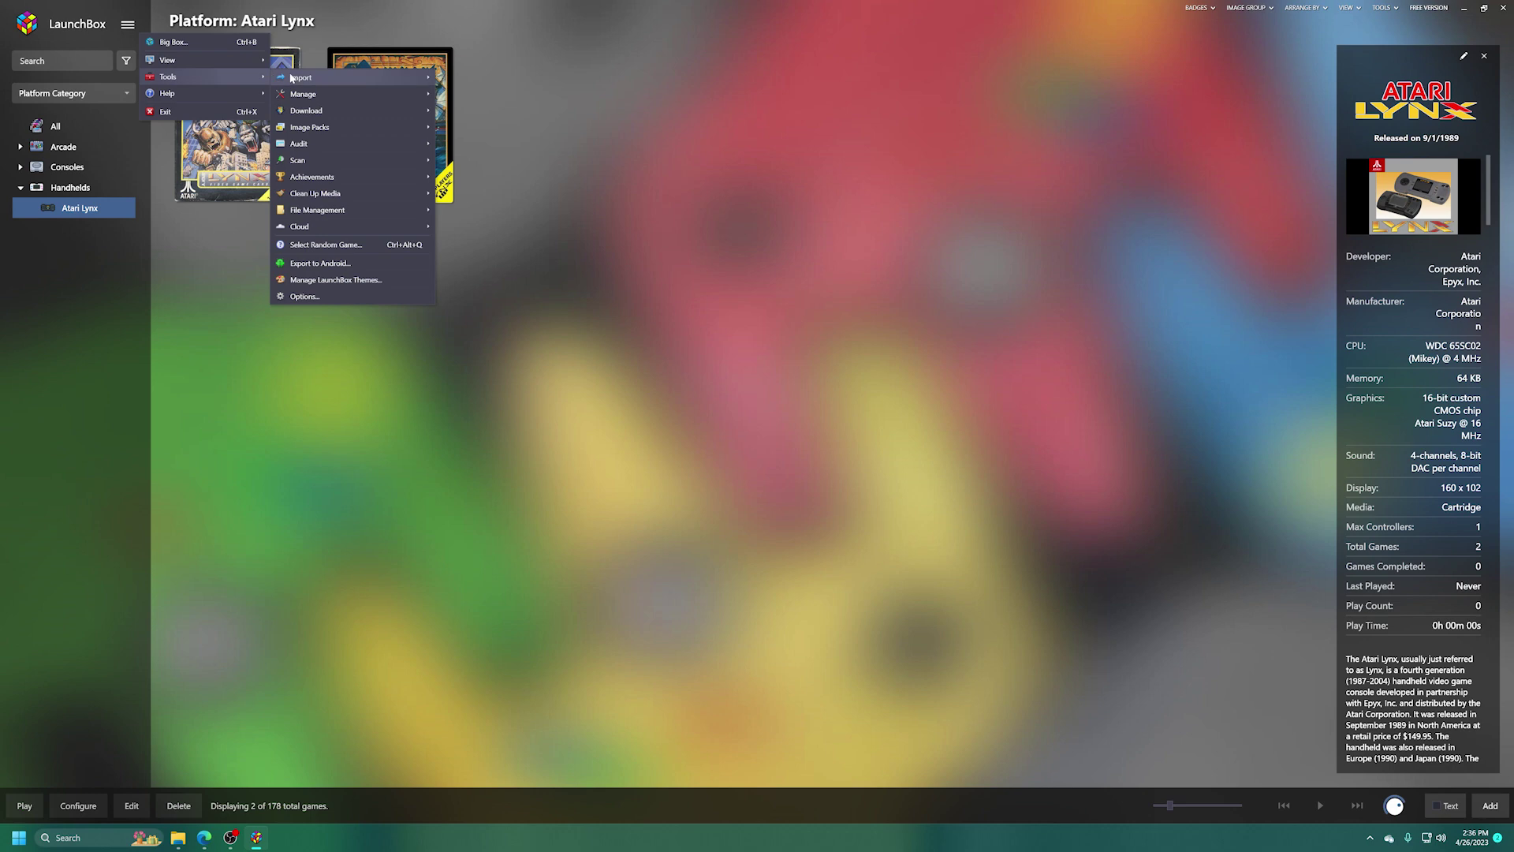
mouse_move(354, 77)
left_click(456, 79)
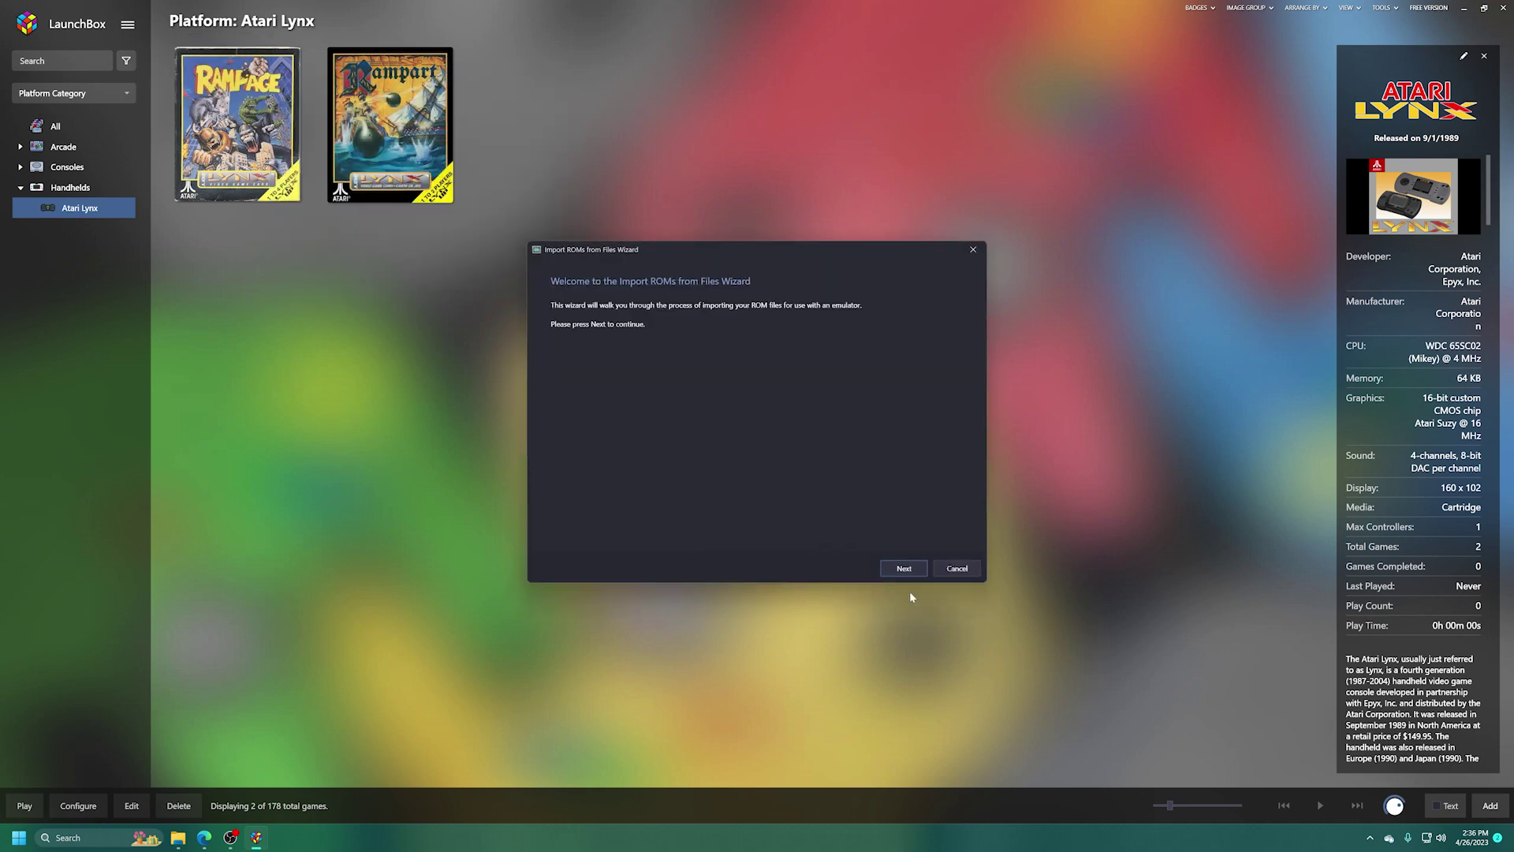
left_click(904, 568)
left_click(577, 528)
left_click(604, 599)
double_click(658, 373)
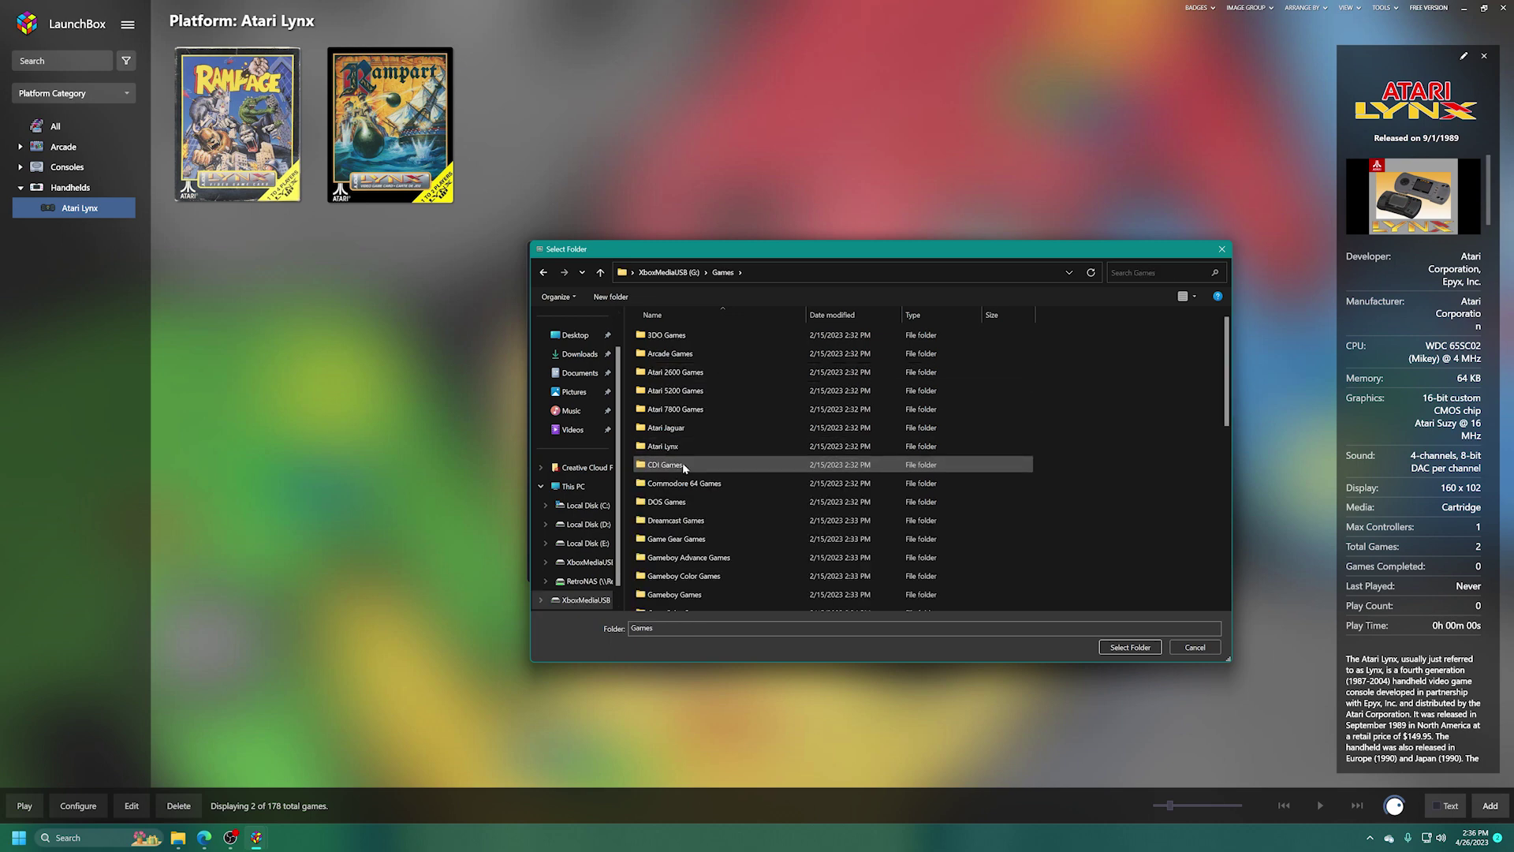
left_click(1120, 649)
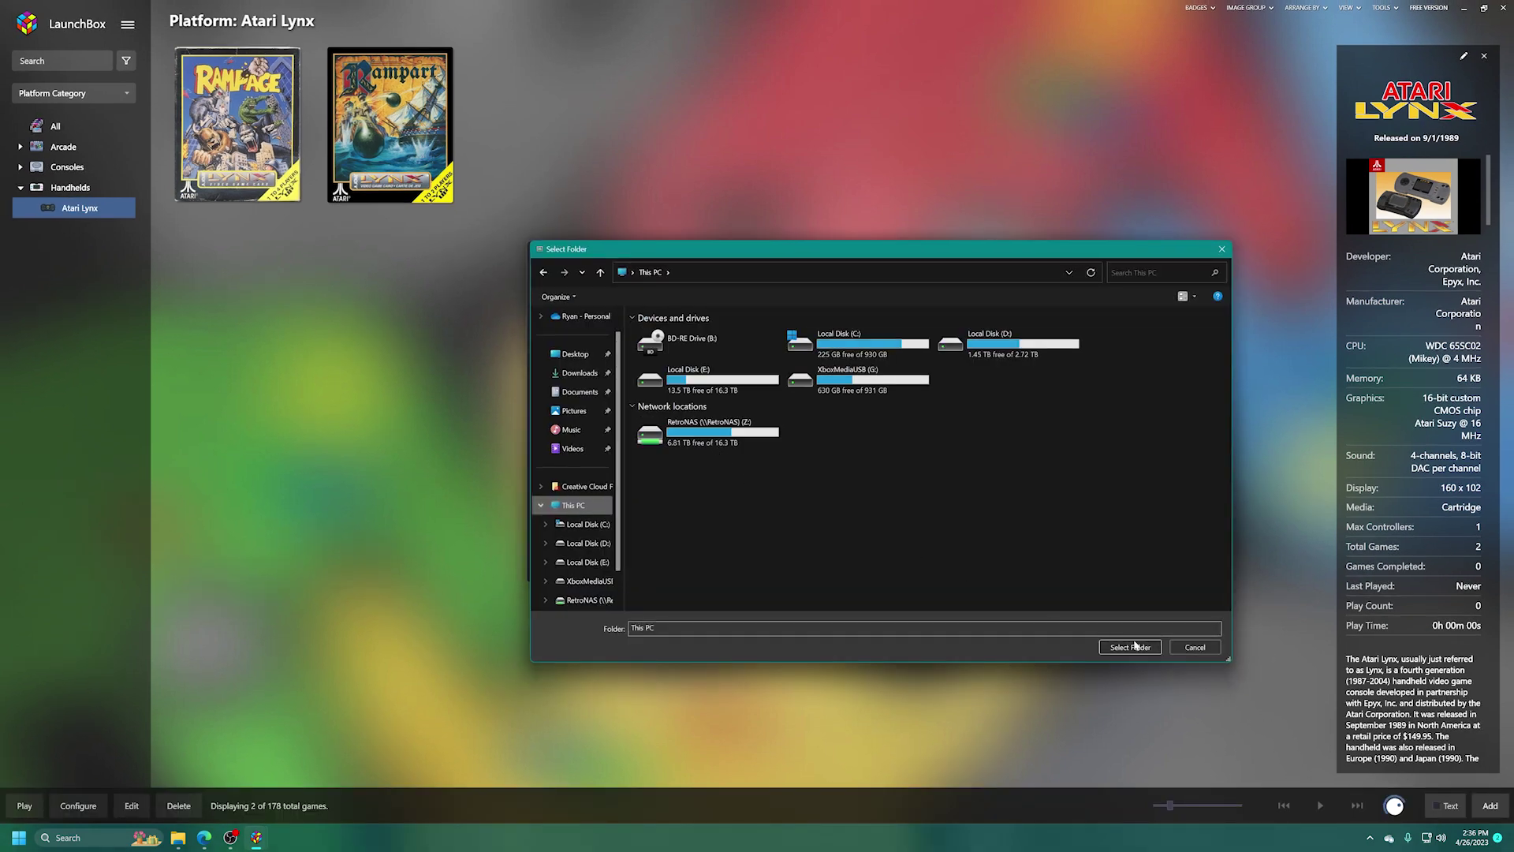
left_click(1195, 648)
left_click(898, 569)
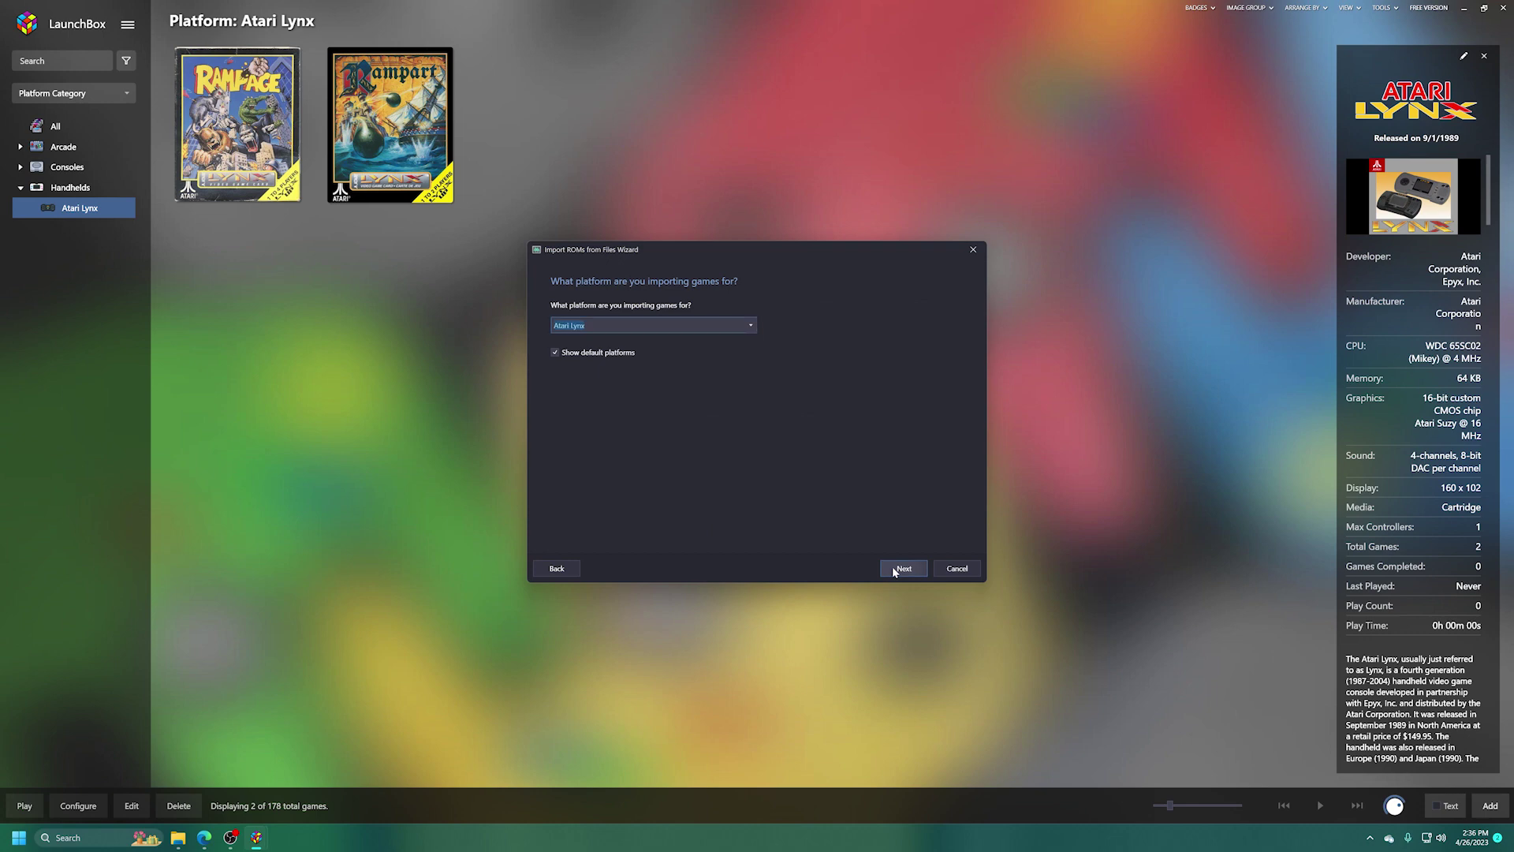
Choose Philips CD-i as the platform for the imported games and continue to the emulator choice.
left_click(654, 325)
scroll(666, 442, "down", 10)
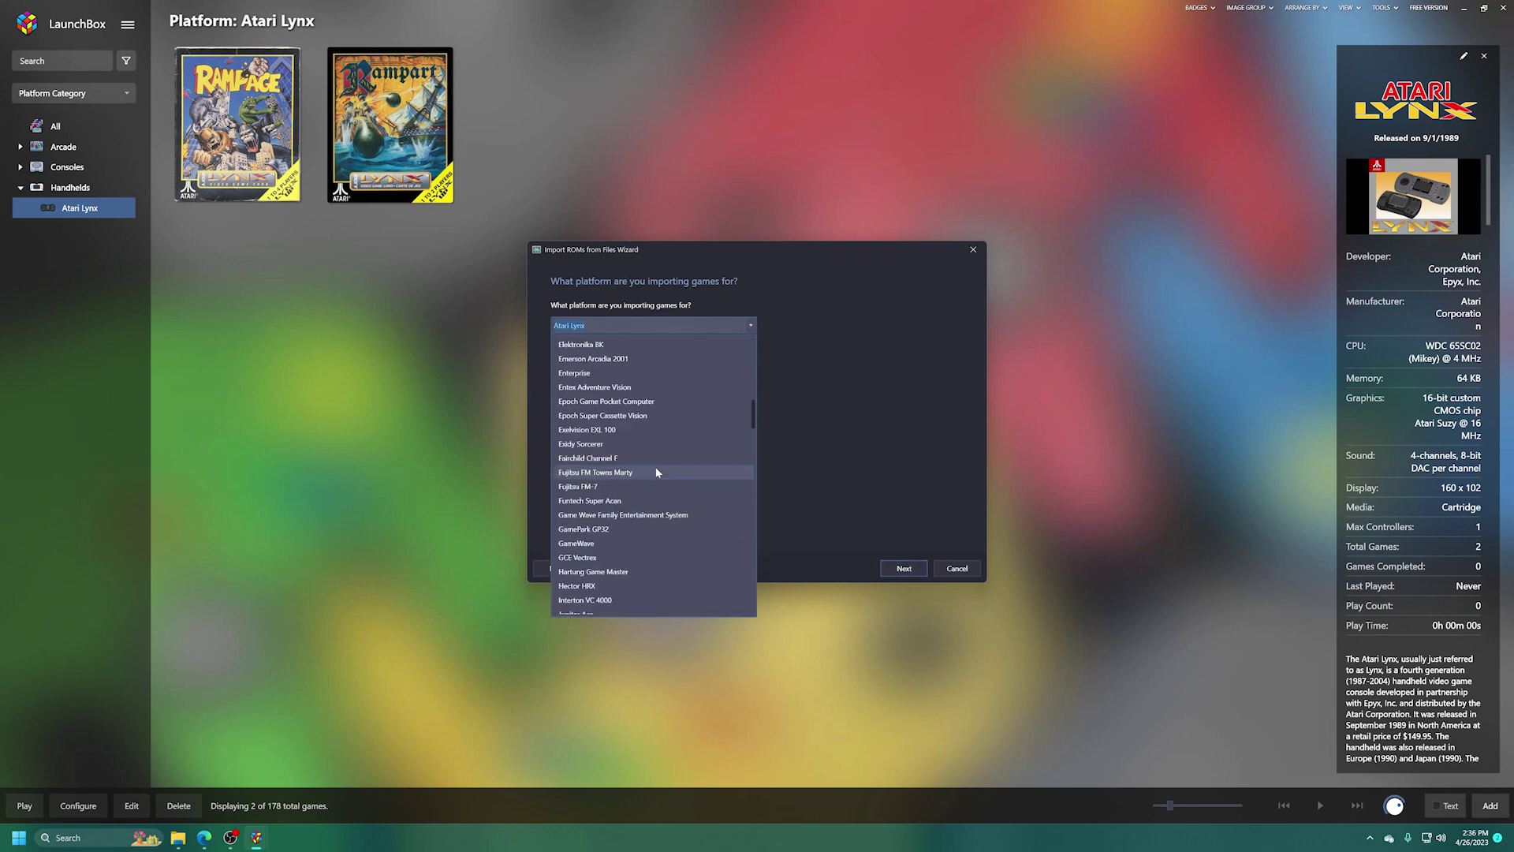
scroll(655, 472, "down", 9)
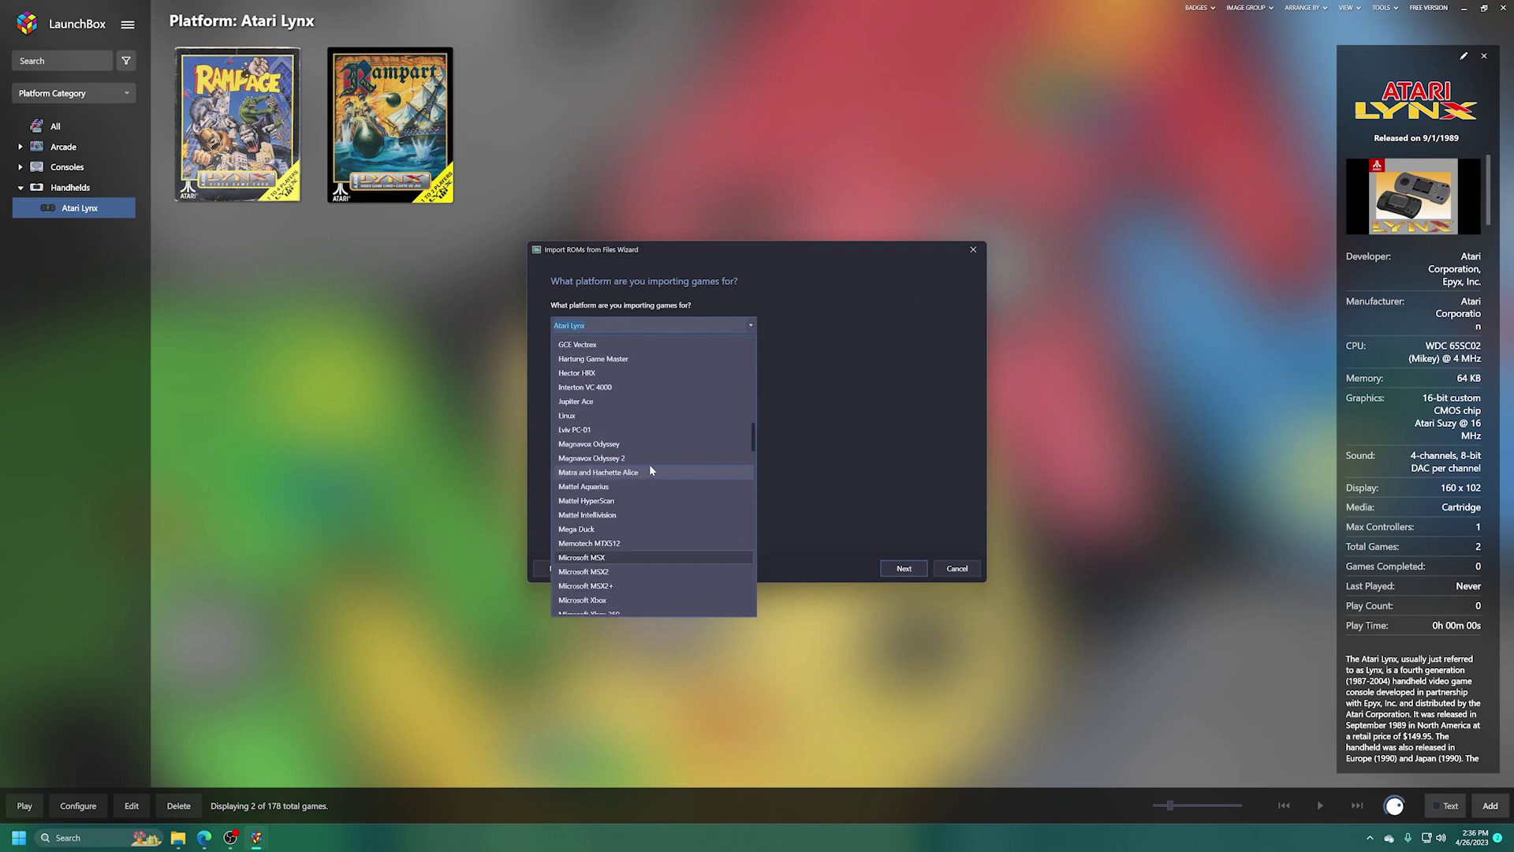
scroll(598, 519, "down", 1)
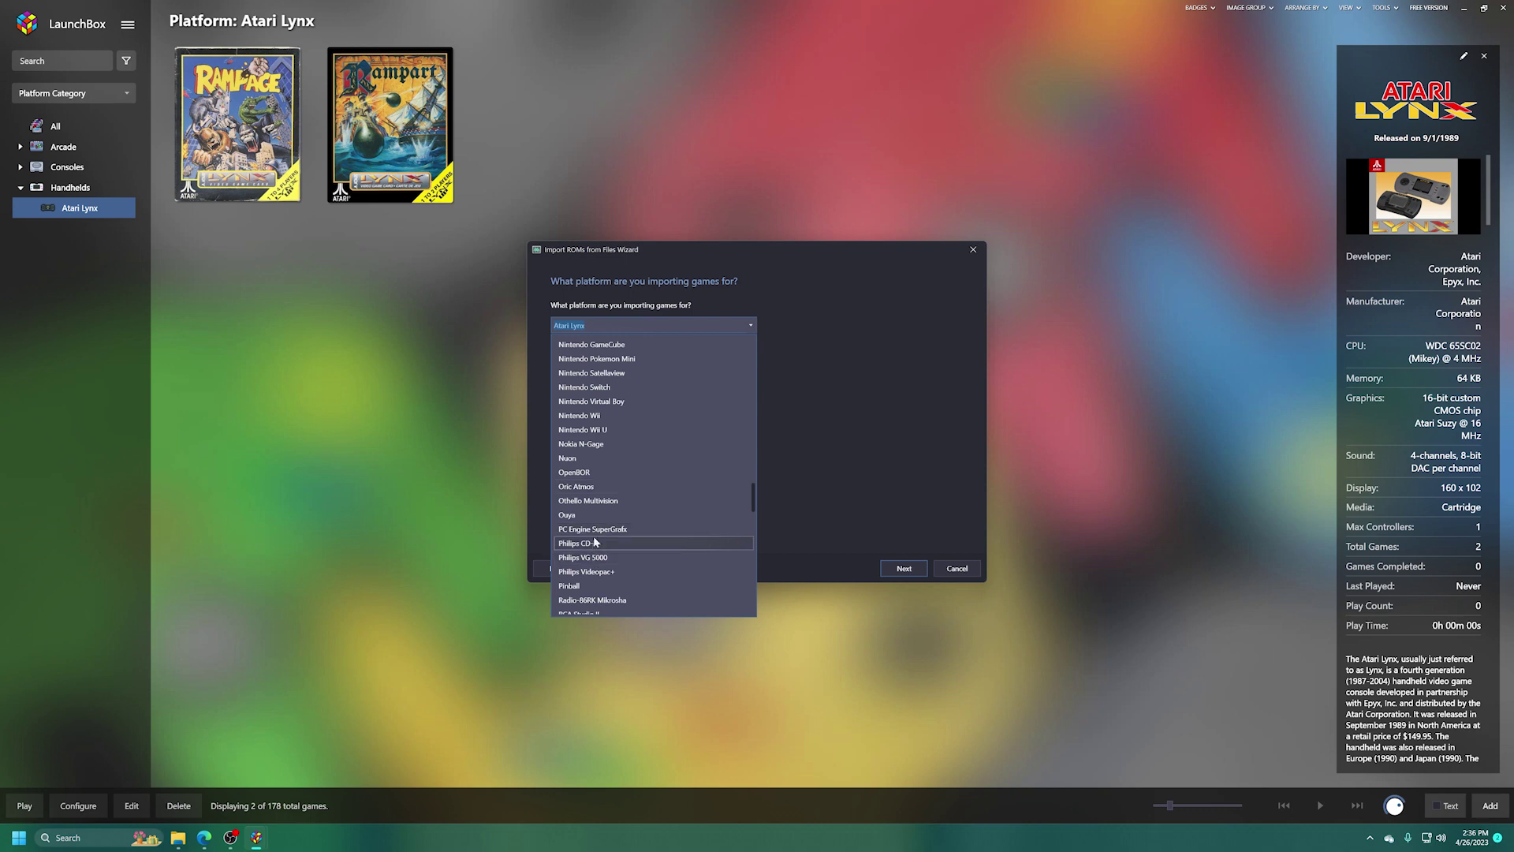
left_click(592, 541)
left_click(895, 568)
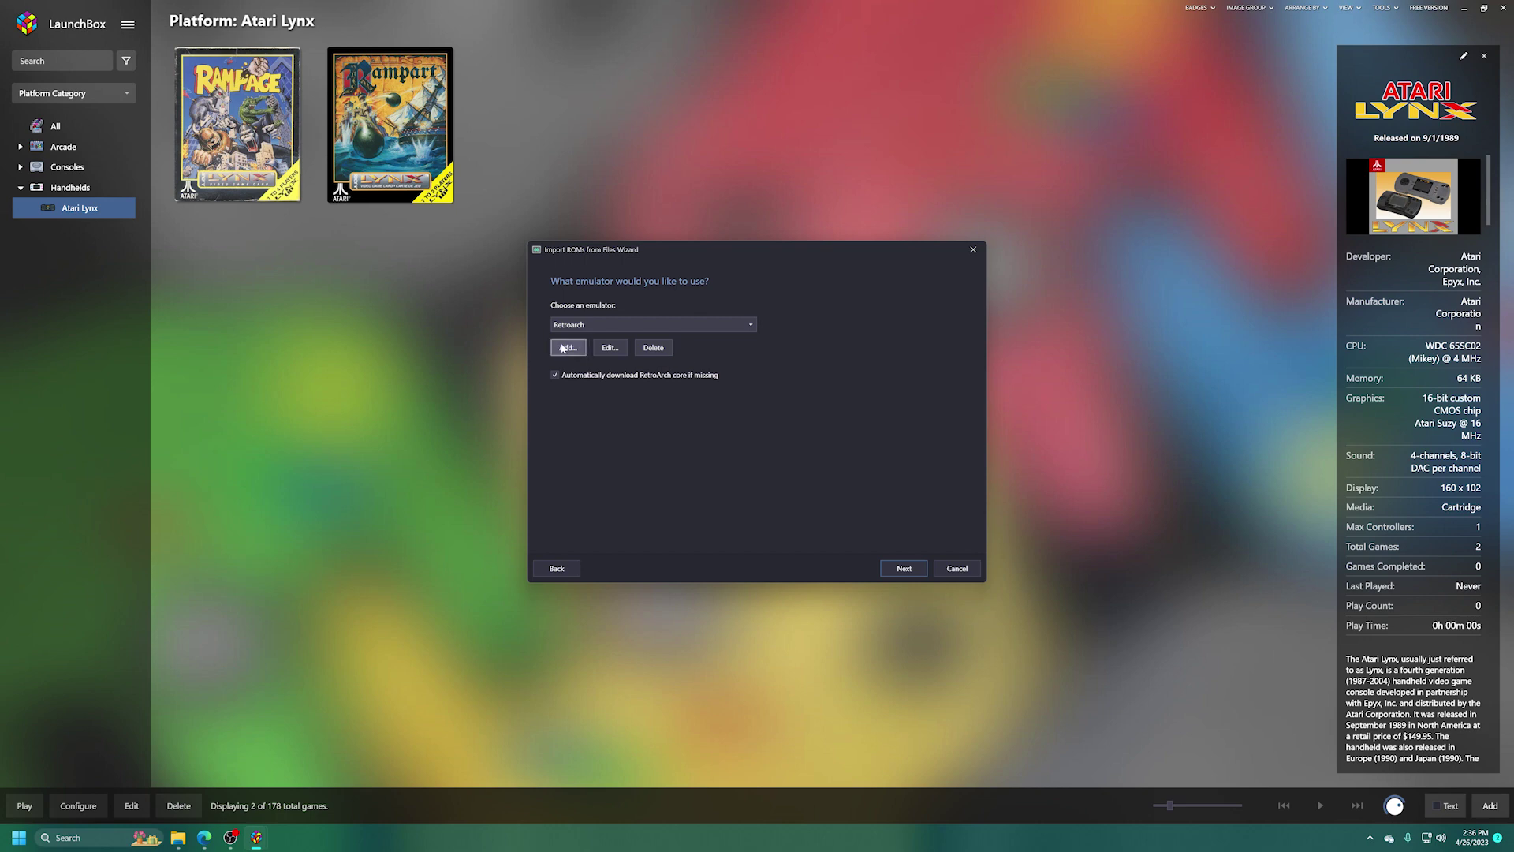
Check which core is assigned to Philips CD-i in the Retroarch emulator's associated platforms, then close the editor.
left_click(609, 347)
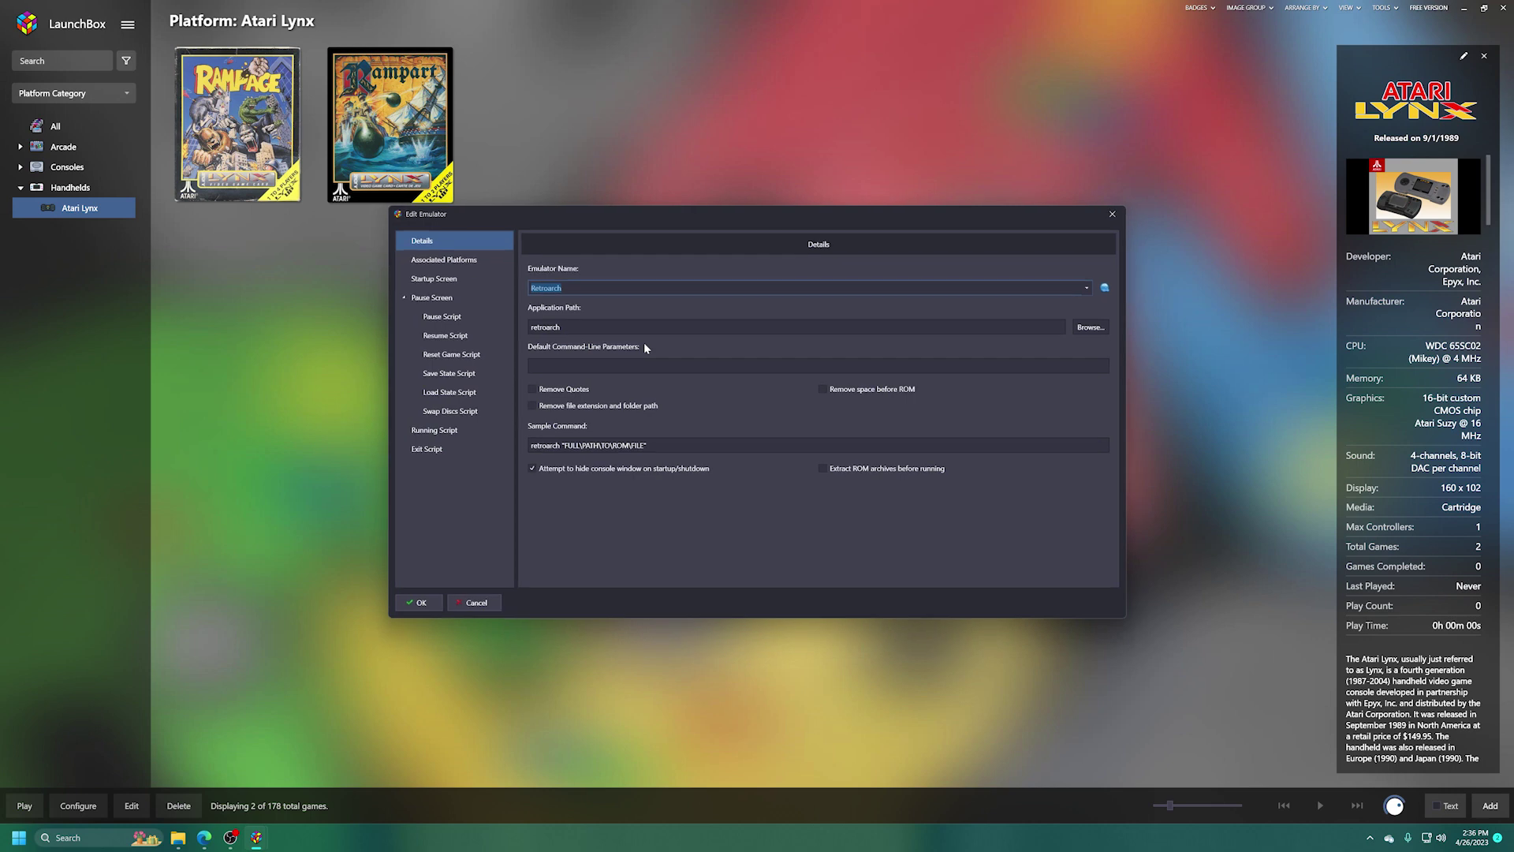
left_click(456, 261)
scroll(608, 413, "down", 15)
scroll(608, 413, "down", 1)
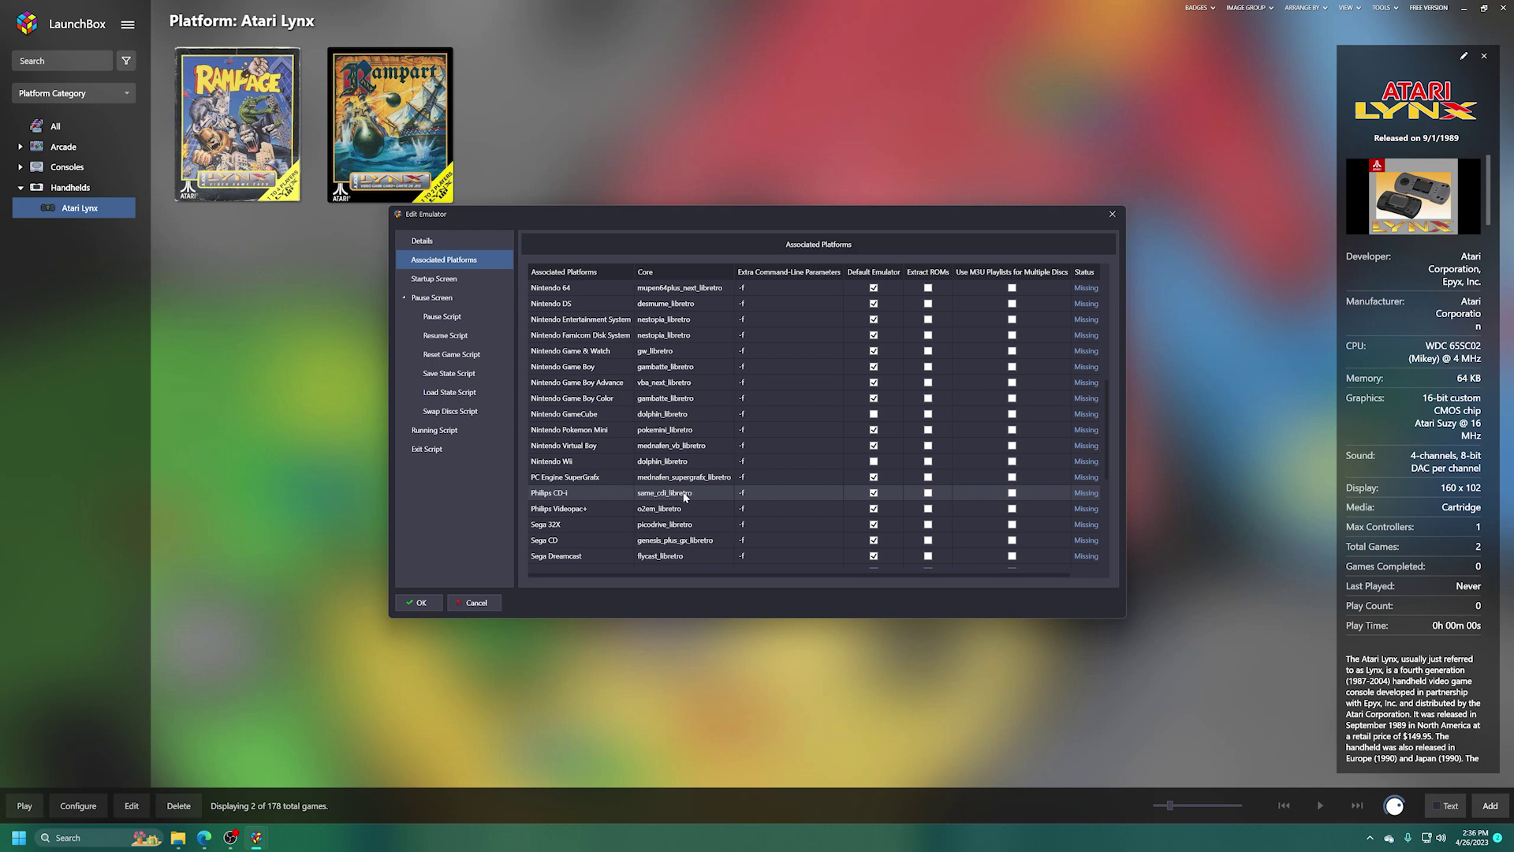
left_click(1111, 214)
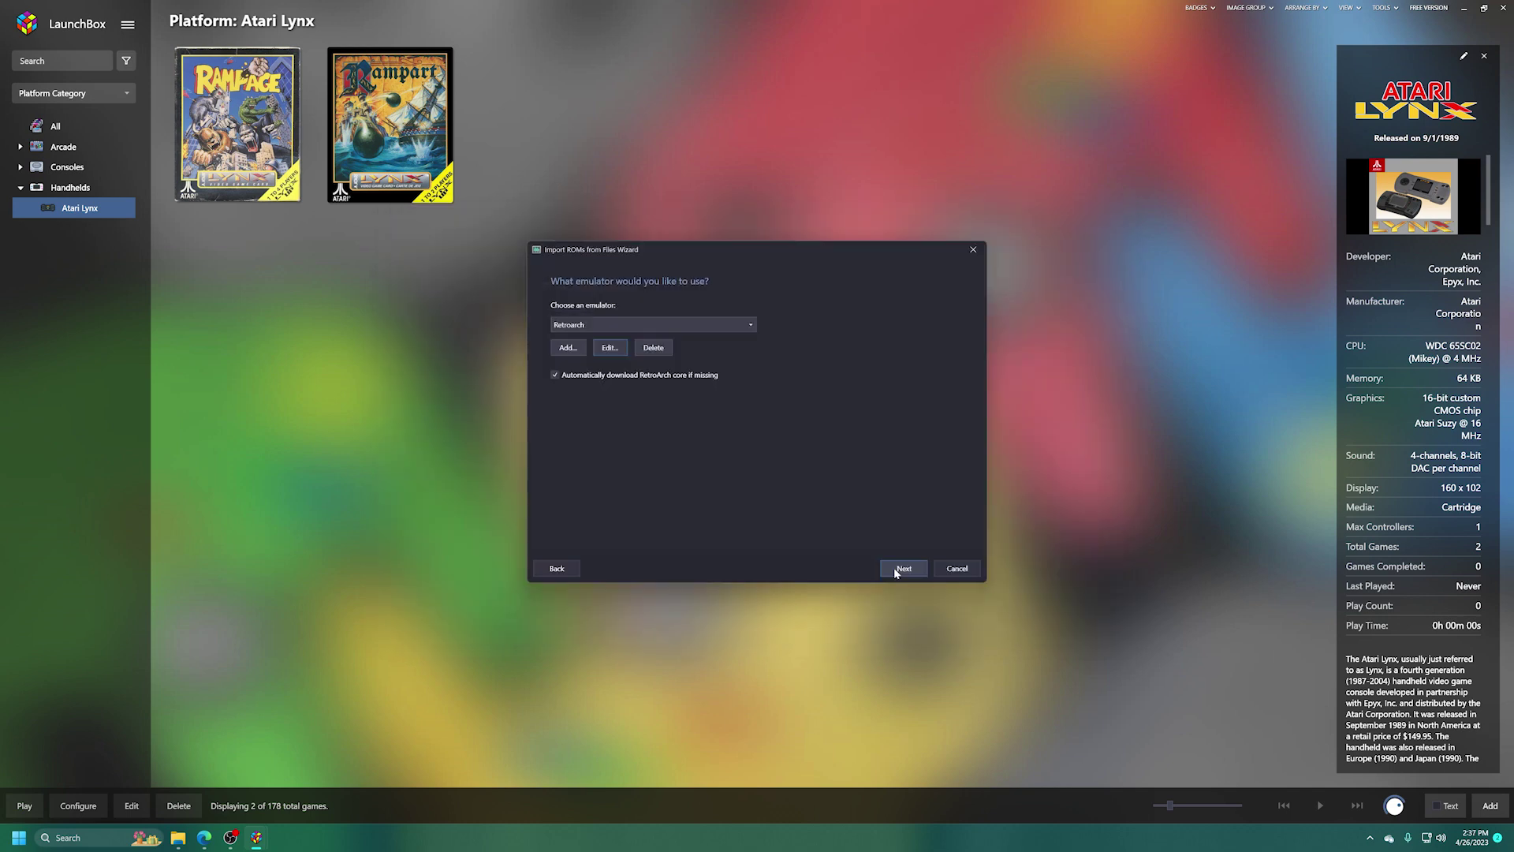
Accept Retroarch as the emulator, use the files in their current location, and continue to the image download options.
left_click(895, 569)
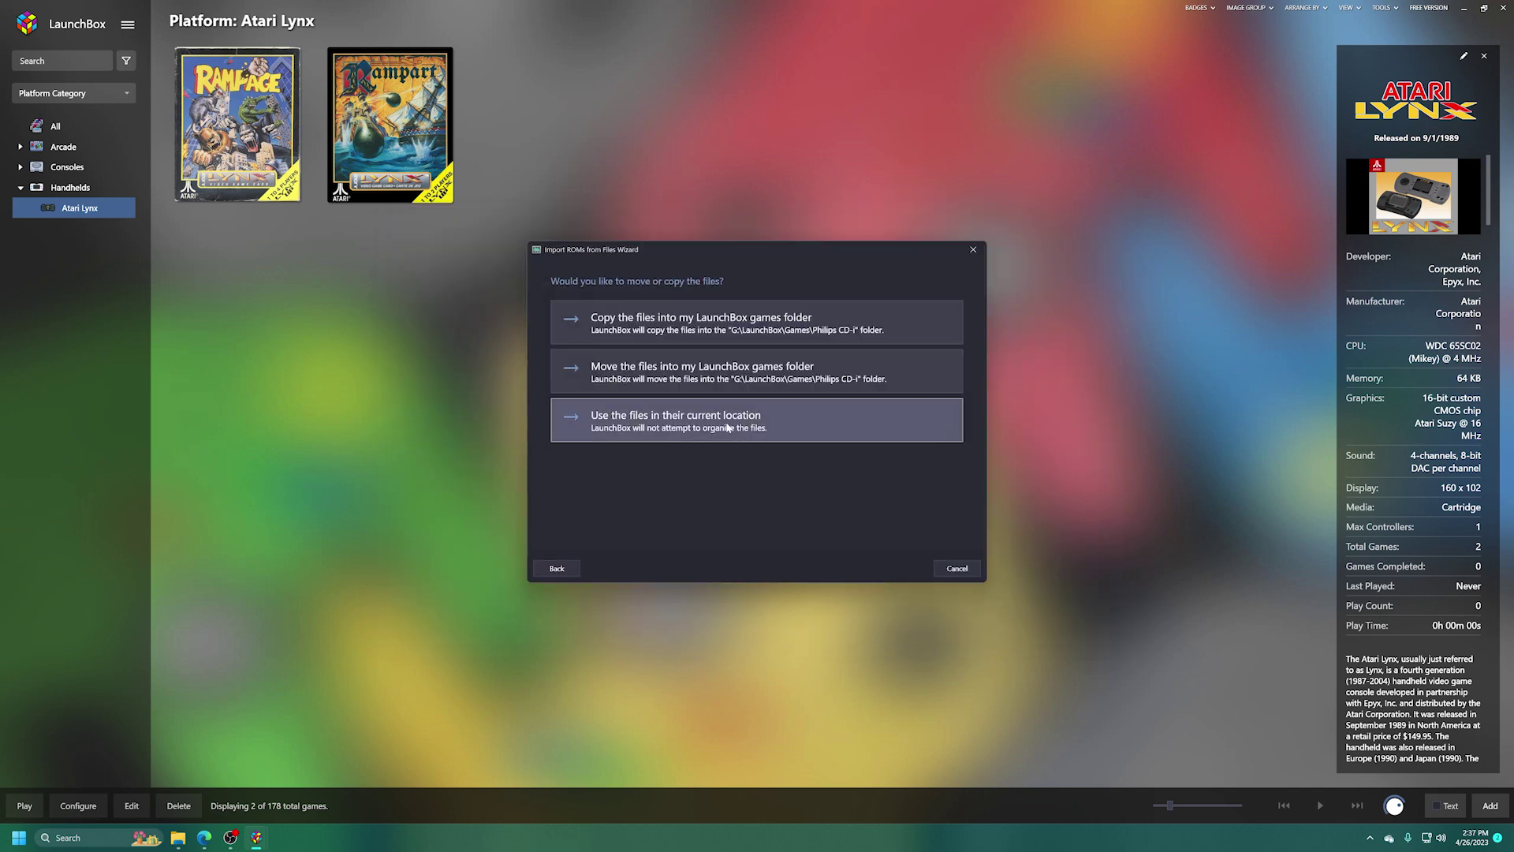
left_click(727, 427)
left_click(904, 567)
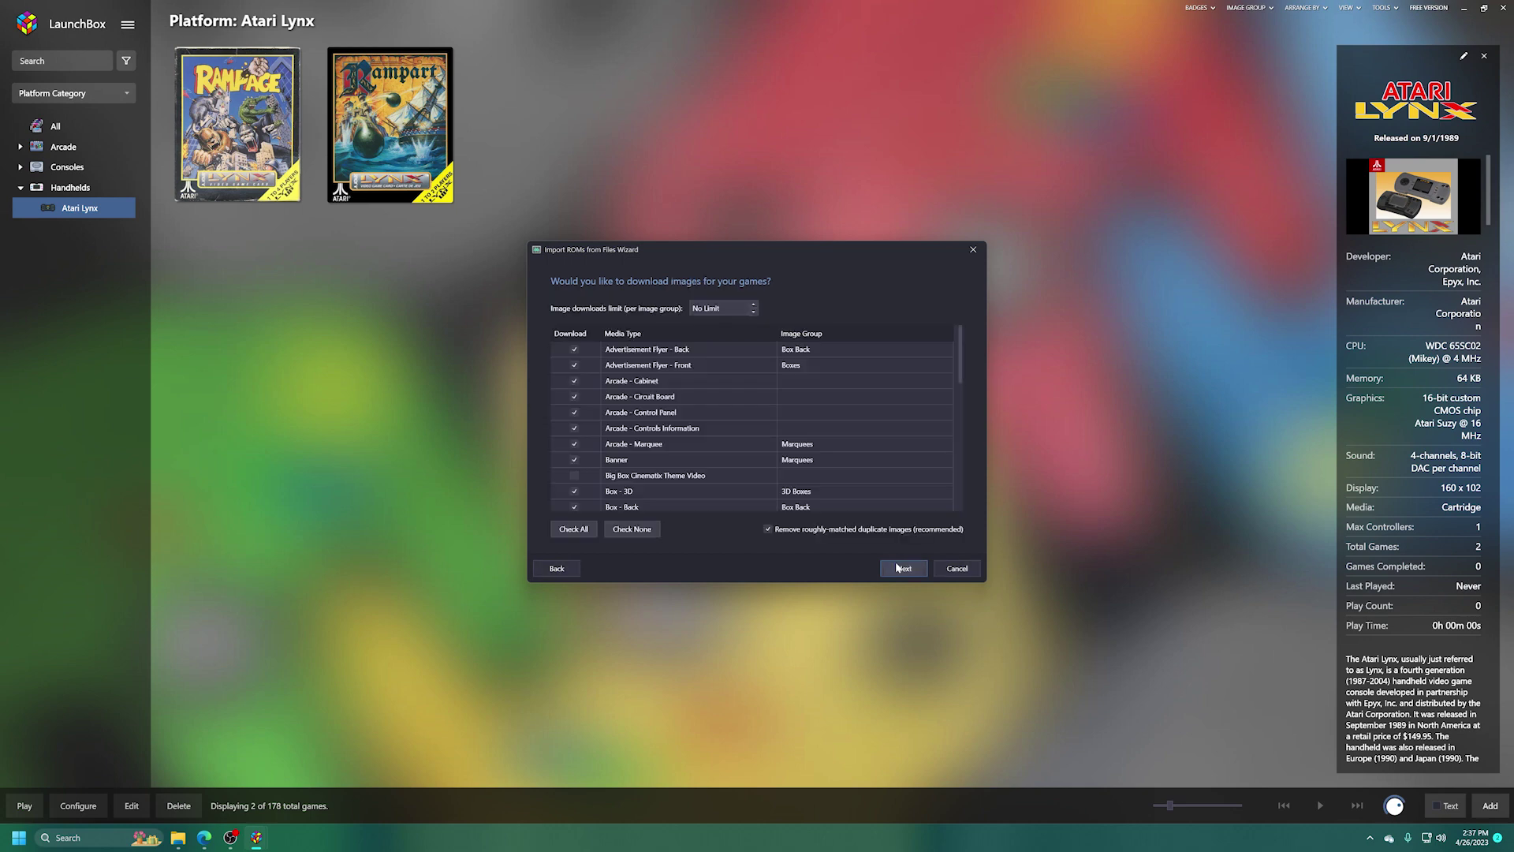
Deselect all image types, then enable Box - 3D, Box - Front, Clear Logo, Cart - Front, Disc and Fanart - Background for download.
left_click(573, 493)
scroll(604, 454, "down", 2)
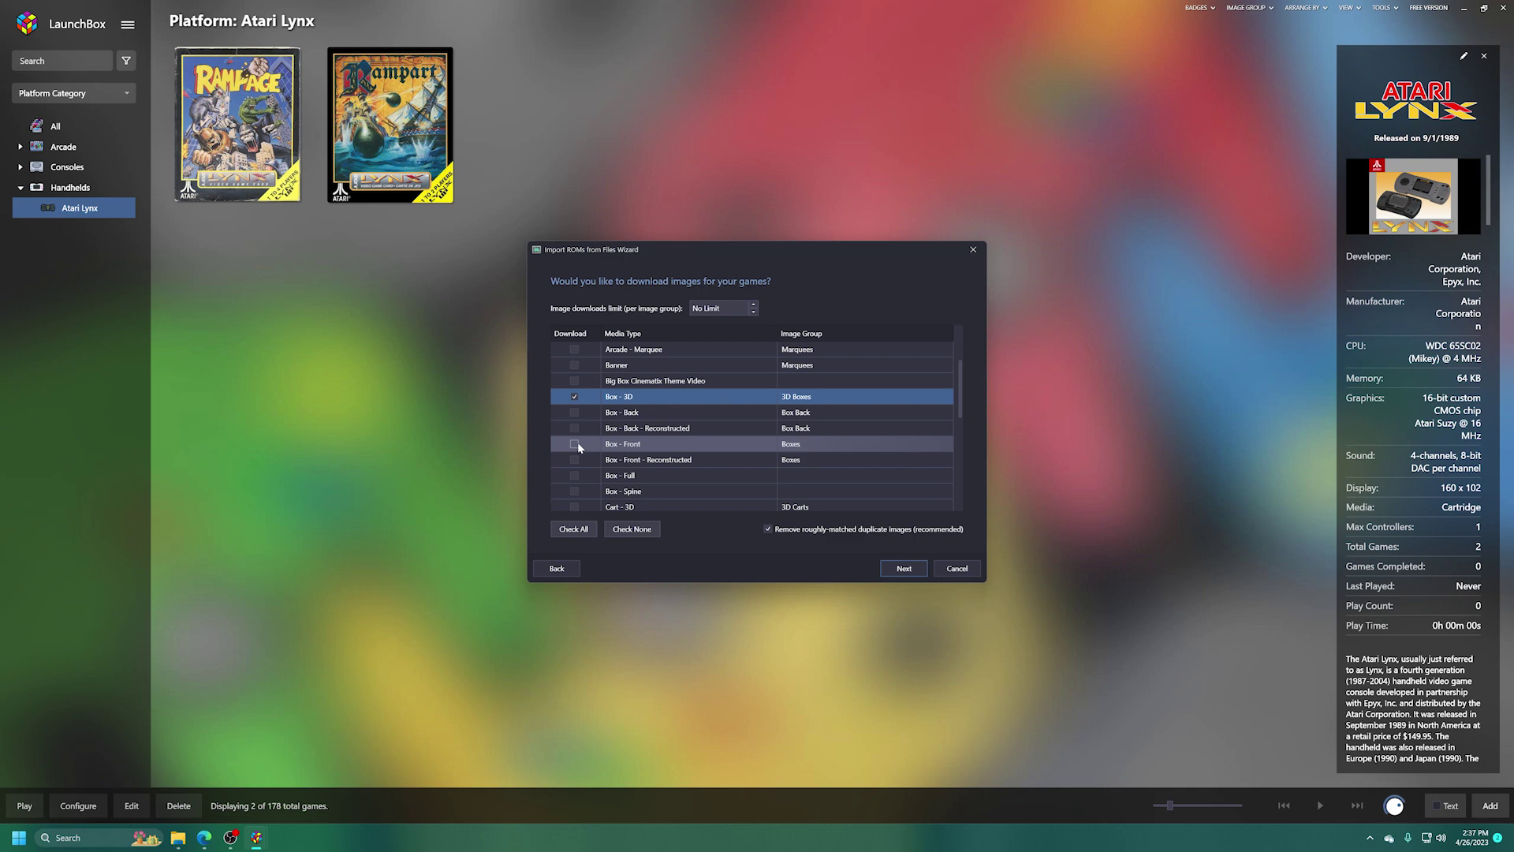
left_click(575, 444)
scroll(572, 473, "down", 2)
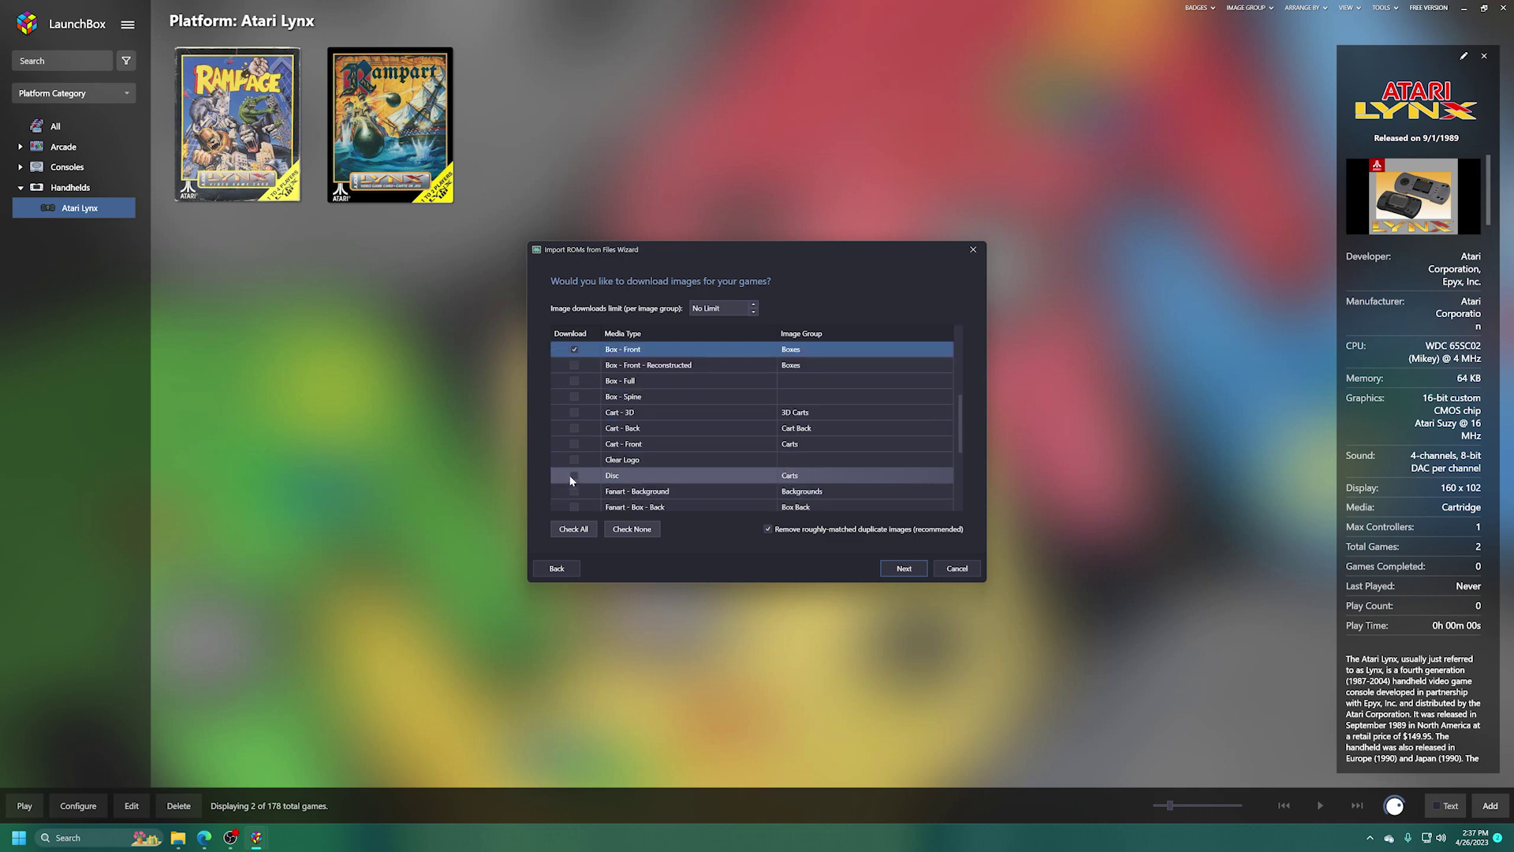
left_click(573, 460)
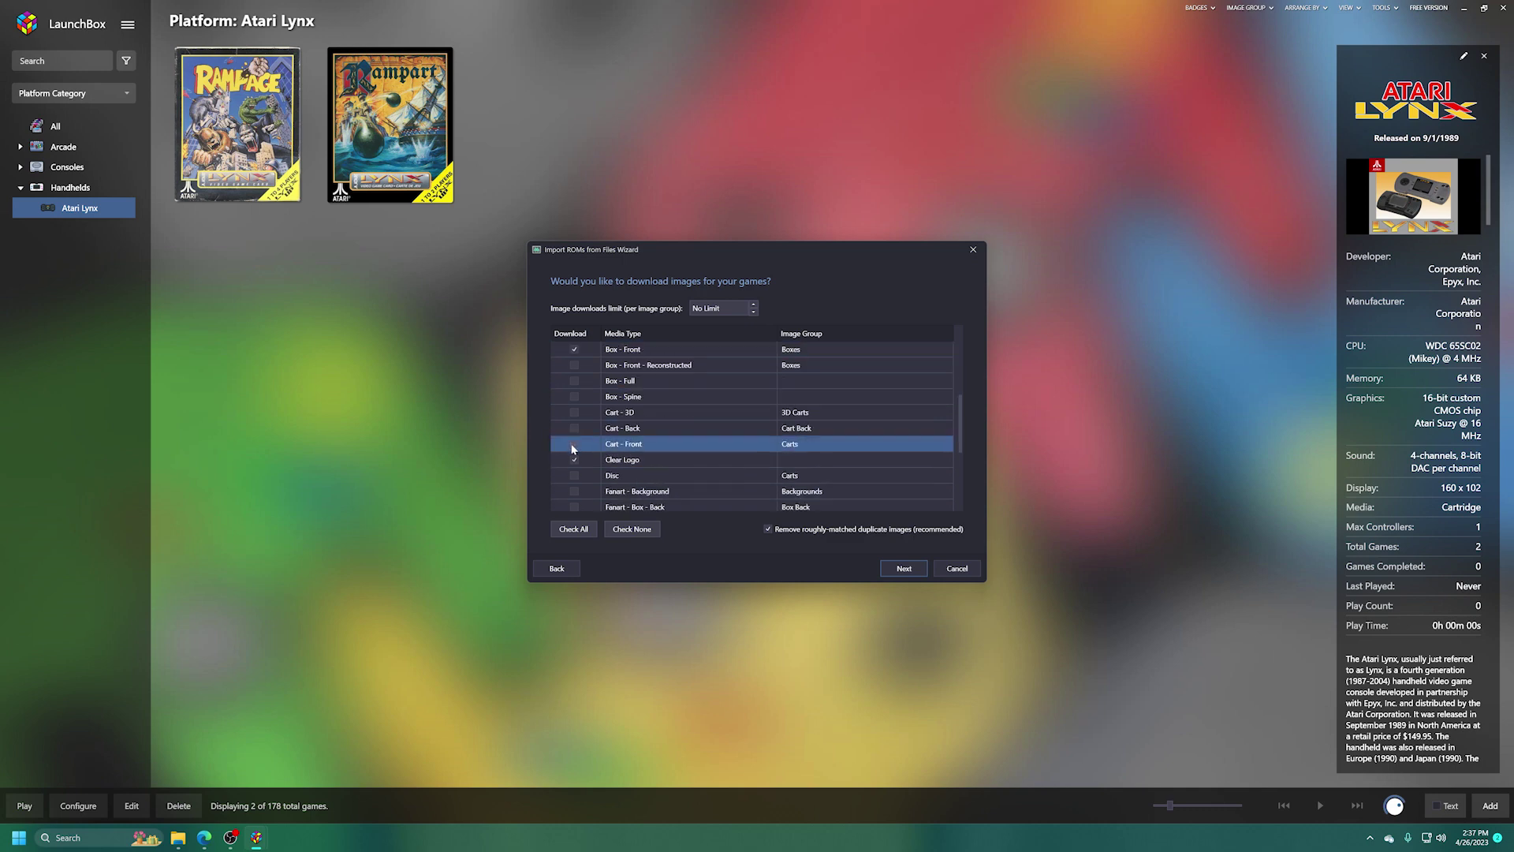
left_click(573, 446)
left_click(574, 473)
left_click(576, 492)
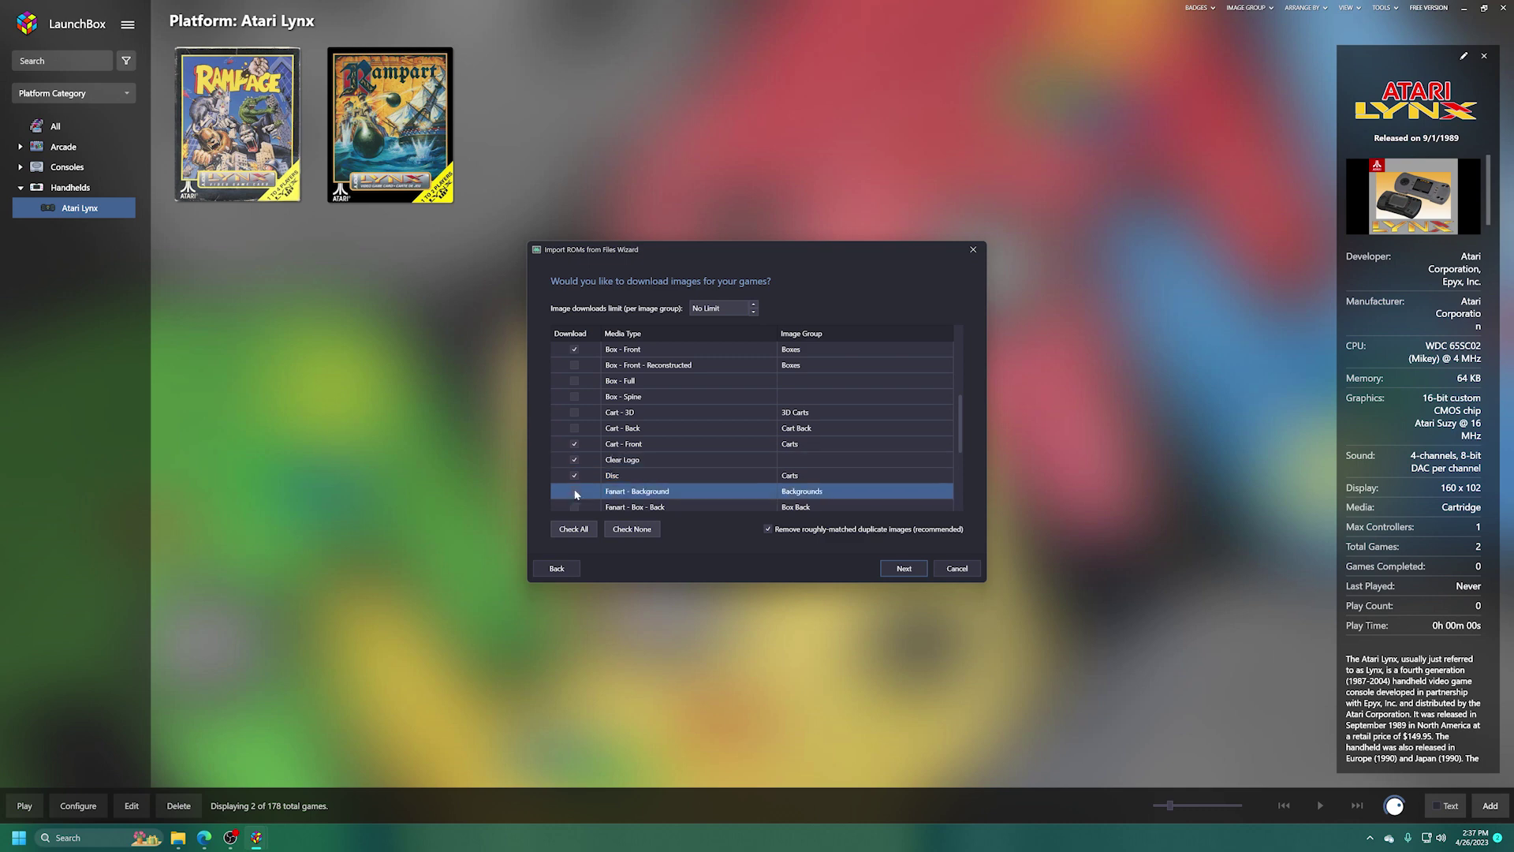
Add the Game Select, Game Title and Gameplay screenshots to the image types to download.
scroll(575, 493, "down", 4)
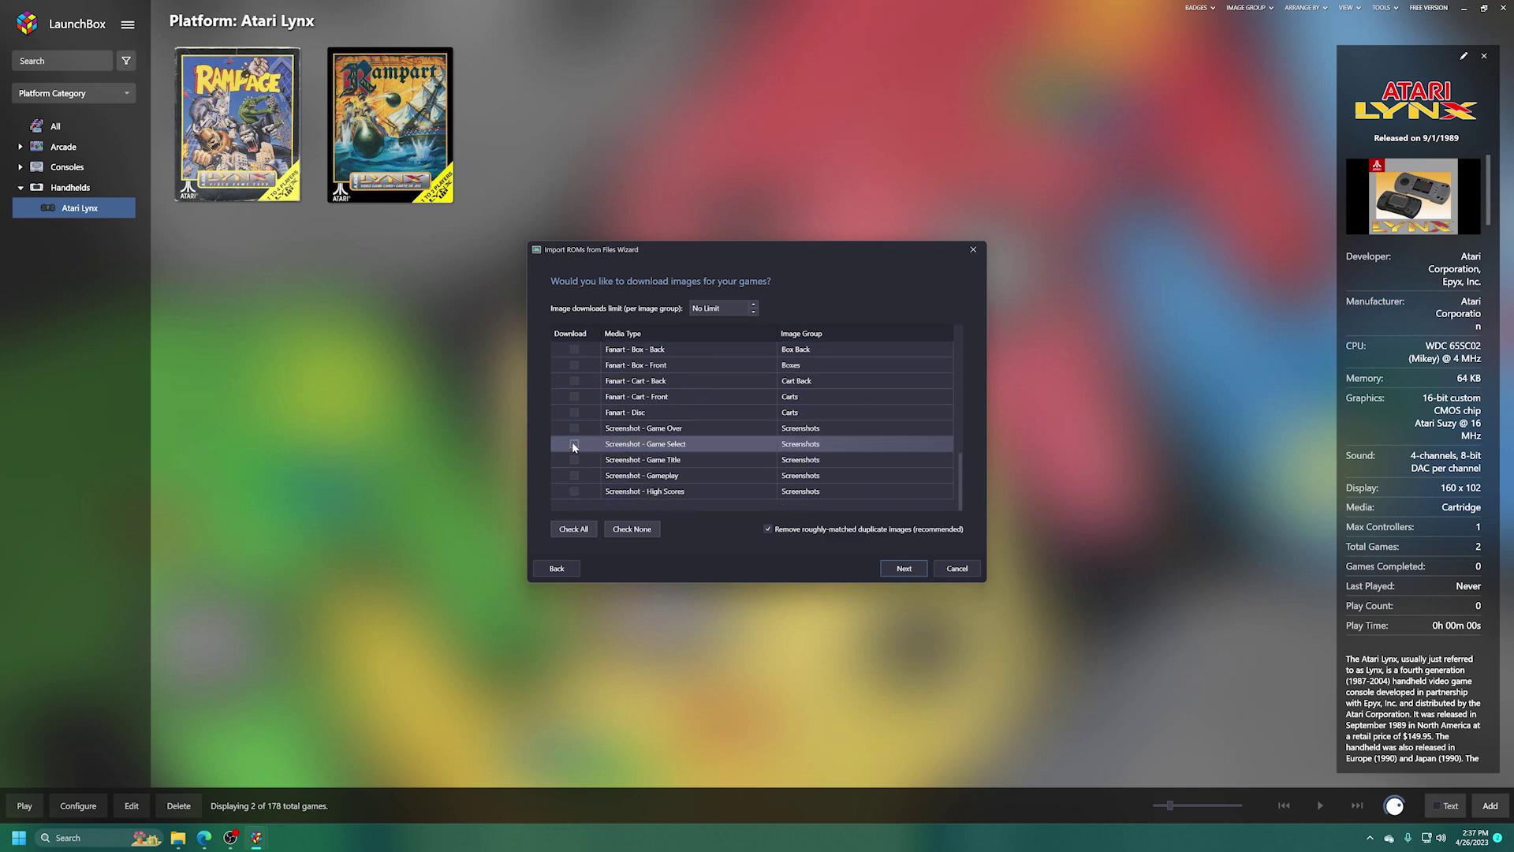
left_click(574, 445)
left_click(574, 461)
left_click(574, 477)
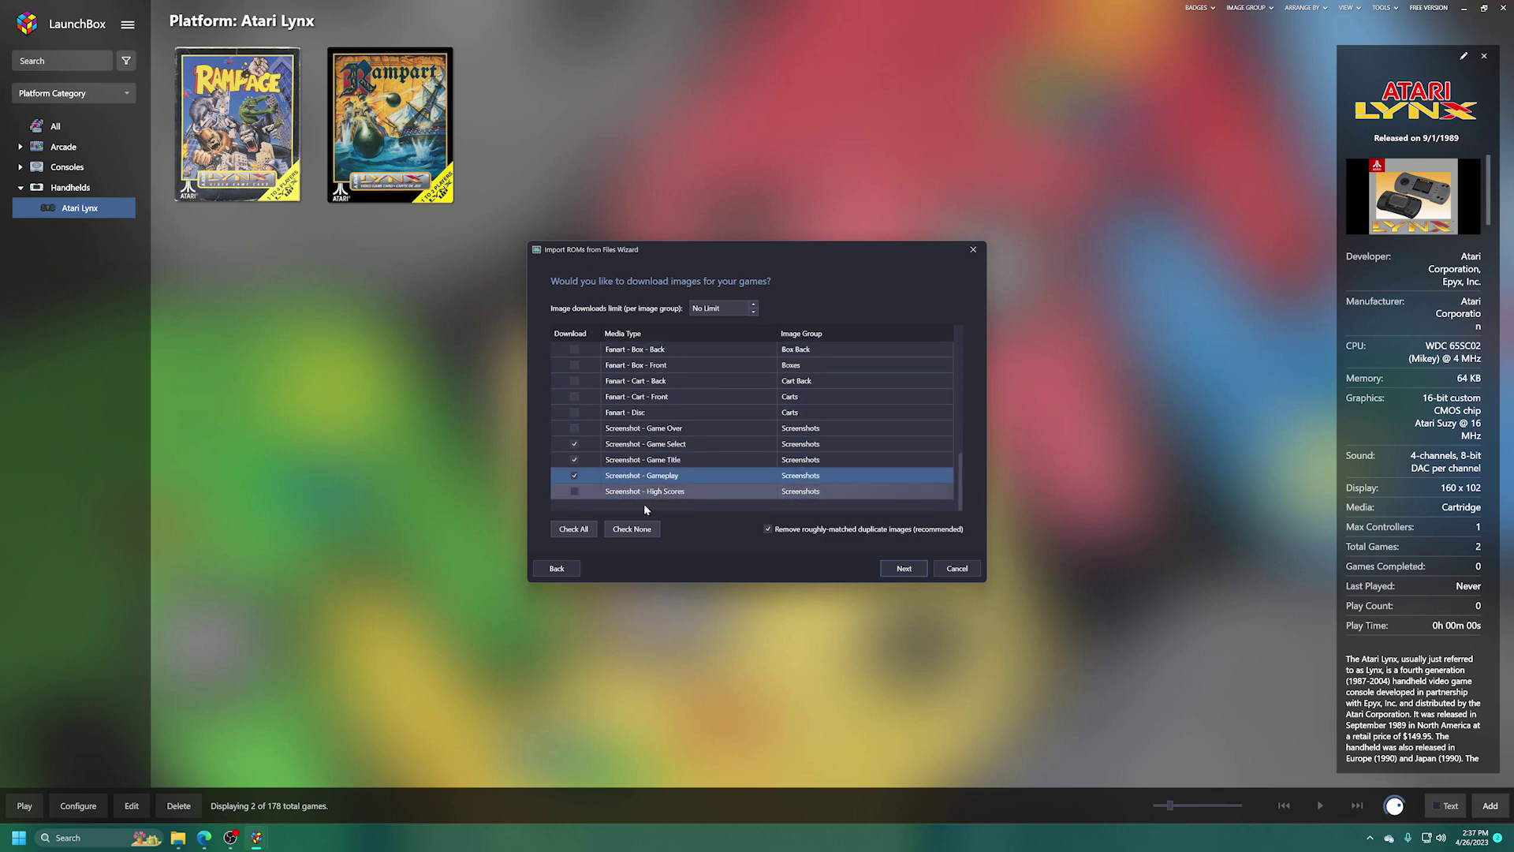
Skip the EmuMovies media download, review the three listed CD-i games, and finish the import.
left_click(900, 572)
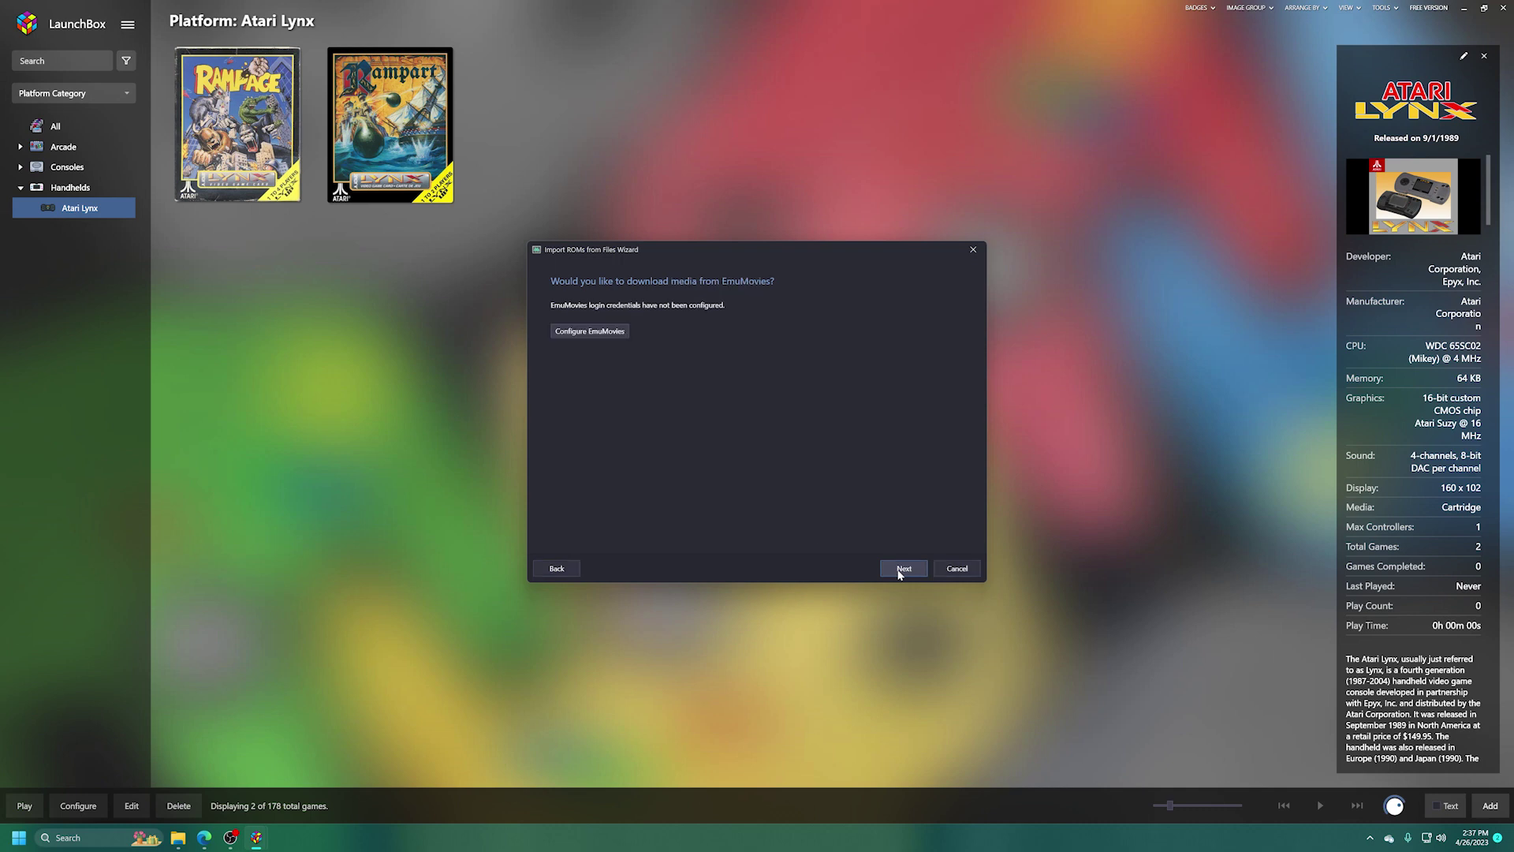
left_click(899, 572)
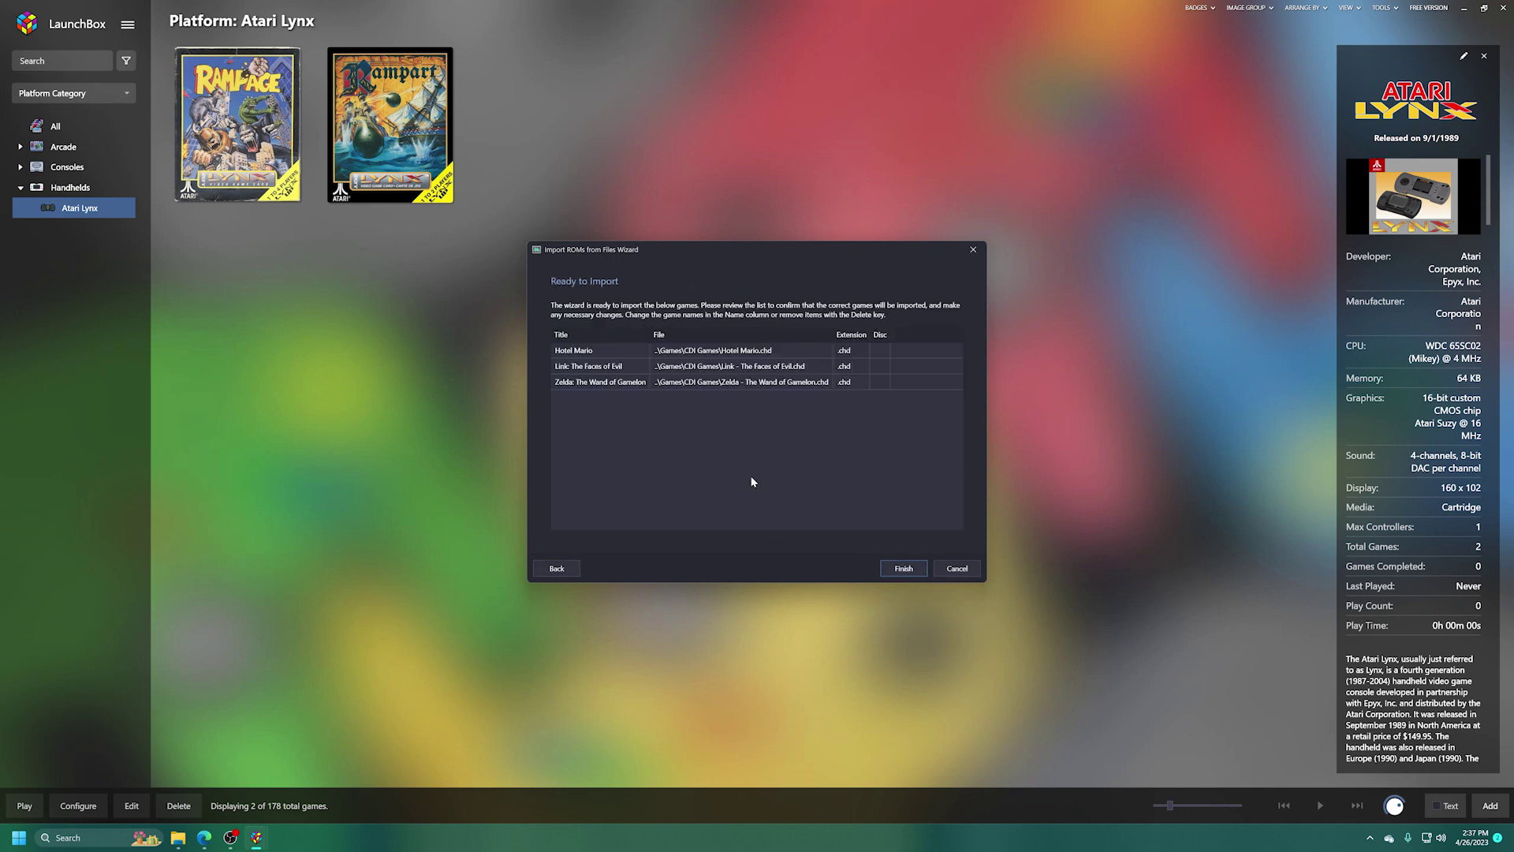
left_click(622, 385)
left_click(902, 568)
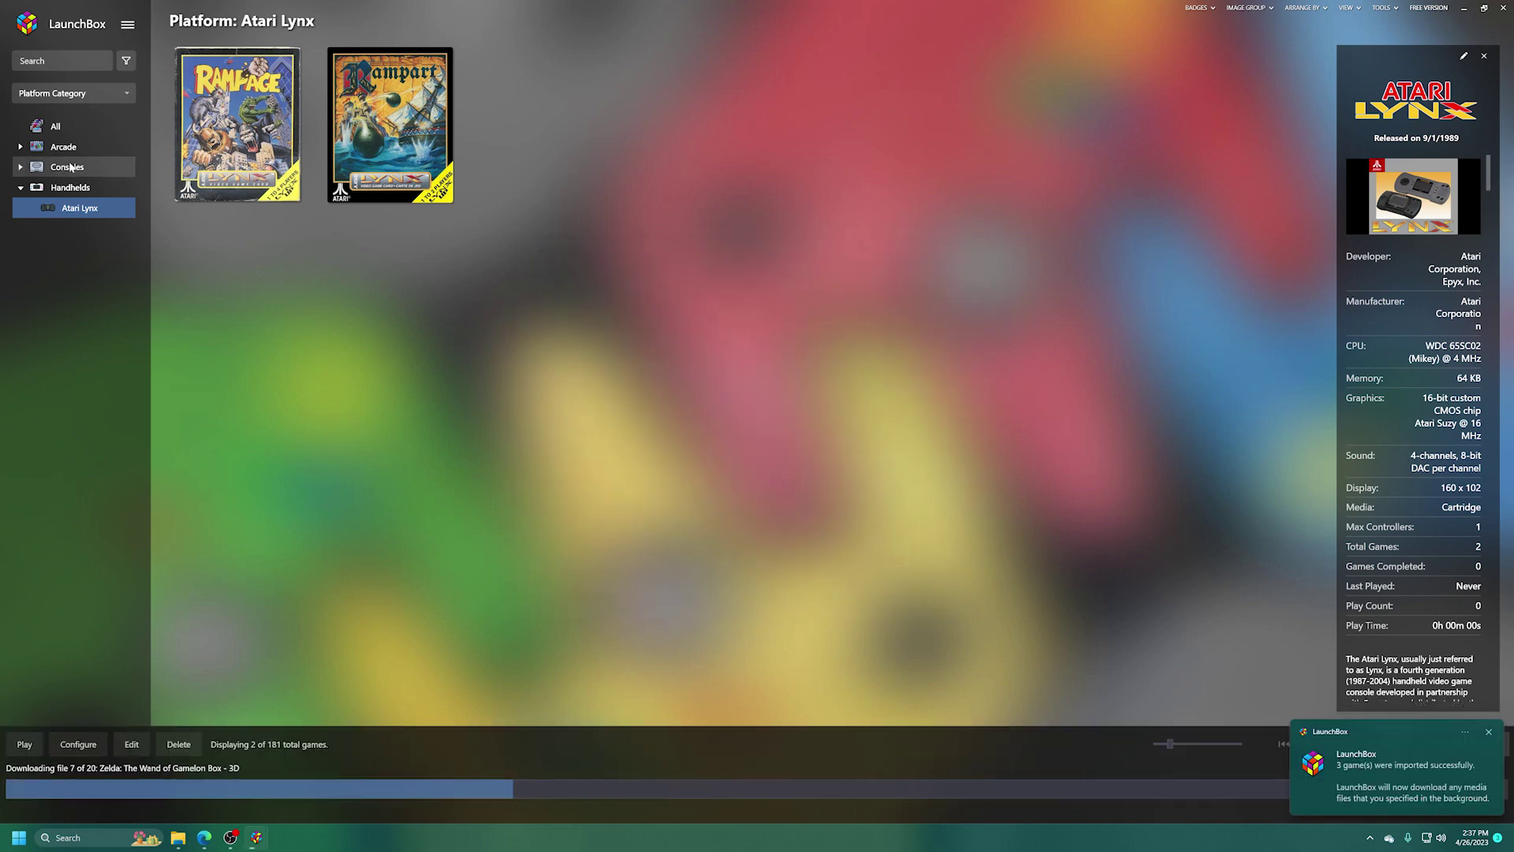
Expand the Consoles category to view the Philips CD-i platform, and look through the list of imported platforms.
left_click(28, 169)
left_click(20, 168)
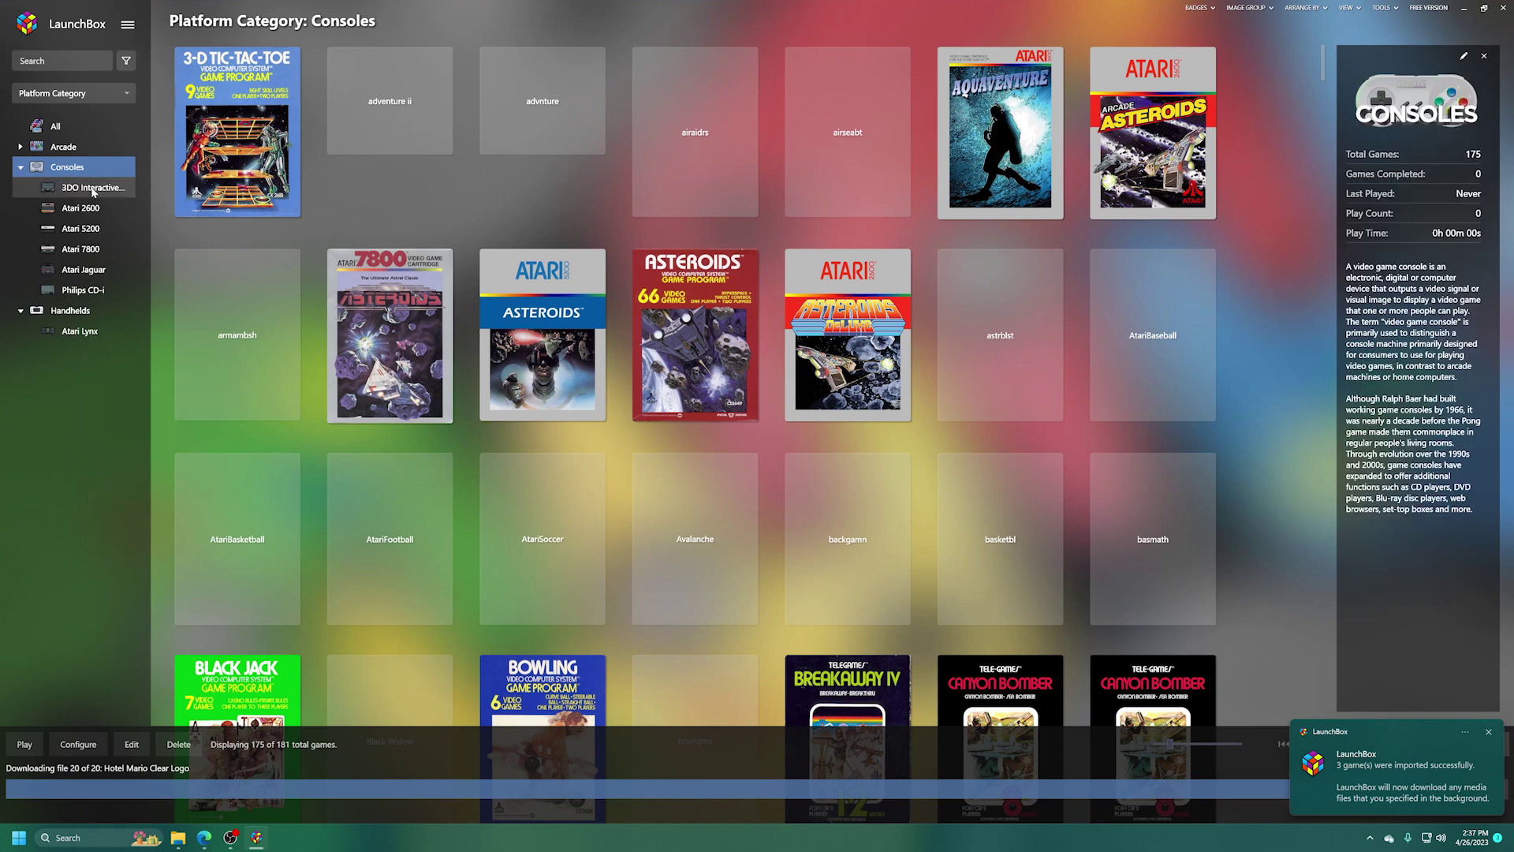
left_click(89, 290)
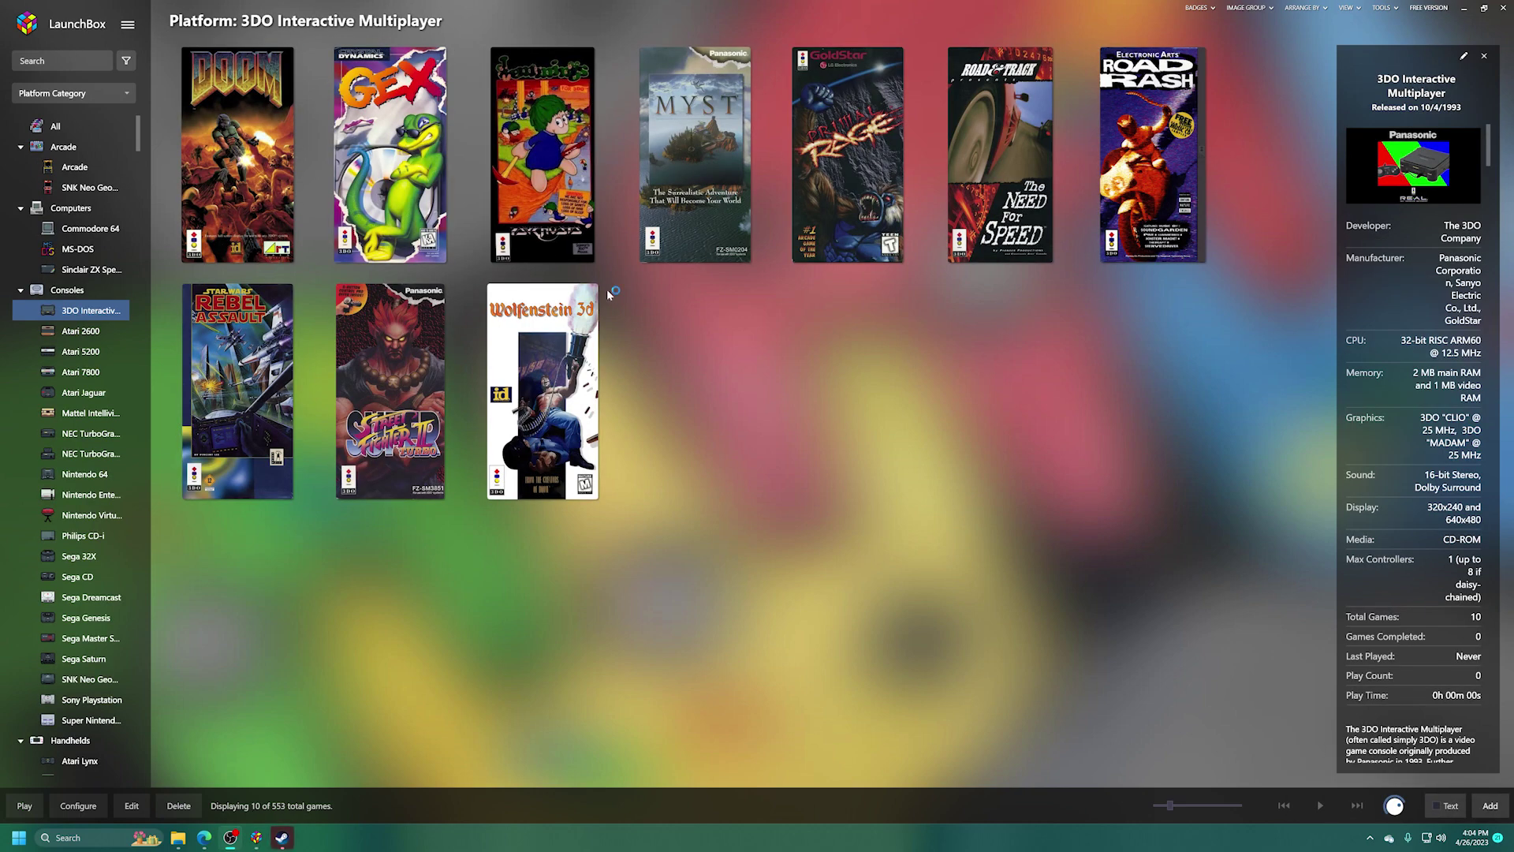
scroll(124, 647, "down", 3)
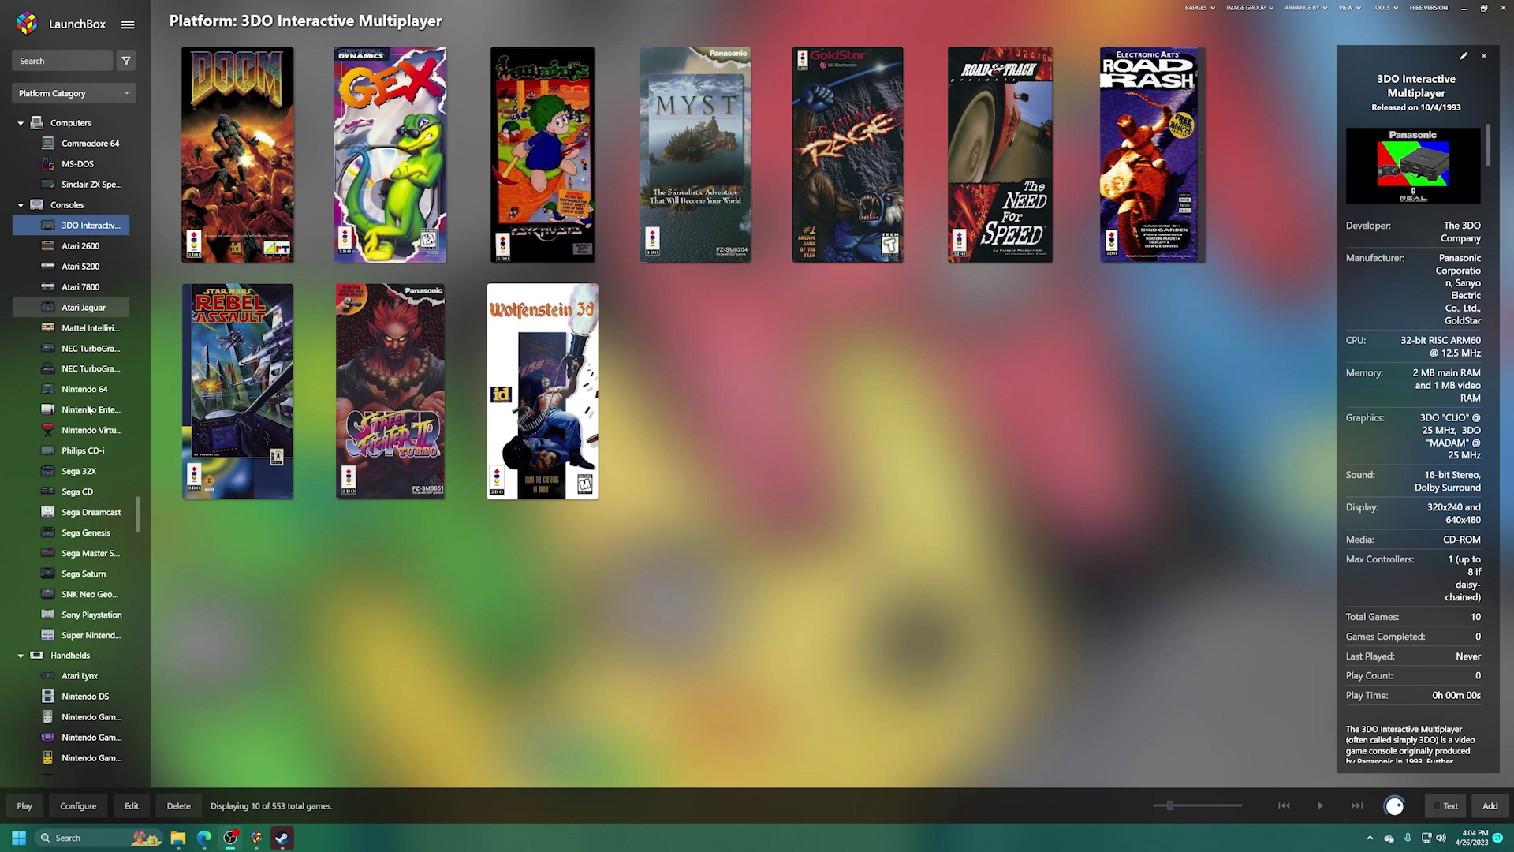
scroll(94, 709, "up", 3)
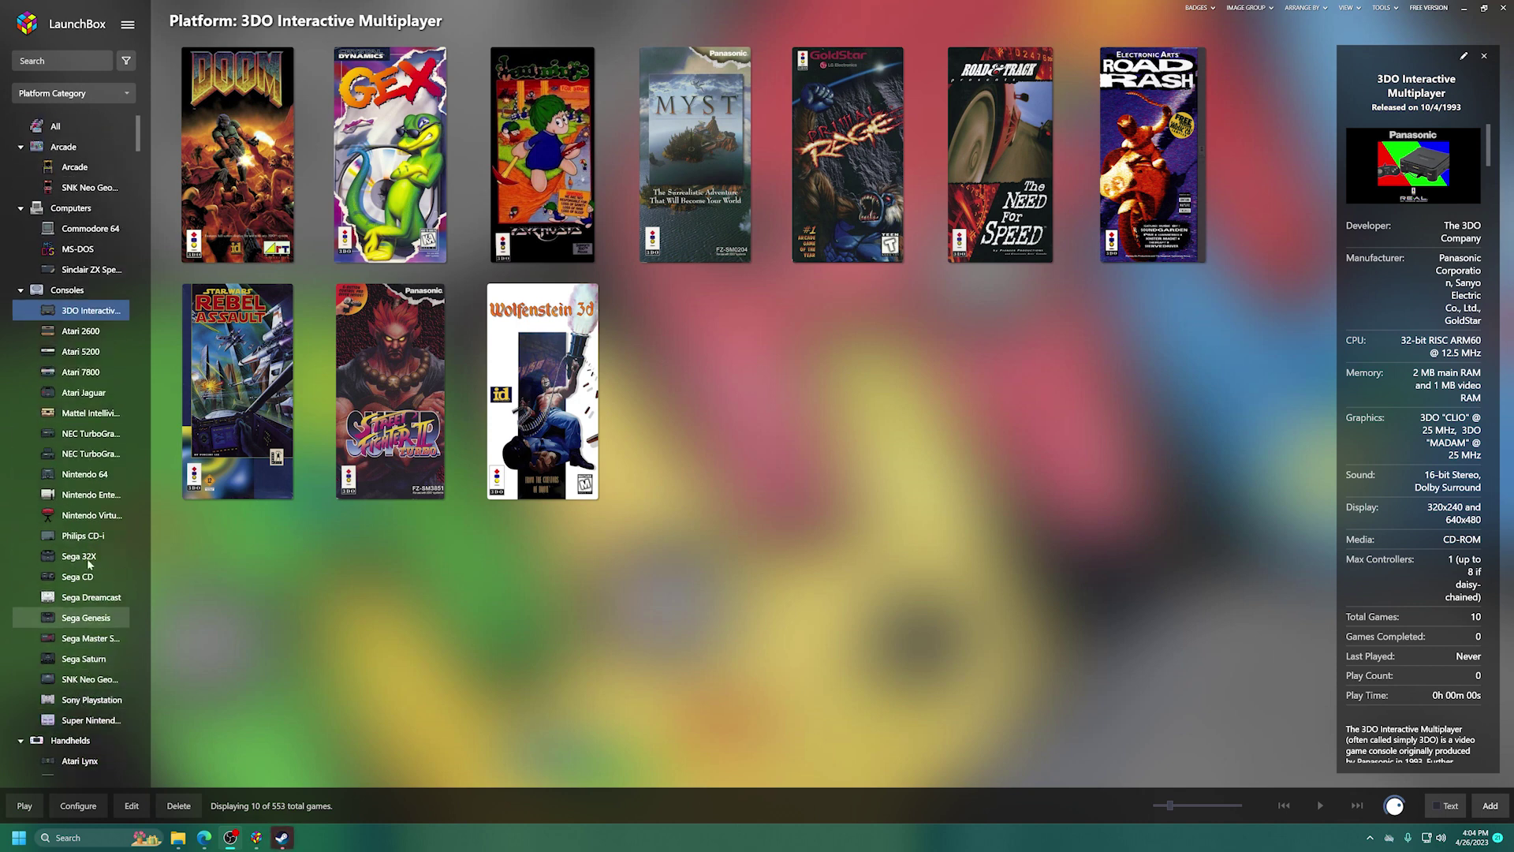
Start the Import ROMs from Files wizard and add the GameCube Games folder from Games on the XboxMediaUSB (G:) drive.
left_click(128, 29)
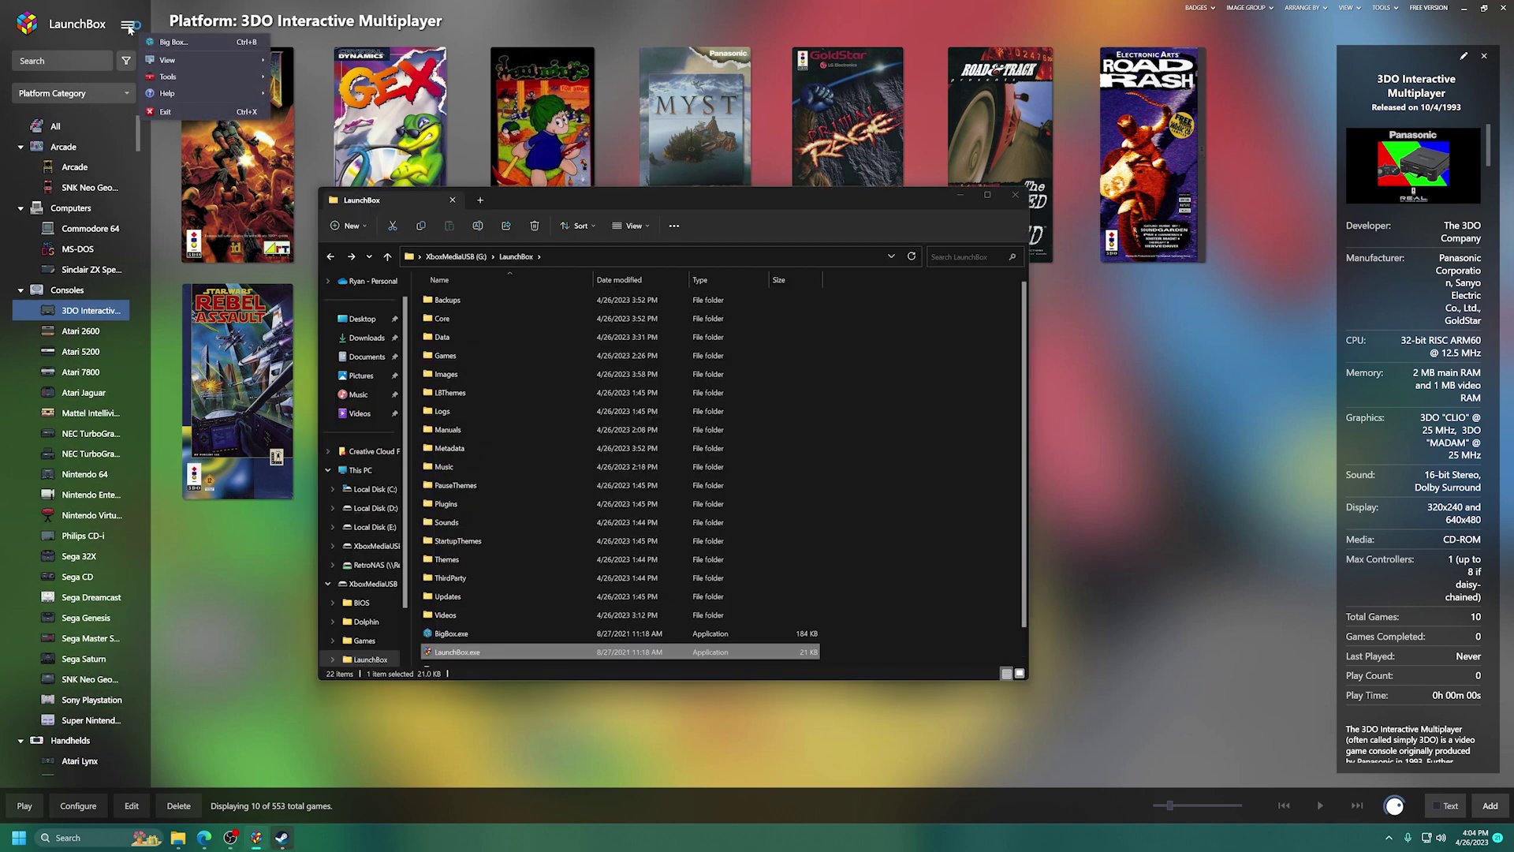
left_click(242, 79)
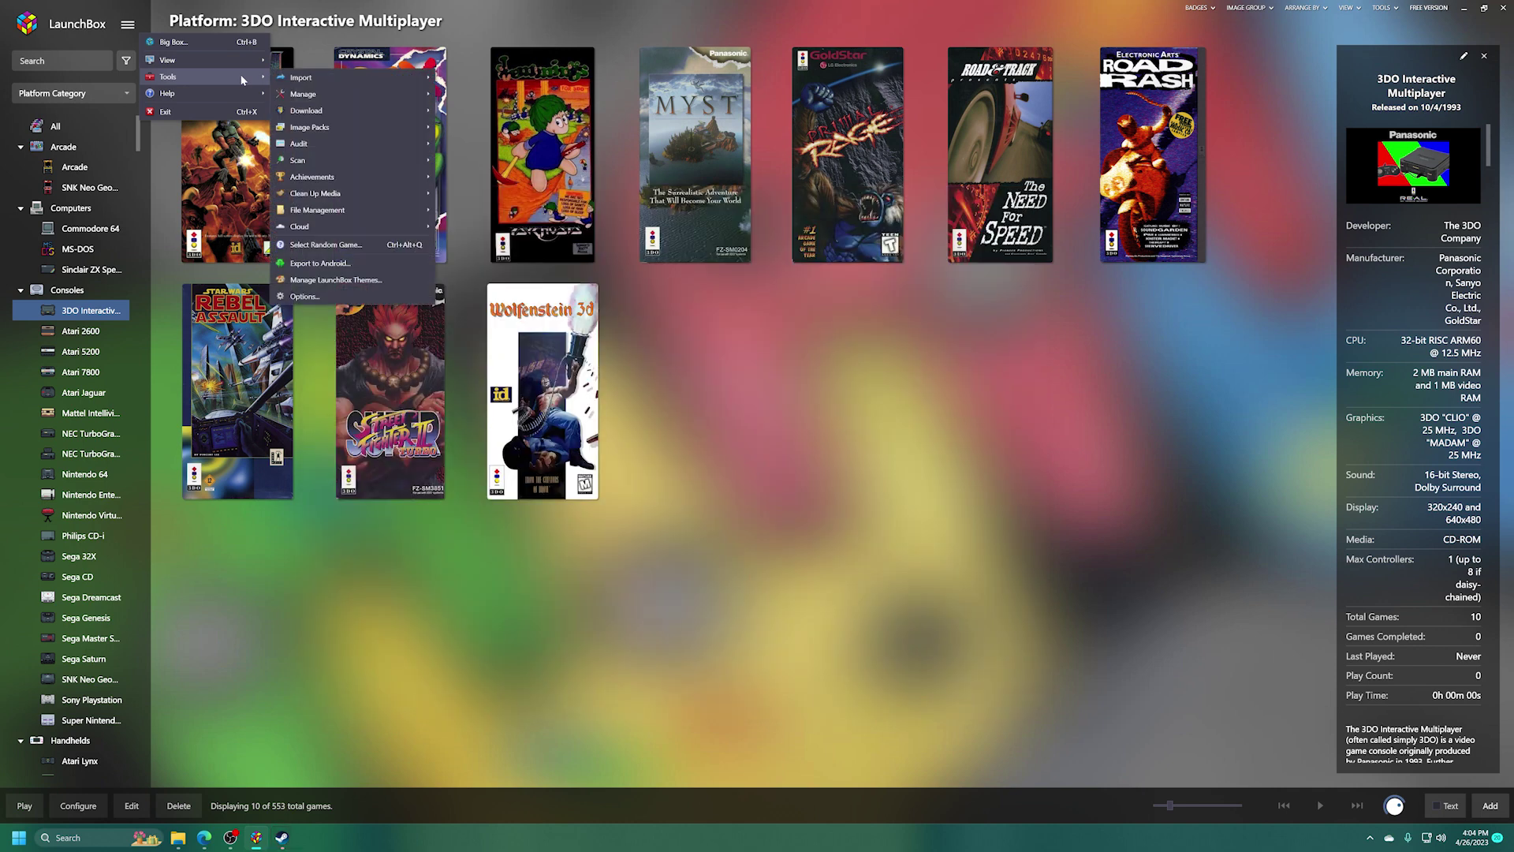
mouse_move(317, 77)
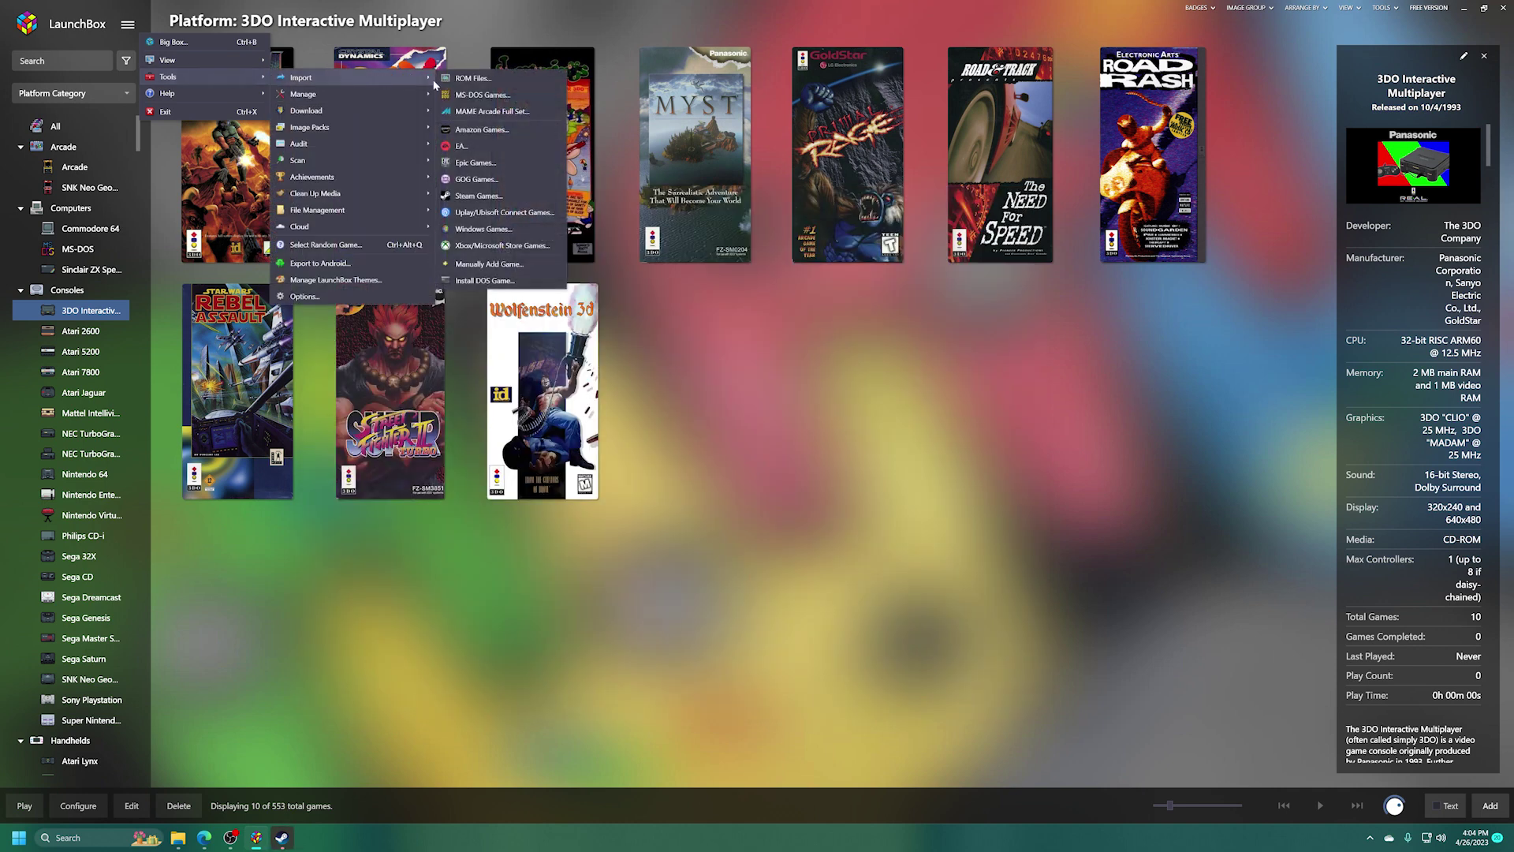
left_click(466, 79)
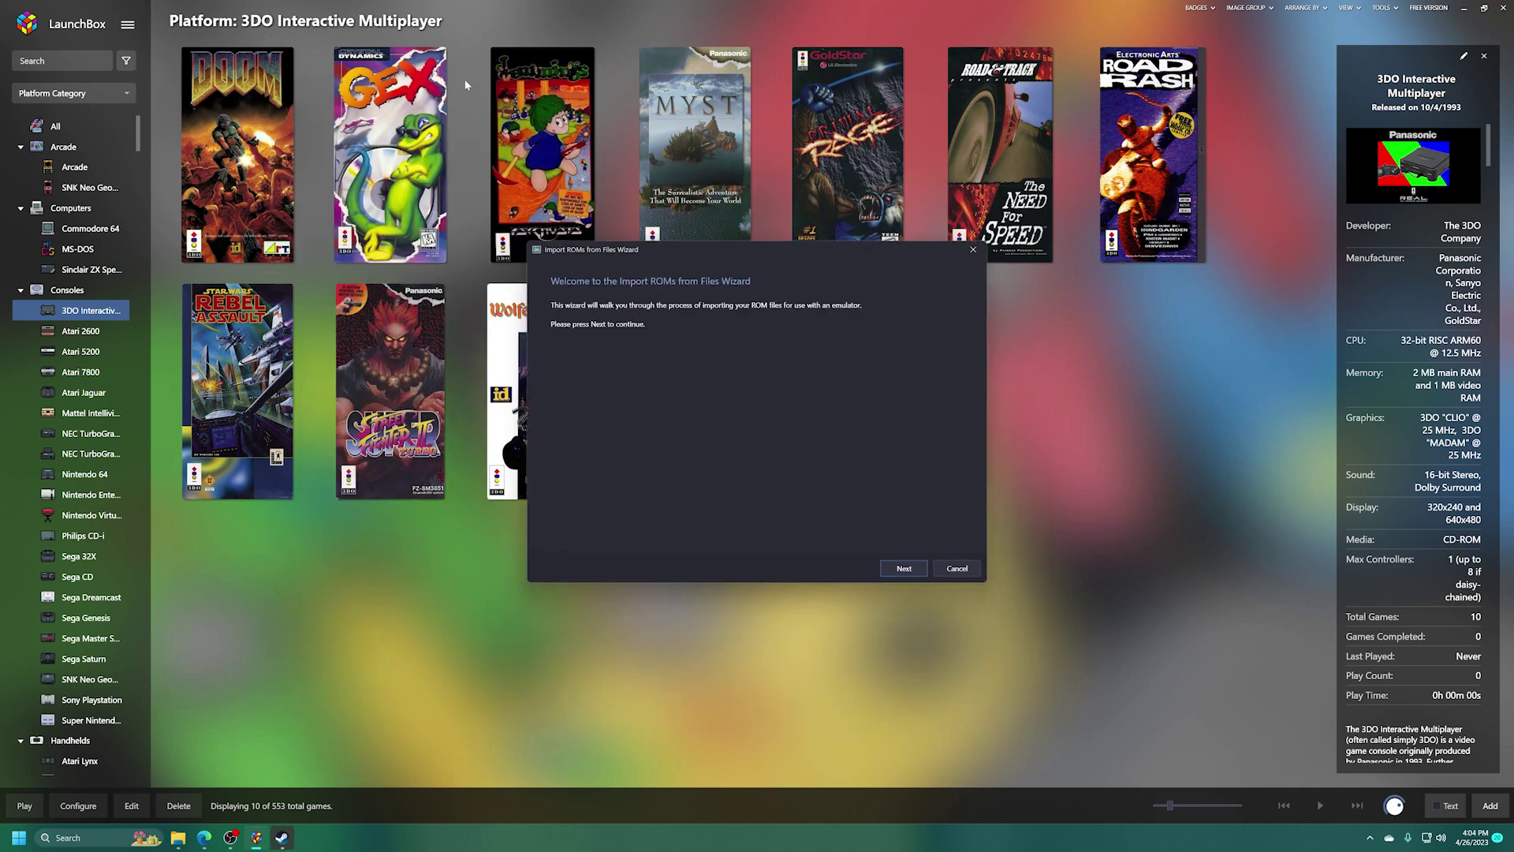
left_click(903, 569)
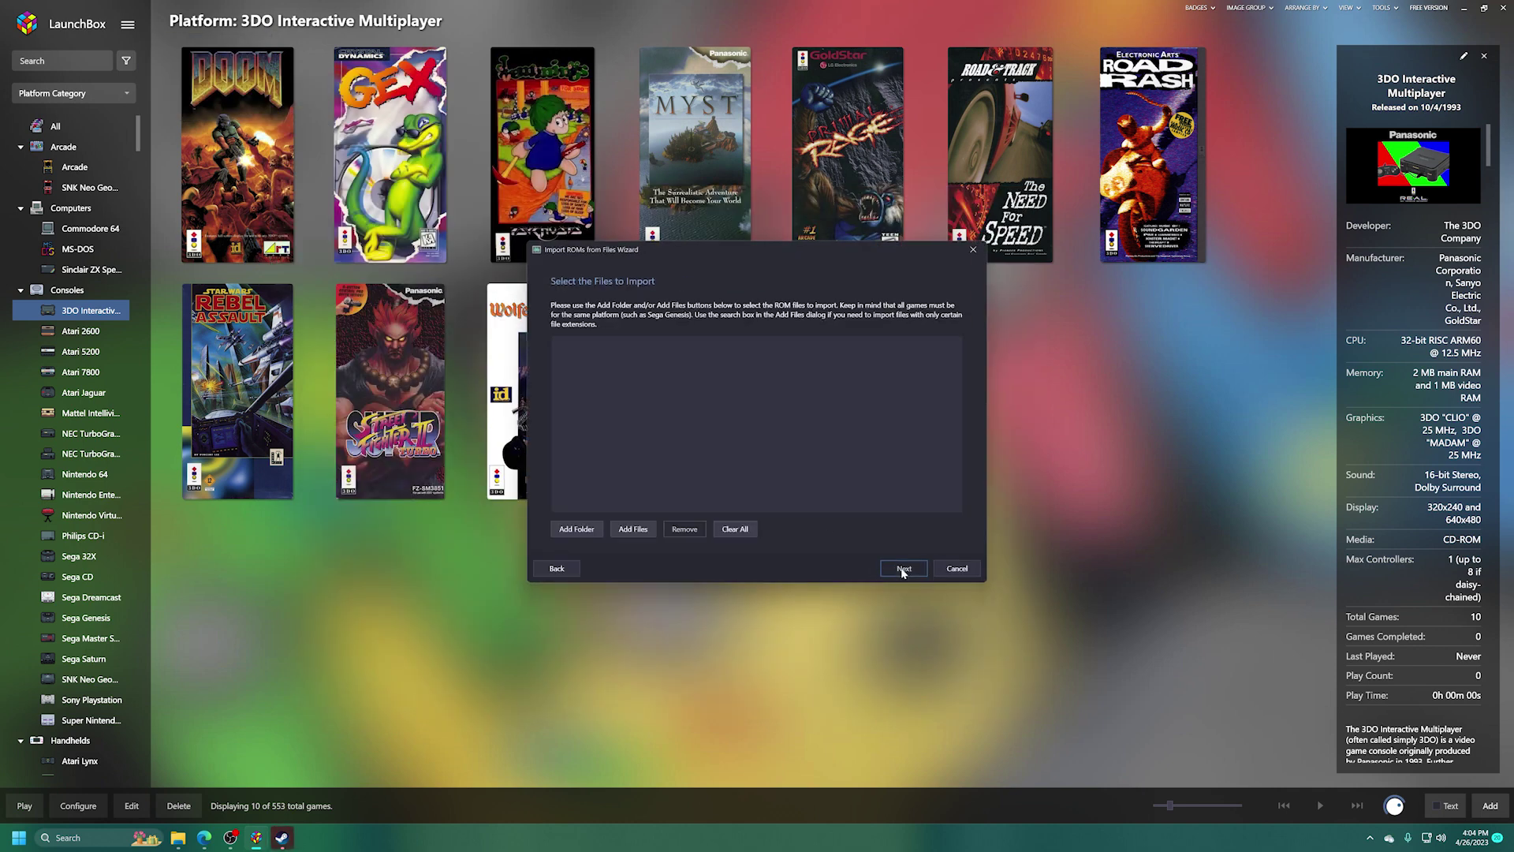
left_click(577, 530)
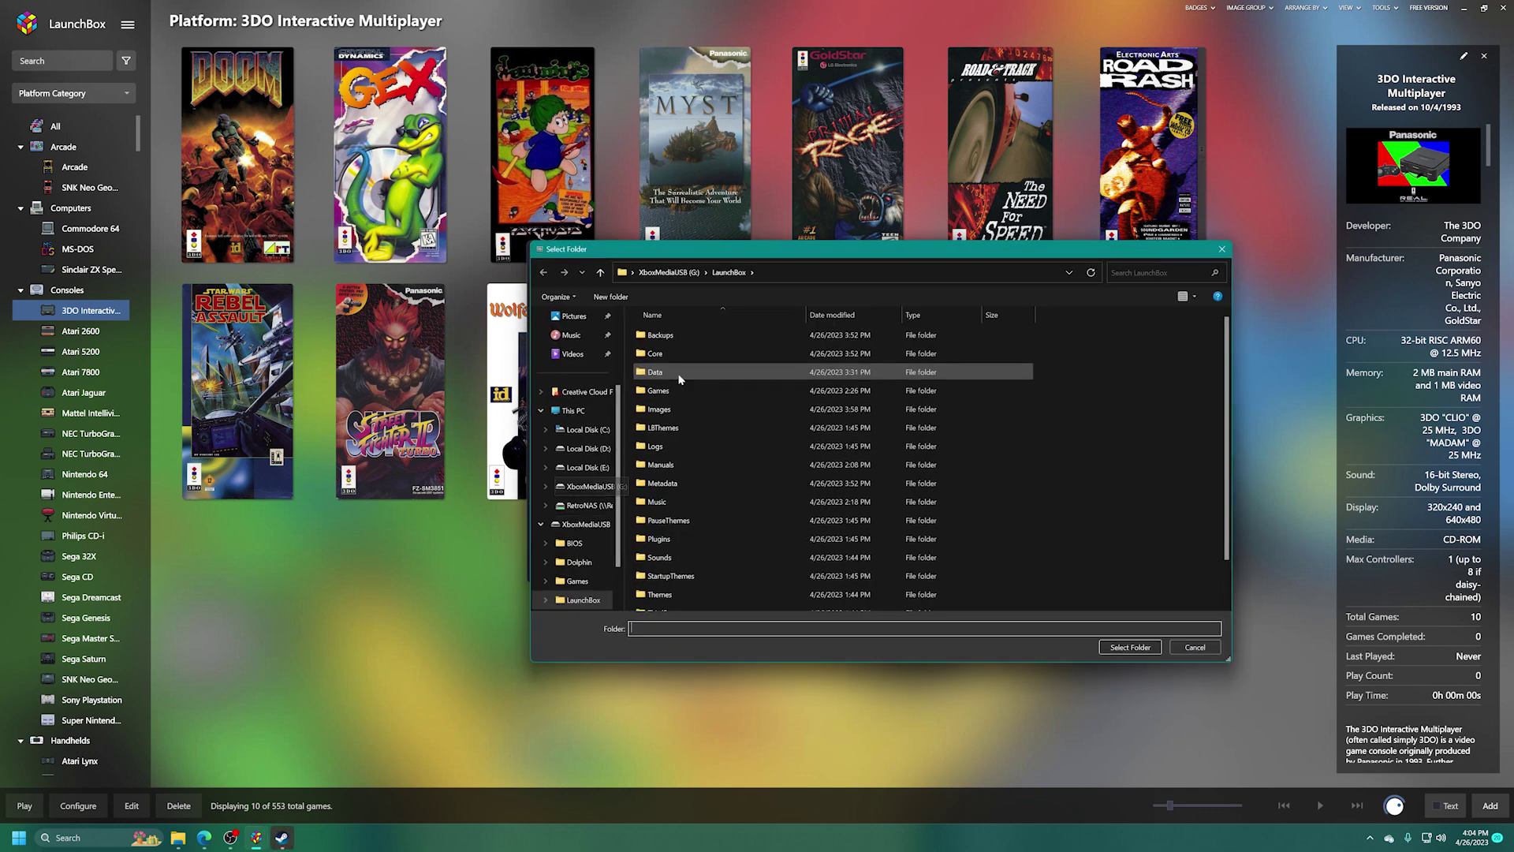
left_click(589, 581)
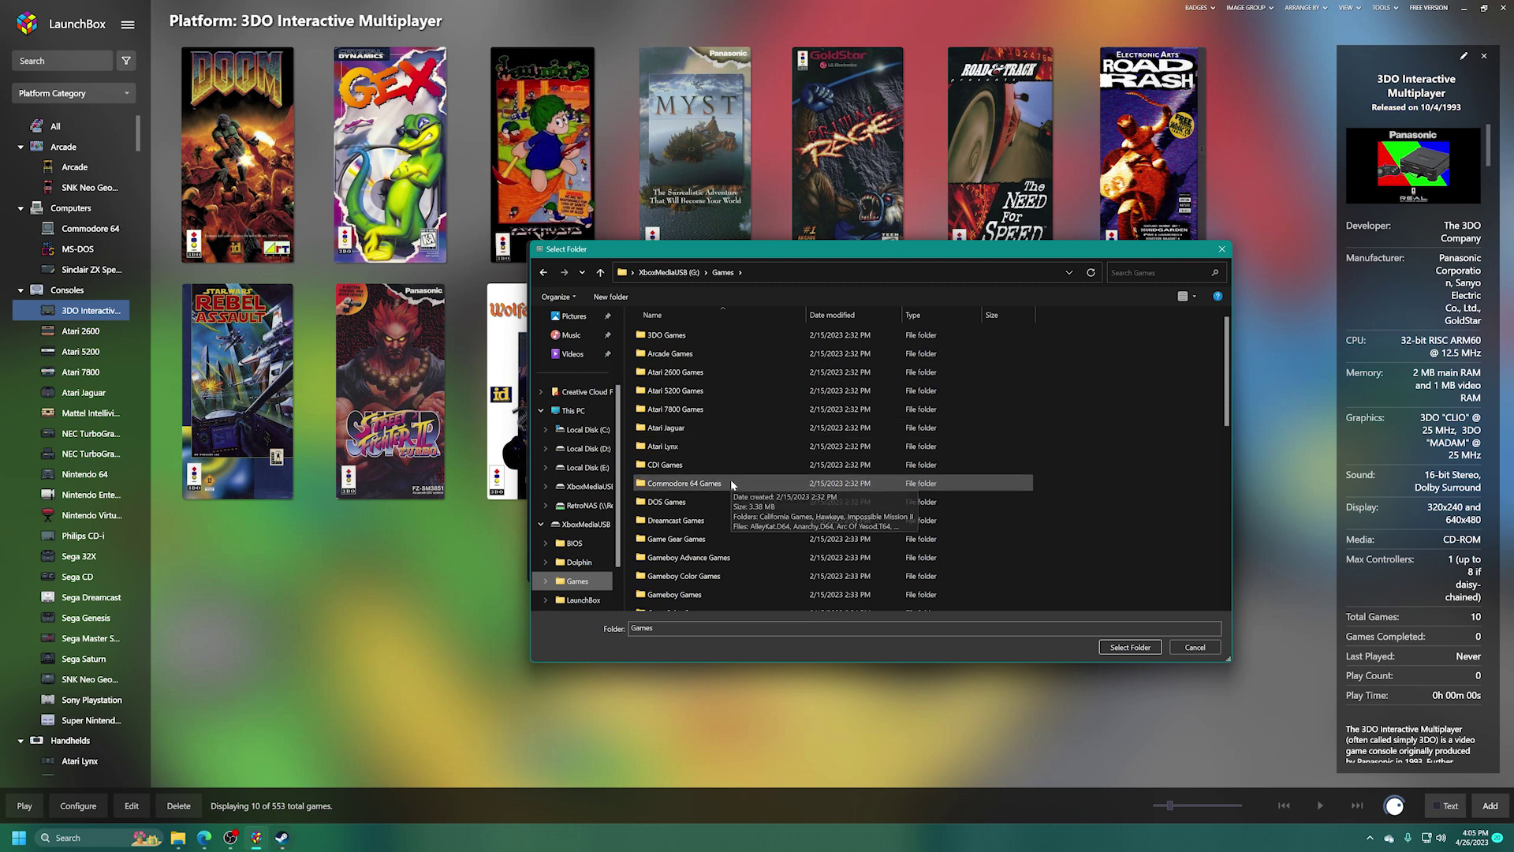
scroll(714, 513, "down", 1)
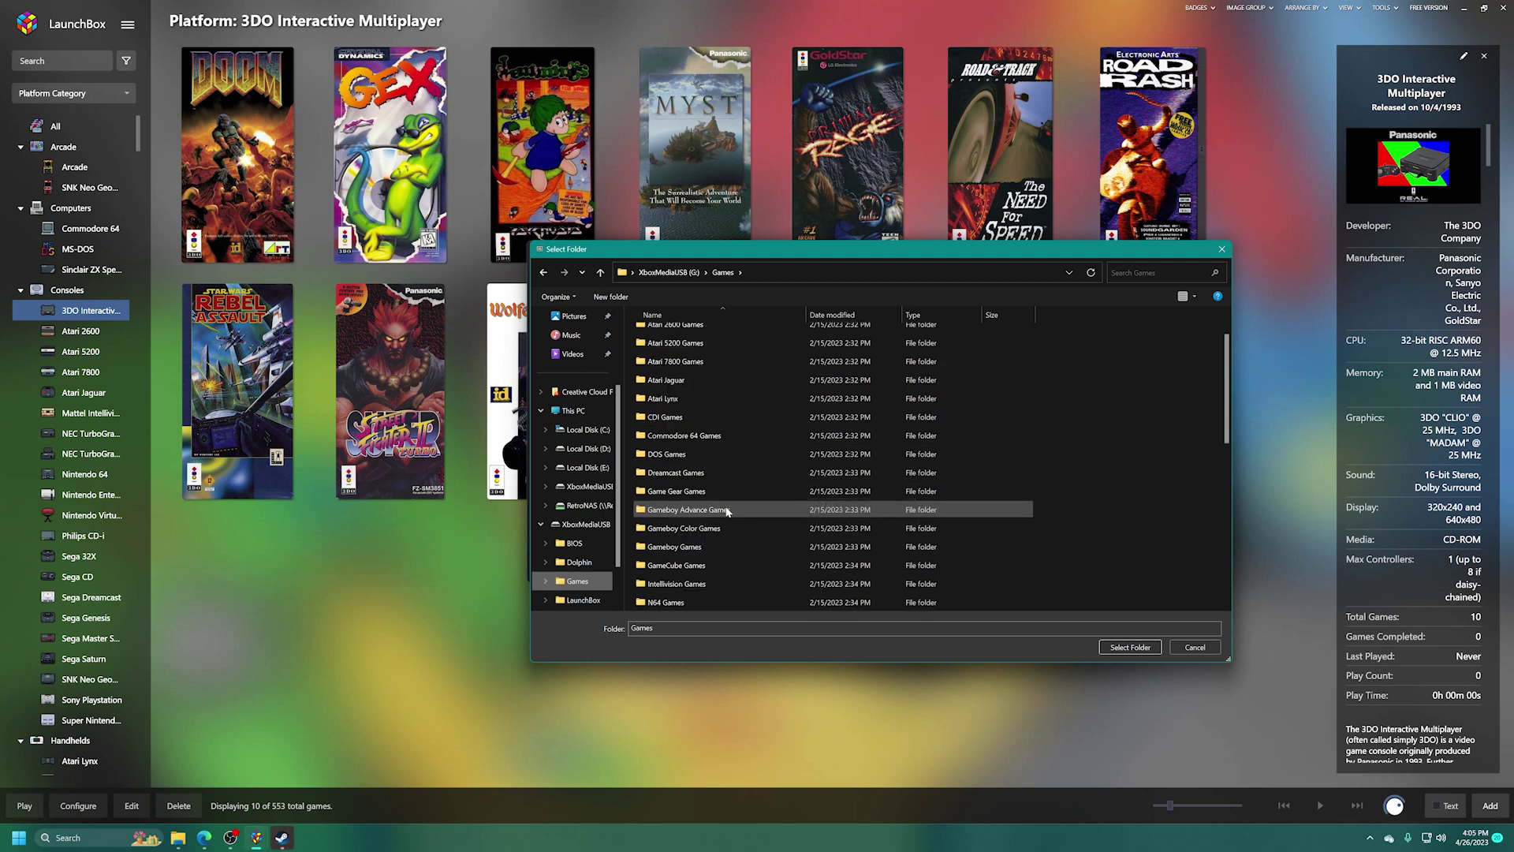
left_click(699, 565)
left_click(1129, 648)
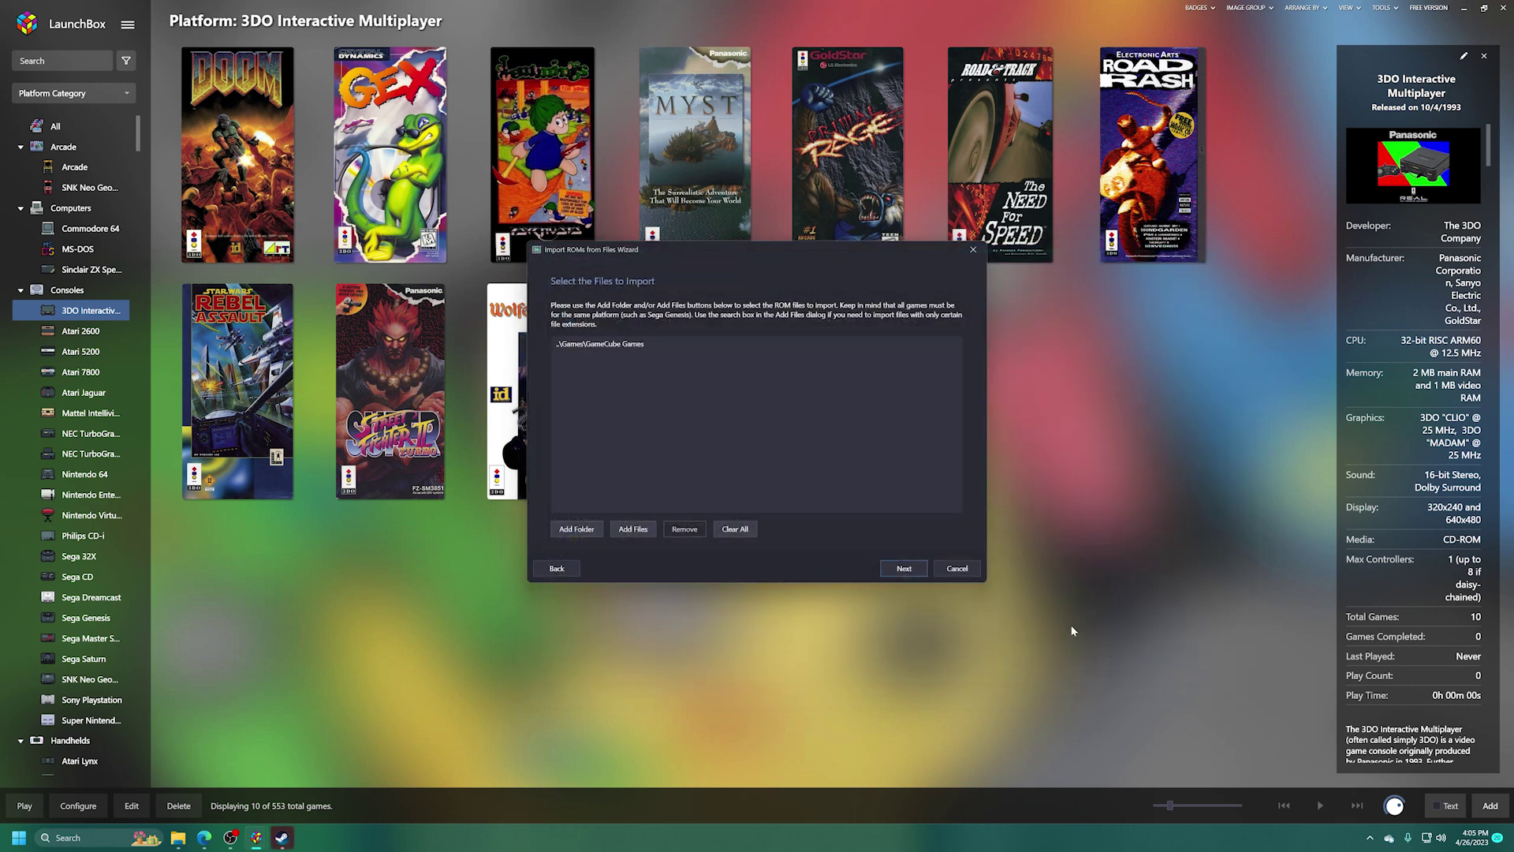
Choose Nintendo GameCube as the platform for the imported games and continue to the emulator choice.
left_click(902, 569)
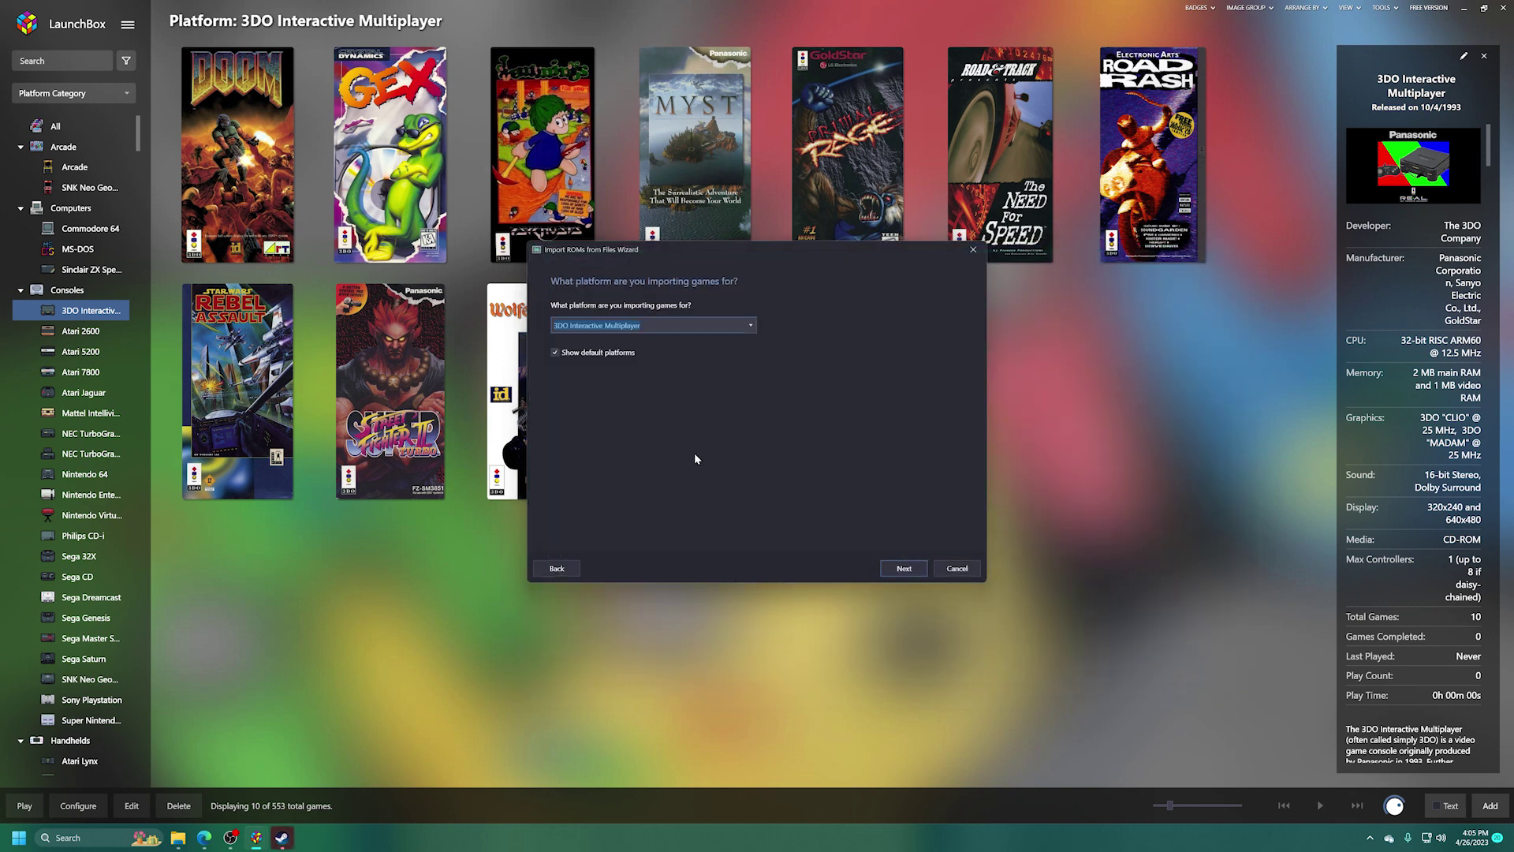
left_click(738, 327)
scroll(628, 469, "down", 5)
scroll(629, 473, "down", 15)
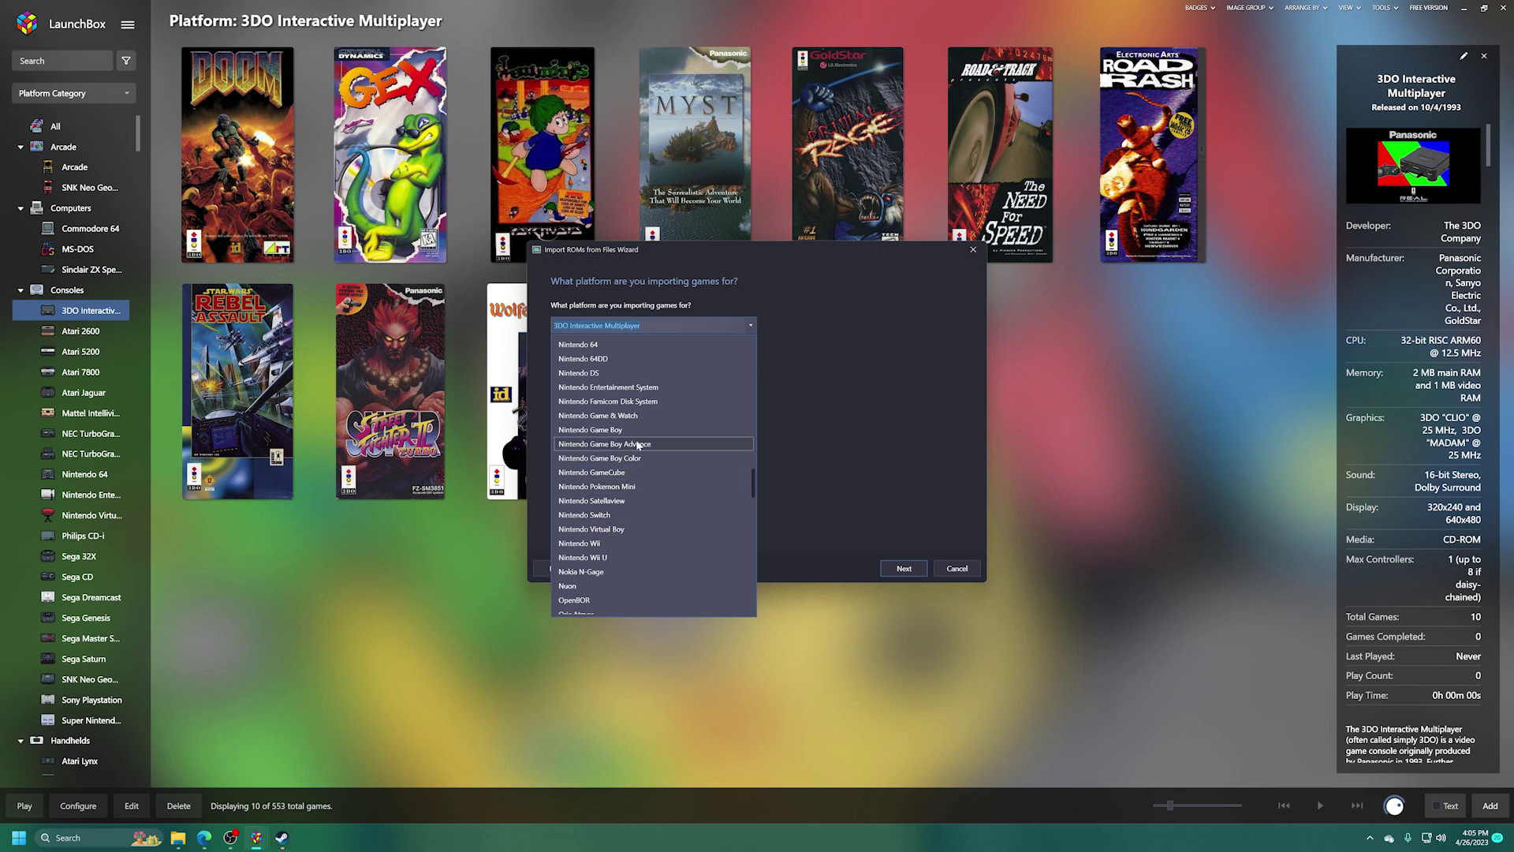
left_click(630, 472)
left_click(904, 568)
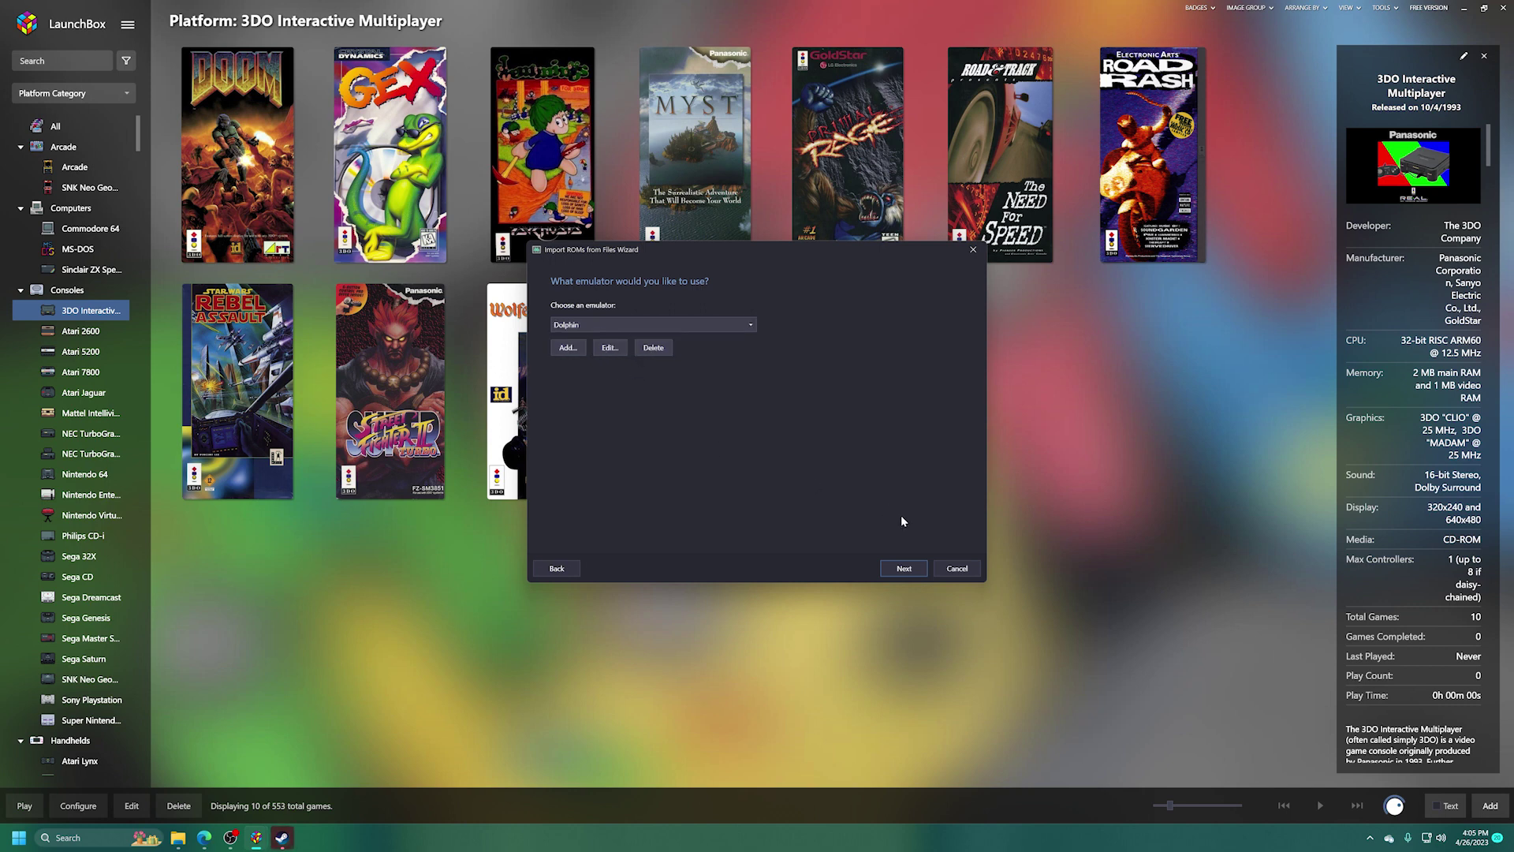
Accept Dolphin as the emulator, keep the local metadata search enabled, and continue to the image download options.
left_click(904, 568)
left_click(702, 420)
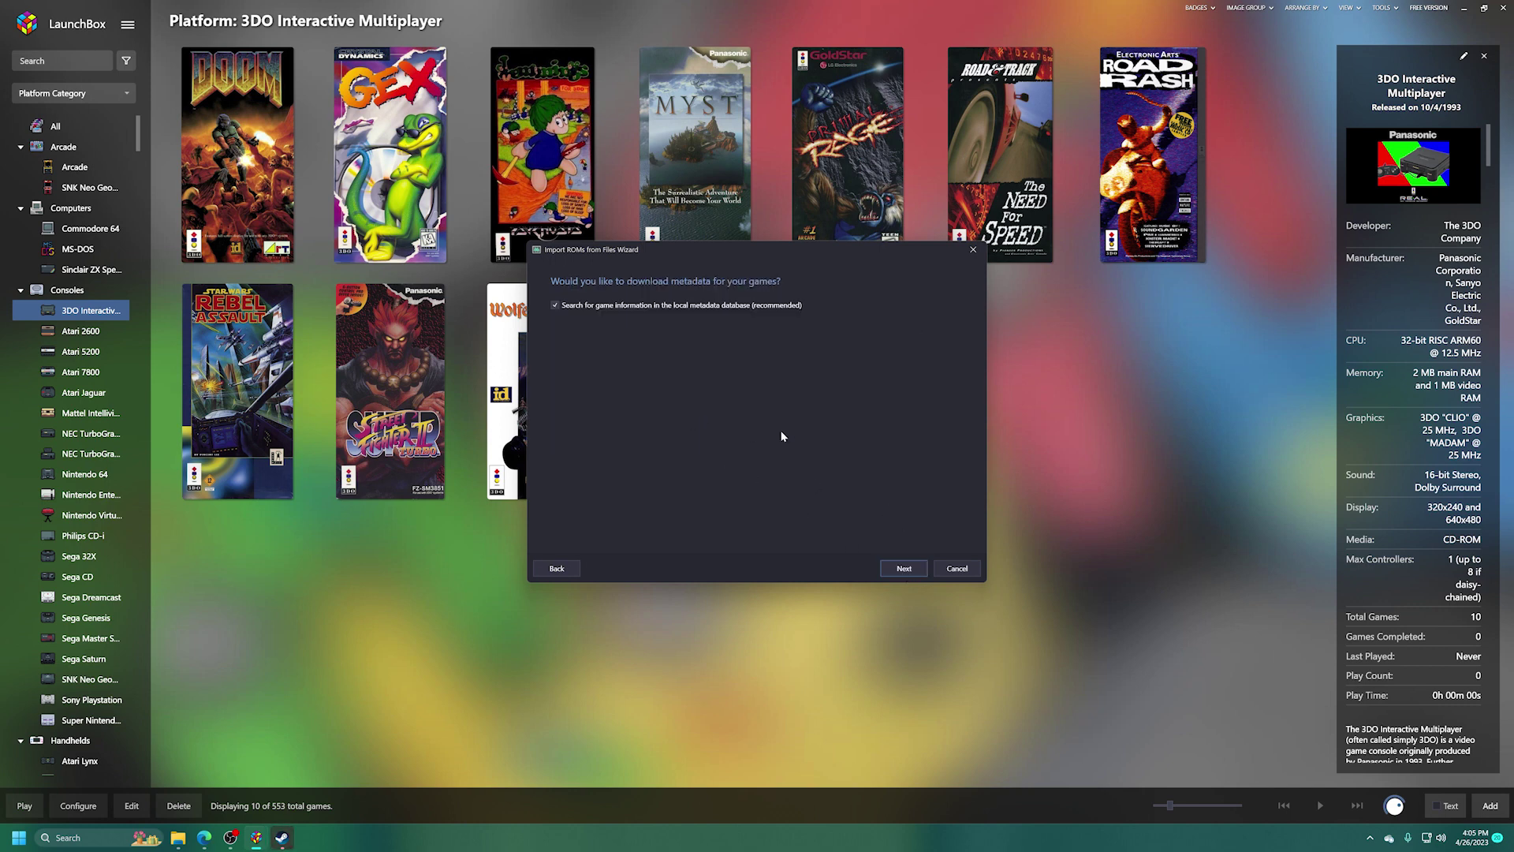
left_click(898, 570)
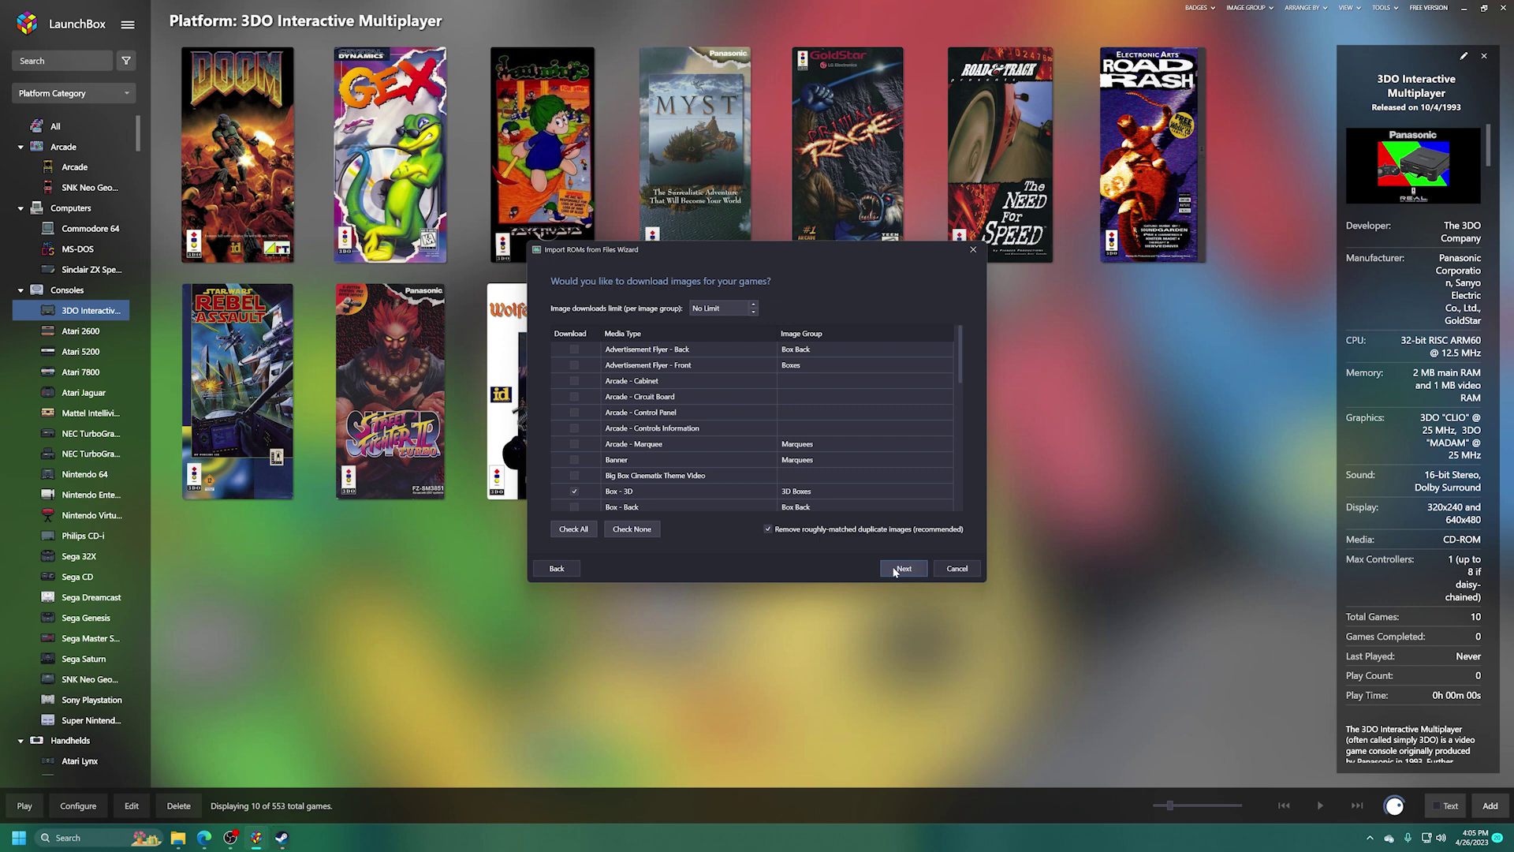
Check the preselected image types, keep them, and continue past the EmuMovies download to the import review list.
scroll(696, 473, "down", 4)
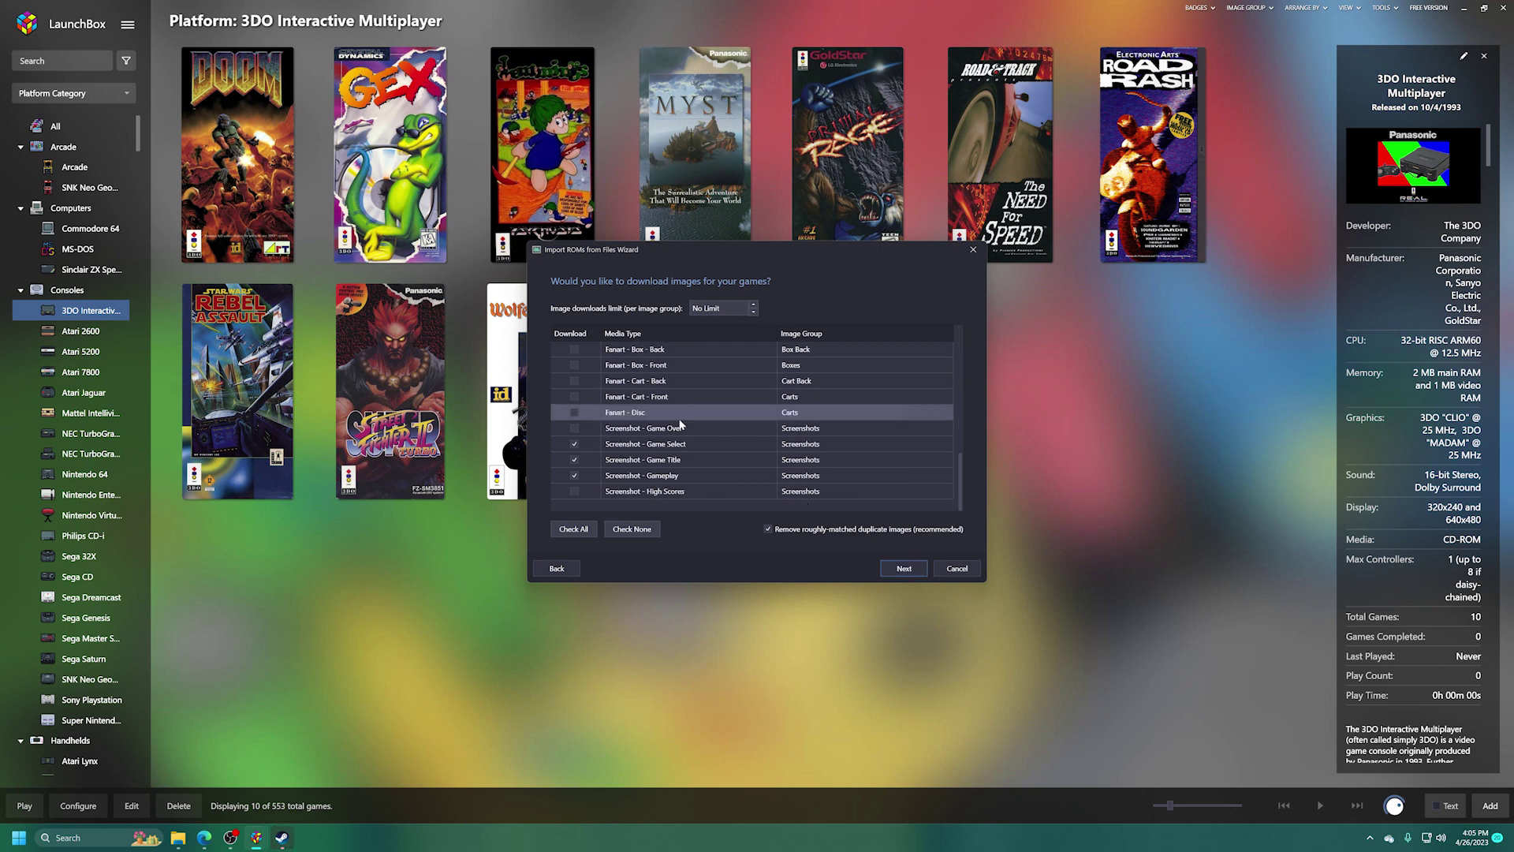
scroll(696, 506, "up", 4)
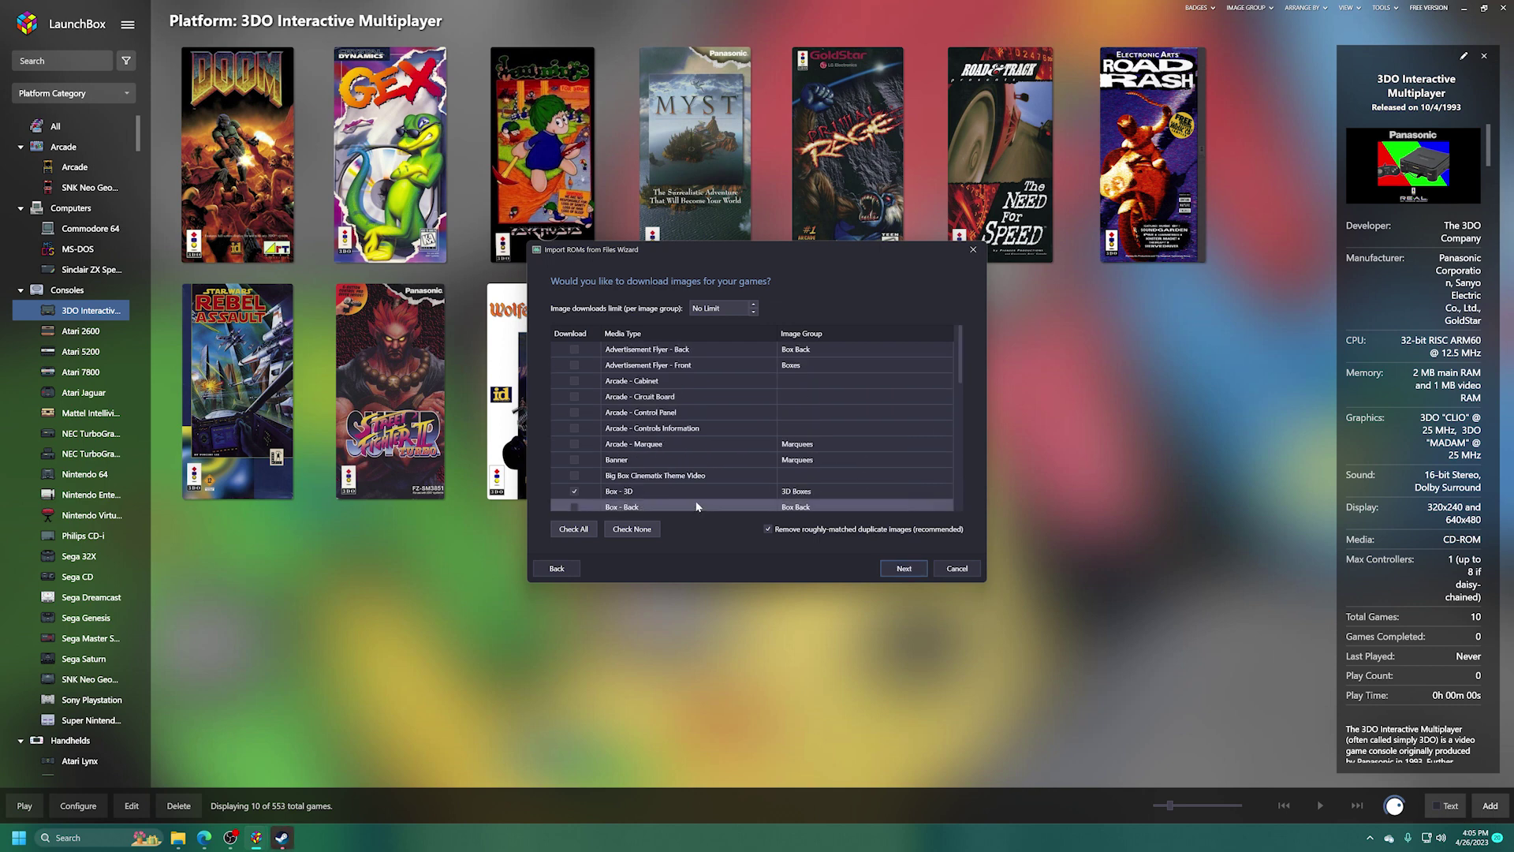
left_click(902, 569)
left_click(903, 569)
left_click(904, 567)
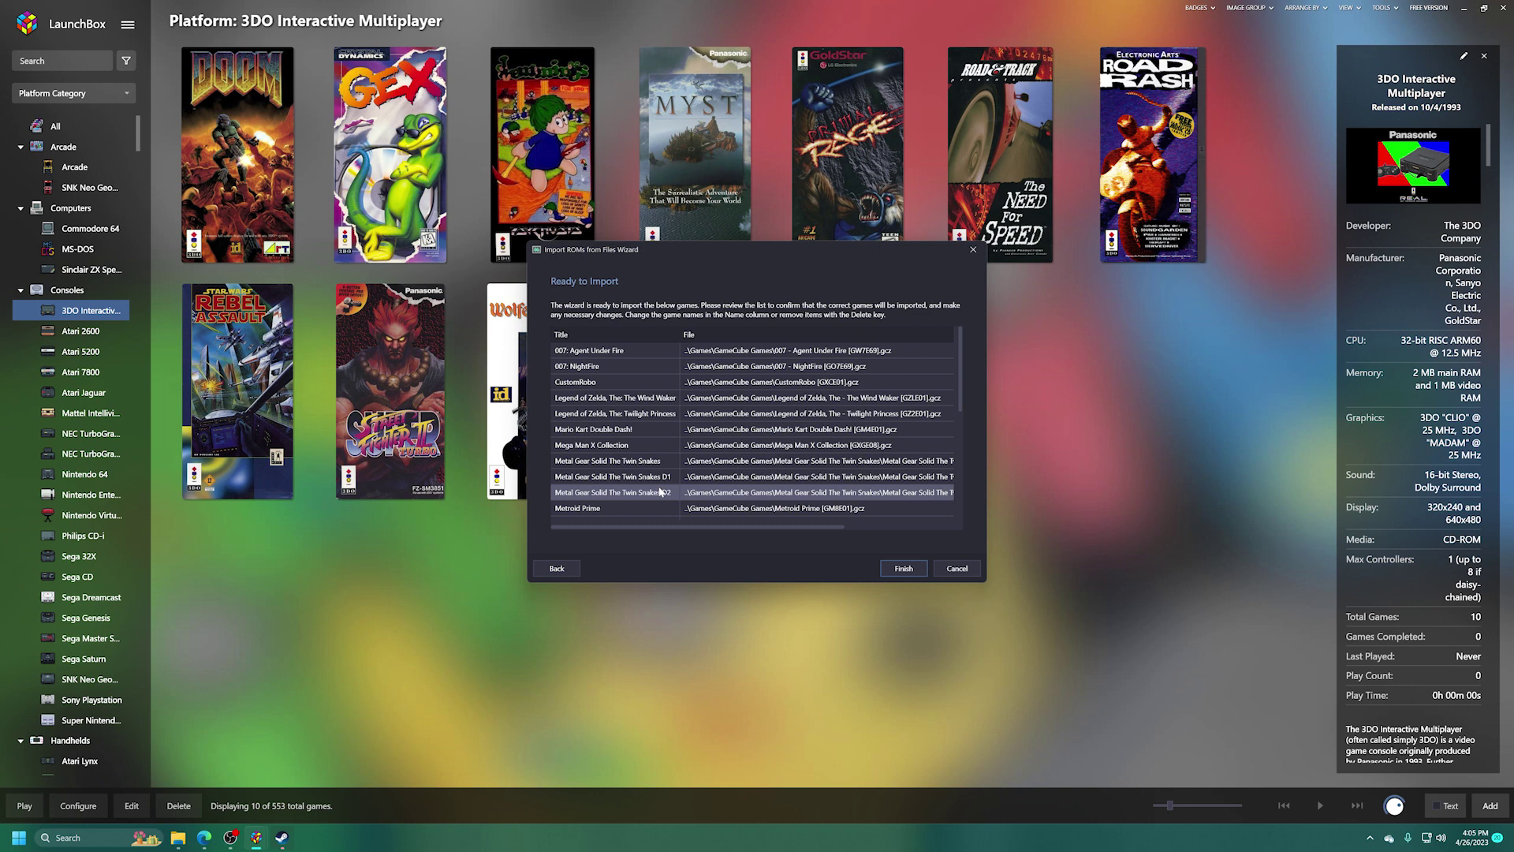
Remove the Metal Gear Solid The Twin Snakes entry without a disc number from the import list and review the remaining GameCube titles.
left_click_drag(781, 525, 747, 521)
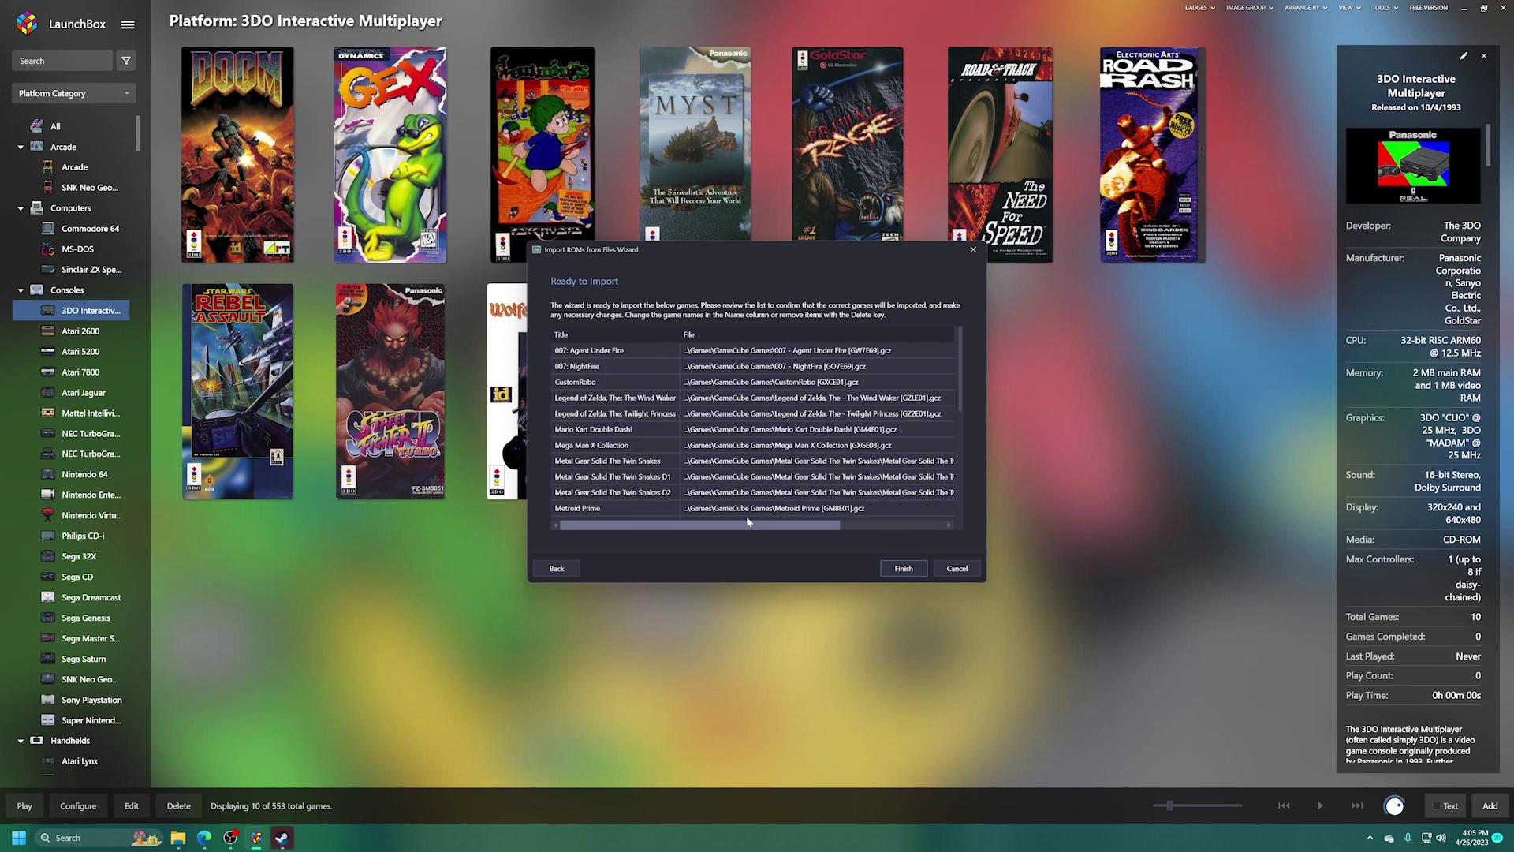
left_click(643, 465)
key("Delete")
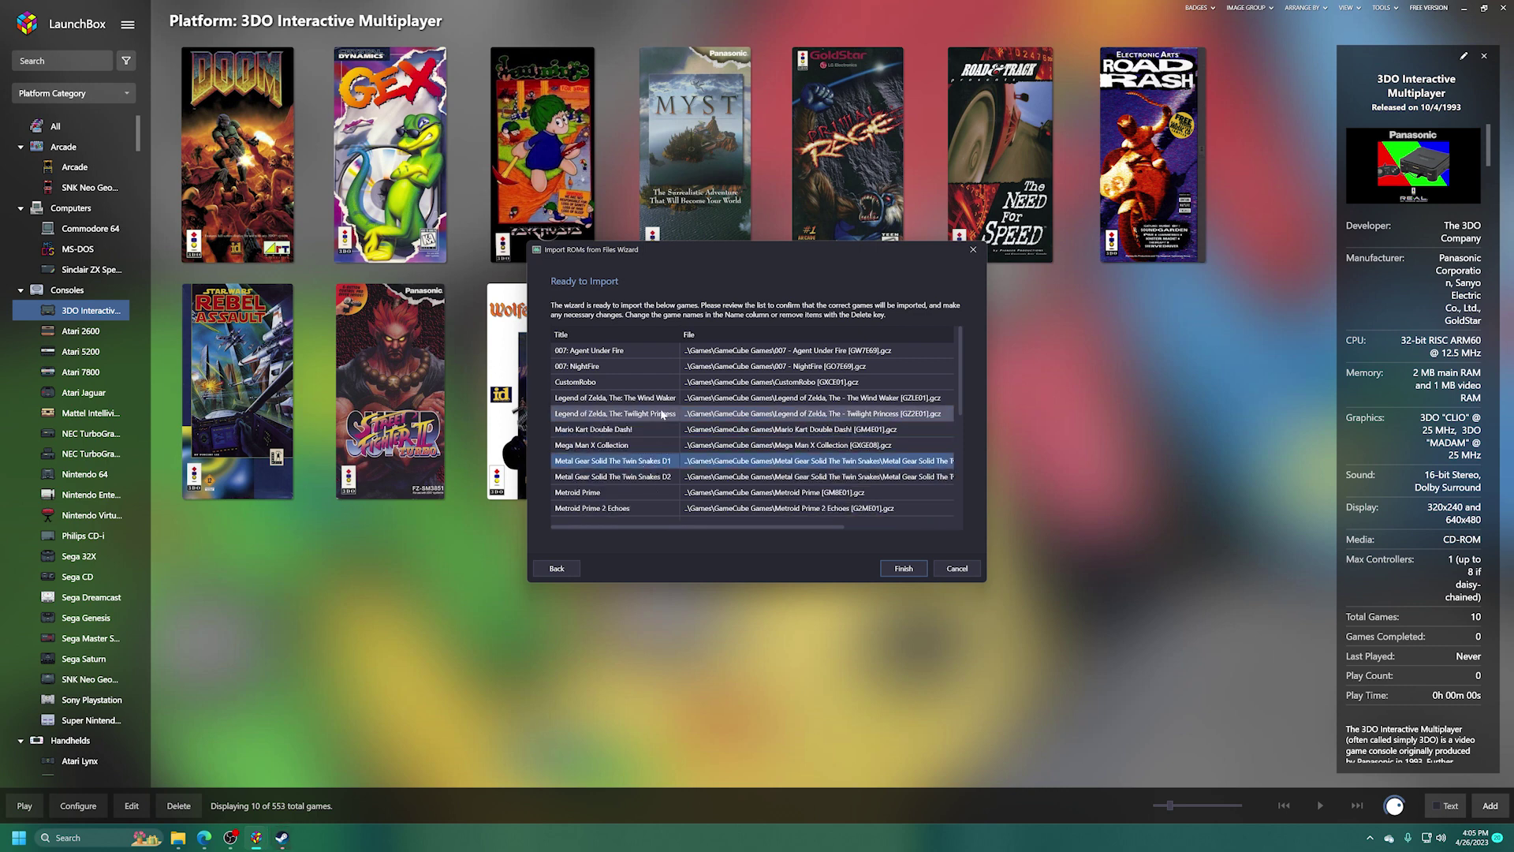
scroll(634, 467, "down", 2)
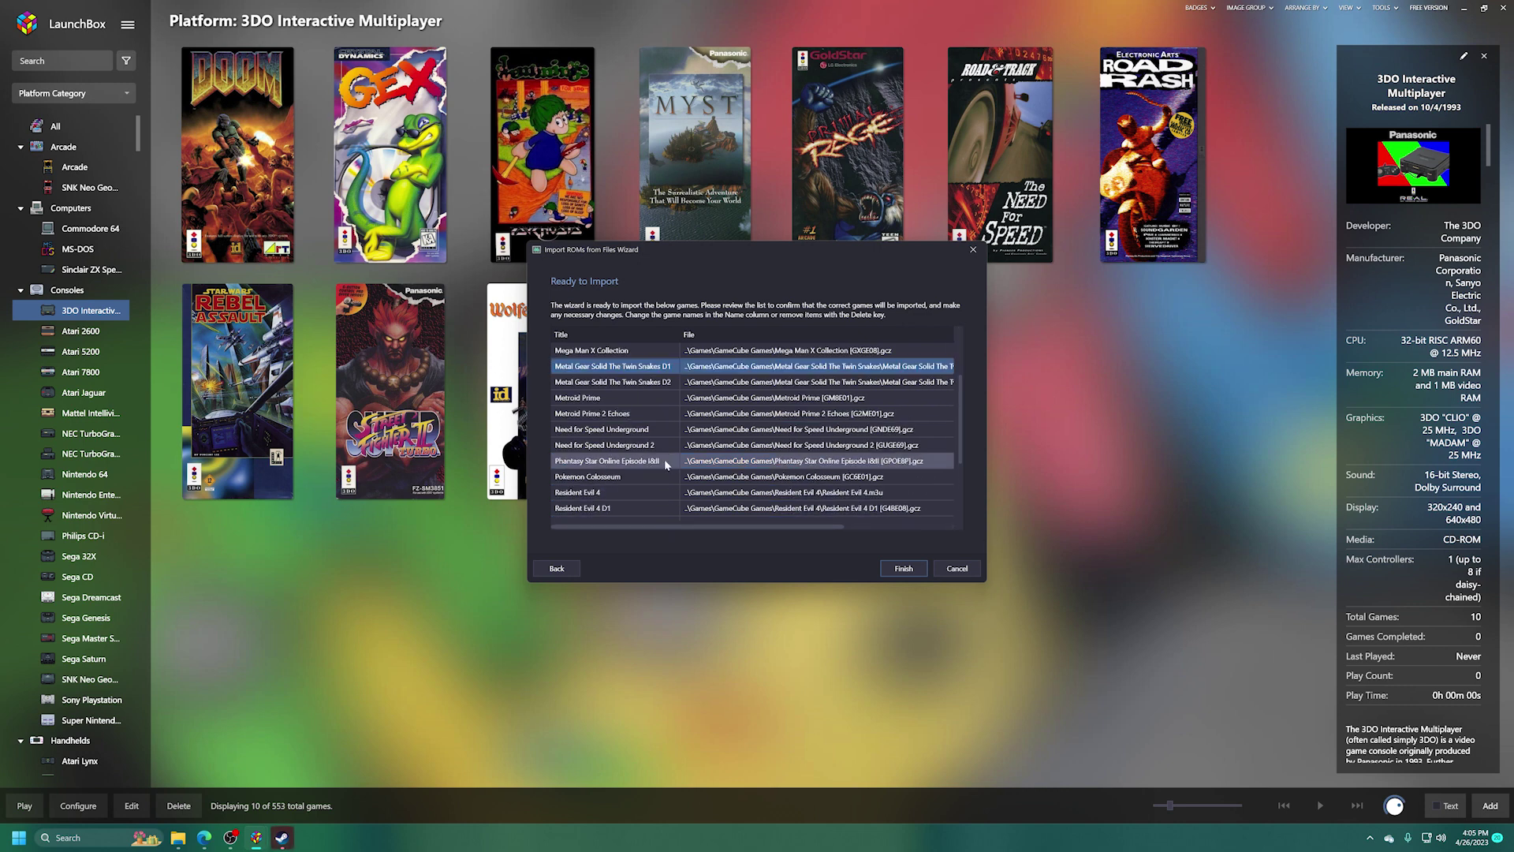
scroll(643, 468, "down", 2)
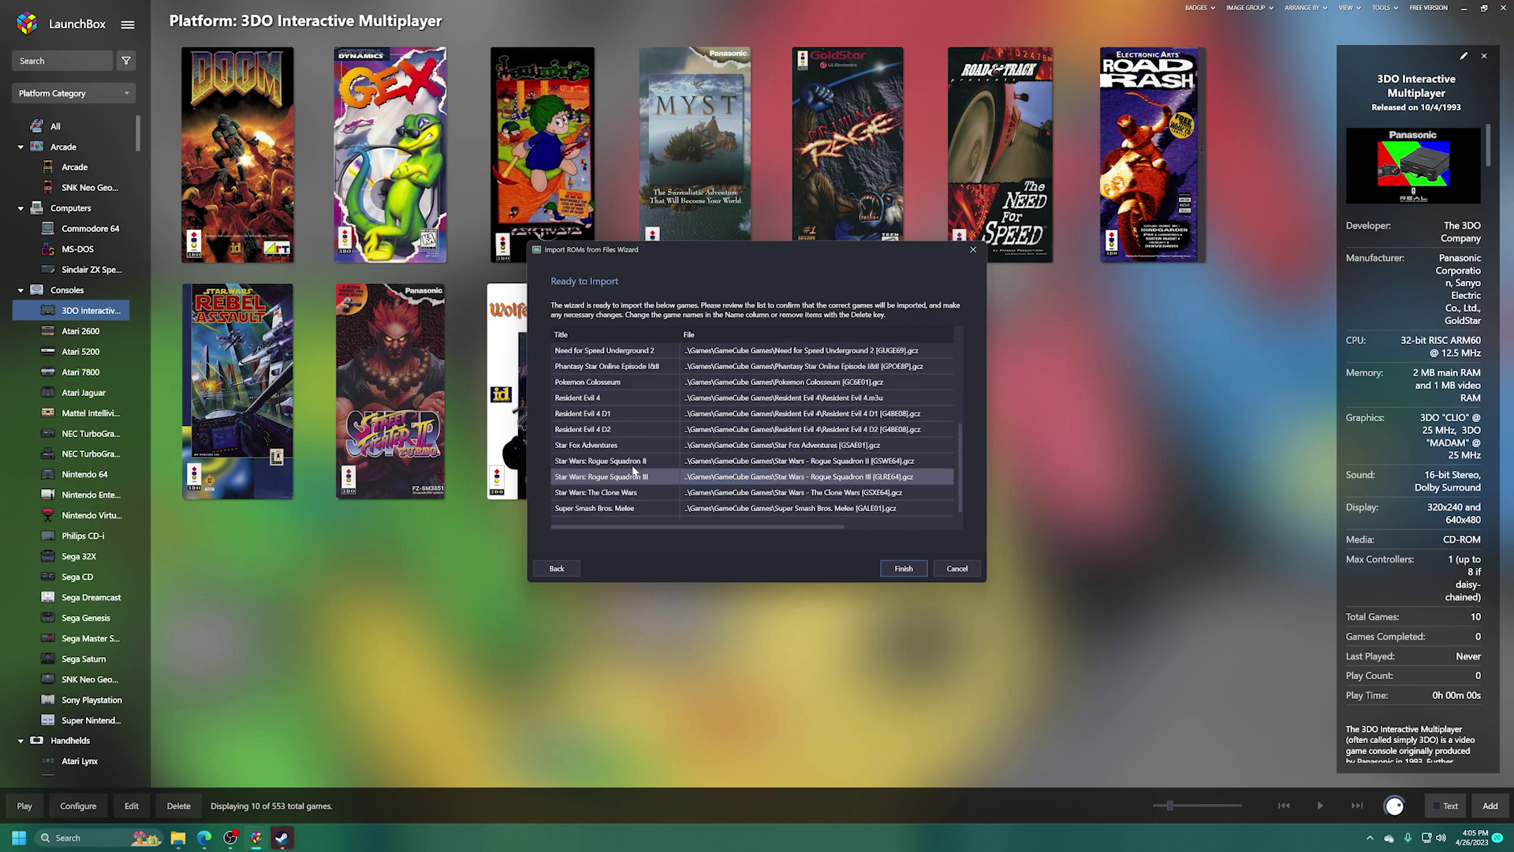
Remove the Resident Evil 4 .m3u entry from the import list, finish the import, and show the Nintendo GameCube platform.
key("Delete")
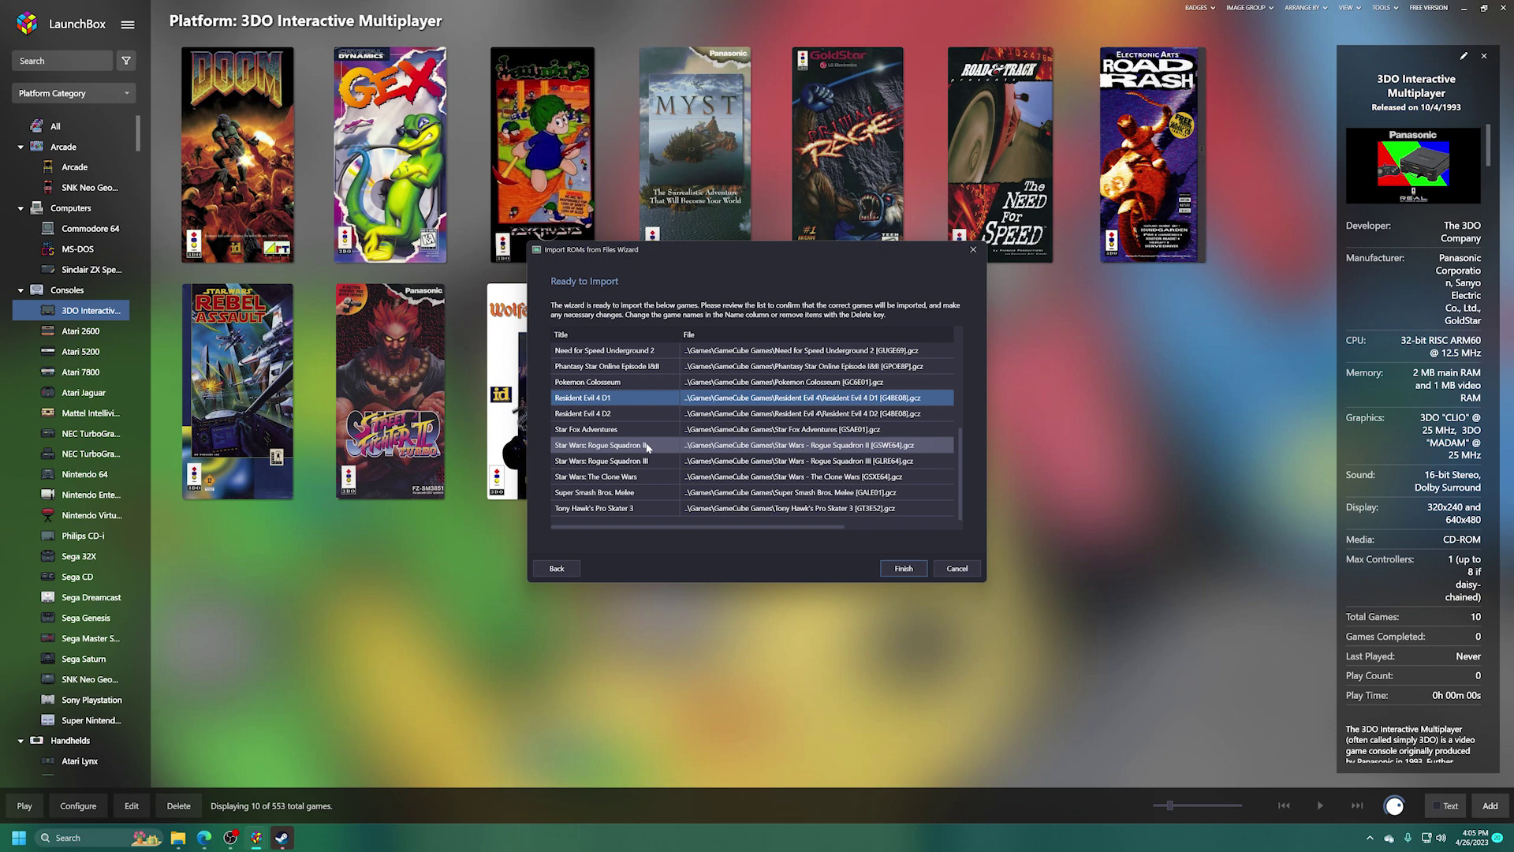
scroll(647, 506, "up", 2)
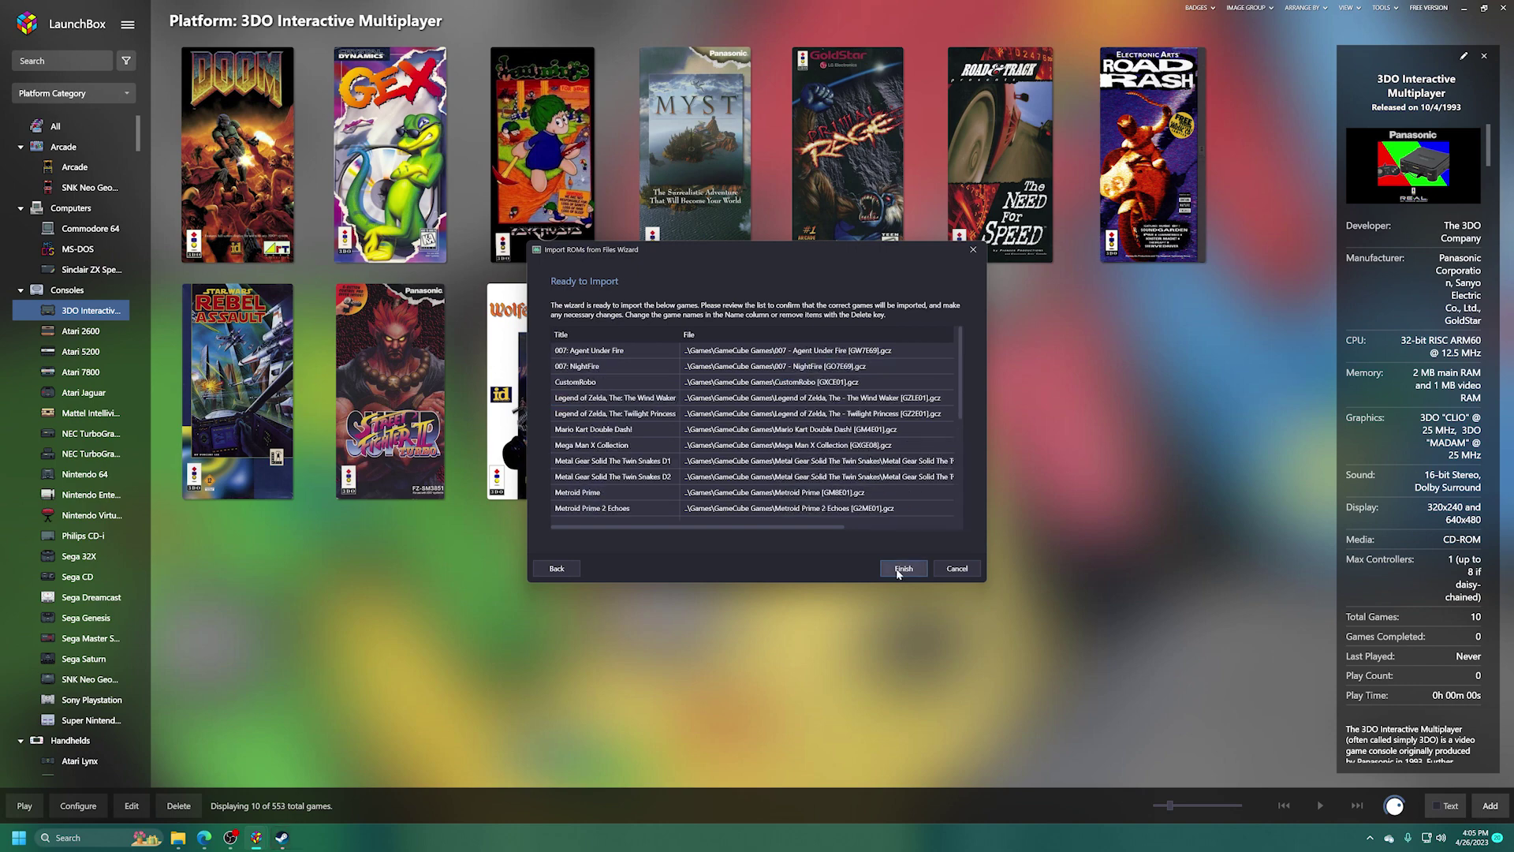
left_click(898, 571)
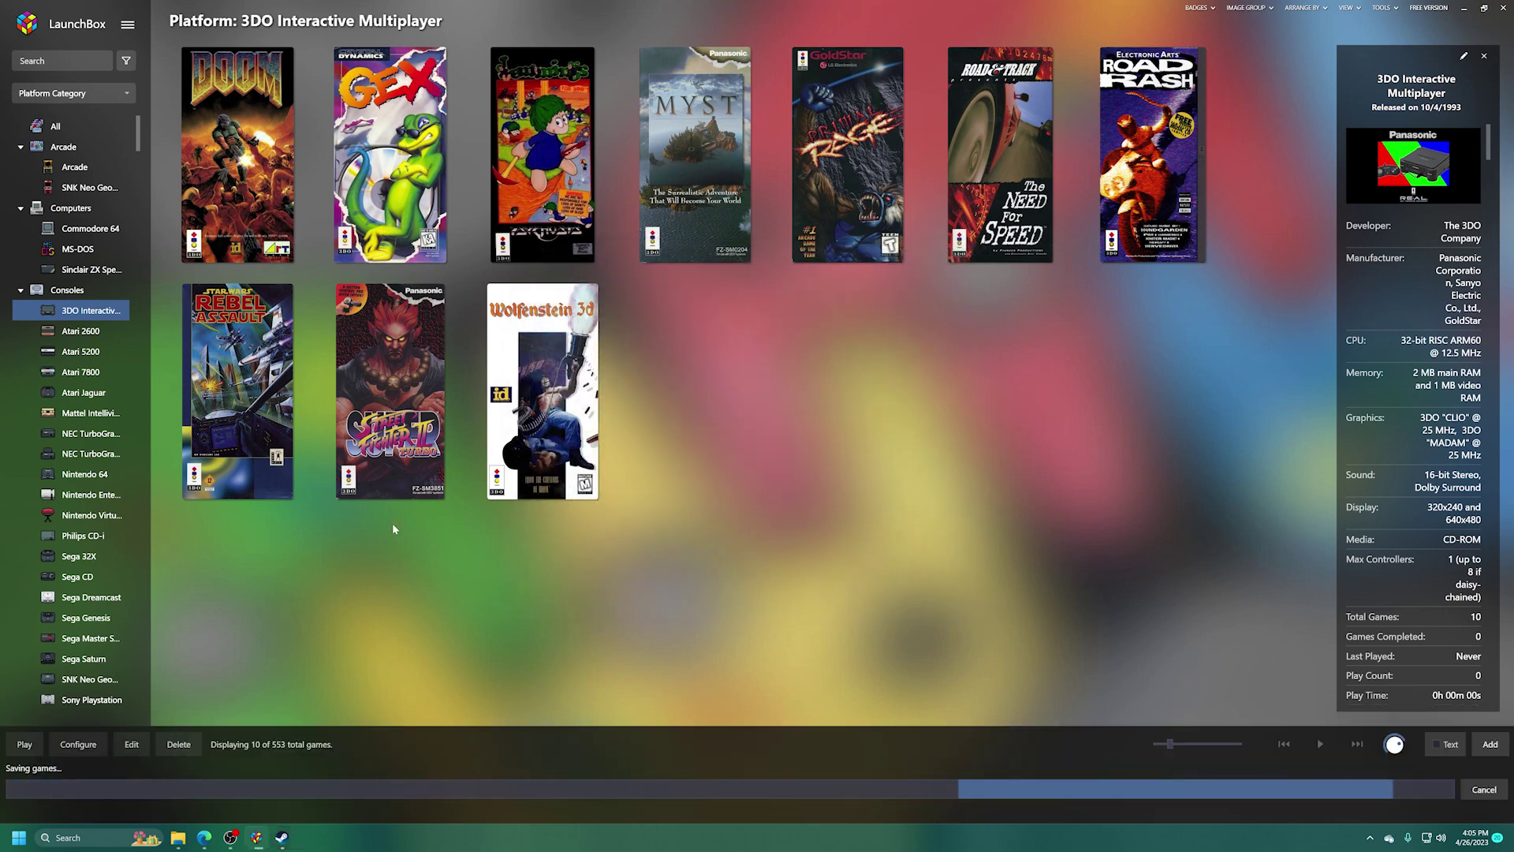
left_click(93, 516)
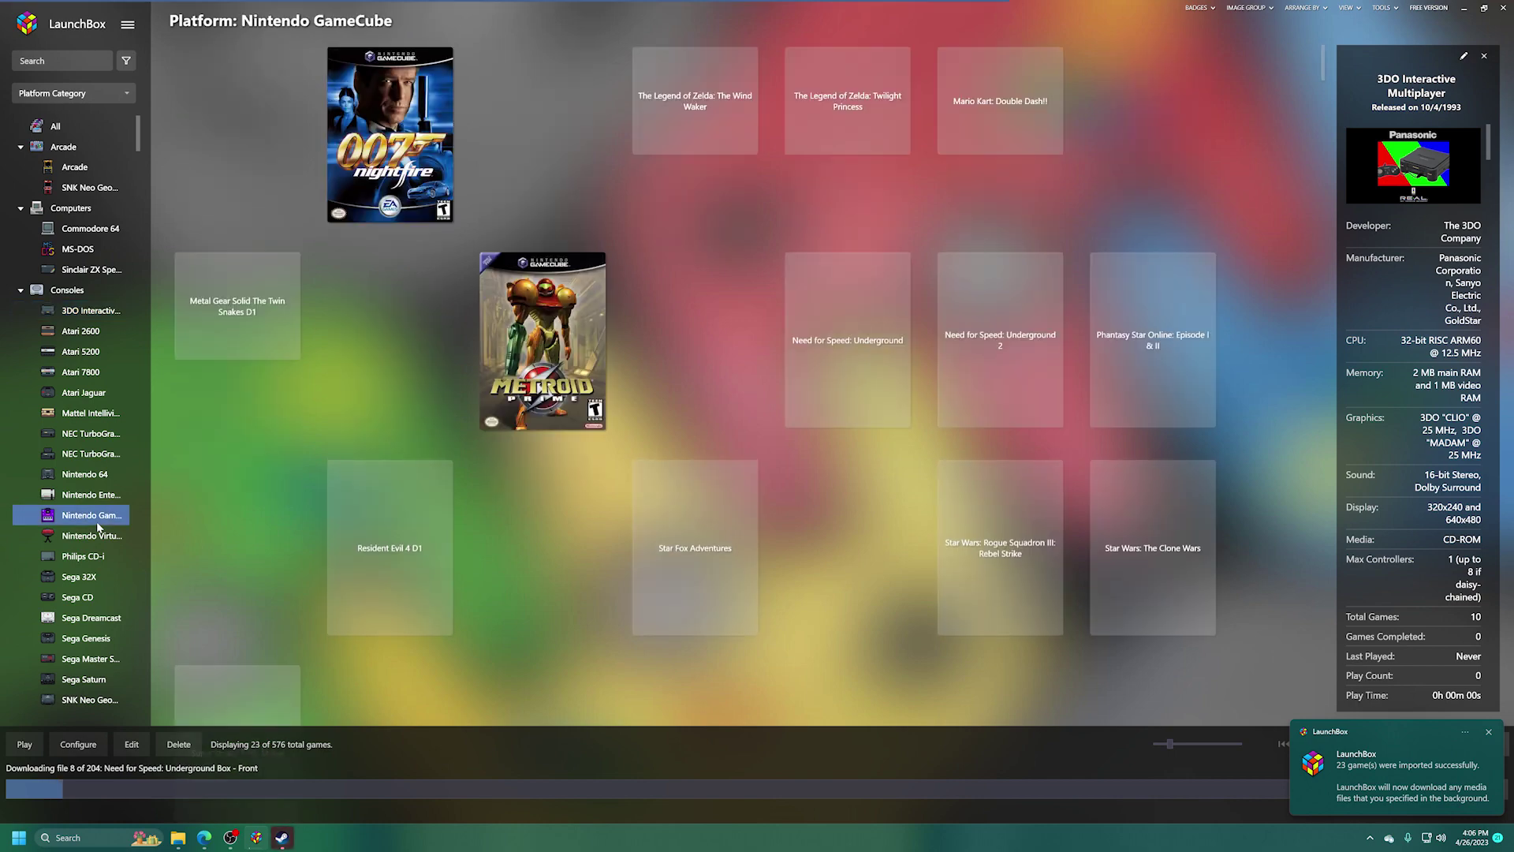
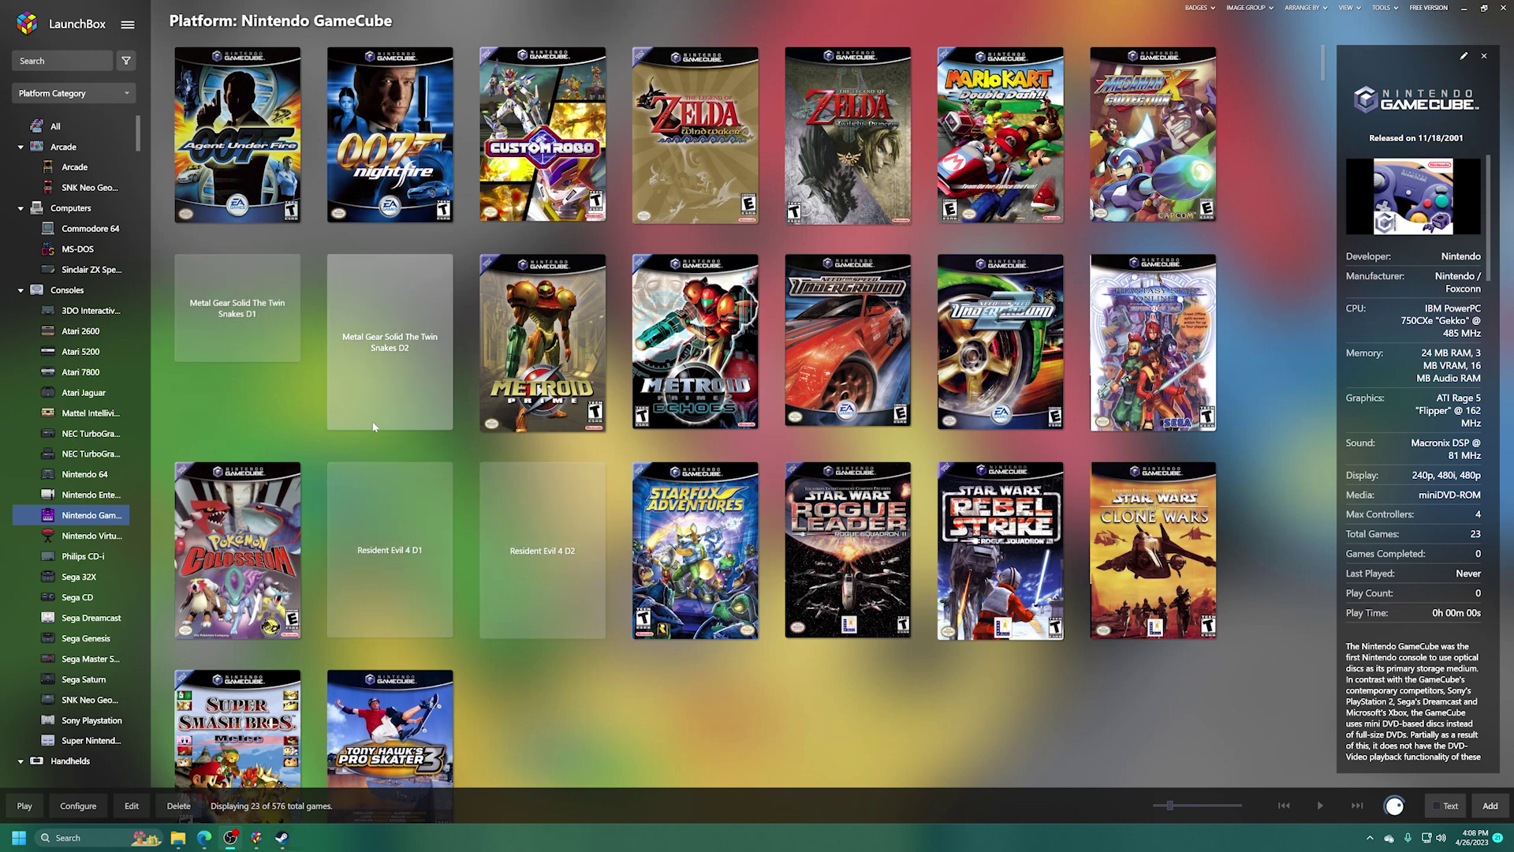
Start a new ROM files import and add the PS2 Games folder from the Games directory on the XboxMediaUSB (G:) drive.
left_click(127, 24)
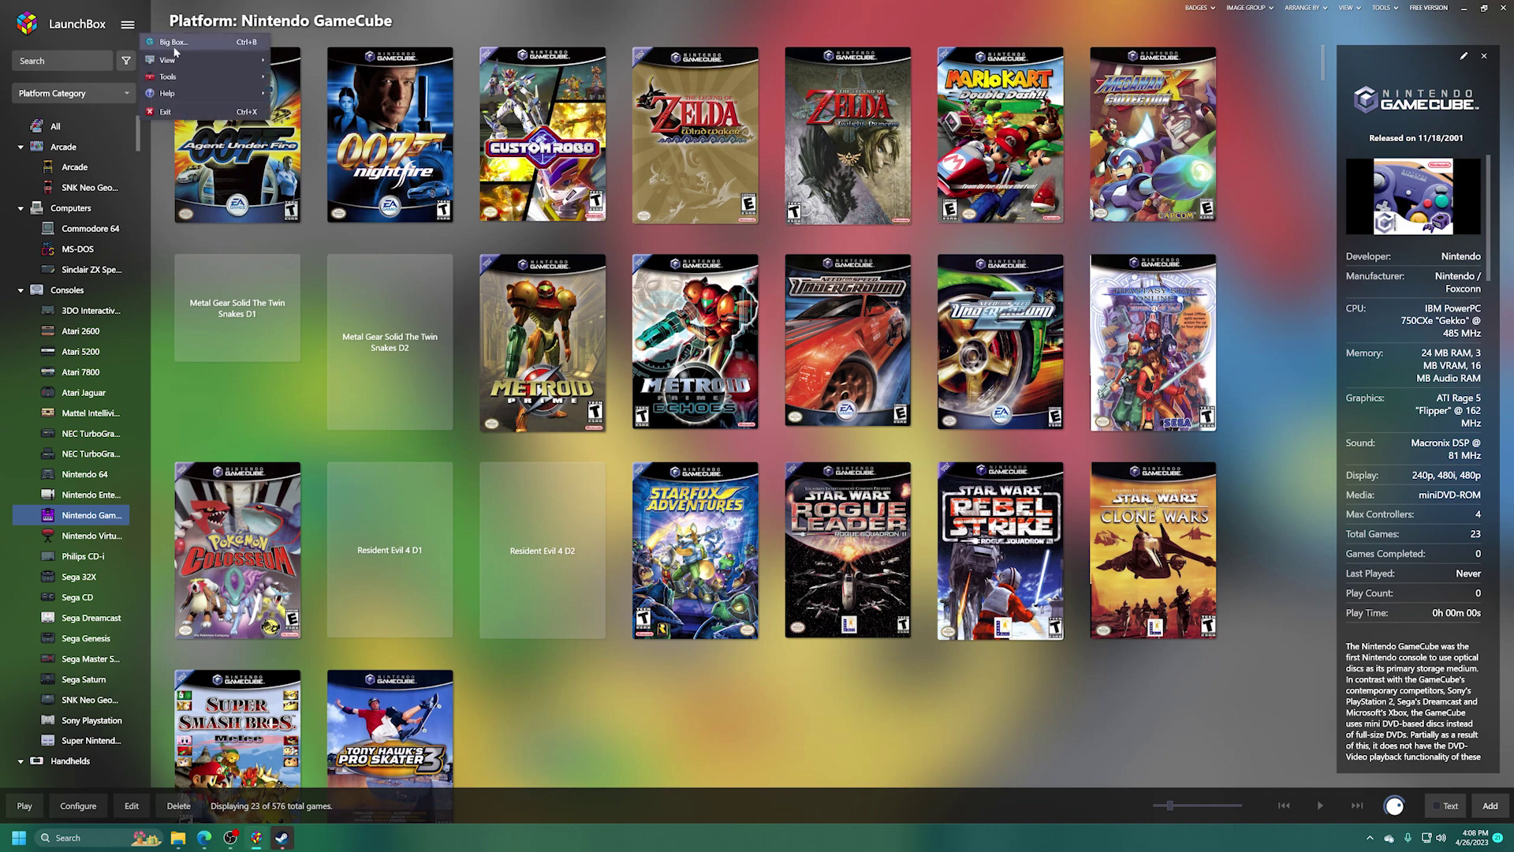
mouse_move(211, 77)
mouse_move(326, 78)
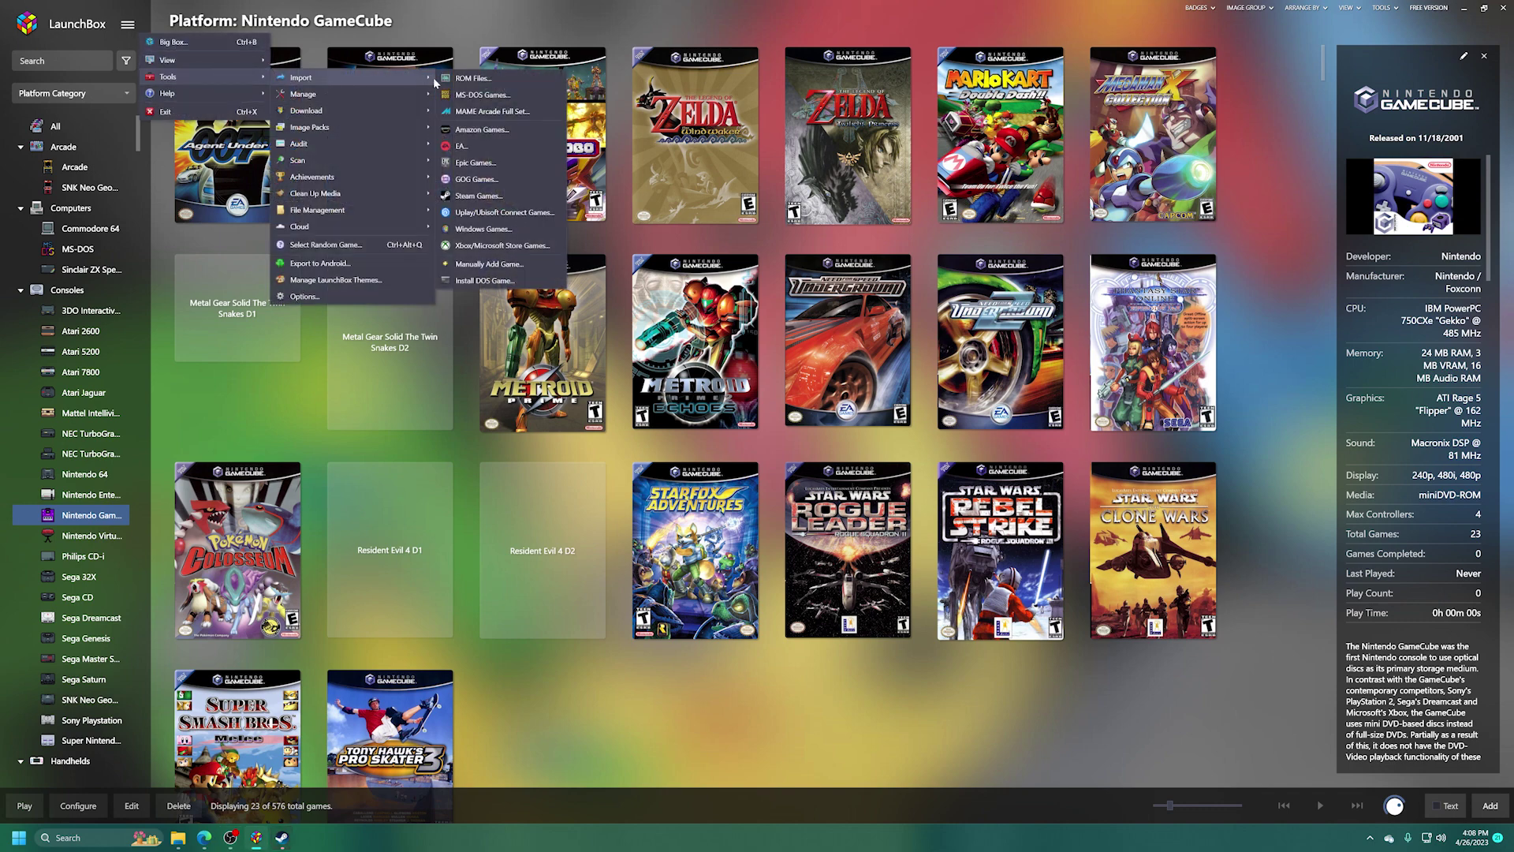
left_click(467, 80)
left_click(893, 567)
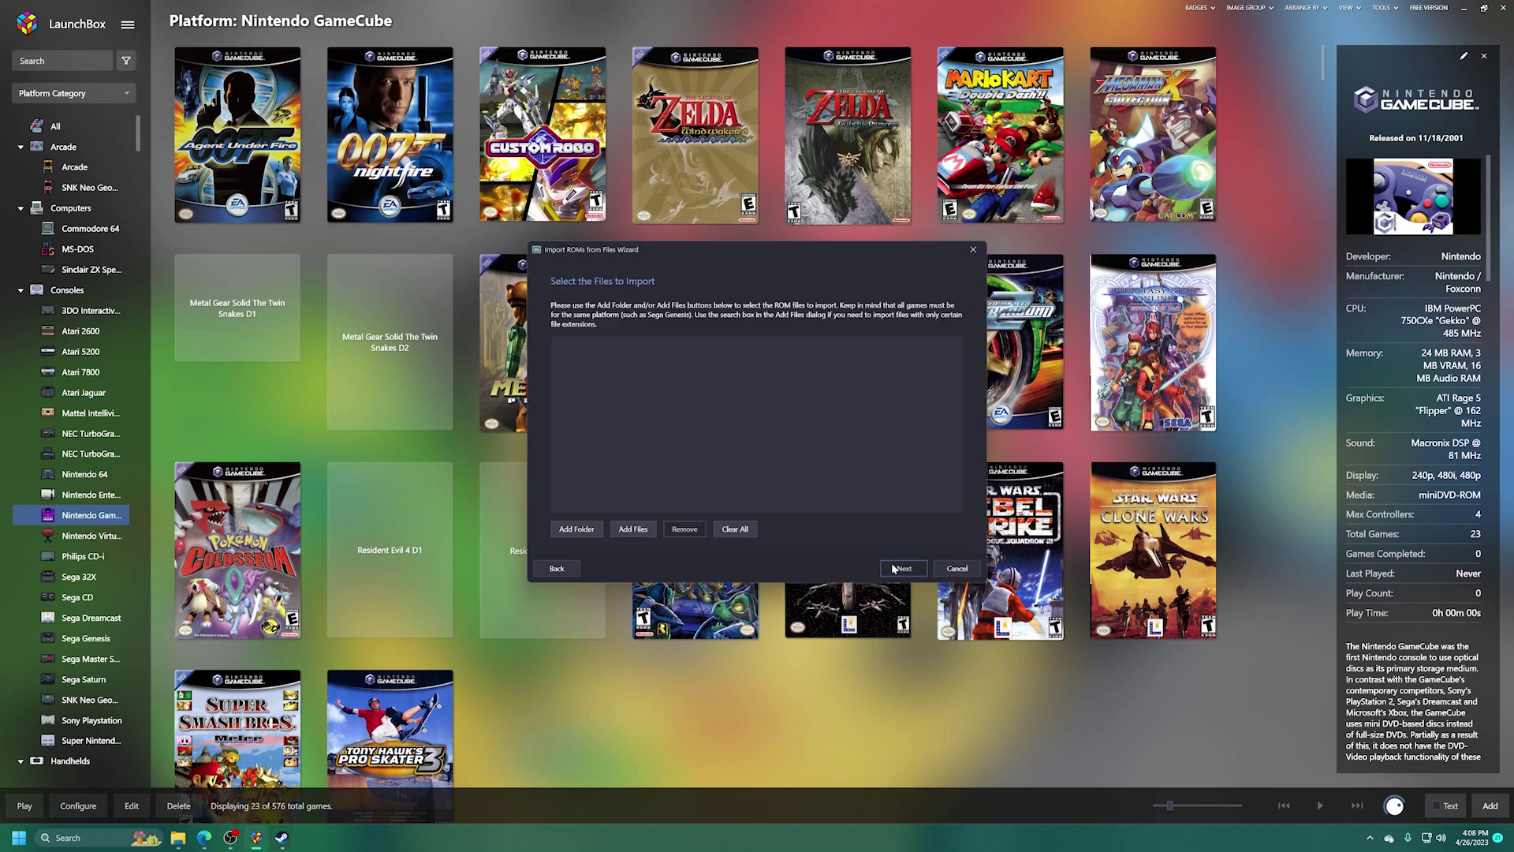
left_click(580, 530)
left_click(587, 580)
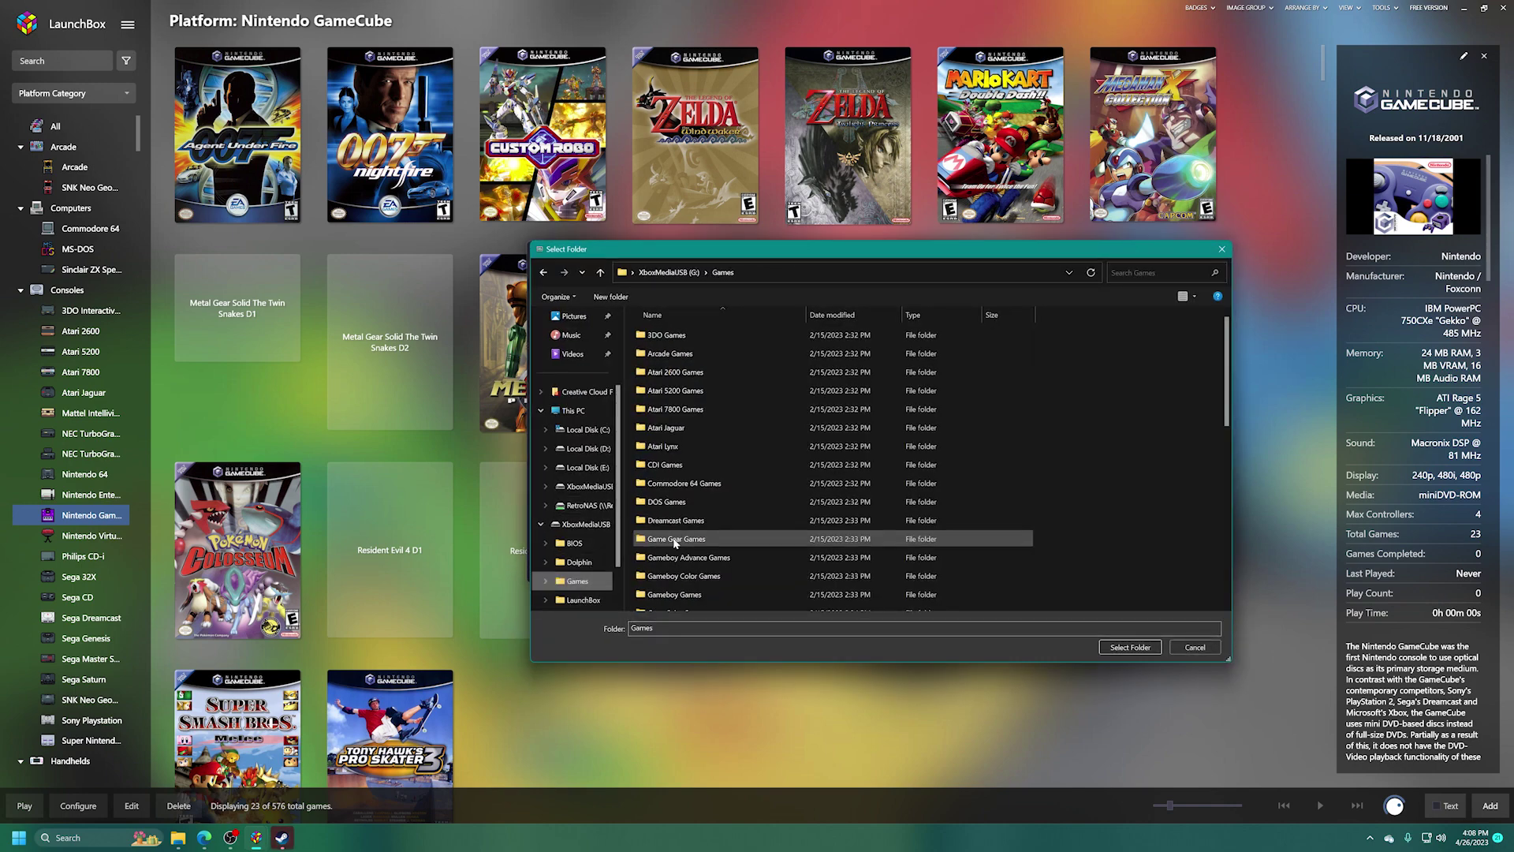
scroll(762, 500, "down", 5)
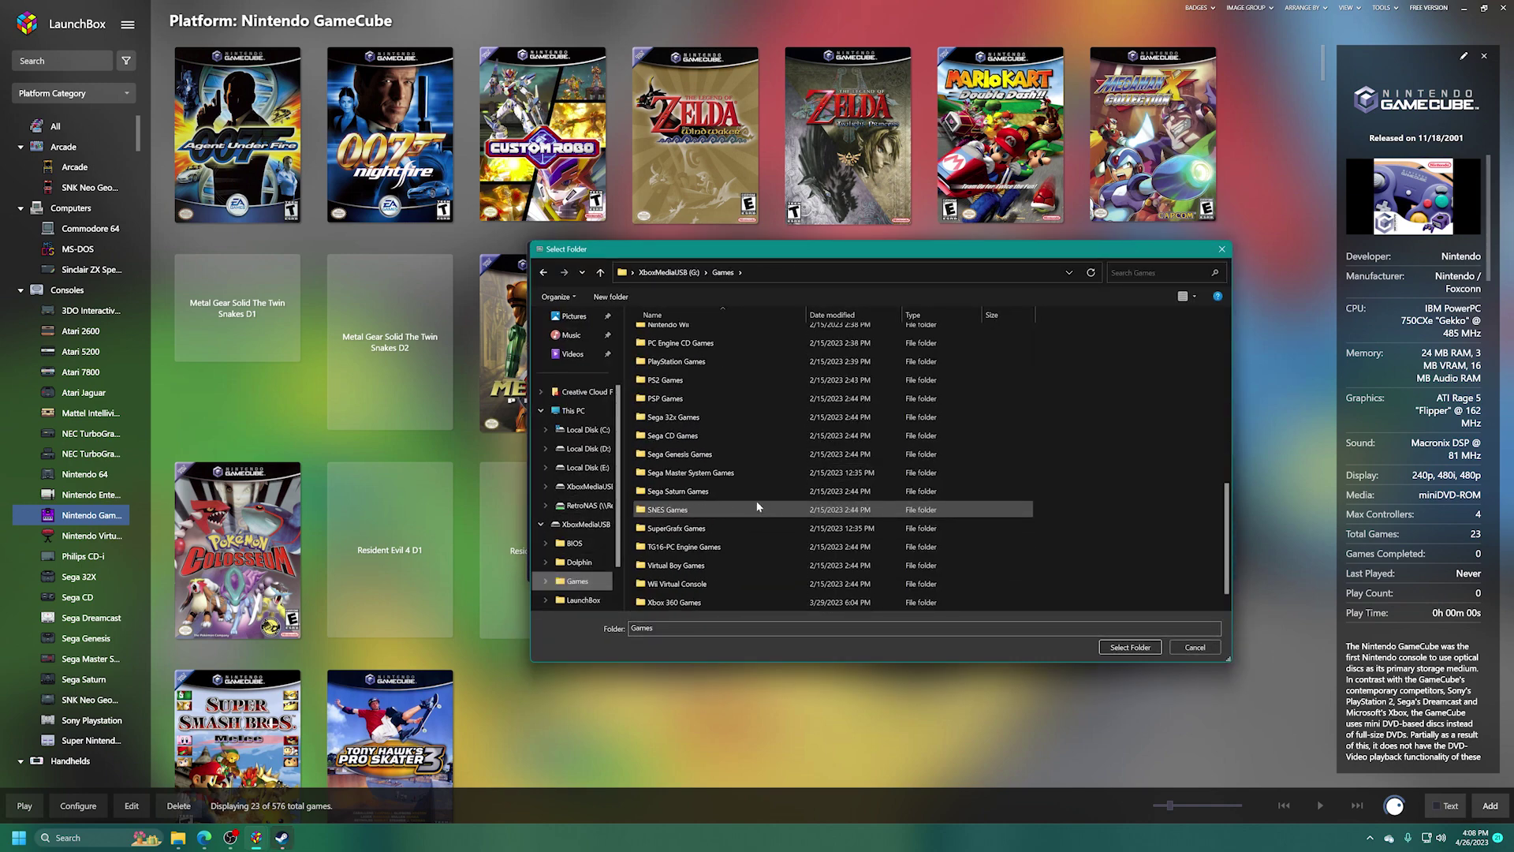
left_click(671, 381)
left_click(1150, 647)
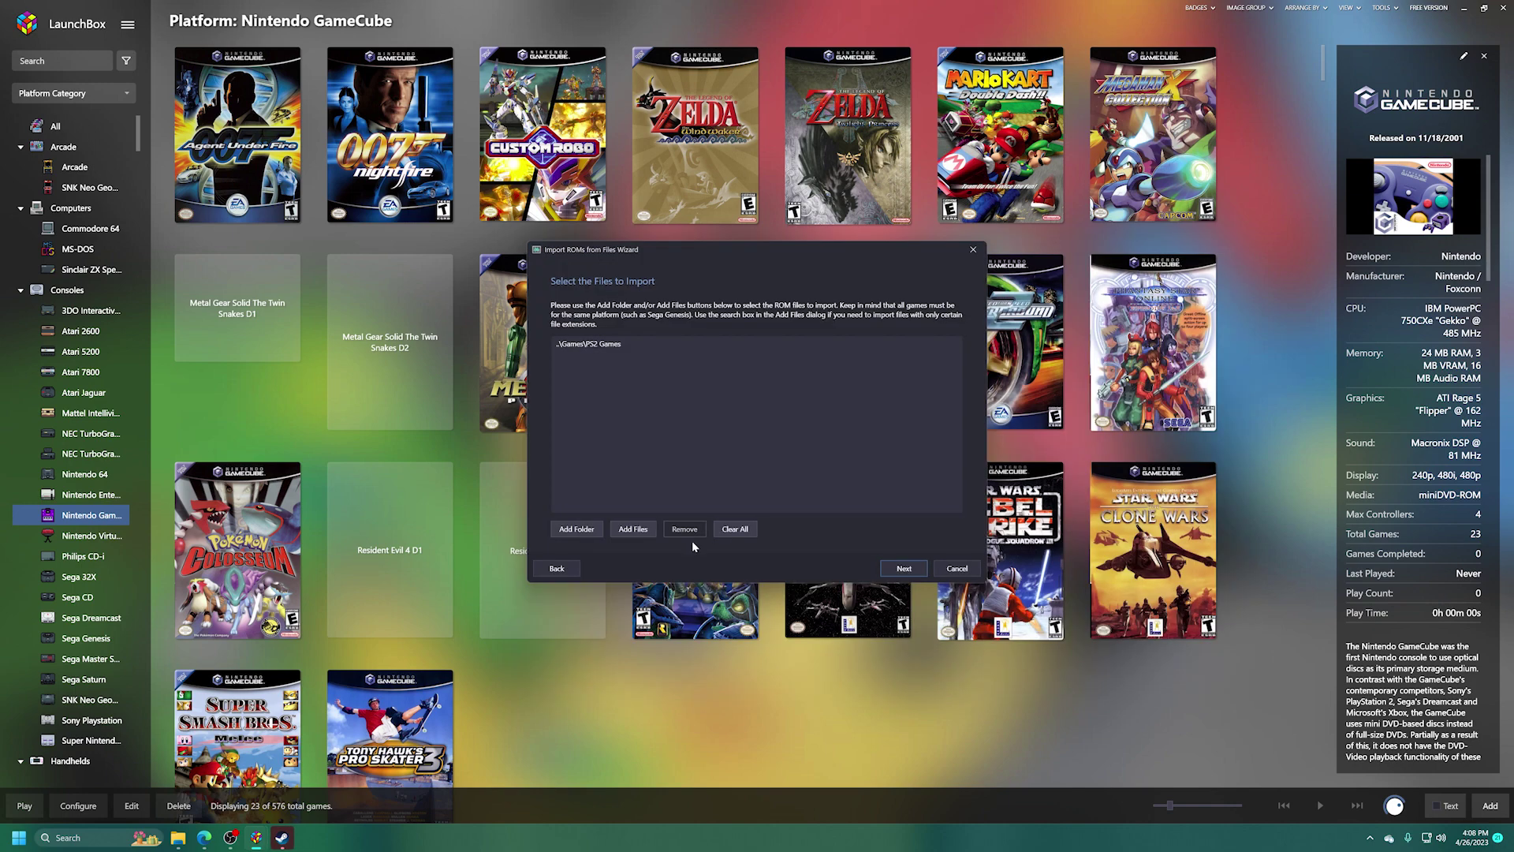
Set the platform of the imported games to Sony Playstation 2.
left_click(904, 568)
left_click(750, 325)
scroll(632, 442, "down", 20)
scroll(617, 471, "down", 12)
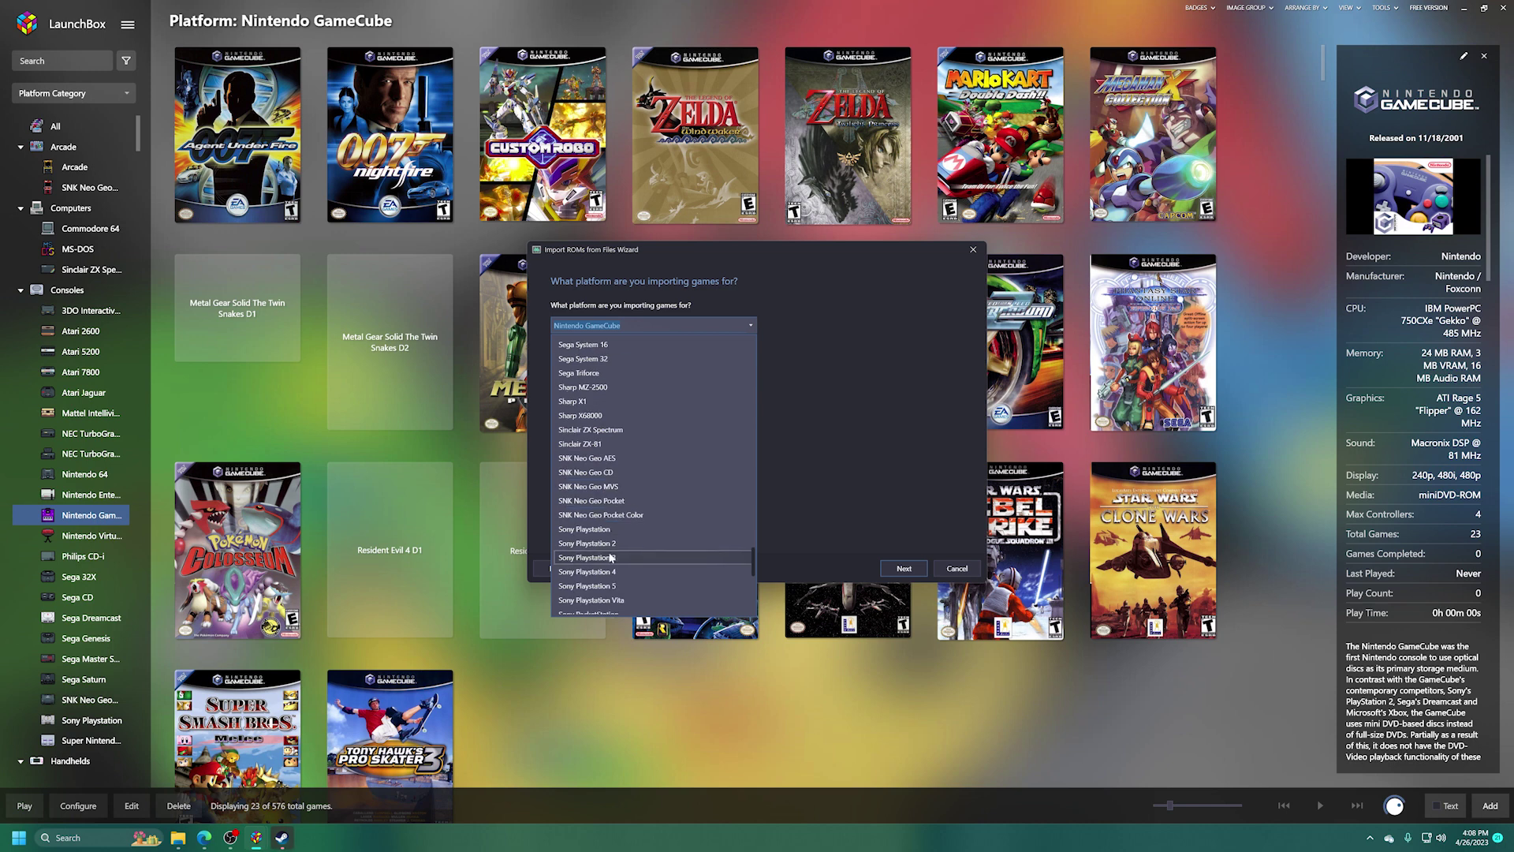
left_click(612, 557)
left_click(904, 568)
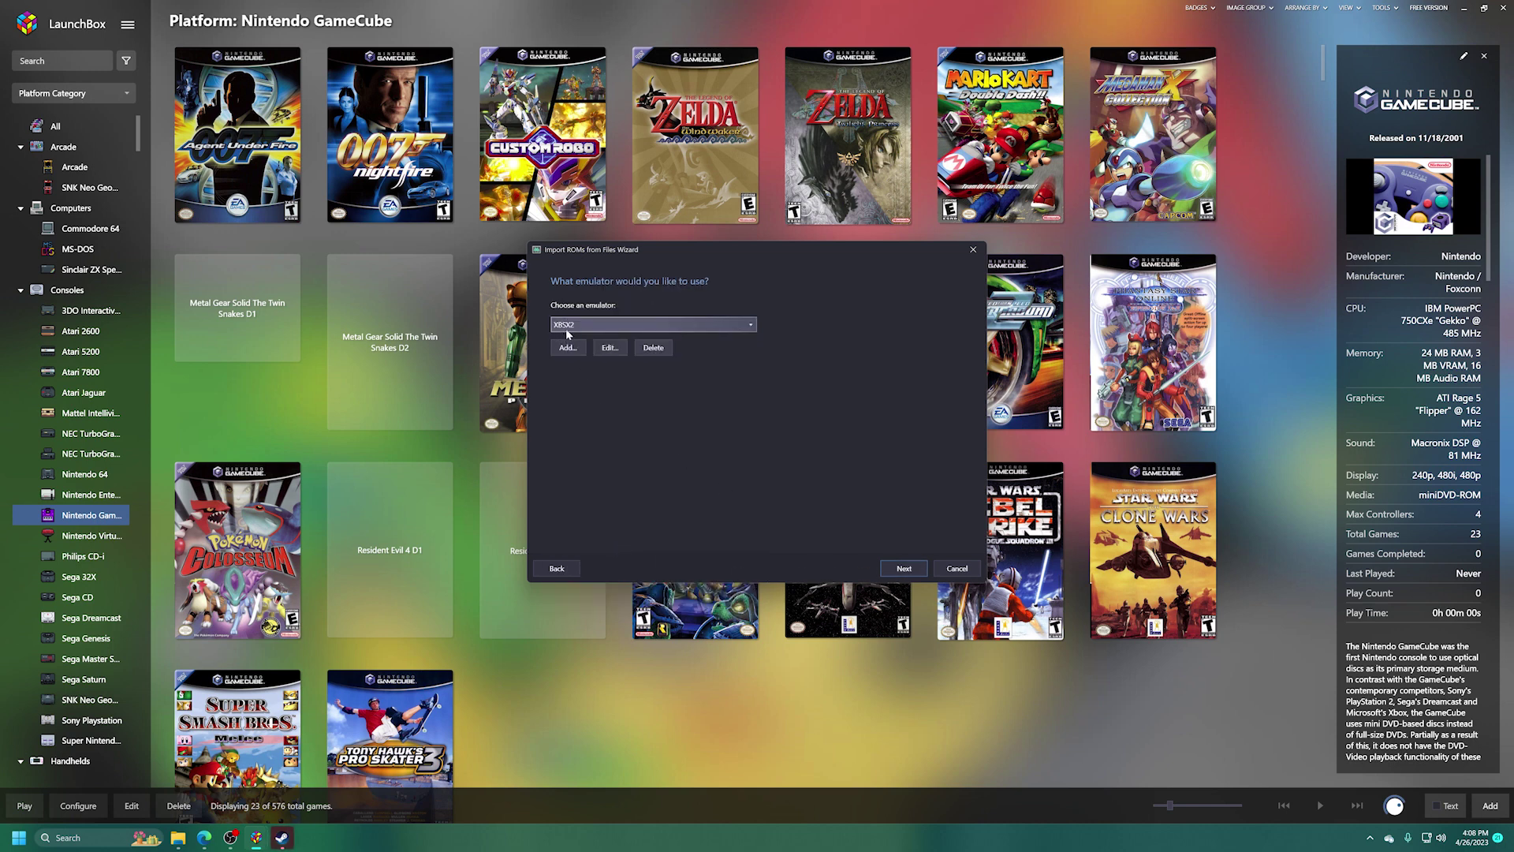
Keep XBSX2 as the emulator and proceed through the remaining import options to the game list, with the local metadata search enabled.
left_click(889, 567)
left_click(670, 427)
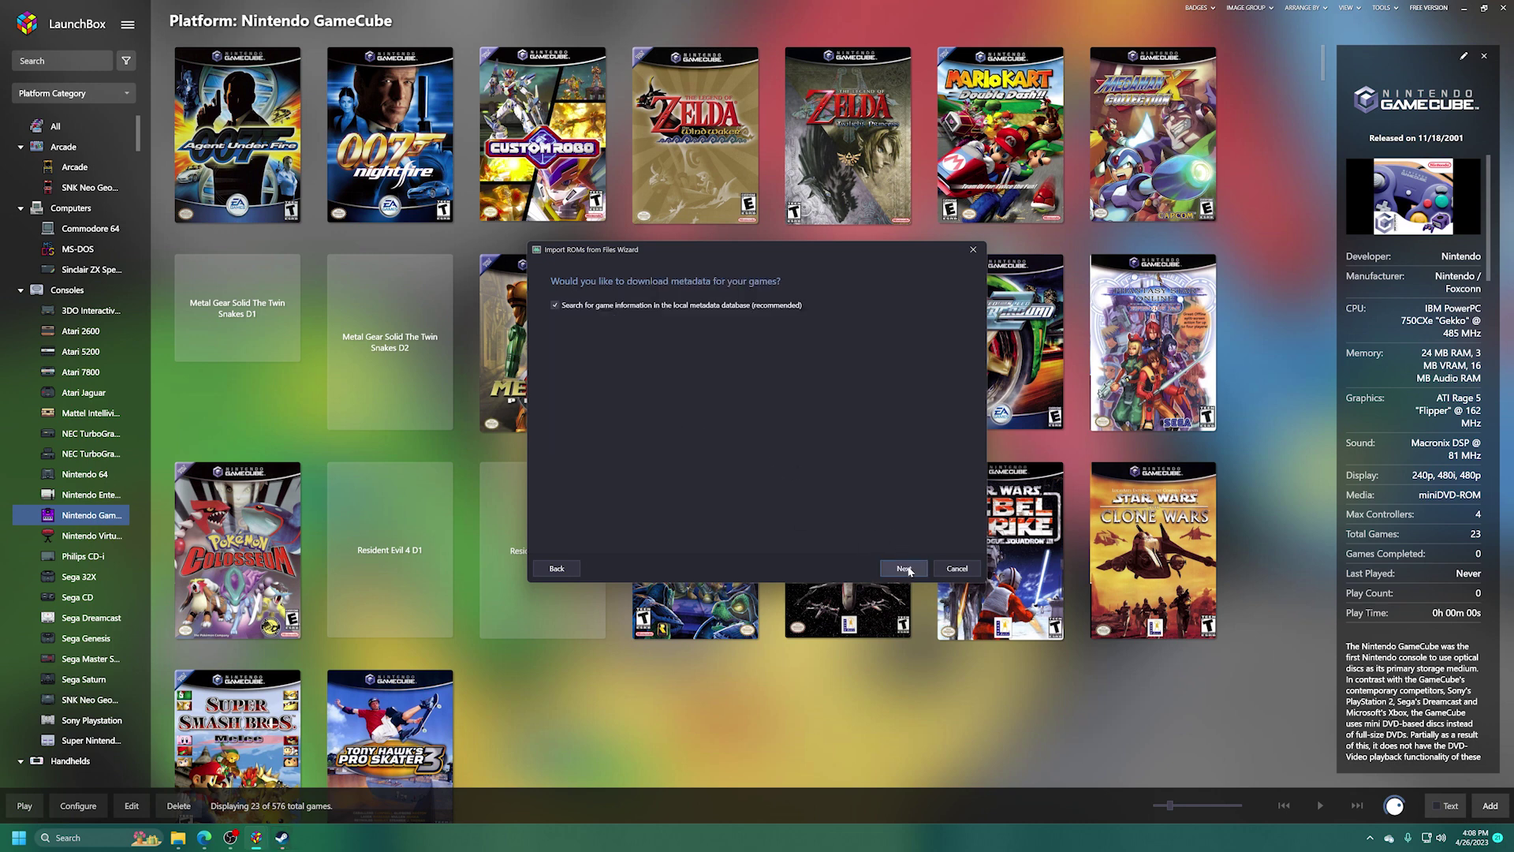
left_click(905, 569)
left_click(905, 569)
left_click(905, 569)
left_click(906, 568)
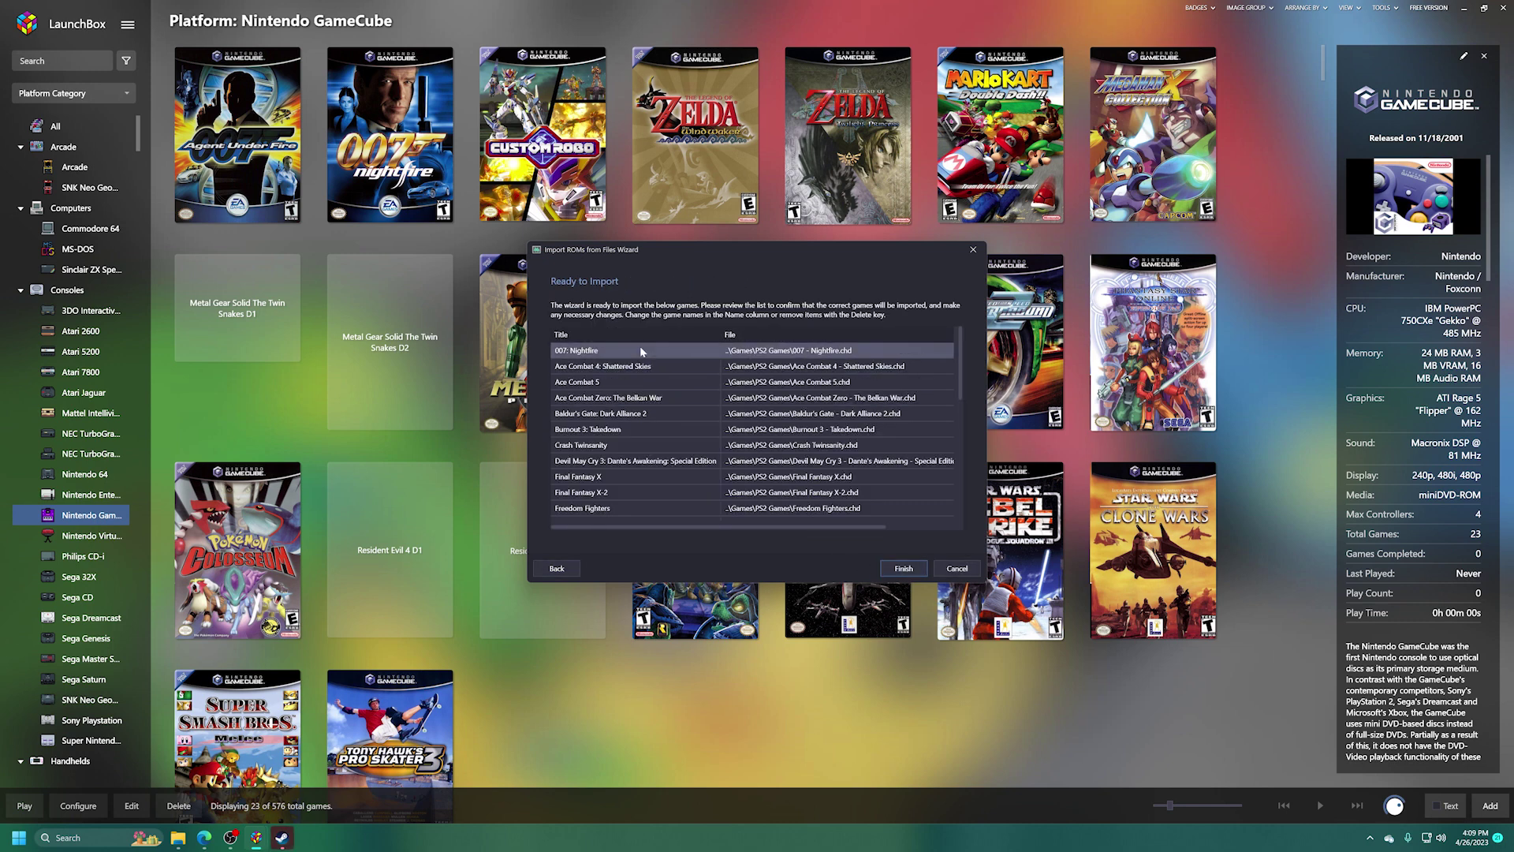
Remove the Xenosaga Episode 2 and Episode 3 entries without a disc number from the import list.
scroll(658, 501, "down", 7)
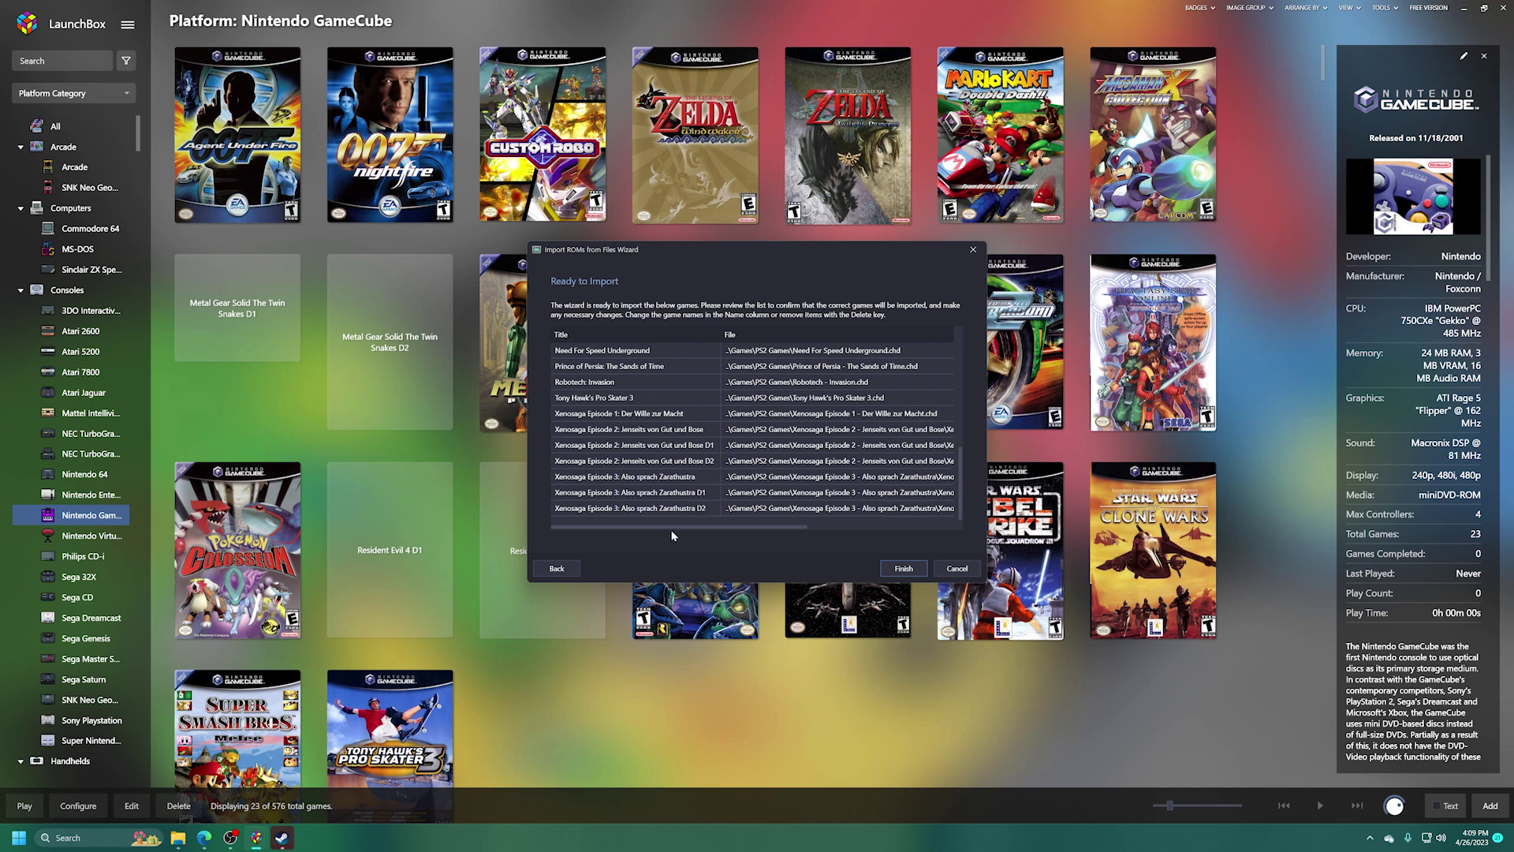
left_click_drag(683, 526, 800, 536)
scroll(710, 489, "left", 5)
key("Delete")
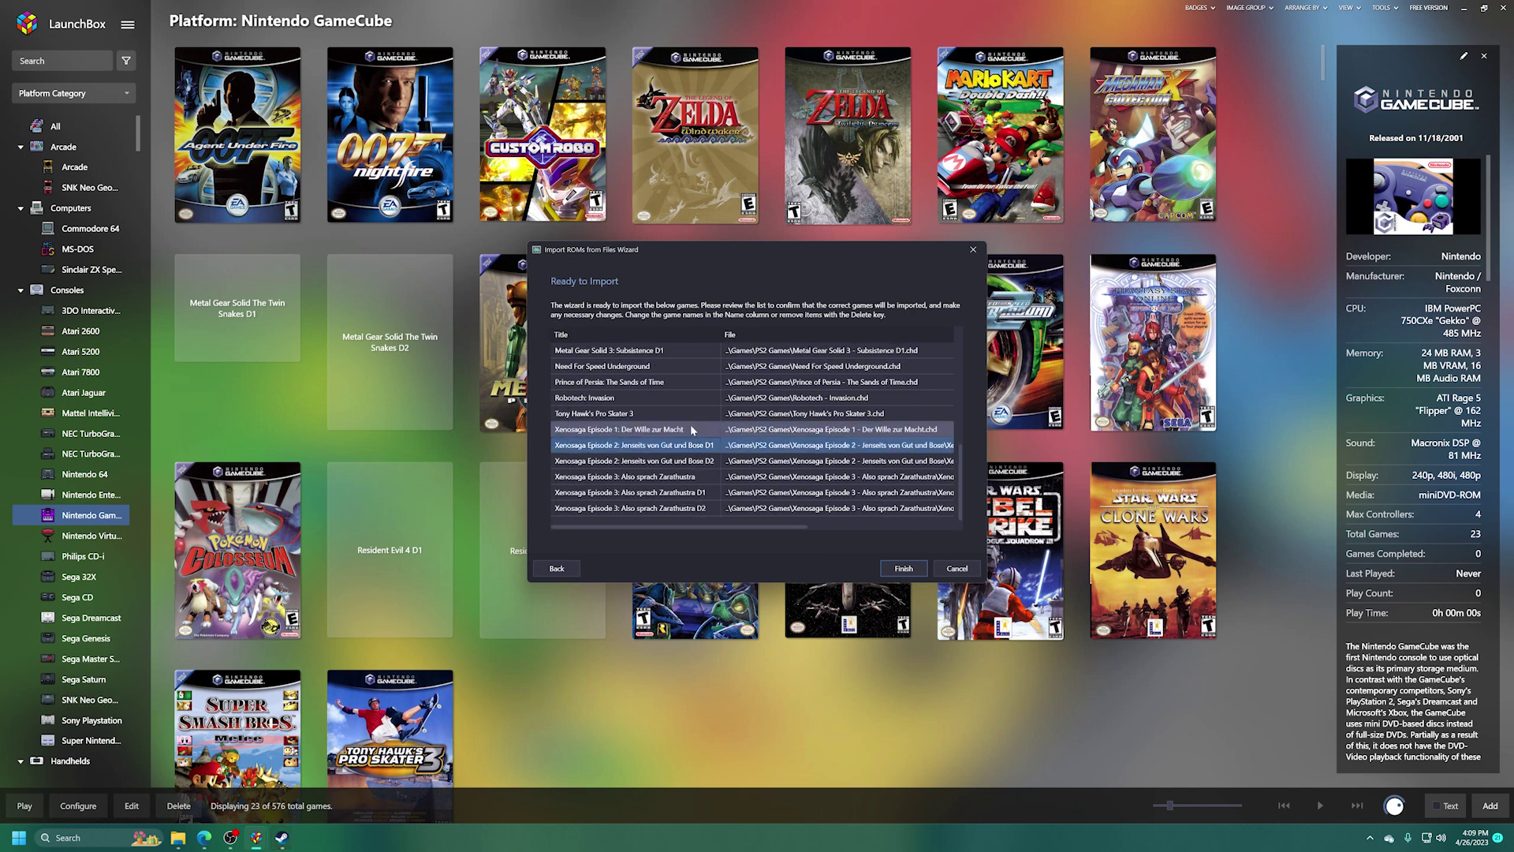
left_click(682, 476)
key("Delete")
Check the file extensions in the game list, finish the import, and show the Sony Playstation 2 platform.
left_click_drag(680, 527, 868, 549)
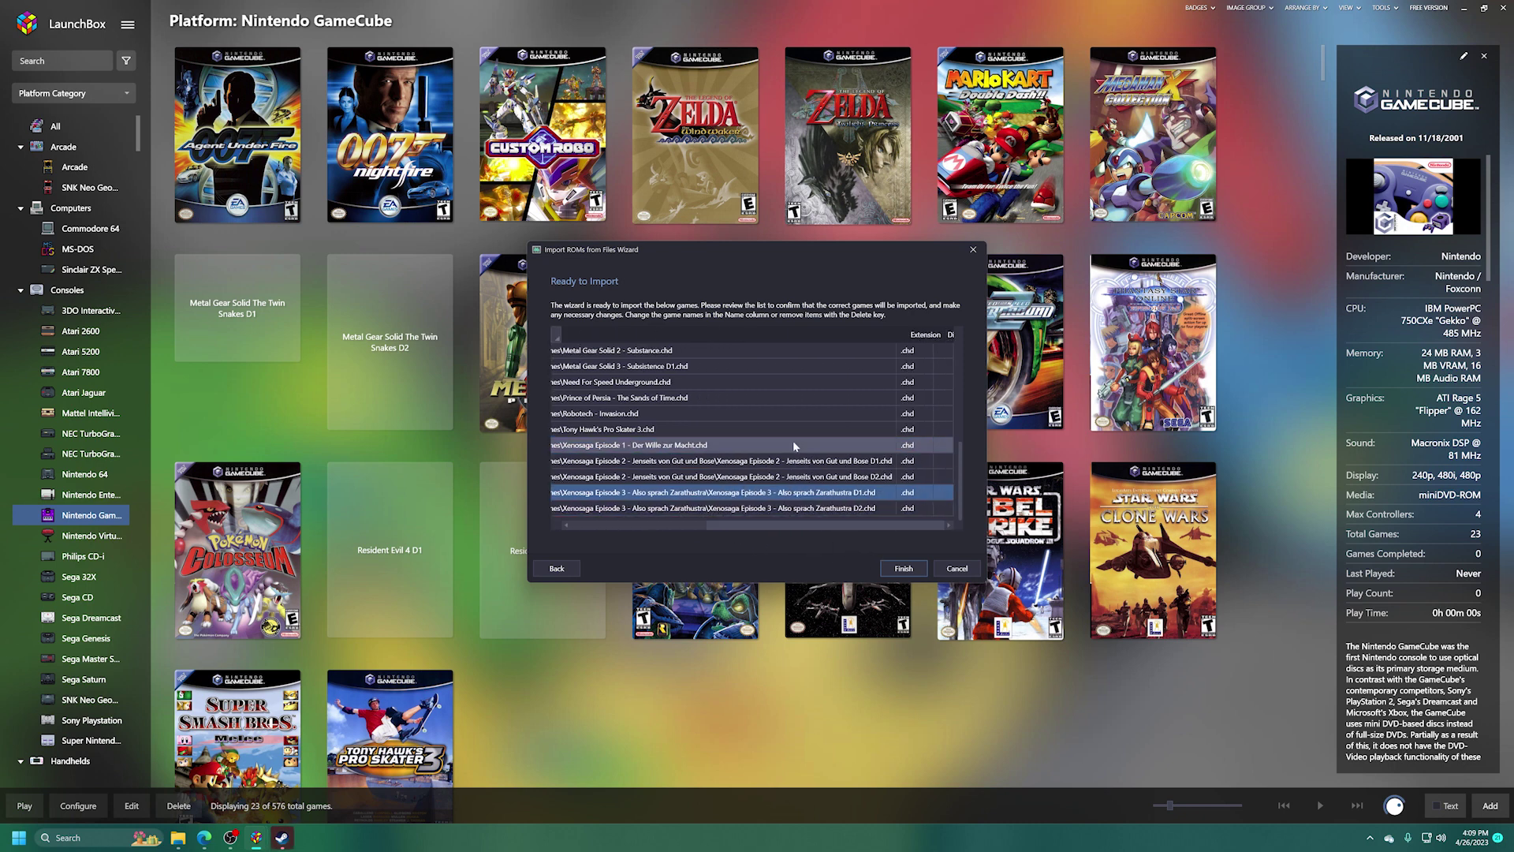
scroll(792, 440, "up", 3)
scroll(792, 440, "down", 3)
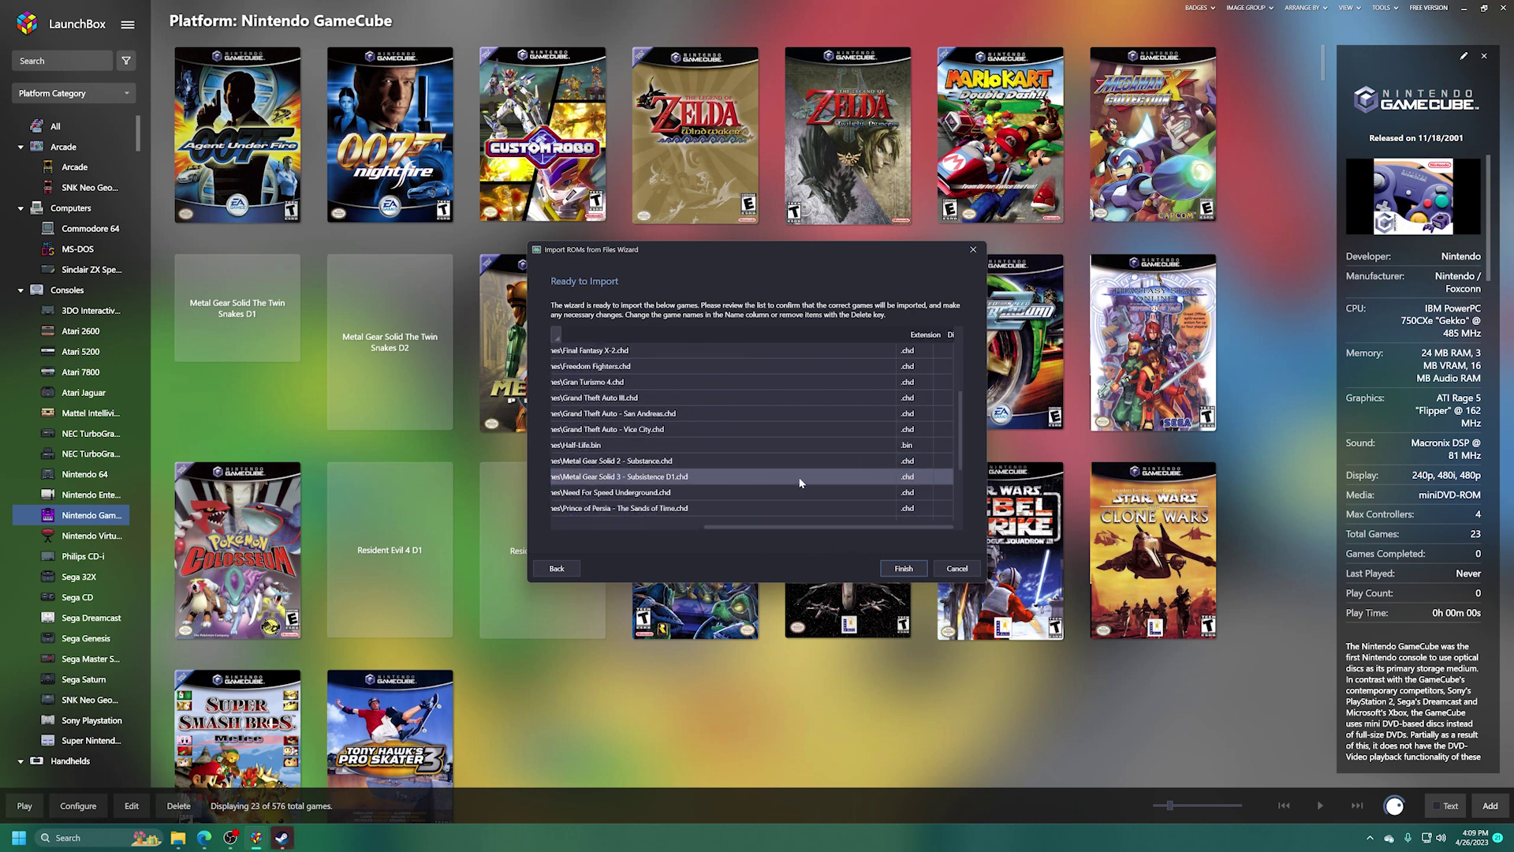
left_click_drag(829, 525, 680, 527)
left_click(904, 568)
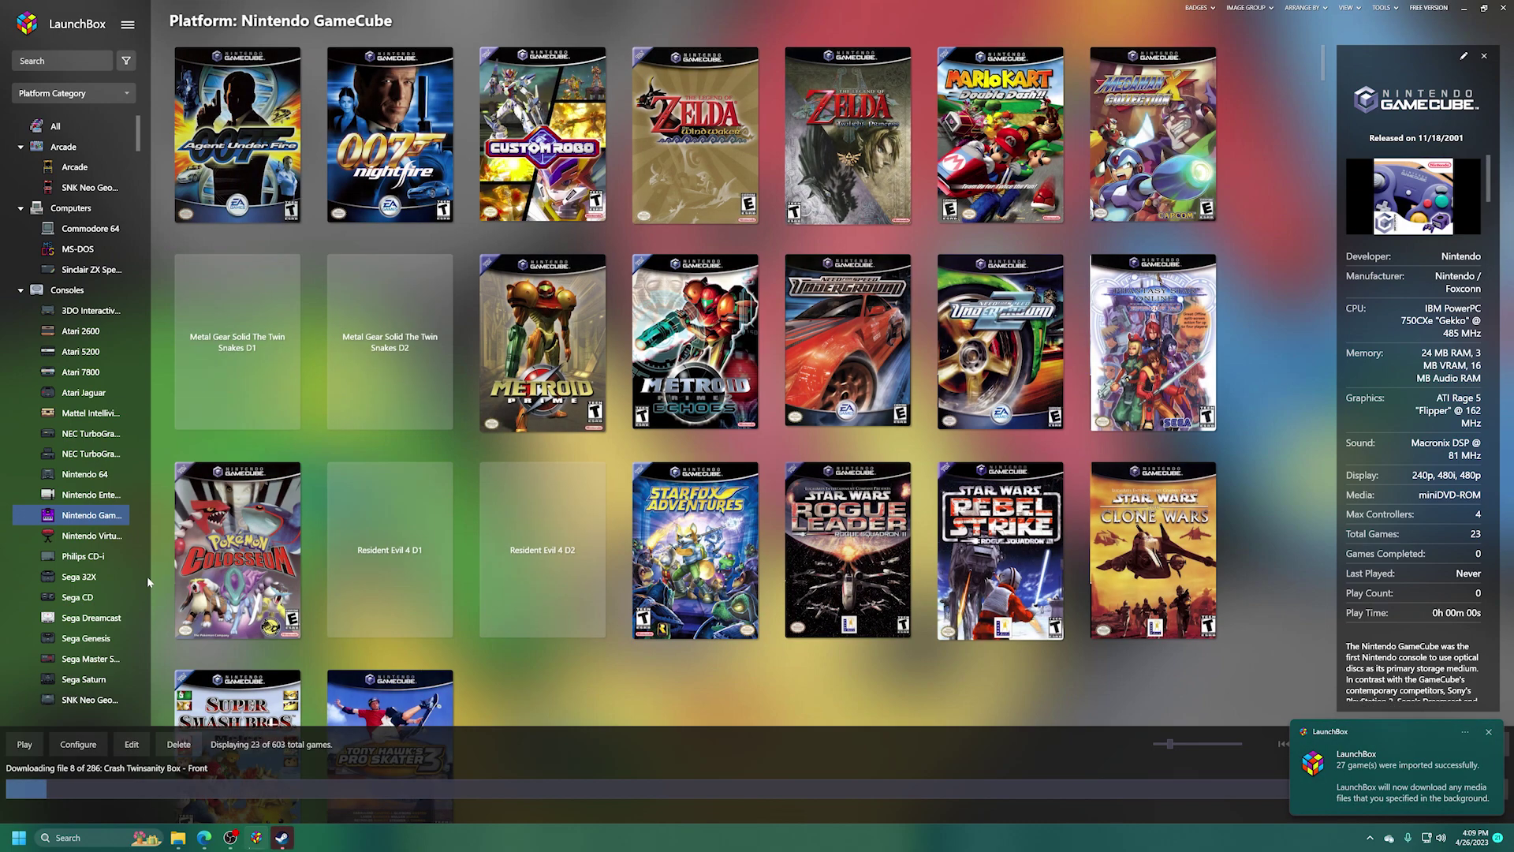
scroll(86, 600, "down", 1)
left_click(89, 683)
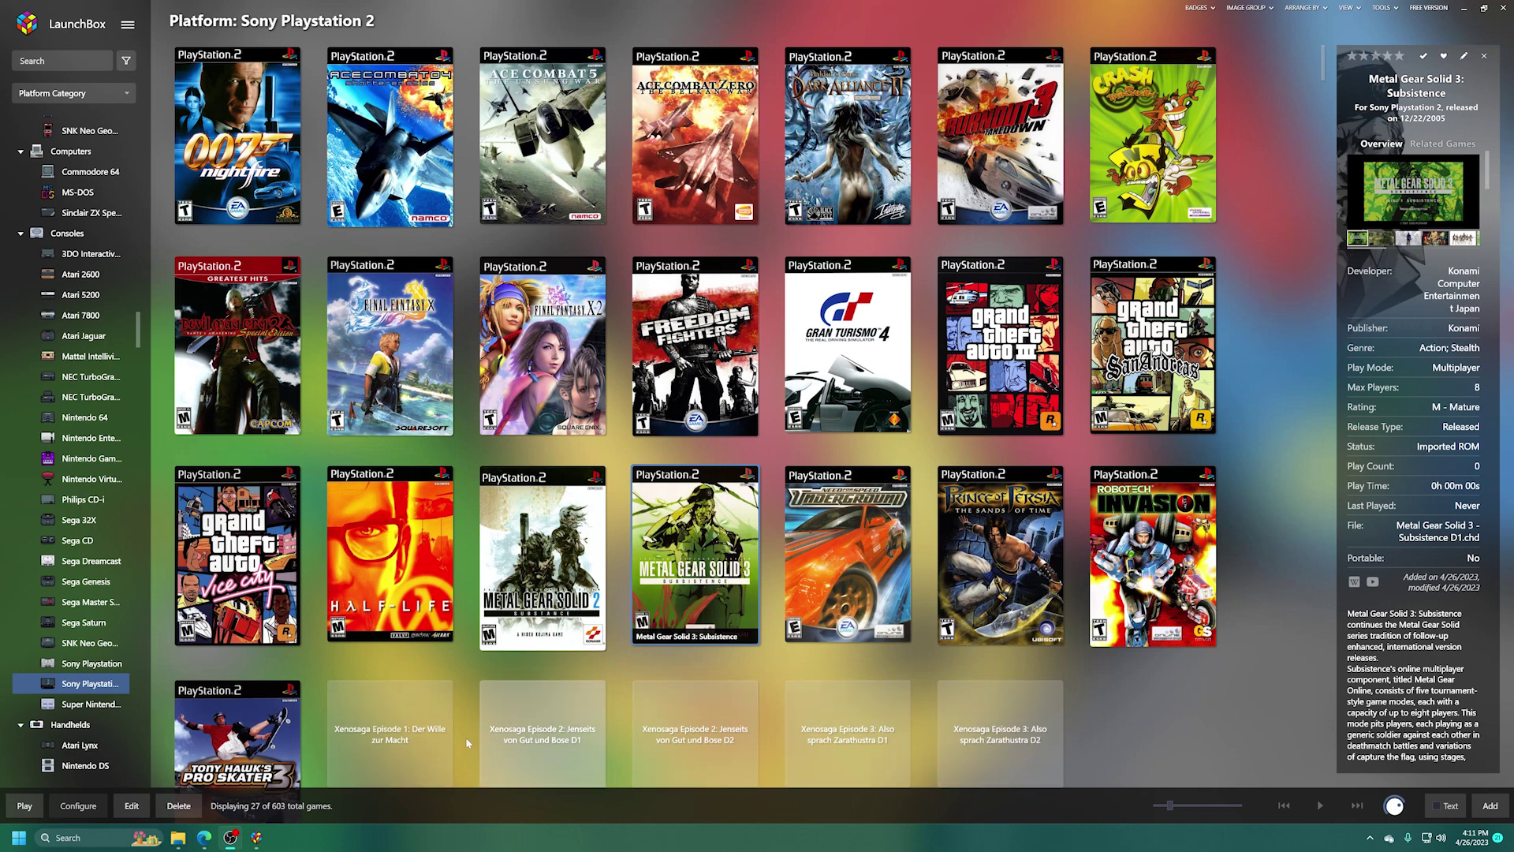
Start another ROM files import and add default.xex from the Ace Combat 6 Fires of Liberation folder in Xbox 360 Games.
left_click(127, 26)
mouse_move(201, 62)
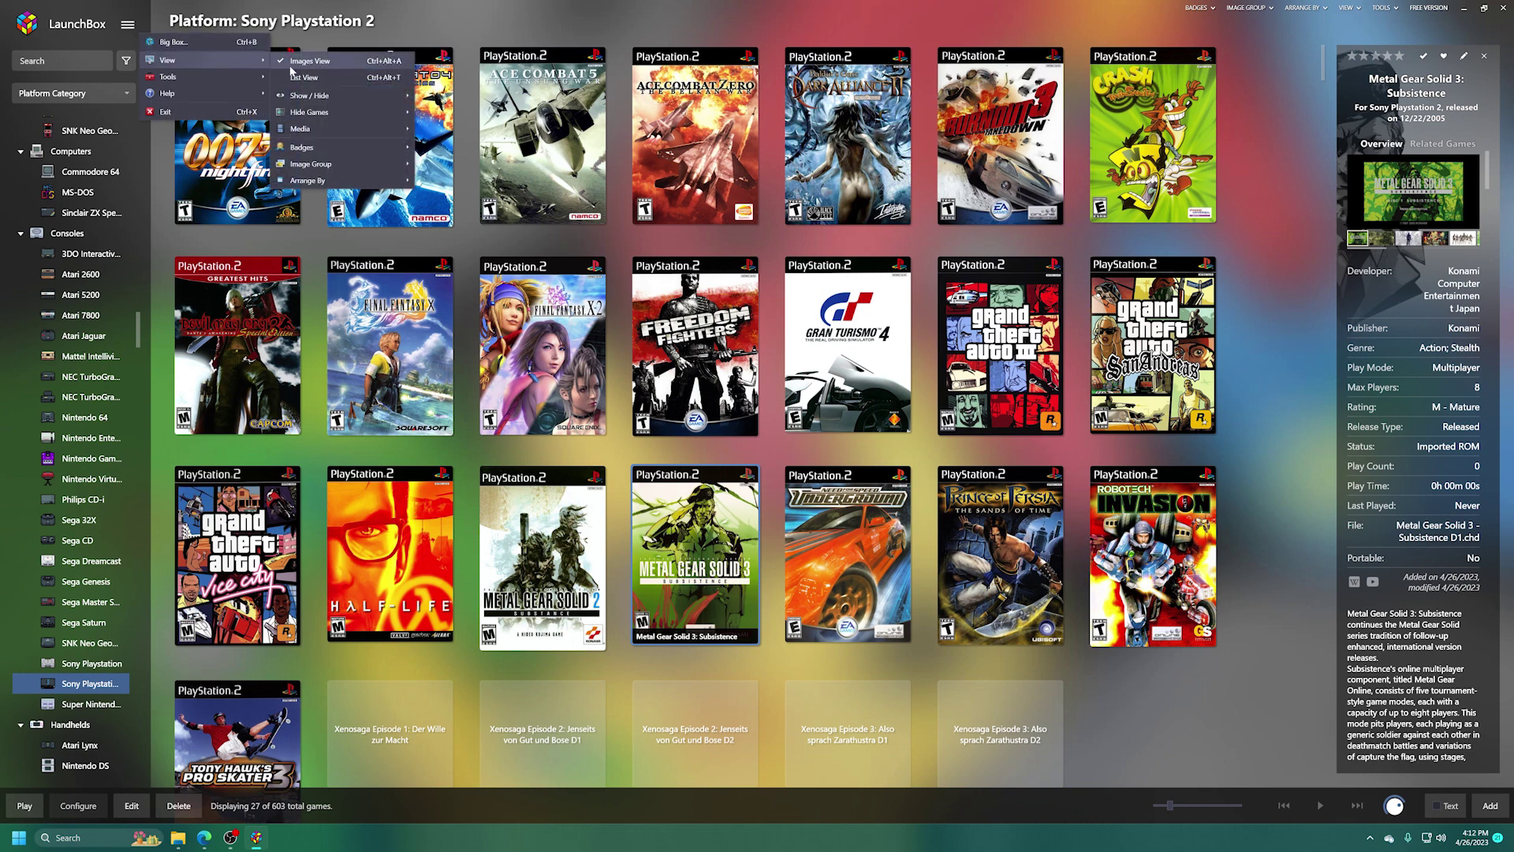
mouse_move(308, 76)
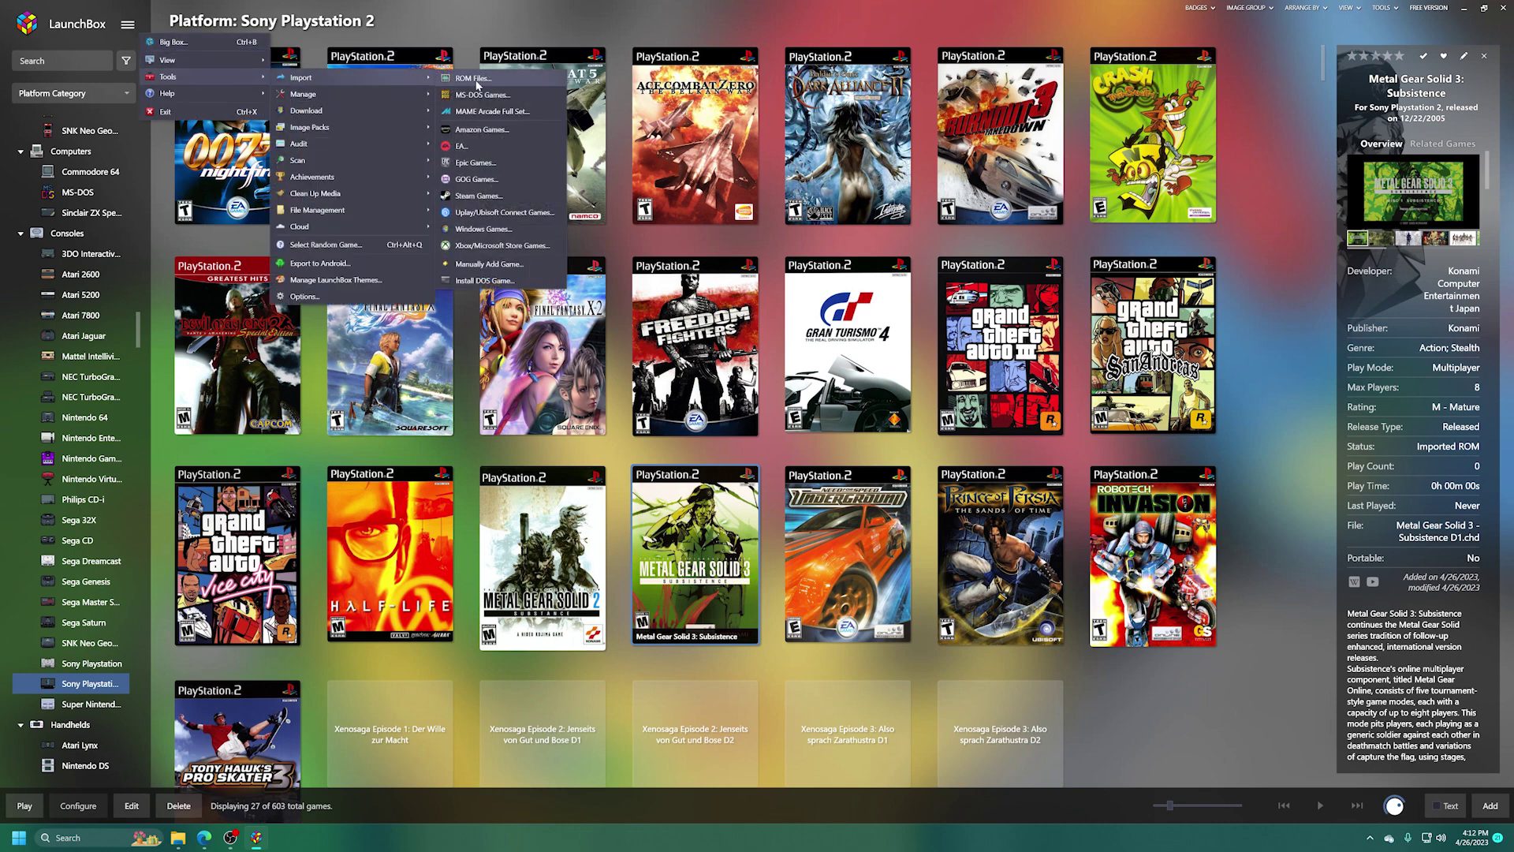
left_click(477, 78)
left_click(903, 568)
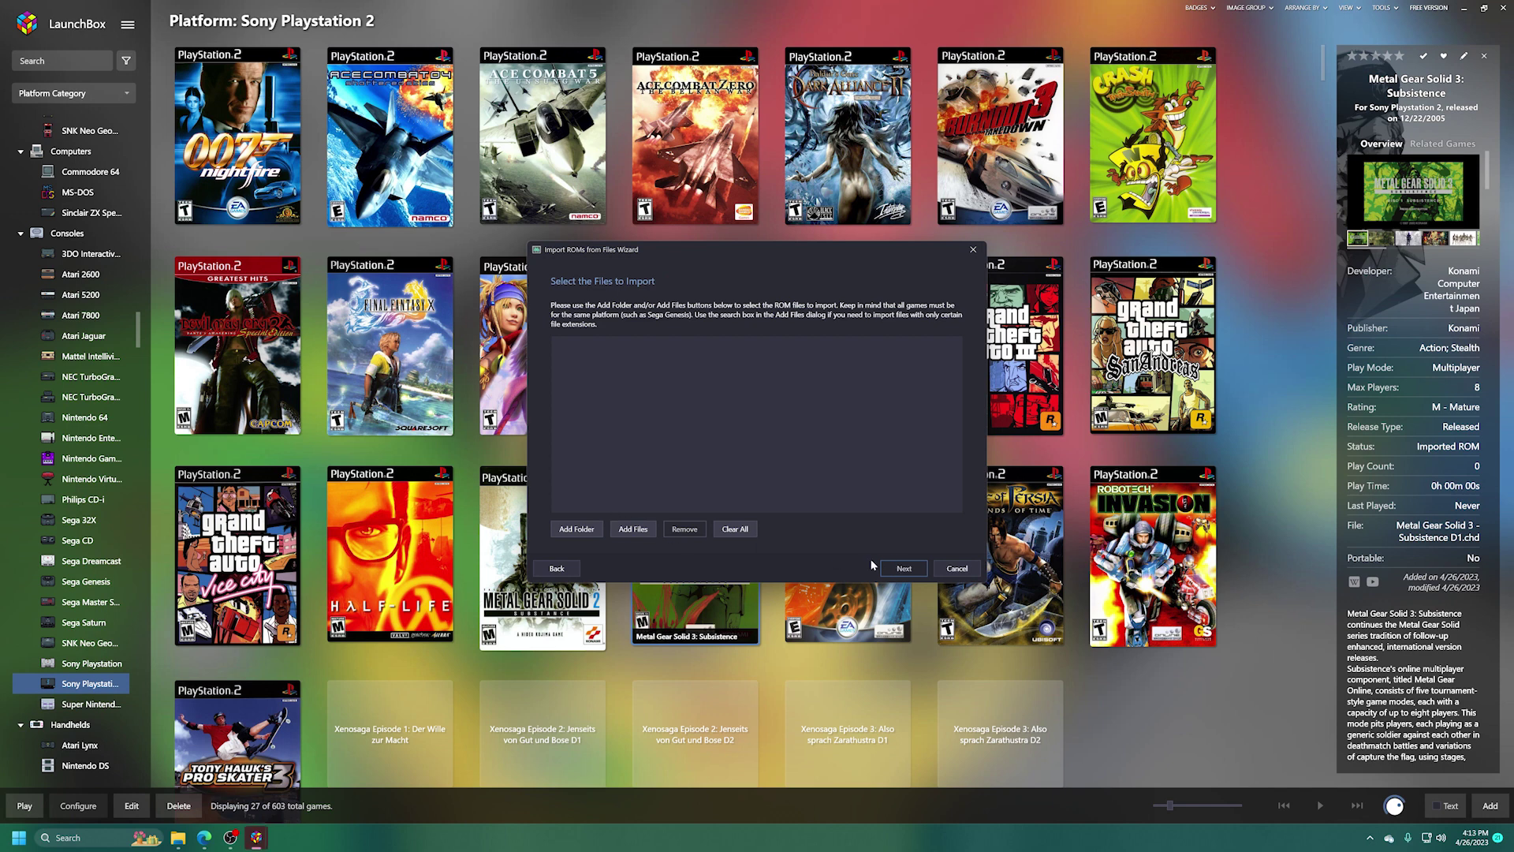
left_click(640, 531)
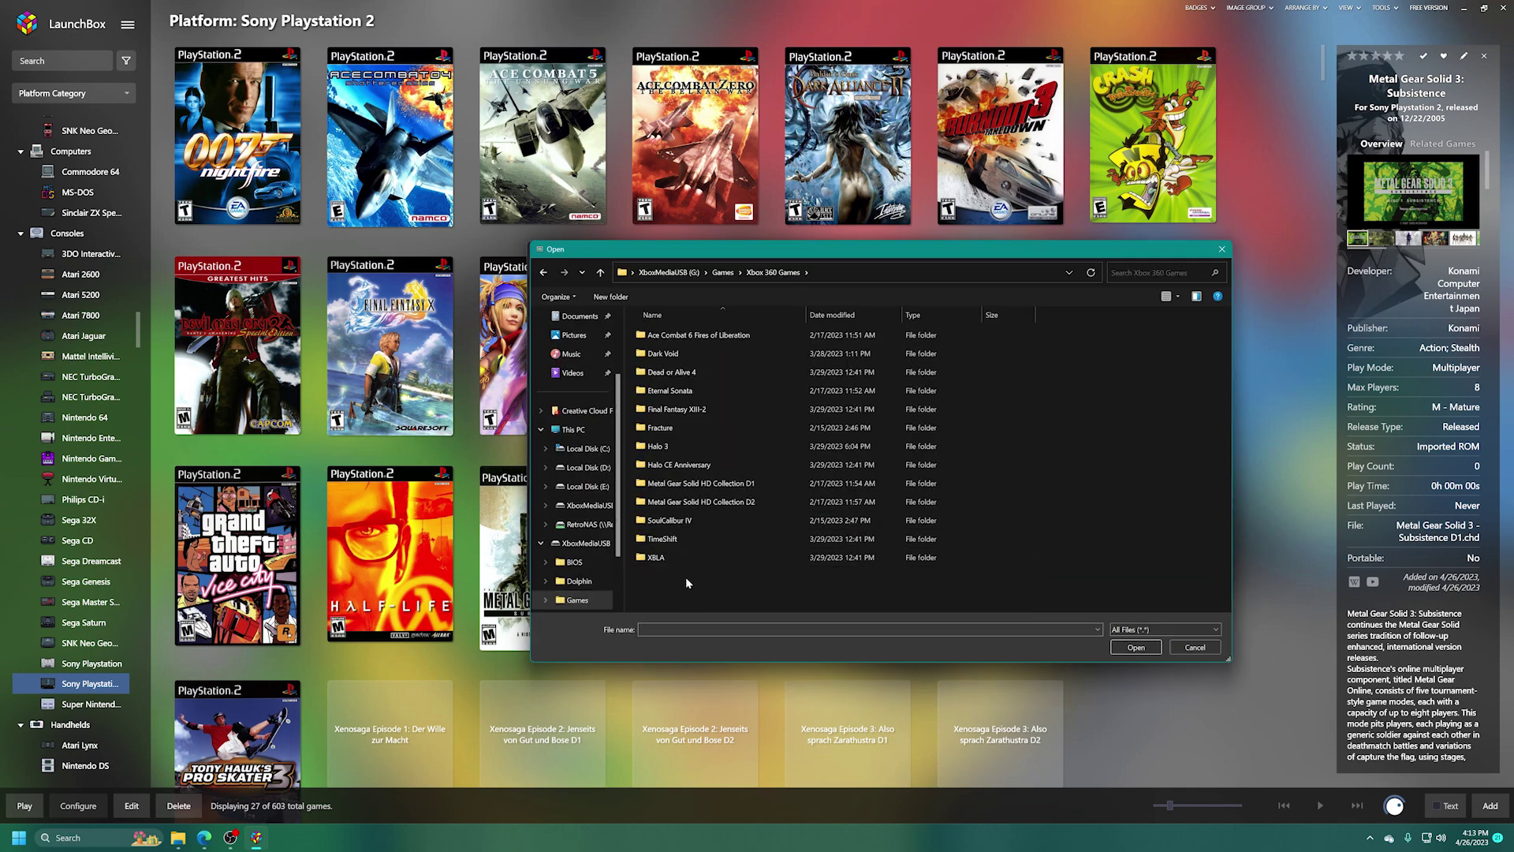
double_click(710, 336)
double_click(680, 427)
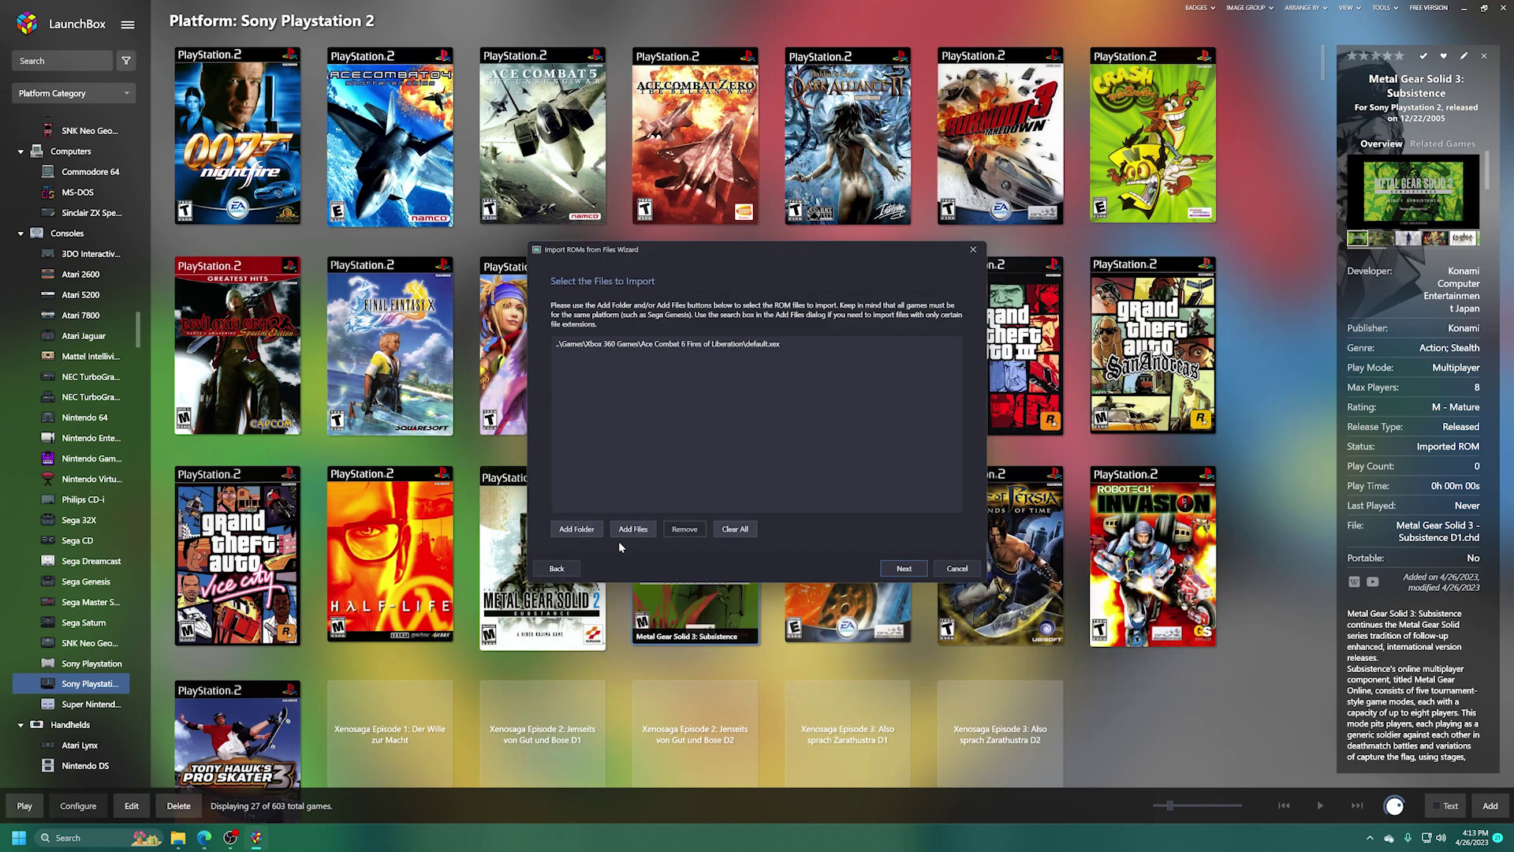
Add the default.xex files of Dark Void, Dead or Alive 4, Eternal Sonata, Final Fantasy XIII-2, Fracture and Halo 3 to the import.
left_click(628, 530)
double_click(665, 375)
left_click(633, 528)
double_click(665, 445)
left_click(632, 528)
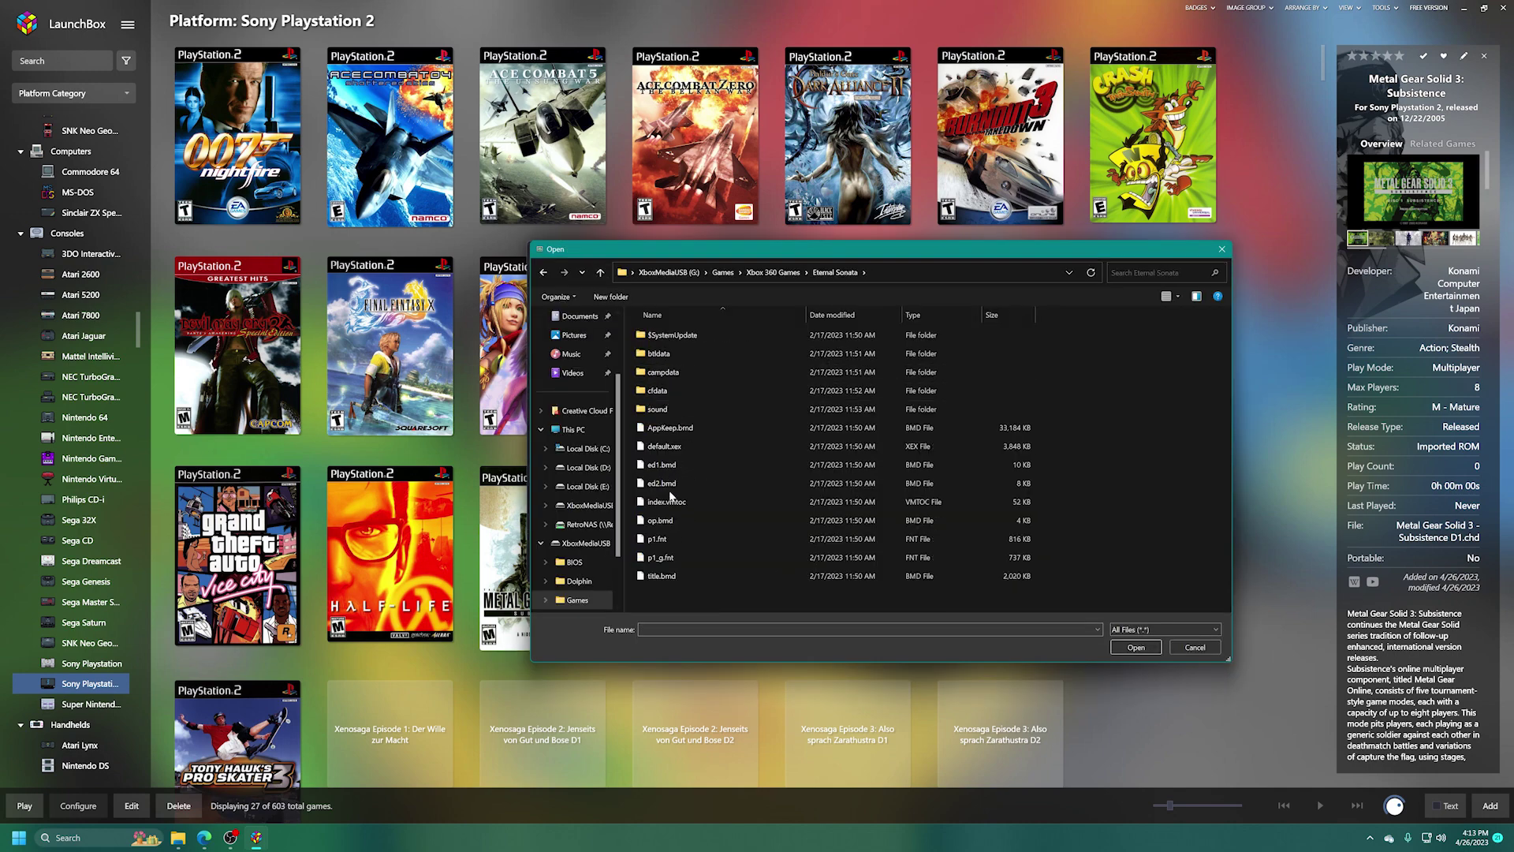
double_click(665, 446)
left_click(632, 528)
double_click(665, 446)
left_click(633, 529)
double_click(665, 446)
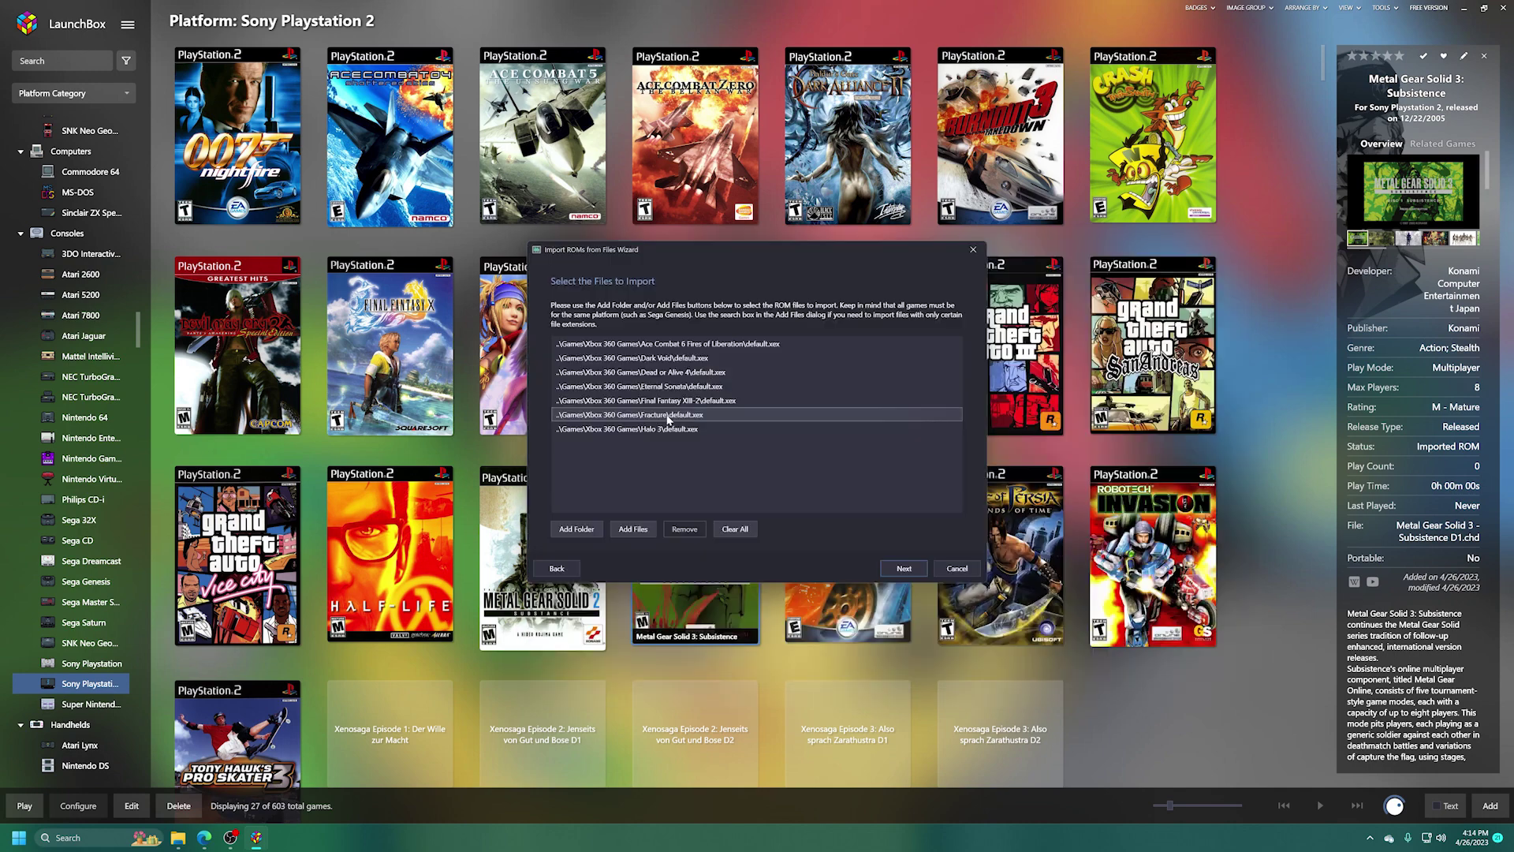
Add default.xex of Halo CE Anniversary plus MGS2.xex and MGS3.xex from Metal Gear Solid HD Collection D1 to the import.
left_click(632, 528)
double_click(664, 445)
left_click(633, 529)
double_click(665, 465)
left_click(634, 528)
double_click(718, 465)
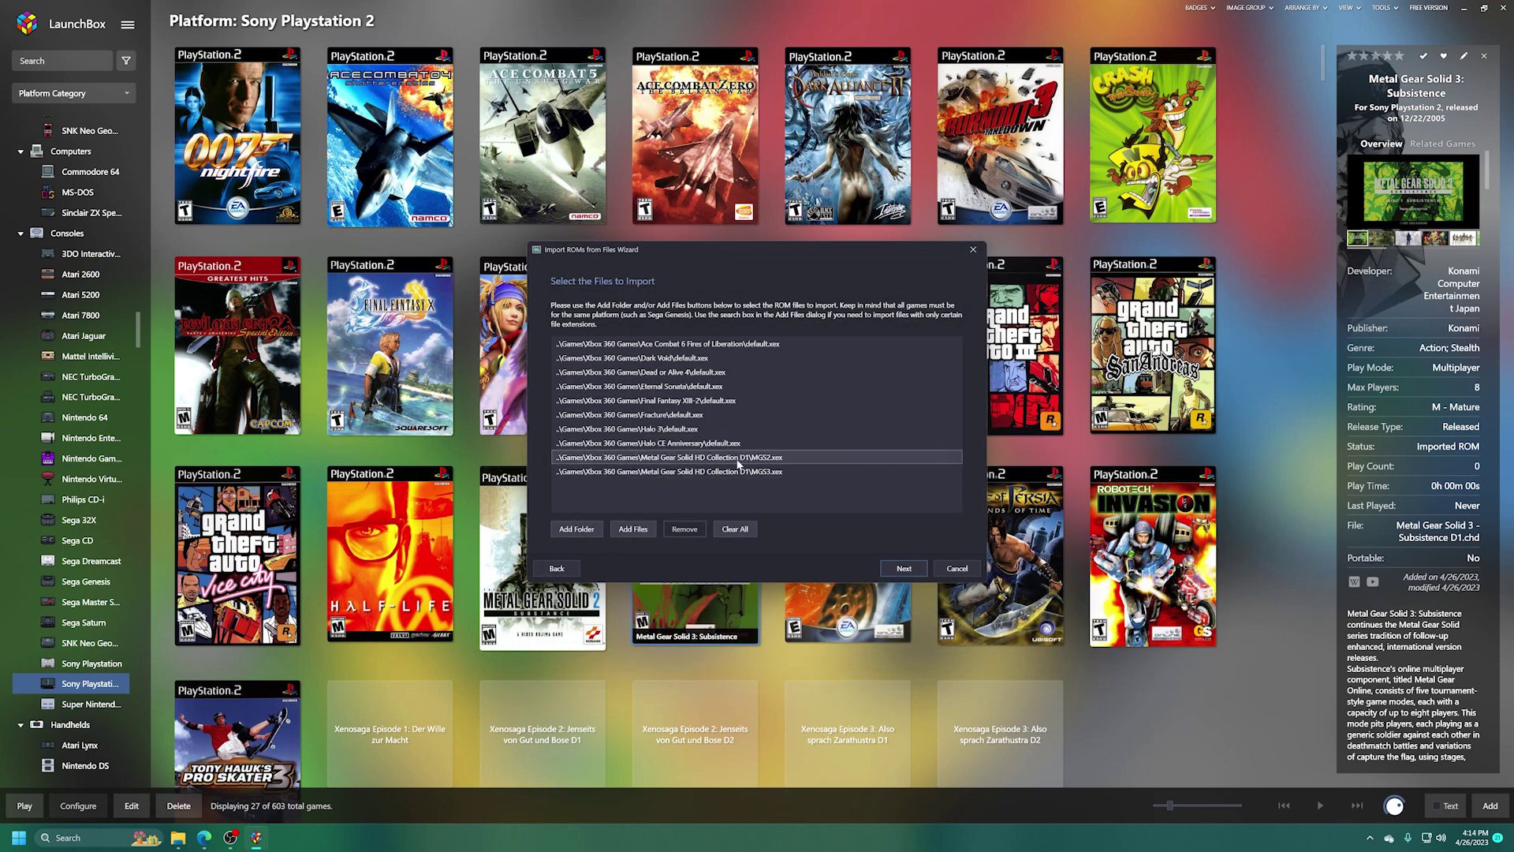
Add the default.xex files of Metal Gear Solid HD Collection D2, SoulCalibur IV and TimeShift to the import.
left_click(633, 528)
double_click(710, 430)
double_click(710, 429)
Add the game file from XBLA's Asteroids and Deluxe subfolder and the four files directly in the XBLA folder to the import.
left_click(639, 532)
double_click(673, 362)
left_click(600, 272)
left_click_drag(737, 467, 716, 347)
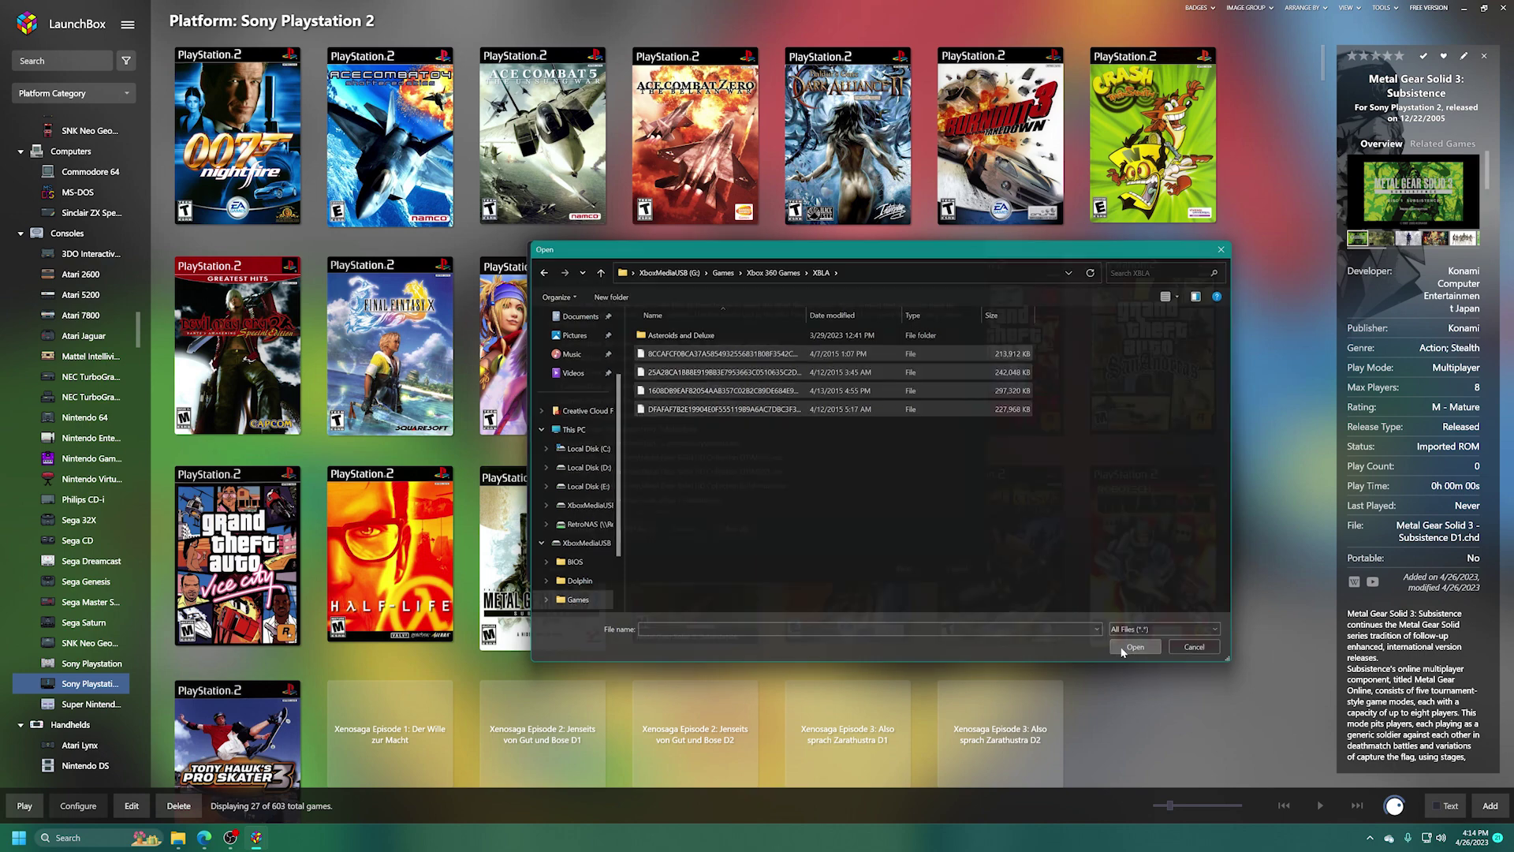
left_click(1124, 650)
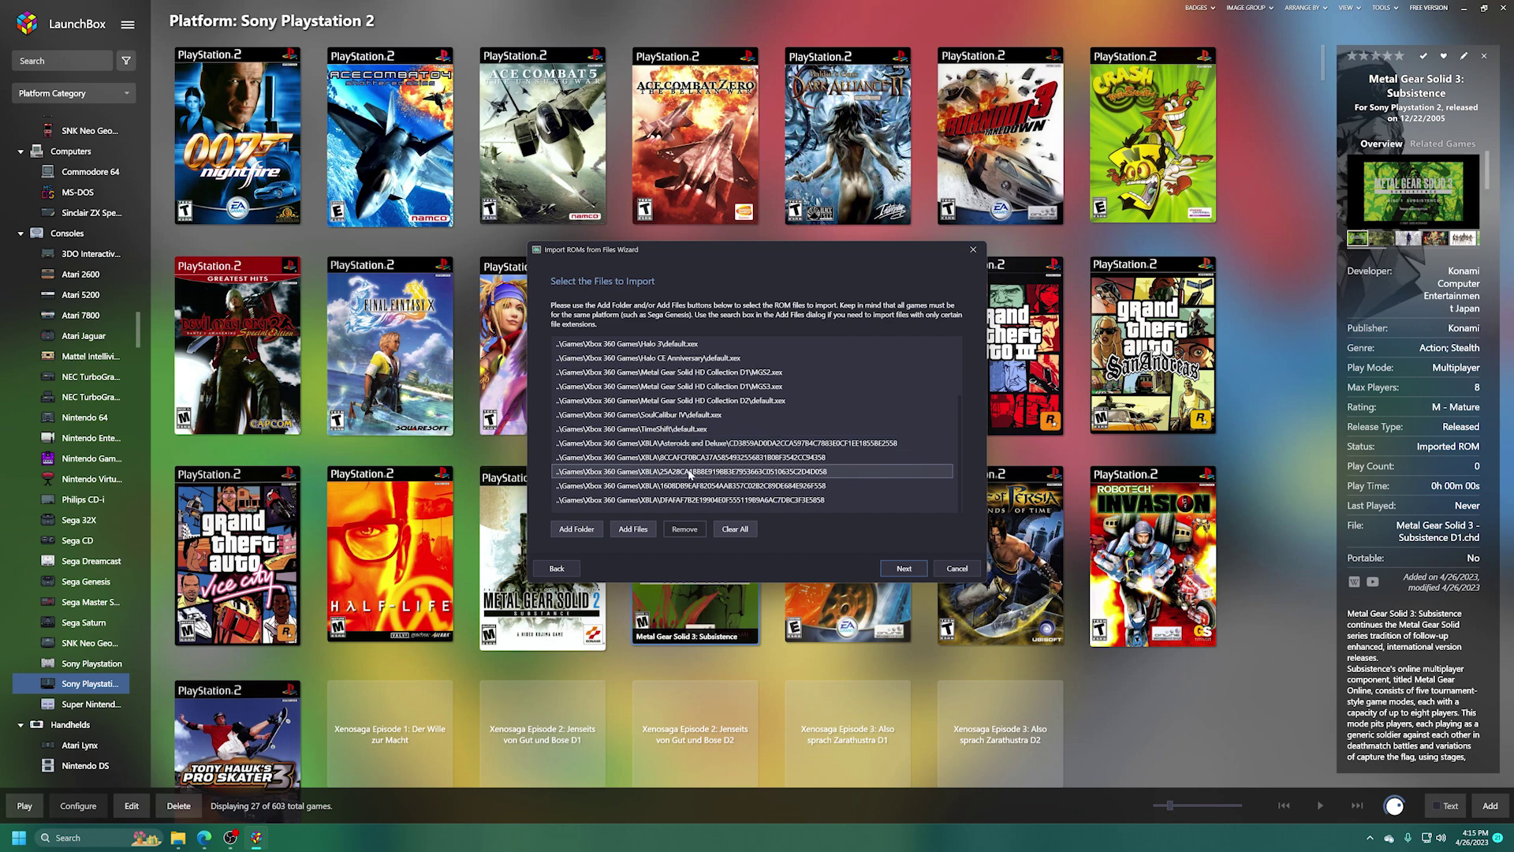
scroll(749, 473, "up", 2)
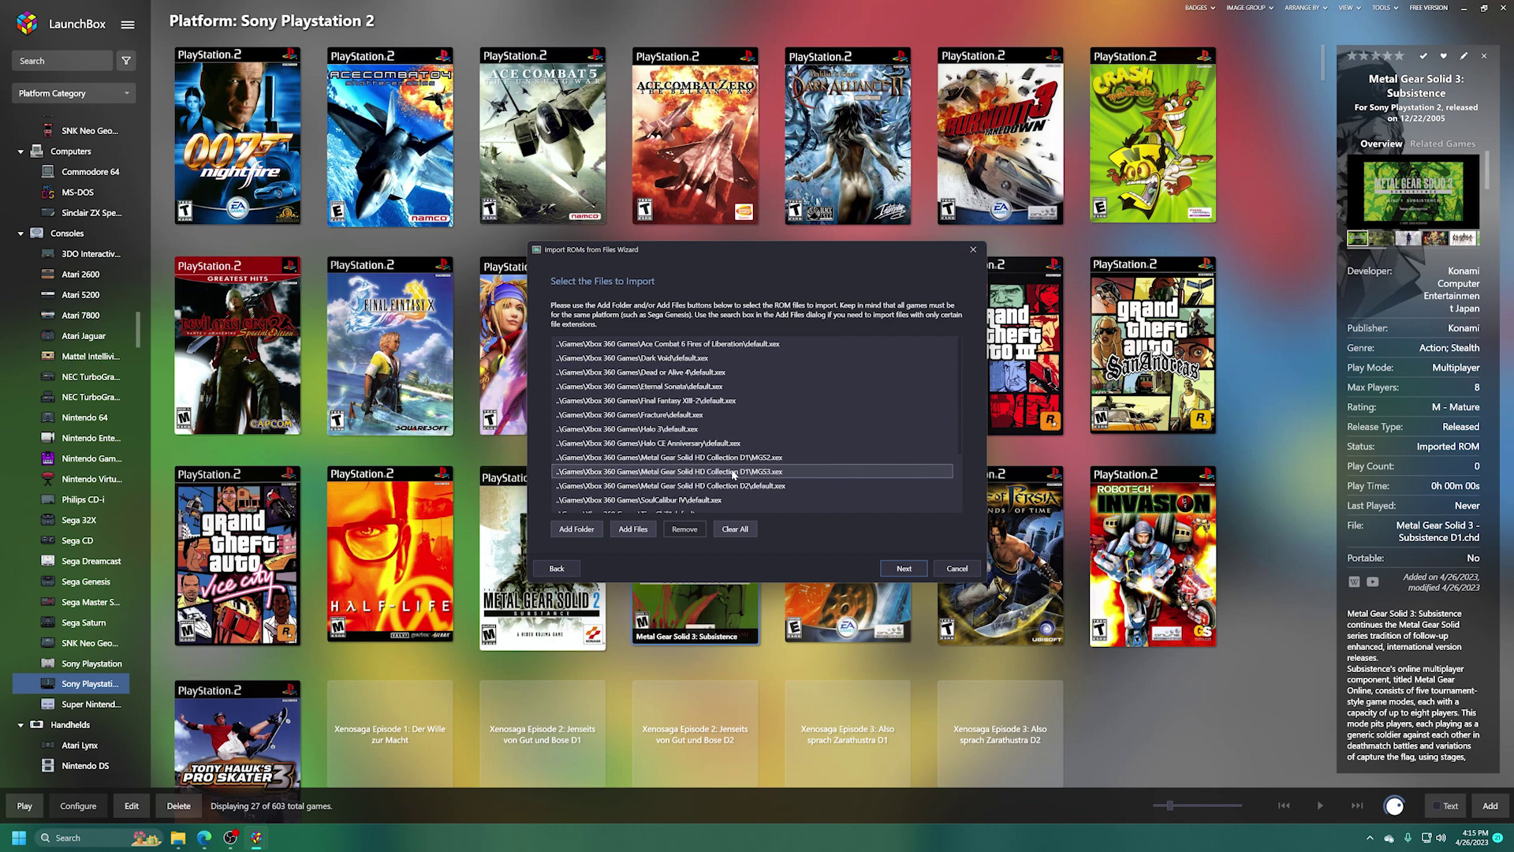
Accept the selected files and set the platform of the imported games to Microsoft Xbox 360.
left_click(903, 569)
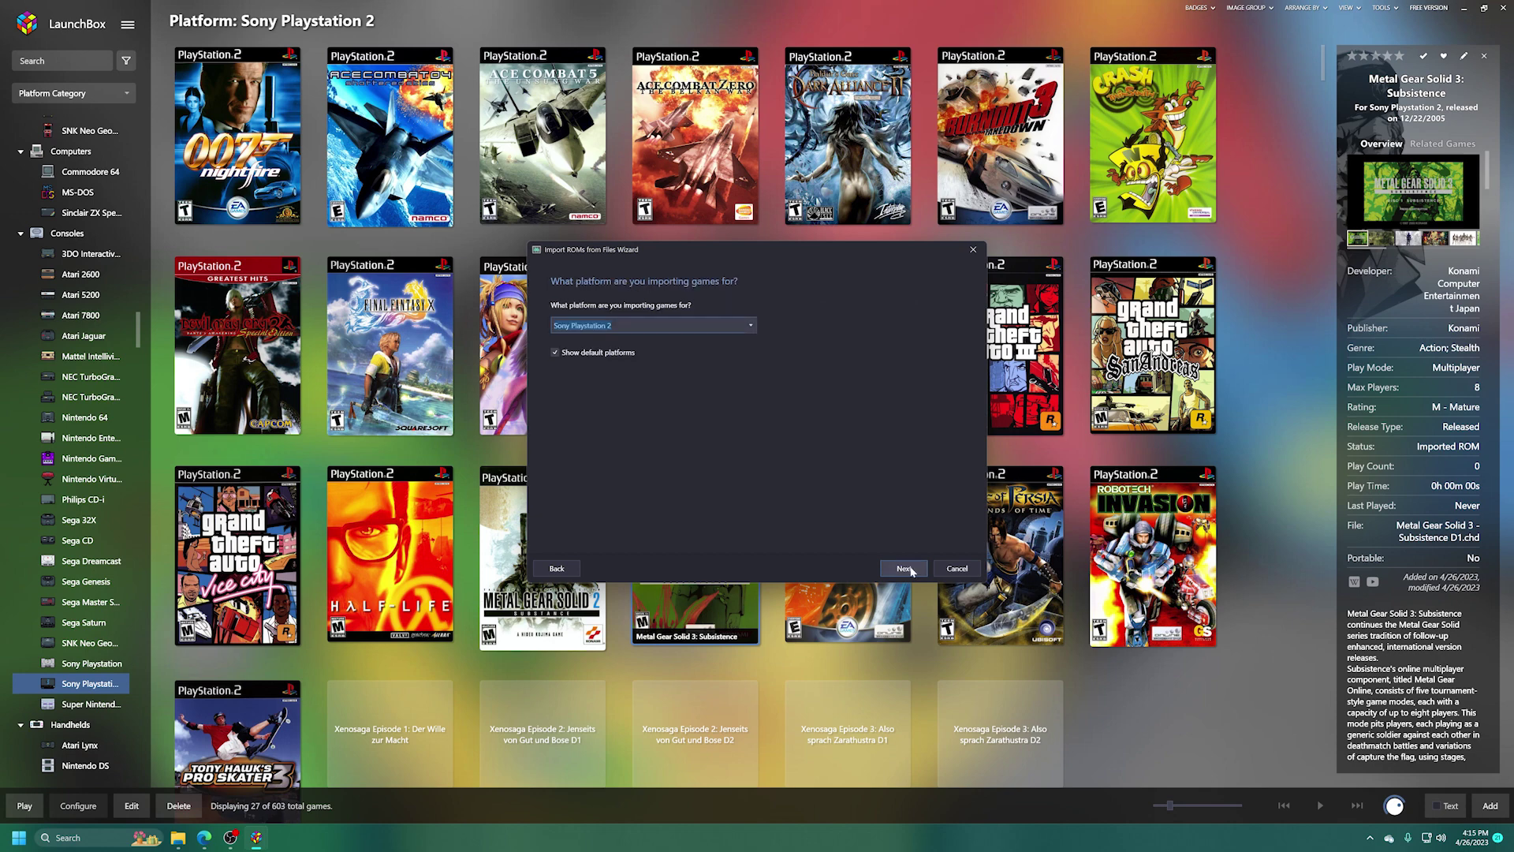
left_click(750, 325)
scroll(710, 466, "up", 3)
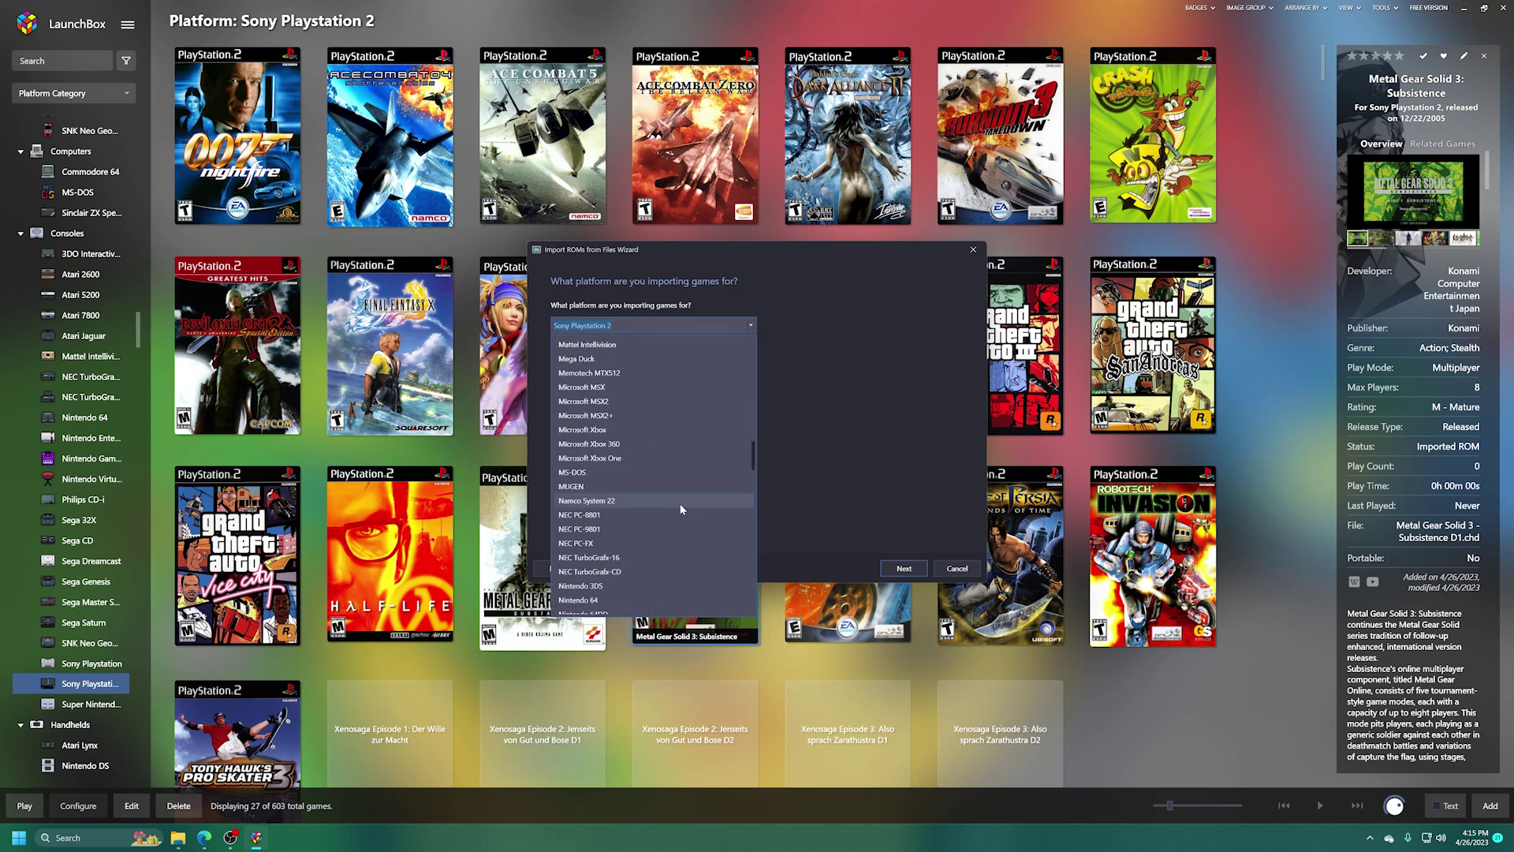
left_click(620, 445)
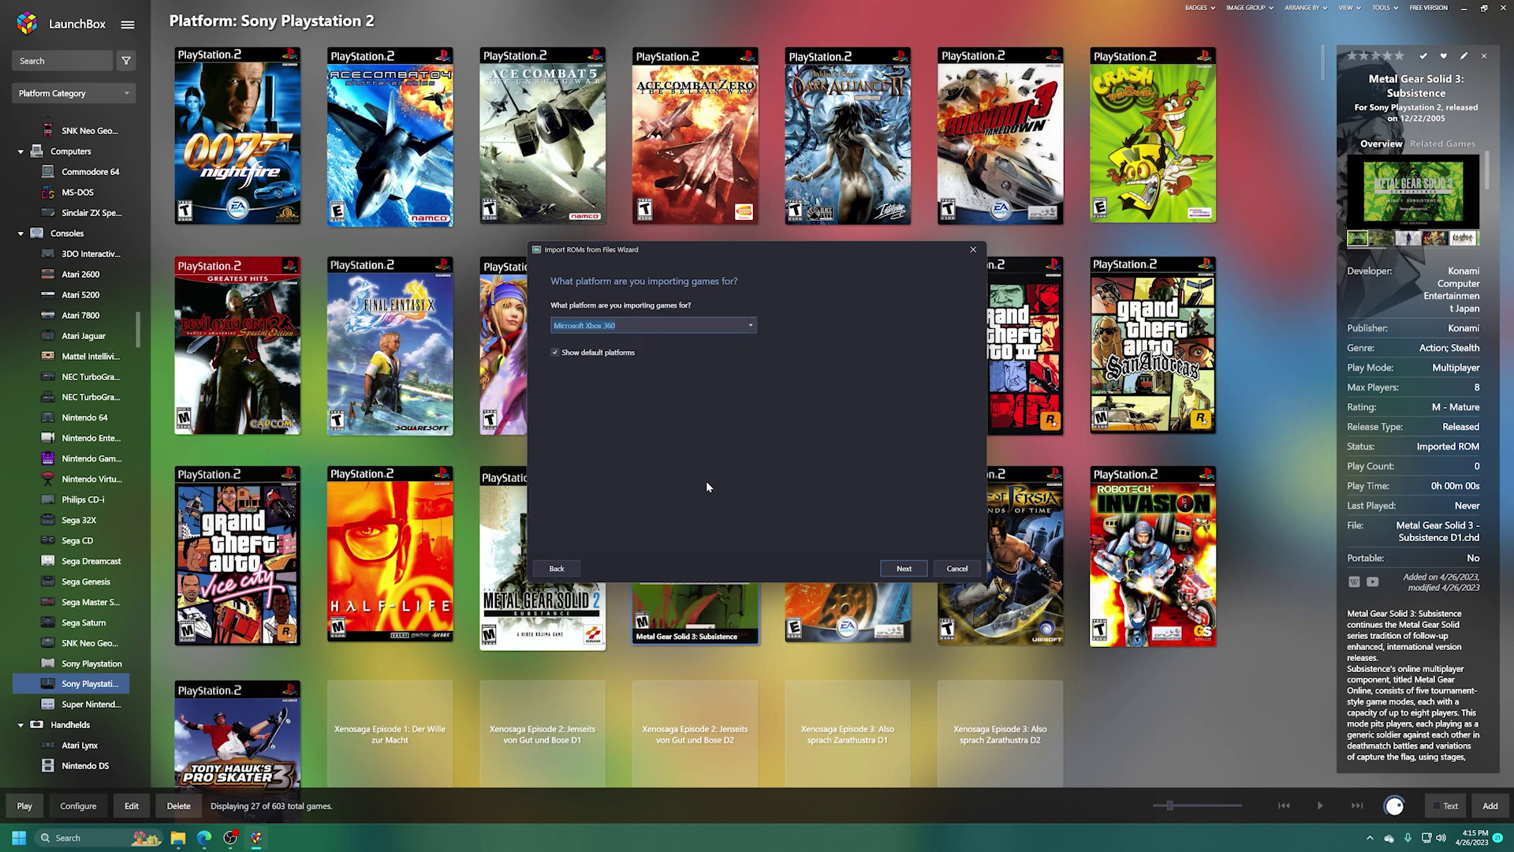
Configure the import with Xenia Canary, files in their current location and the local metadata search, up to the final game list.
left_click(907, 571)
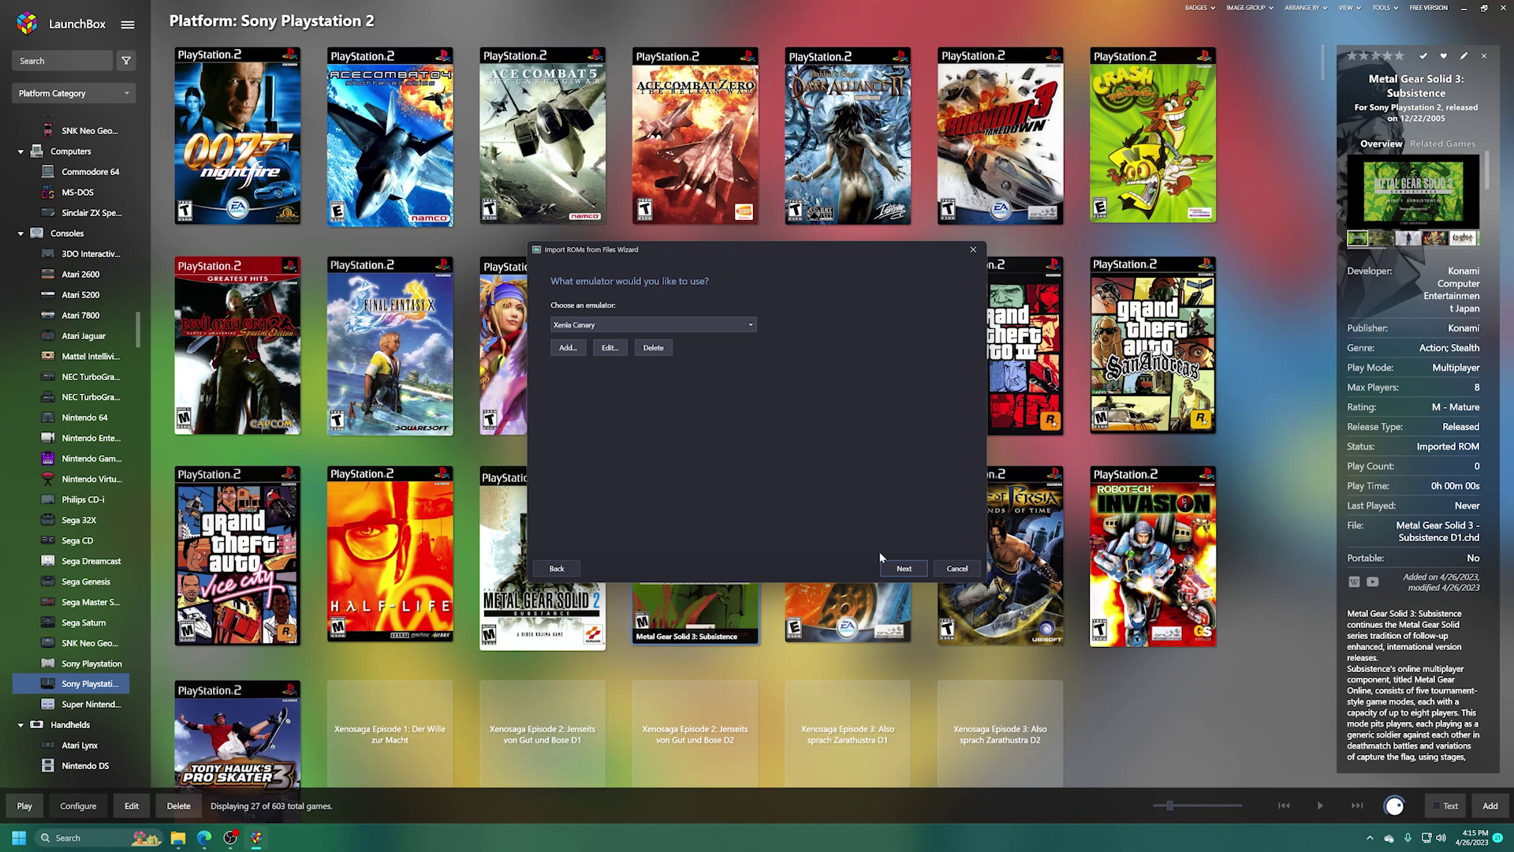
left_click(903, 568)
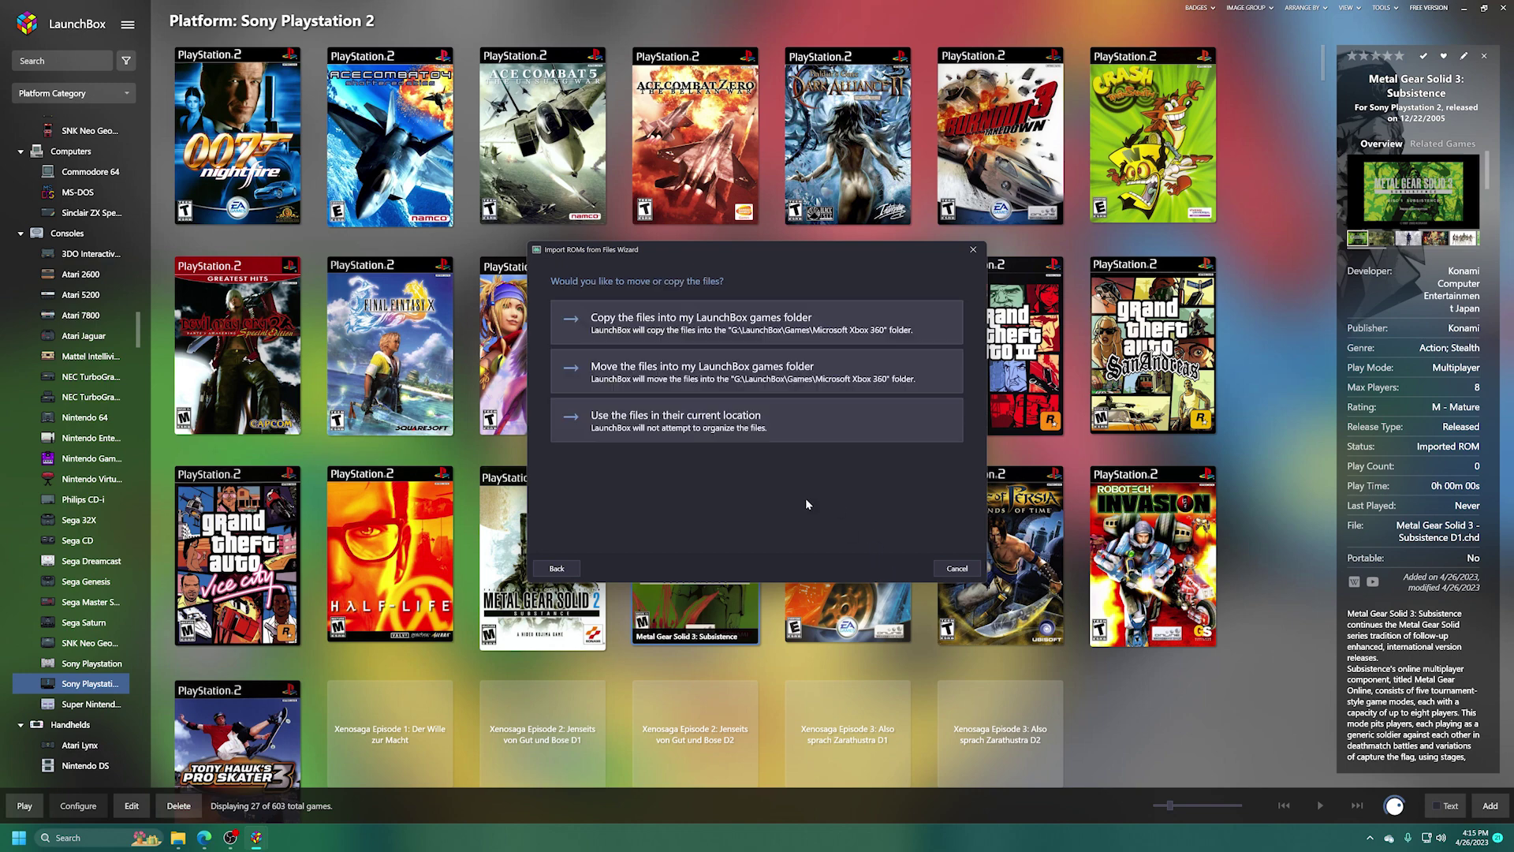
double_click(691, 427)
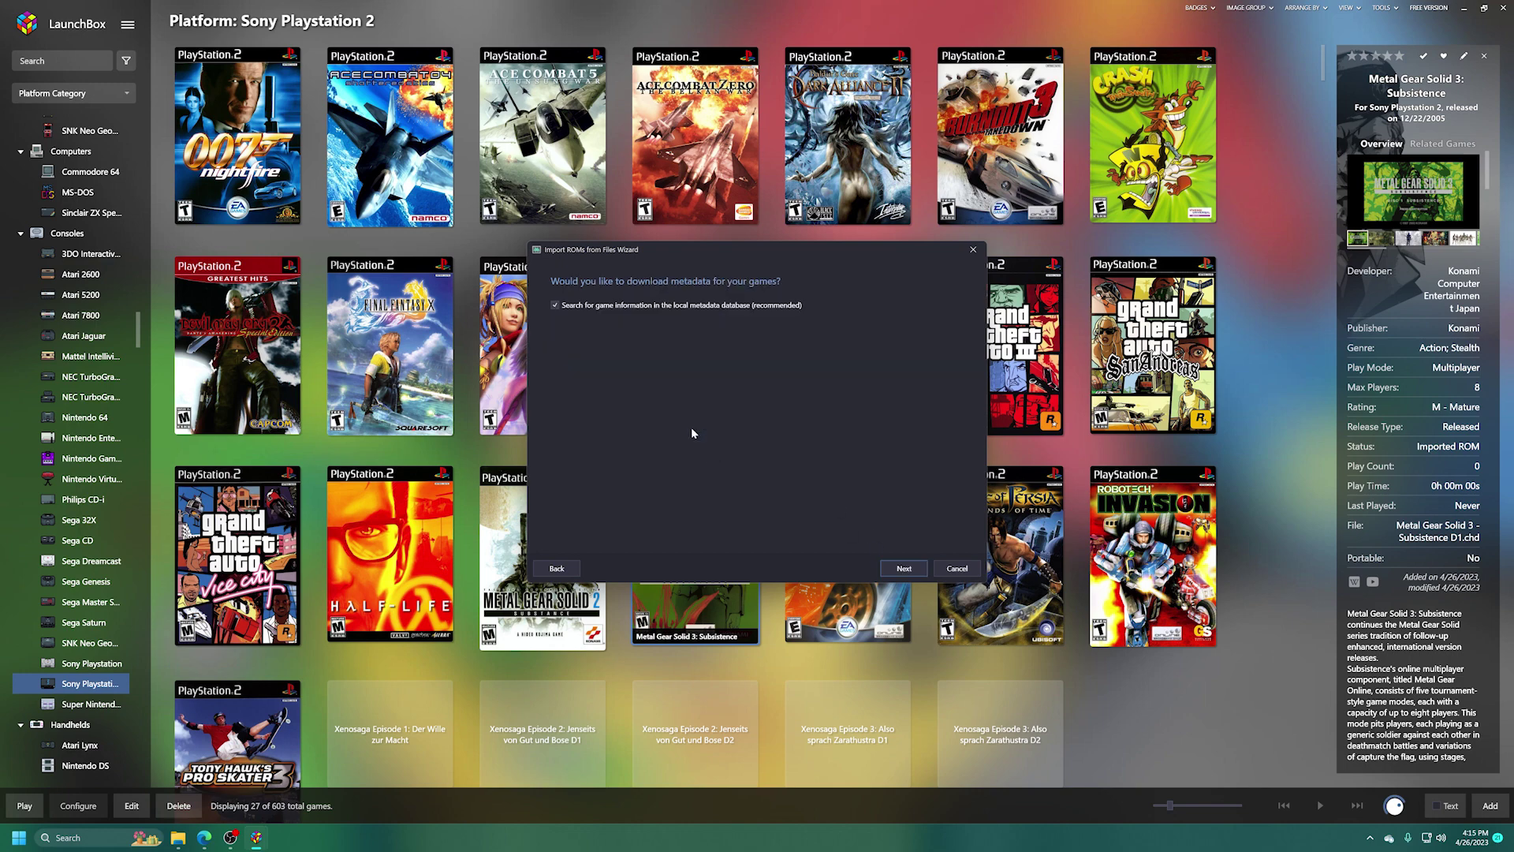
left_click(904, 568)
left_click(904, 568)
left_click(904, 568)
left_click(904, 569)
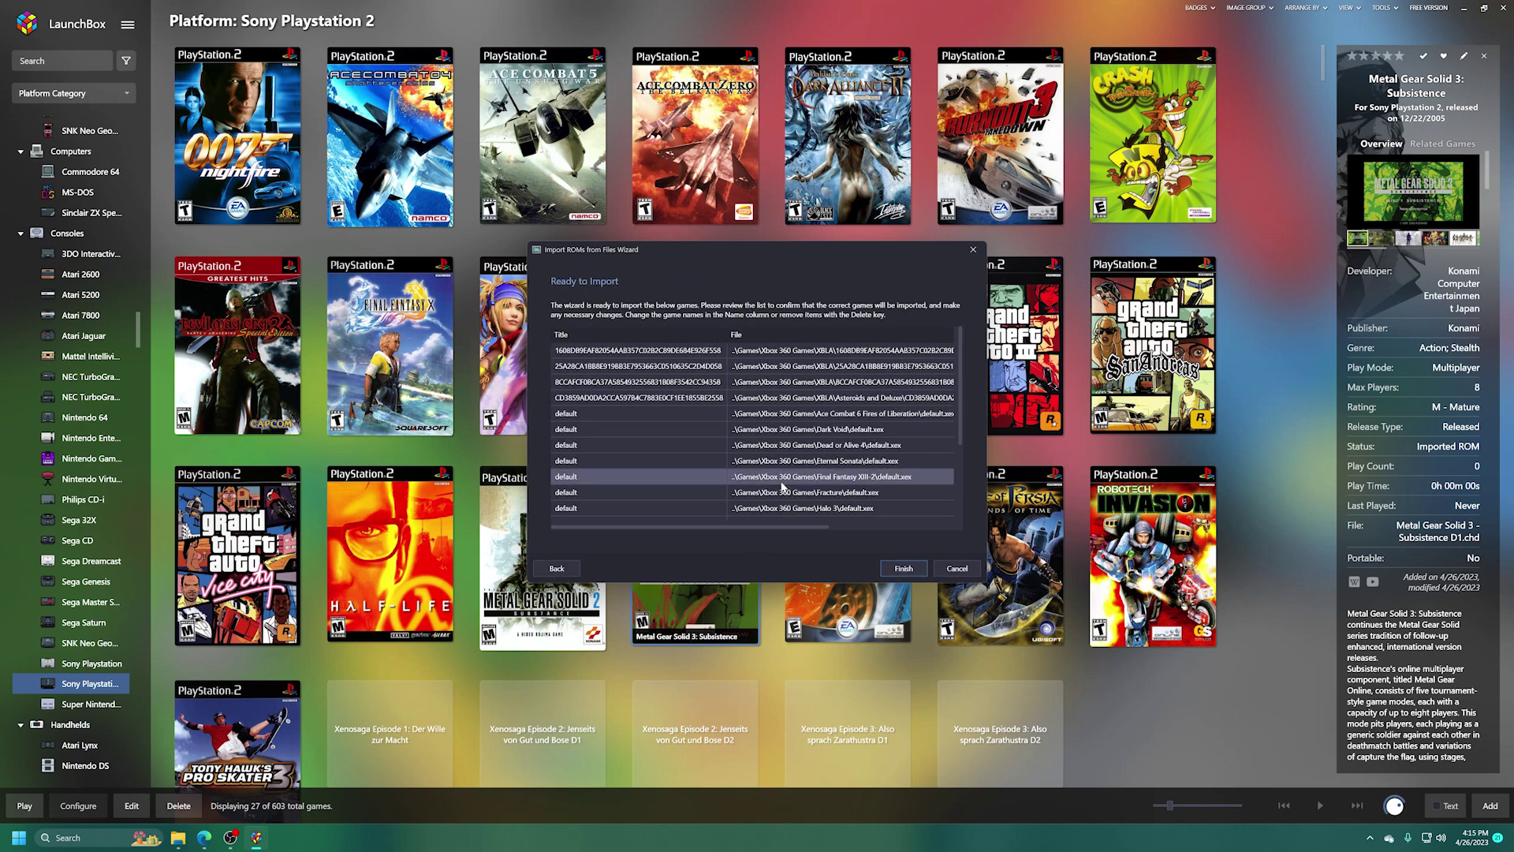
Retitle the import entries after their game folders, from Asteroids And Deluxe and Ace Combat 6 to Metal Gear Solid 3 HD, and finish the import.
left_click(671, 401)
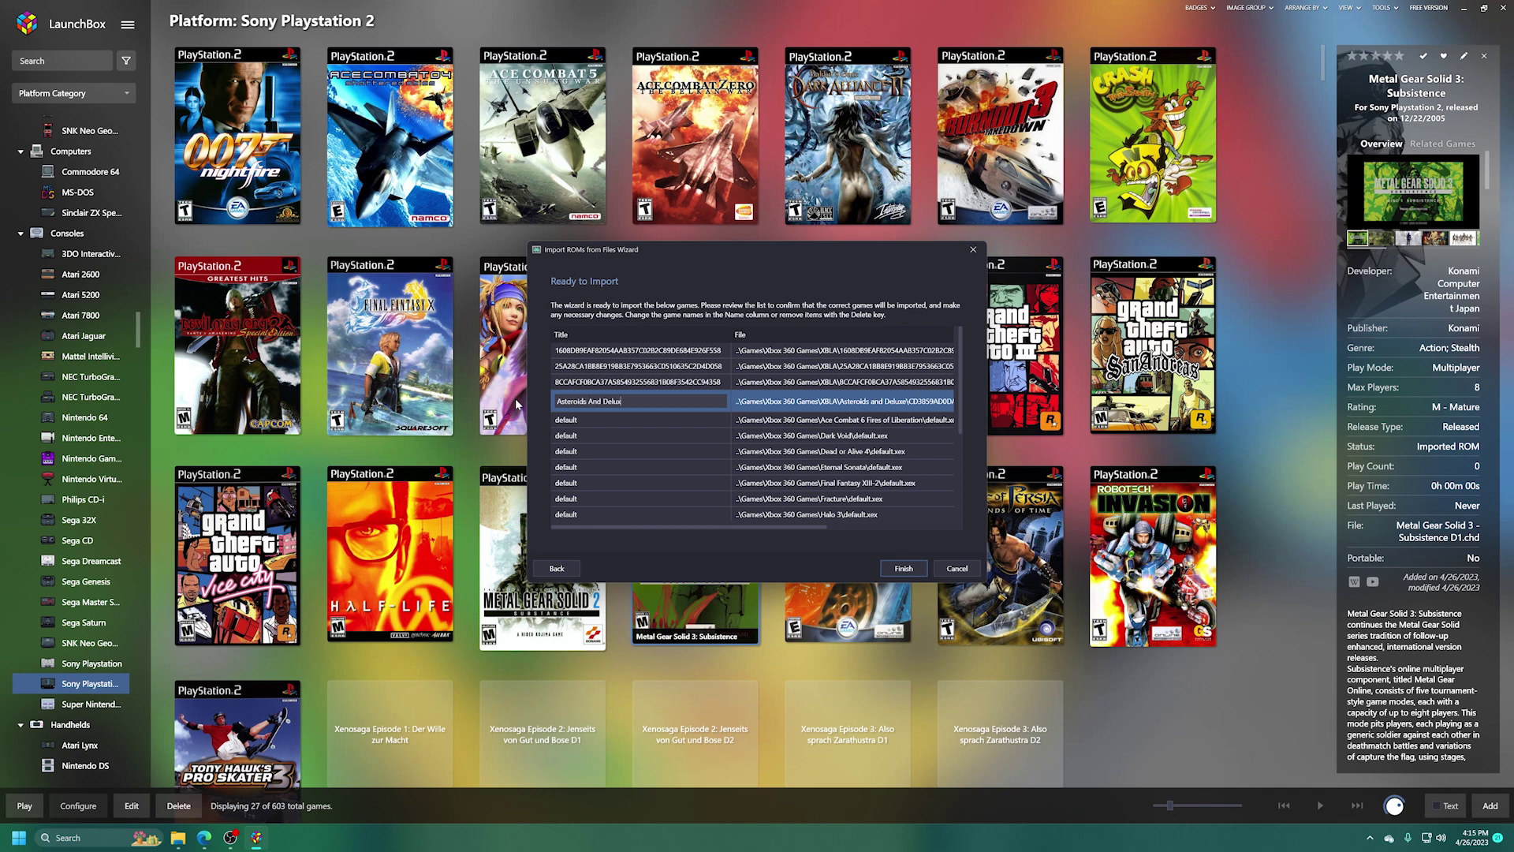
type("xe")
left_click(580, 417)
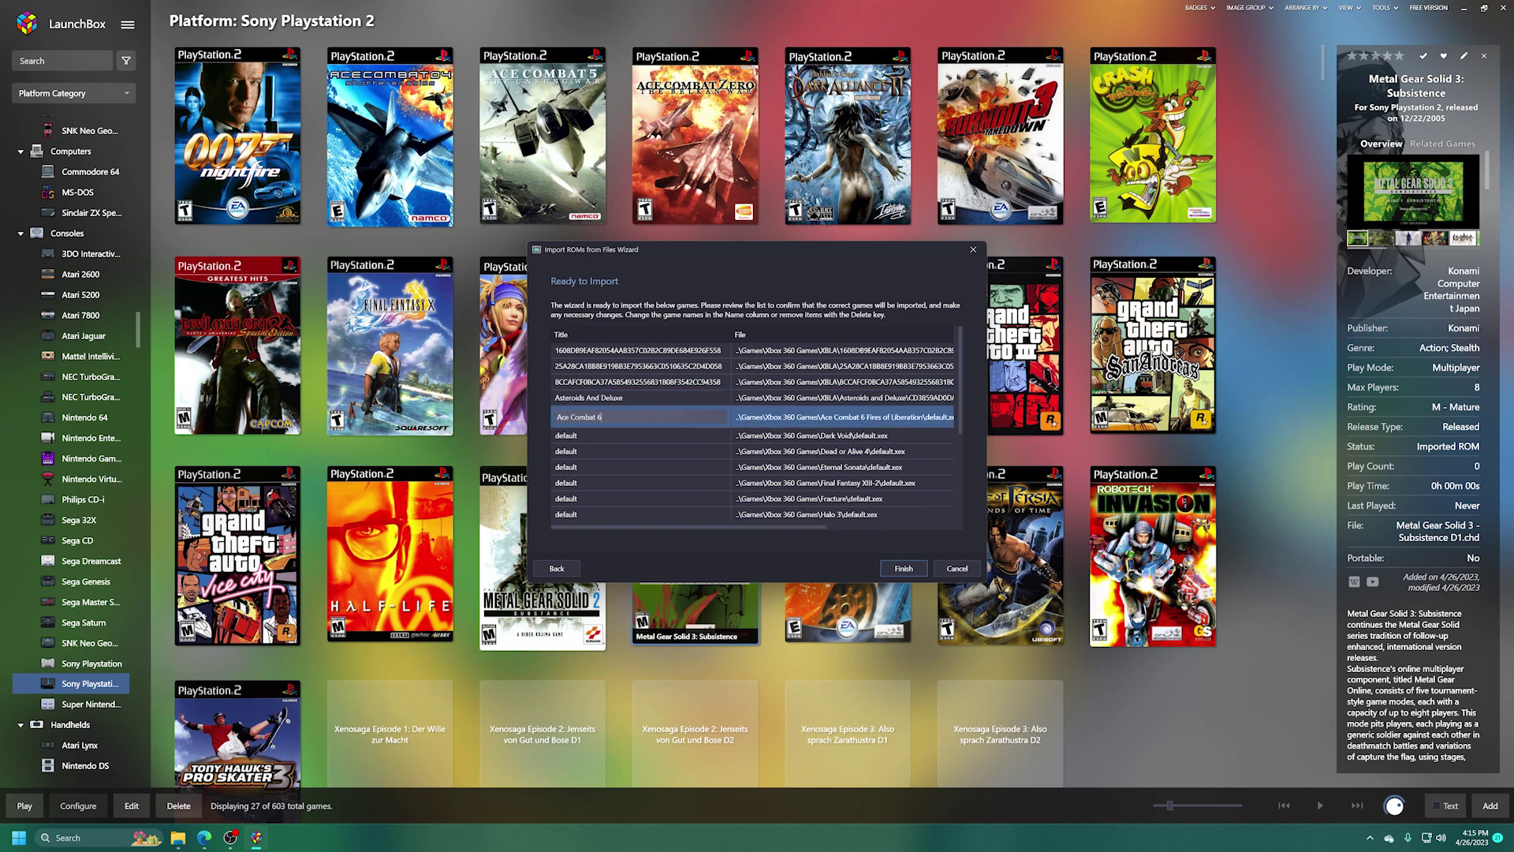
left_click(587, 496)
type("Metal; Gear Solid 3 HD")
key("Return")
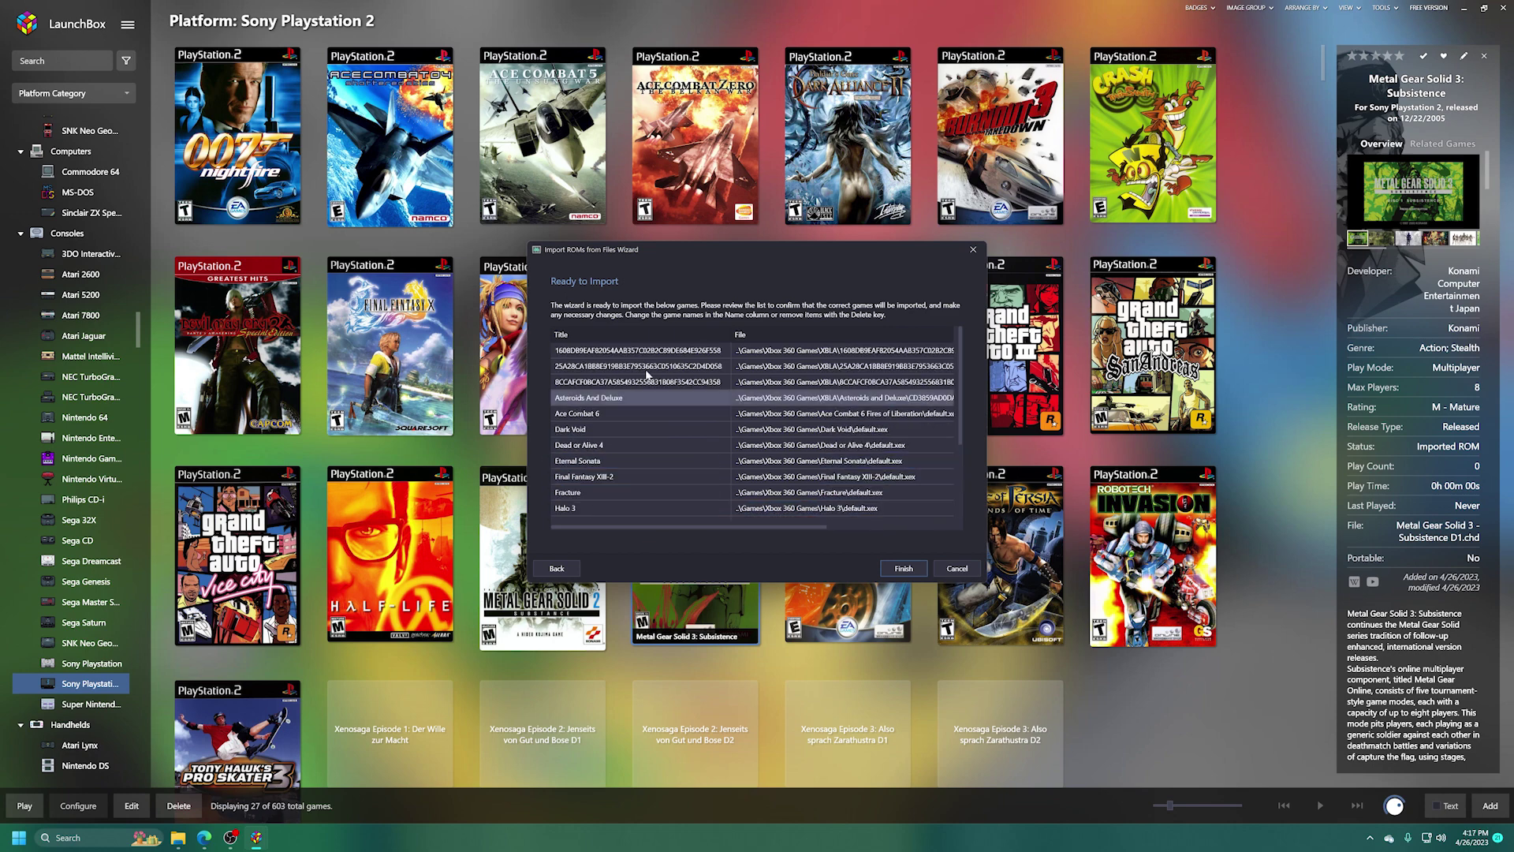
left_click(904, 568)
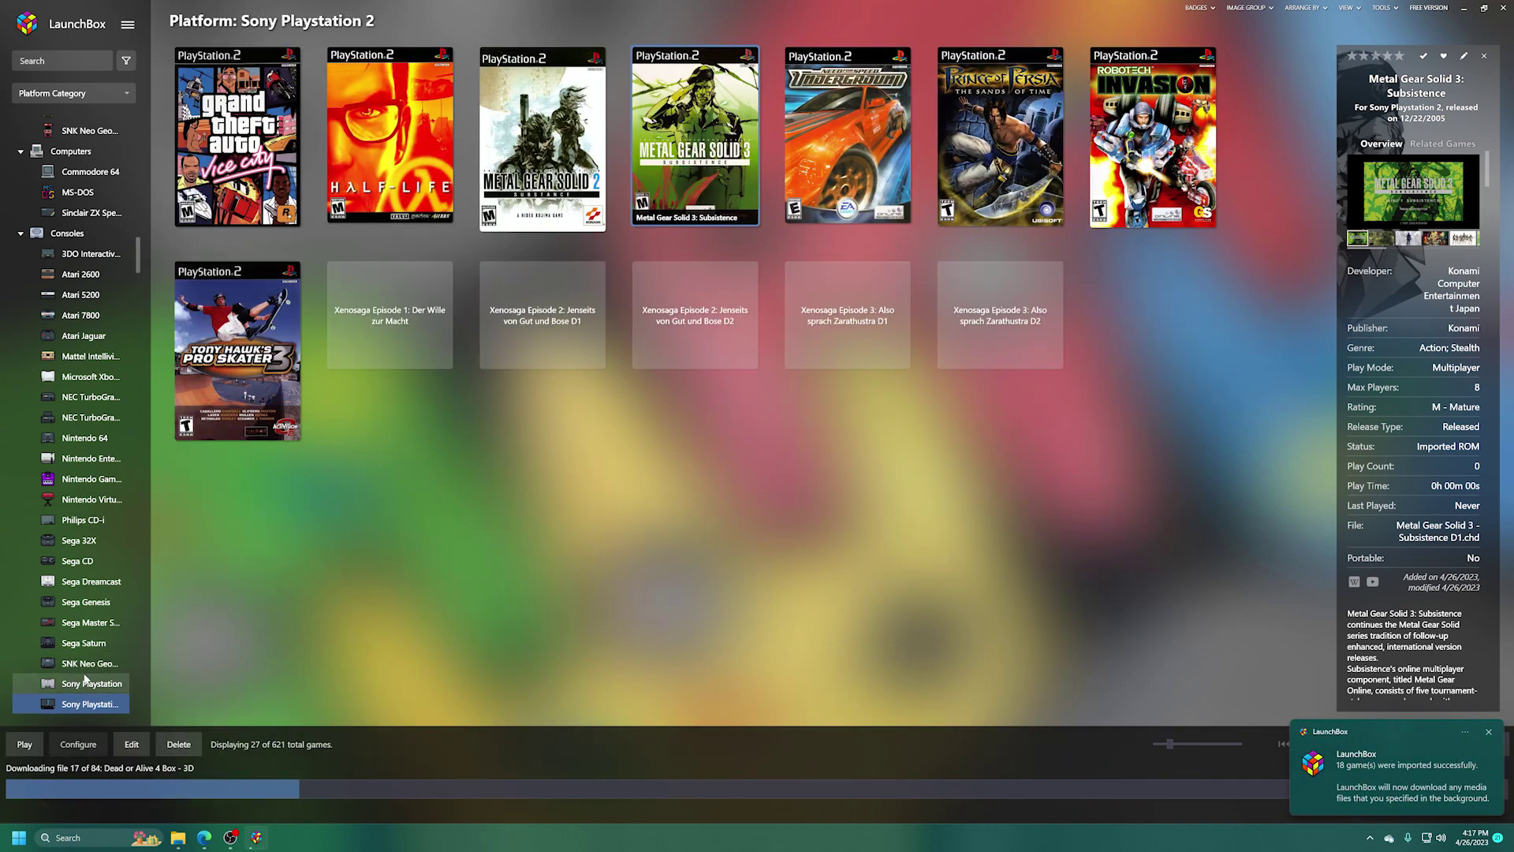
Show the imported games of the Microsoft Xbox 360 platform and close LaunchBox.
left_click(87, 384)
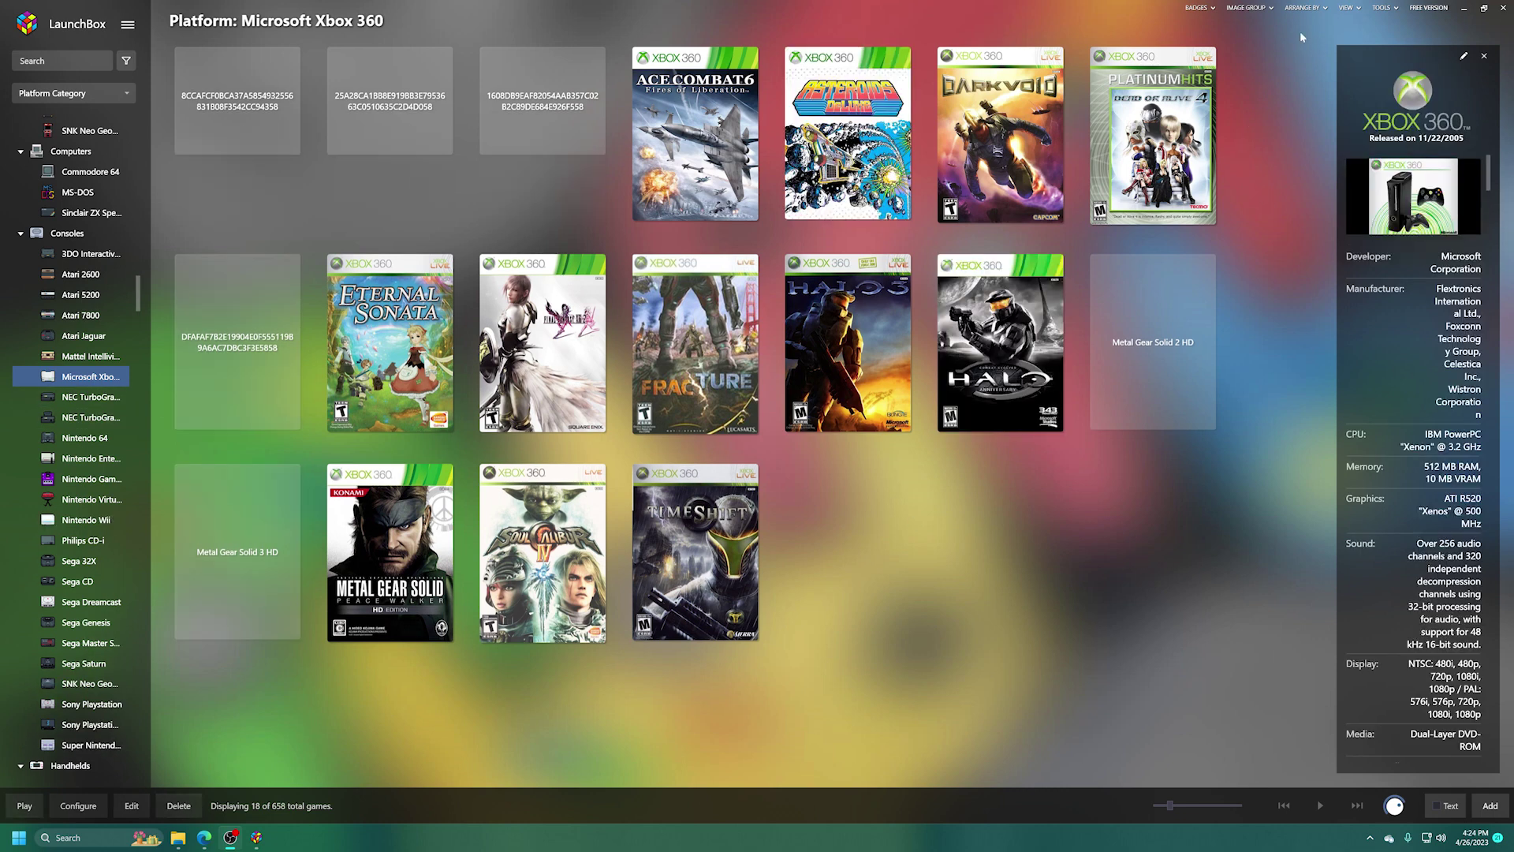
left_click(1504, 11)
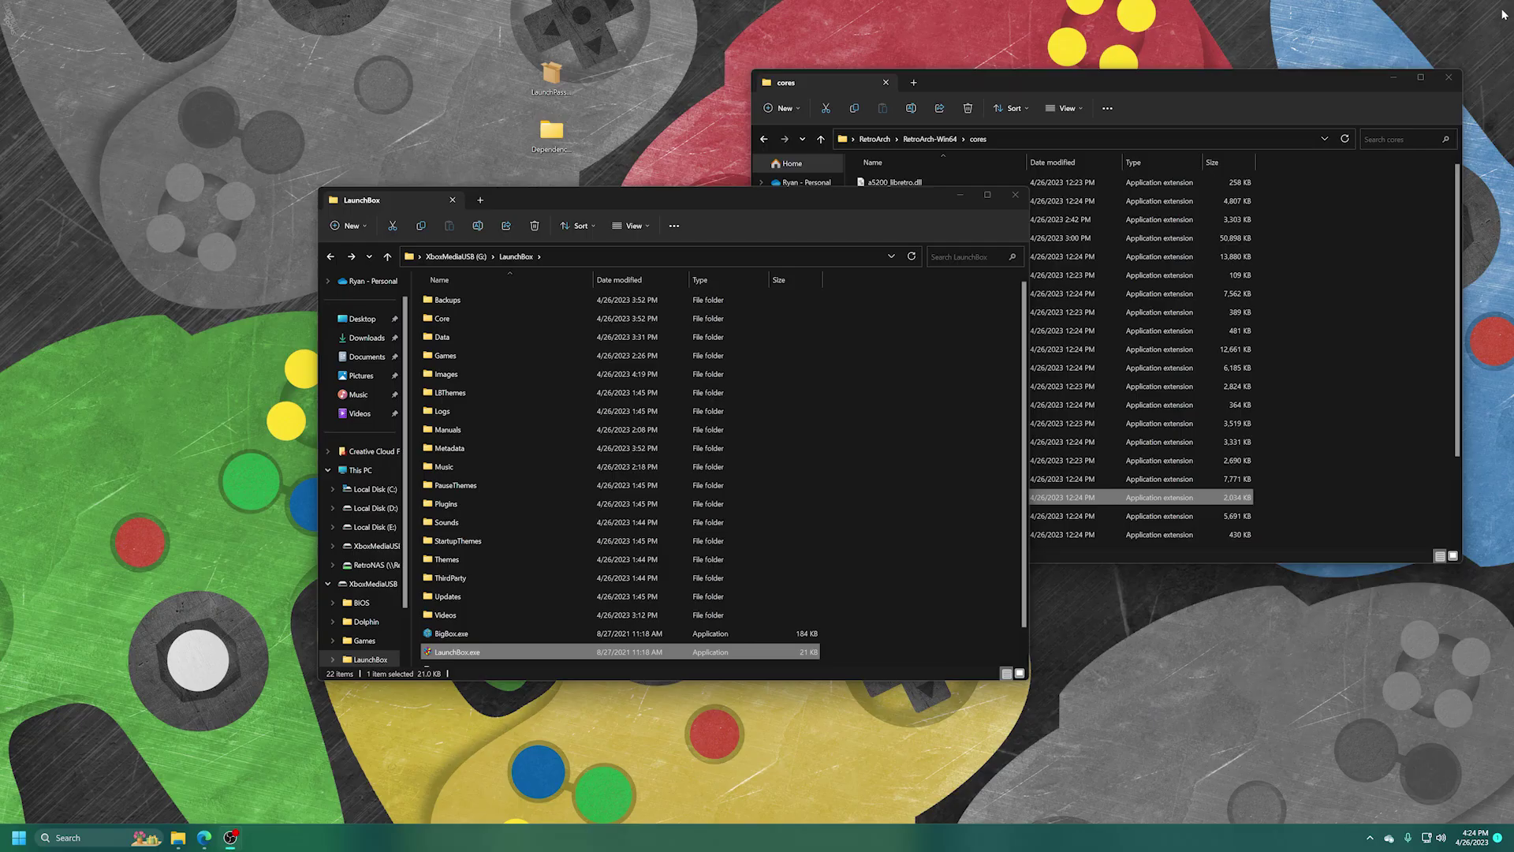
key("super+d")
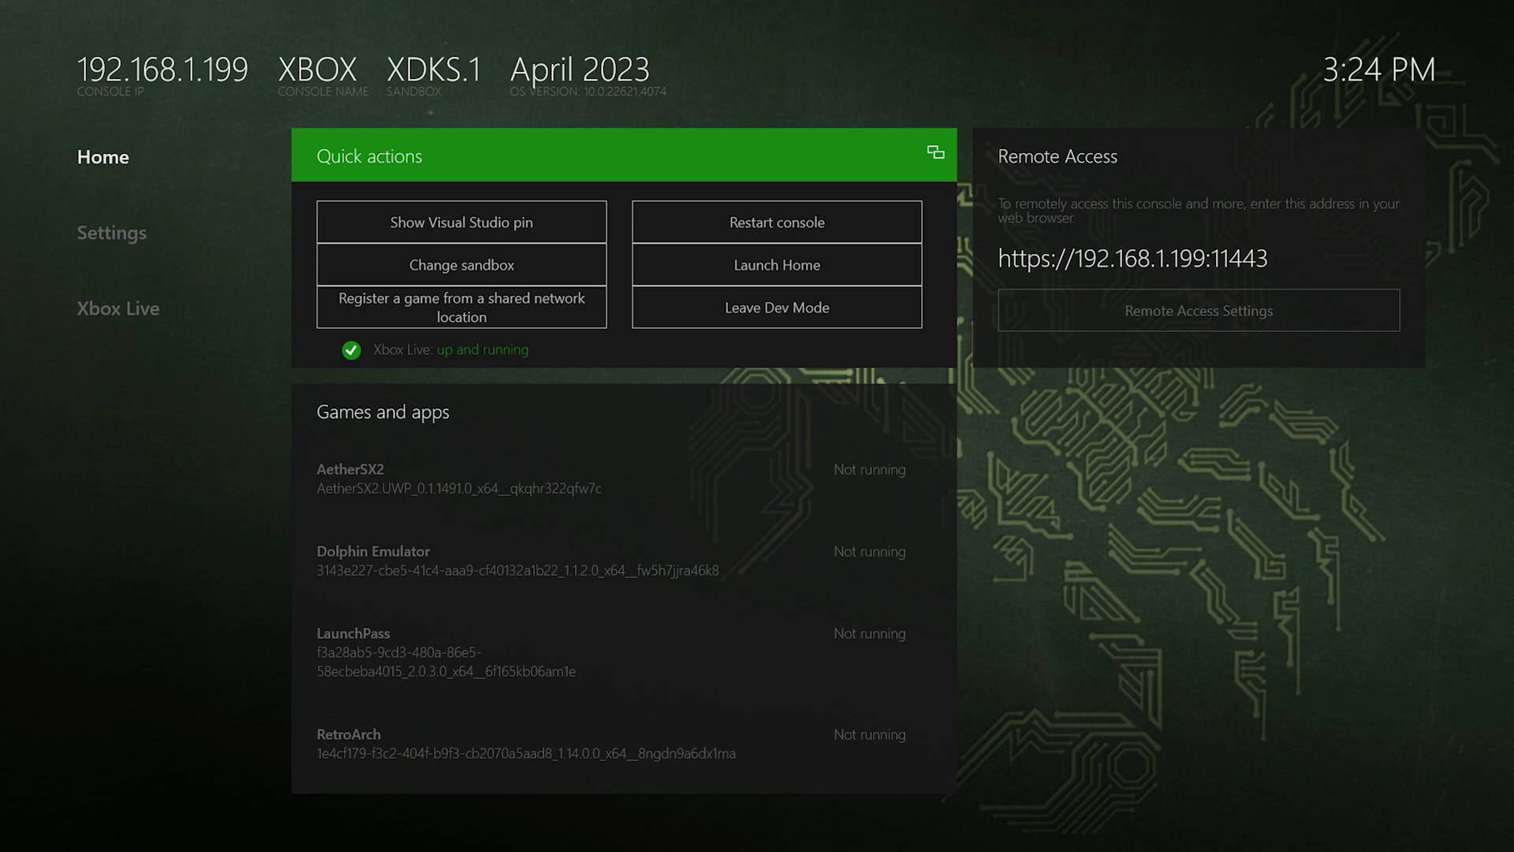
Launch LaunchPass on the Xbox in Dev Mode, activate its USB setup and return to the game library.
key("Down")
key("Down")
key("Down")
key("Down")
key("Down")
key("Down")
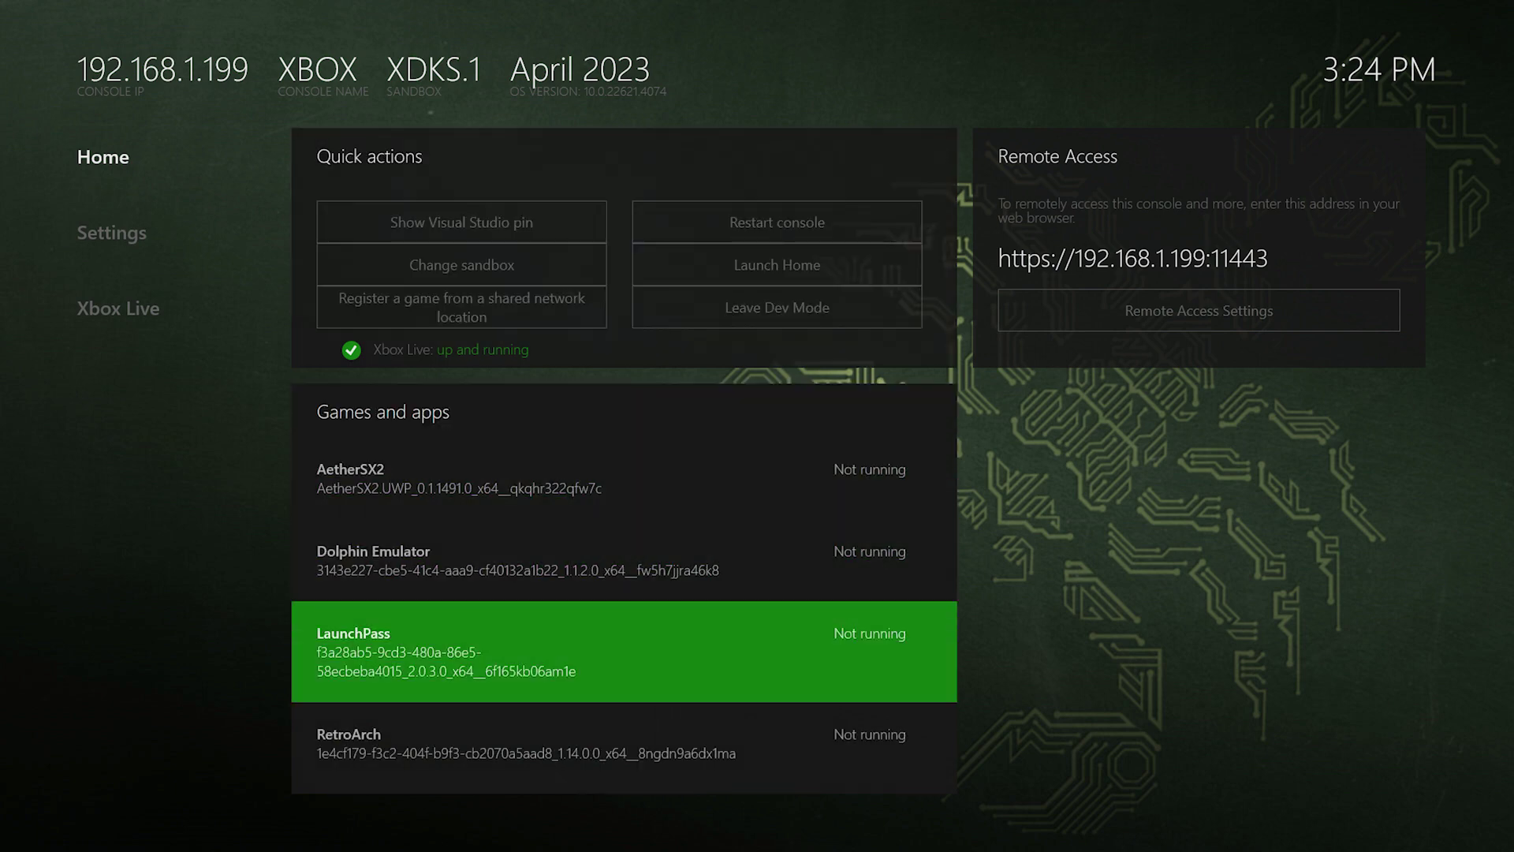
key("Return")
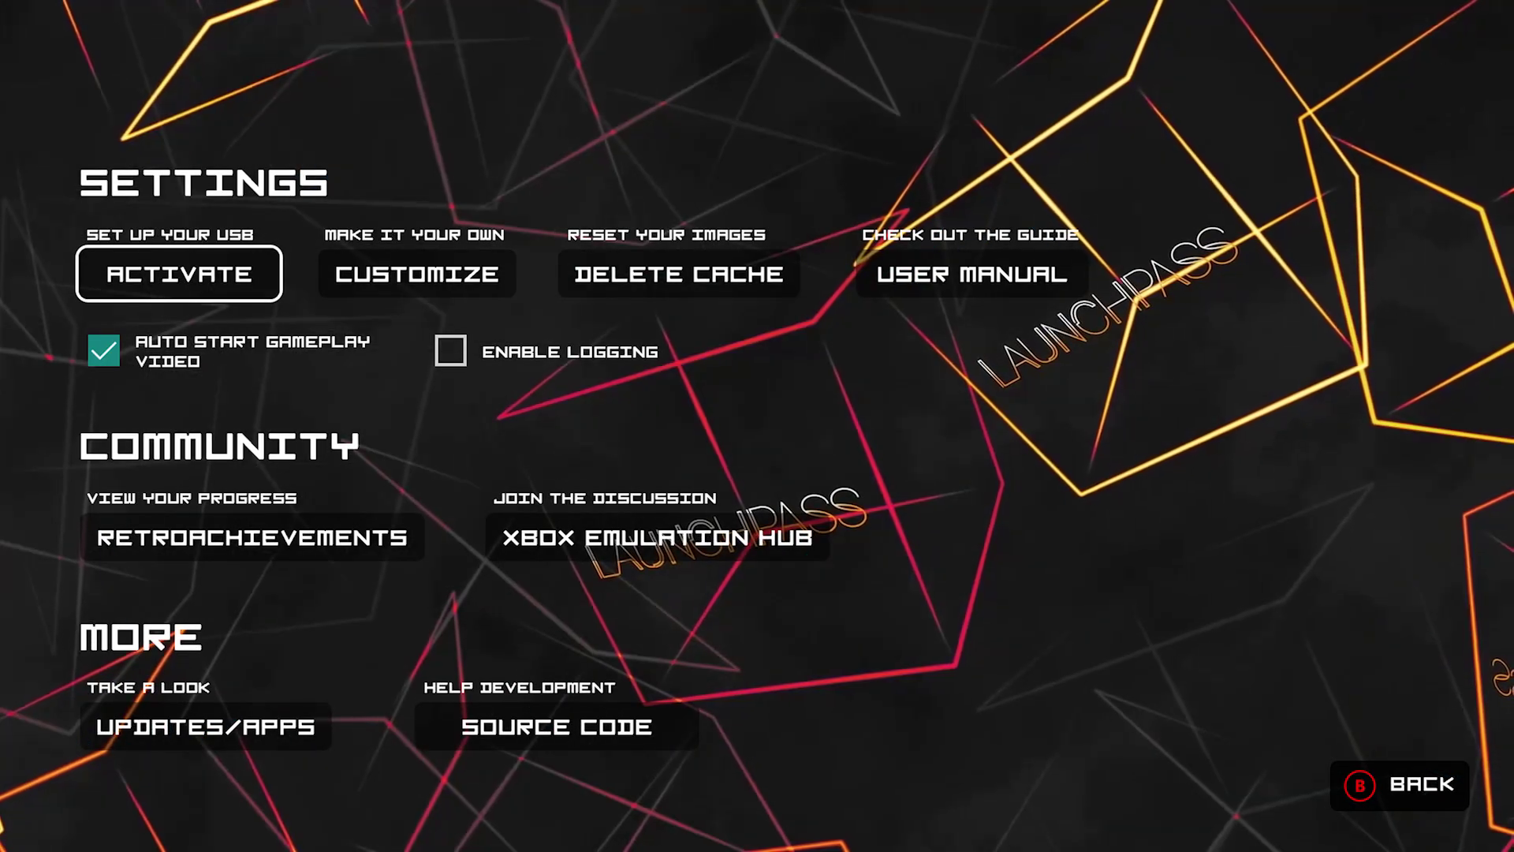
key("Return")
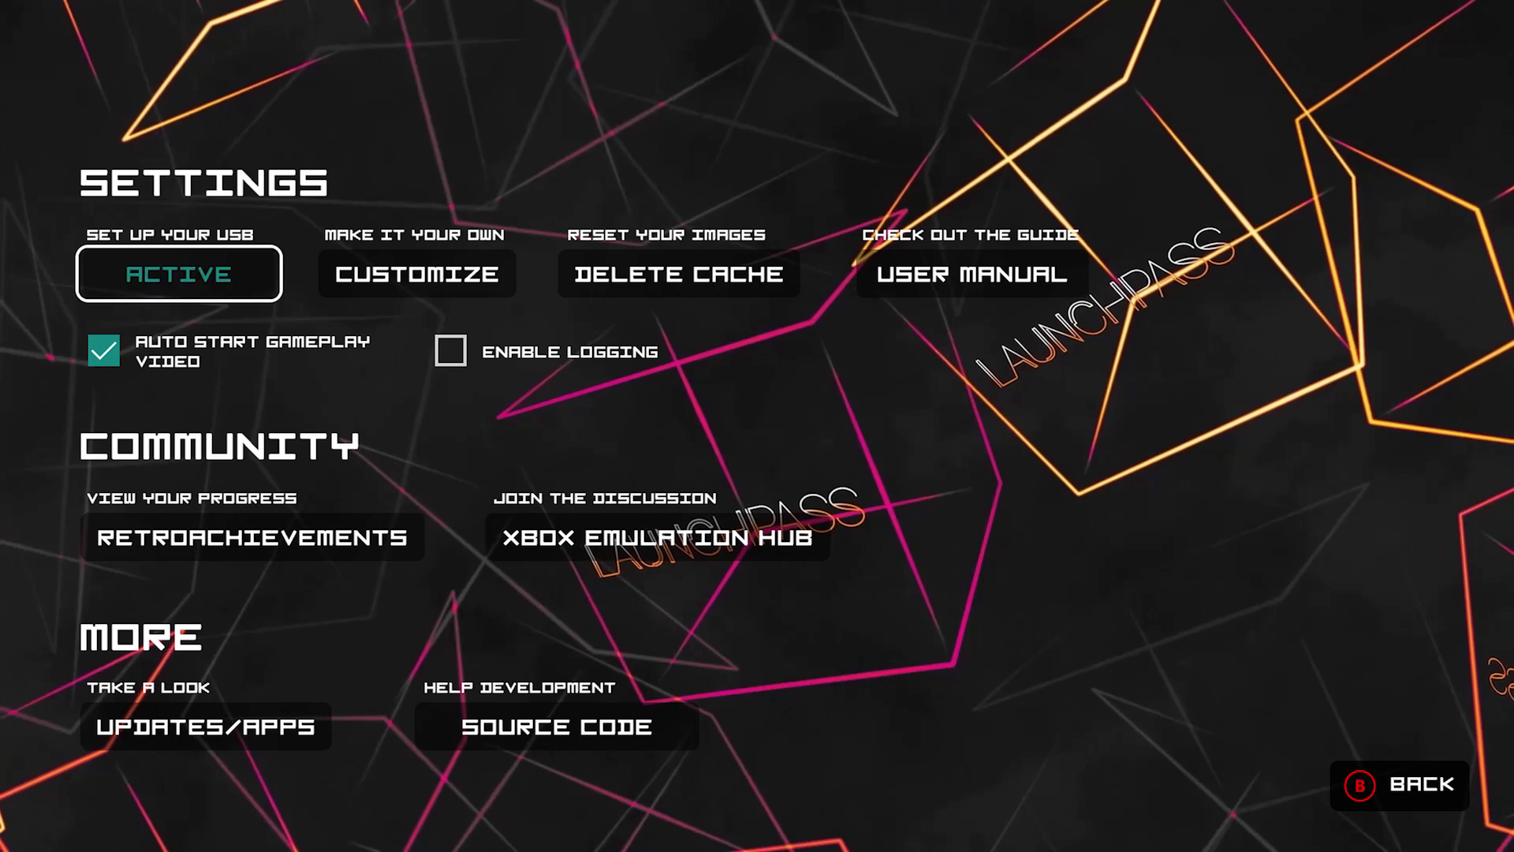
key("Escape")
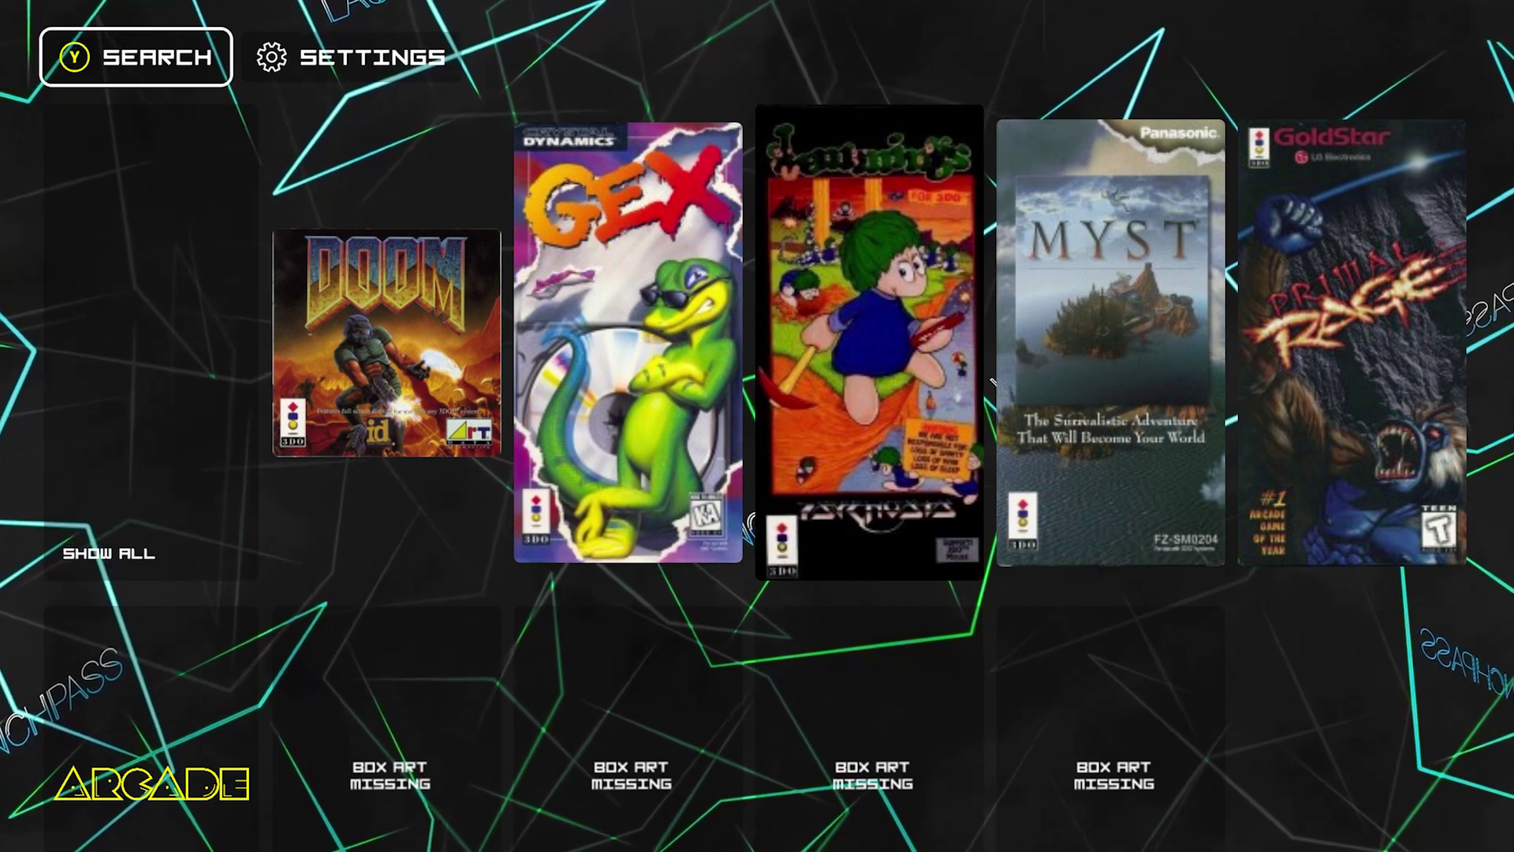
Look through the LaunchPass platform rows from the 3DO games down to Intellivision.
key("Down")
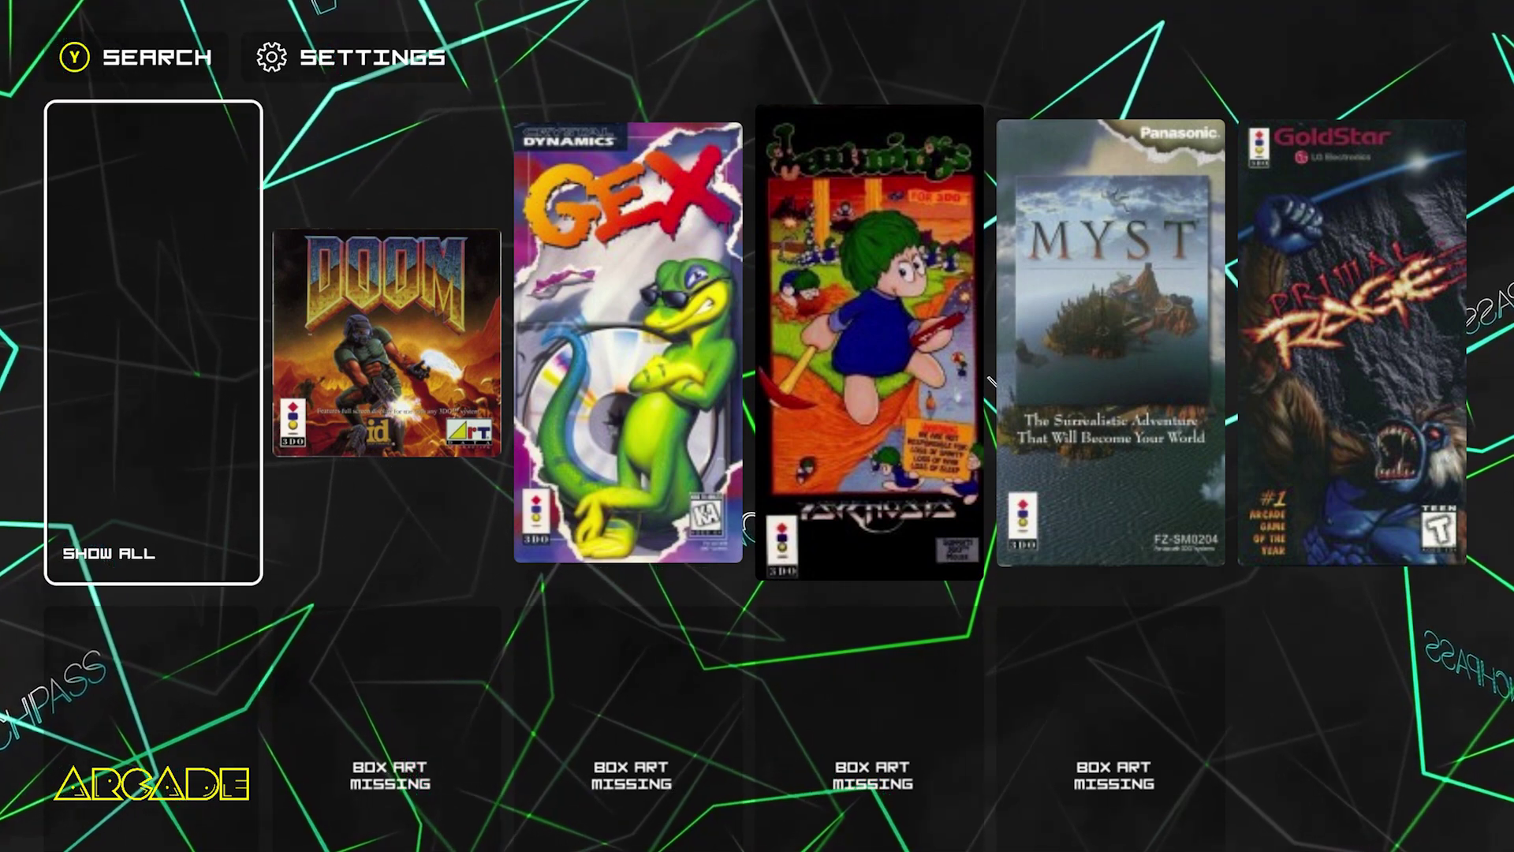
key("Right")
key("Right")
key("Right")
key("Right")
key("Right")
key("Left")
key("Left")
key("Left")
key("Left")
key("Left")
key("Down")
key("Down")
key("Down")
key("Down")
key("Down")
key("Down")
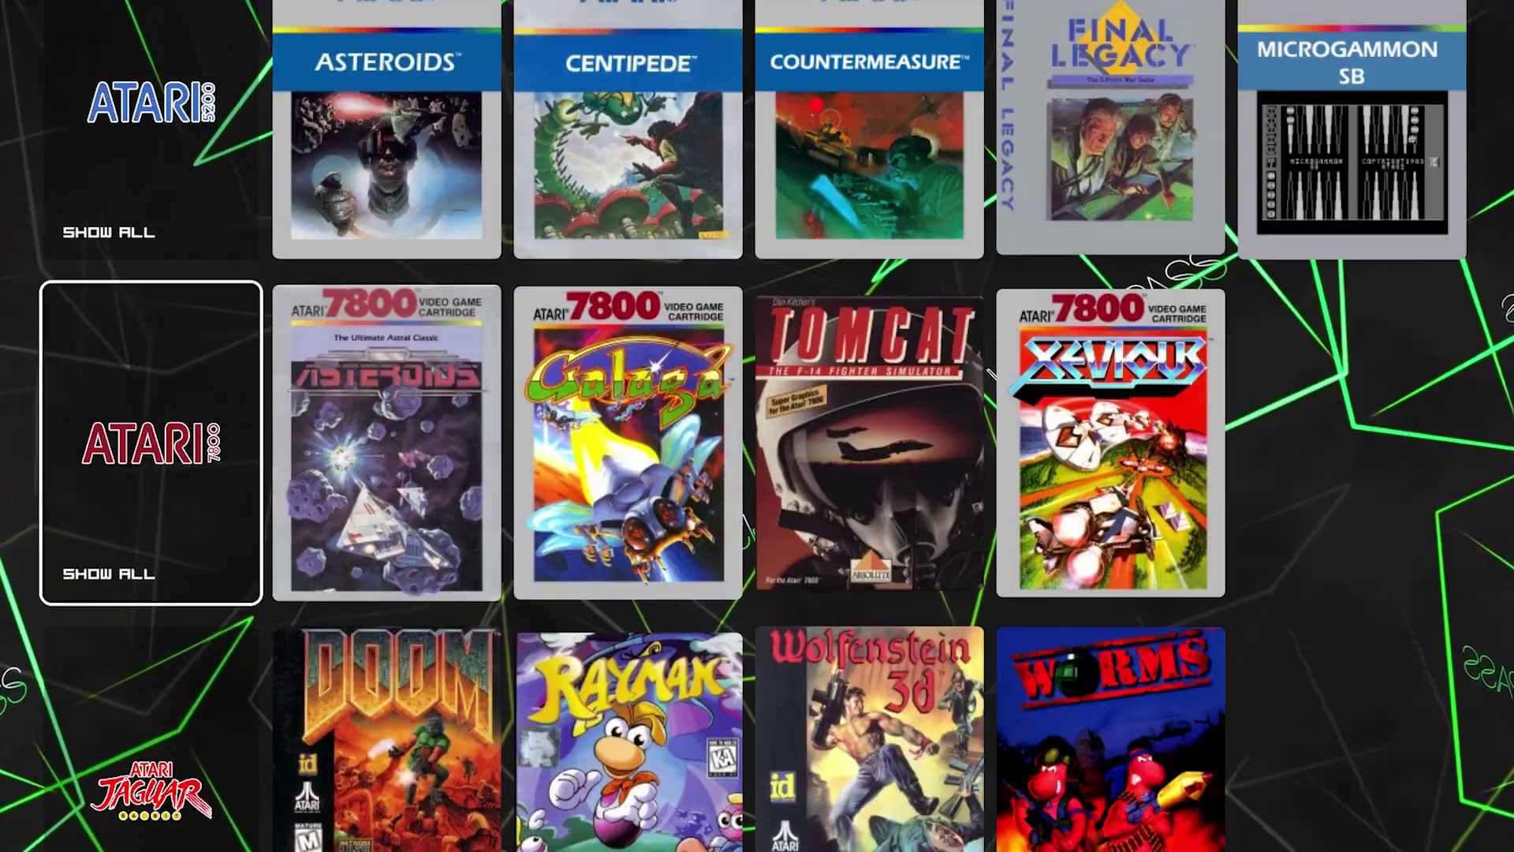
key("Down")
key("Down")
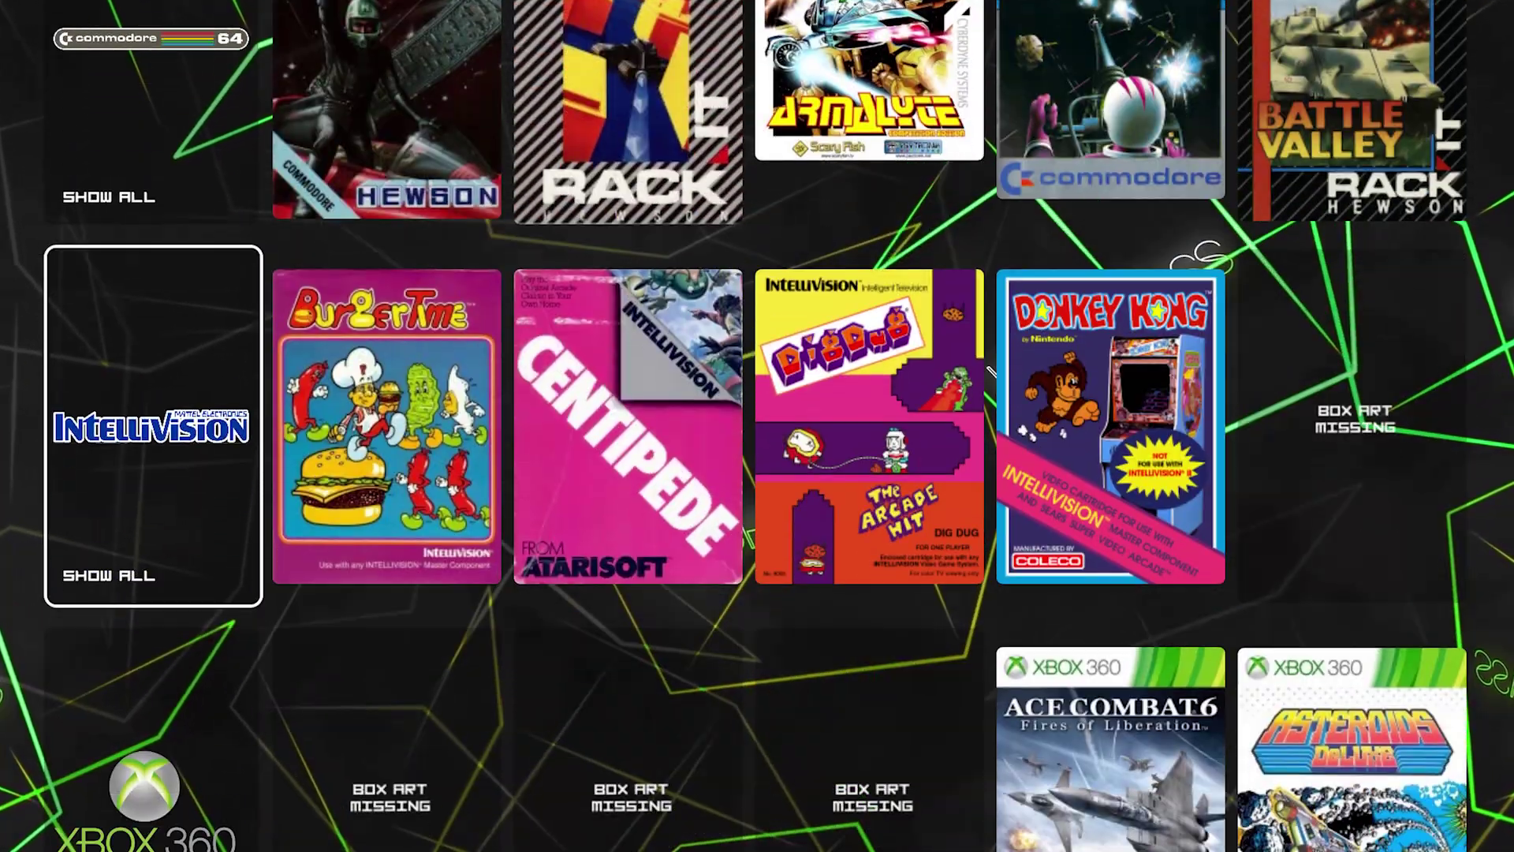
Examine the games in the Xbox 360 row, out to Asteroids Deluxe and back to the platform tile.
key("Right")
key("Right")
key("Right")
key("Right")
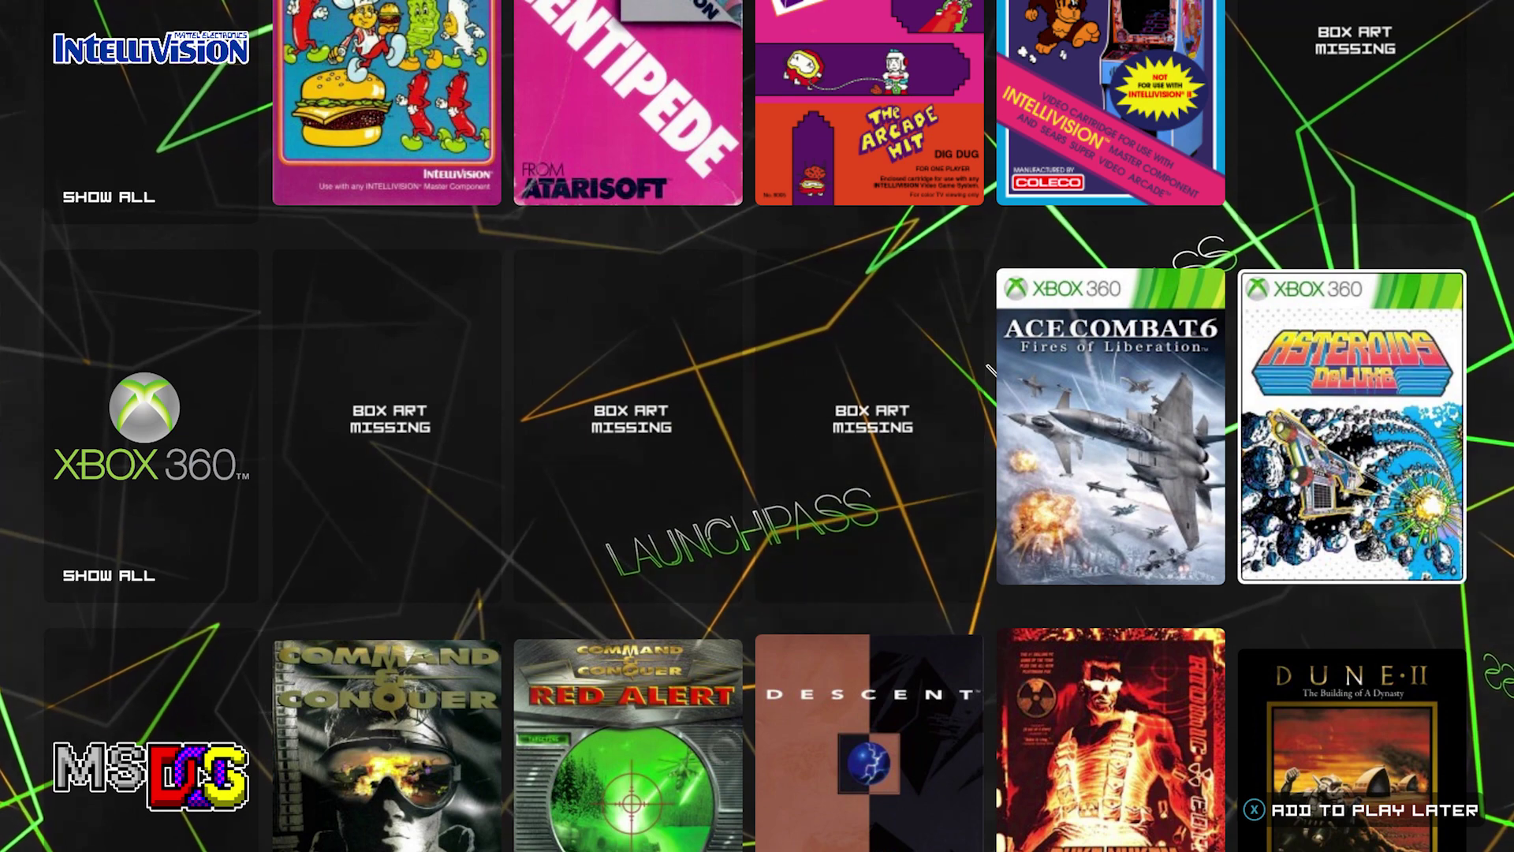
key("Left")
key("Left")
key("Left")
key("Left")
key("Left")
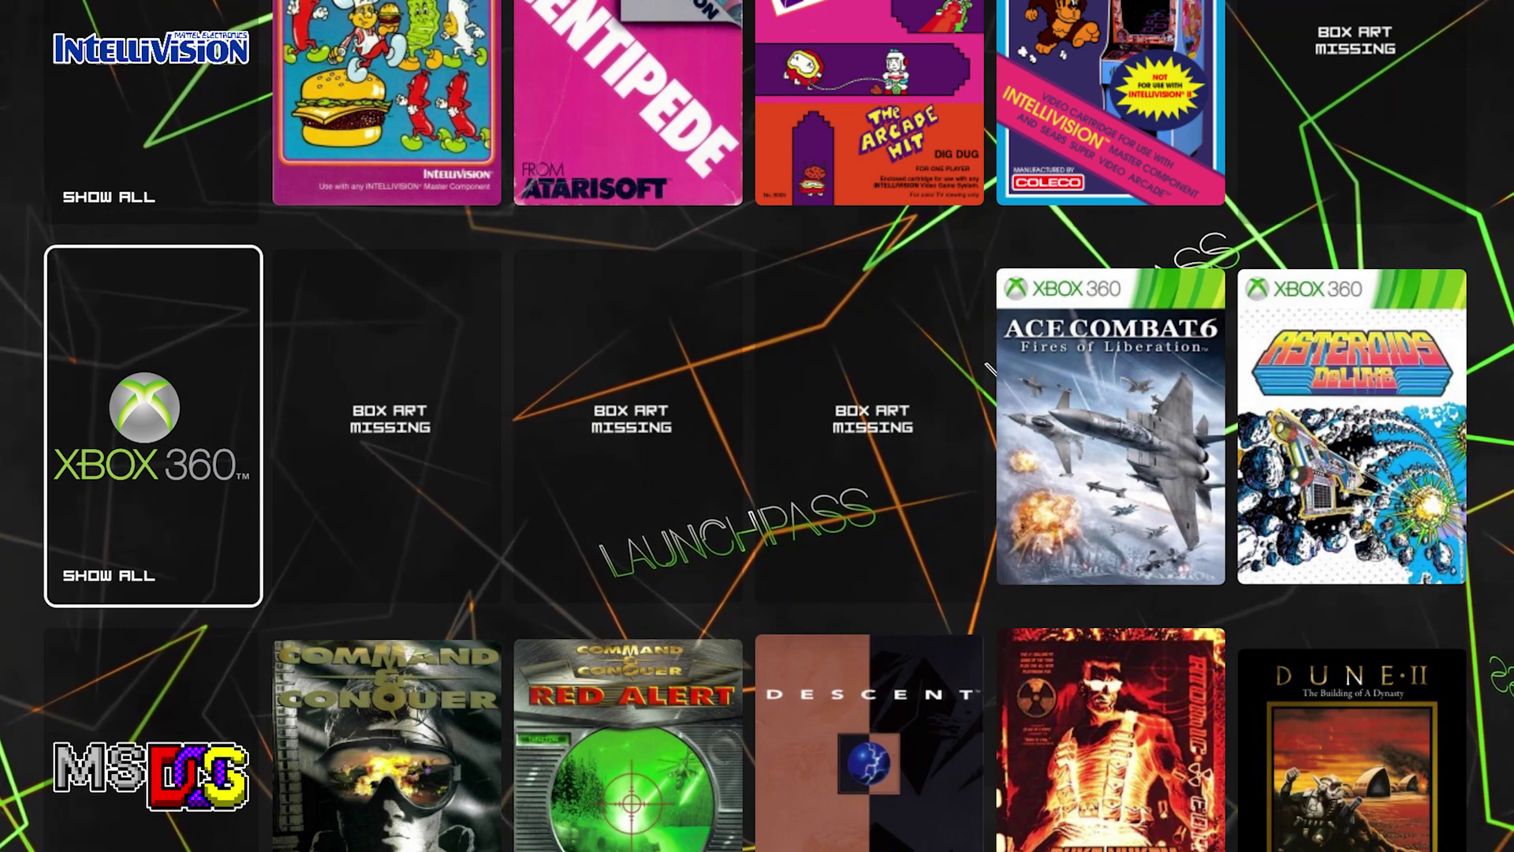
Look over the games in the MS-DOS row and show the platform's full collection.
key("Down")
key("Right")
key("Right")
key("Right")
key("Right")
key("Right")
key("Left")
key("Left")
key("Left")
key("Left")
key("Left")
key("Return")
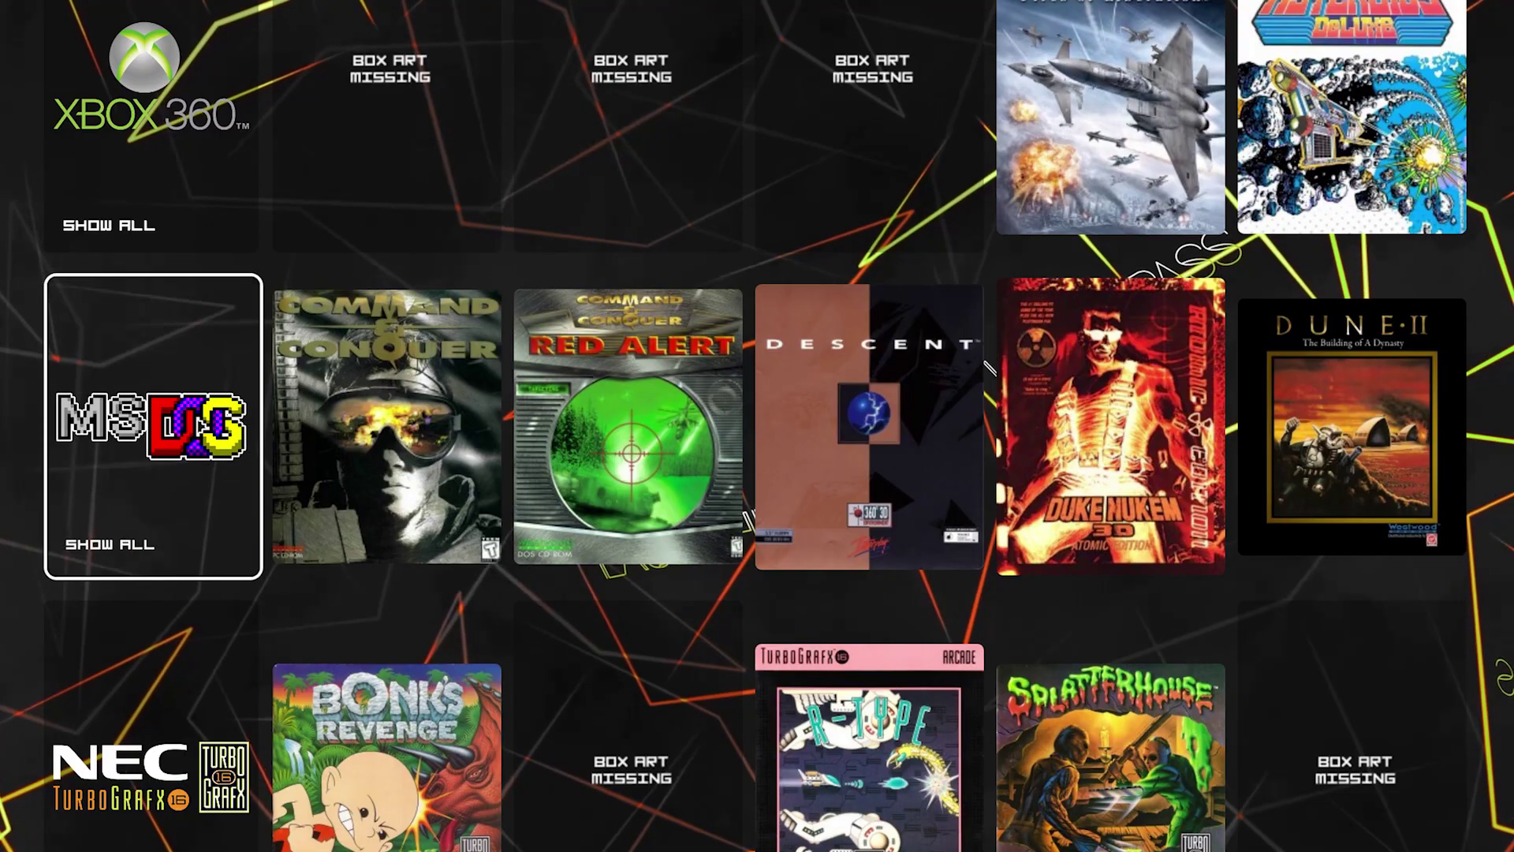
Examine the games and box art in the MS-DOS collection and return to the platform rows.
key("Down")
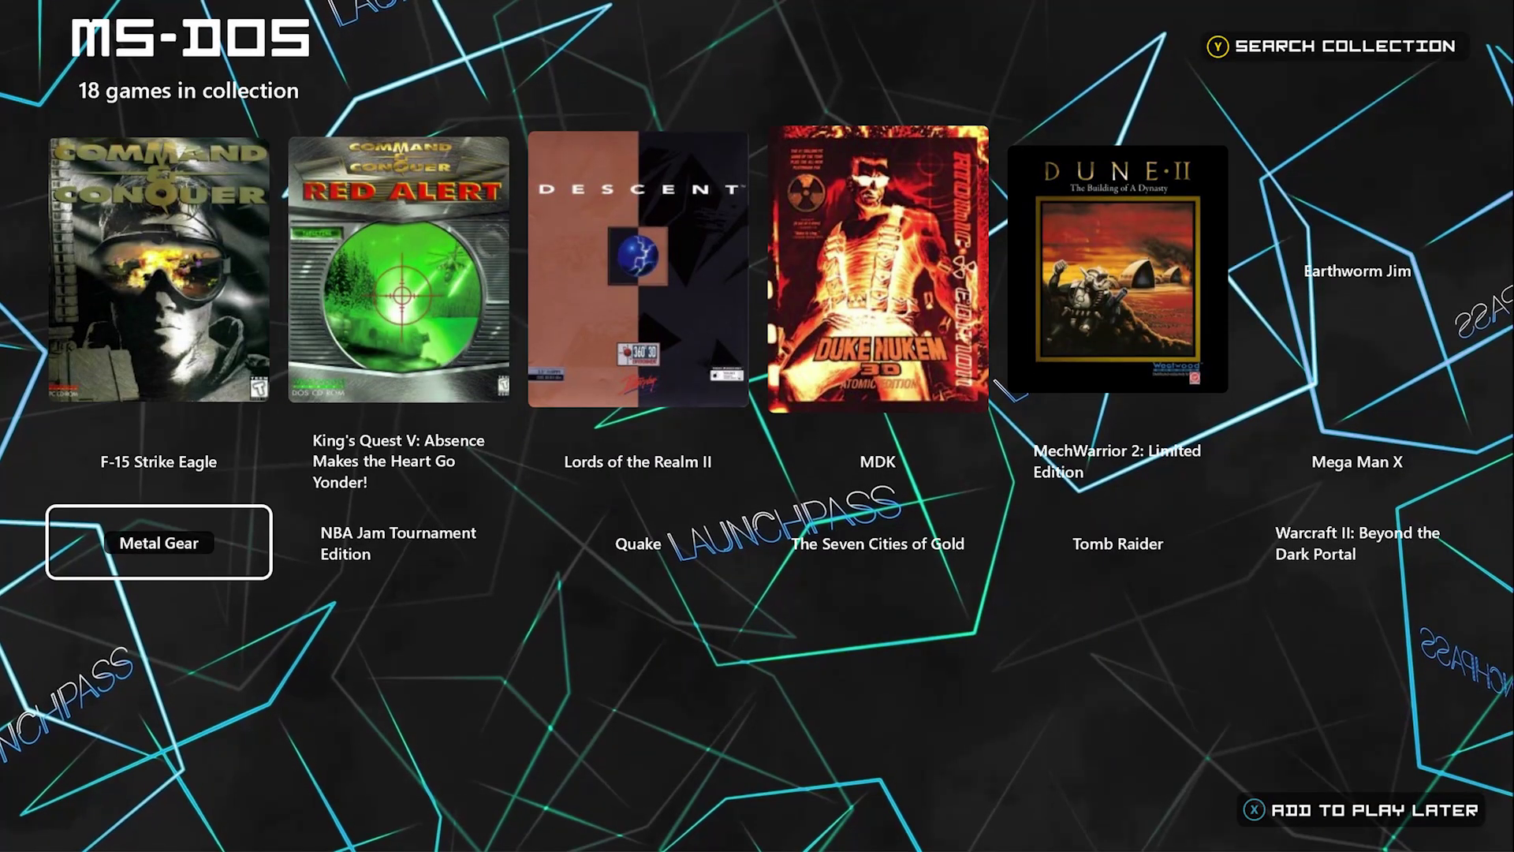
key("Up")
key("Down")
key("Right")
key("Right")
key("Right")
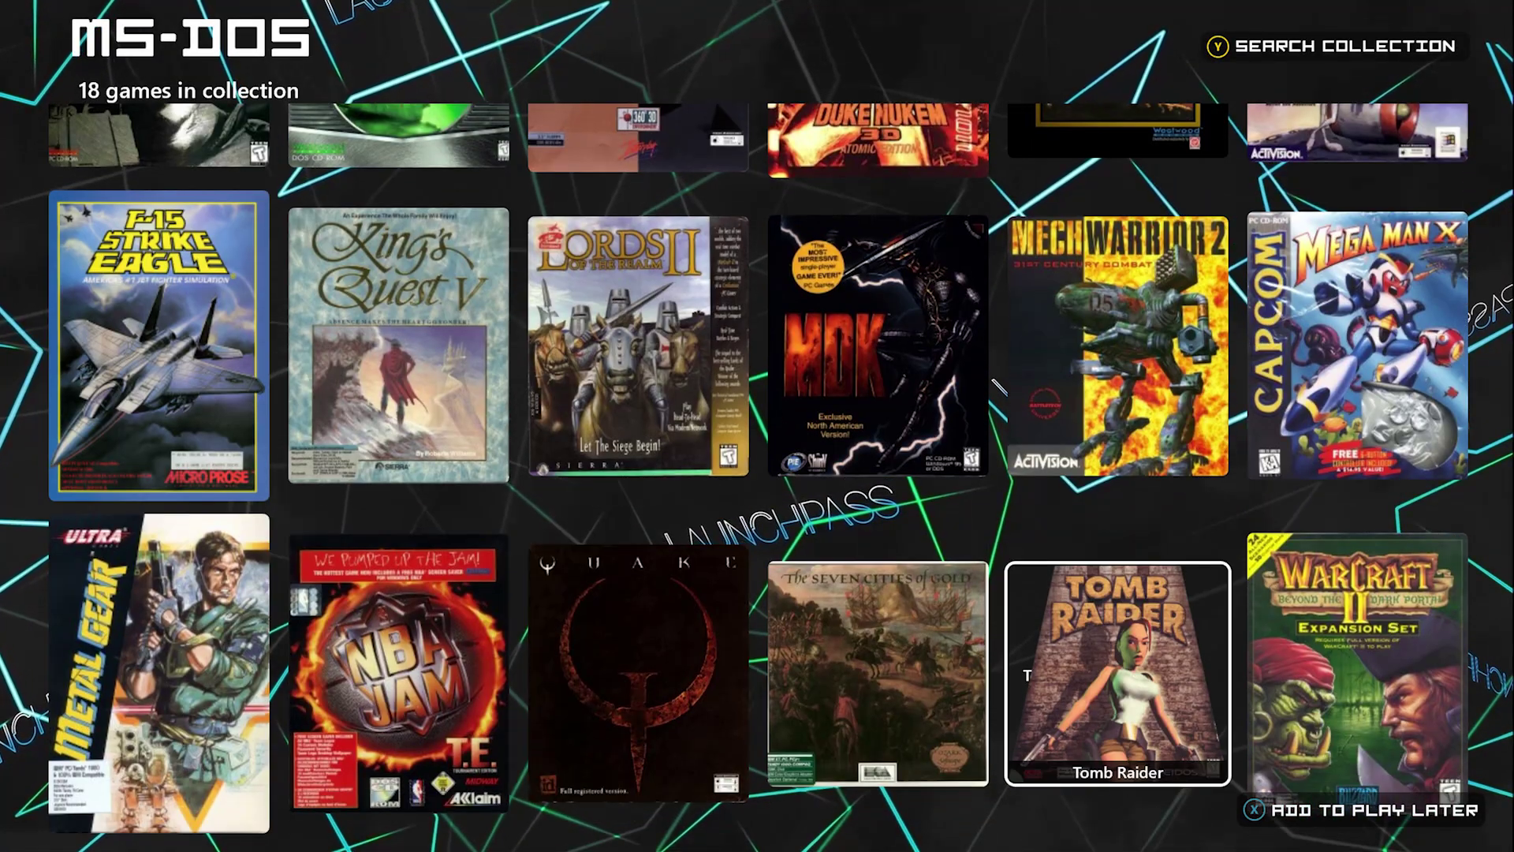
key("Right")
key("Up")
key("Up")
key("Left")
key("Left")
key("Left")
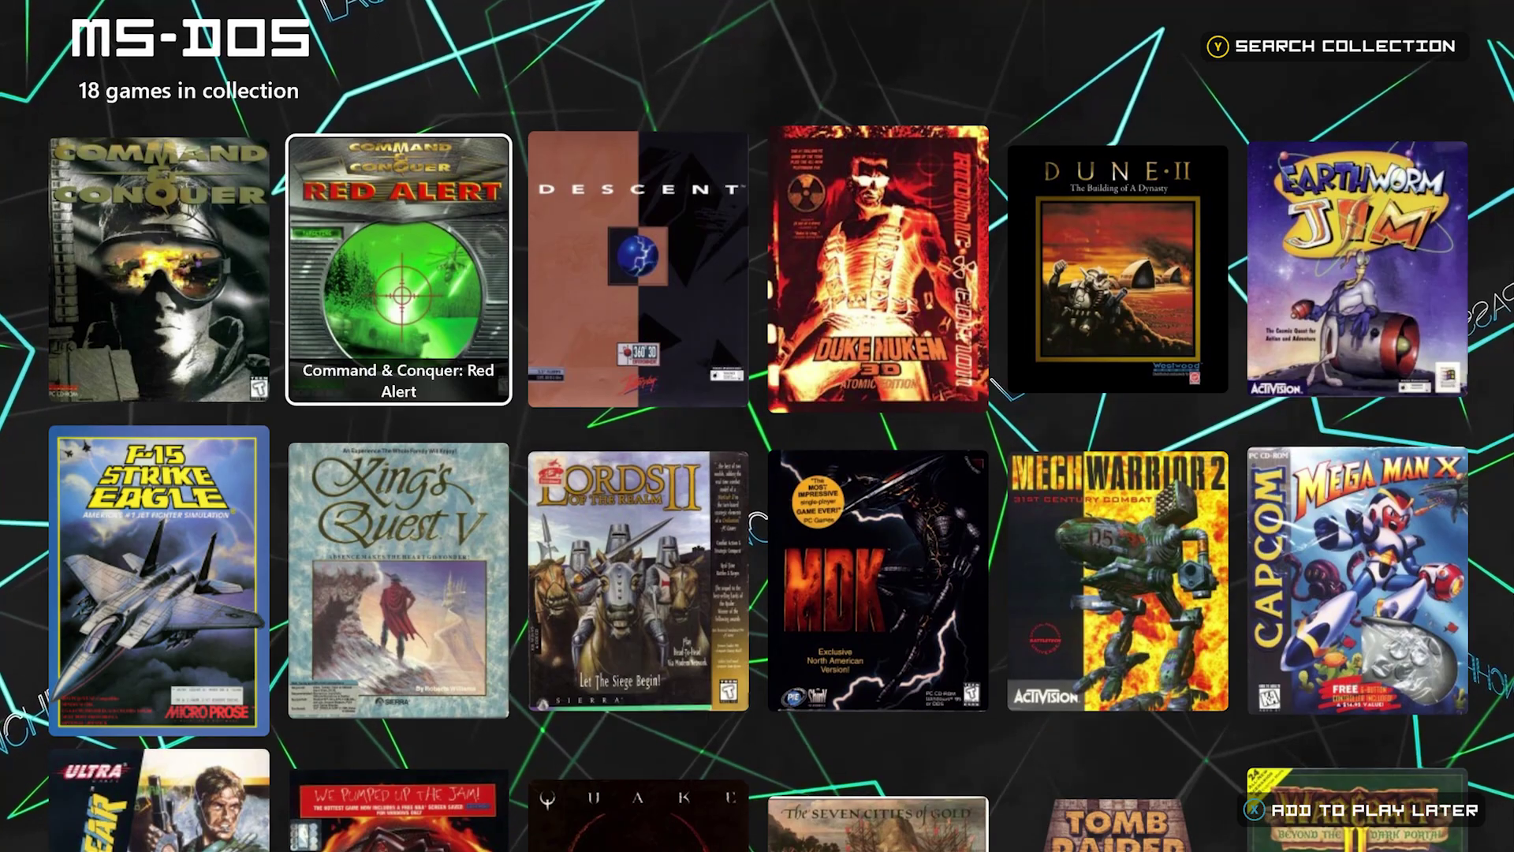
key("Down")
key("Up")
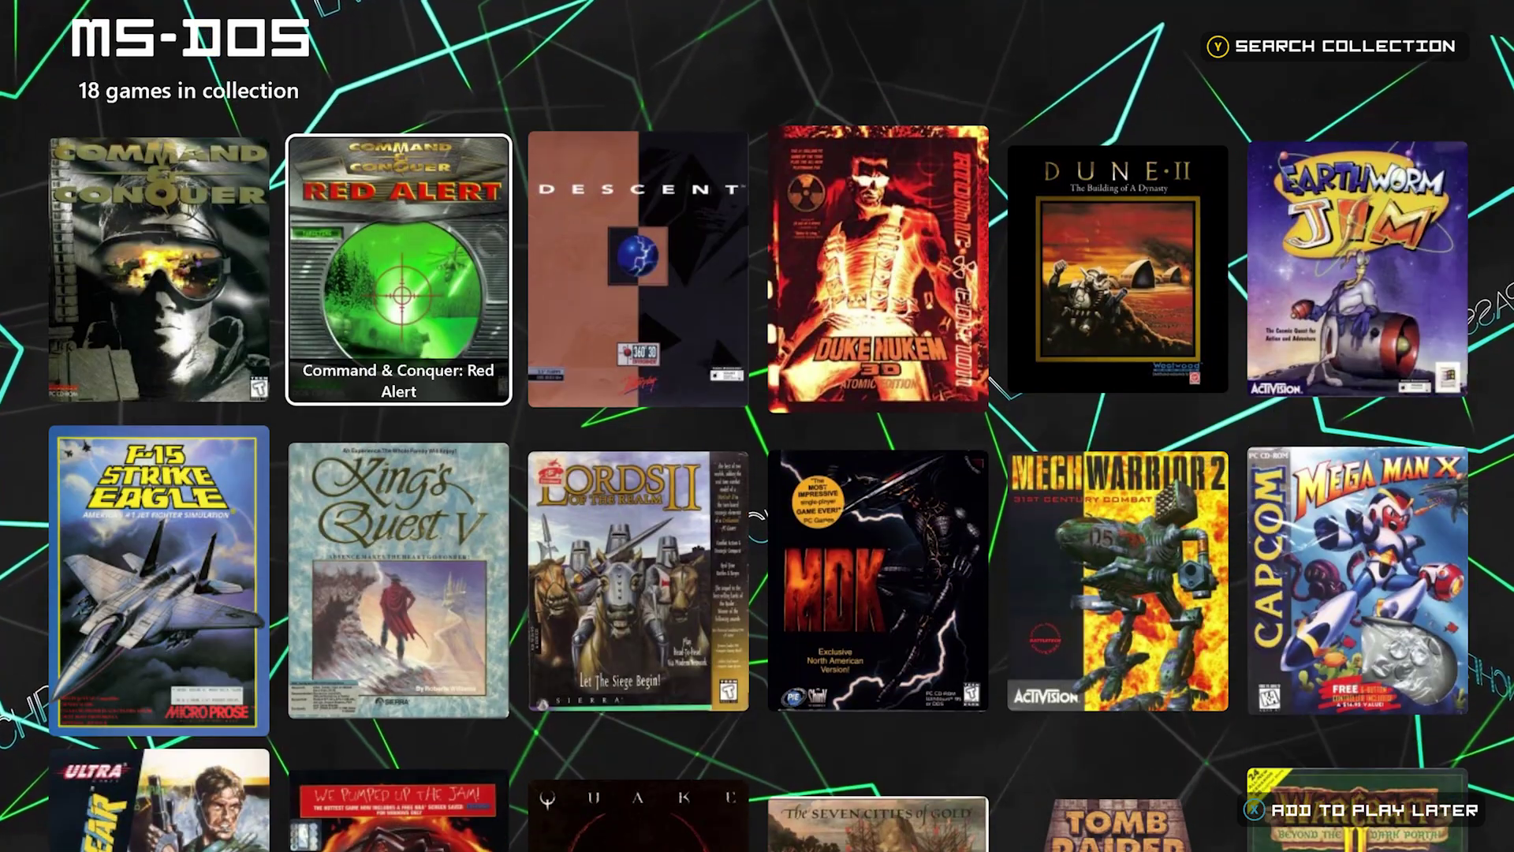
key("Escape")
Show the full Nintendo 64 game collection.
key("Down")
key("Down")
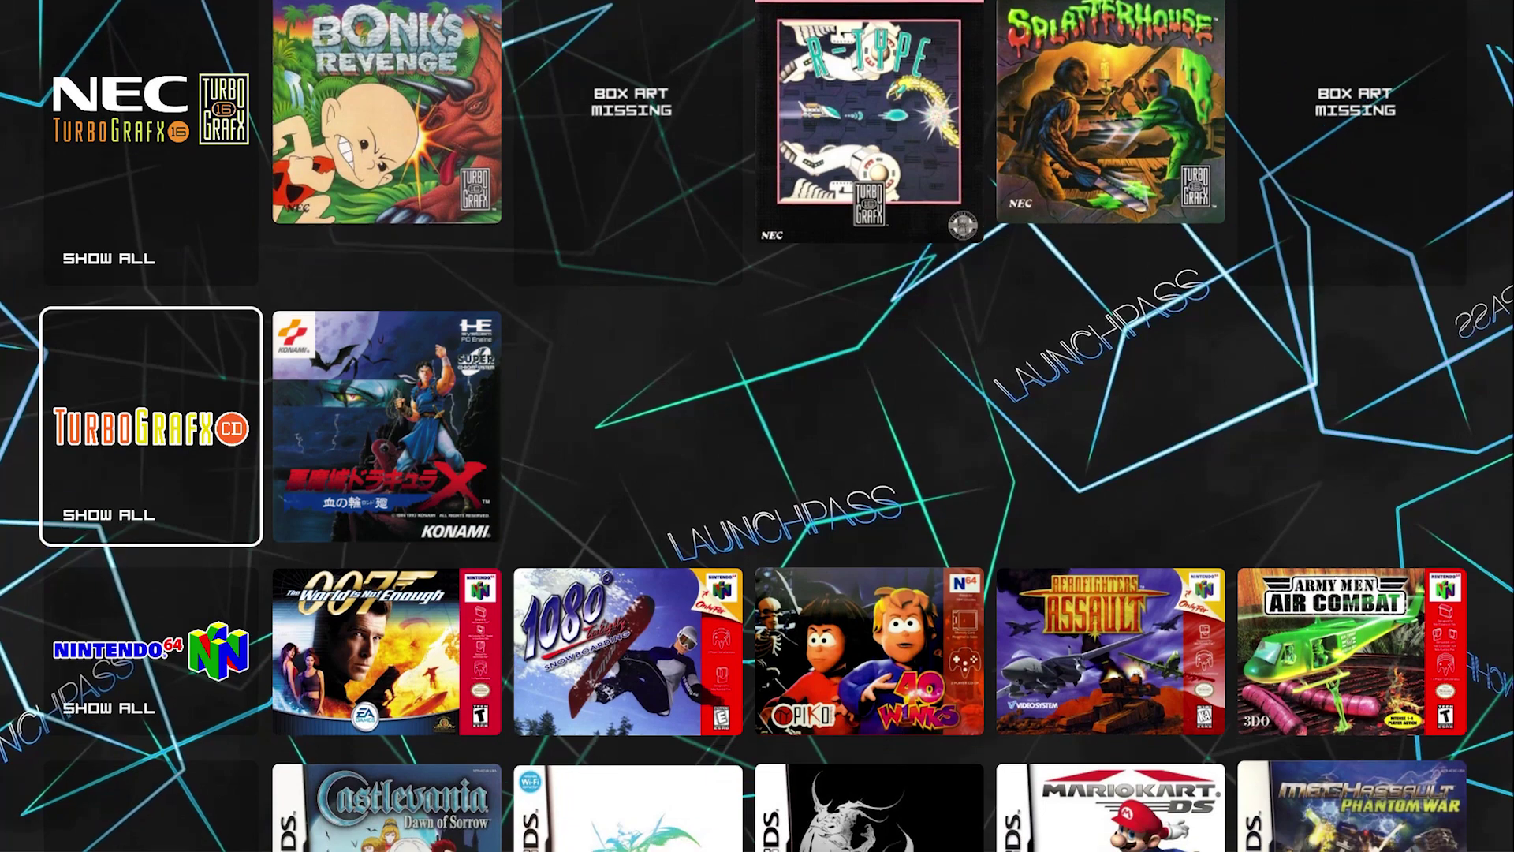
key("Down")
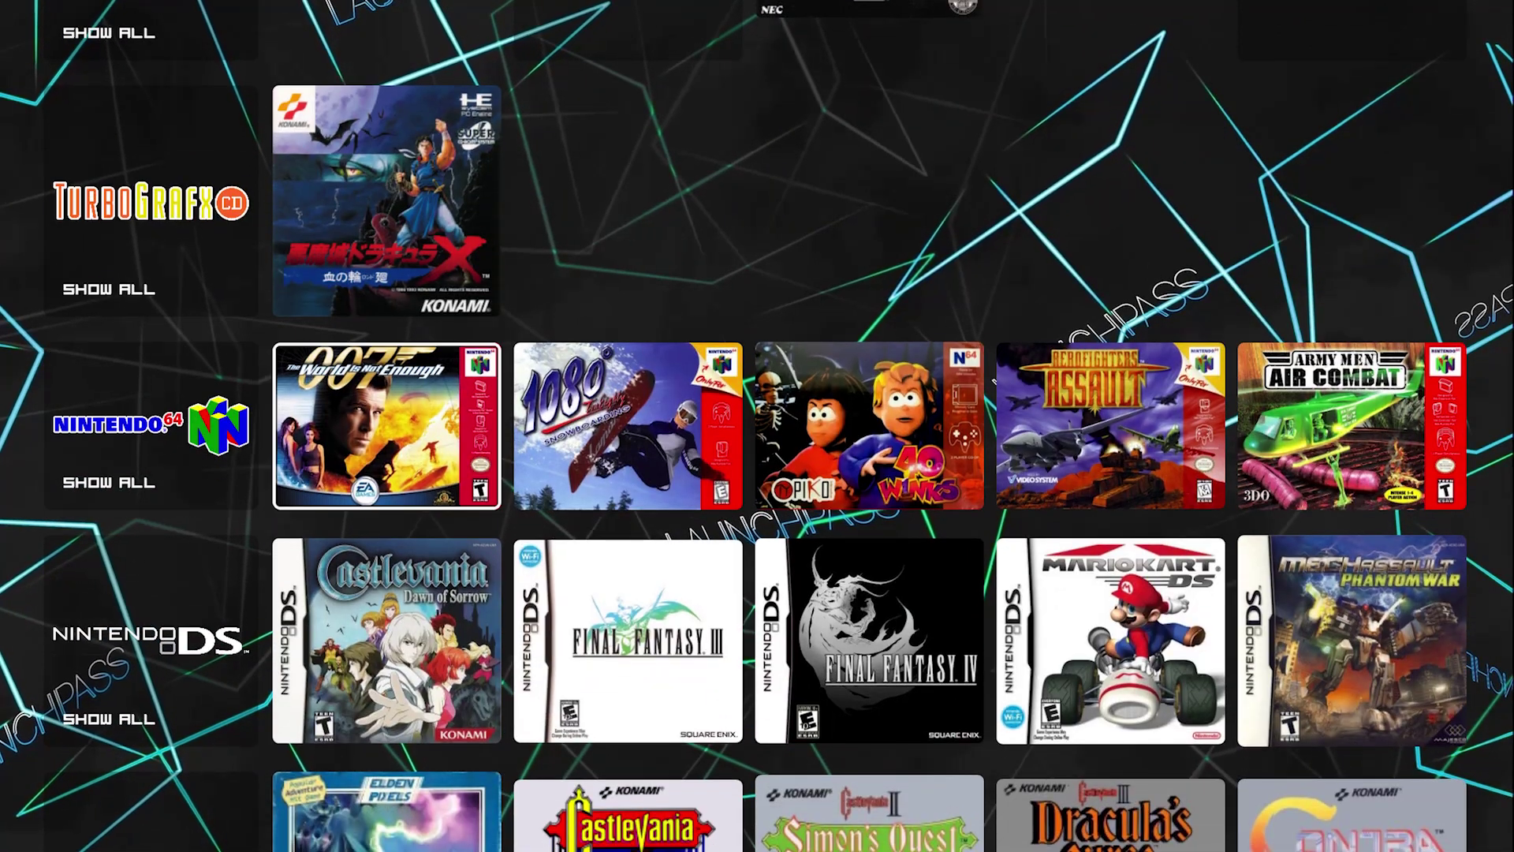
key("Return")
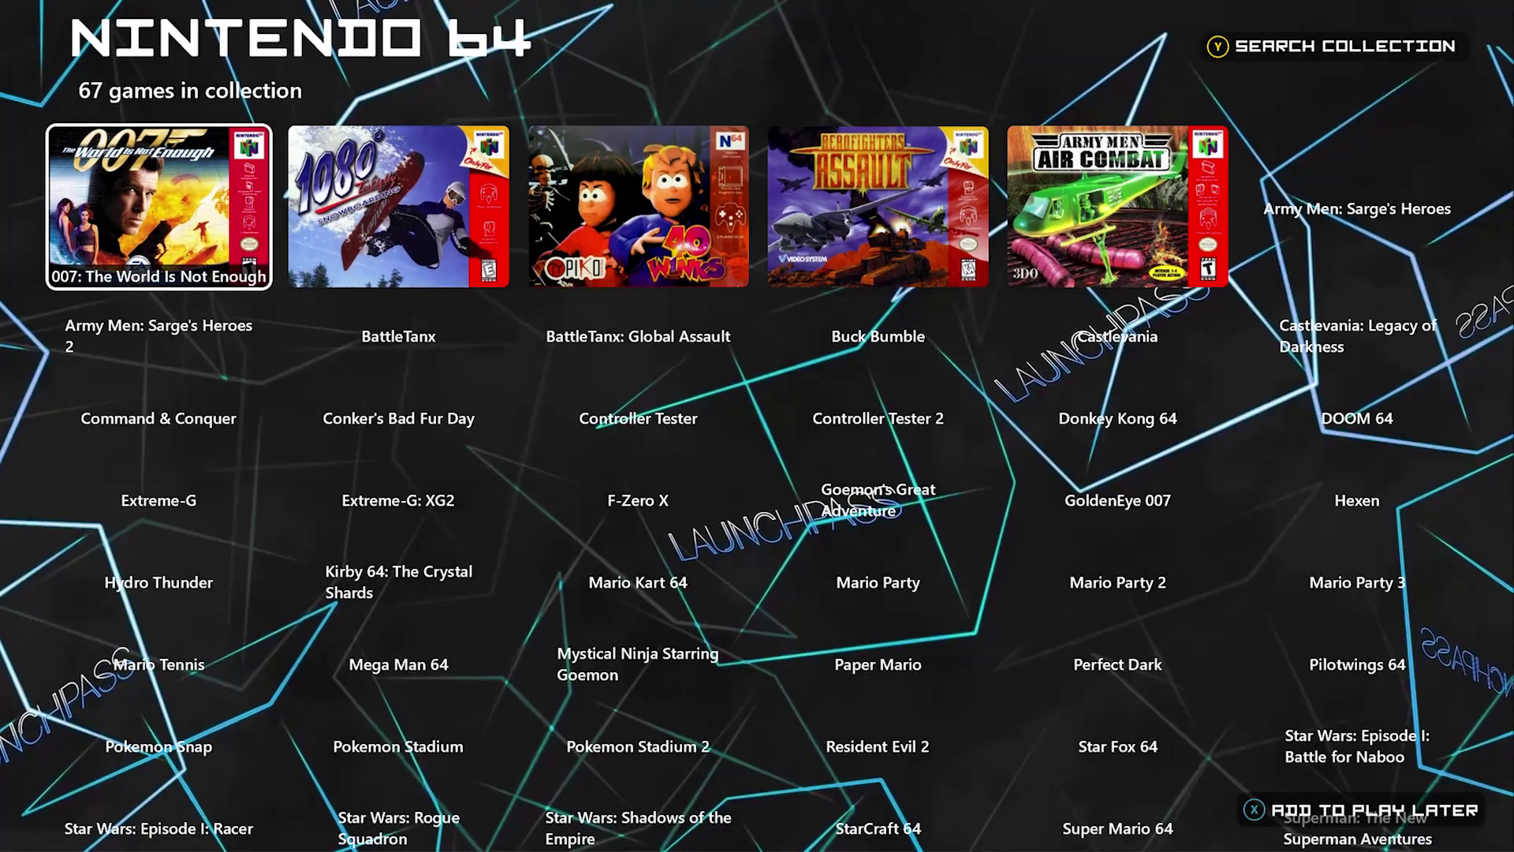
Look through the list of games in the Nintendo 64 collection.
key("Right")
key("Right")
key("Down")
key("Down")
key("Down")
key("Down")
key("Down")
key("Down")
key("Down")
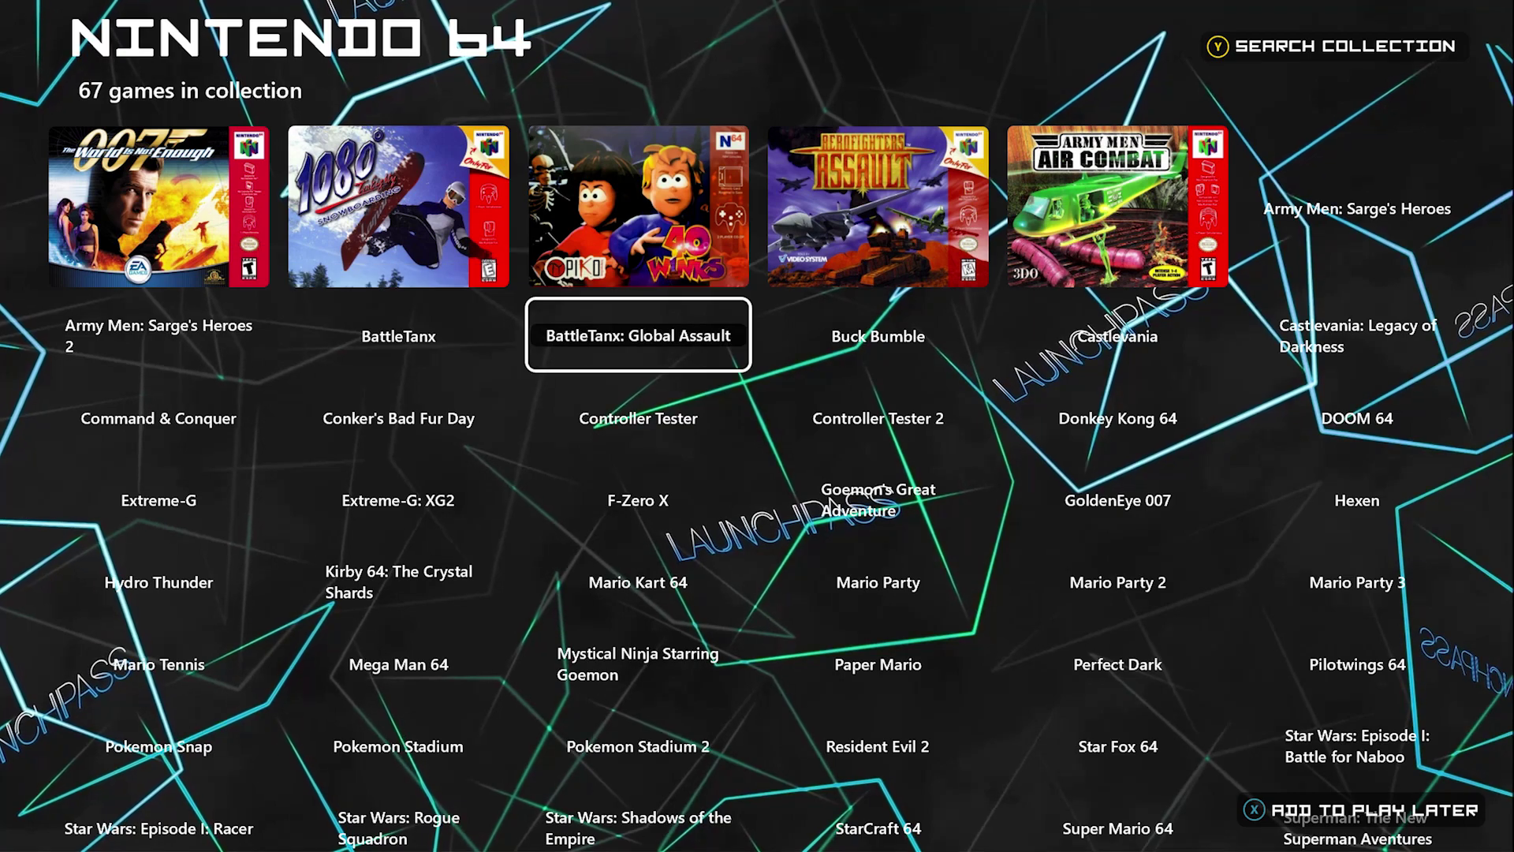
key("Down")
key("Up")
key("Up")
key("Up")
key("Up")
key("Up")
key("Up")
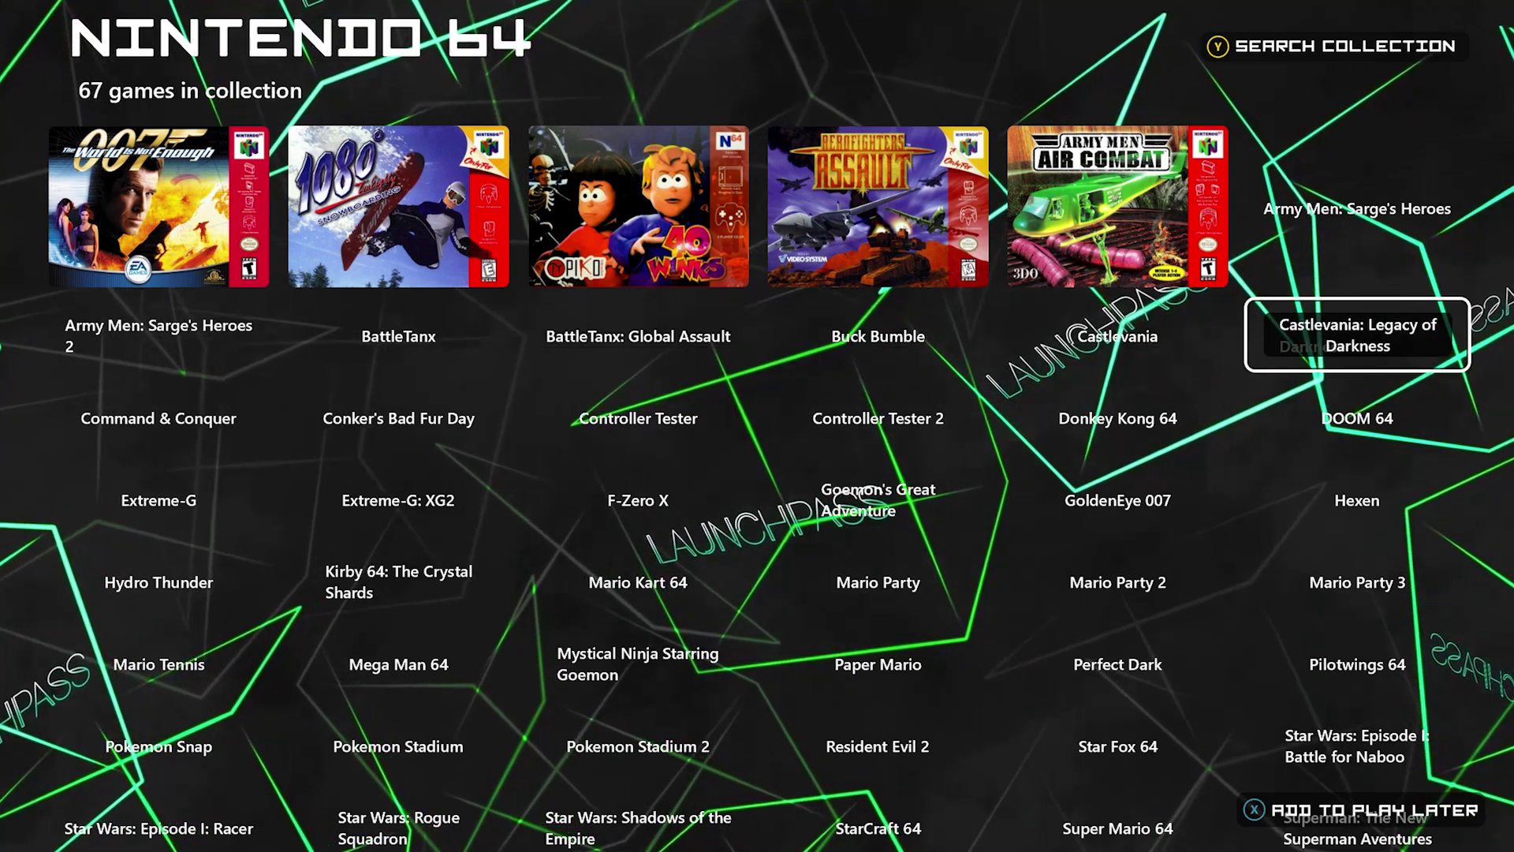
Return to the platform rows and look through the remaining platforms, past Game Boy Advance, Game Boy Color and Nintendo GameCube.
key("Down")
key("Down")
key("Down")
key("Down")
key("Down")
key("Down")
key("Down")
key("Down")
key("Down")
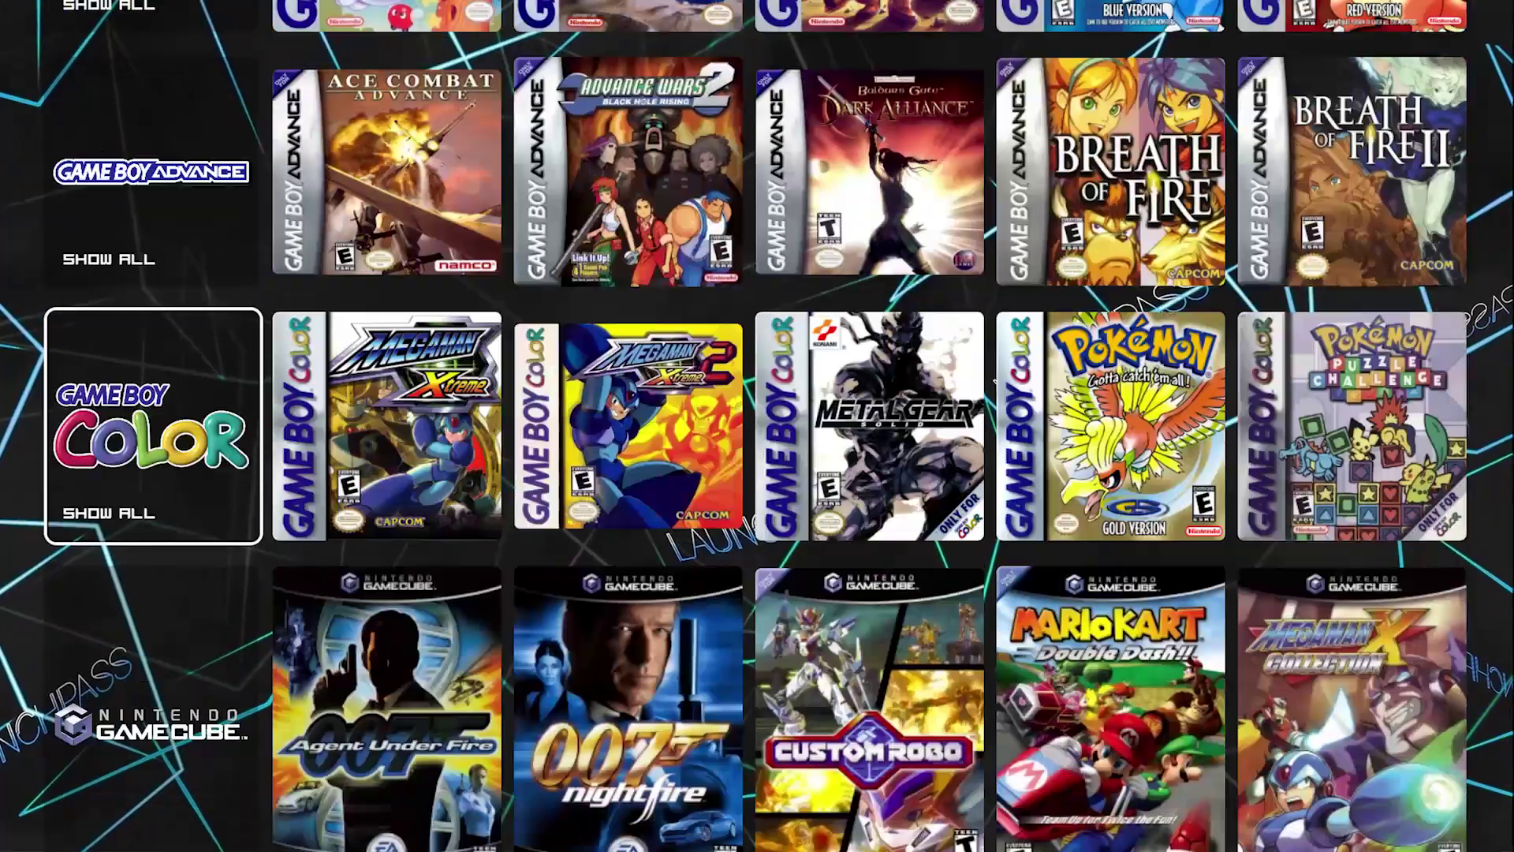
key("Down")
key("Down")
key("Down")
key("Down")
key("Down")
key("Down")
key("Down")
key("Down")
key("Down")
key("Down")
key("Down")
key("Down")
Show the details of 007: Nightfire from the Nintendo GameCube collection.
key("Up")
key("Up")
key("Return")
key("Right")
key("Return")
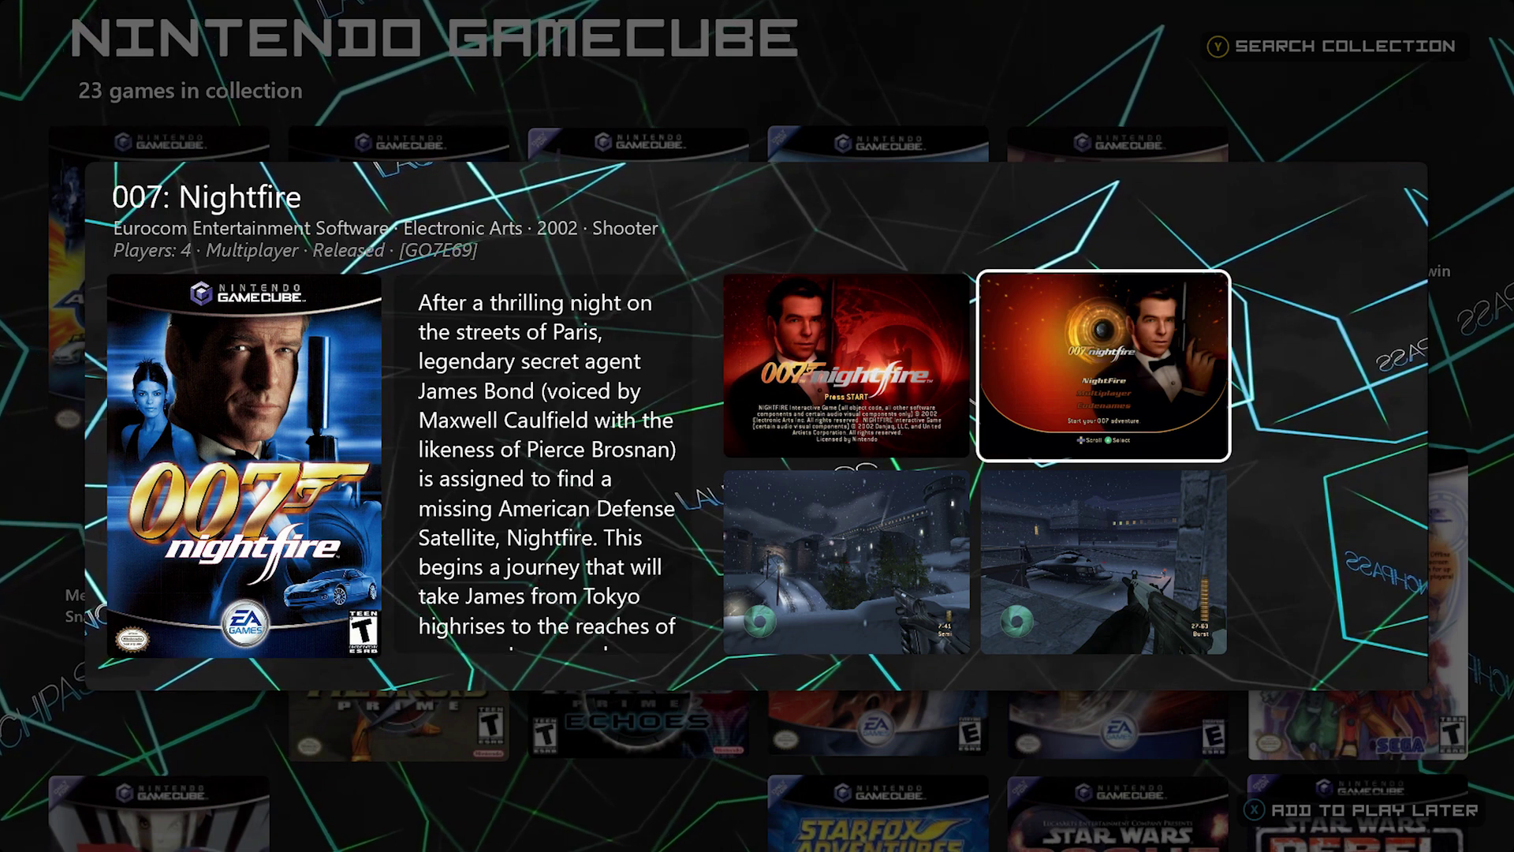
Read the full description of 007: Nightfire and enlarge its gameplay screenshot of the helicopter.
key("Left")
key("Left")
key("Up")
key("Down")
key("Down")
key("Return")
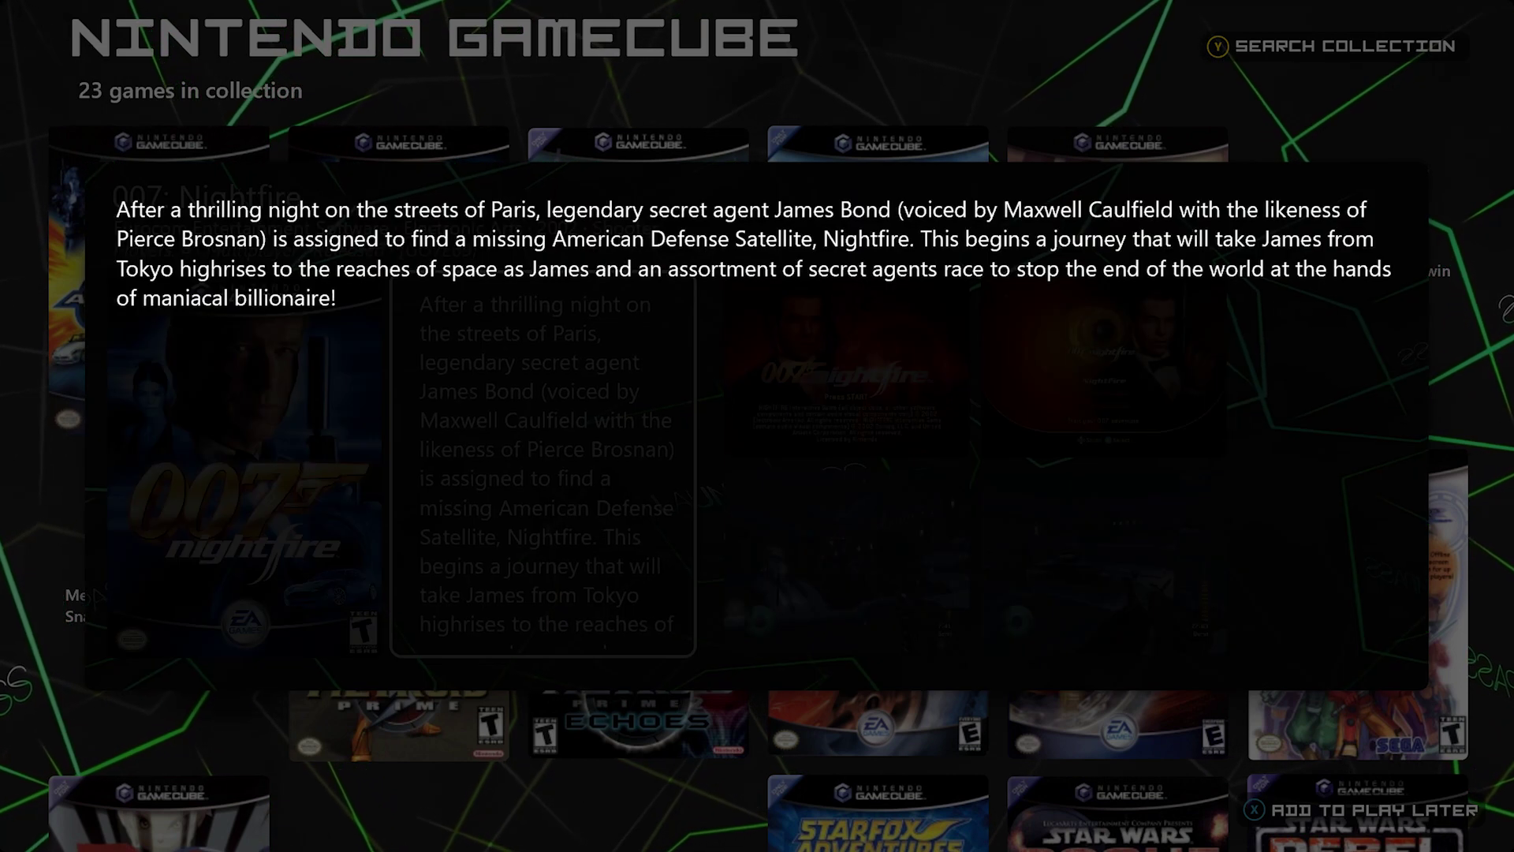
key("Escape")
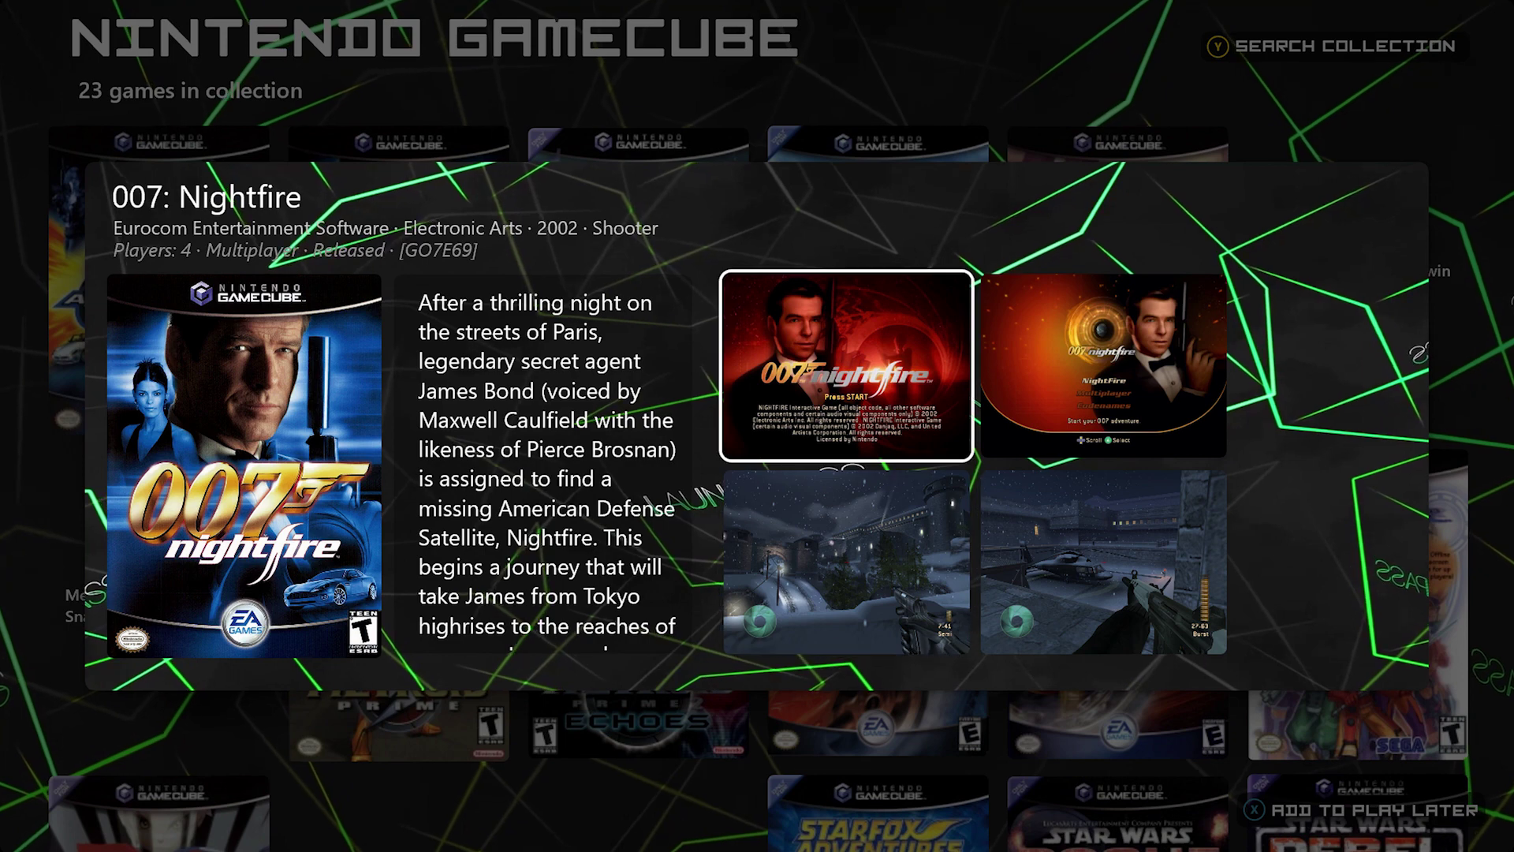
key("Down")
key("Return")
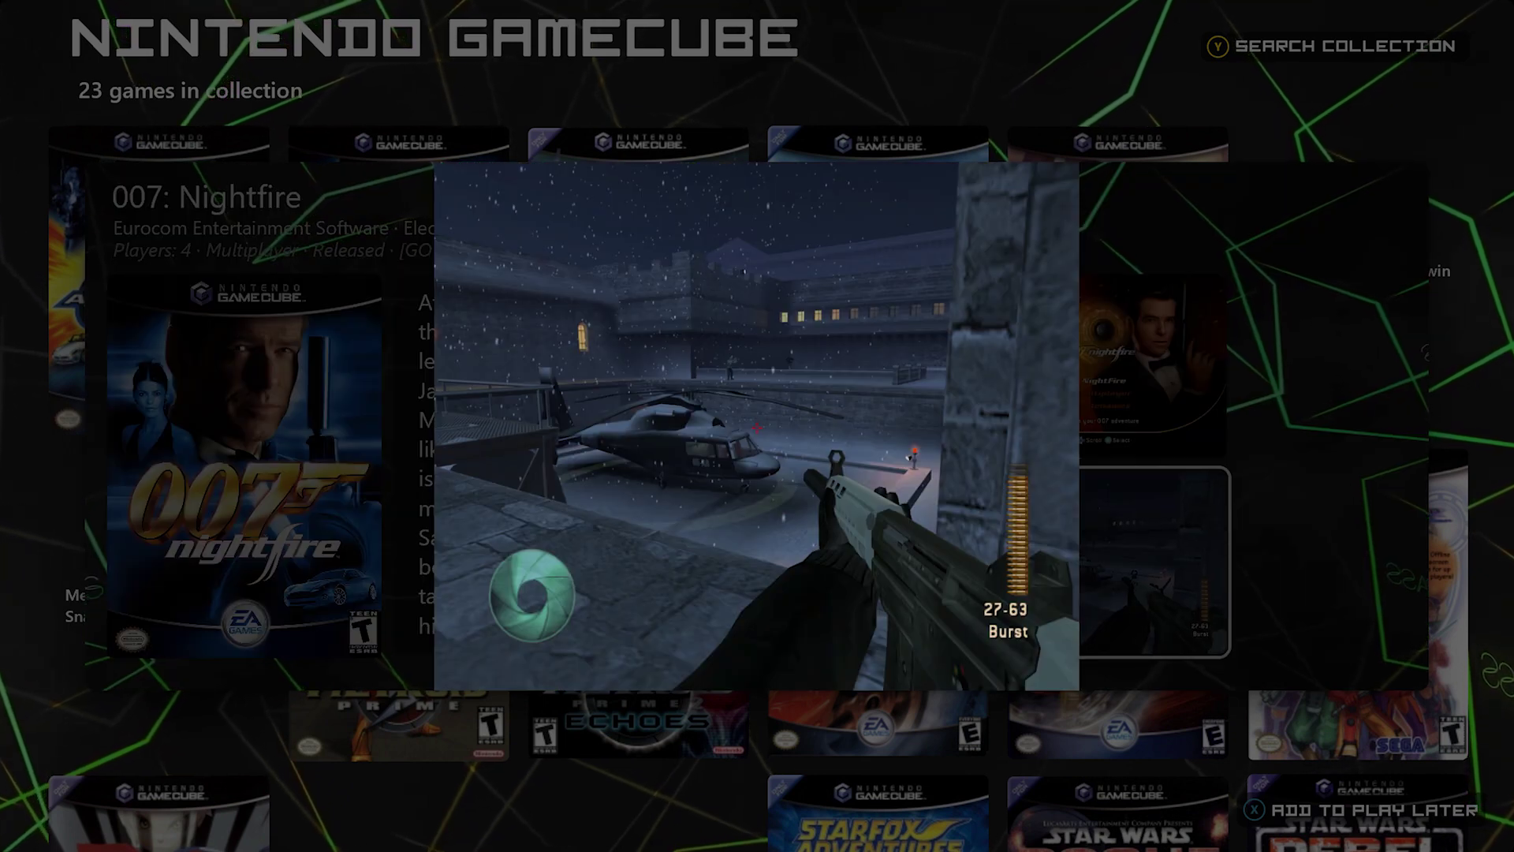
Close the 007: Nightfire details and launch the Nintendo 64 game 007: The World Is Not Enough.
key("Escape")
key("Escape")
key("Left")
key("Return")
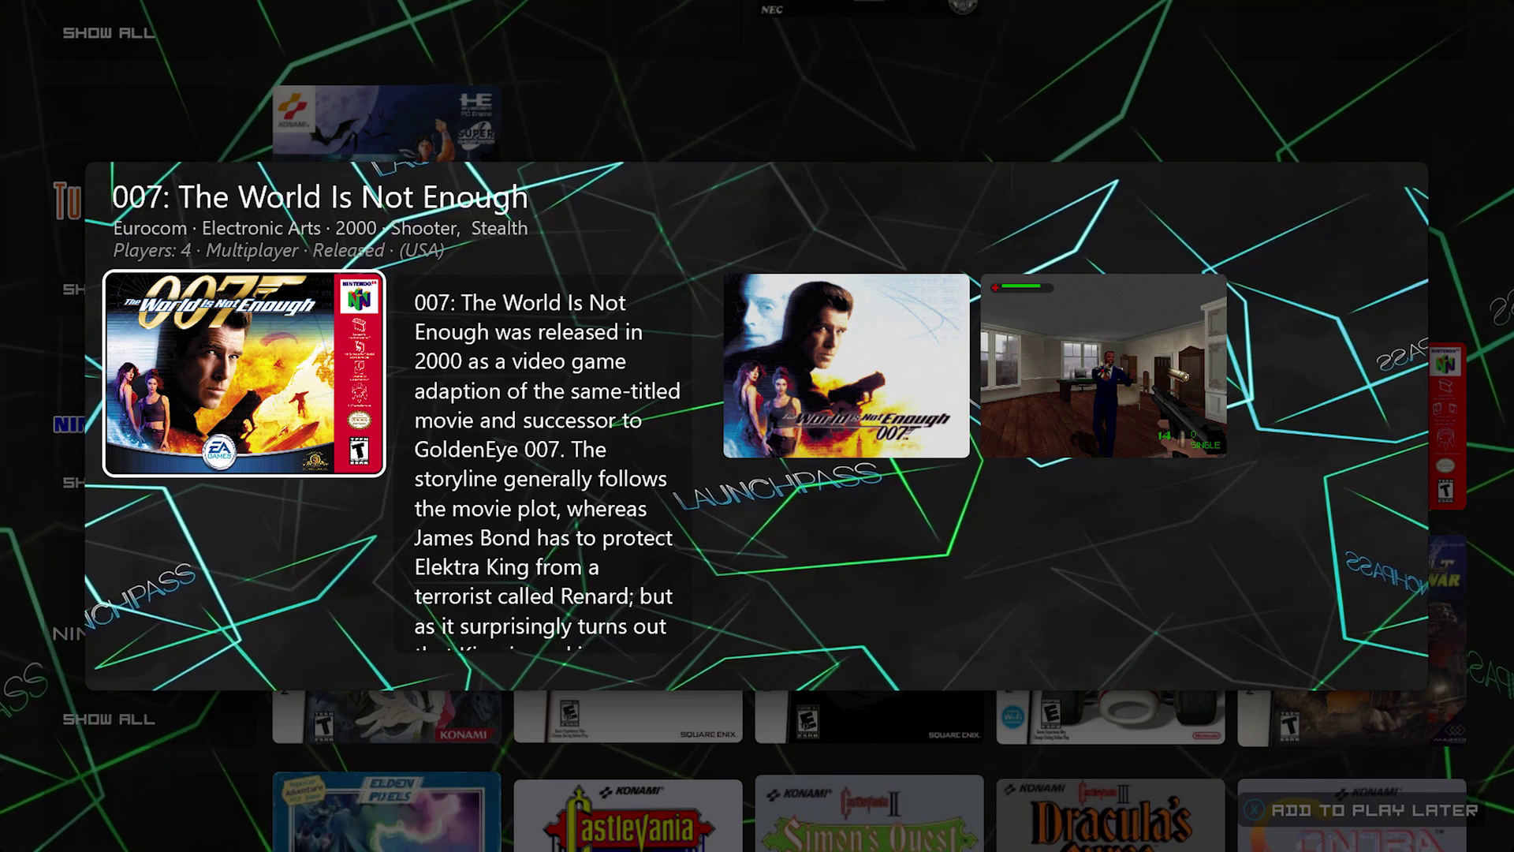
key("Return")
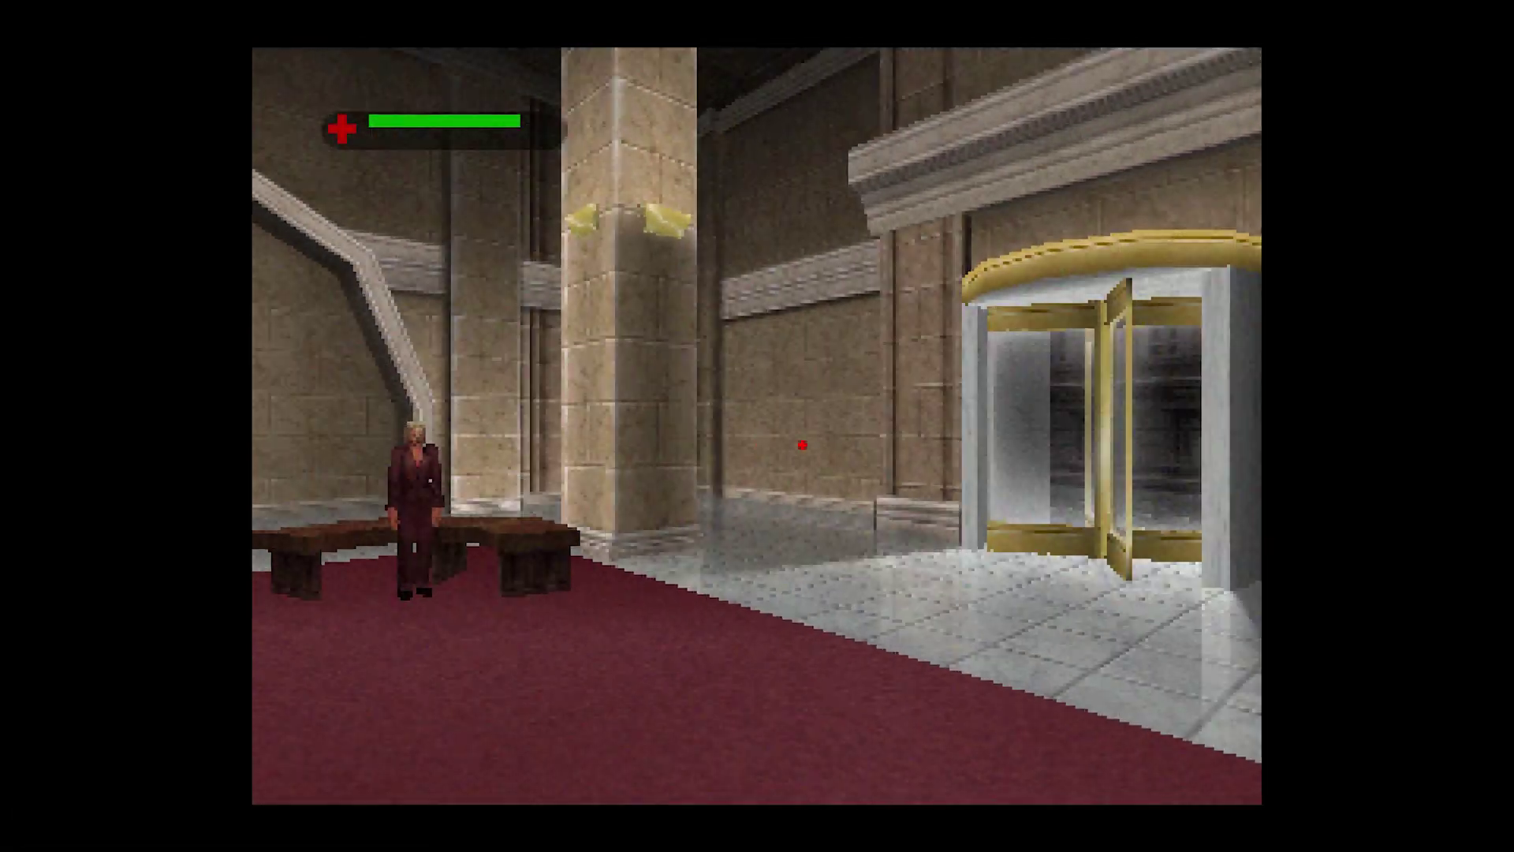
Walk through the bank lobby into the red-carpeted side hallway and back out to test the gameplay.
key("Left")
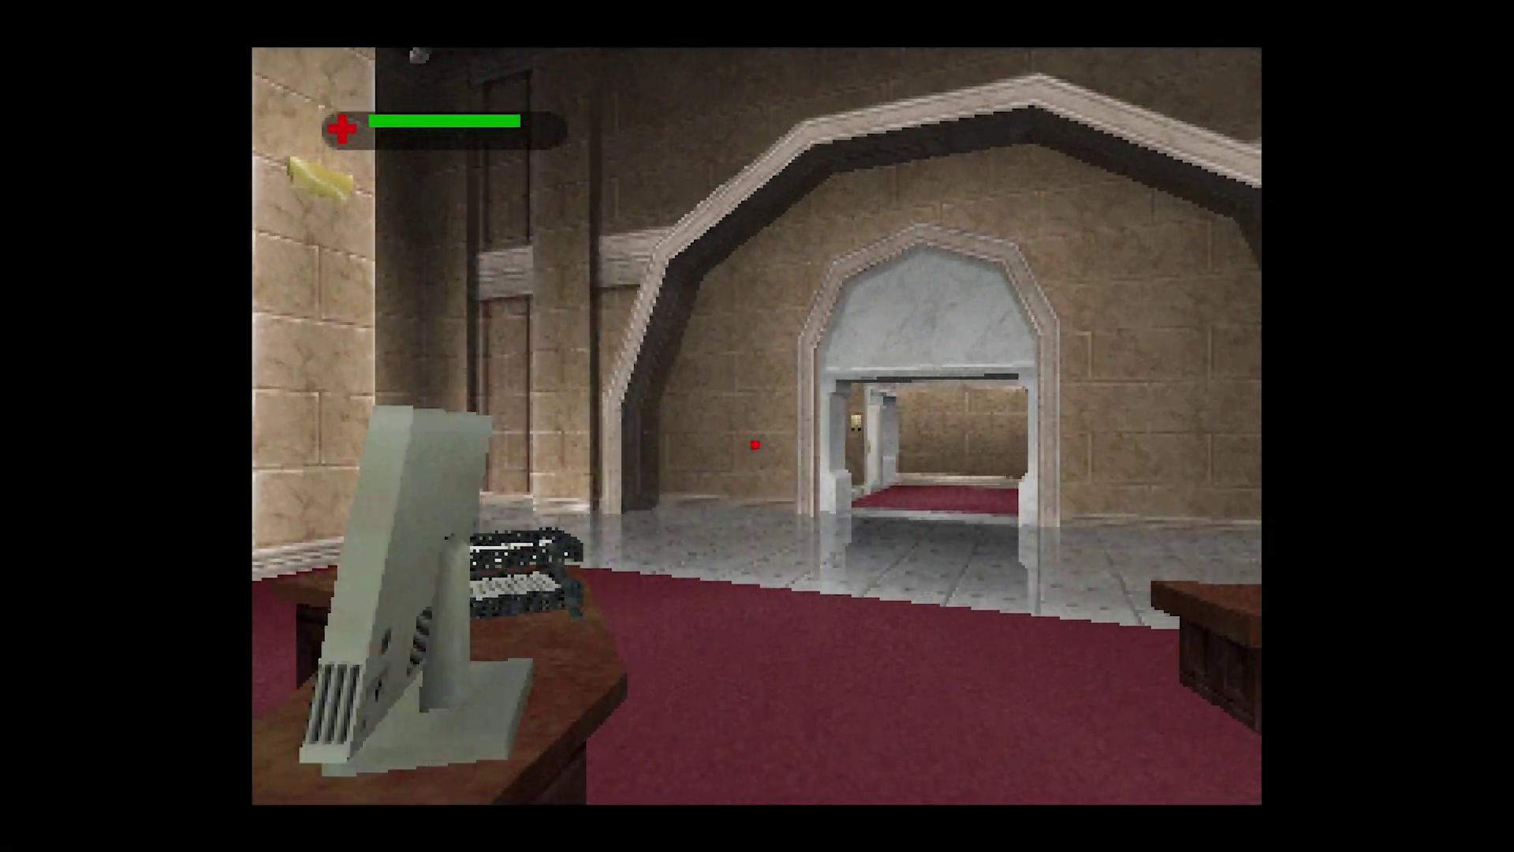
key("Up")
key("Up")
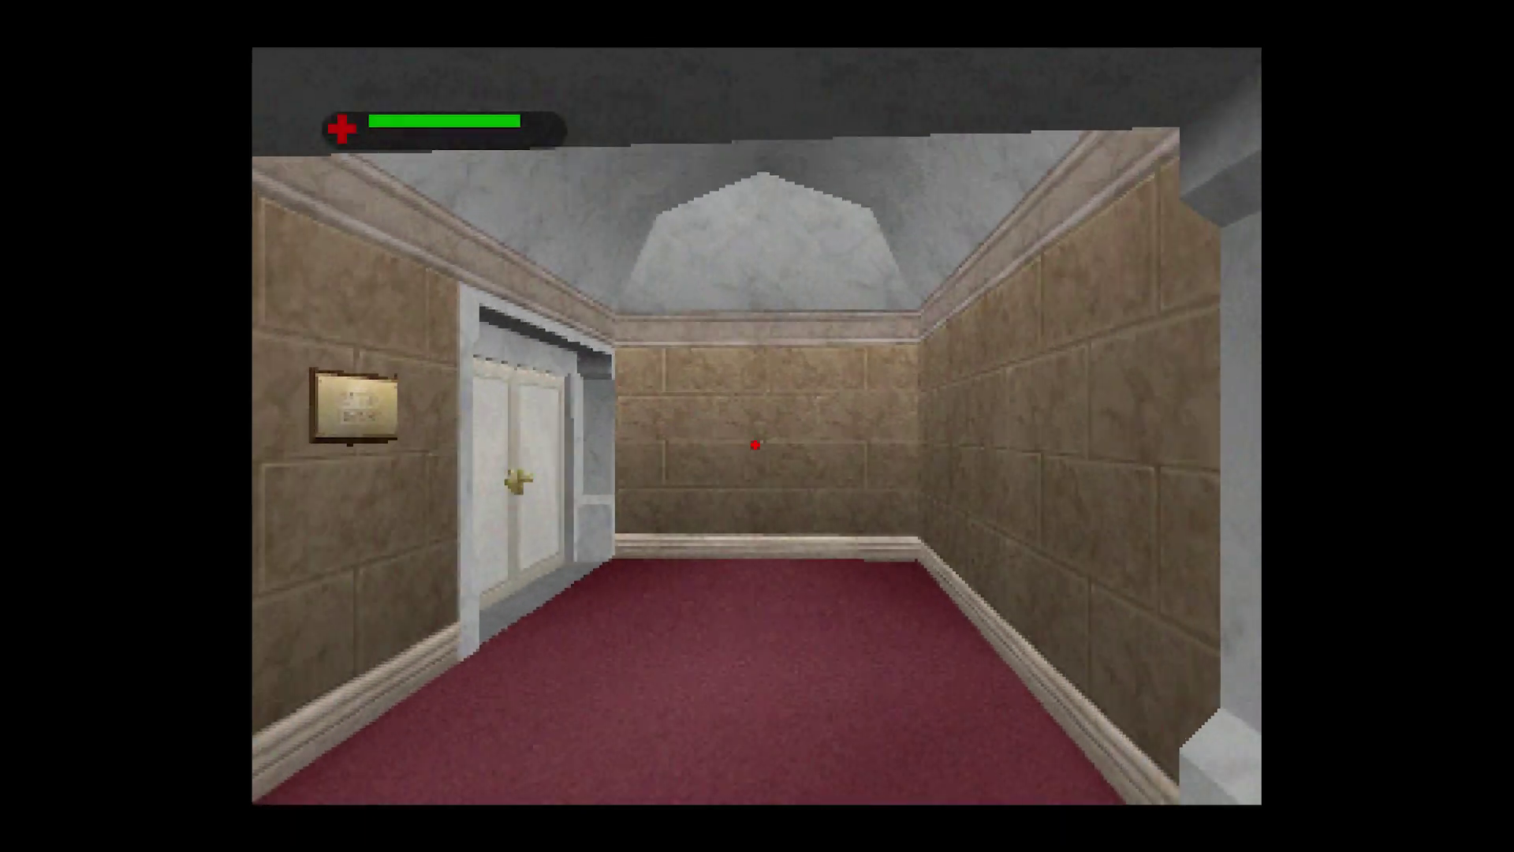
key("Right")
key("Left")
key("Up")
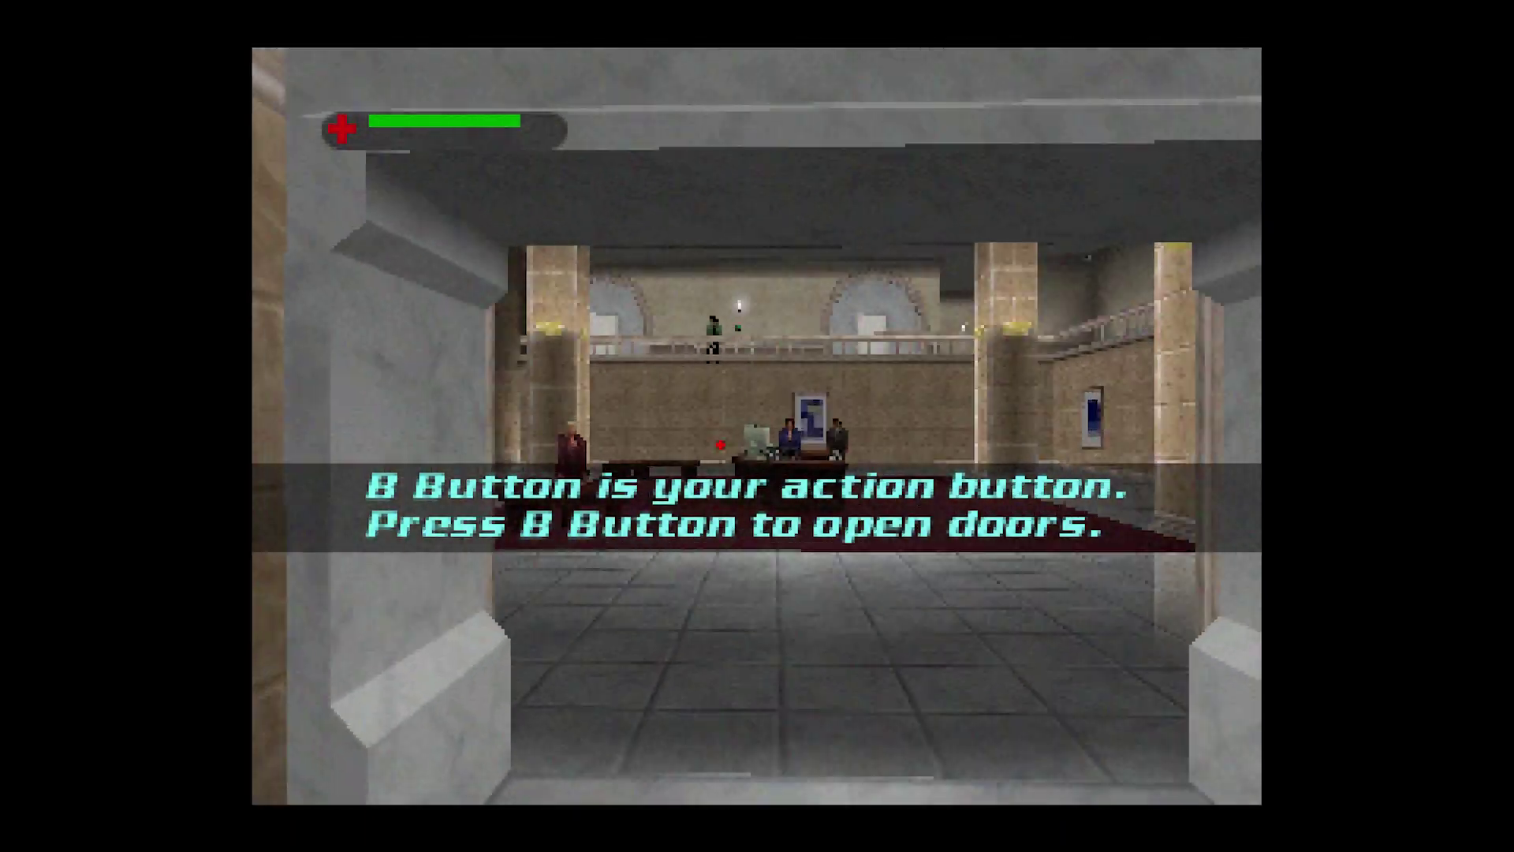
key("Left")
key("Right")
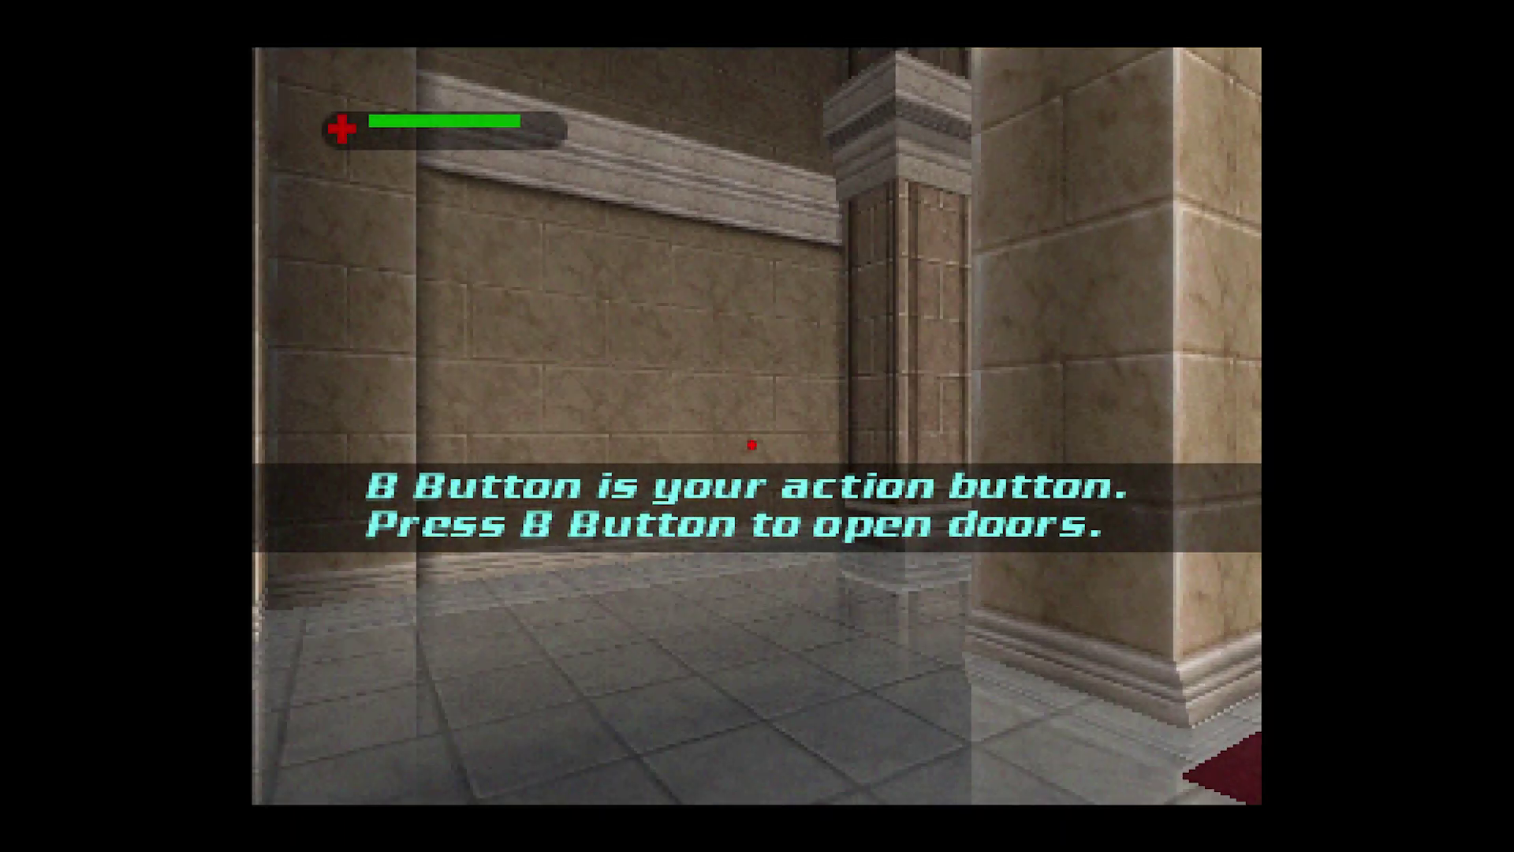
Leave the running game and quit RetroArch to return to LaunchPass.
key("F1")
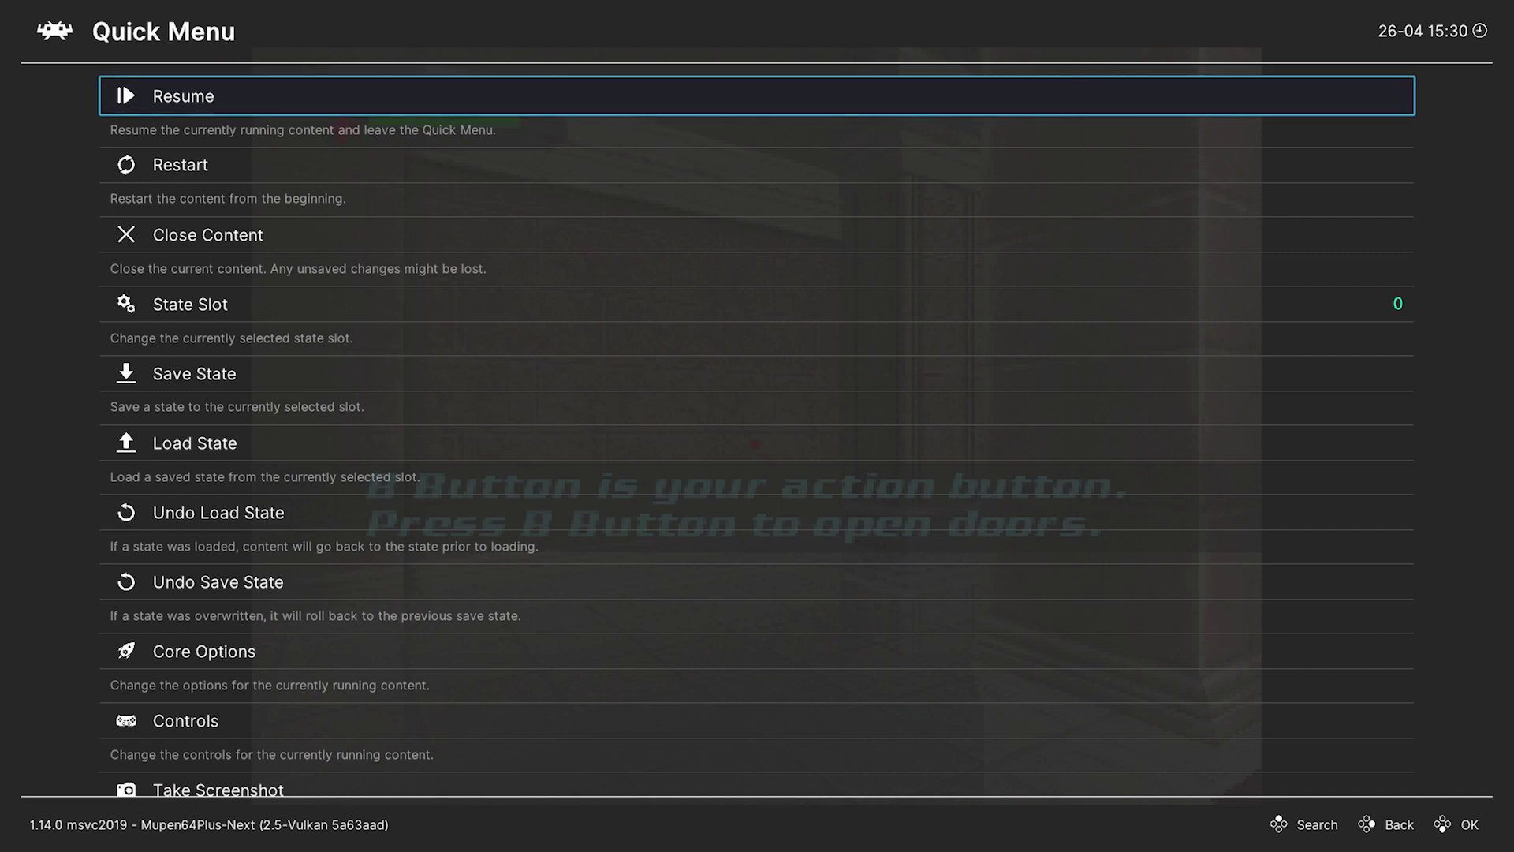
key("BackSpace")
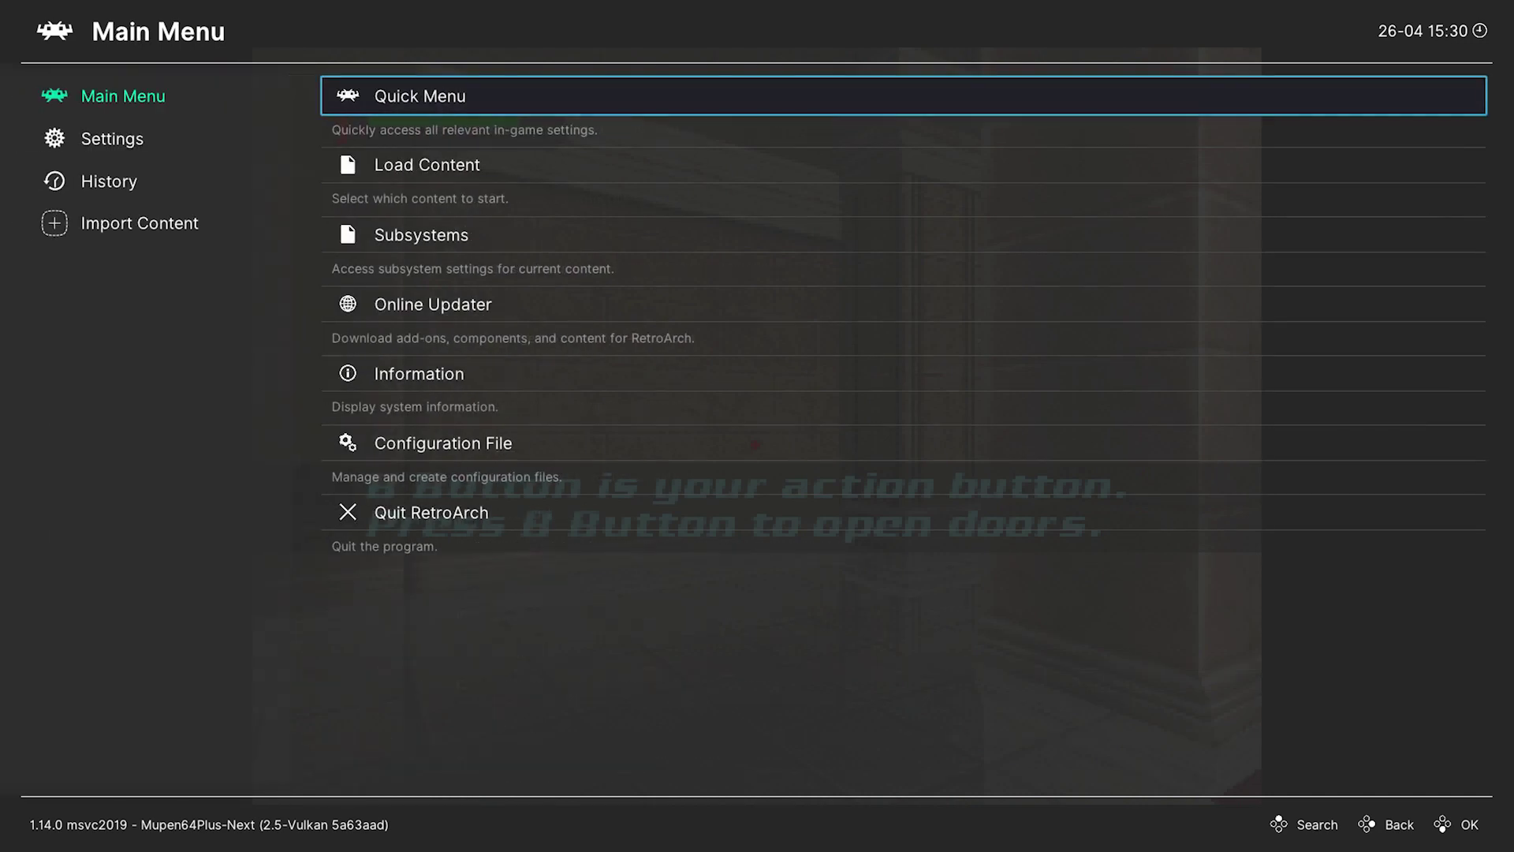
key("Up")
key("Return")
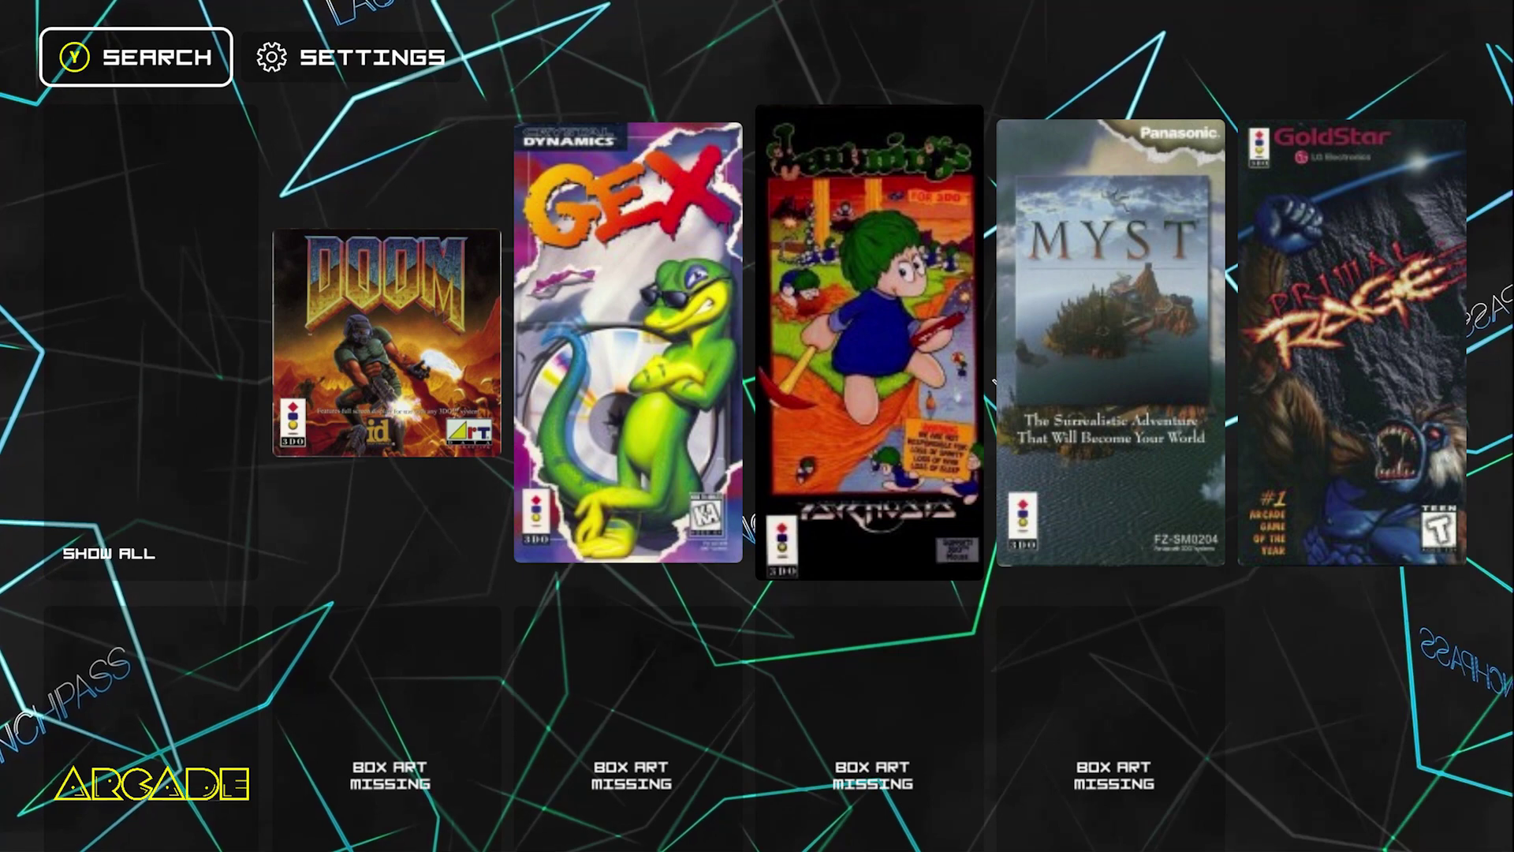
Launch Super Street Fighter II Turbo from the full 3DO Interactive Multiplayer collection and try the Ryu versus Ken fight.
key("Down")
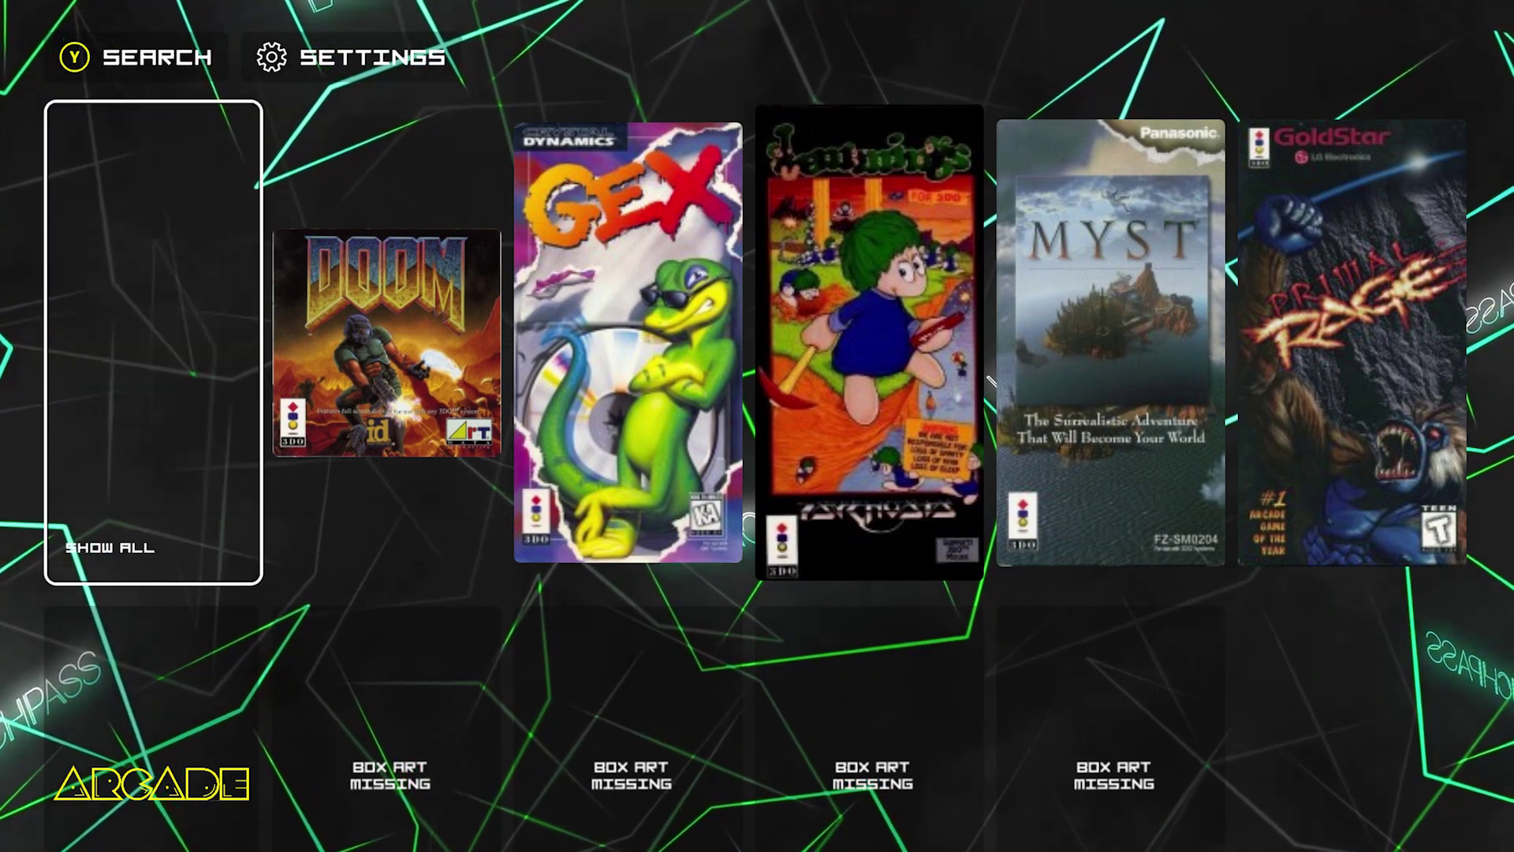
key("Return")
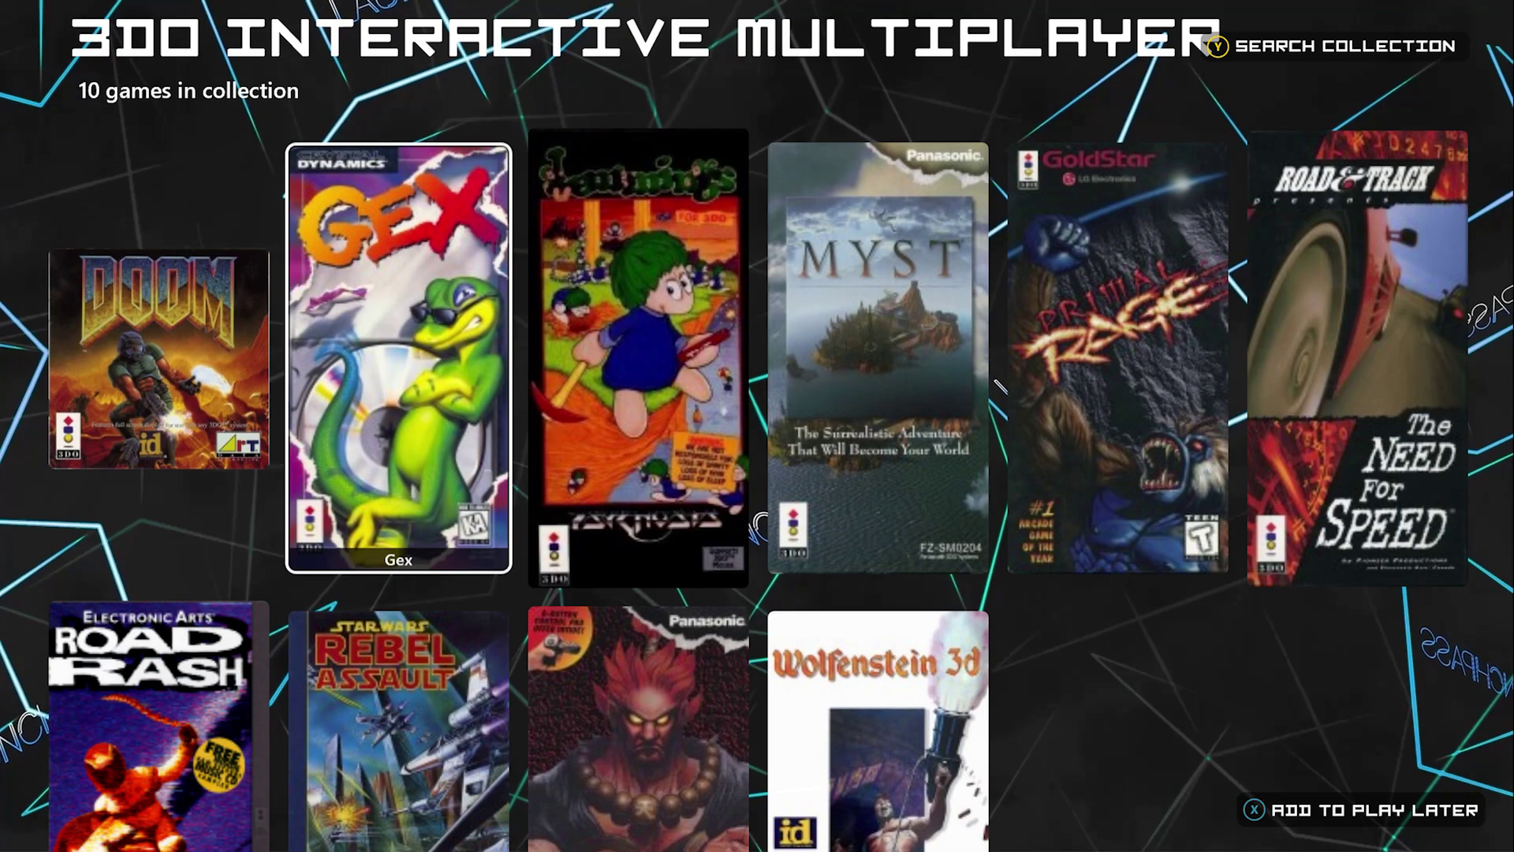
key("Right")
key("Down")
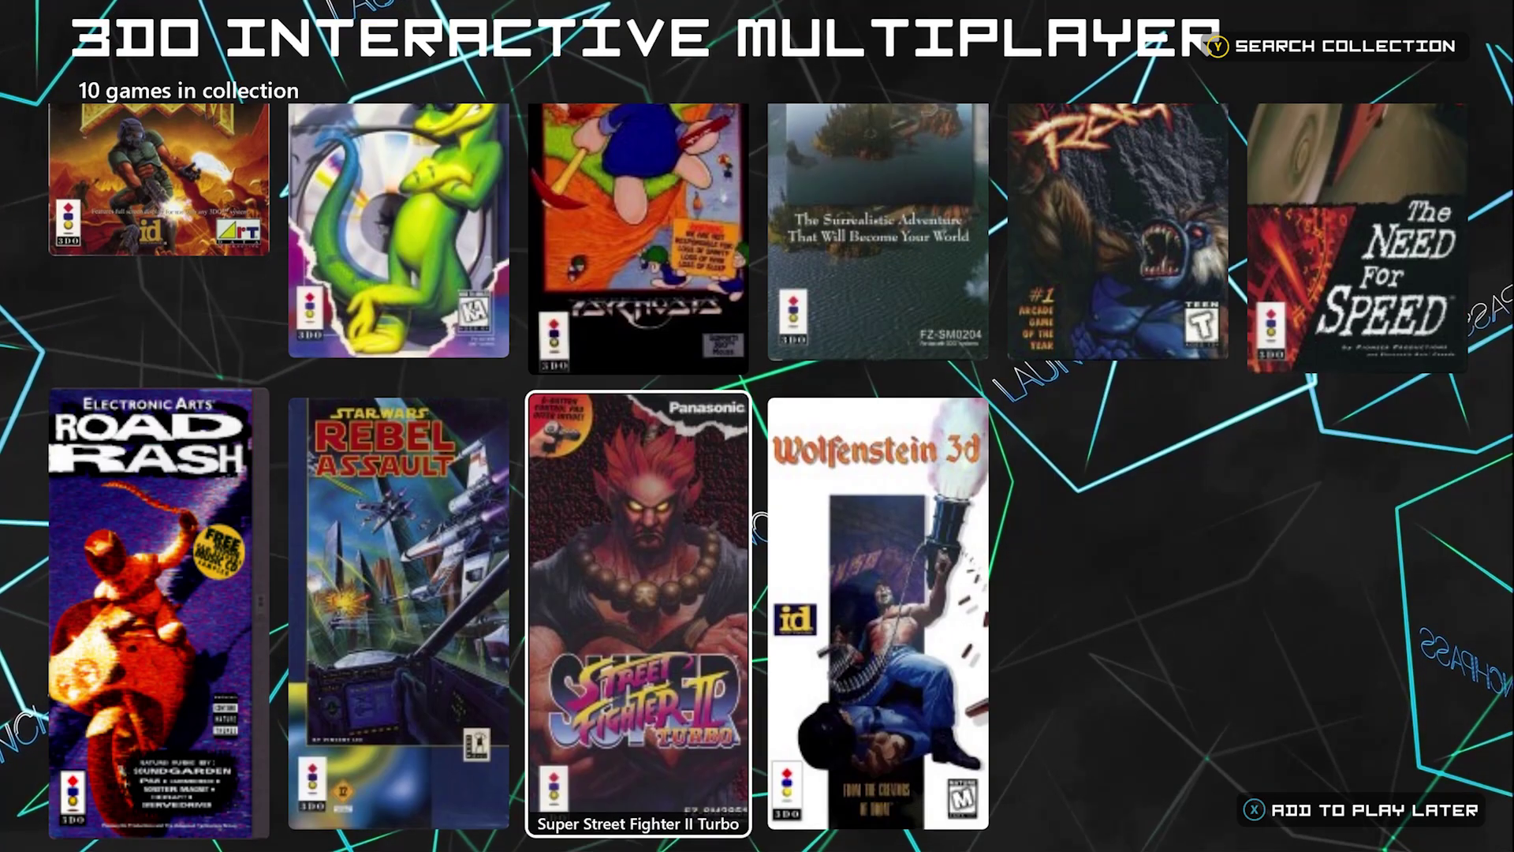
key("Return")
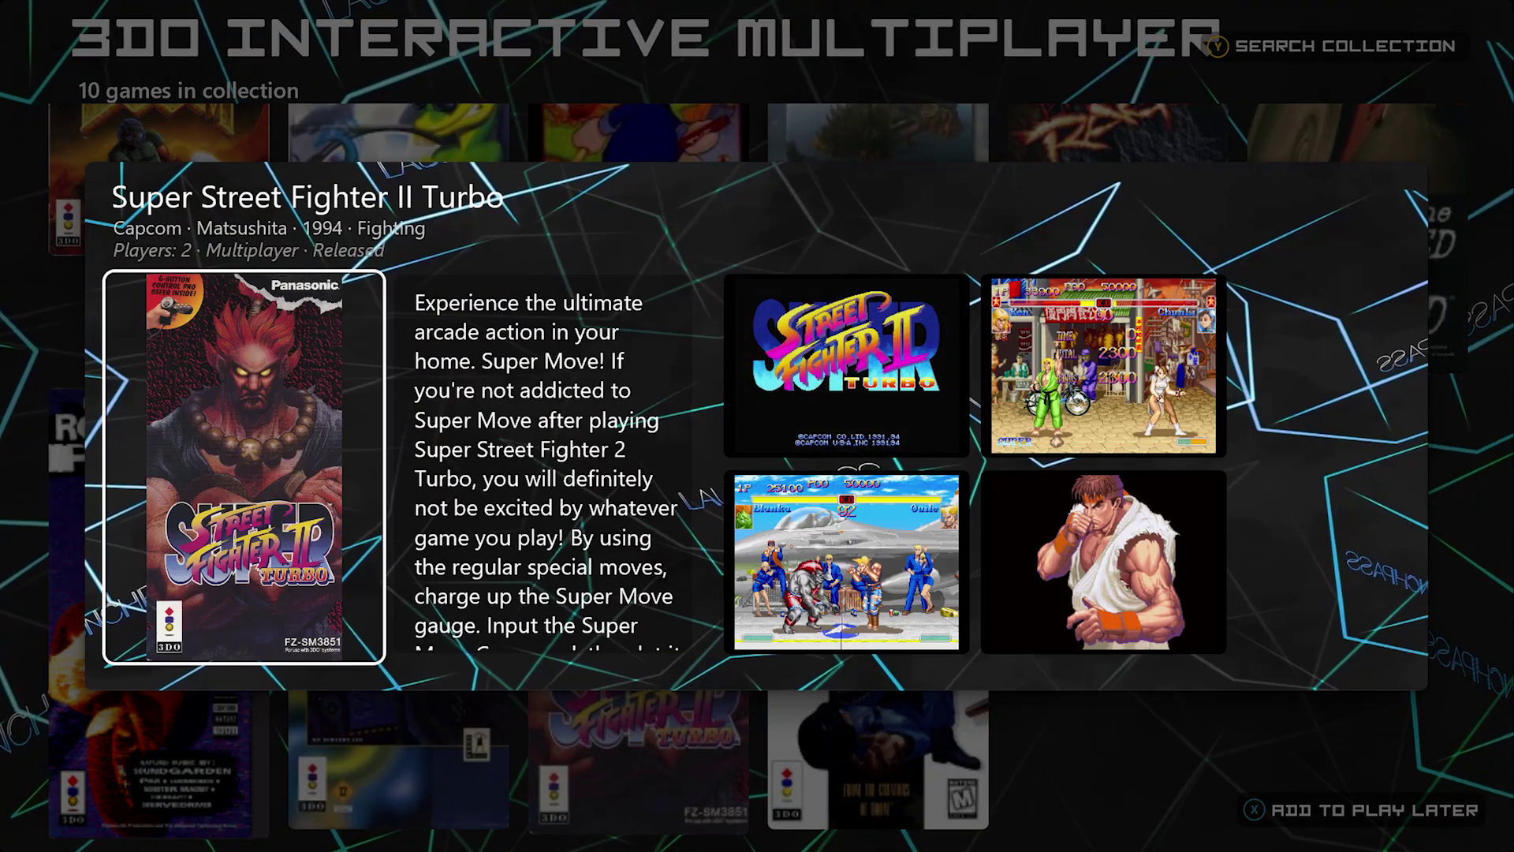
key("Return")
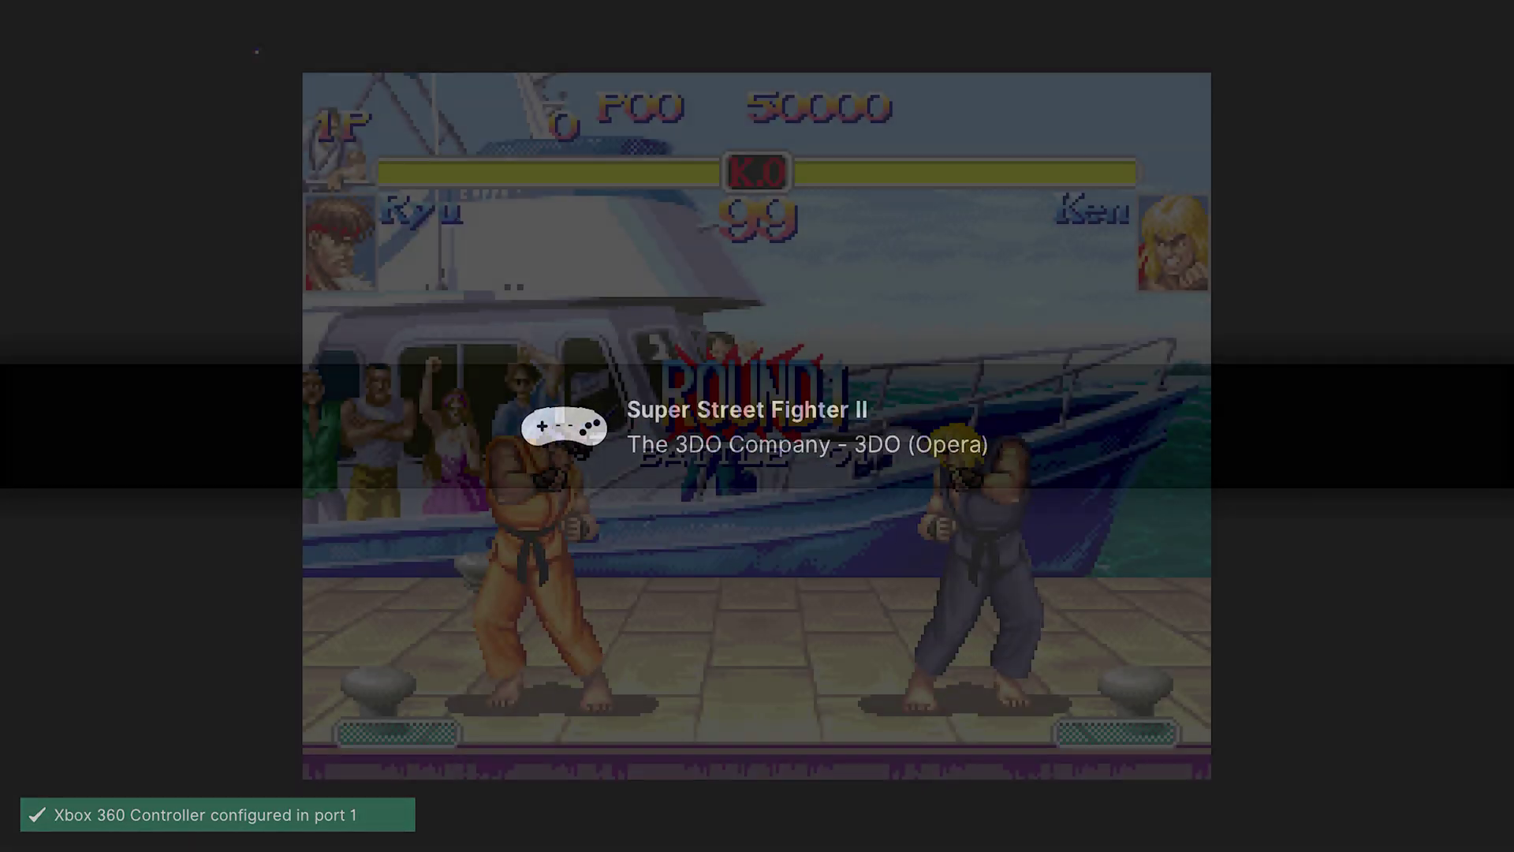
key("Up")
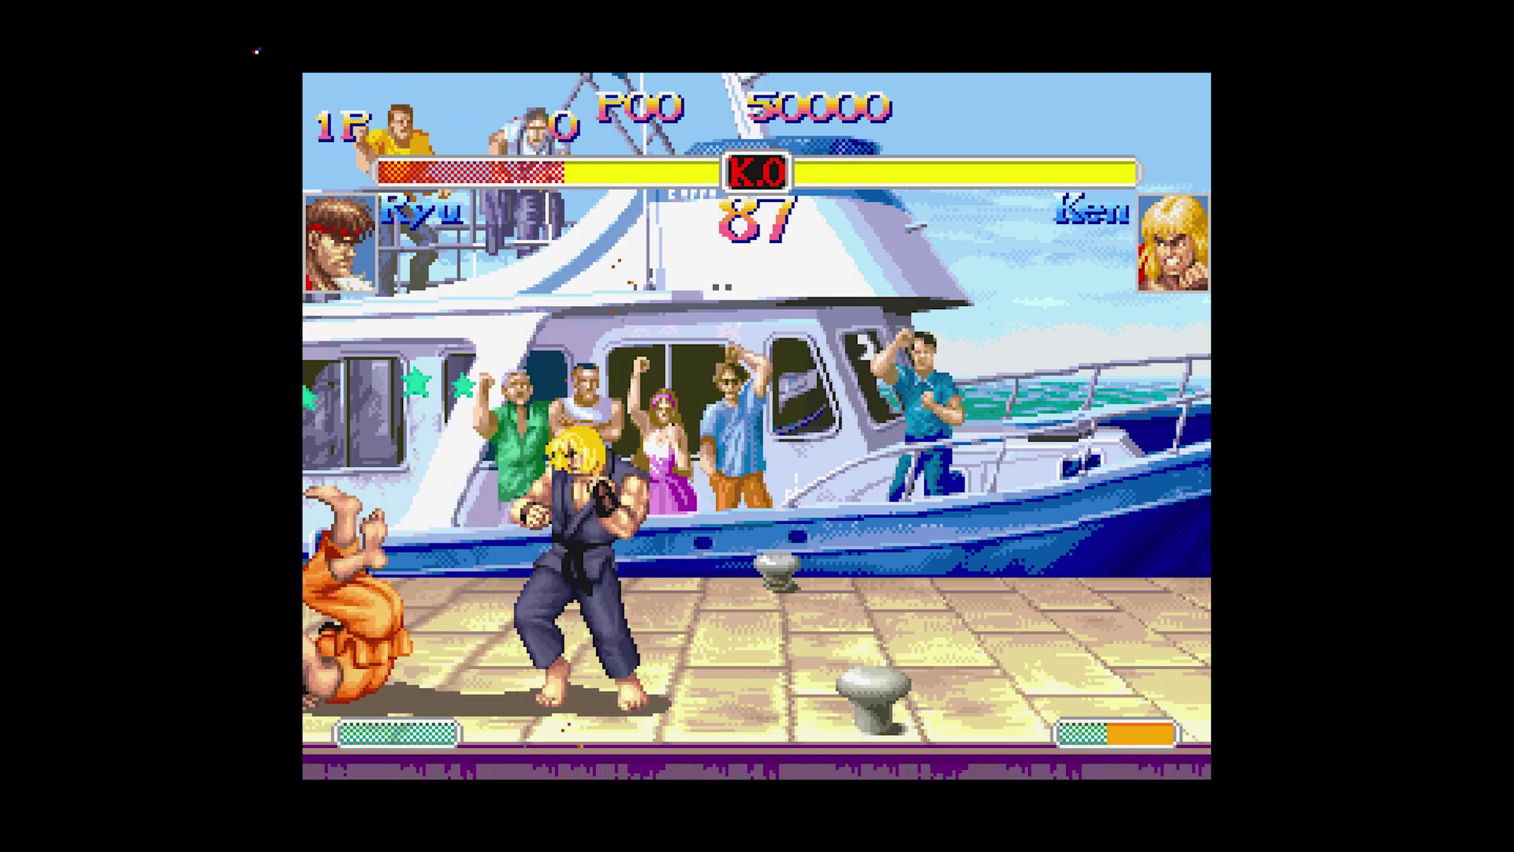
Launch Ace Combat 6: Fires of Liberation for Xbox 360, and select Ace Combat 5: The Unsung War for PlayStation 2.
key("Up")
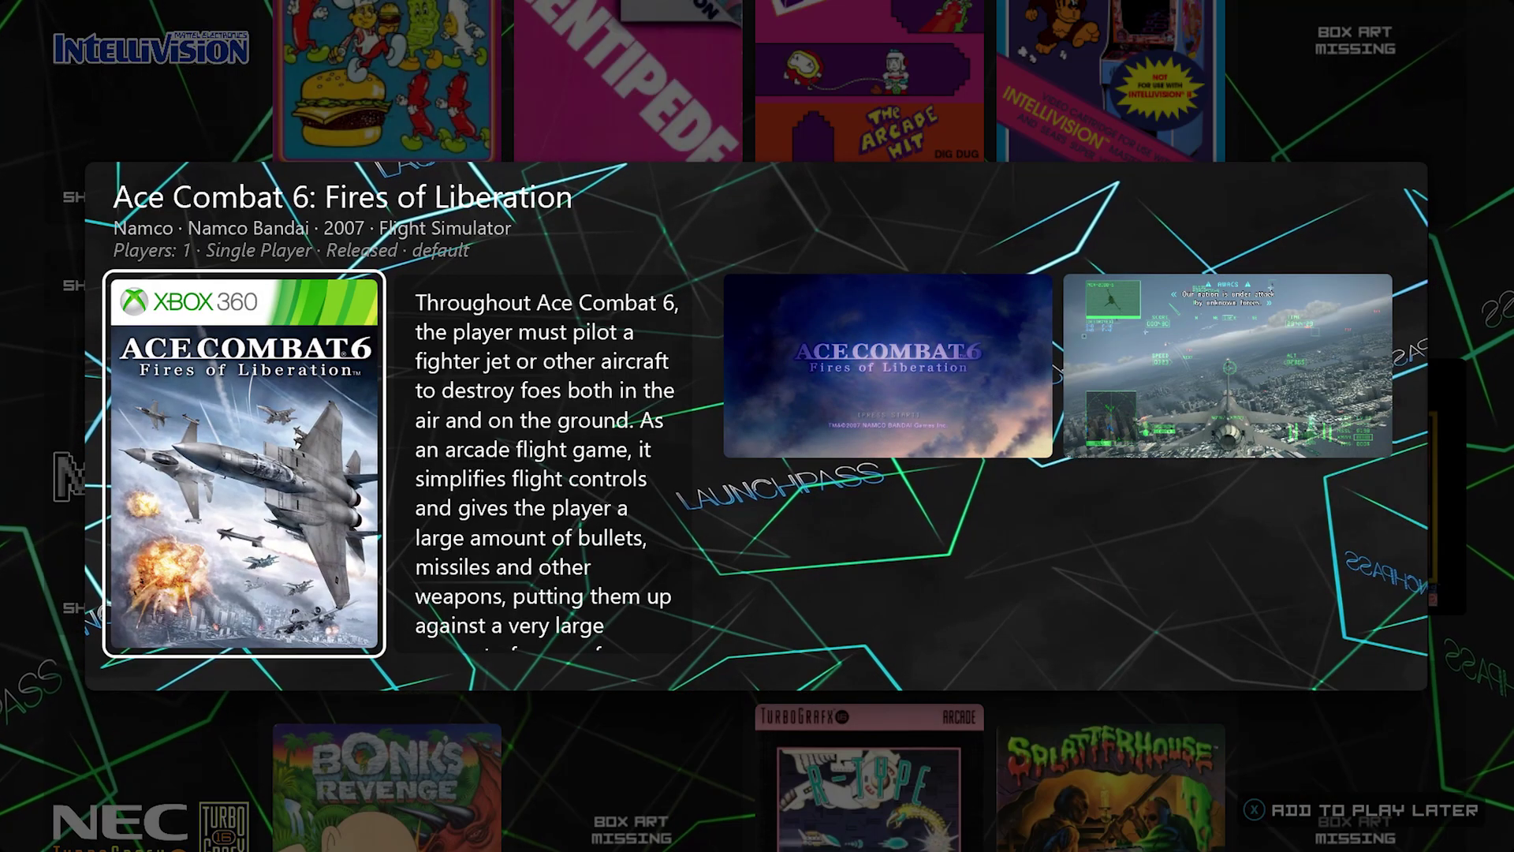
key("Return")
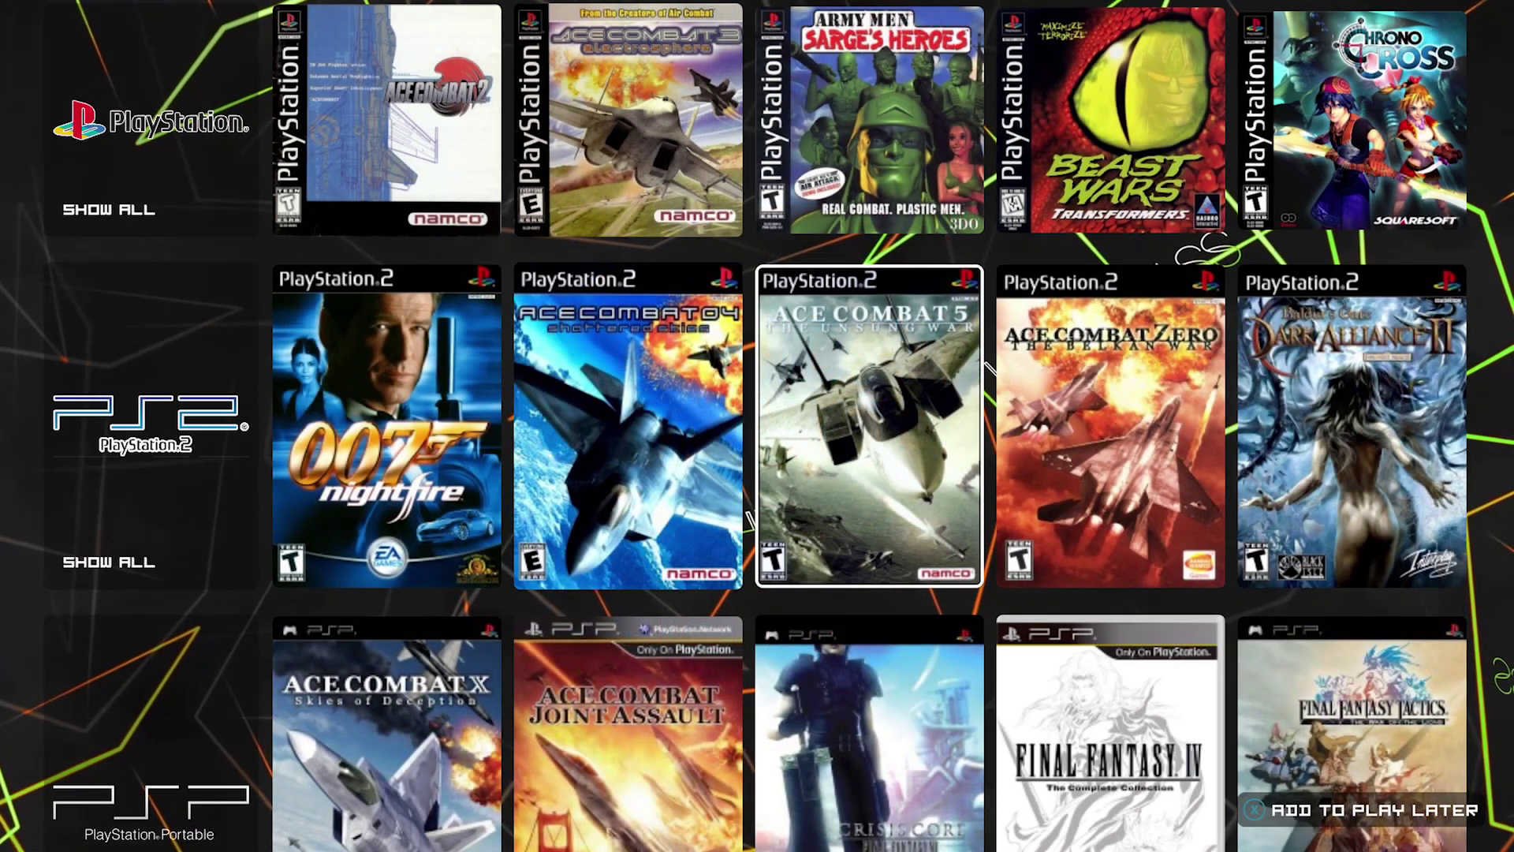
key("Return")
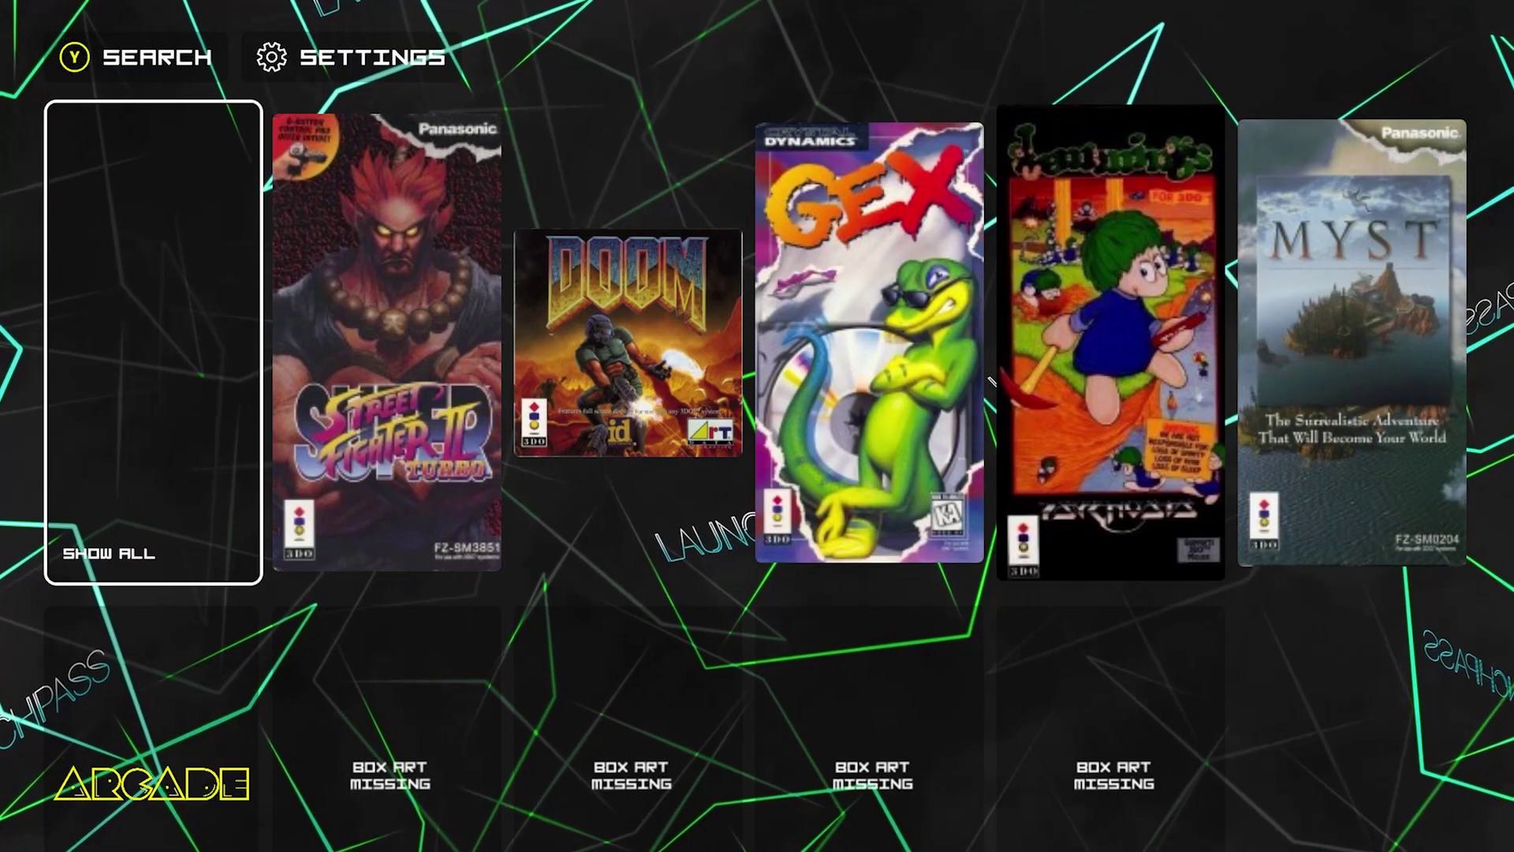
Open the Customize page from the LaunchPass settings.
left_click(135, 57)
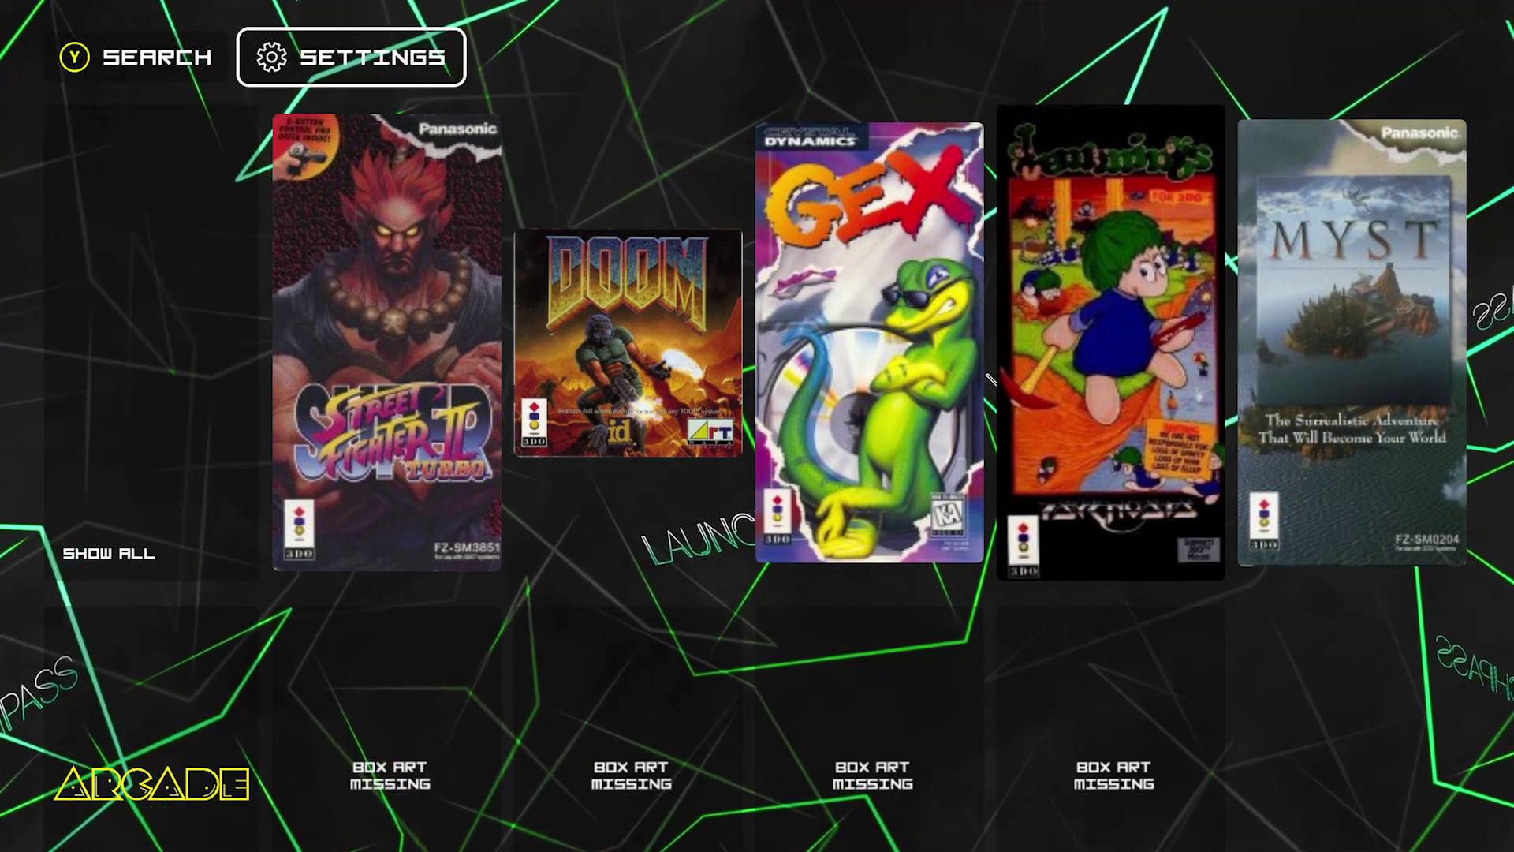
key("Return")
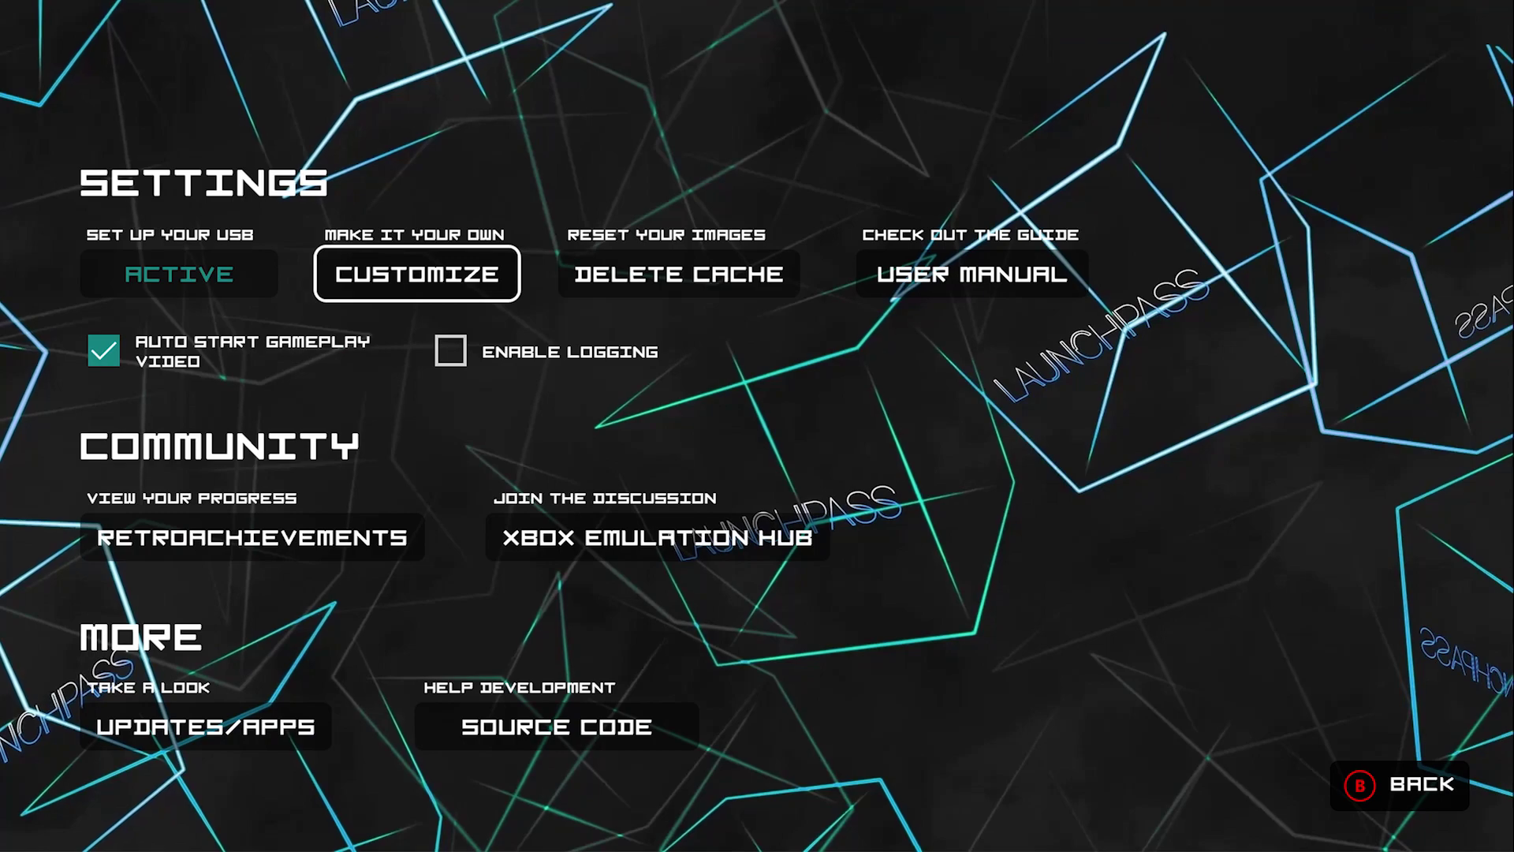
key("Return")
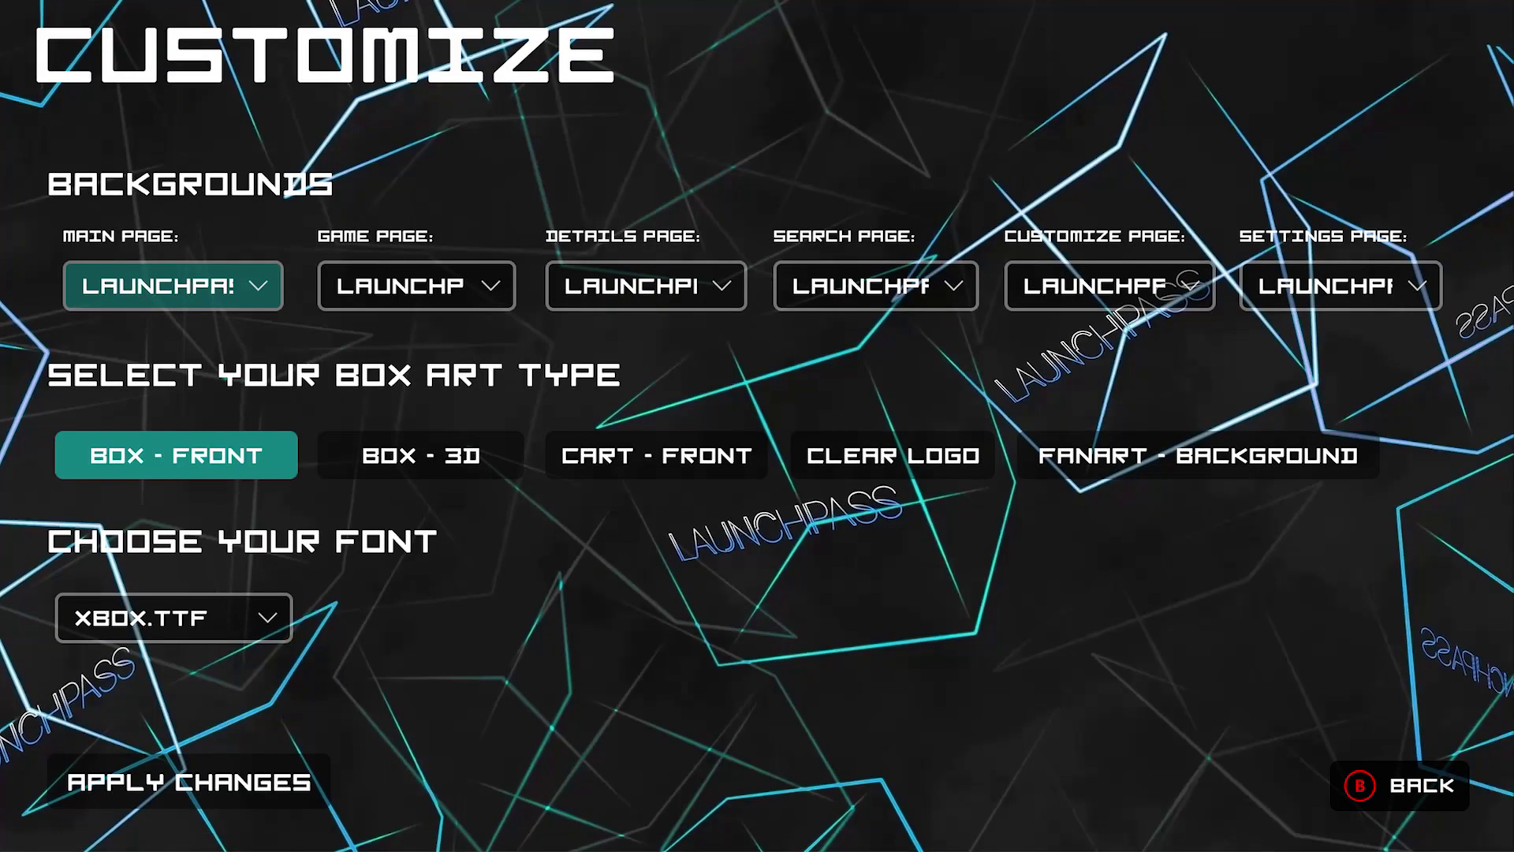
Set the box art type to Box - 3D and apply the changes.
key("Down")
key("Right")
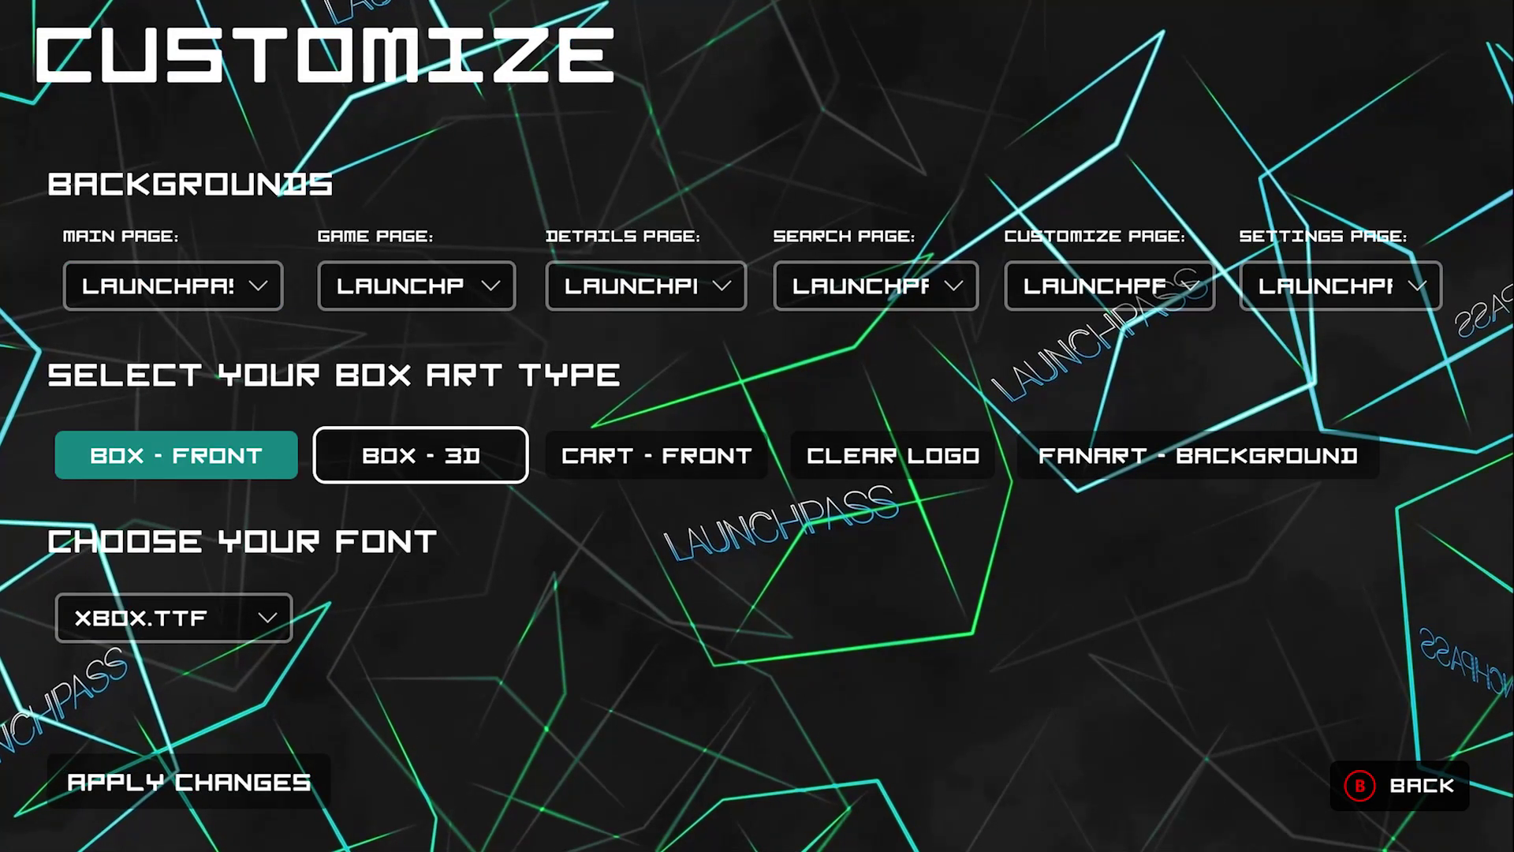
key("Return")
key("Right")
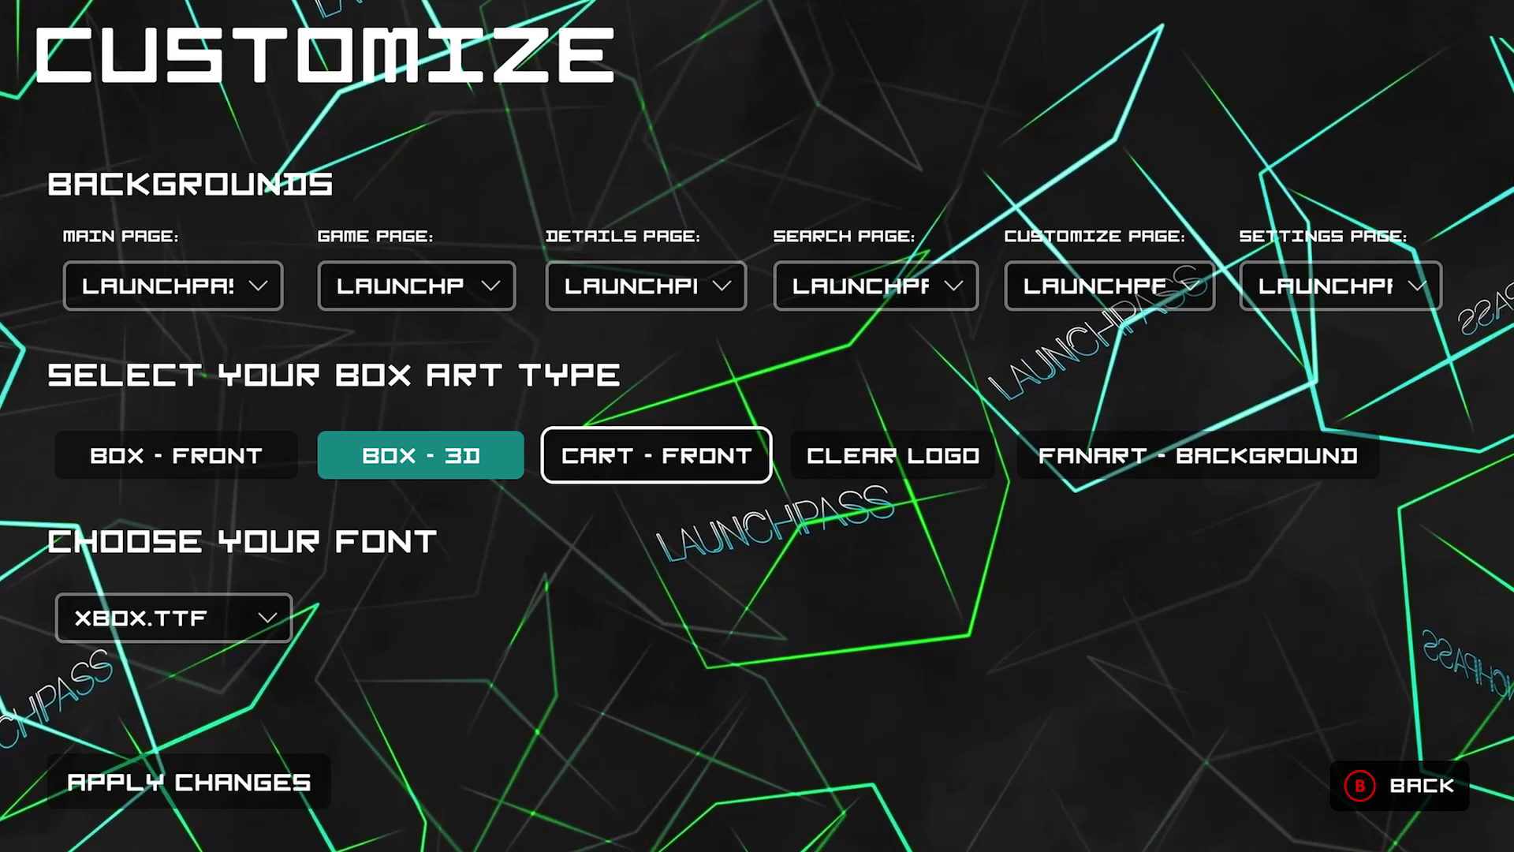
key("Return")
key("Left")
key("Return")
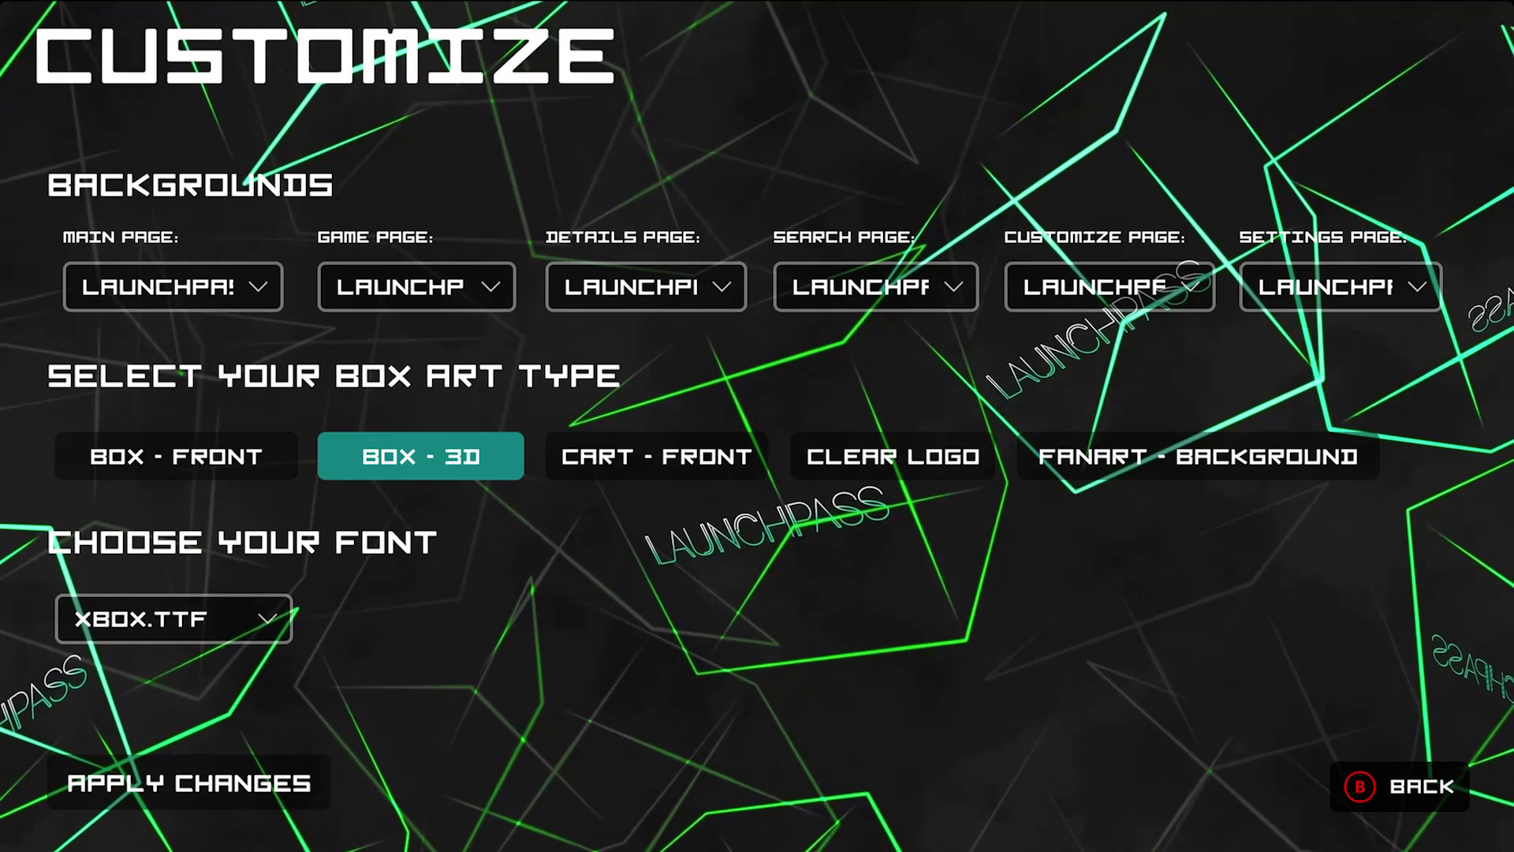
key("Down")
key("Down")
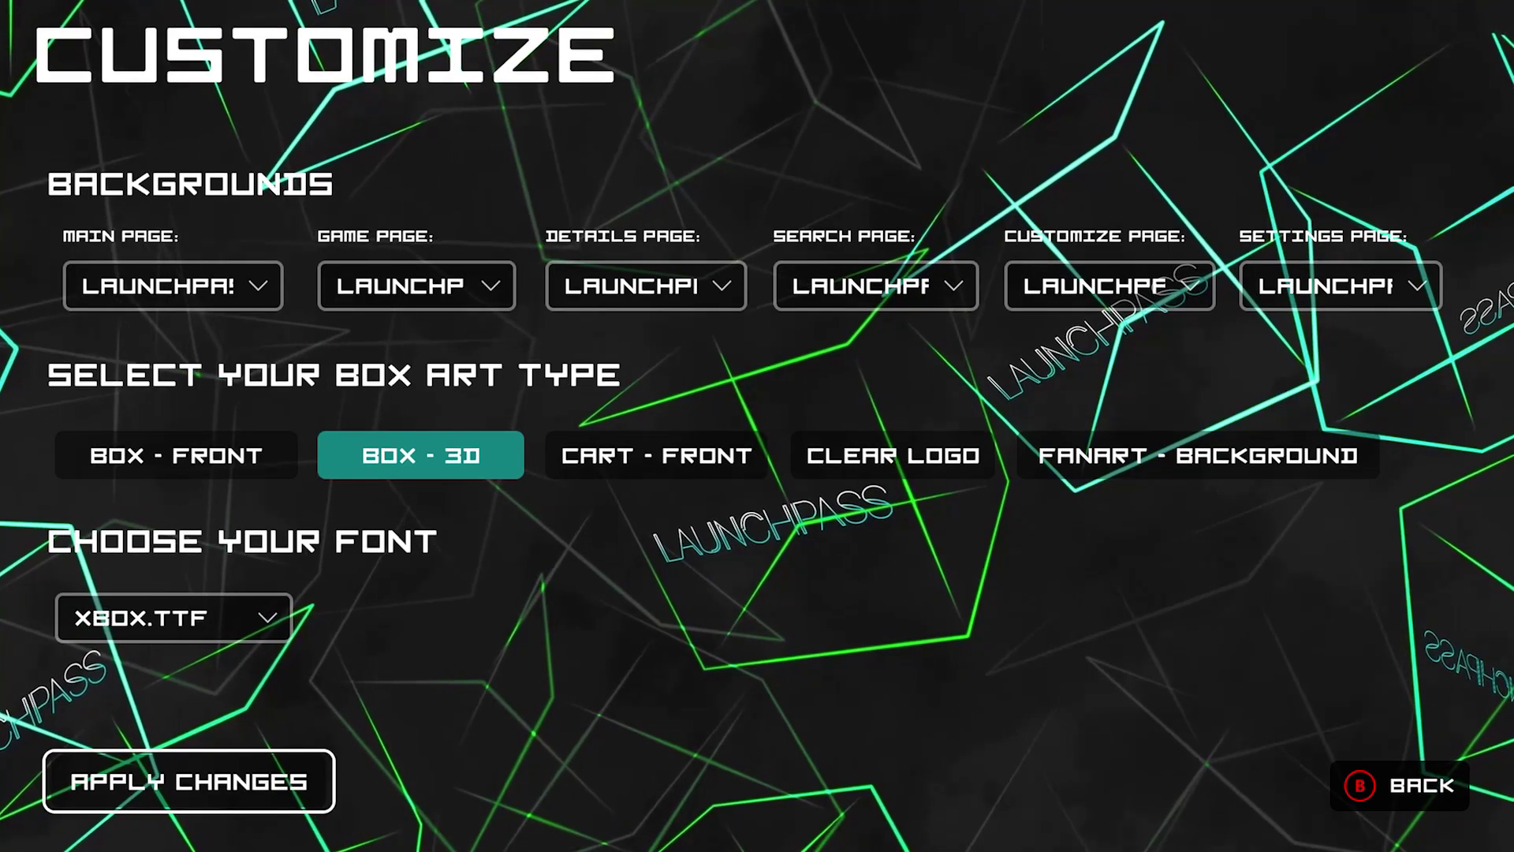
key("Return")
key("Return")
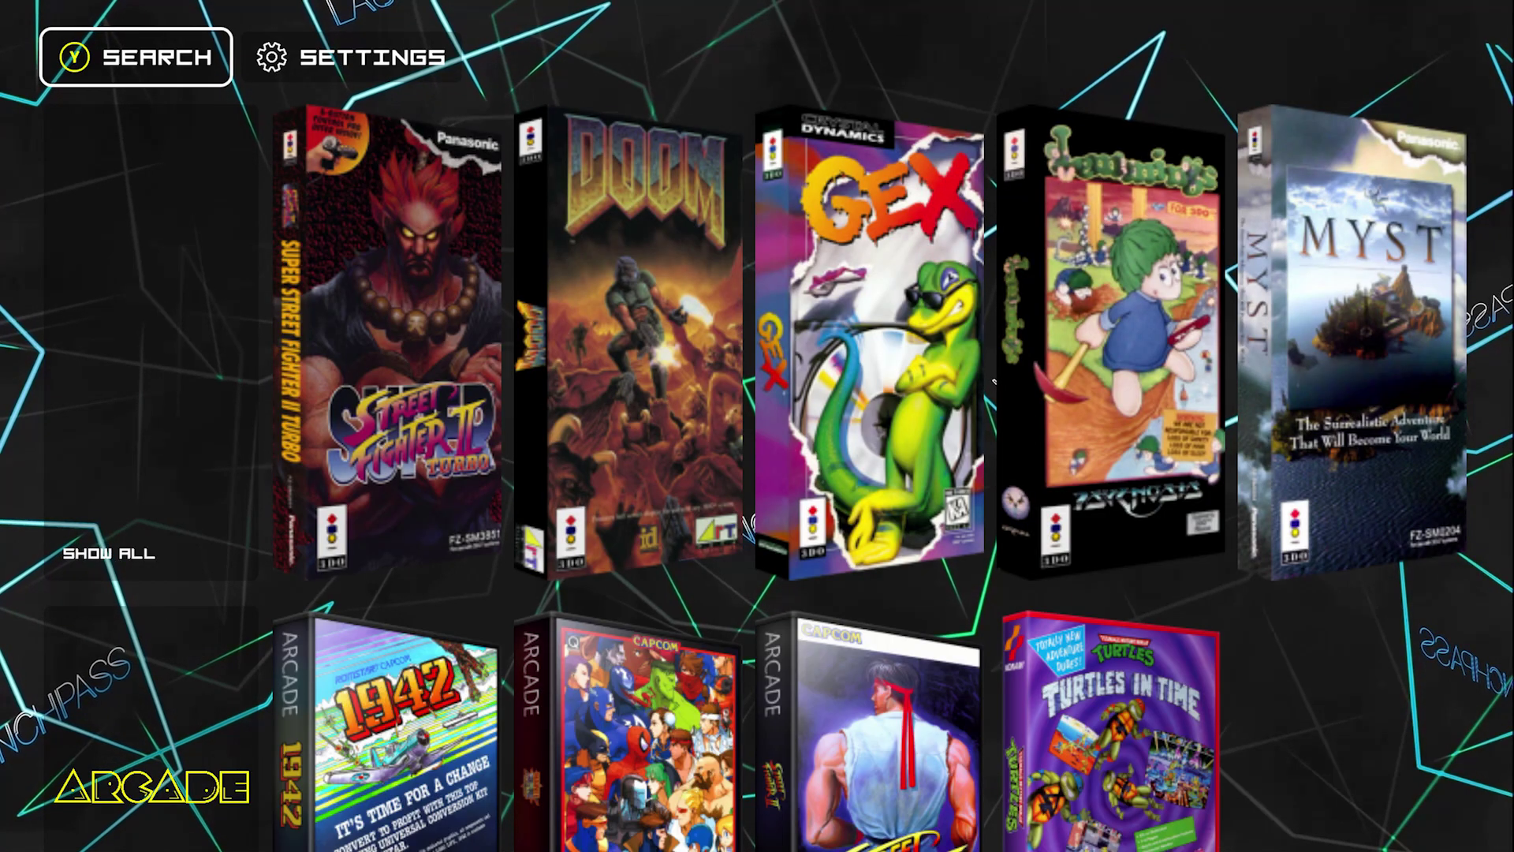
Look through the 3D box art in the platform rows, past Arcade and Atari Jaguar down to MS-DOS.
key("Down")
key("Down")
key("Down")
key("Down")
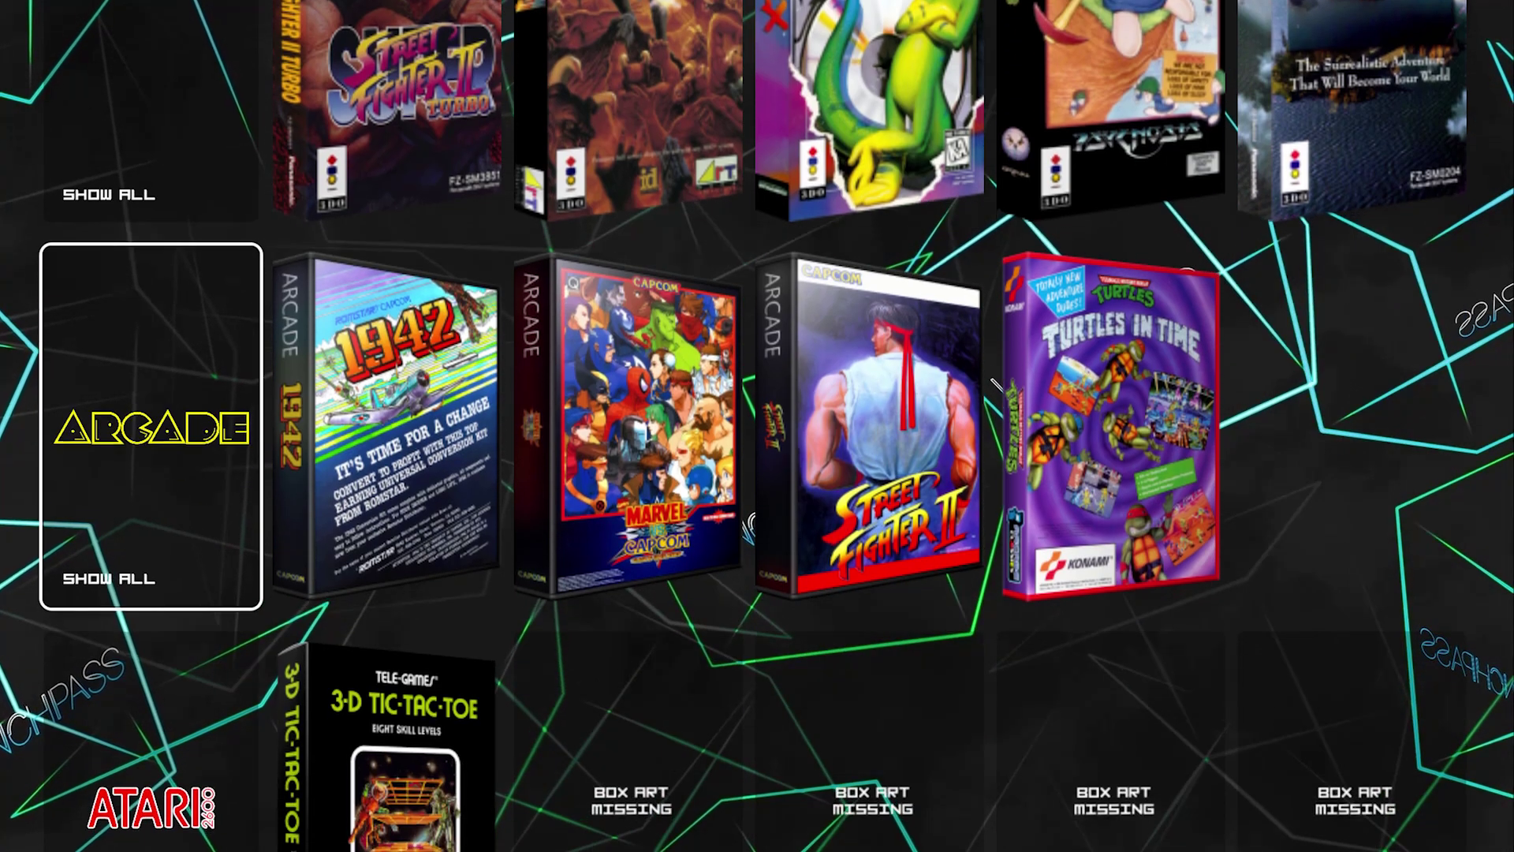
key("Down")
key("Down")
key("Down")
key("Down")
key("Down")
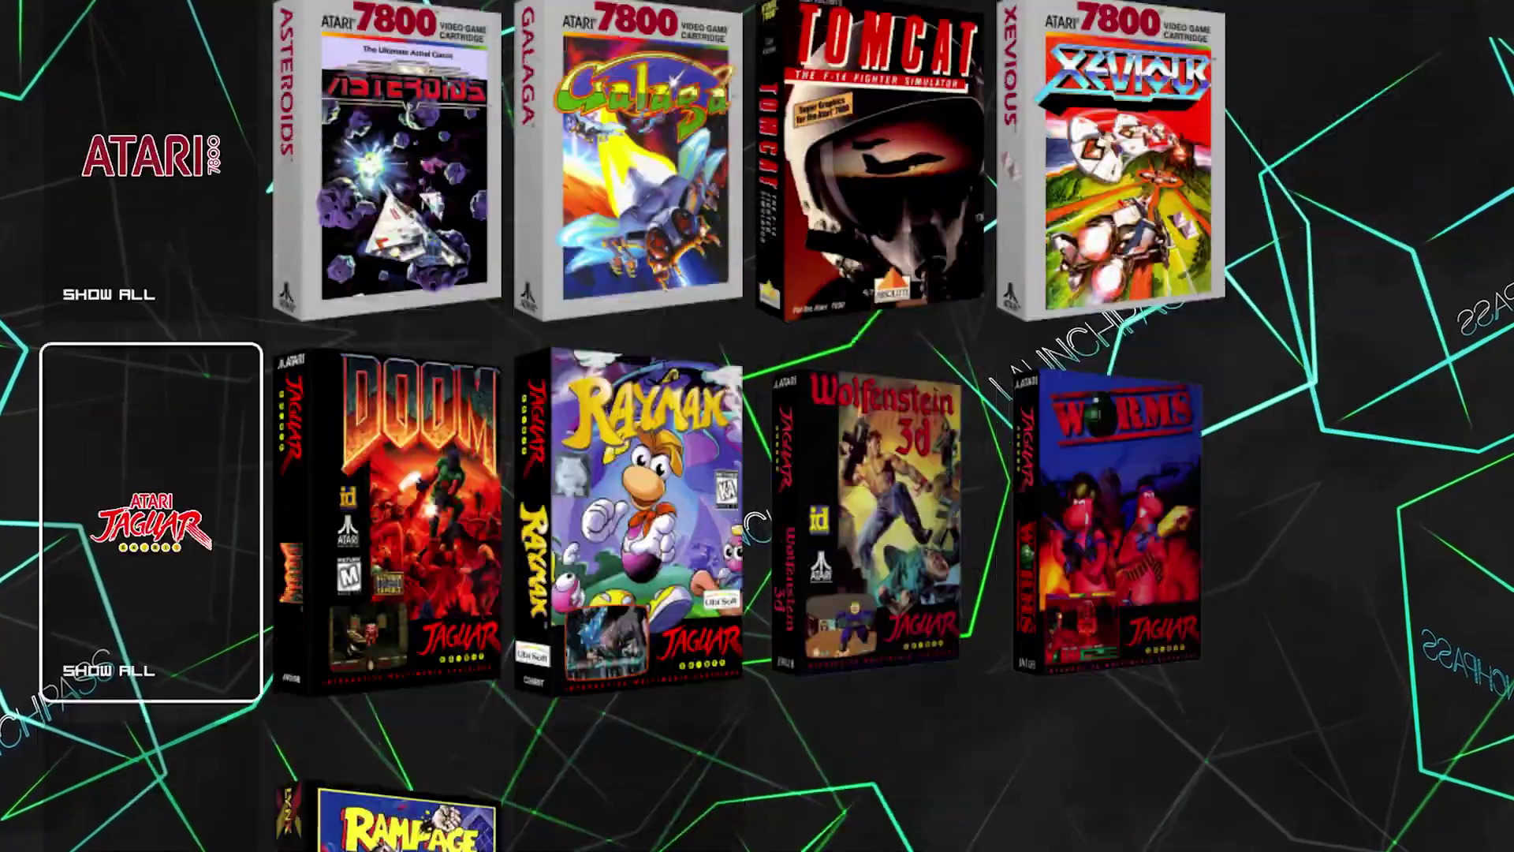
key("Down")
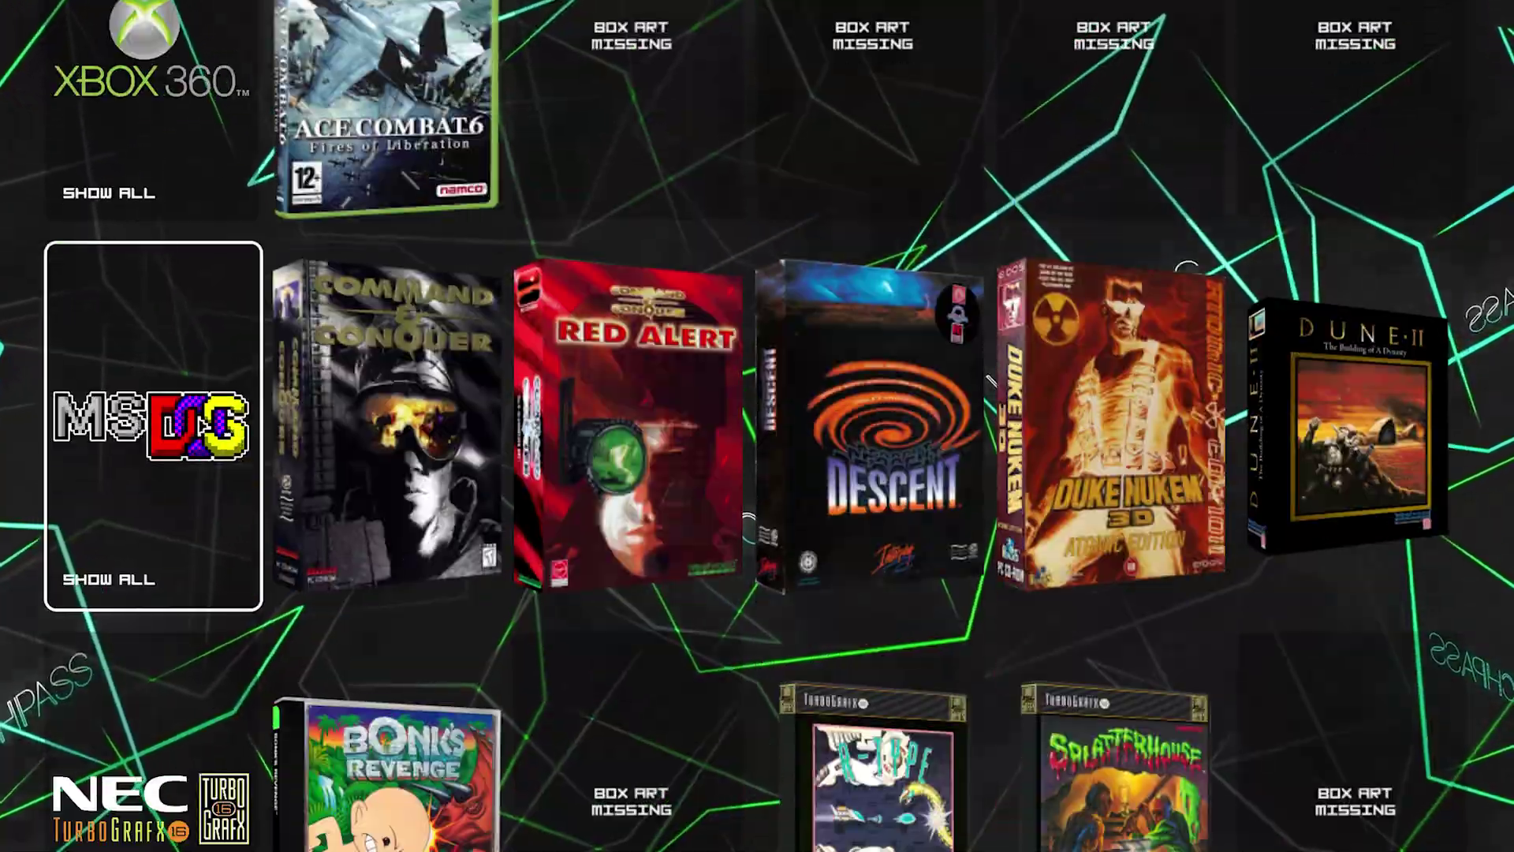
Return to the top of the library and reopen the Customize page from the settings.
key("Up")
key("Up")
key("Up")
key("Up")
key("Up")
key("Up")
key("Up")
key("Up")
key("Up")
key("Up")
key("Right")
key("Return")
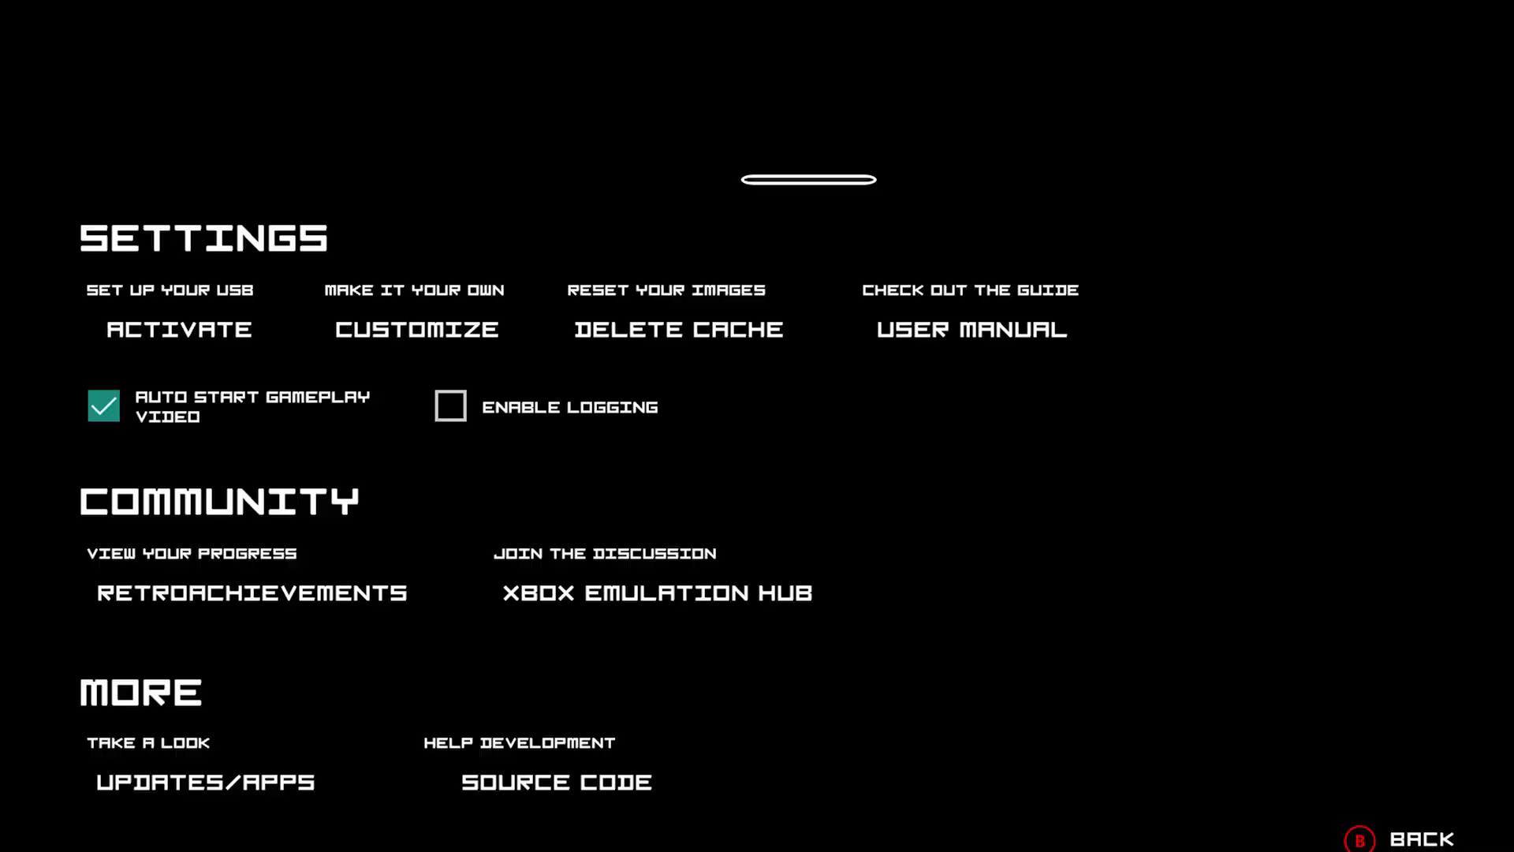
key("Right")
key("Return")
Set the box art type to Clear Logo and apply the changes.
key("Down")
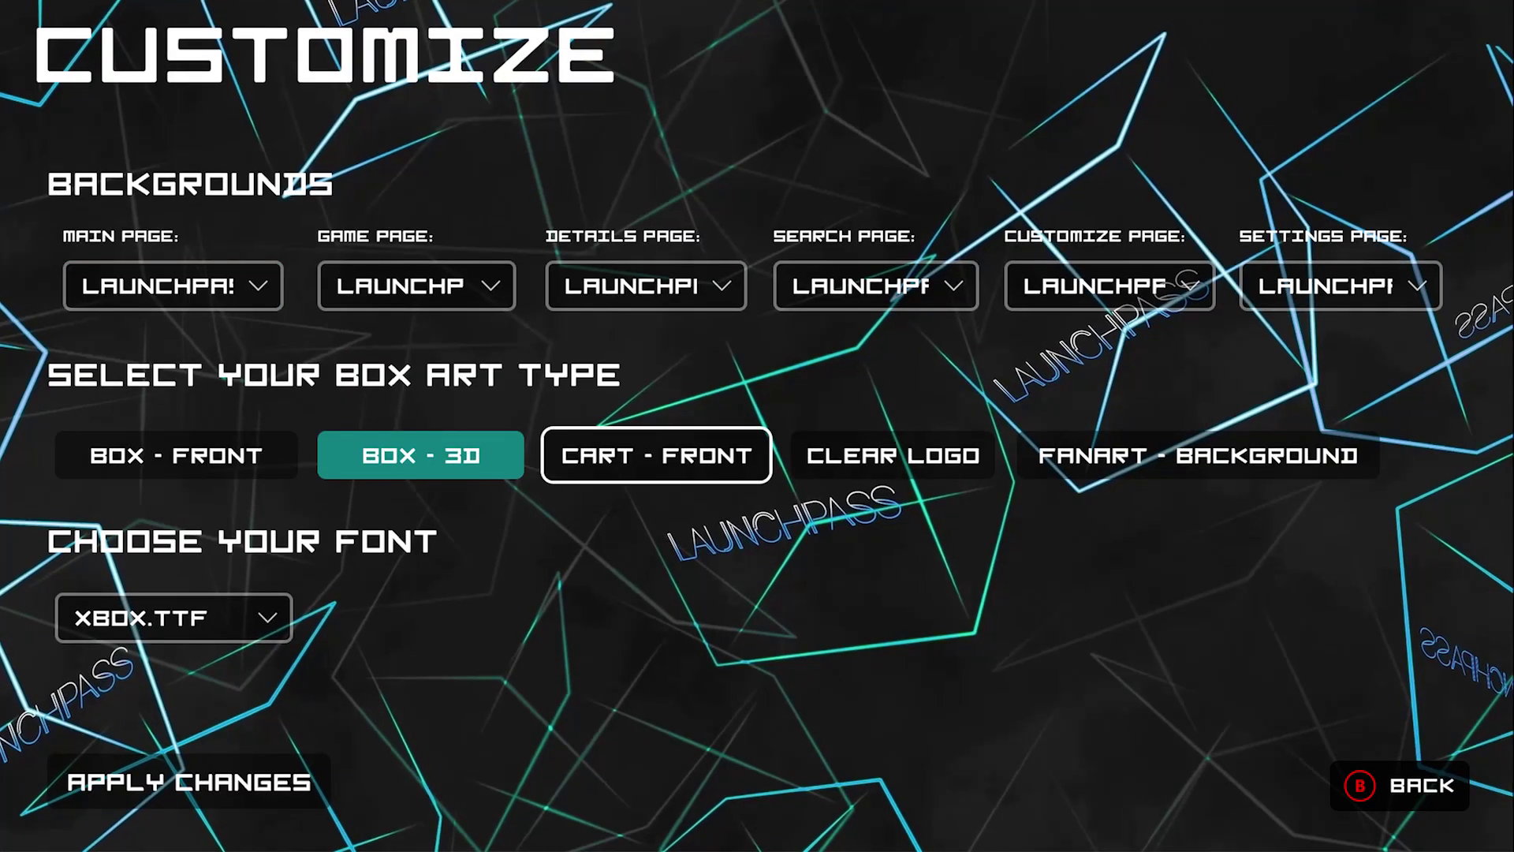
key("Return")
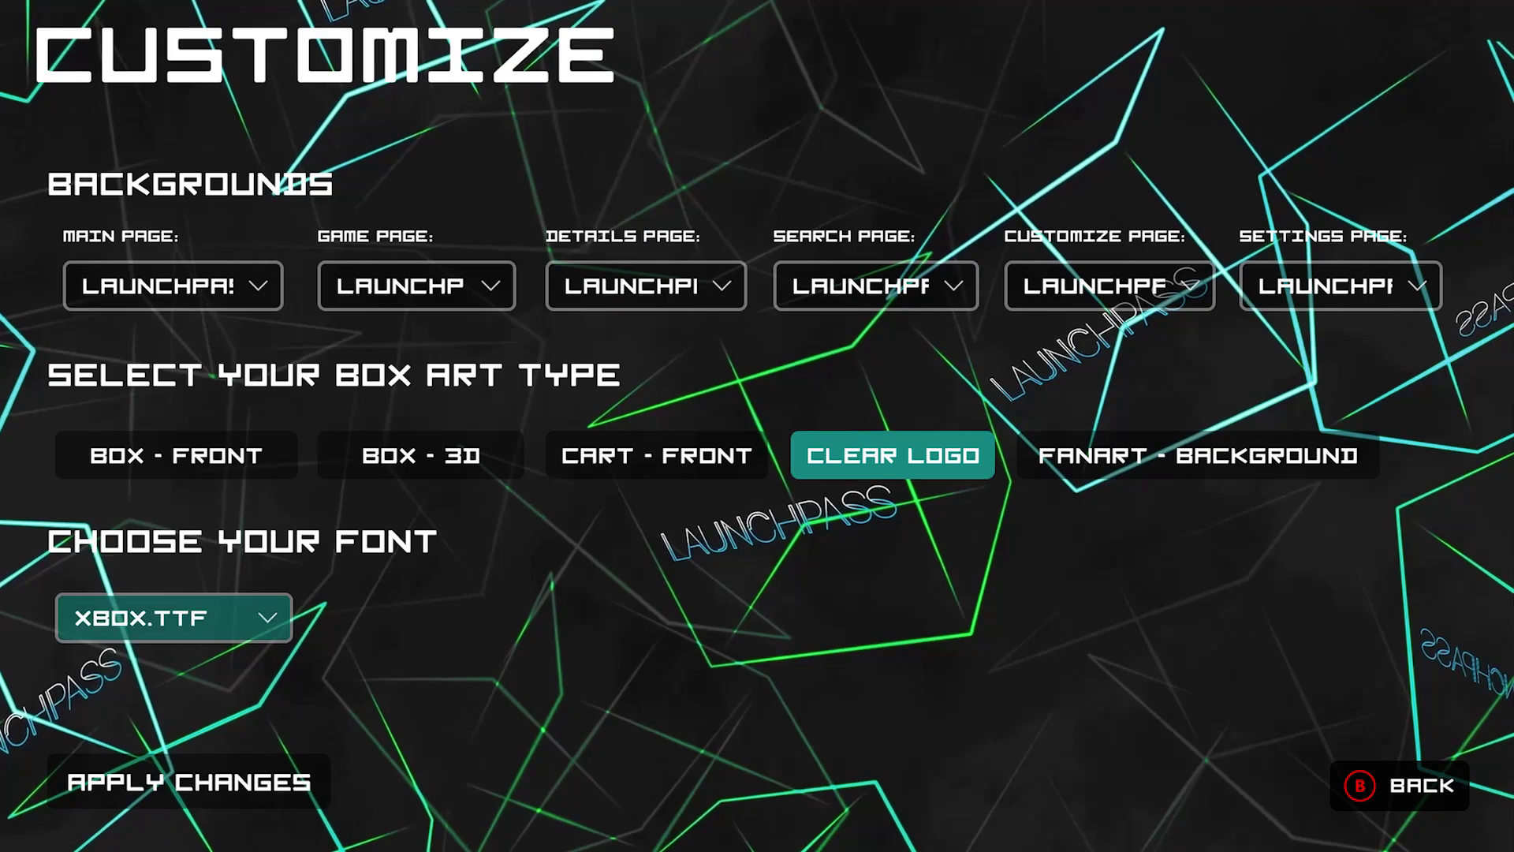
key("Return")
key("Return")
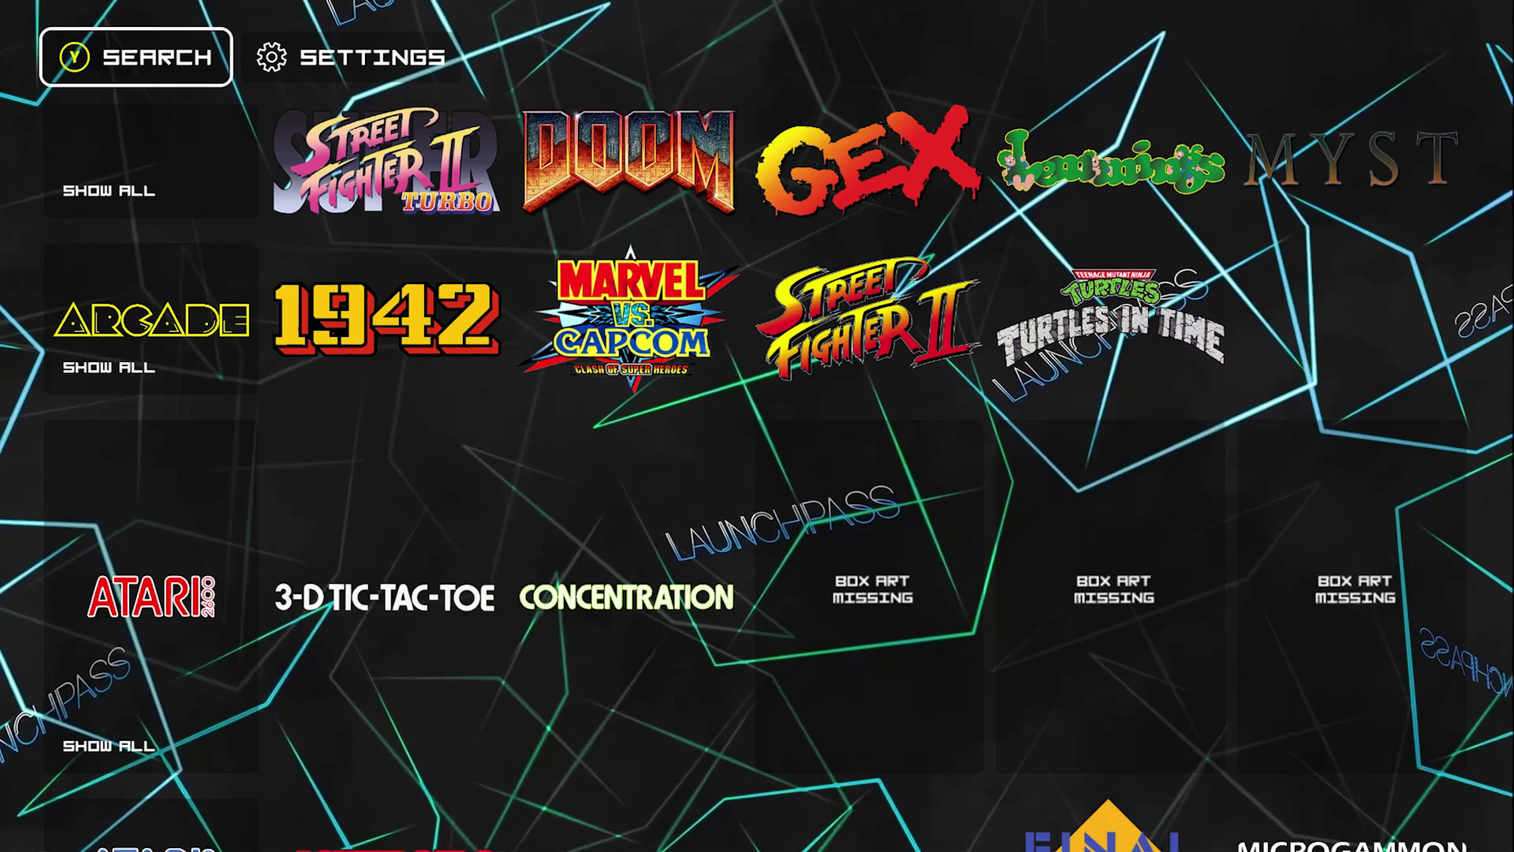
Look through the clear logo artwork in the platform rows down to Atari Jaguar.
key("Down")
key("Down")
key("Down")
key("Down")
key("Down")
key("Down")
key("Down")
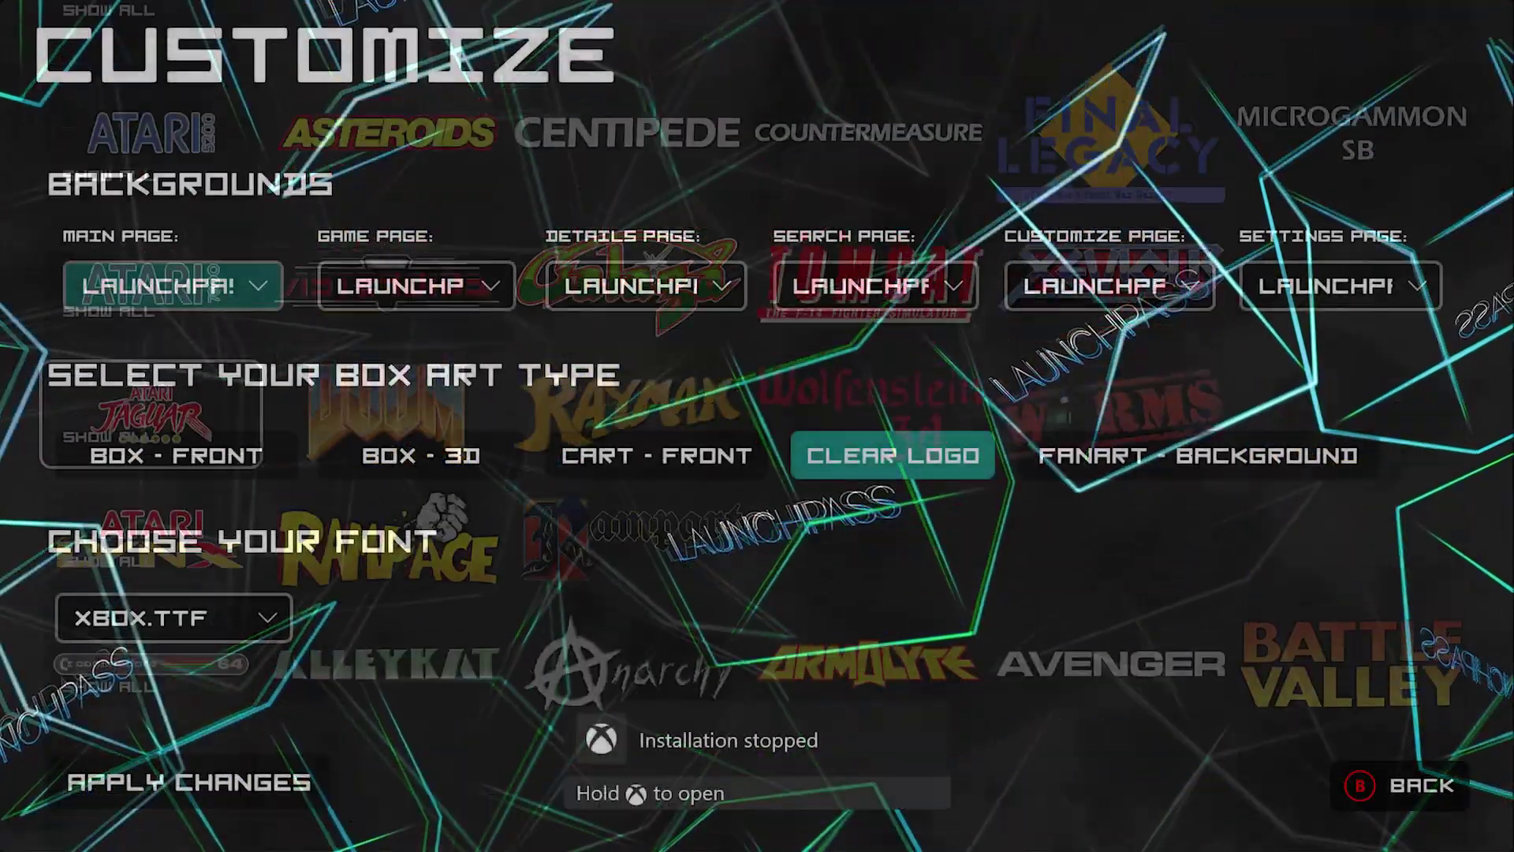
Set the box art type to Box - 3D.
key("Down")
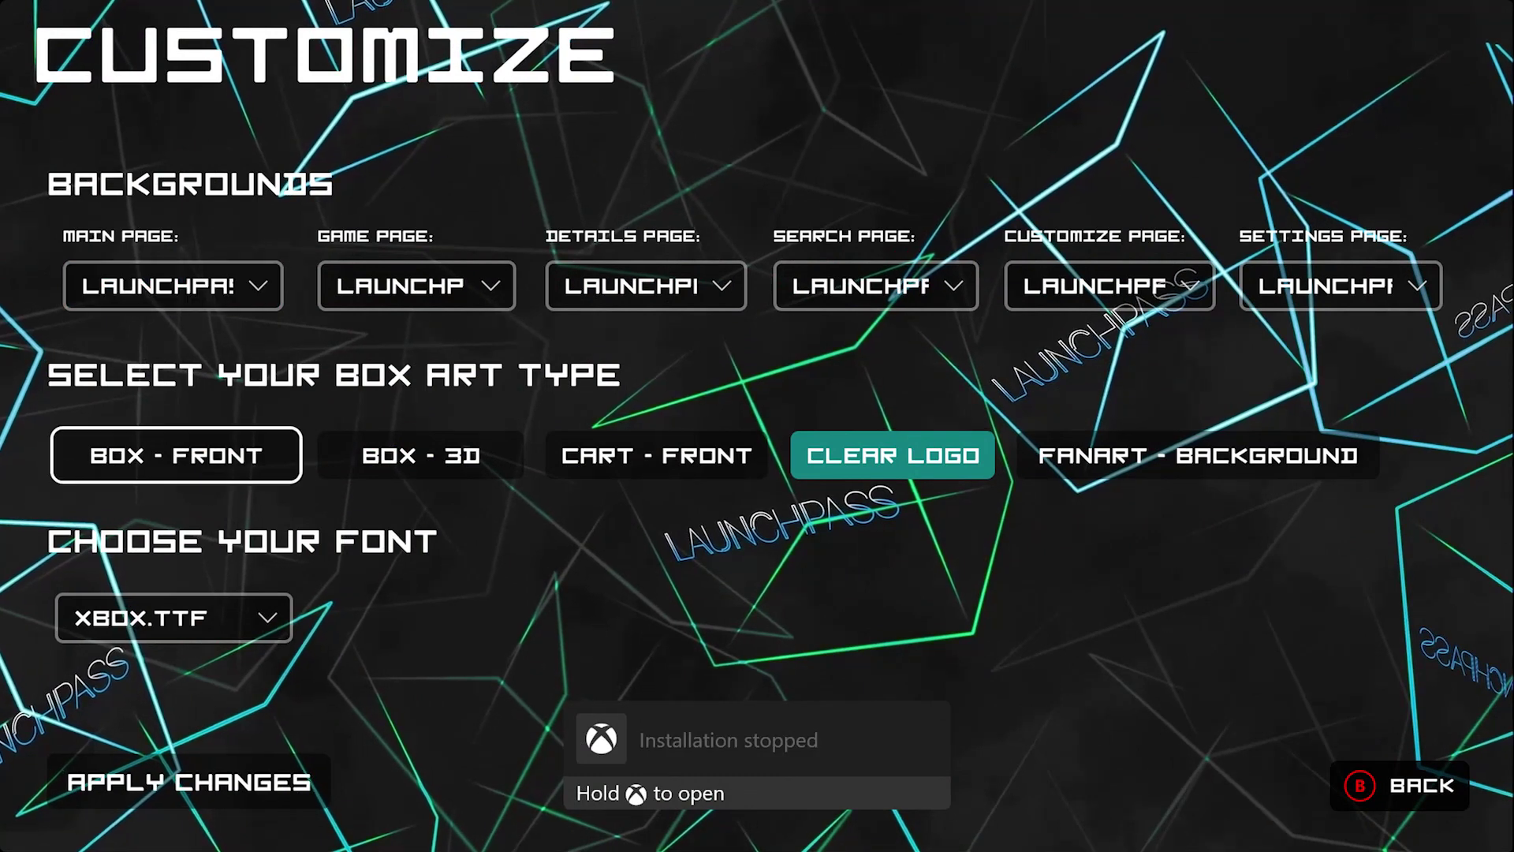
key("Right")
key("Return")
Set the main page background to WAVES-LP.MP4.
key("Up")
key("Left")
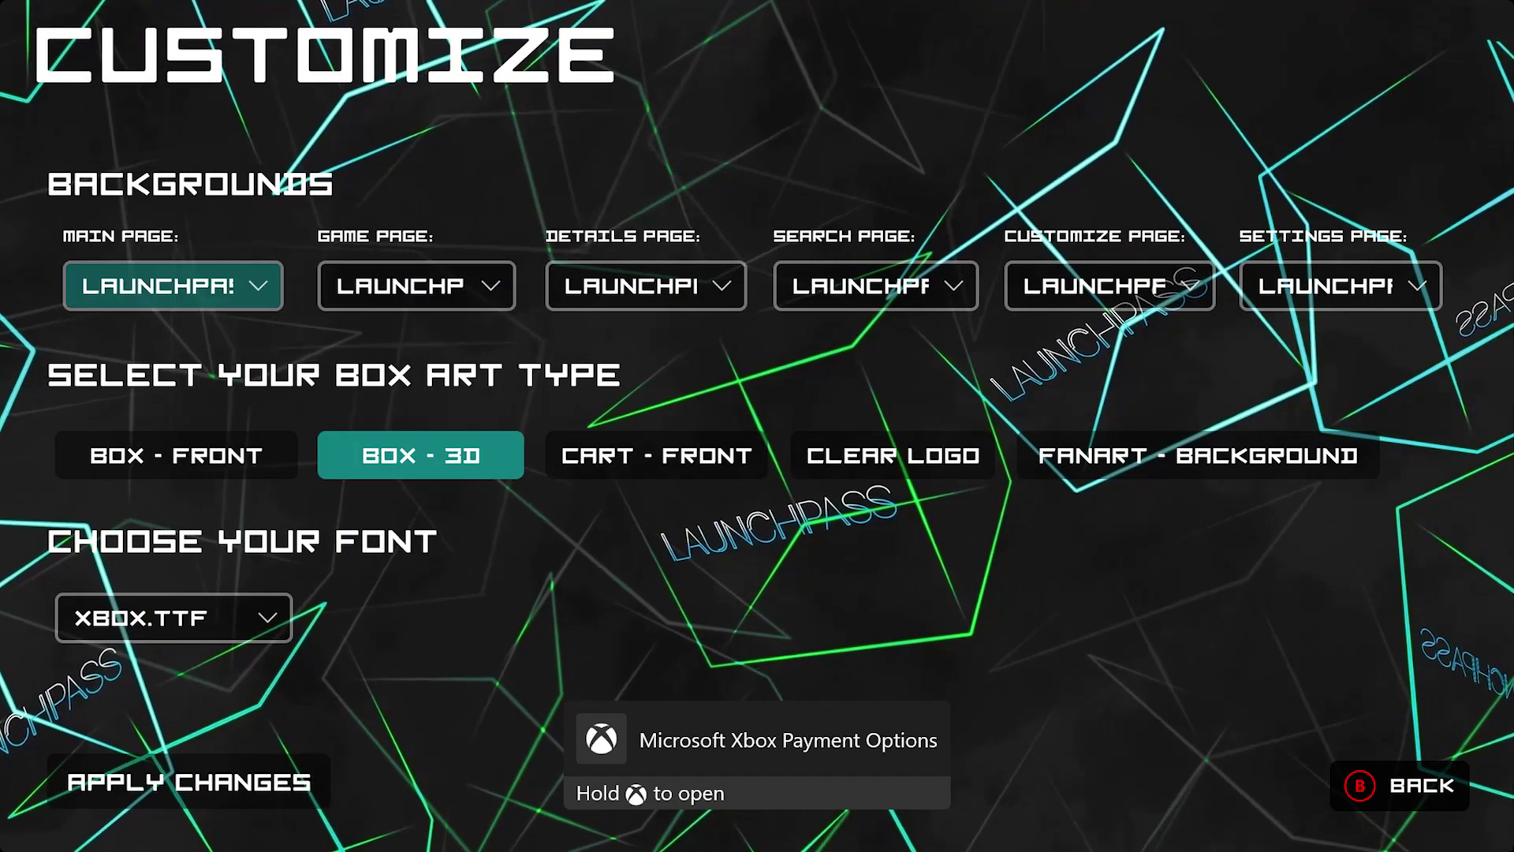
key("Return")
key("Down")
key("Down")
key("Down")
key("Down")
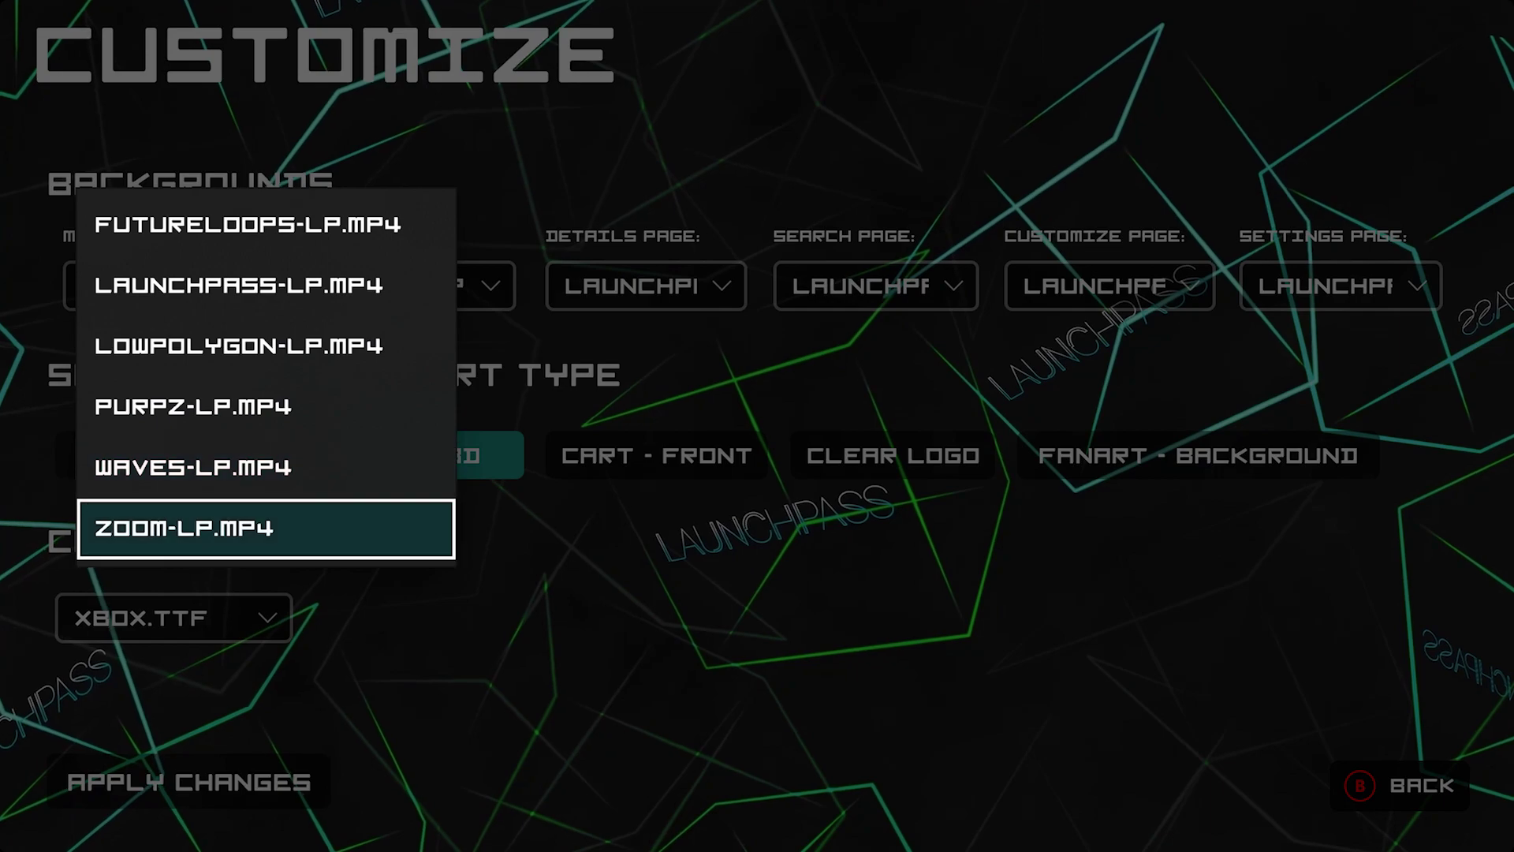
key("Up")
key("Return")
Set the game page background to PURPZ-LP.MP4 and the details page background to LOWPOLYGON-LP.MP4.
key("Right")
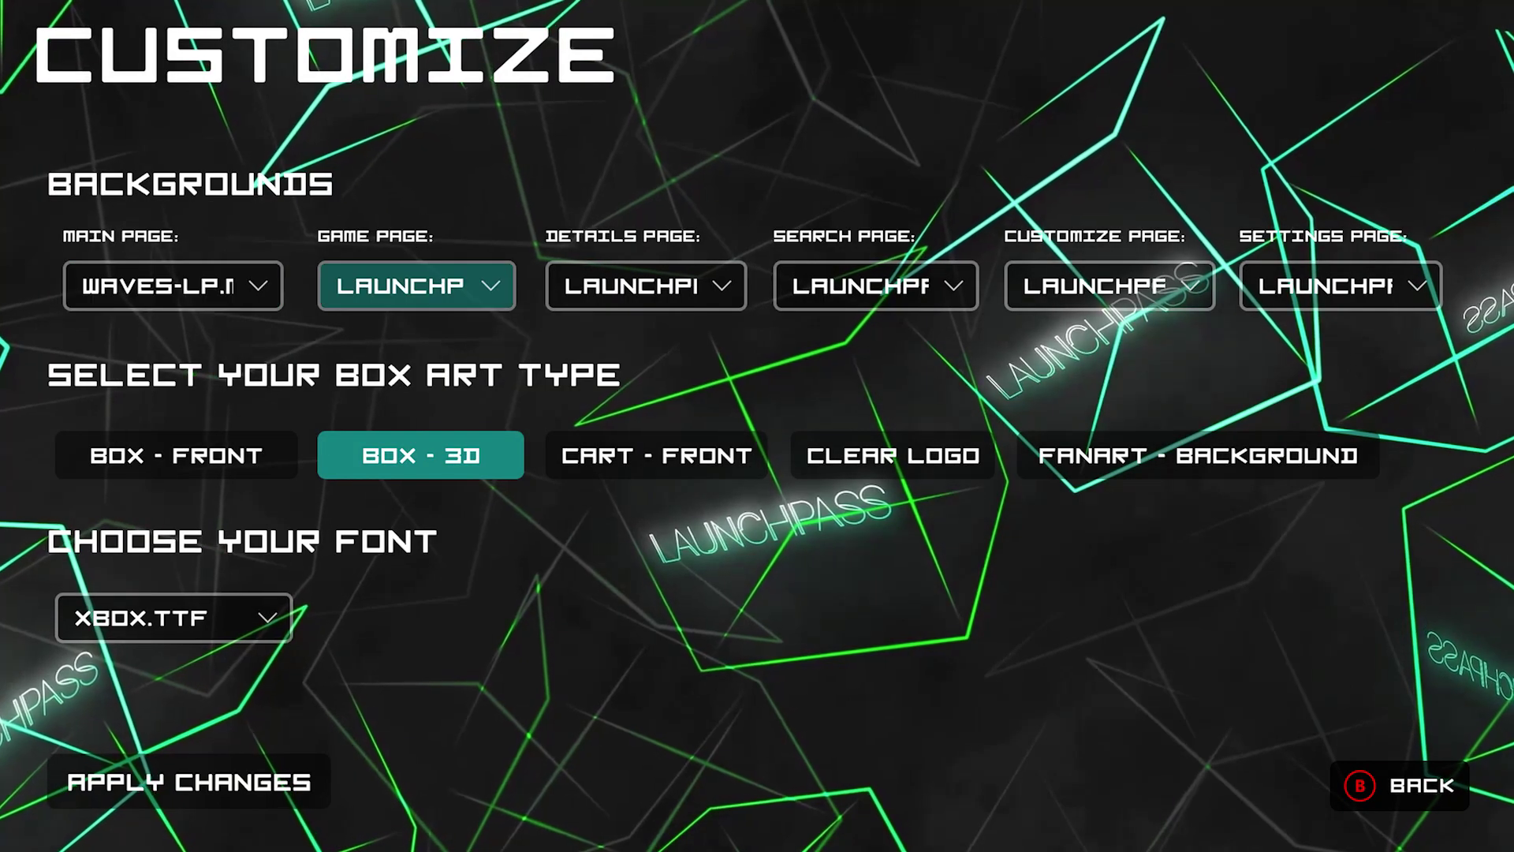
key("Return")
key("Down")
key("Down")
key("Return")
key("Right")
key("Return")
key("Down")
key("Return")
Set the search page background to ZOOM-LP.MP4 and the customize page background to LOWPOLYGON-LP.MP4.
key("Right")
key("Return")
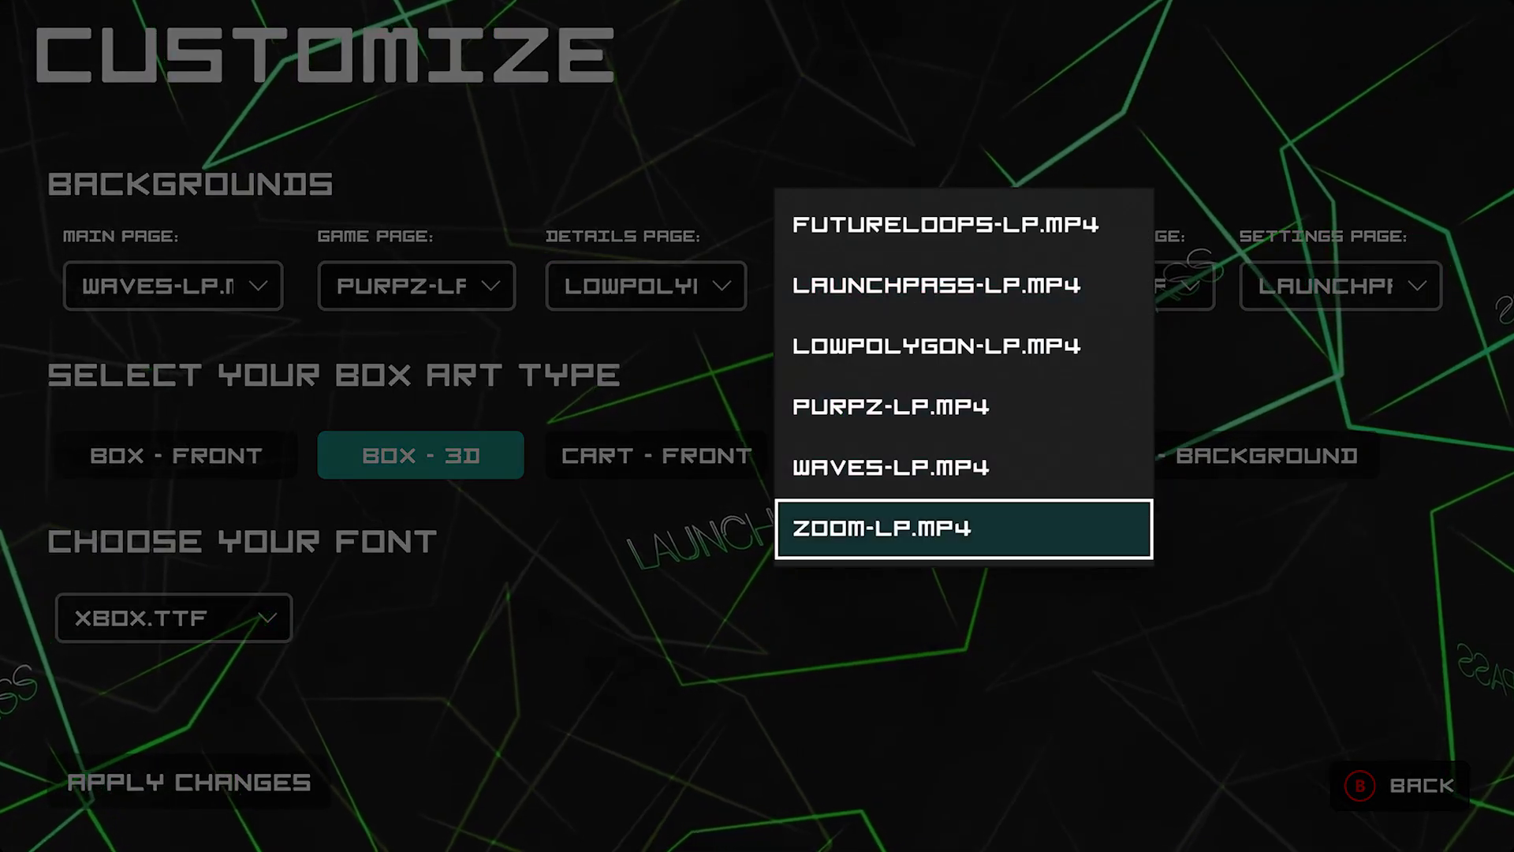
key("Return")
key("Right")
key("Return")
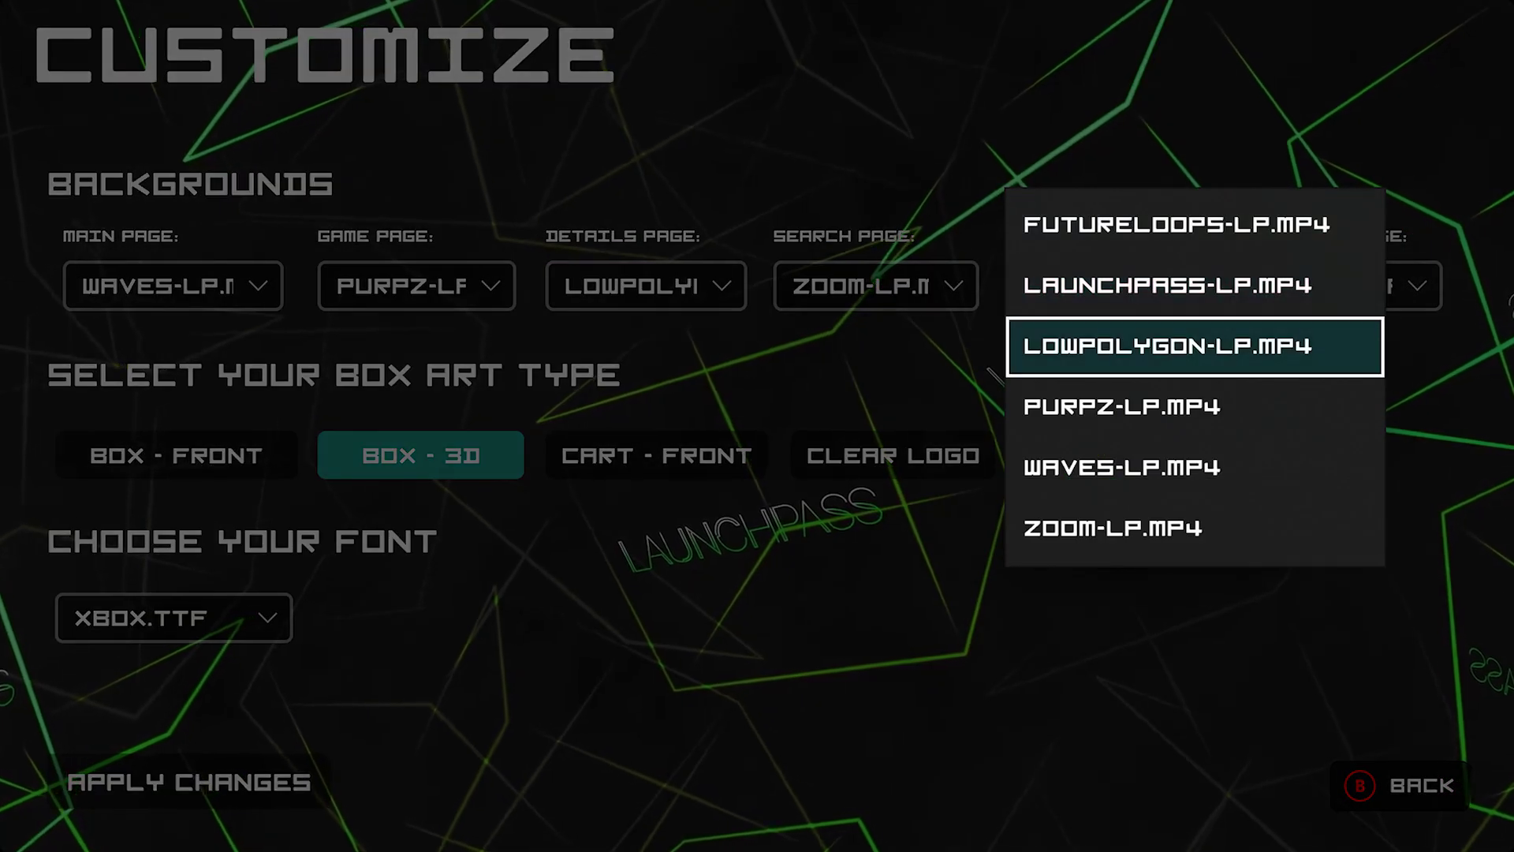
key("Return")
Set the settings page background to PURPZ-LP.MP4.
key("Right")
key("Return")
key("Up")
key("Return")
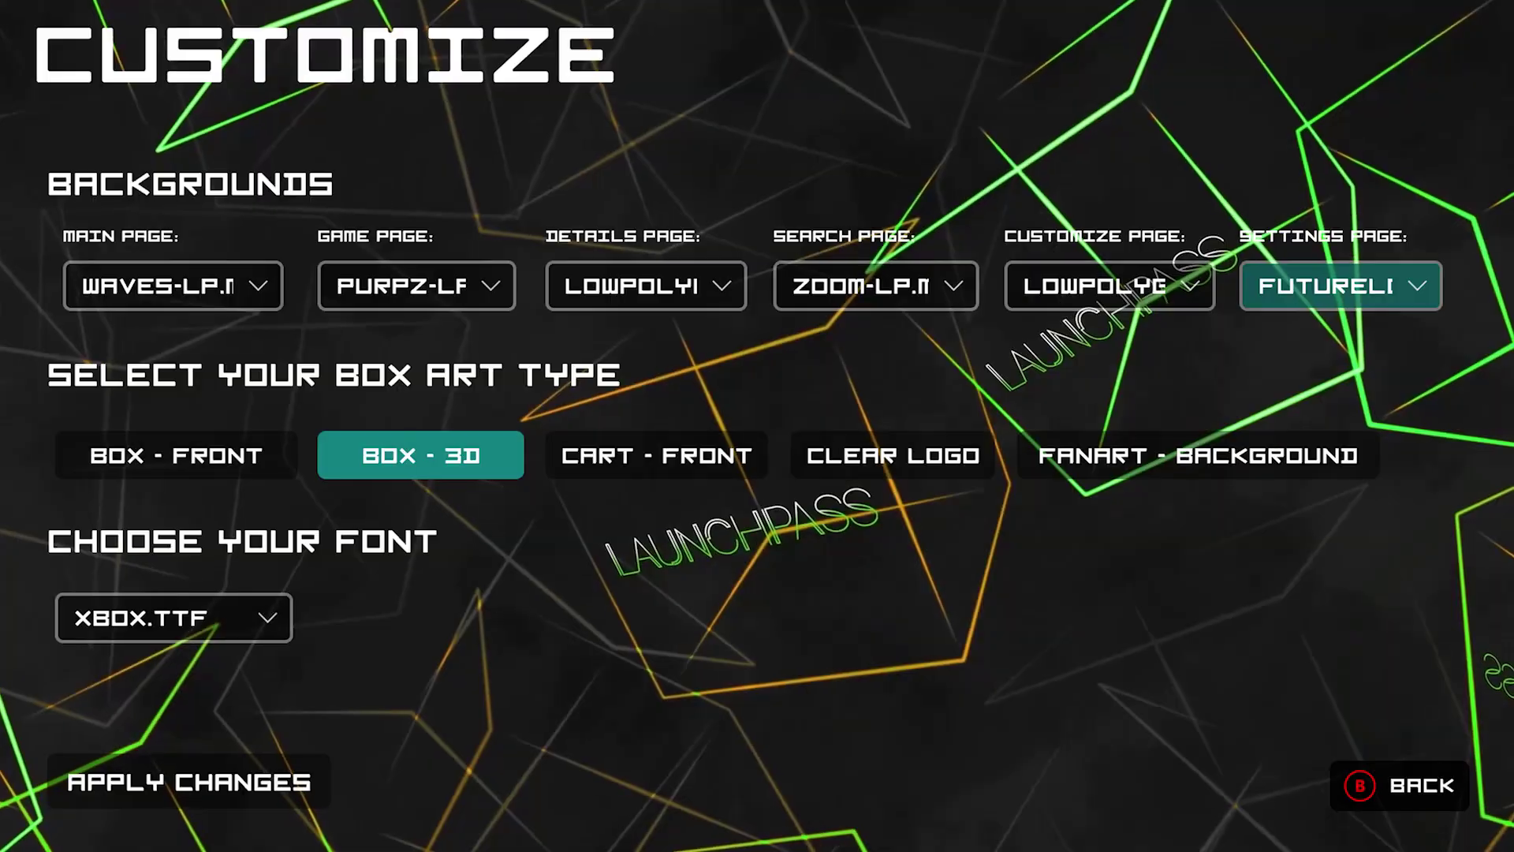
key("Return")
key("Down")
key("Down")
key("Down")
key("Return")
Apply the background and box art changes and close the restart notice.
key("Down")
key("Down")
key("Return")
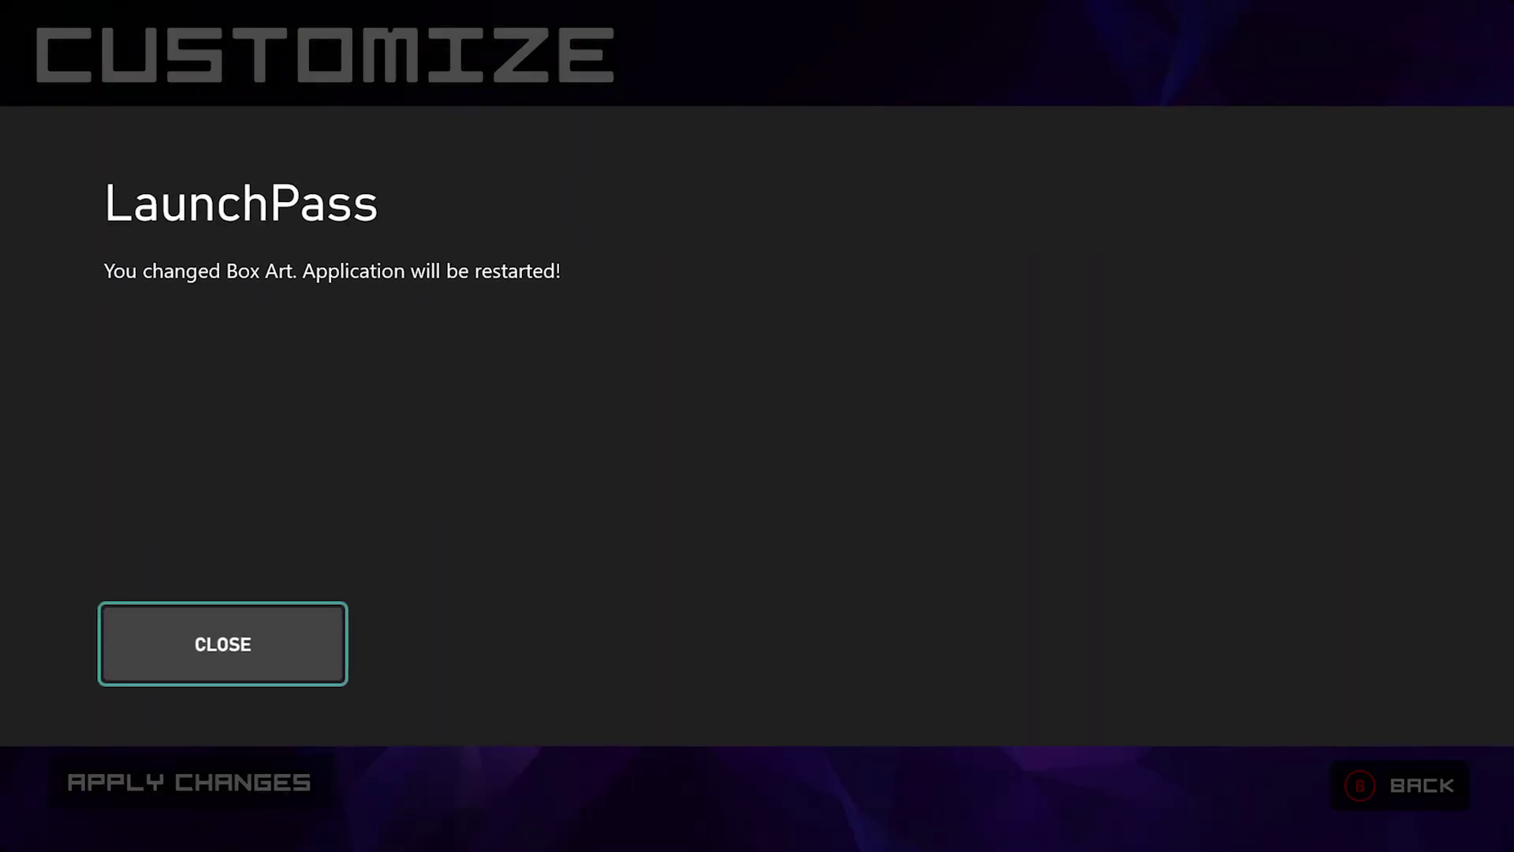
key("Return")
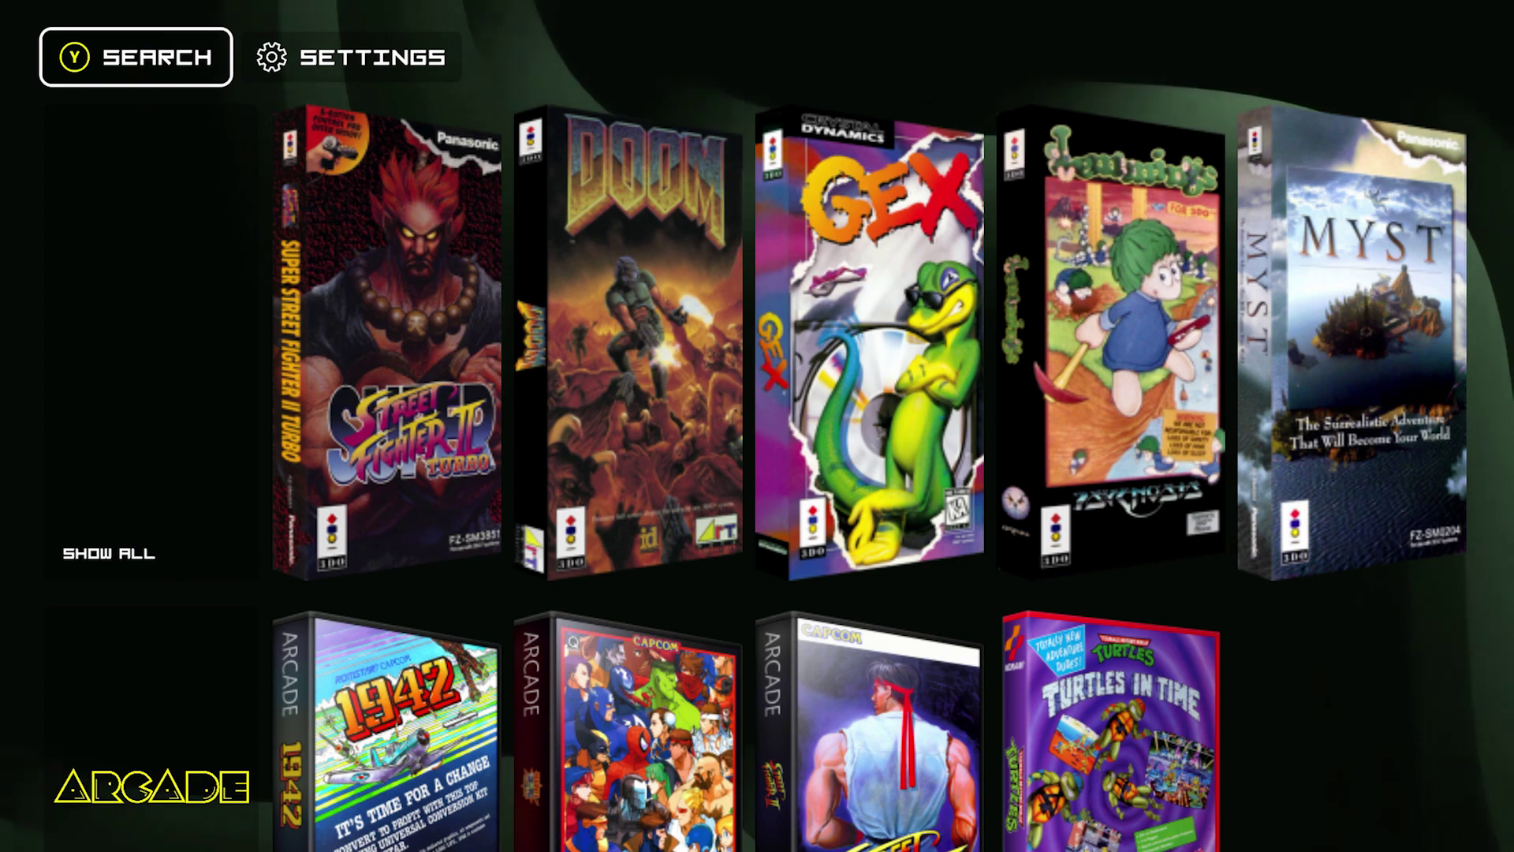
View the game page of Super Street Fighter II Turbo with its new background and close it.
key("Right")
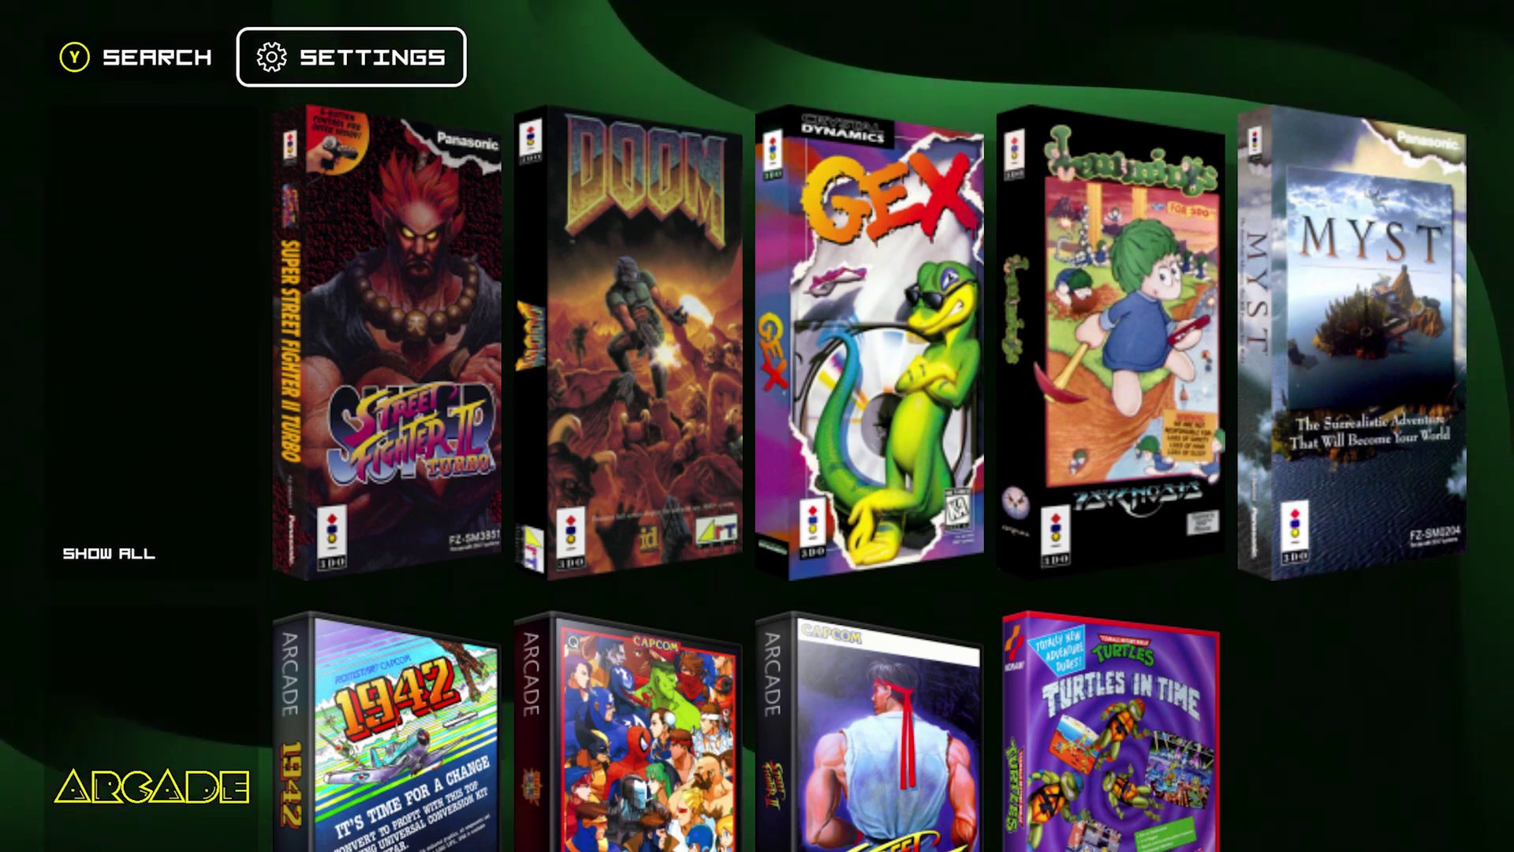
key("Down")
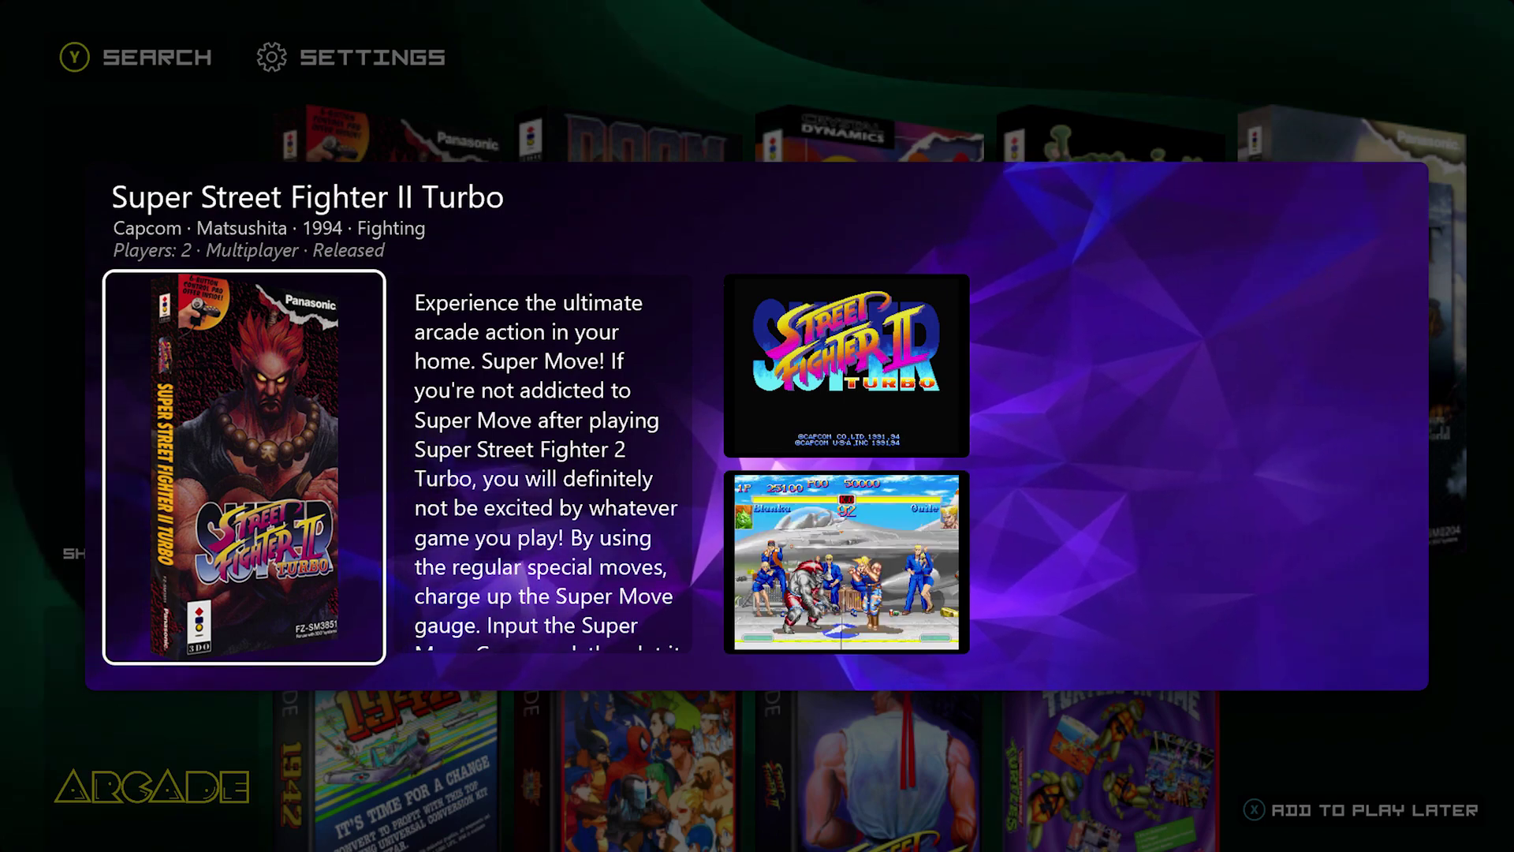
key("Escape")
Reopen the Customize page from the settings.
key("Right")
key("Up")
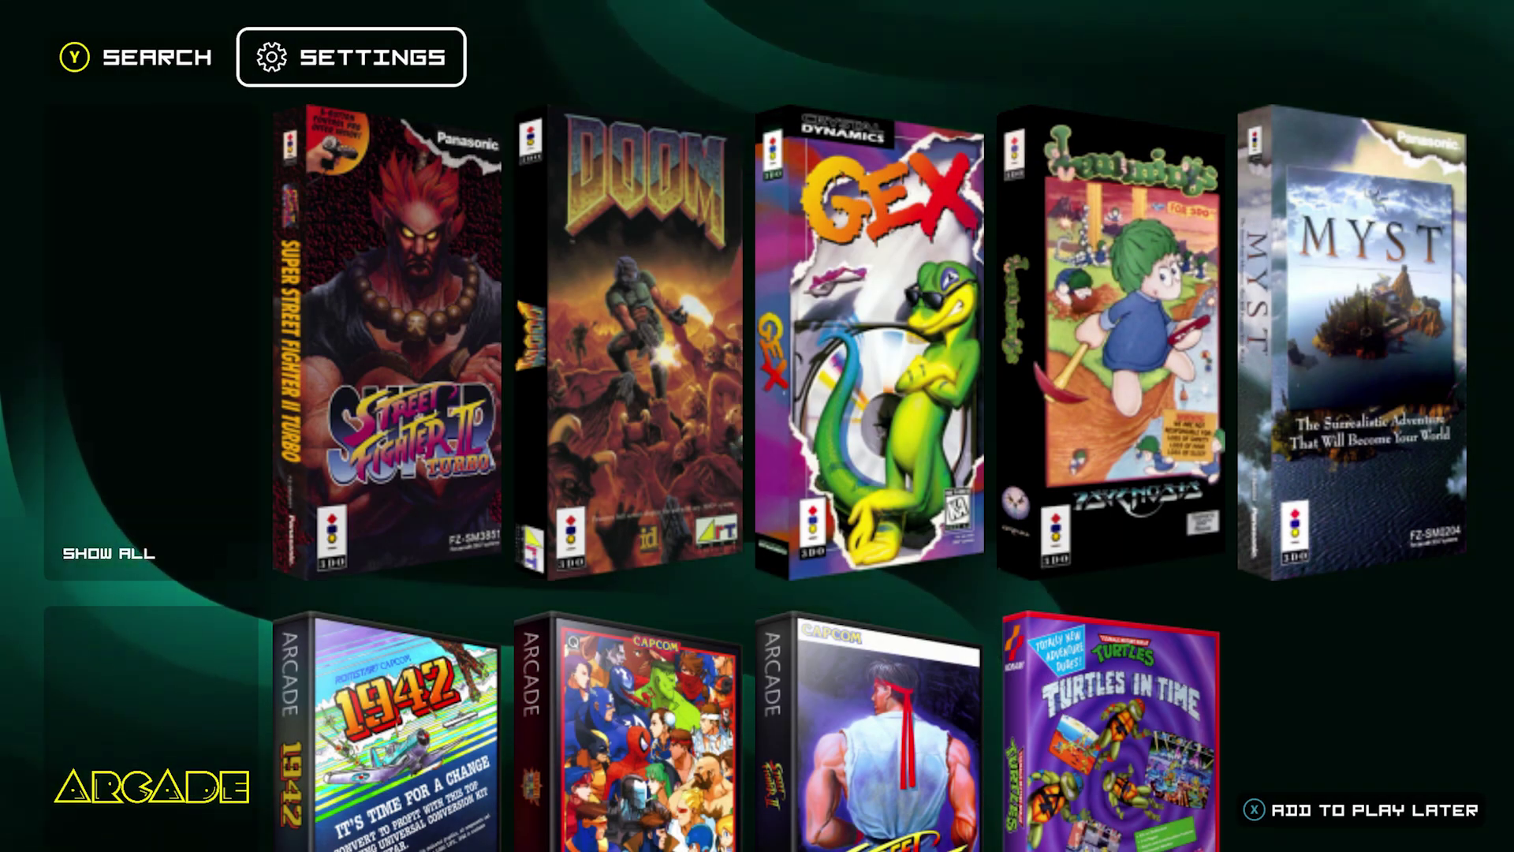
key("Return")
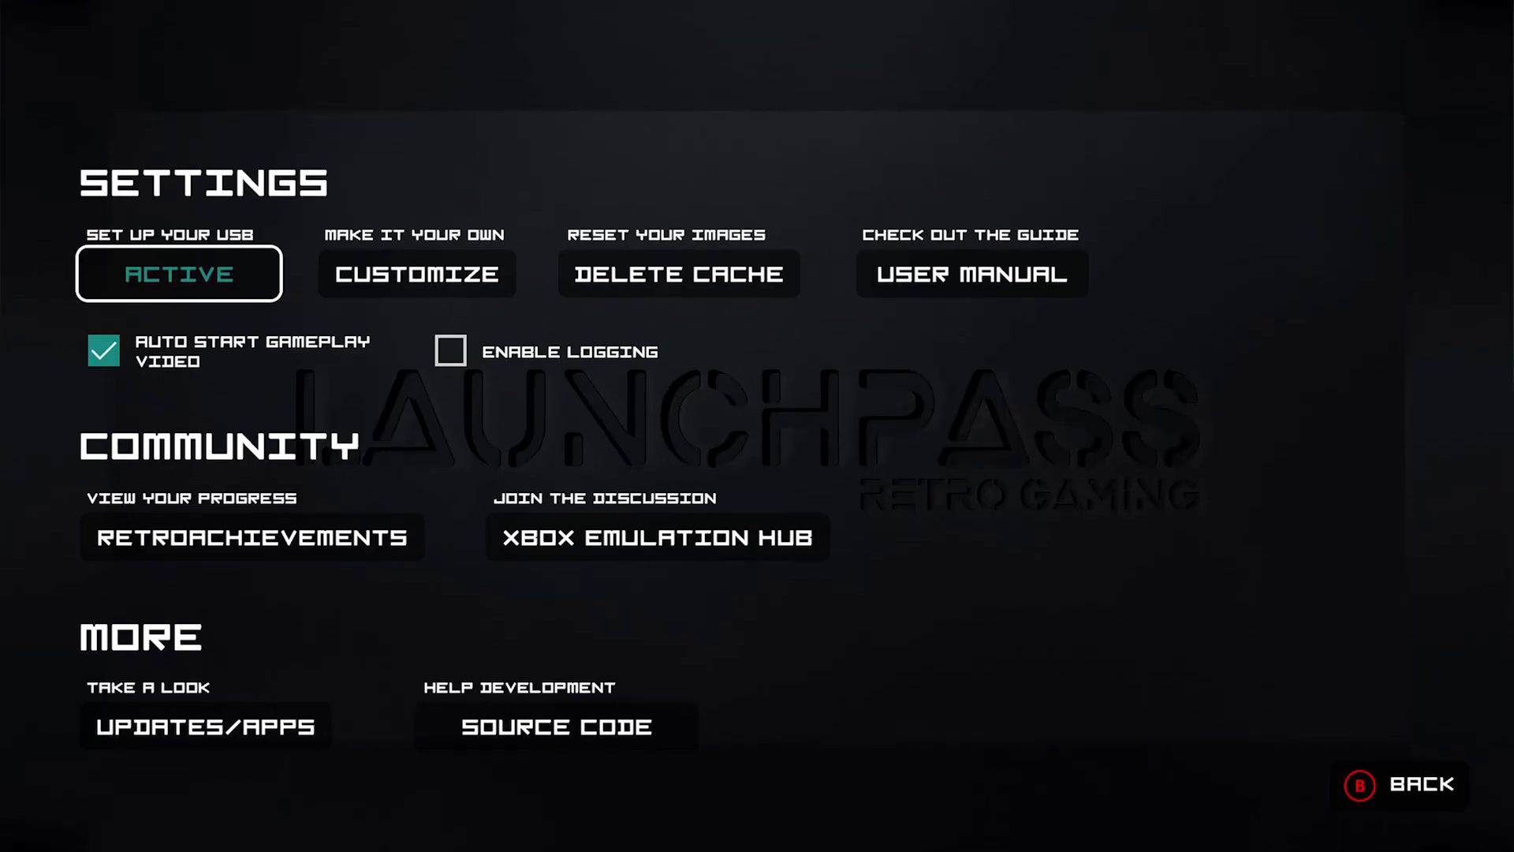
key("Right")
key("Return")
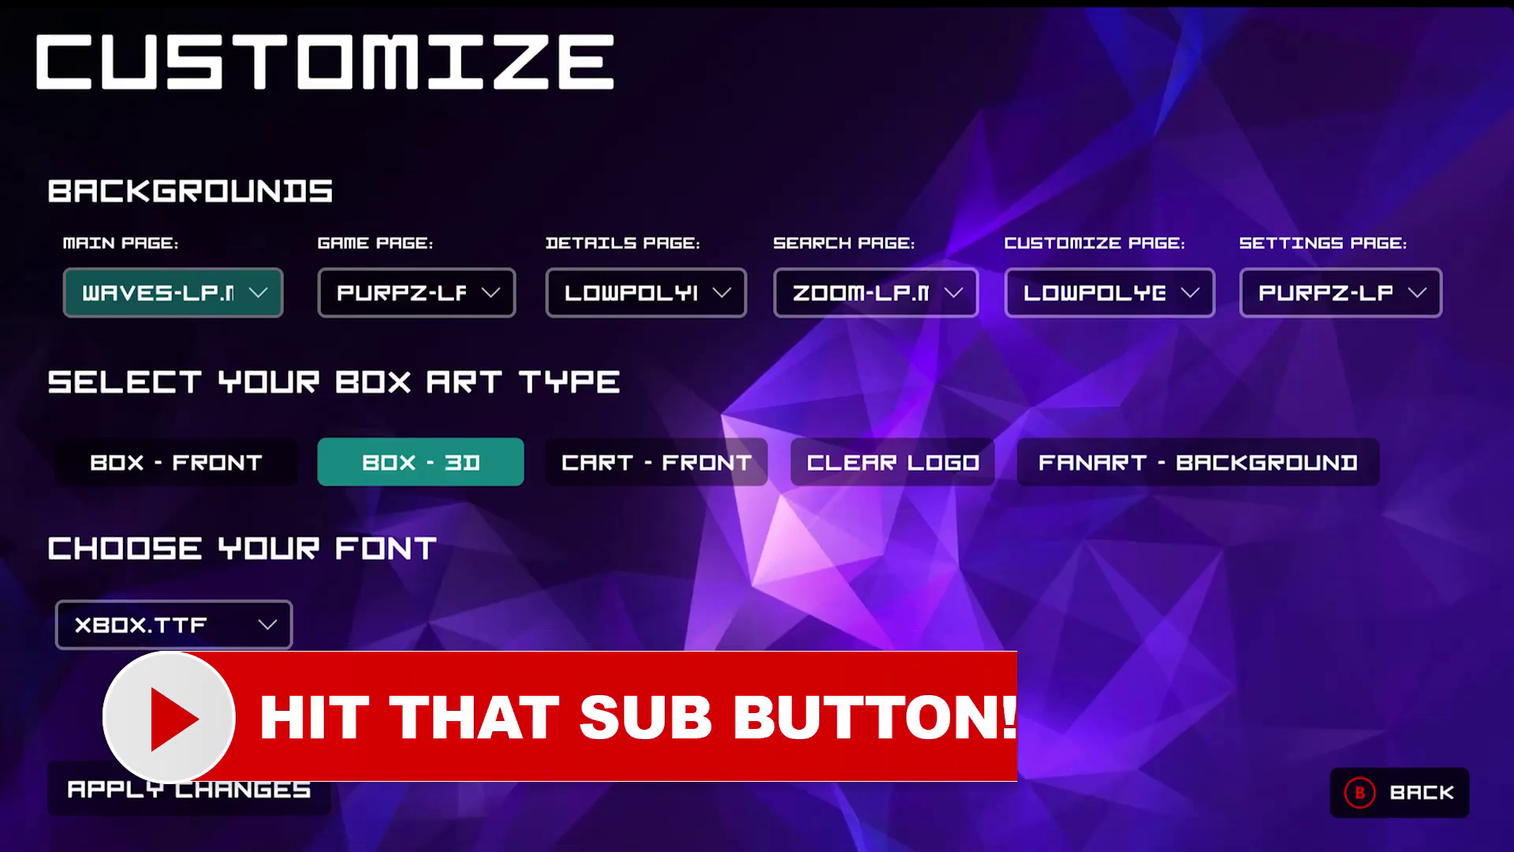
Review the background video assigned to each page.
key("Right")
key("Right")
key("Right")
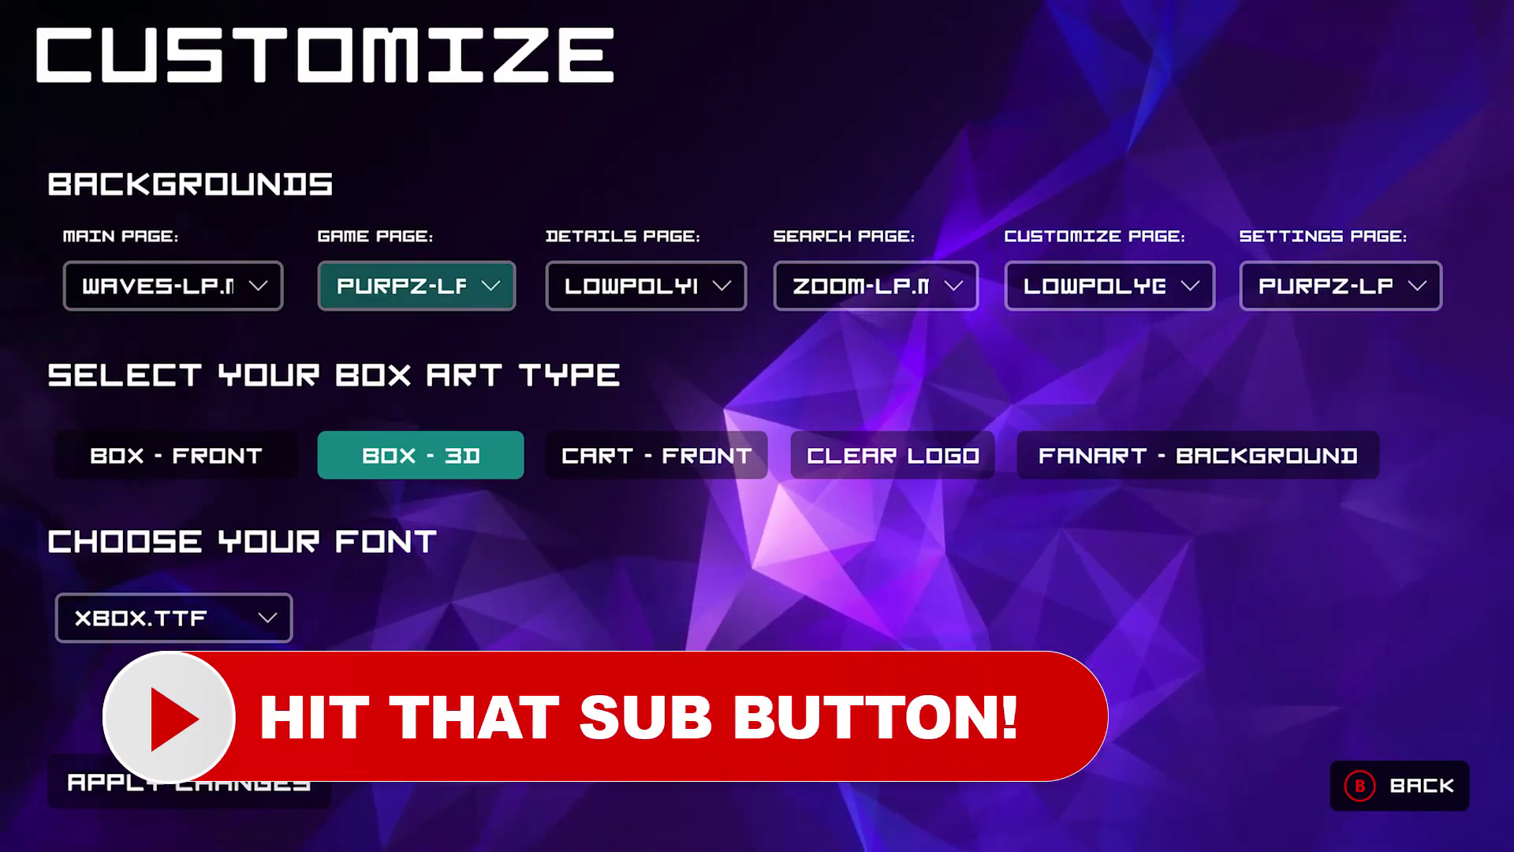
key("Right")
key("Right")
key("Left")
key("Left")
key("Left")
key("Left")
key("Left")
Check the available fonts and keep XBOX.TTF.
key("Down")
key("Down")
key("Return")
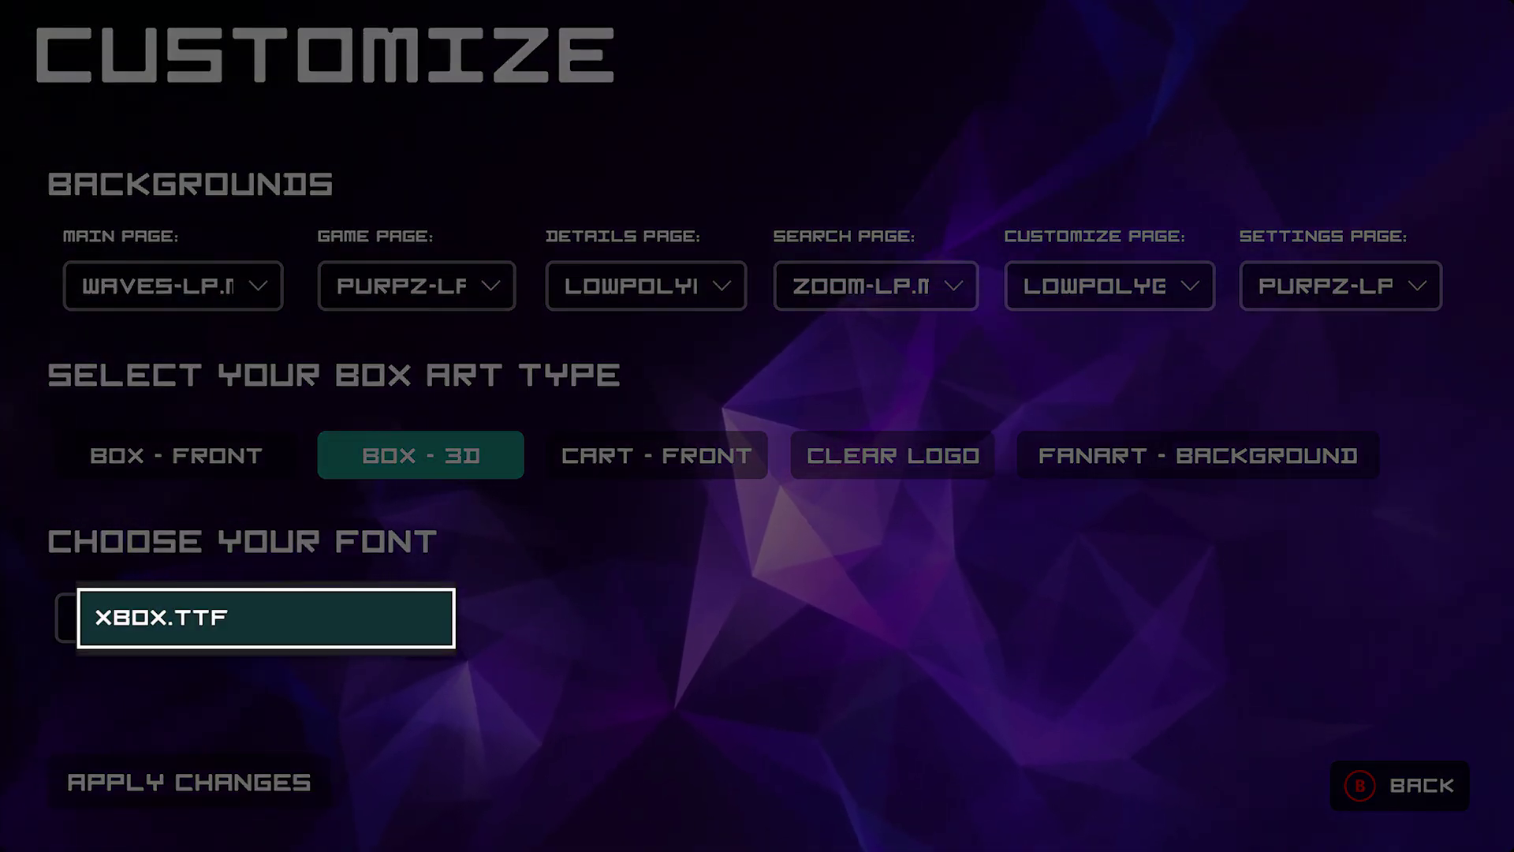
key("Return")
key("Up")
key("Up")
key("Right")
key("Right")
key("Right")
key("Right")
key("Right")
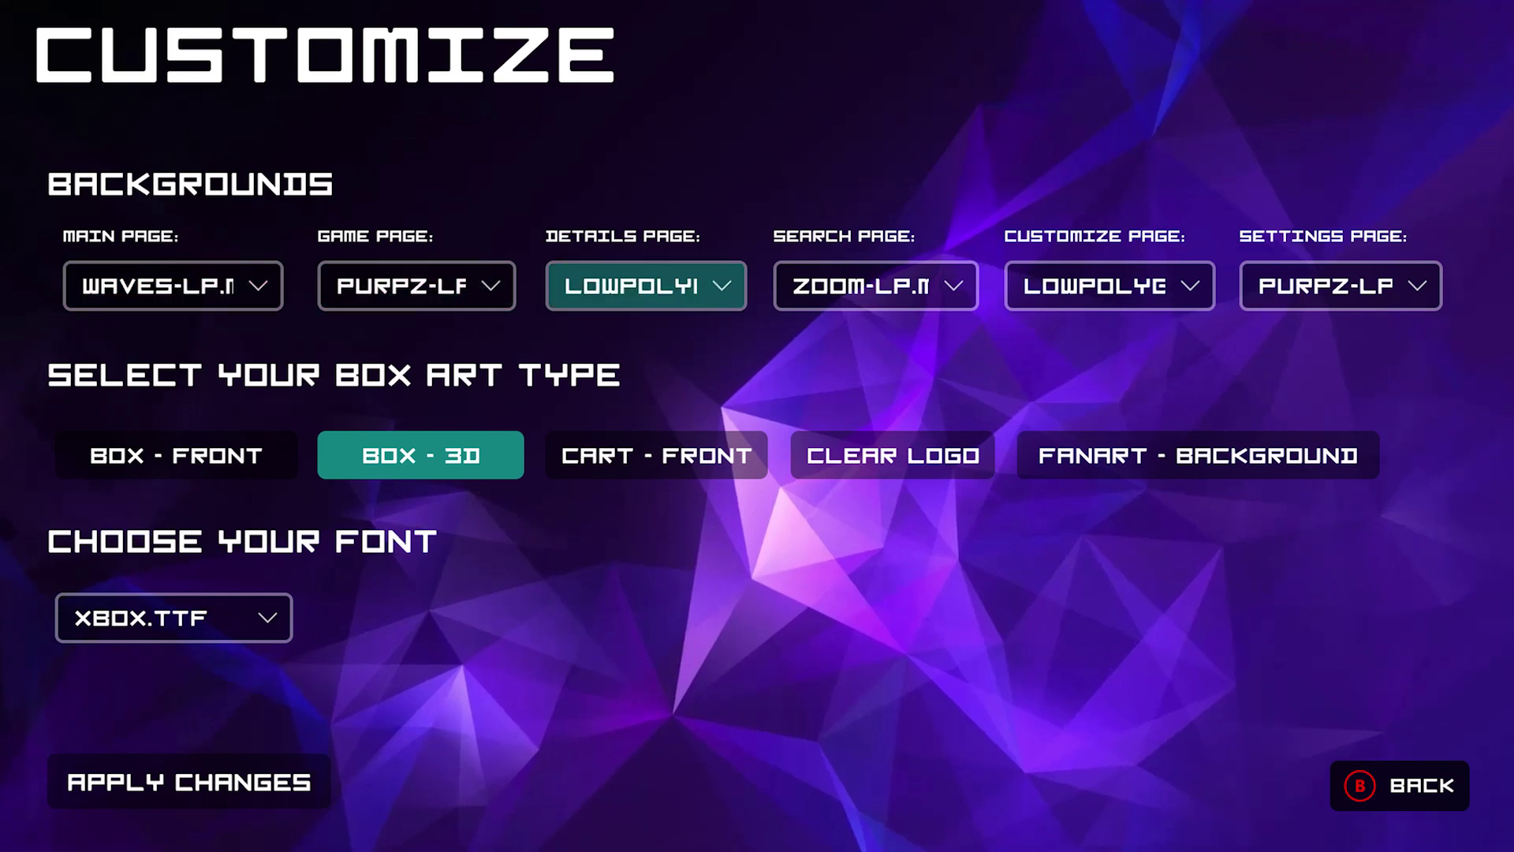
key("Left")
key("Left")
key("Left")
key("Left")
key("Left")
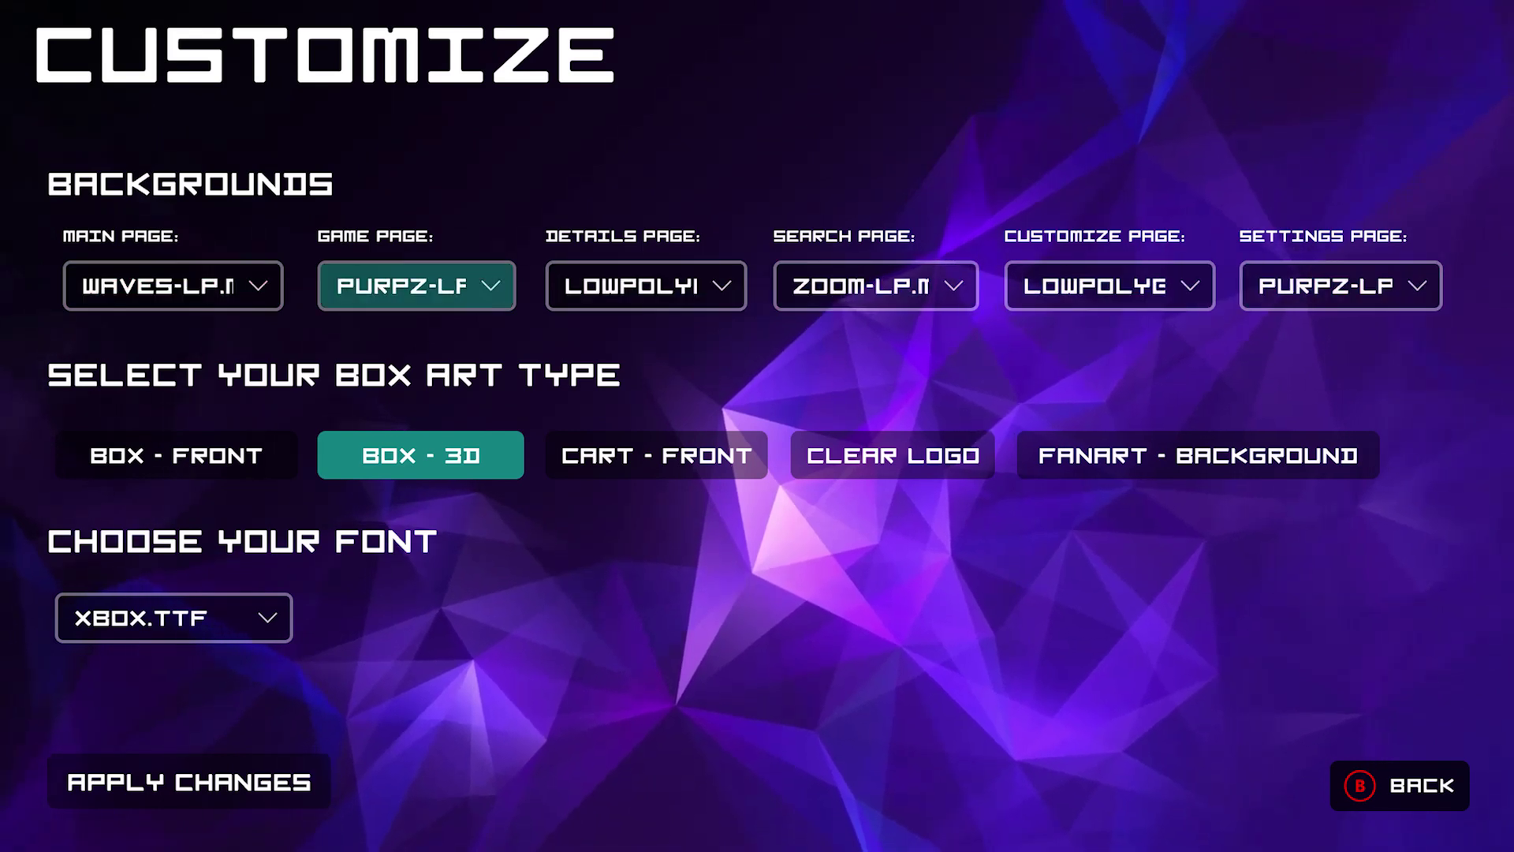
Apply the customization settings and return to the game library.
key("Down")
key("Down")
key("Down")
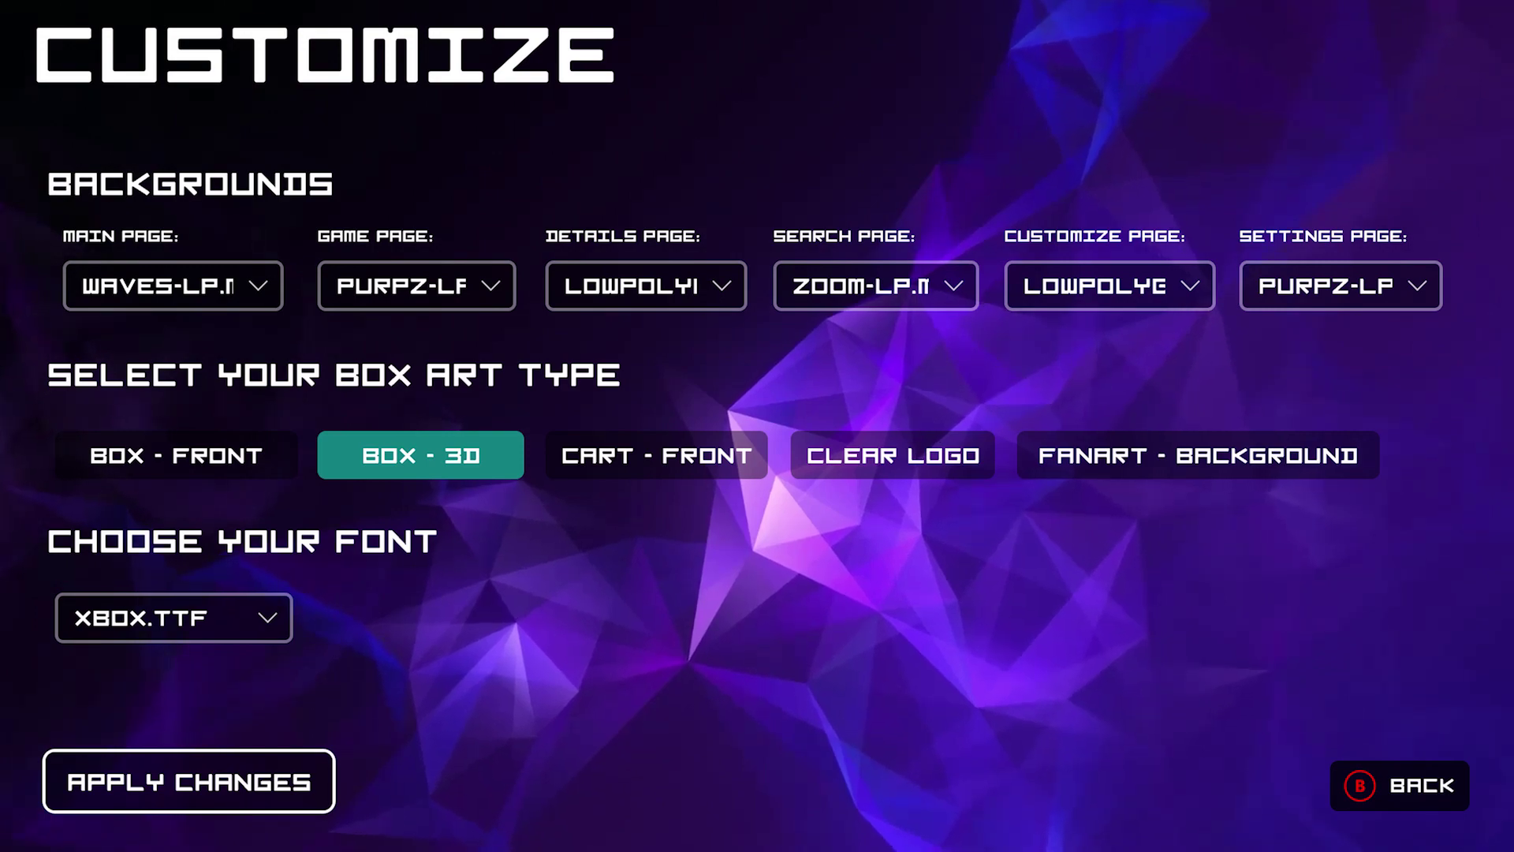
key("Return")
Look through the 3D box art in the Arcade and Atari 2600 rows.
key("Right")
key("Down")
key("Down")
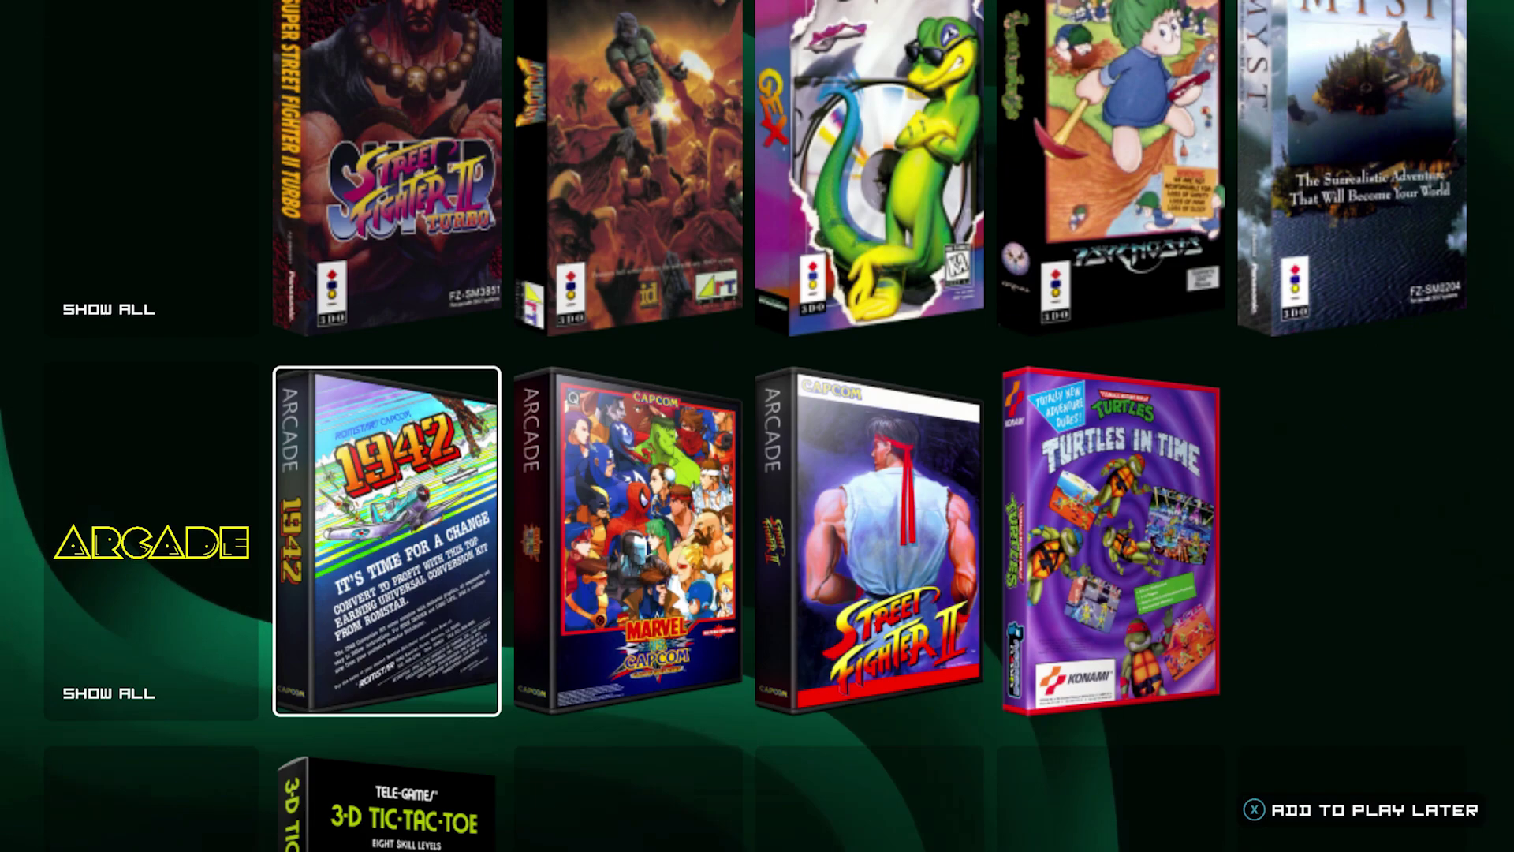
key("Down")
key("Right")
key("Right")
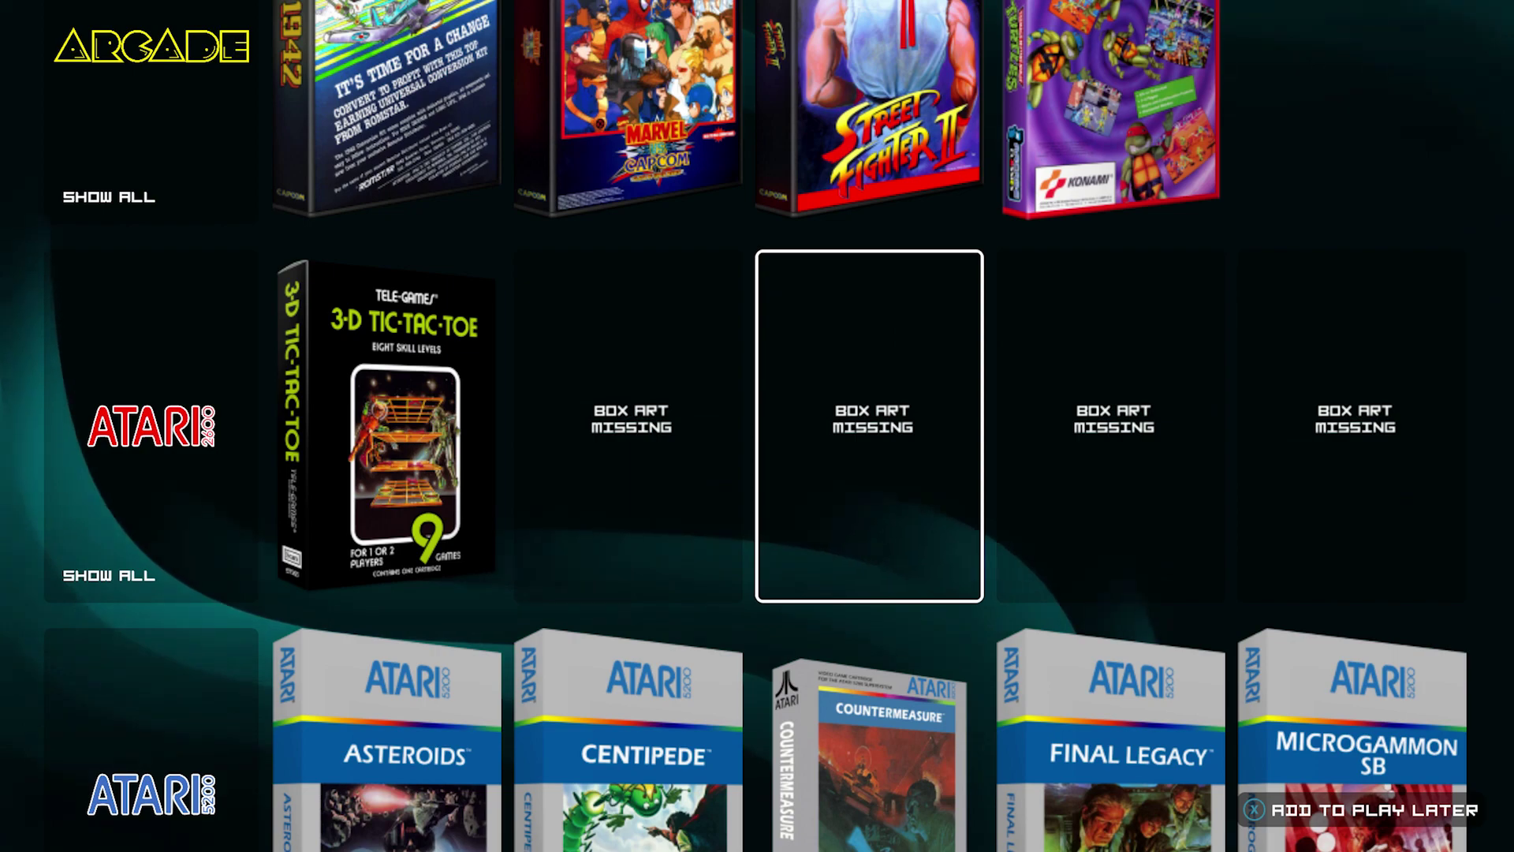
key("Right")
key("Right")
key("Left")
key("Left")
key("Left")
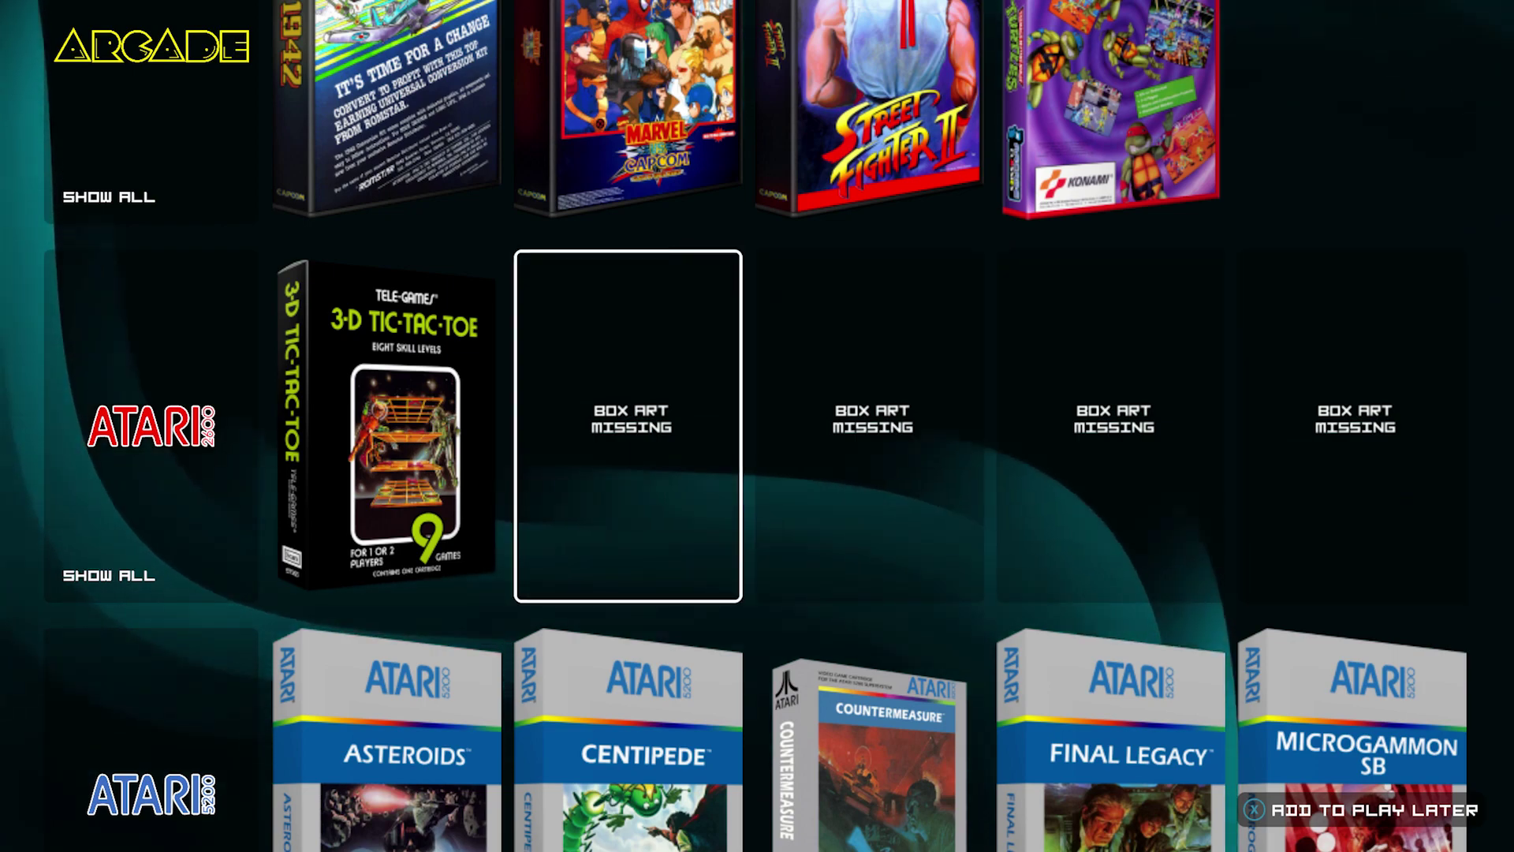
Browse the 3D box art further down to the Atari Jaguar row.
key("Down")
key("Down")
key("Down")
key("Down")
key("Up")
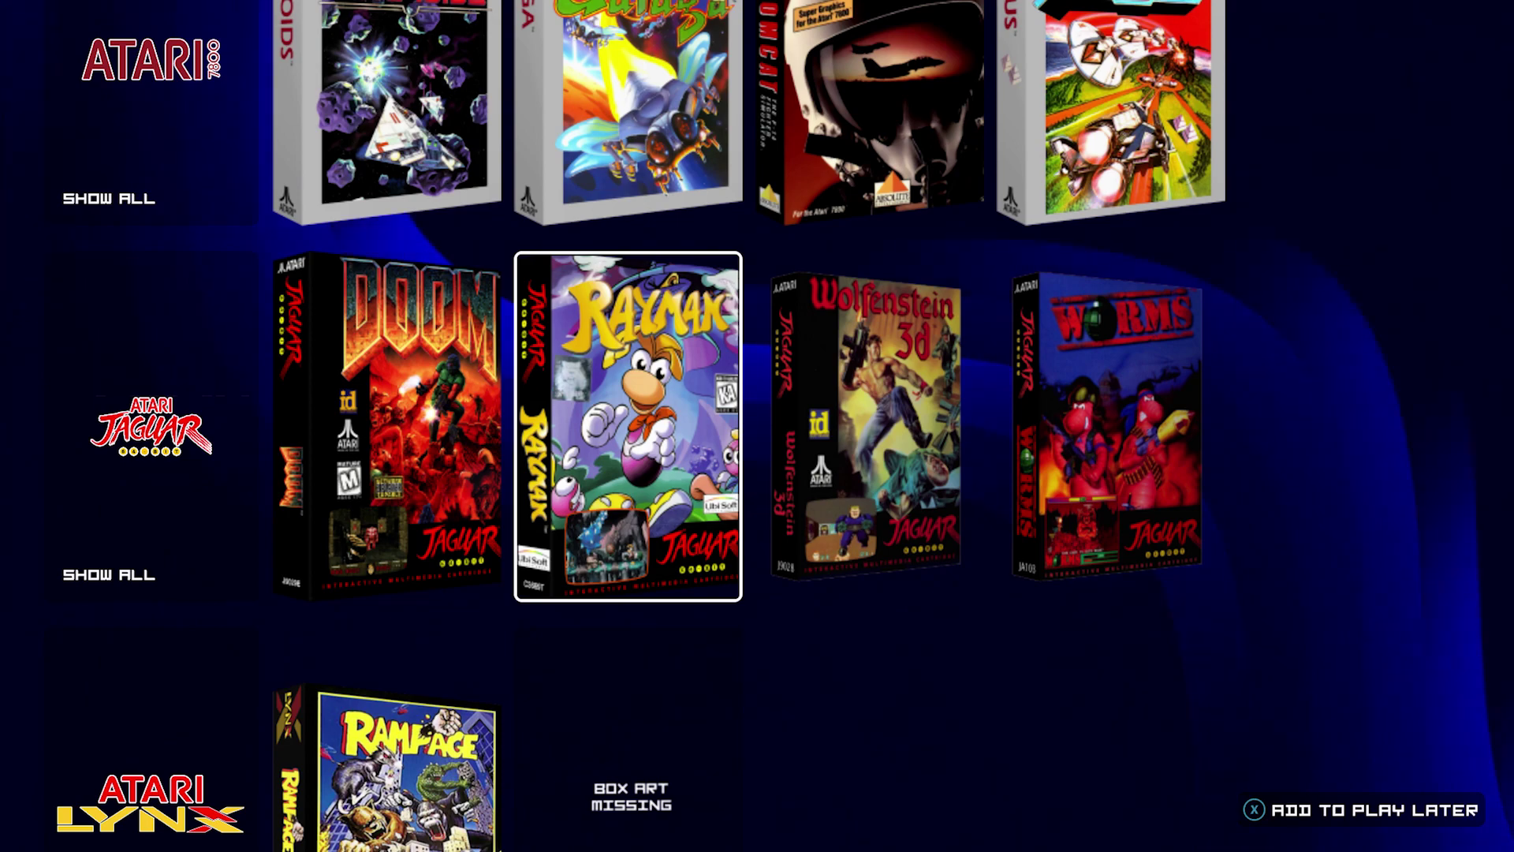
Switch to Dev Home and choose an action from the LaunchPass app's options.
key("super")
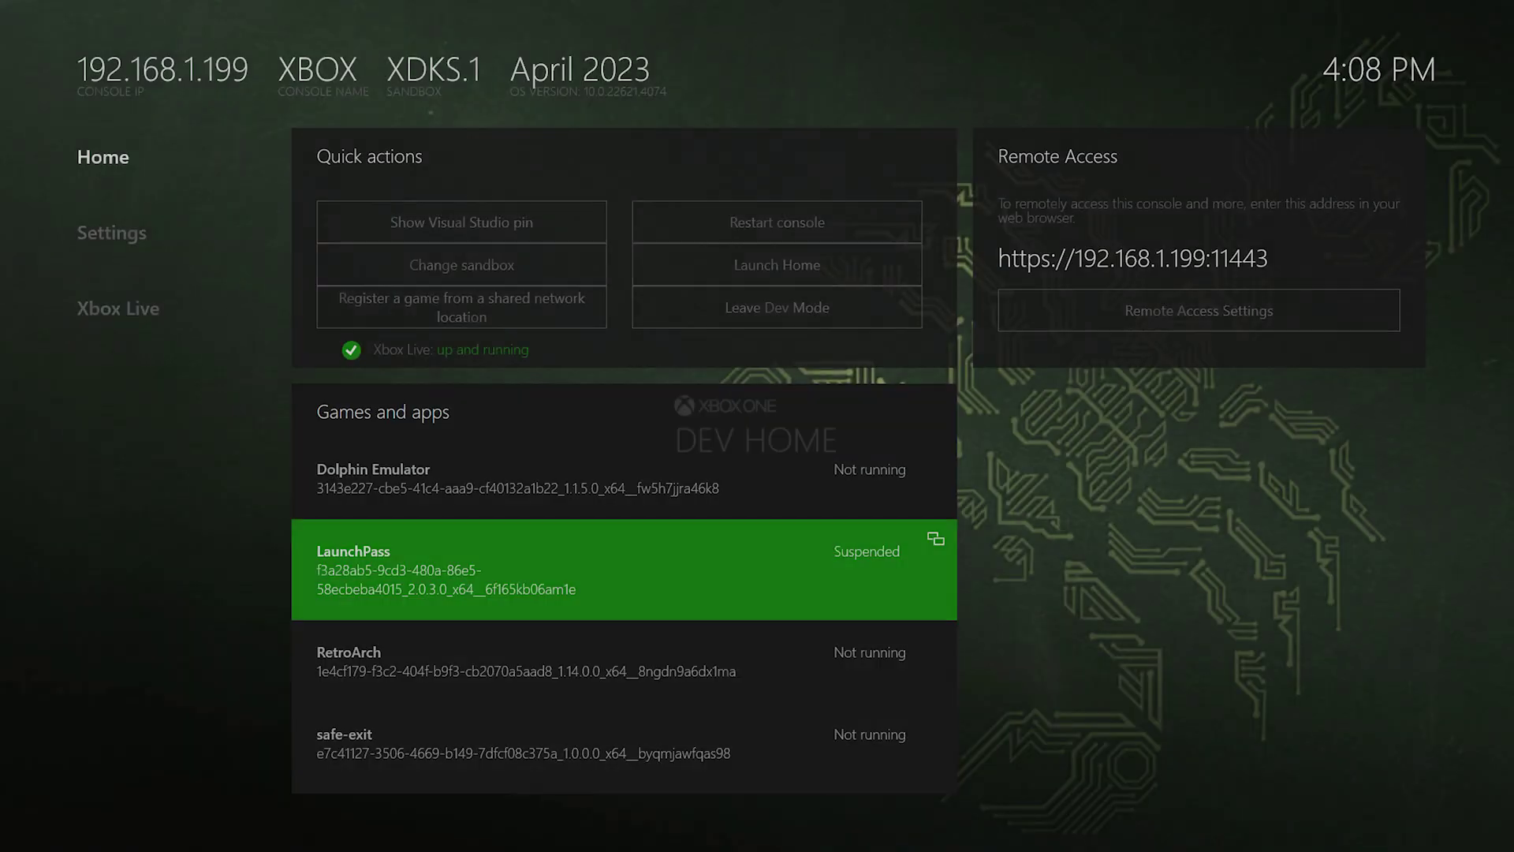
key("Menu")
key("Escape")
key("Menu")
key("Down")
key("Return")
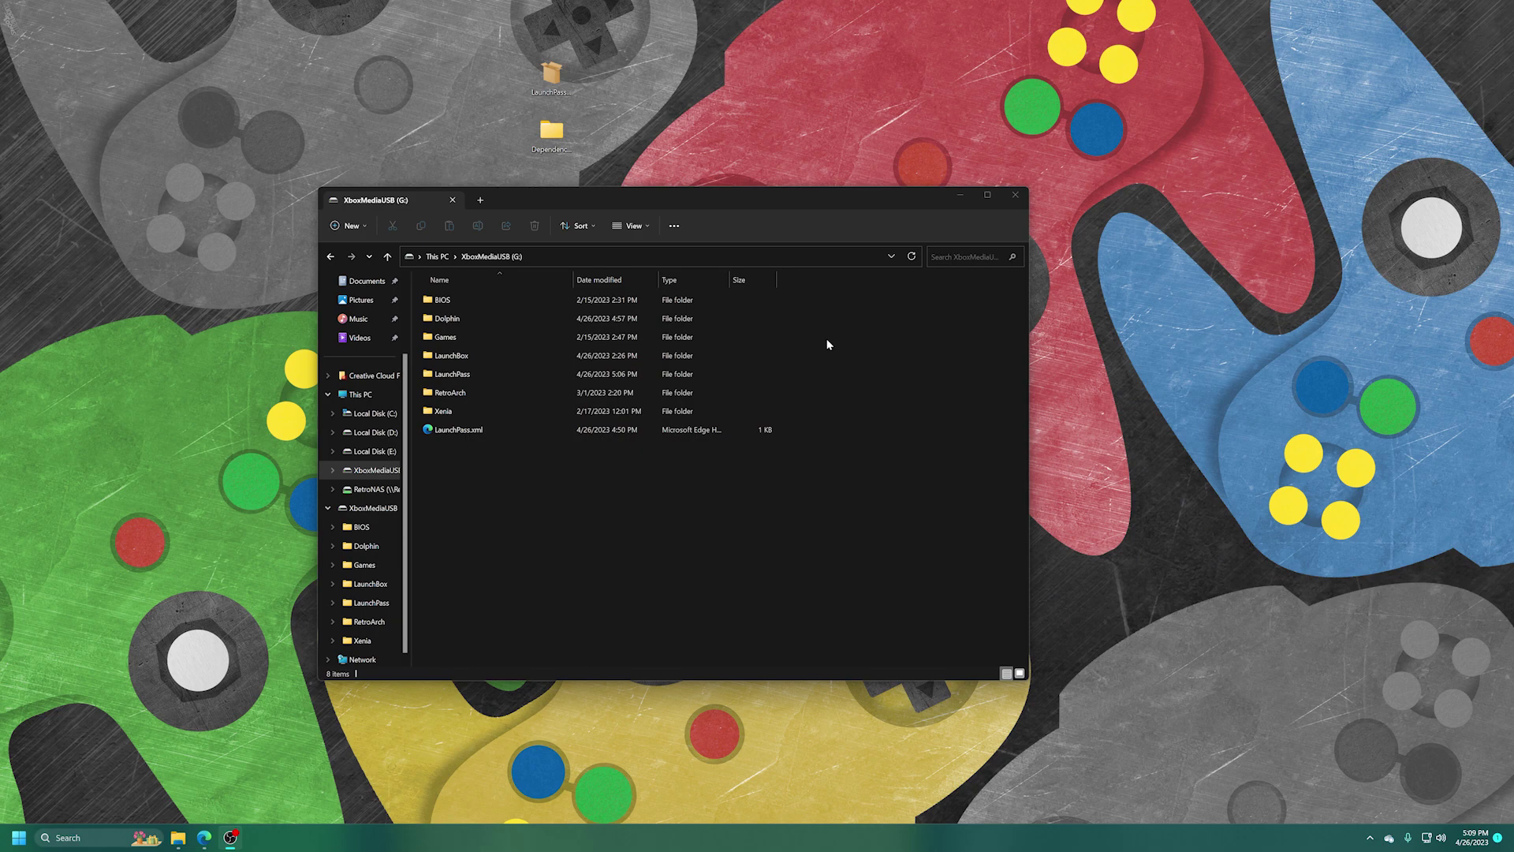
Open the LaunchBox folder on the XboxMediaUSB drive of the PC and start LaunchBox from it.
double_click(460, 356)
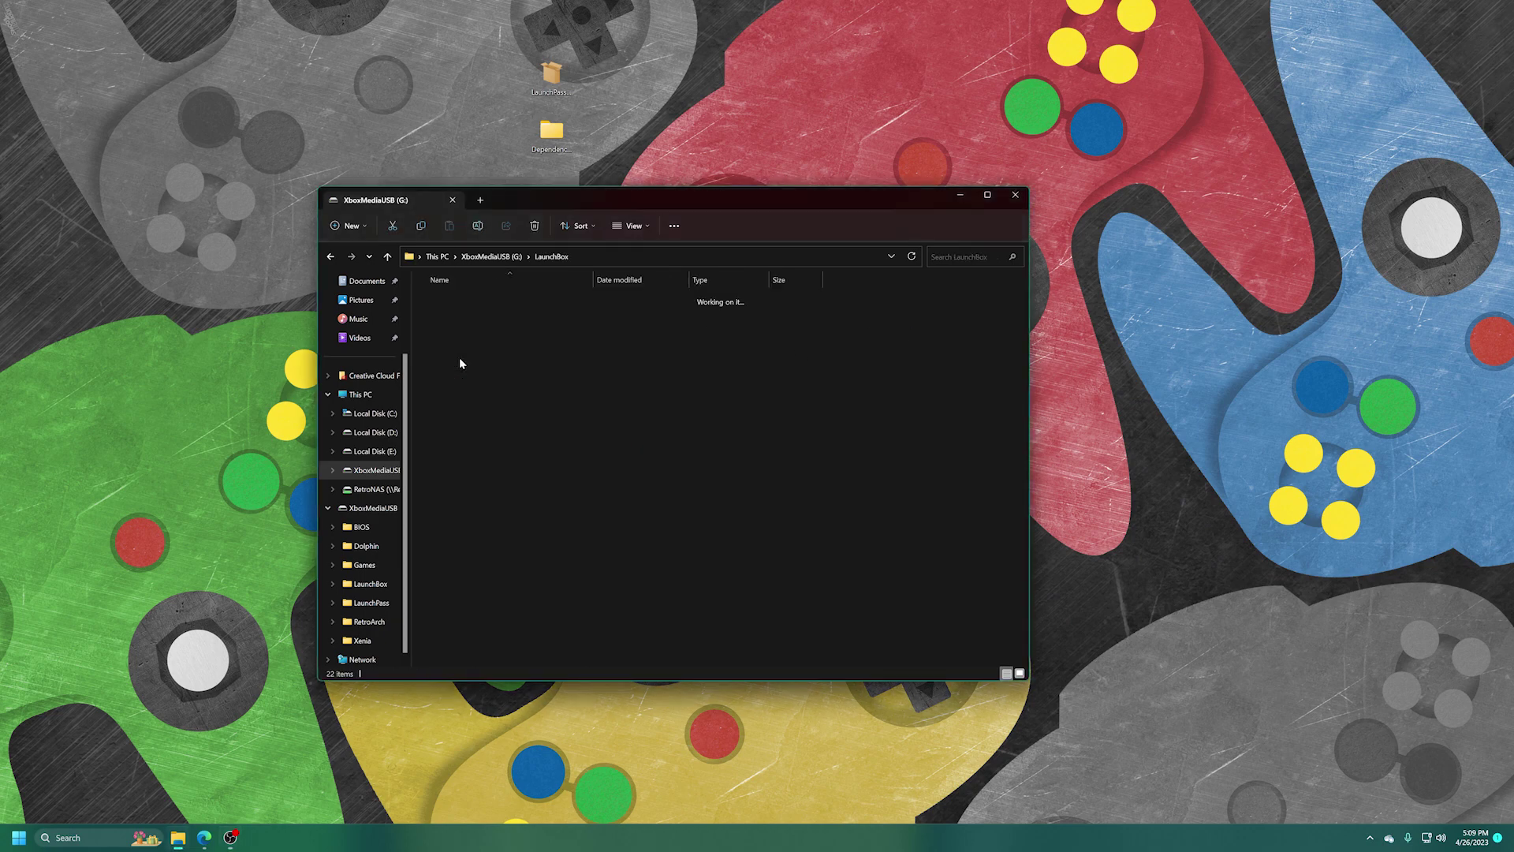
scroll(478, 488, "down", 1)
double_click(456, 622)
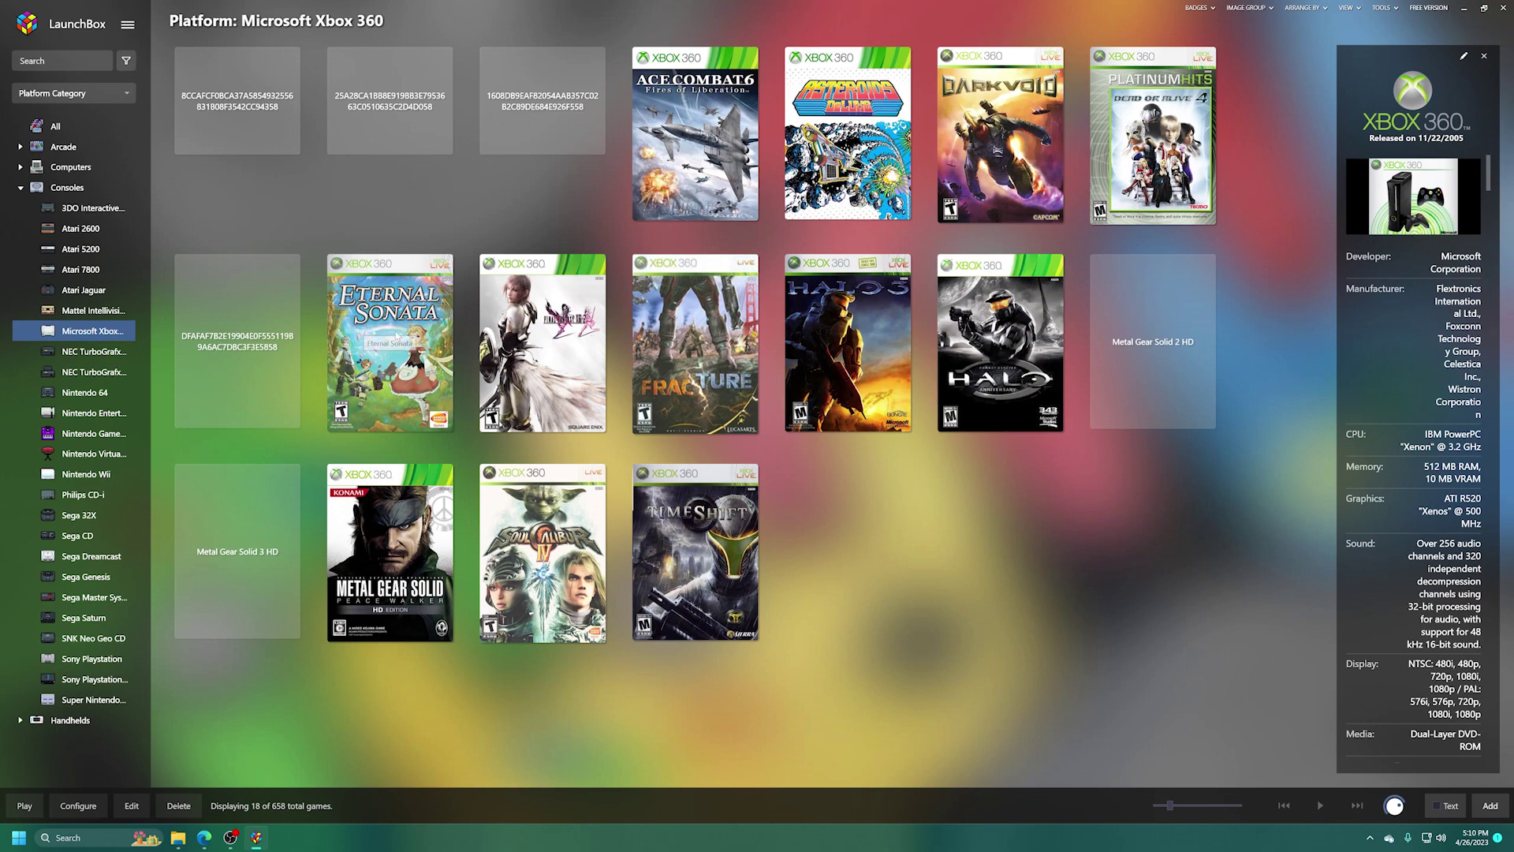
Open The Legend of Zelda: A Link to the Past from the Super Nintendo platform for editing.
right_click(262, 359)
left_click(1043, 562)
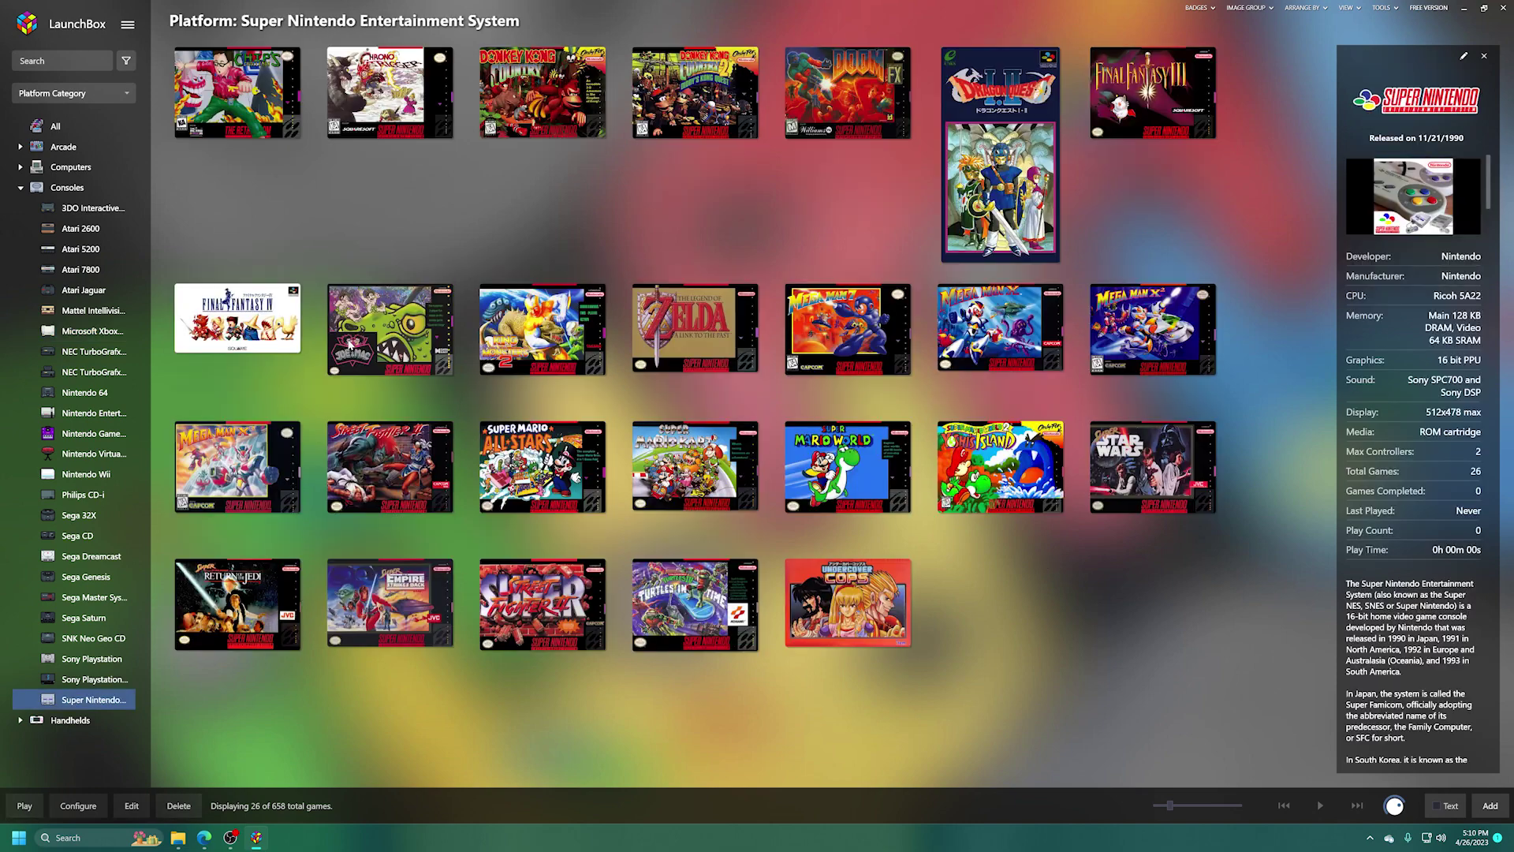
right_click(654, 317)
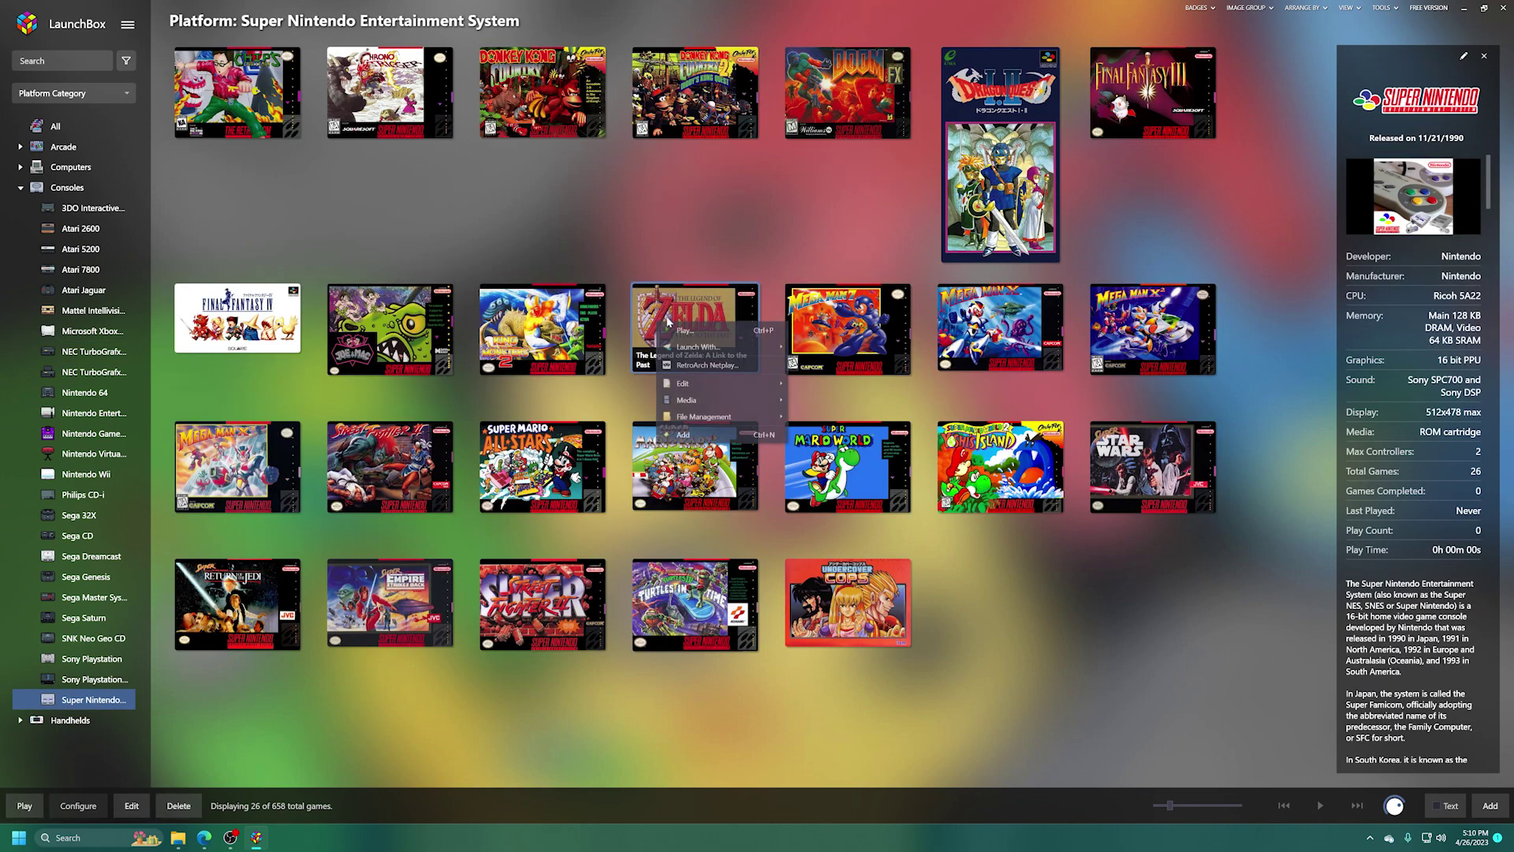
left_click(750, 392)
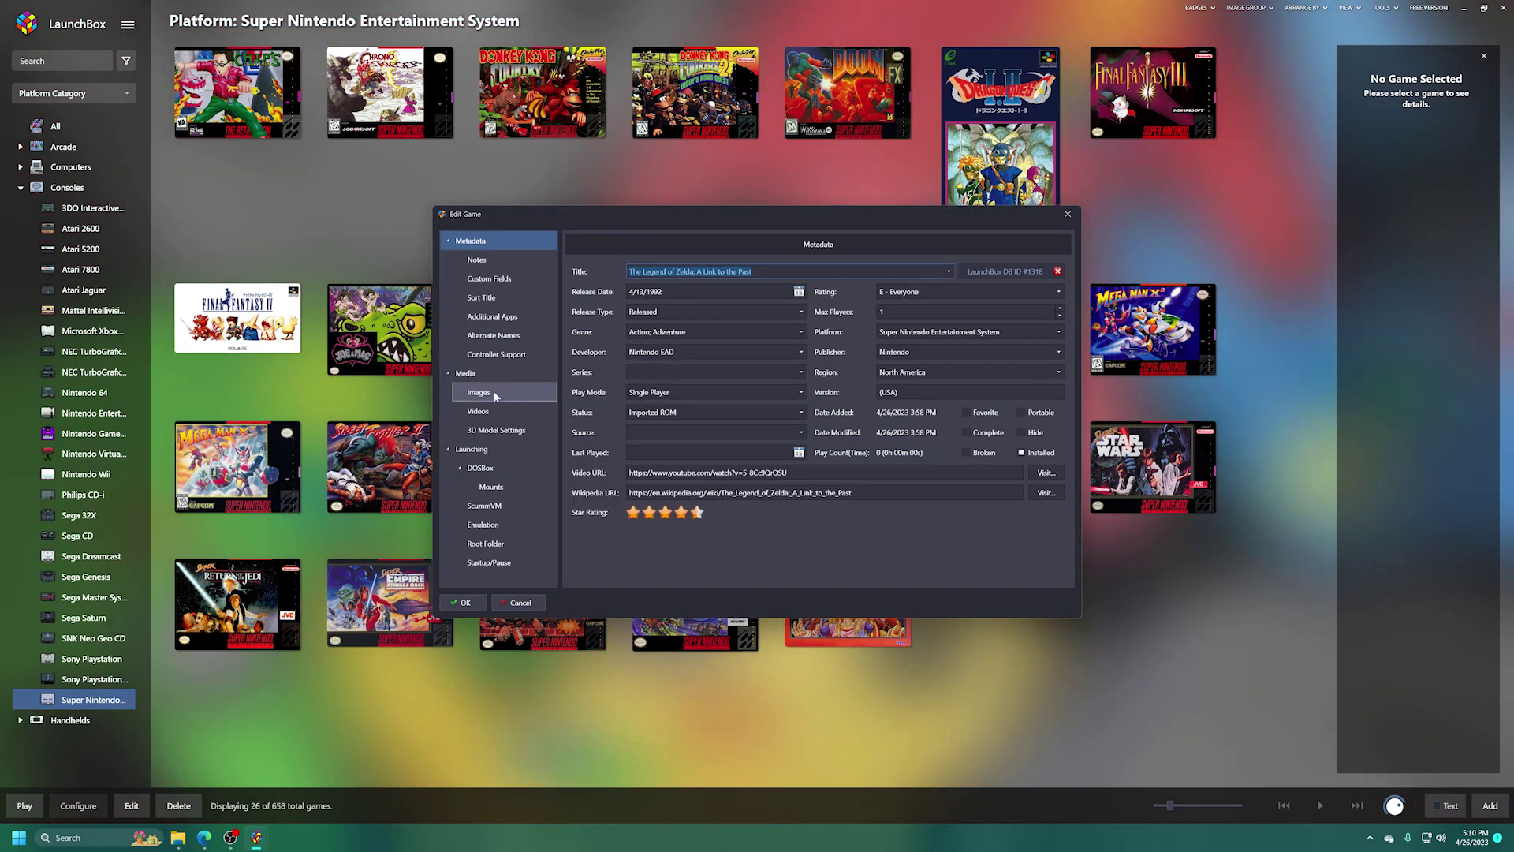
Examine the game's videos, downloadable media types and images, and close the game editor.
left_click(490, 411)
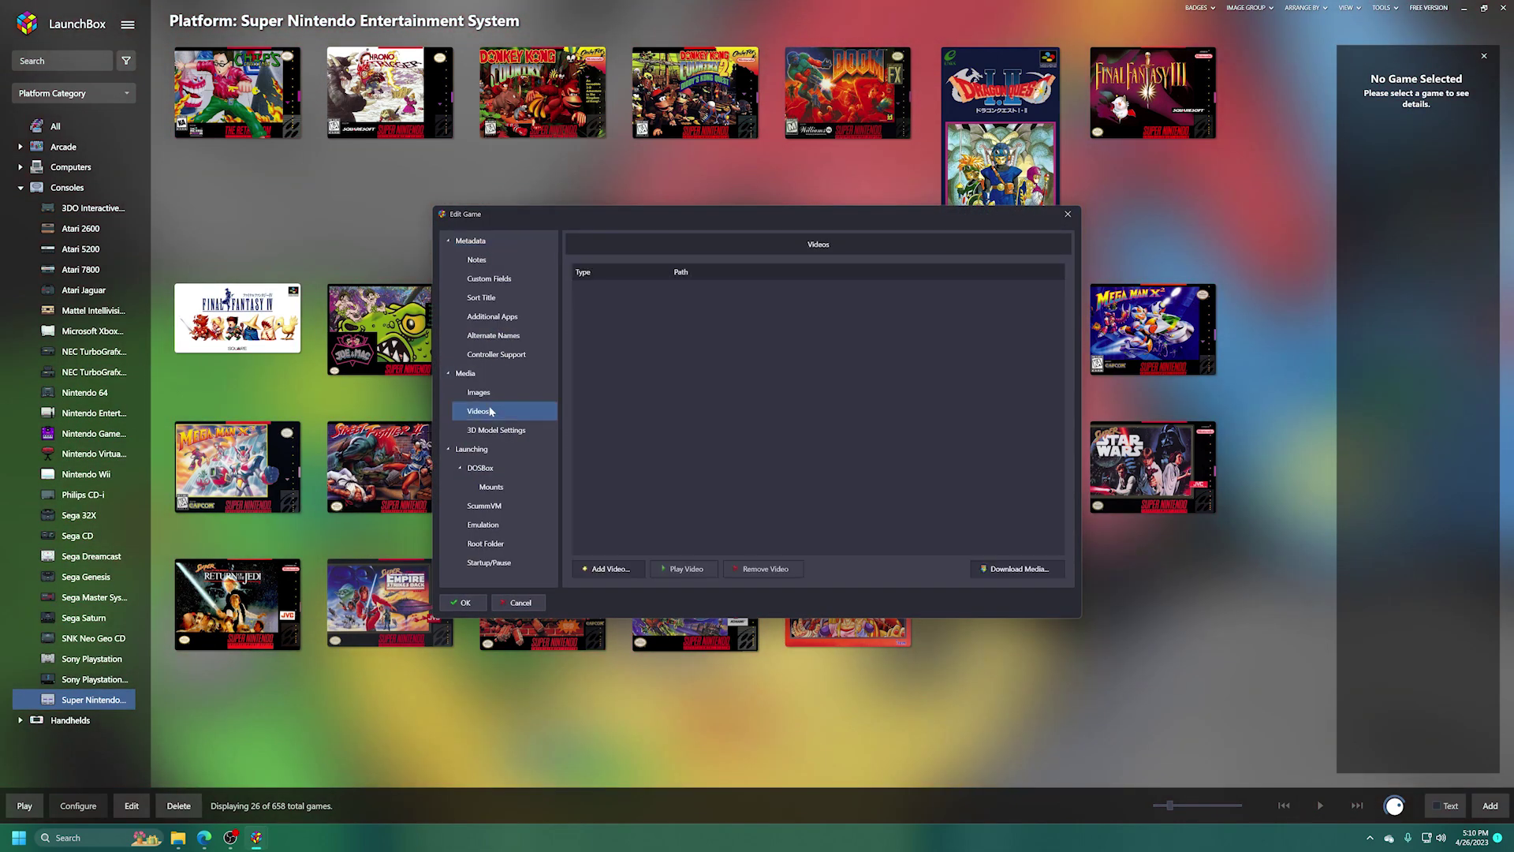
left_click(1012, 569)
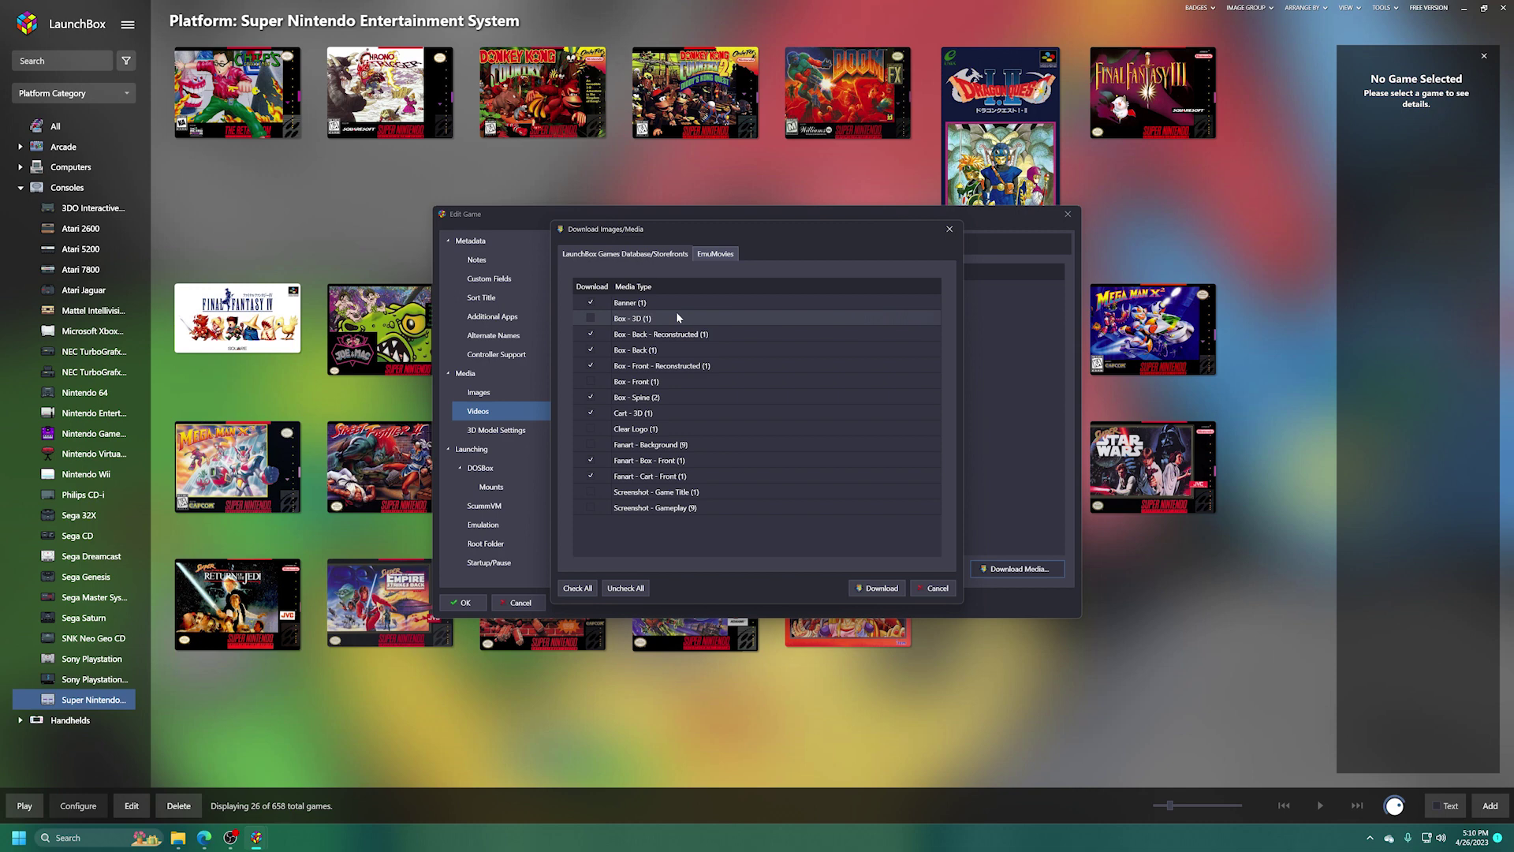
key("Escape")
left_click(497, 398)
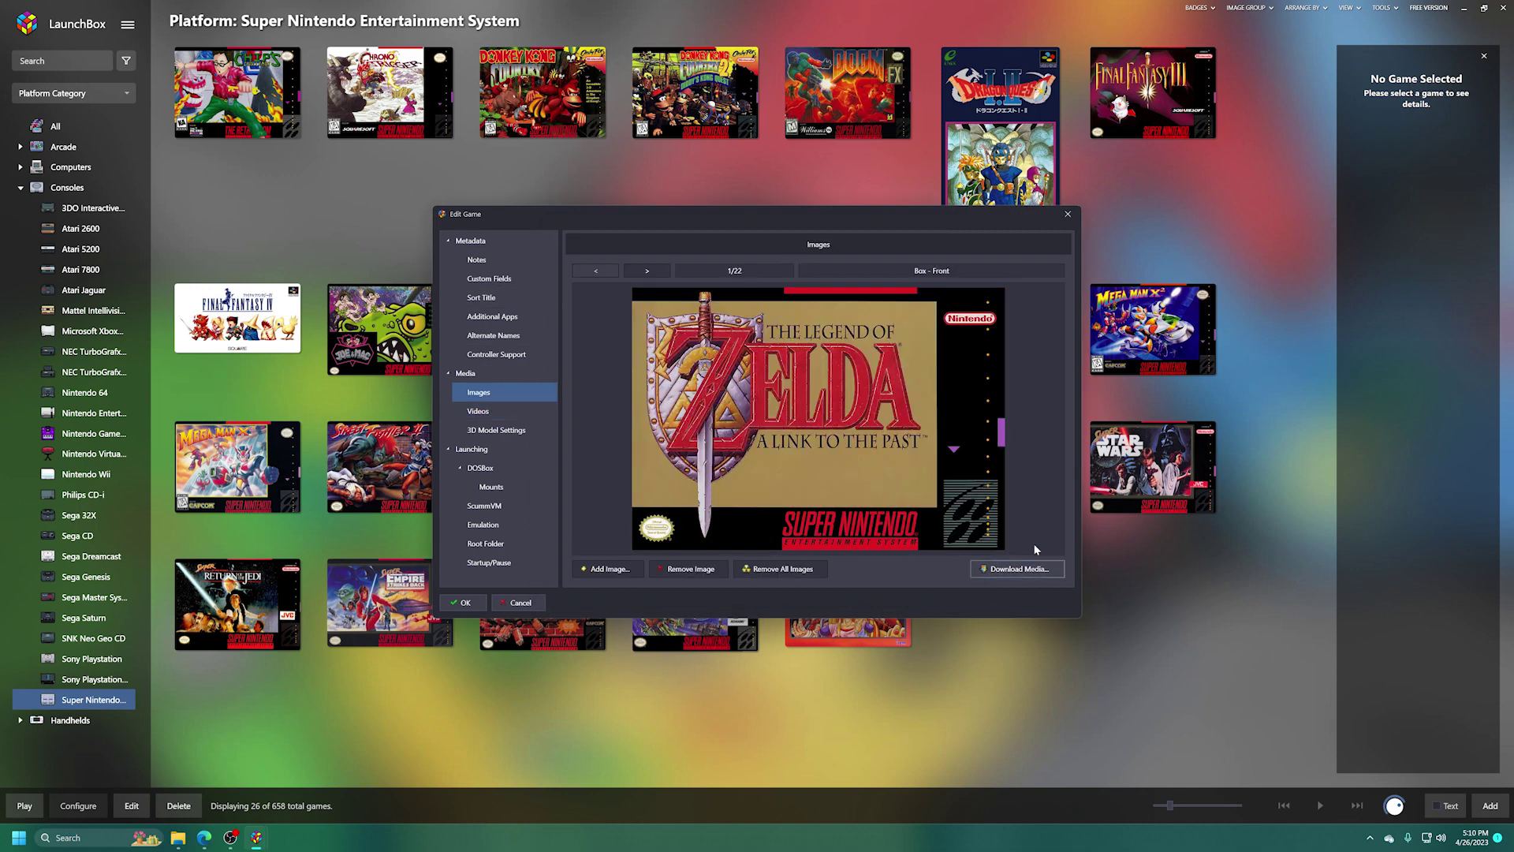
left_click(1068, 214)
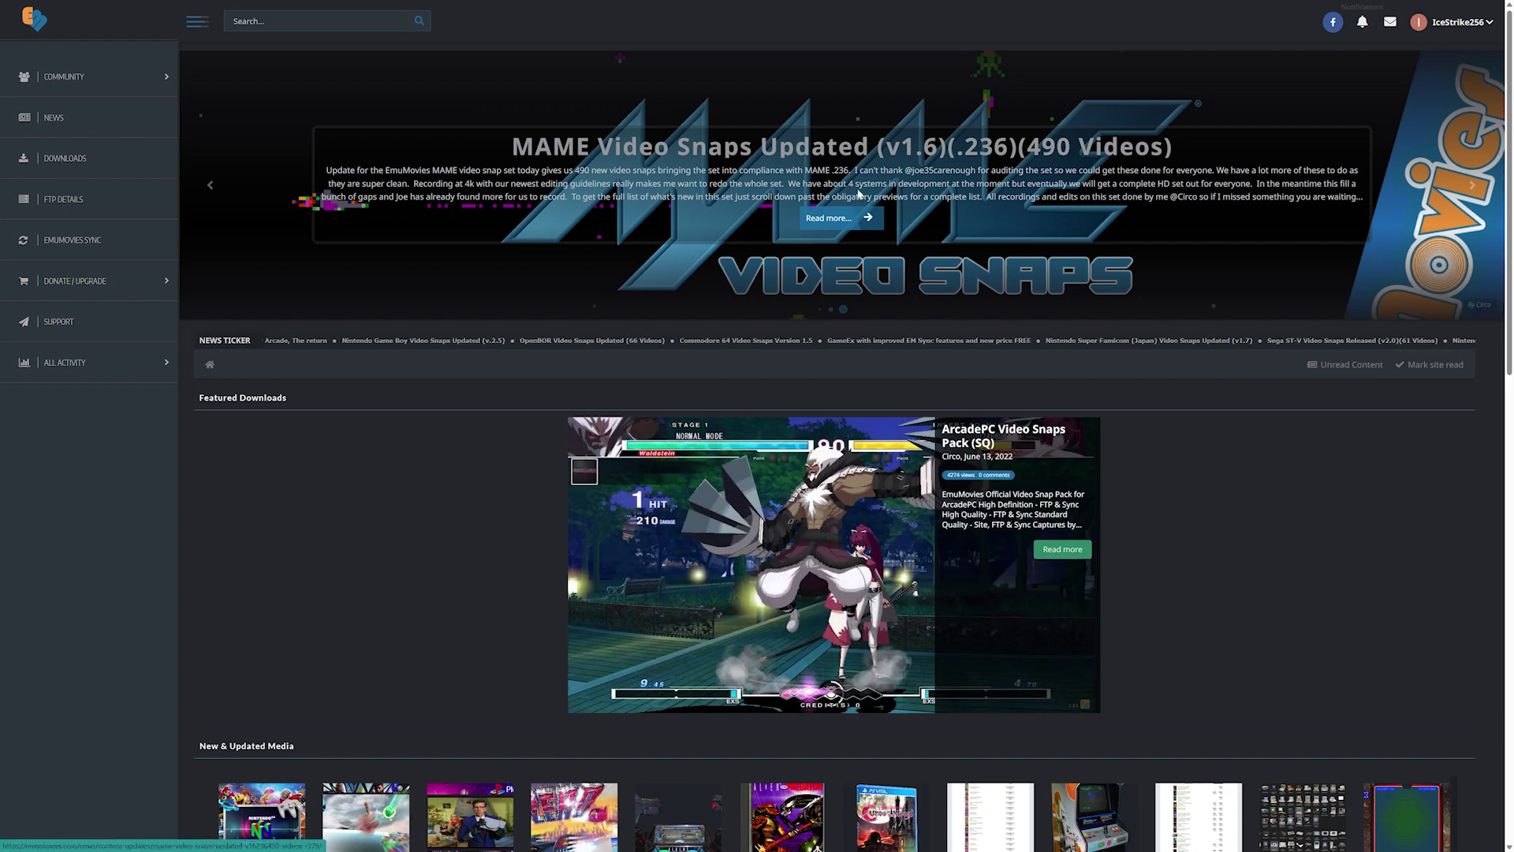
Look into the Community section of the EmuMovies website.
left_click(63, 76)
left_click(79, 430)
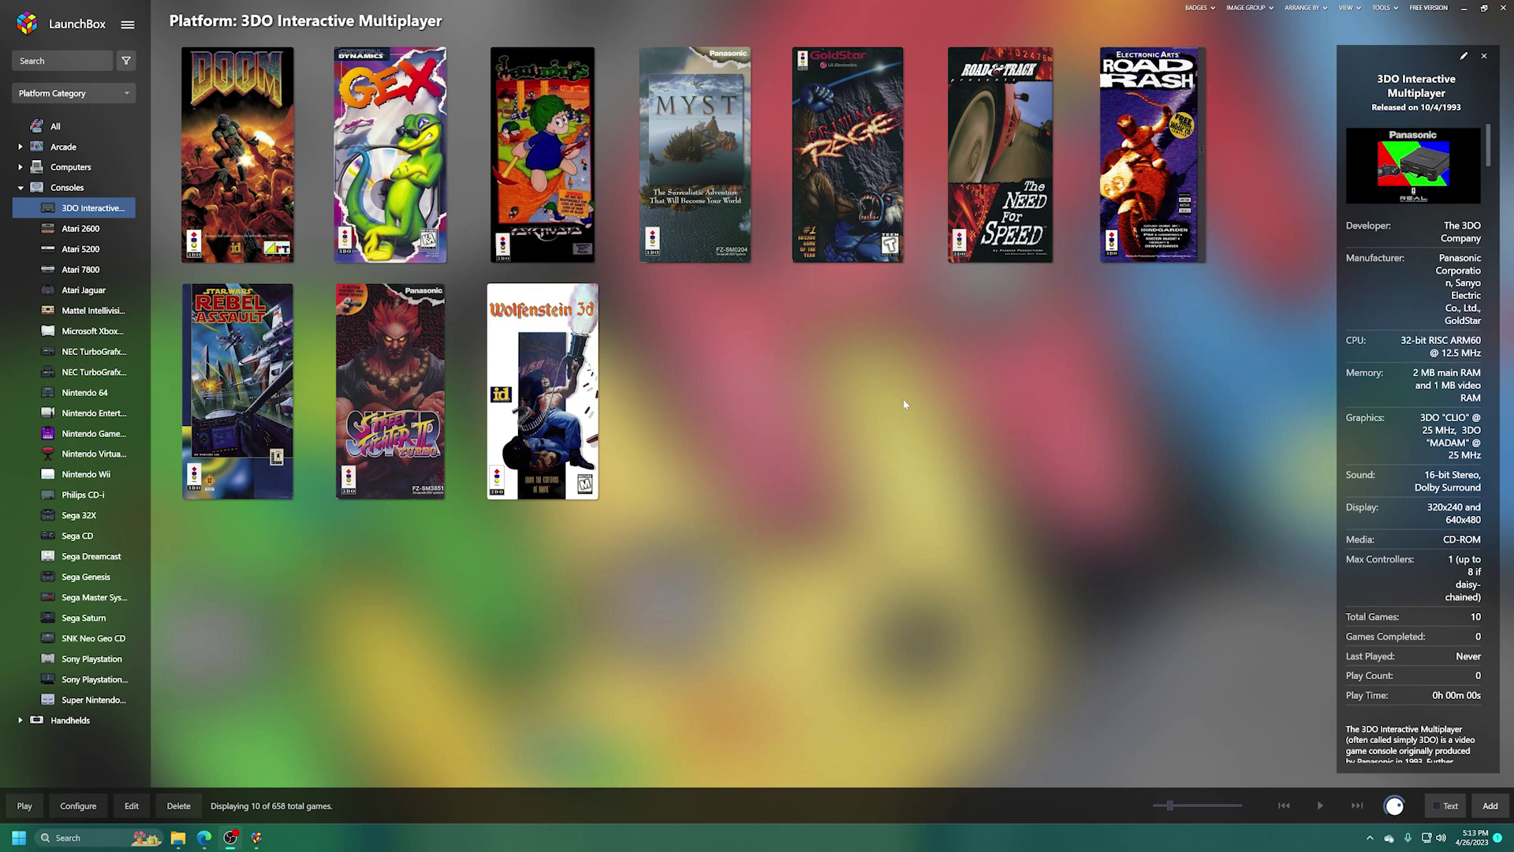
Open the metadata and media editor for DOOM in the 3DO Interactive Multiplayer platform.
left_click(905, 403)
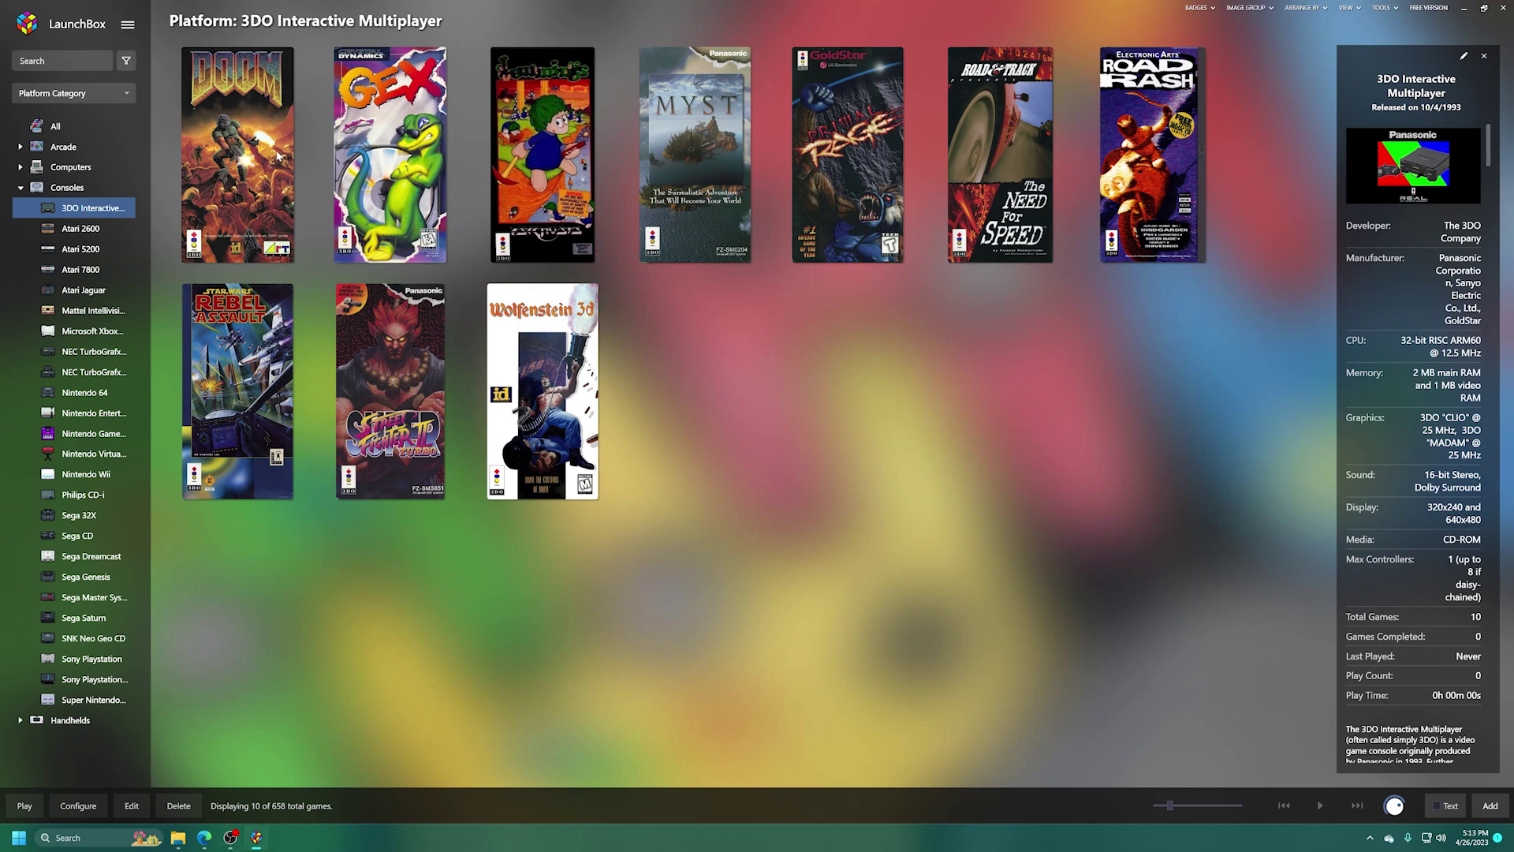
right_click(251, 169)
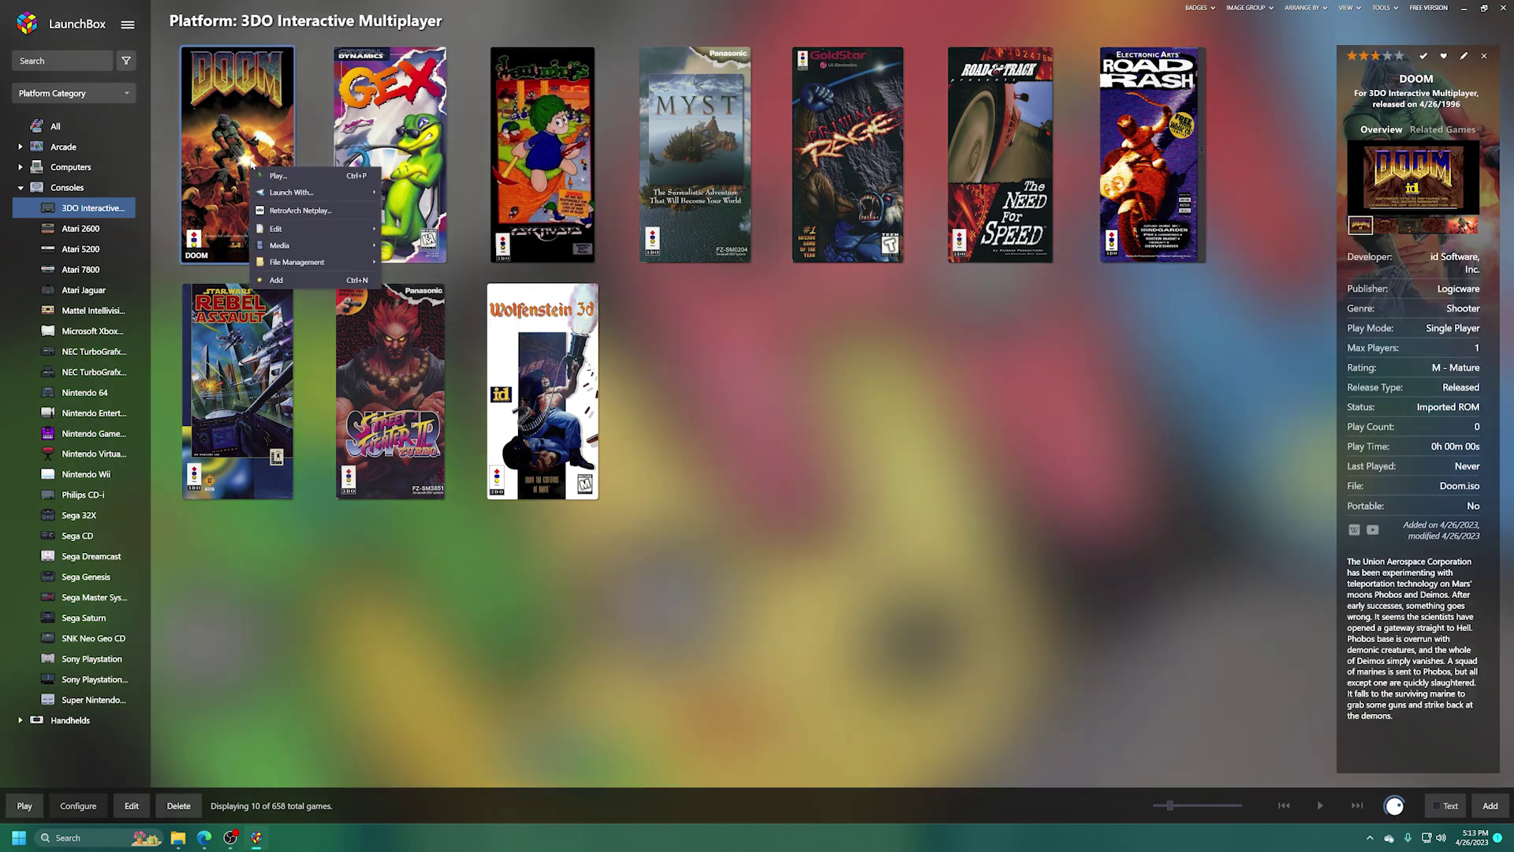
mouse_move(315, 229)
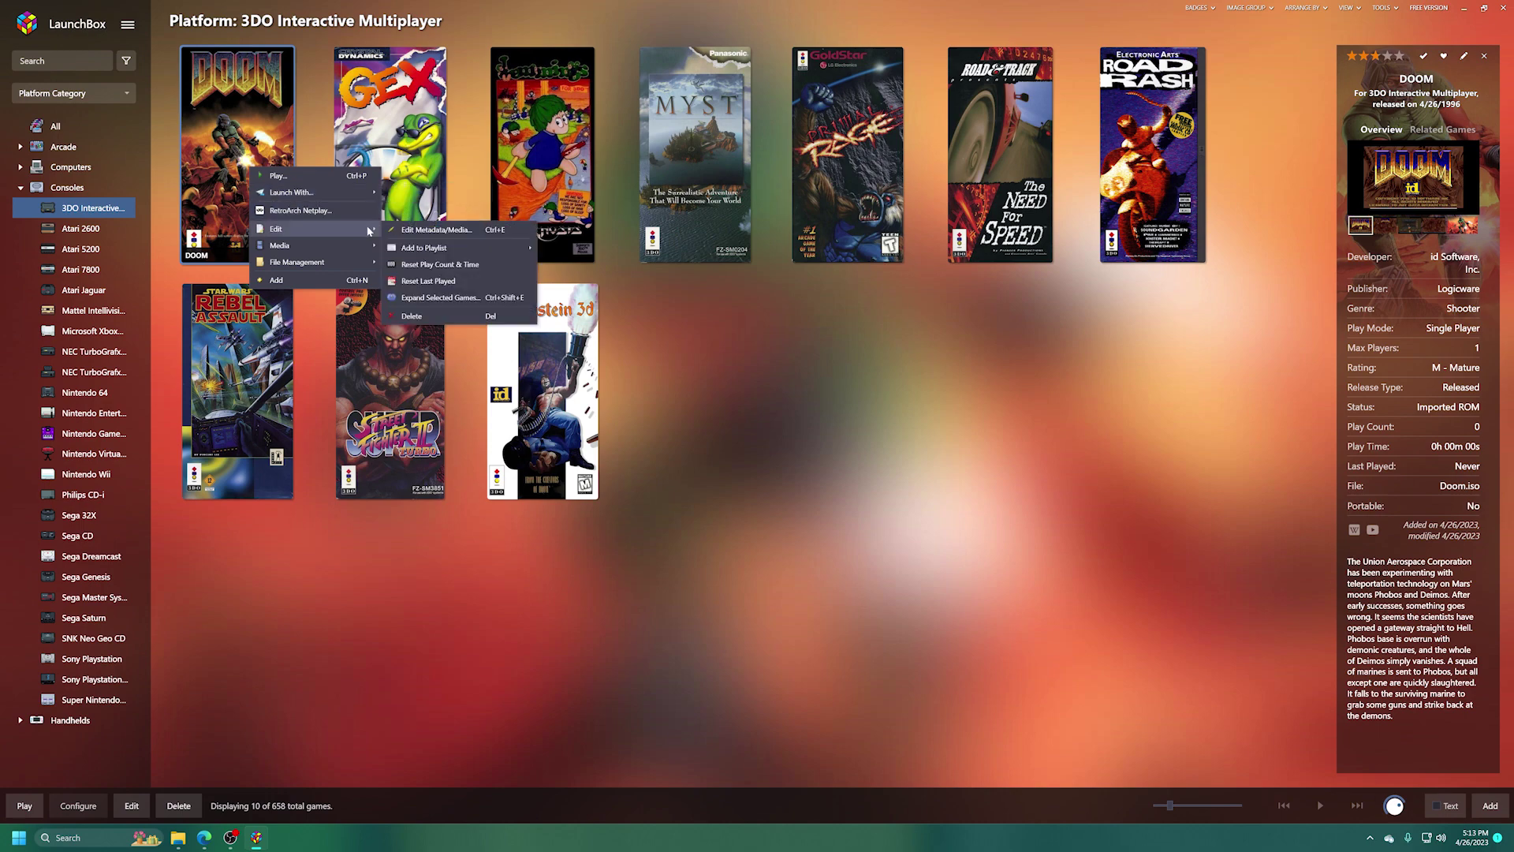
left_click(436, 230)
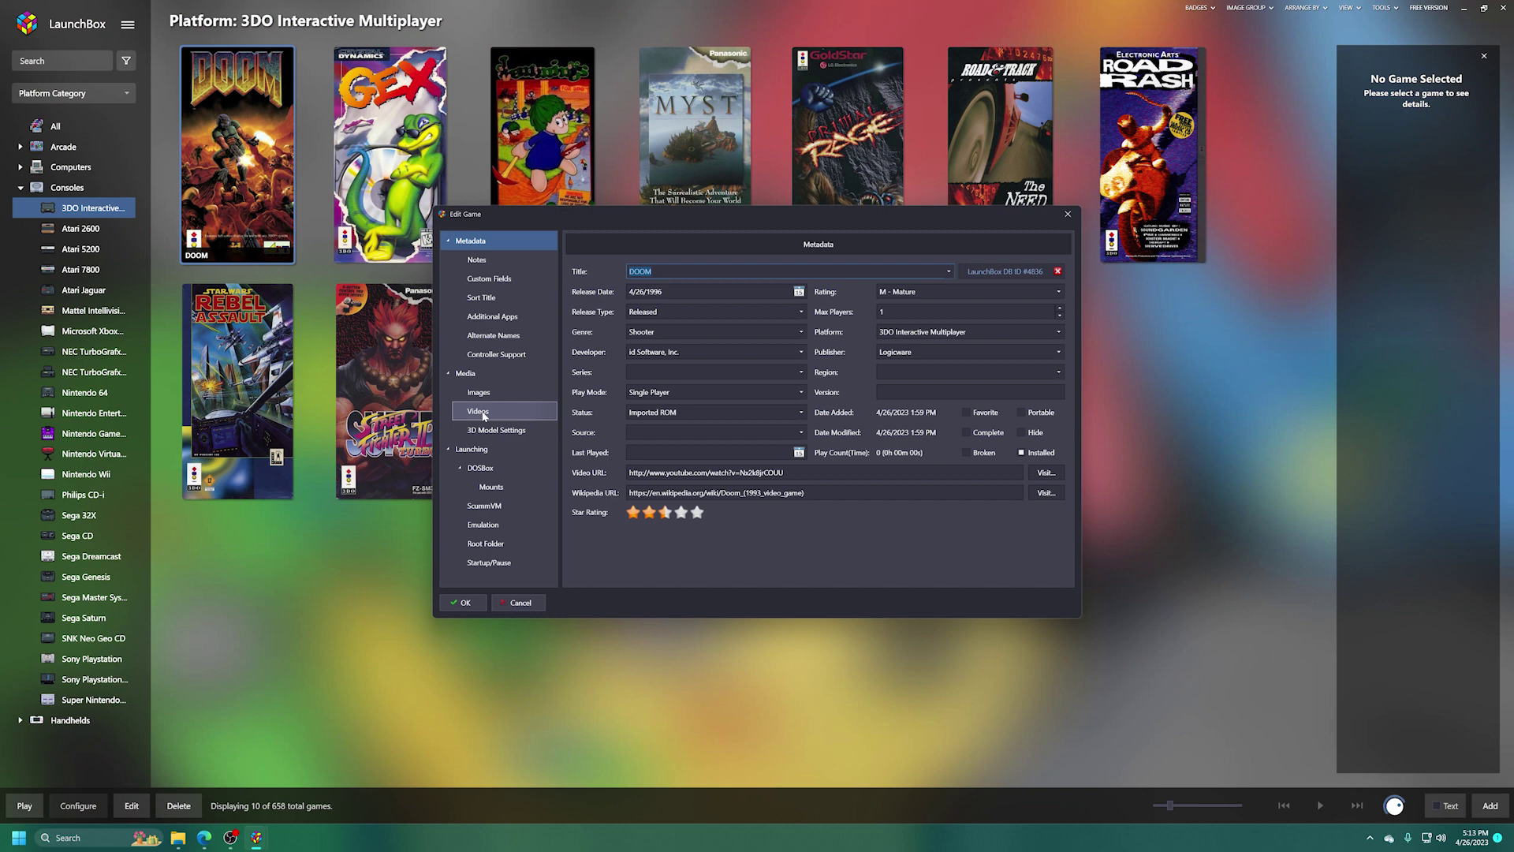
Look into the EmuMovies source in the media download options for DOOM's videos and open its configuration.
left_click(483, 413)
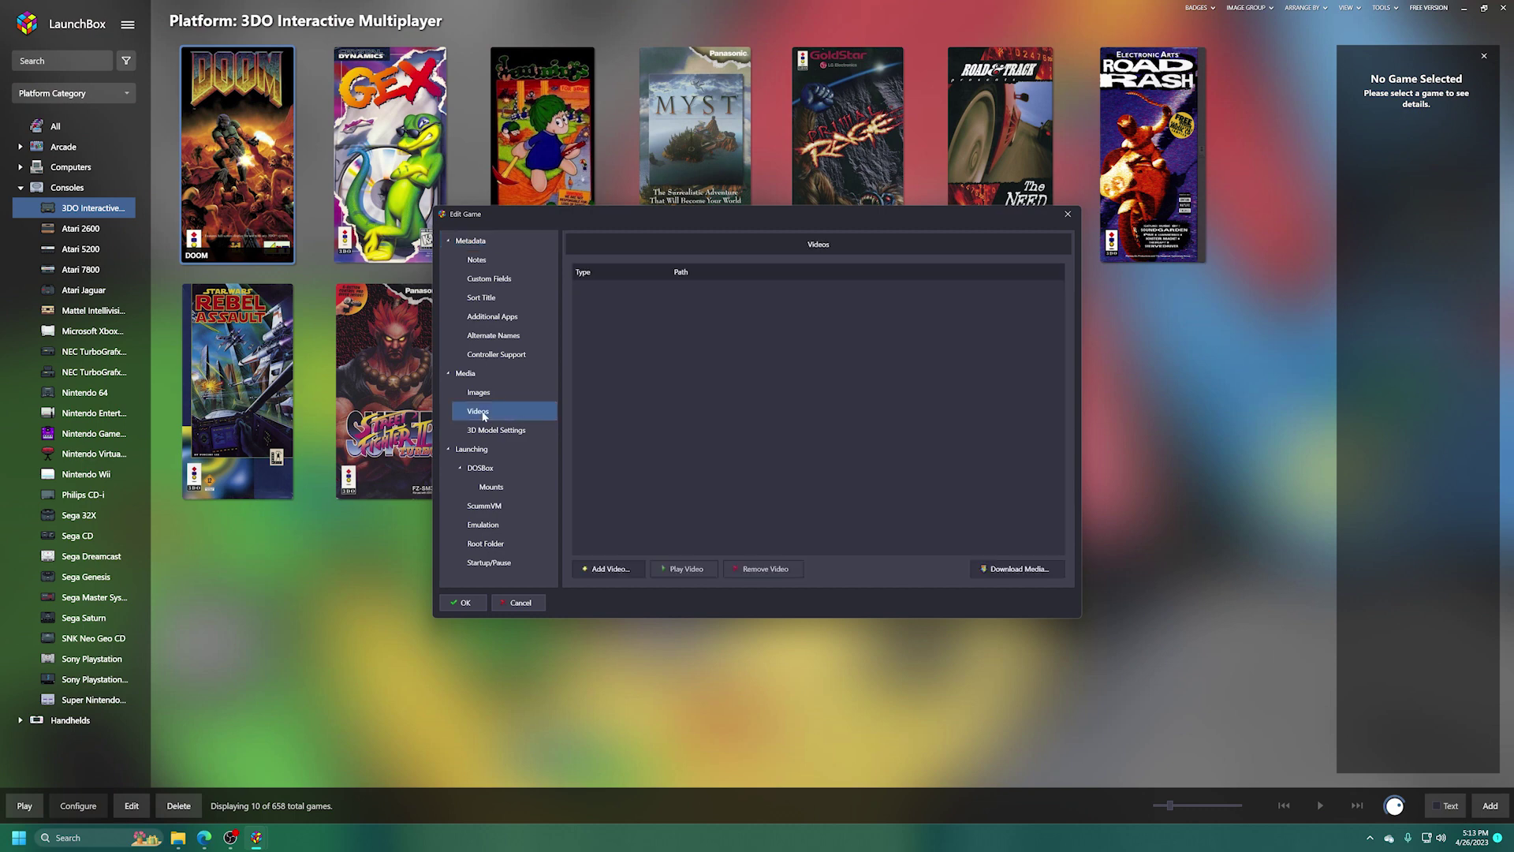
left_click(1011, 575)
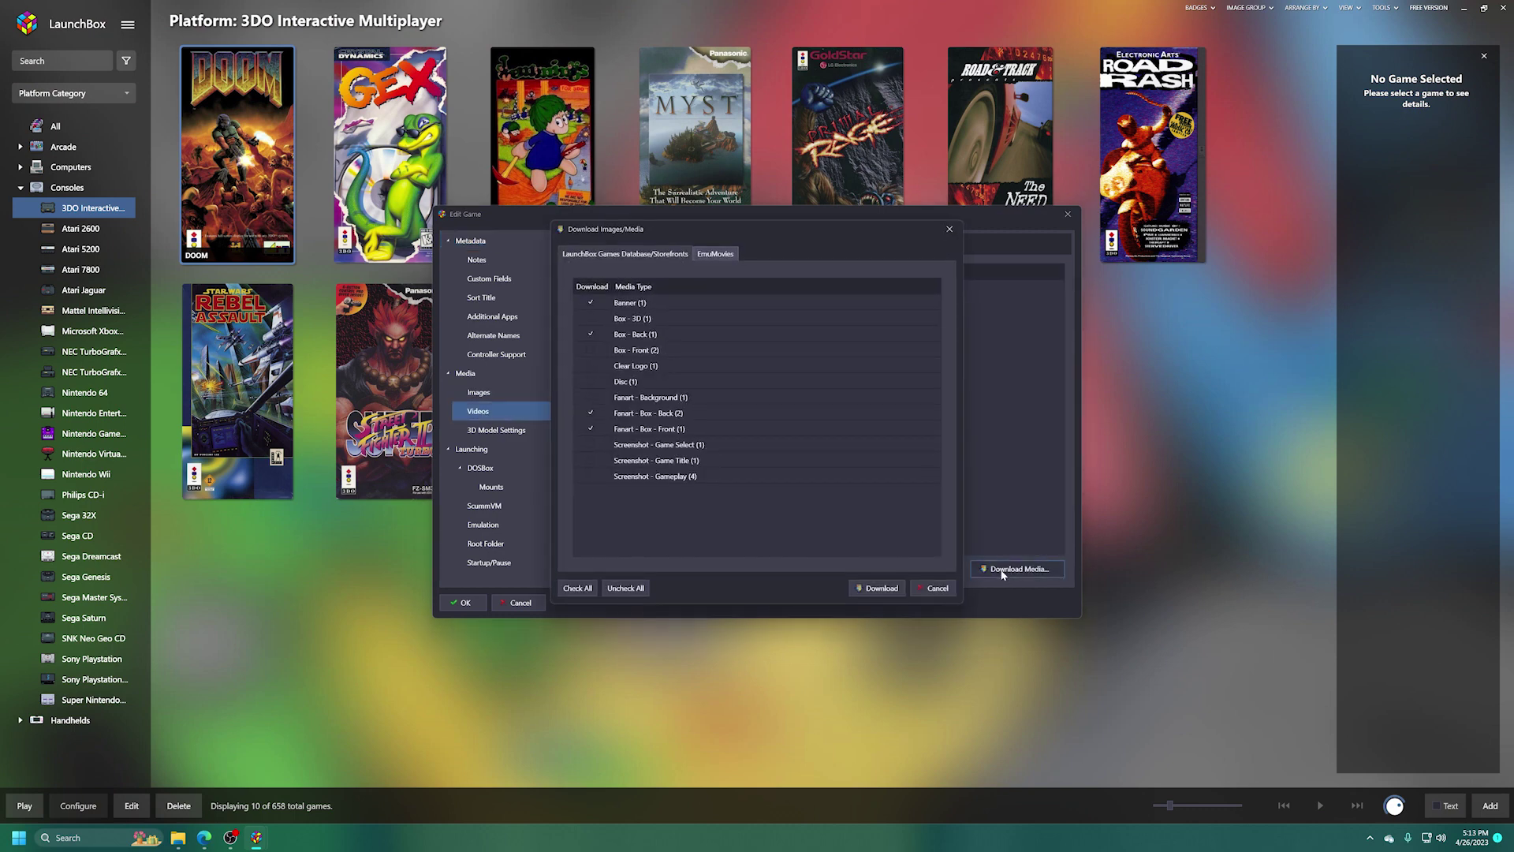
left_click(717, 253)
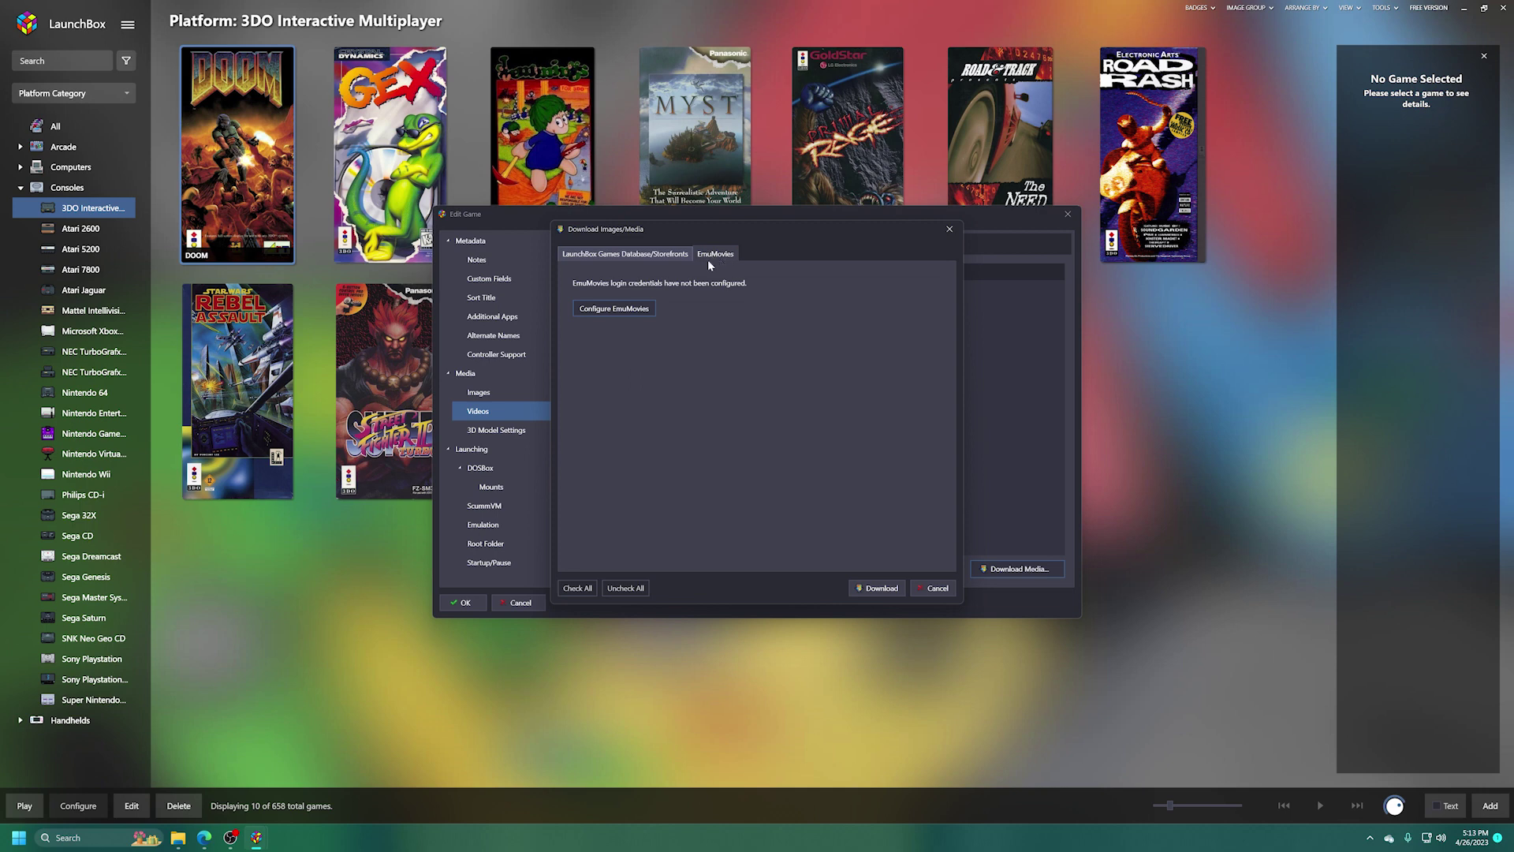
left_click(633, 311)
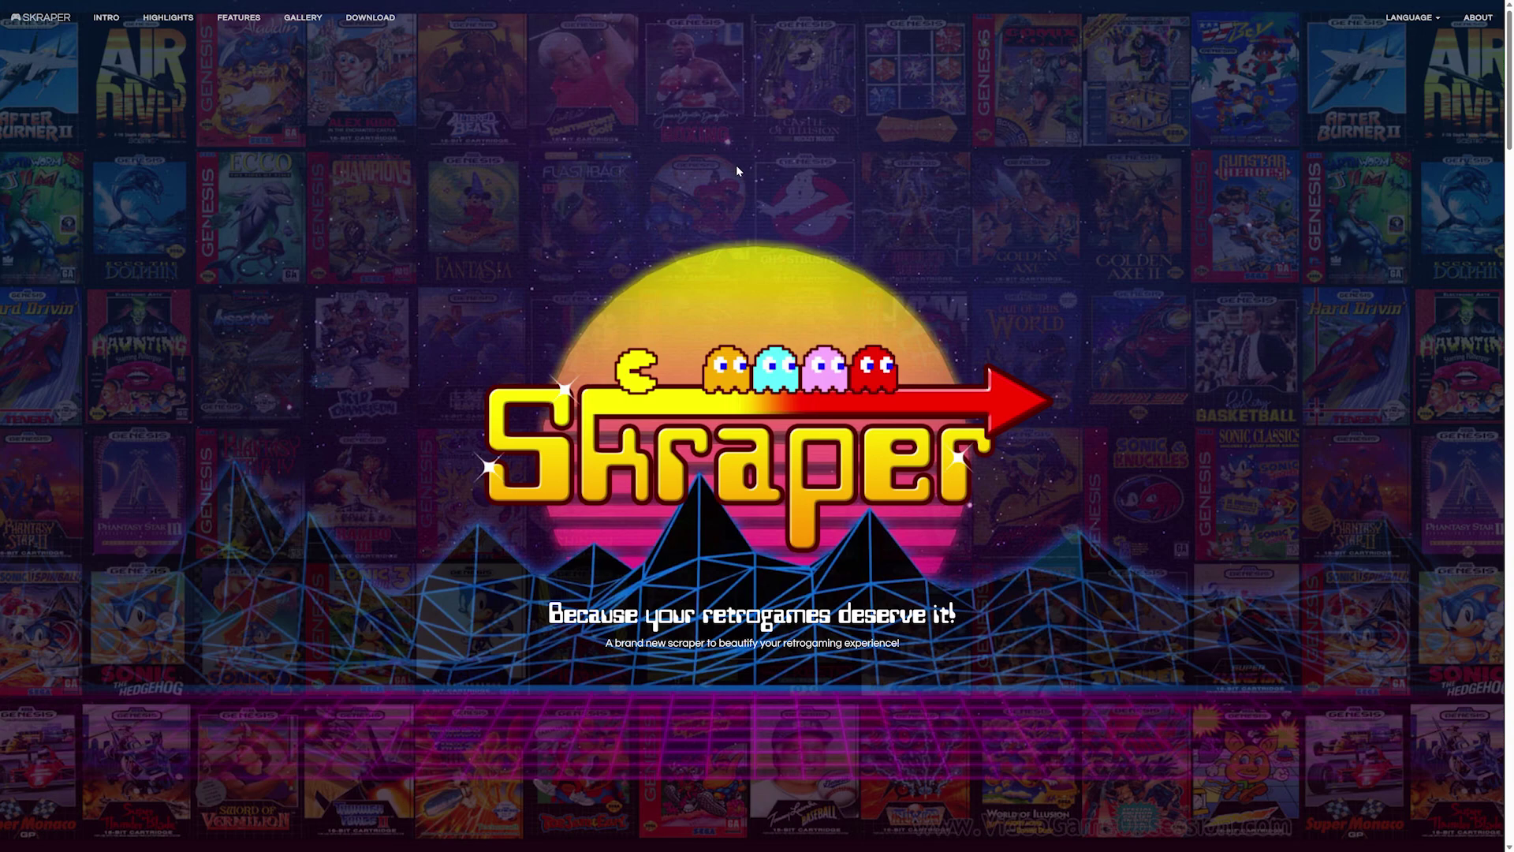
Look through the Skraper website's features and gallery and download Skraper for Windows.
scroll(831, 233, "down", 10)
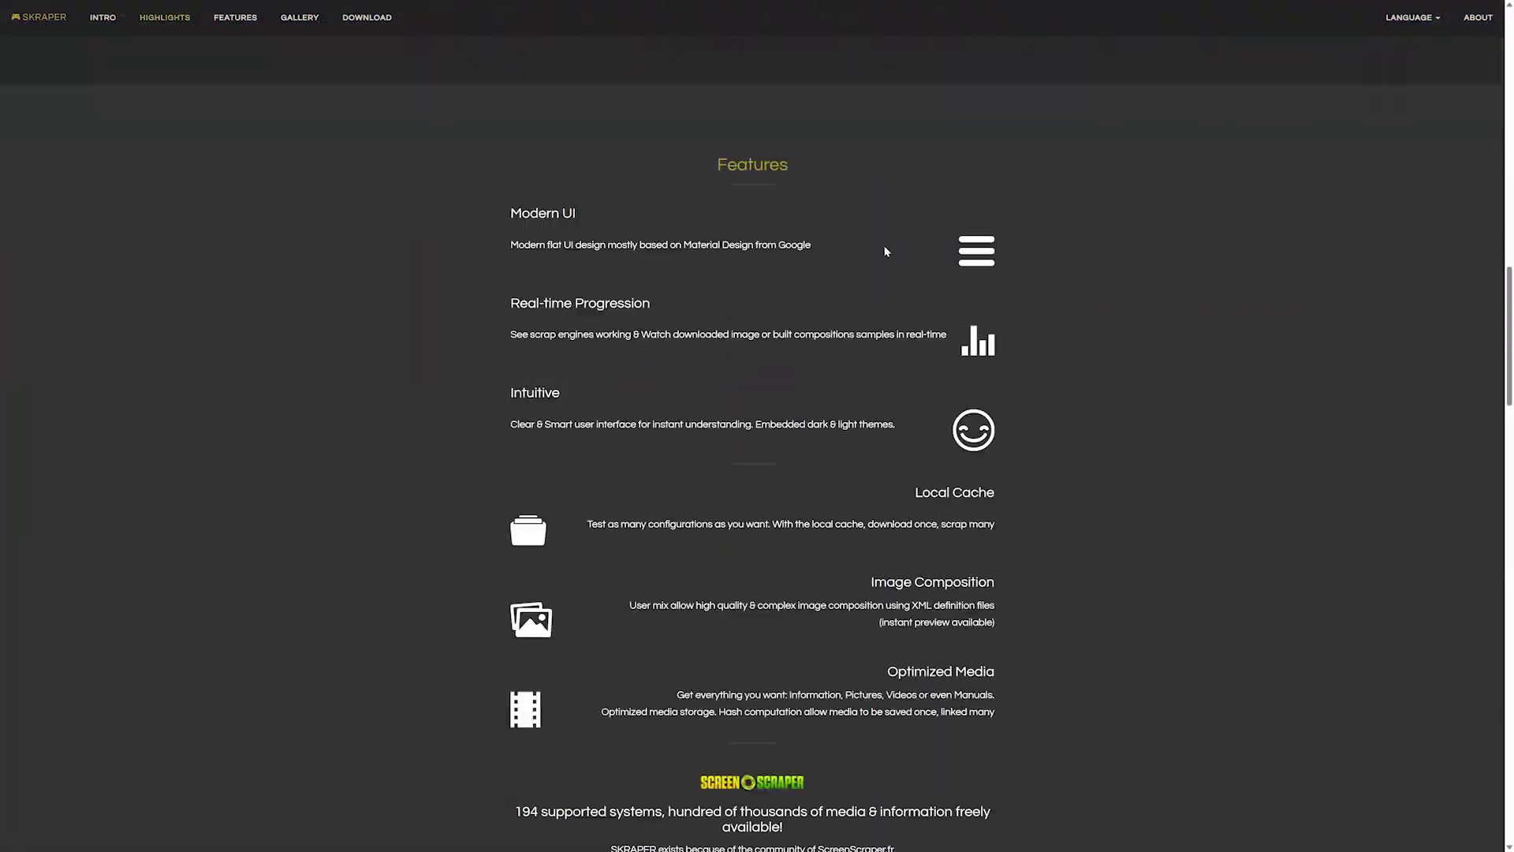
scroll(885, 251, "up", 7)
scroll(885, 251, "down", 19)
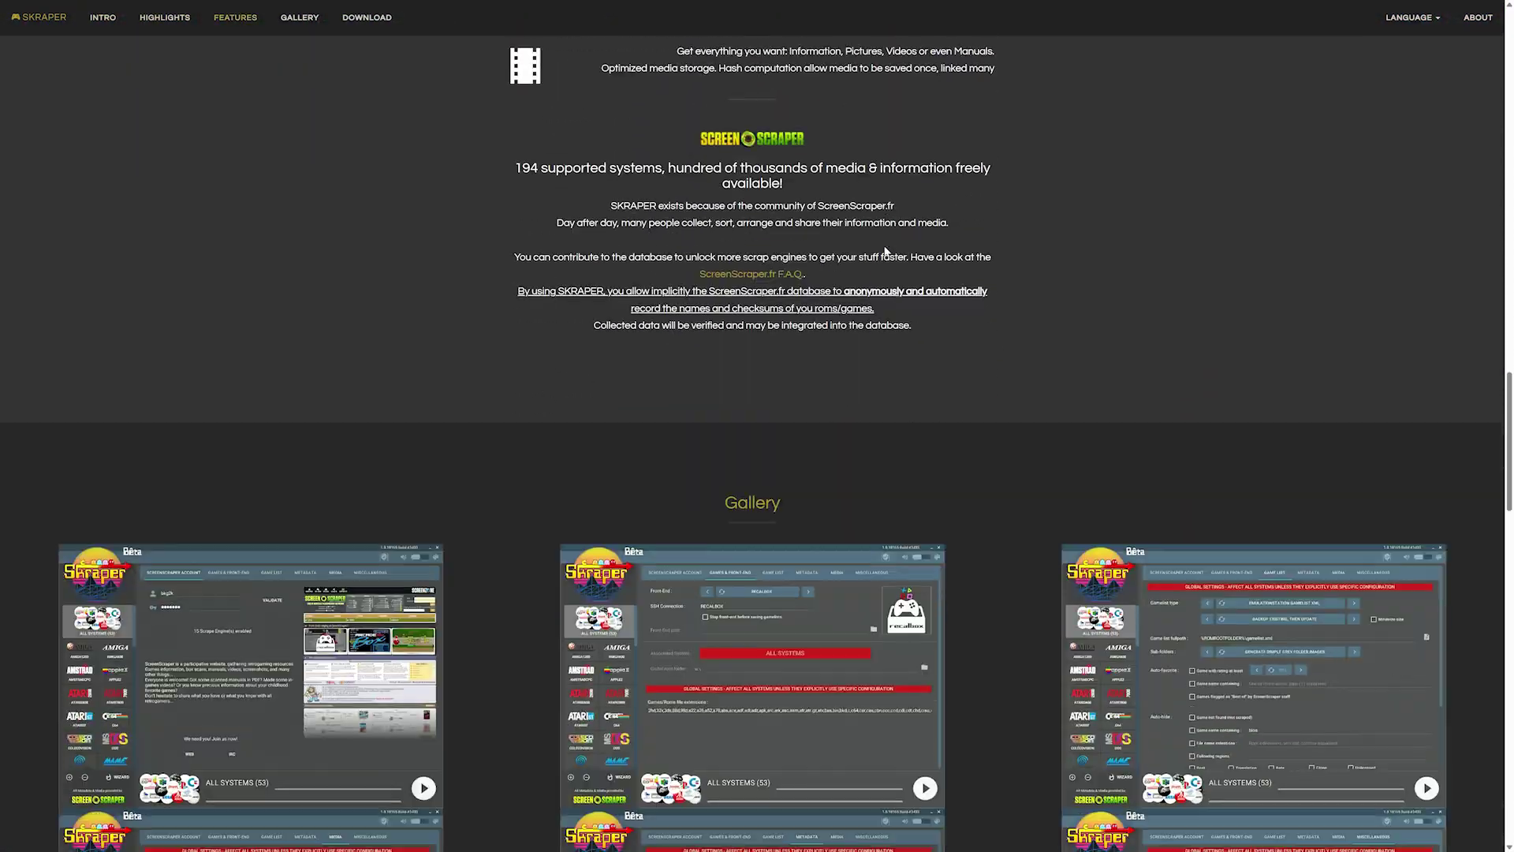
scroll(885, 250, "down", 20)
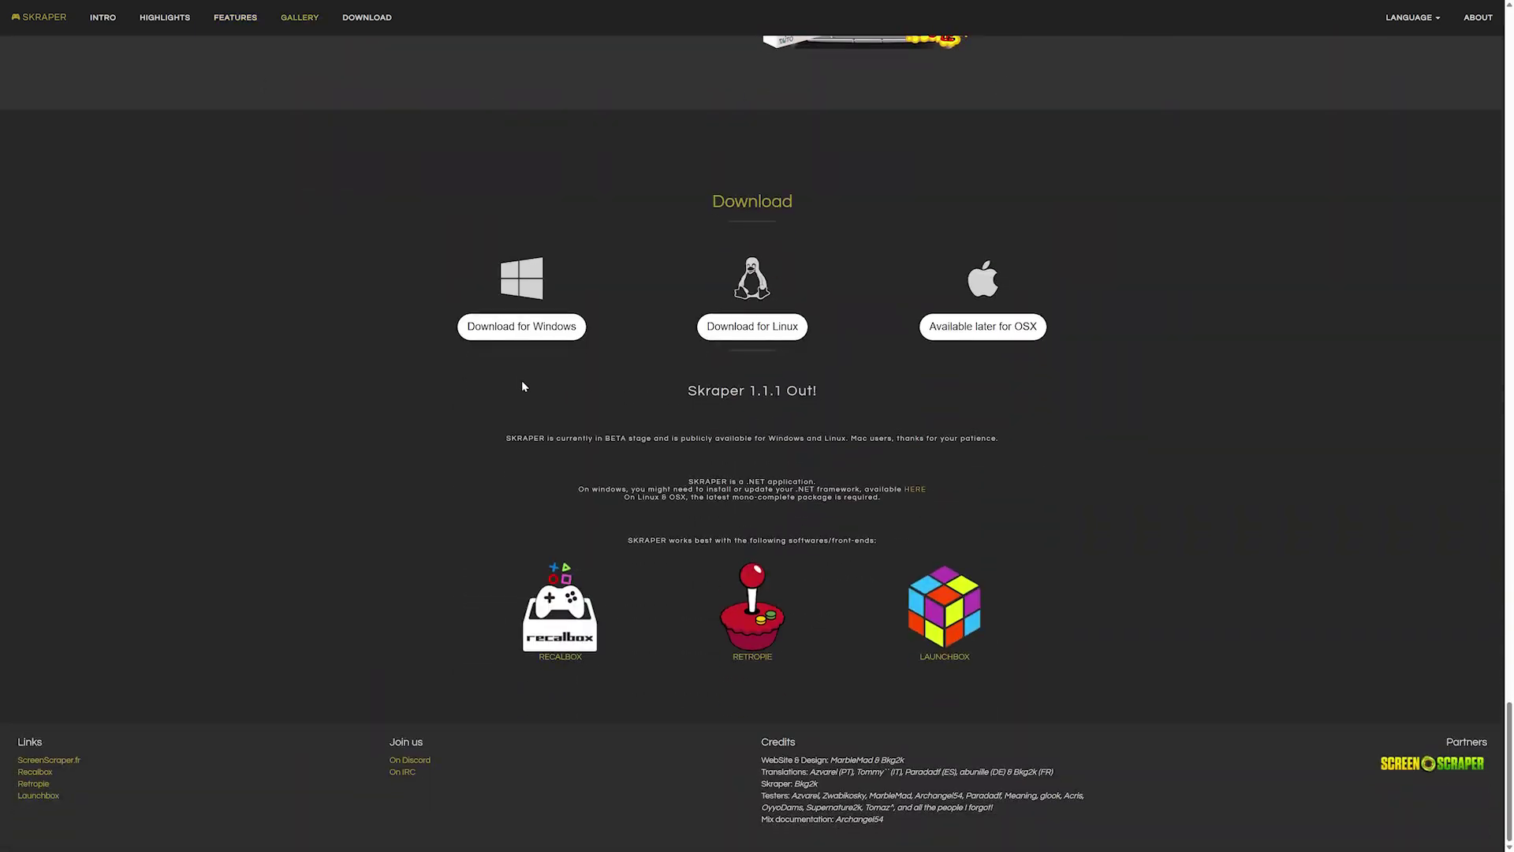
left_click(527, 334)
left_click(710, 222)
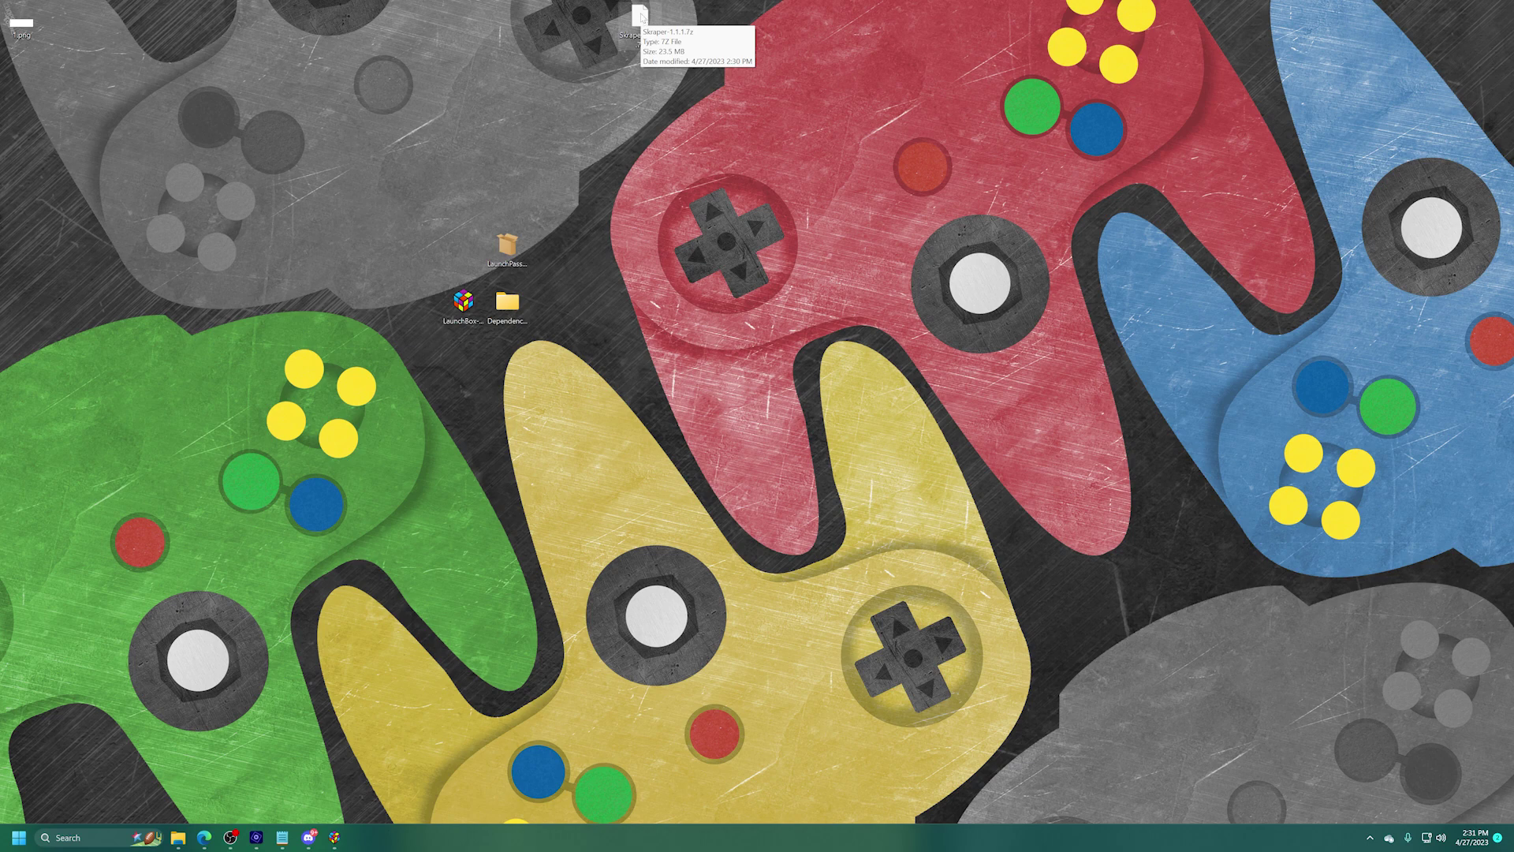
Extract the downloaded Skraper archive into its own Skraper-1.1.1 folder and run SkraperUI.exe from it.
right_click(645, 30)
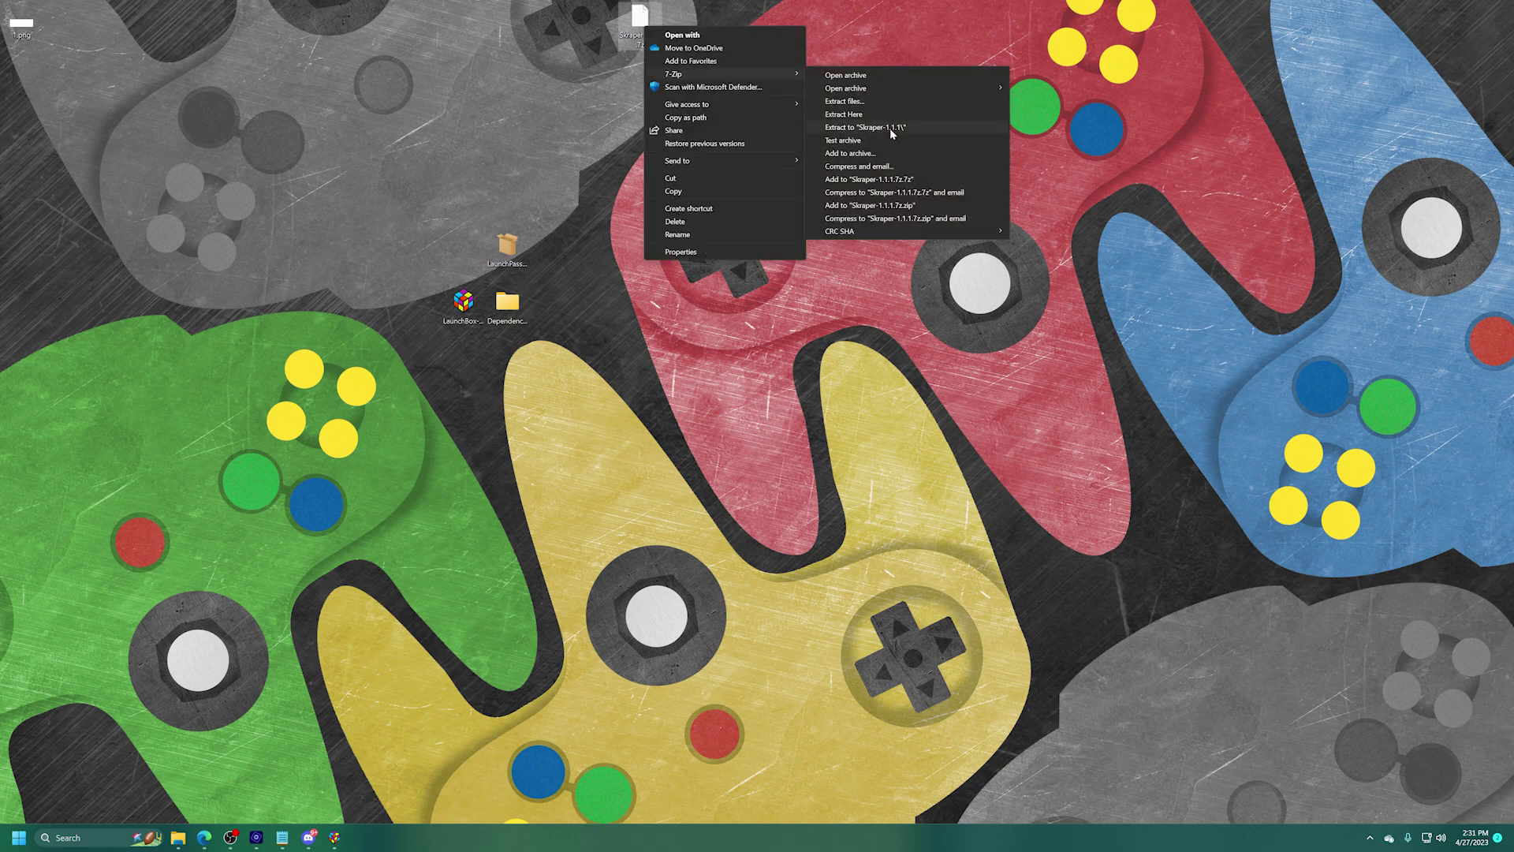
left_click(891, 128)
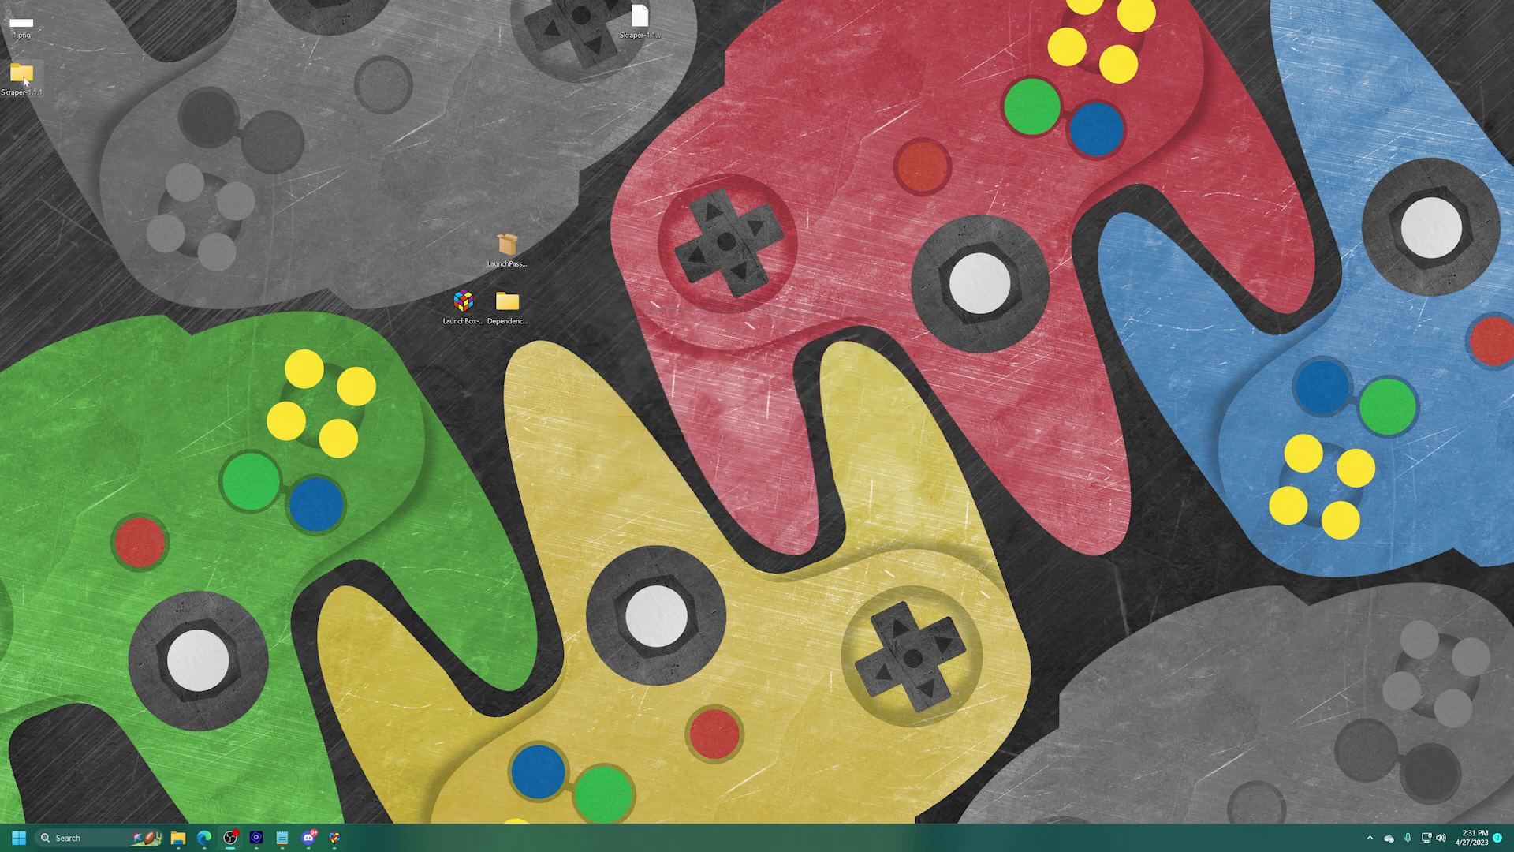
double_click(21, 72)
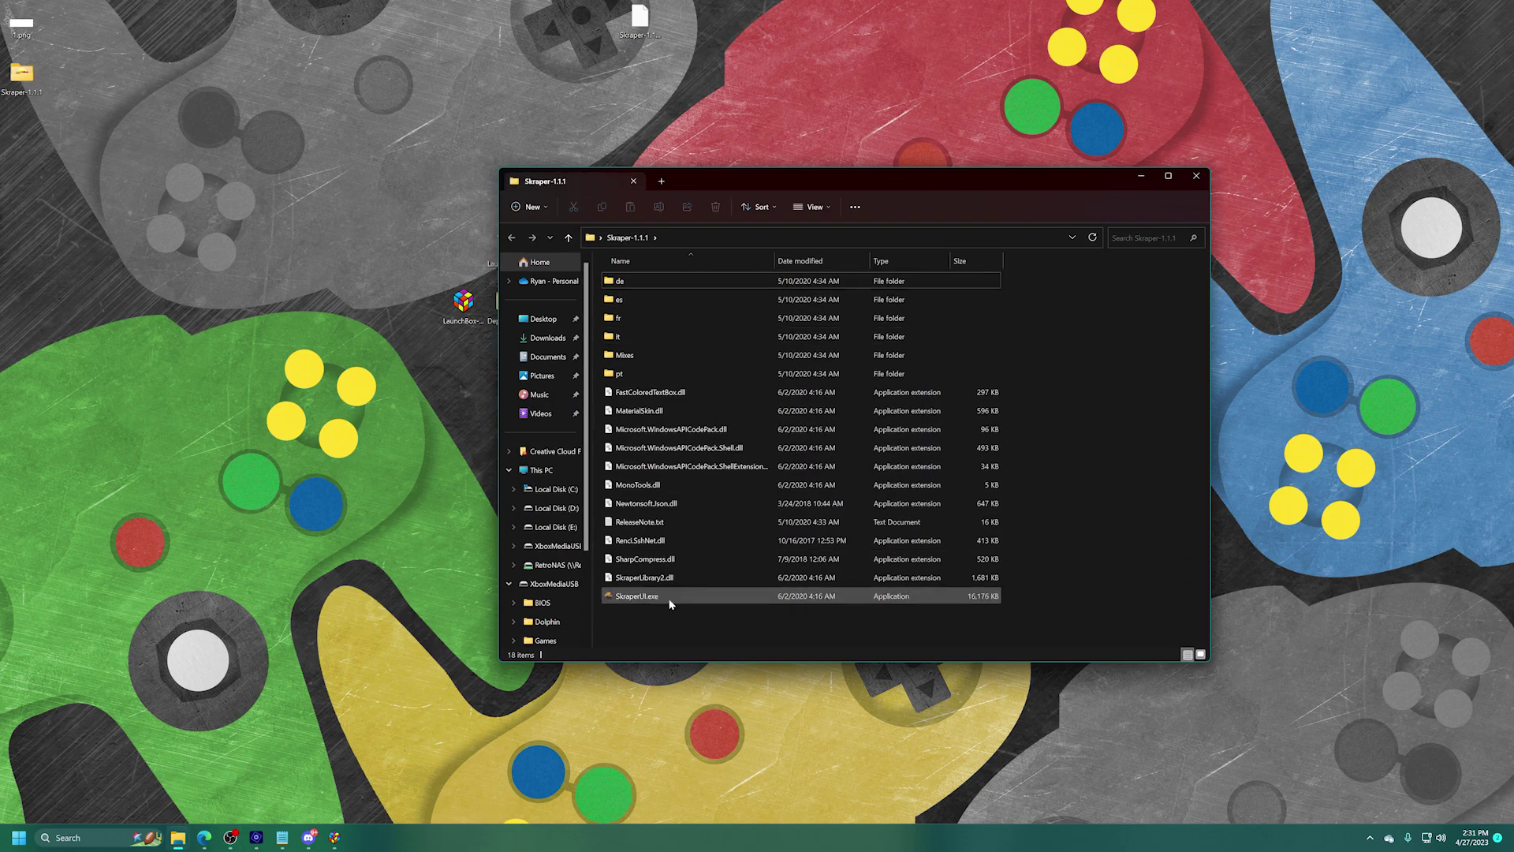
left_click(639, 597)
double_click(638, 599)
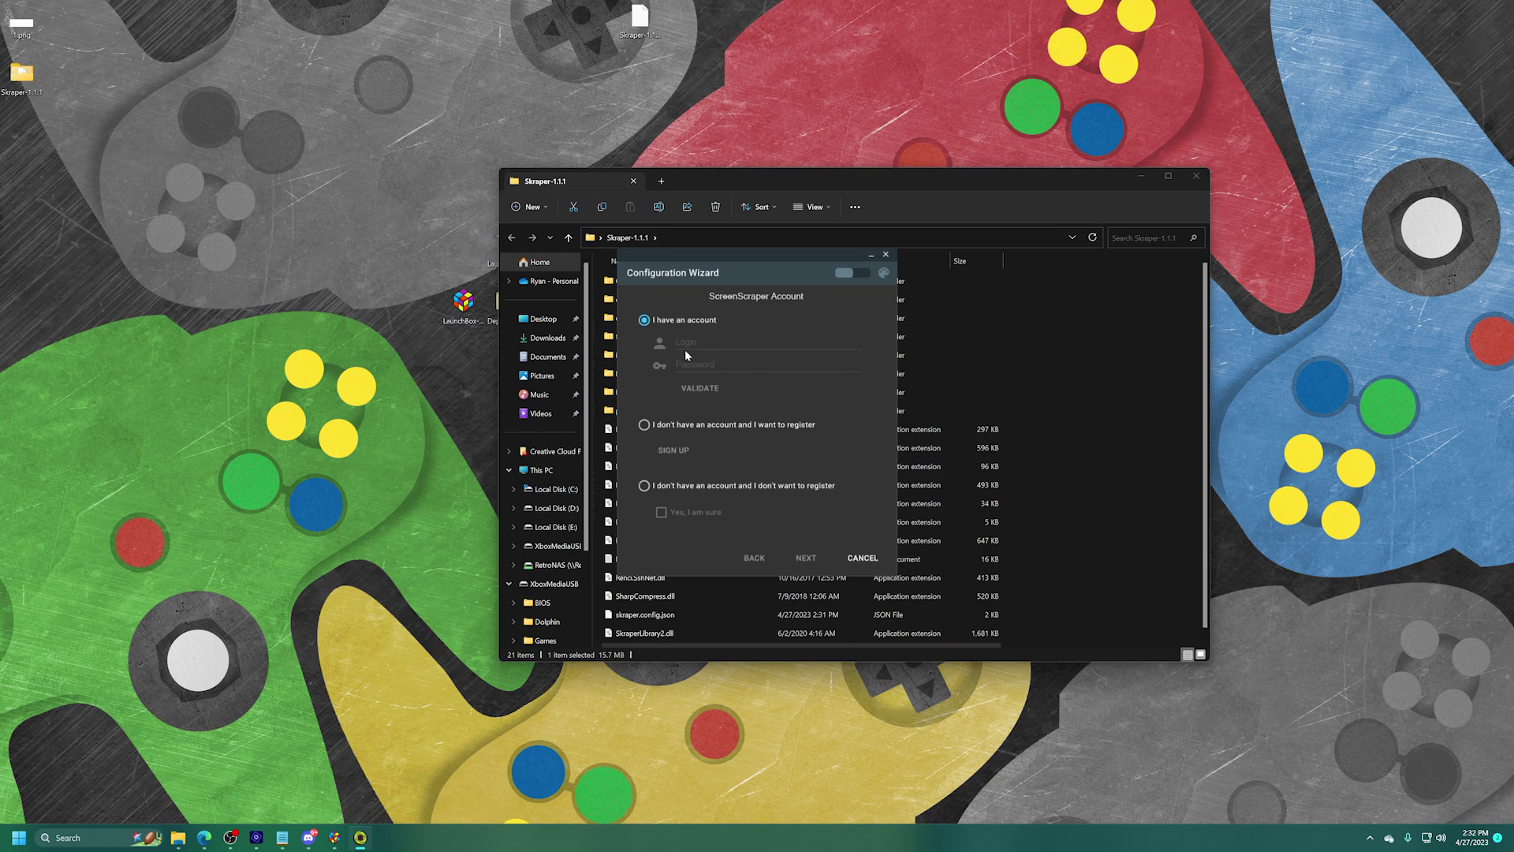
Continue the Configuration Wizard without a ScreenScraper account, confirming that no registration is wanted.
left_click(644, 488)
left_click(661, 515)
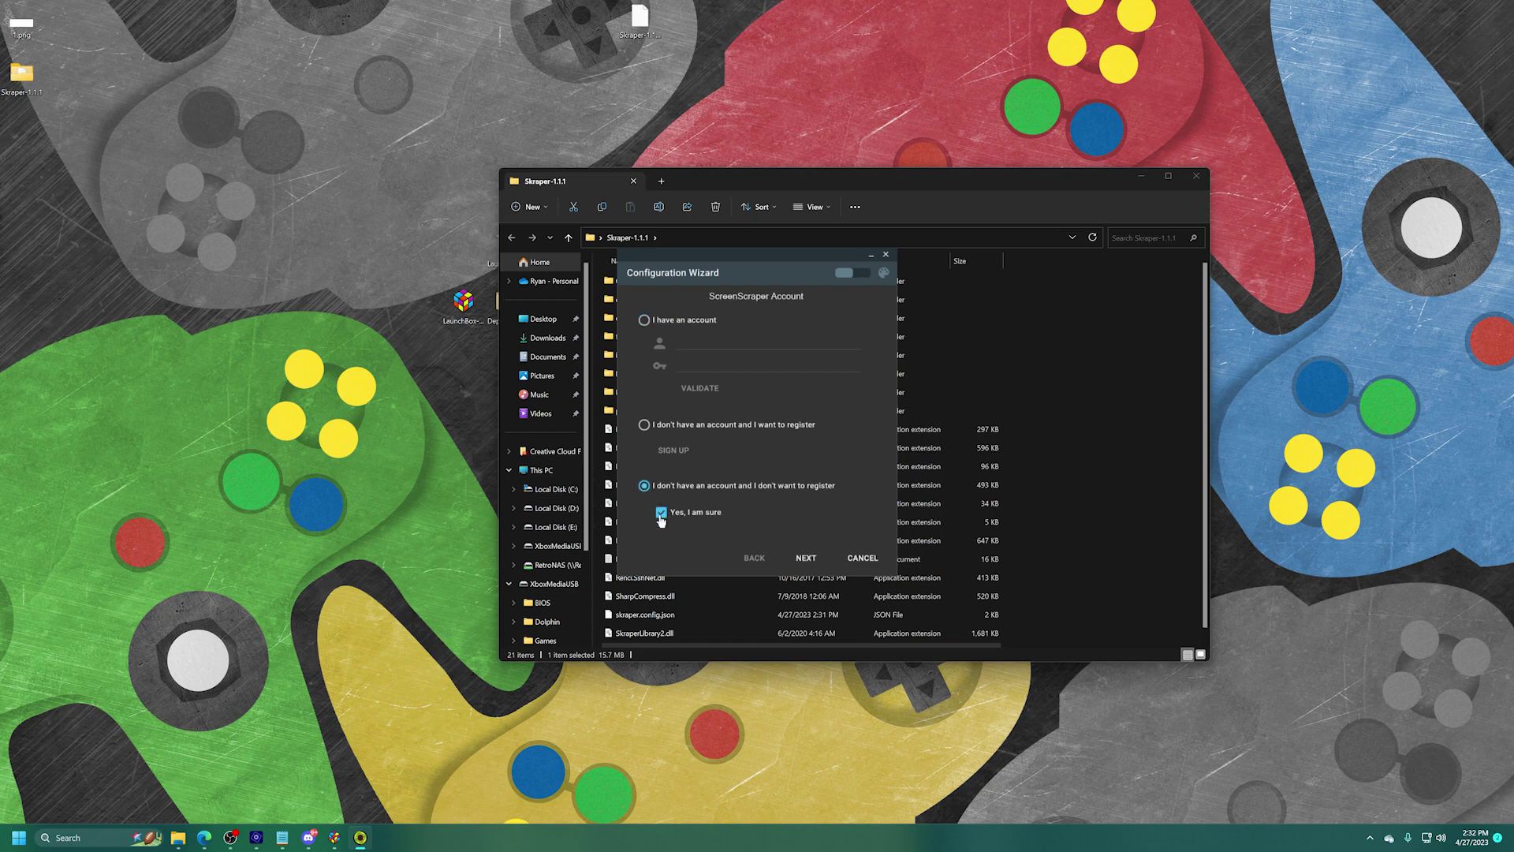
left_click(808, 559)
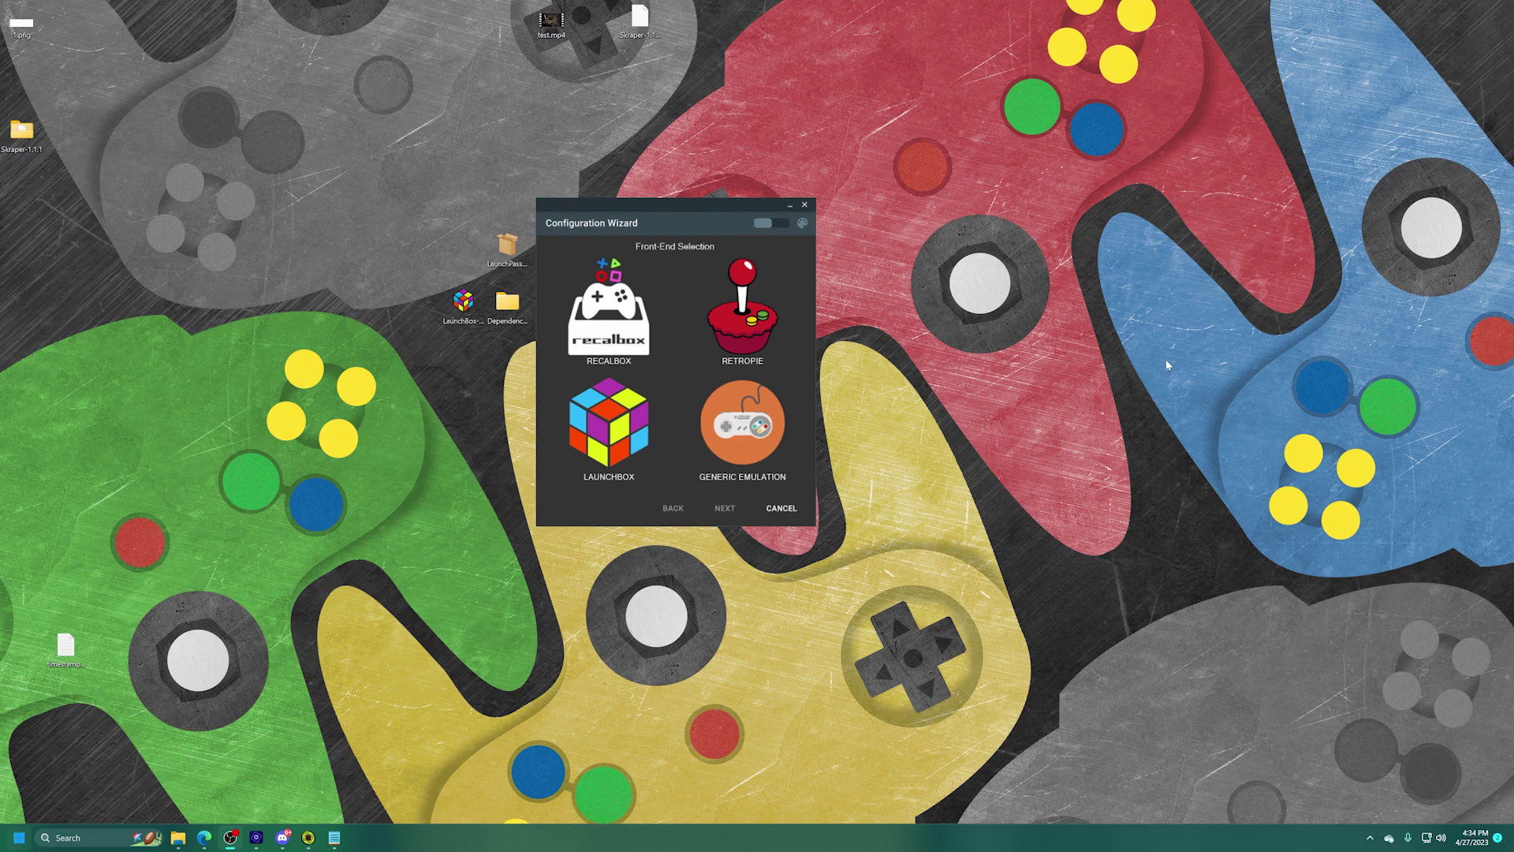
Choose LaunchBox as the front-end and set its home folder to G:\LaunchBox on the XboxMediaUSB drive.
left_click(608, 430)
left_click(723, 509)
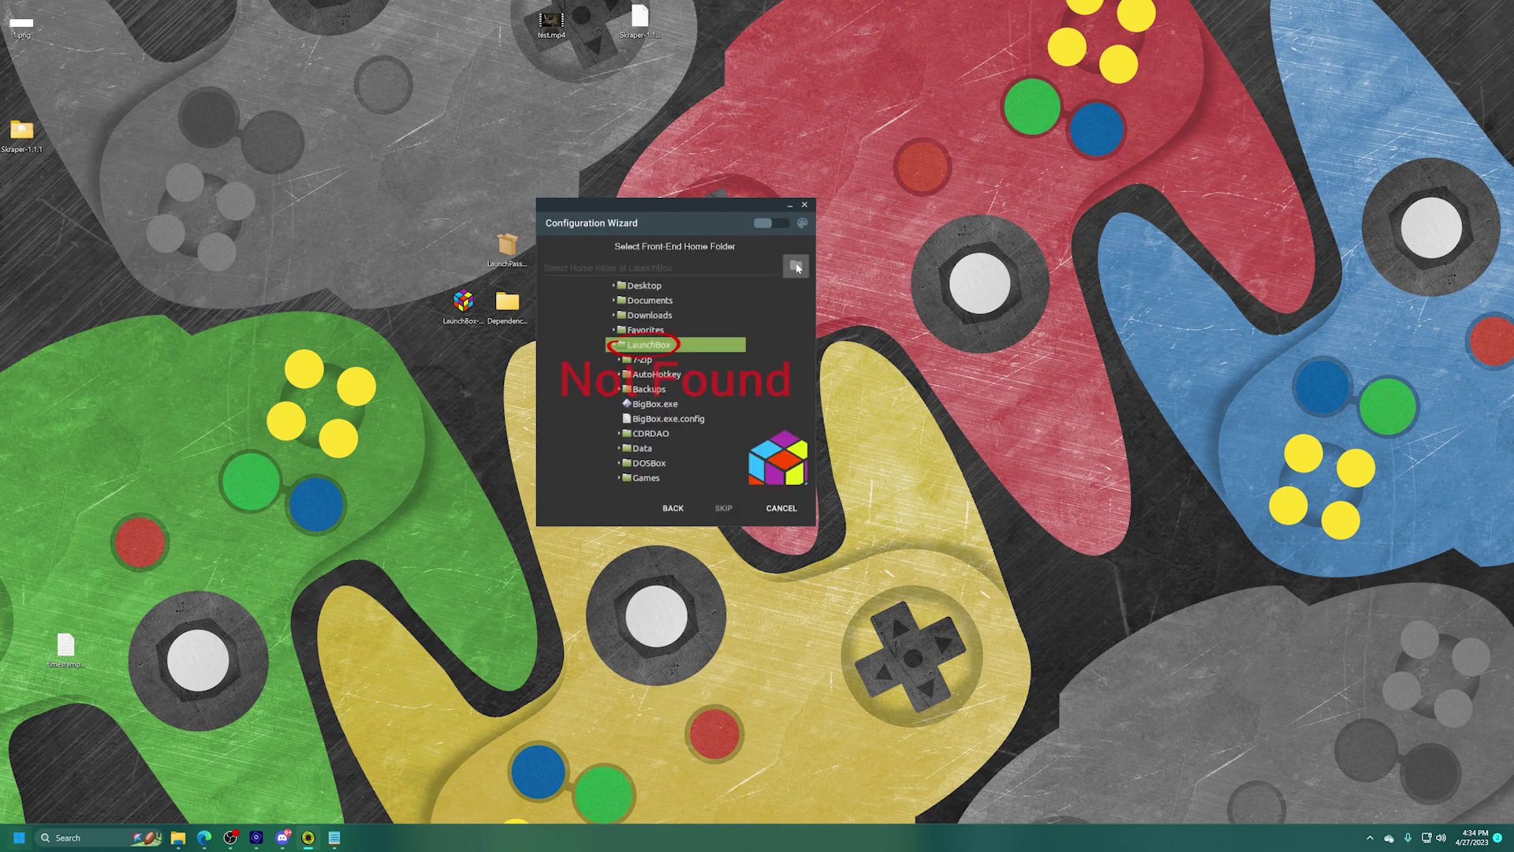
left_click(797, 267)
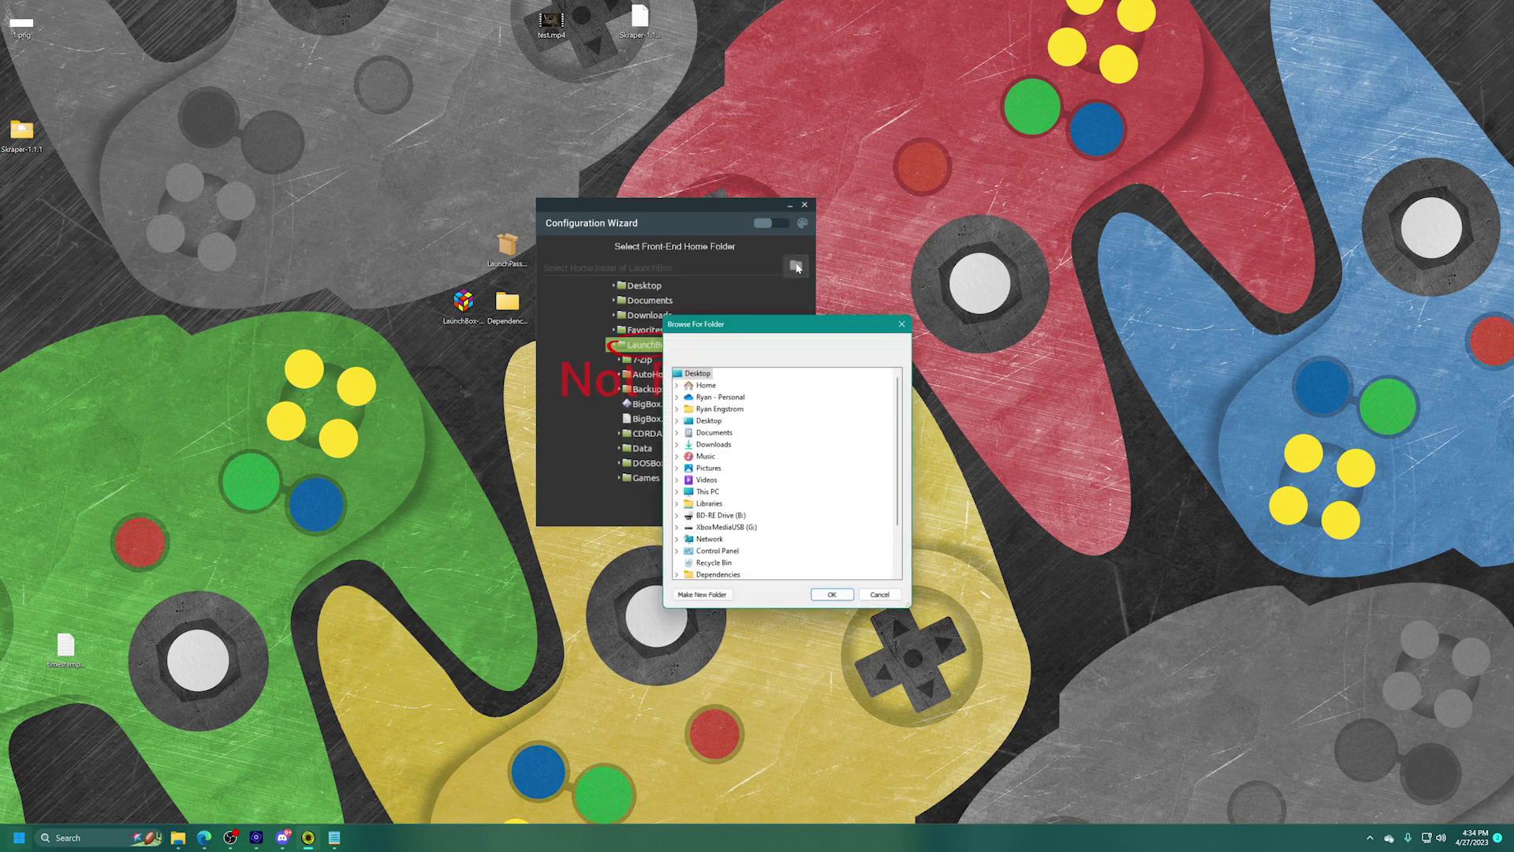
double_click(749, 527)
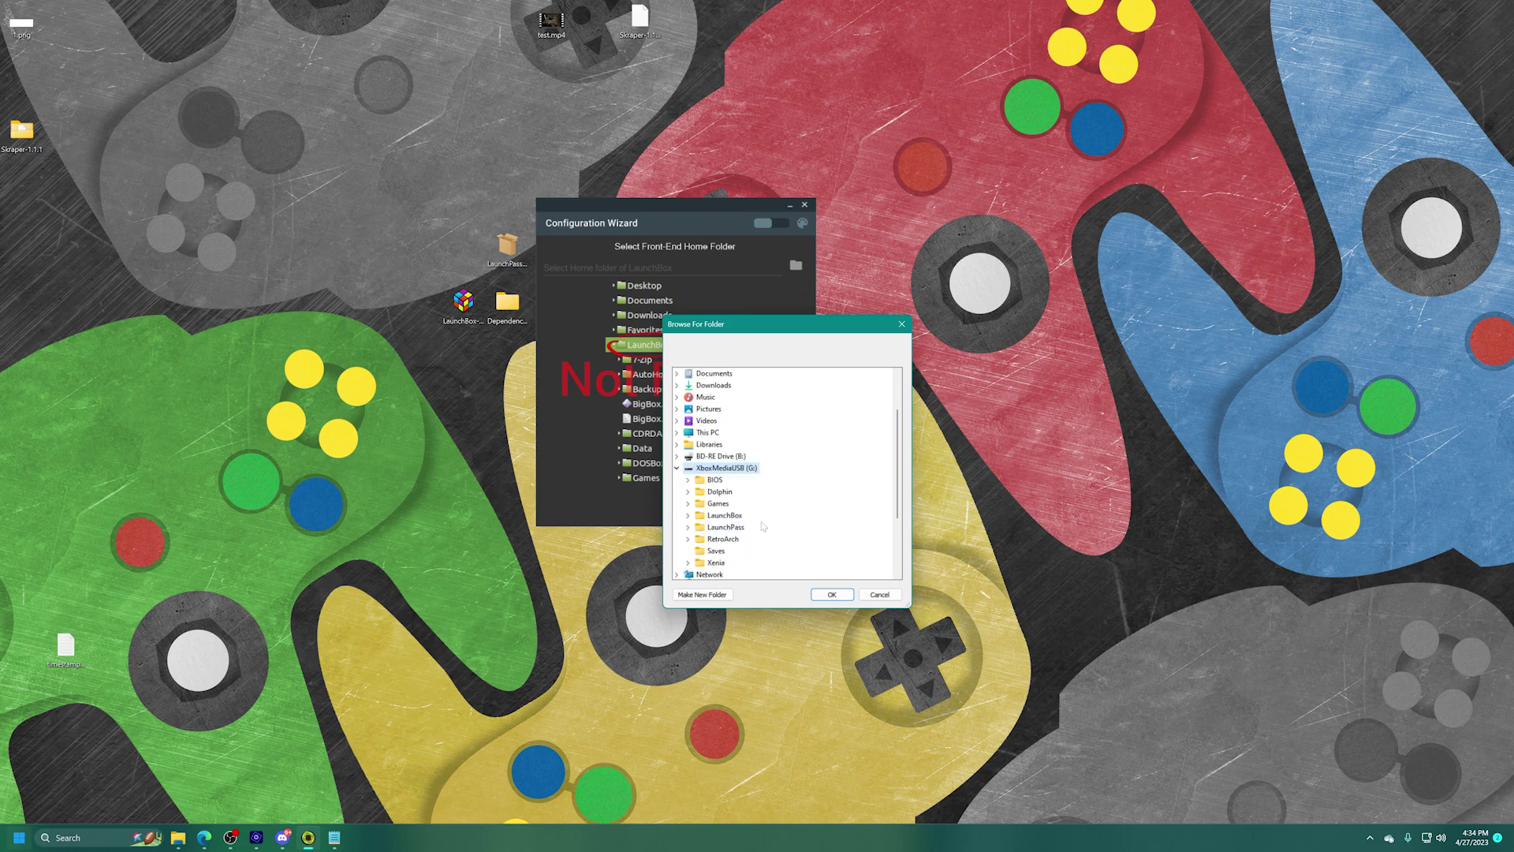
double_click(725, 514)
left_click(832, 594)
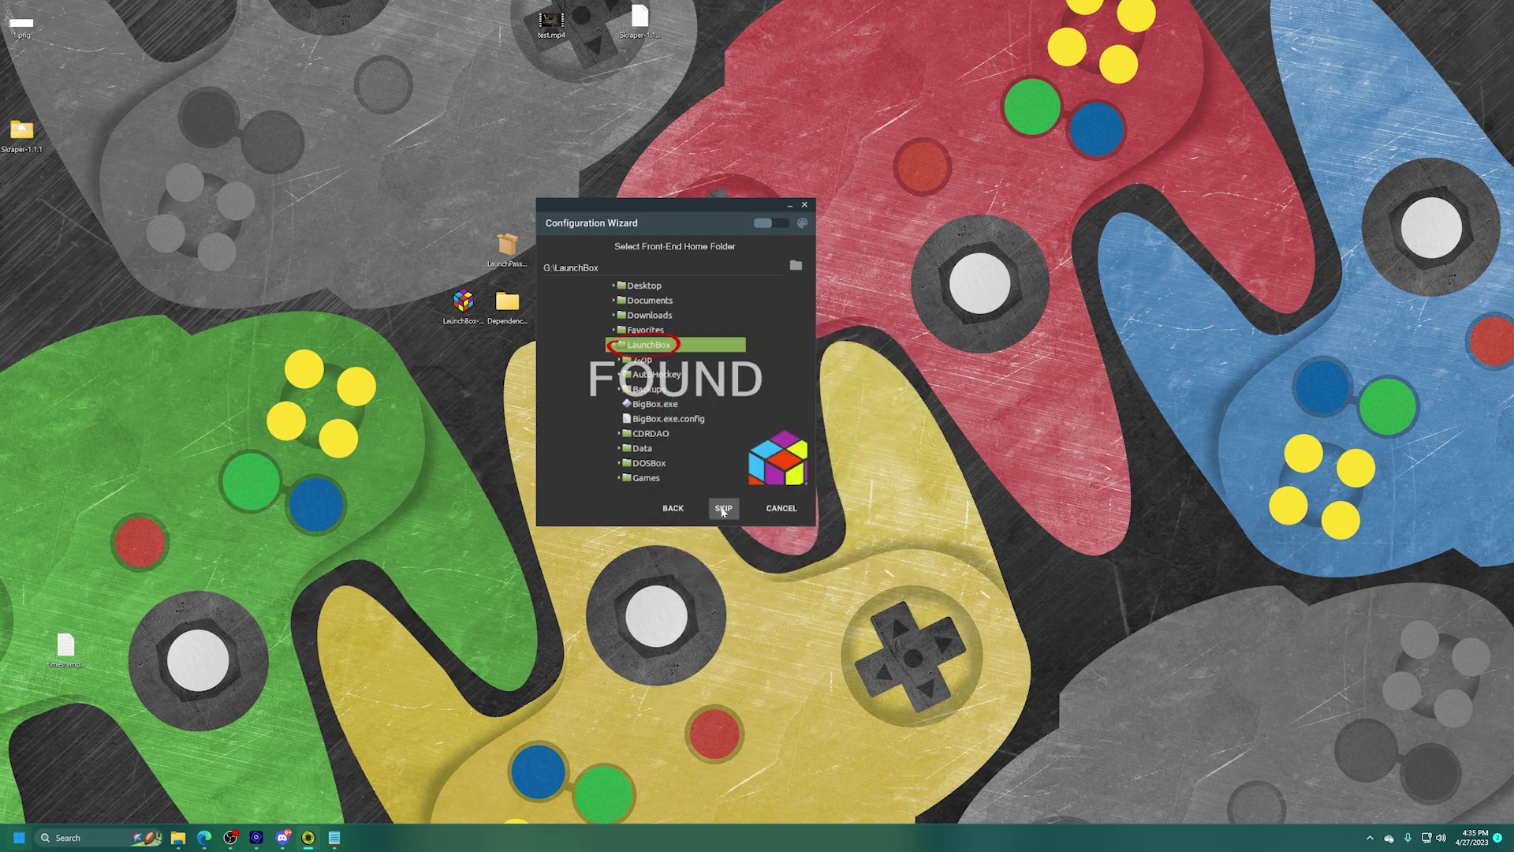
left_click(722, 509)
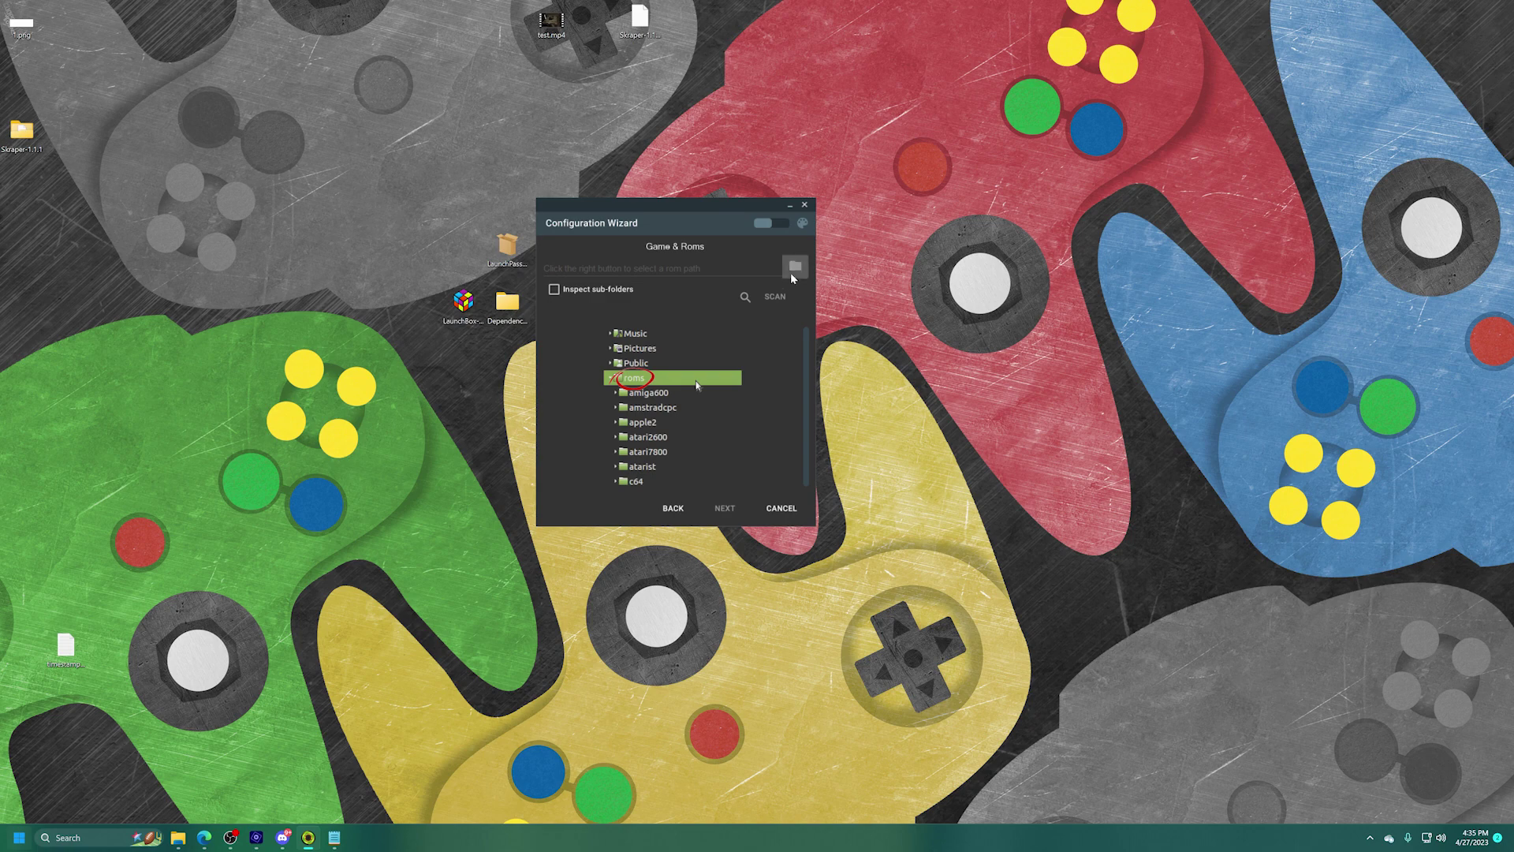
Set the games and ROMs folder to G:\Games on the XboxMediaUSB drive.
left_click(794, 268)
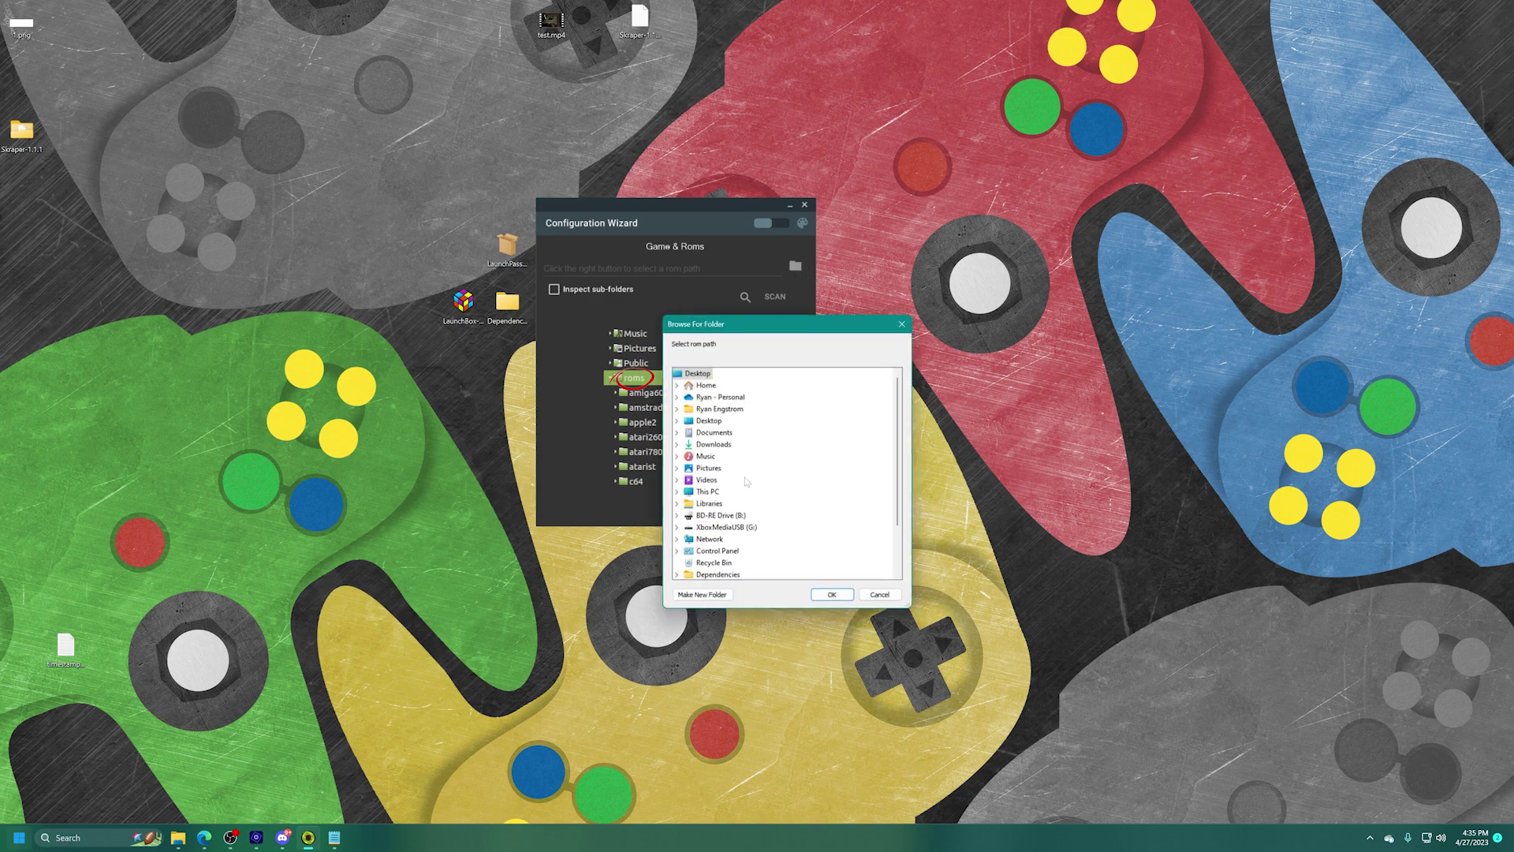
double_click(719, 527)
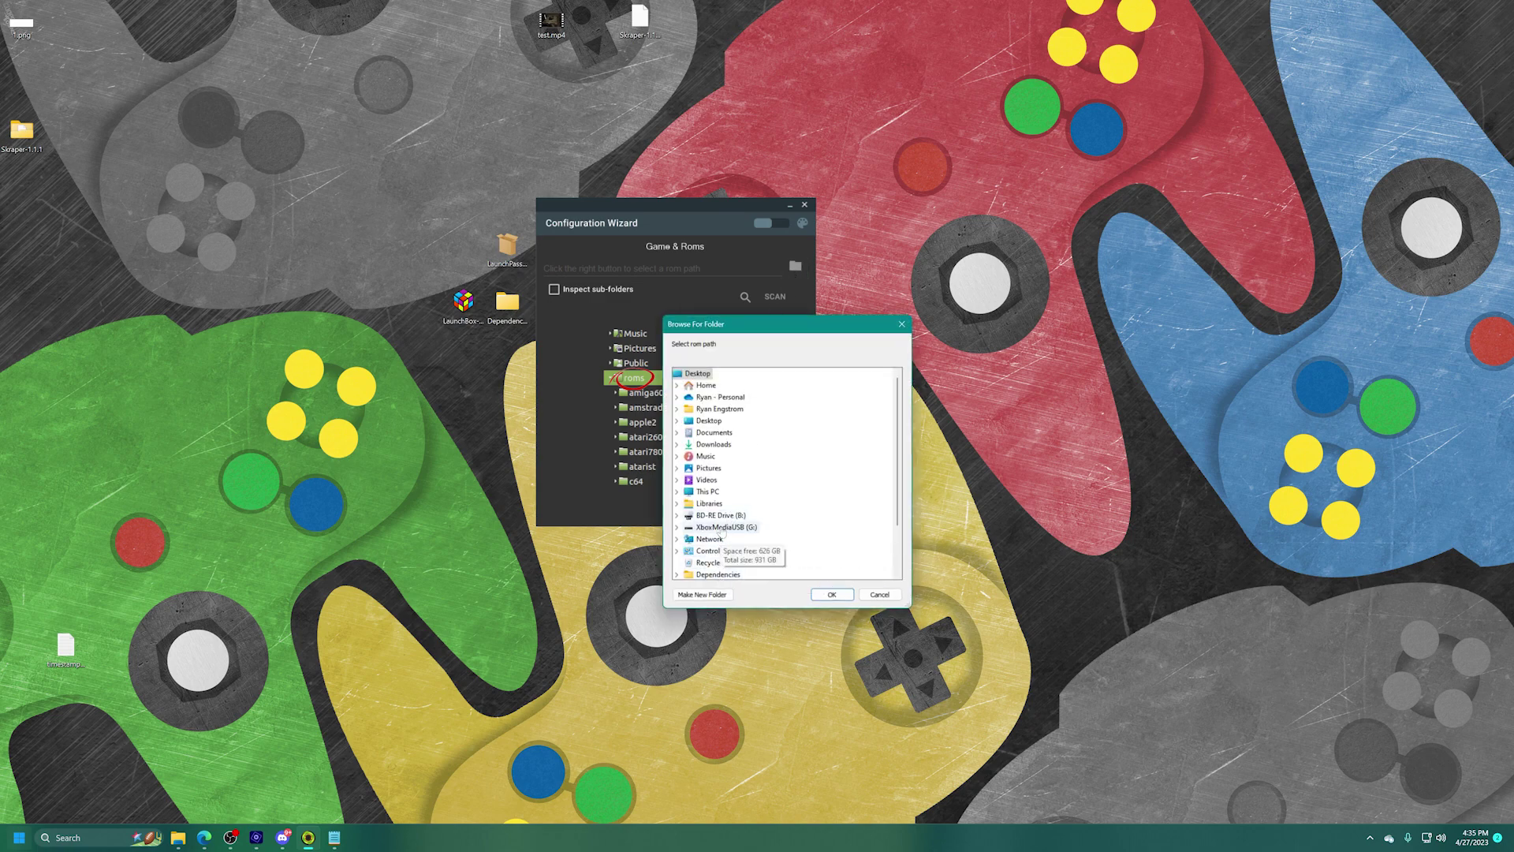
double_click(717, 503)
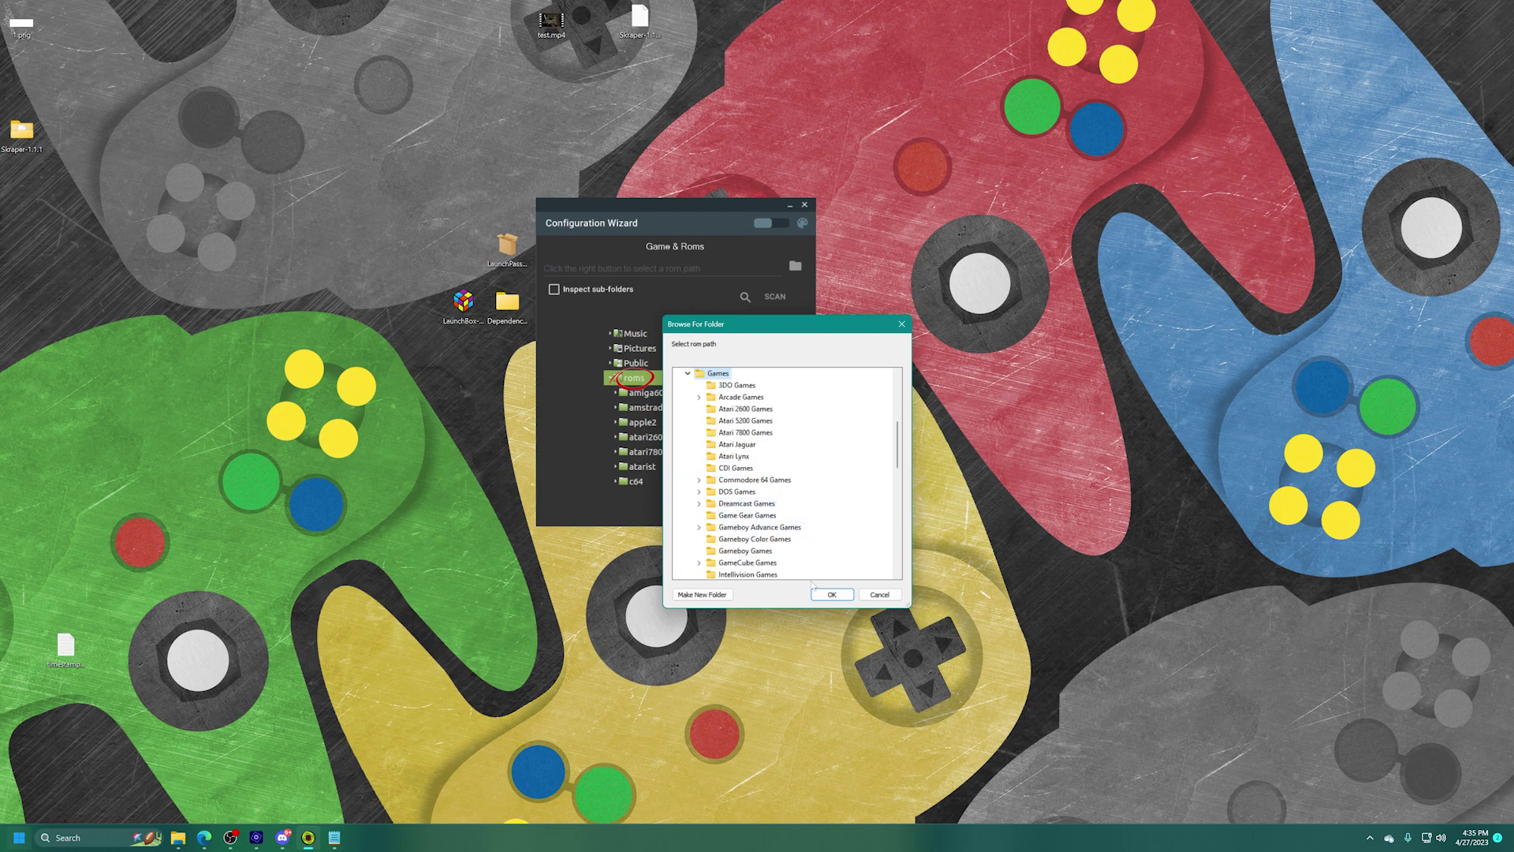
left_click(832, 599)
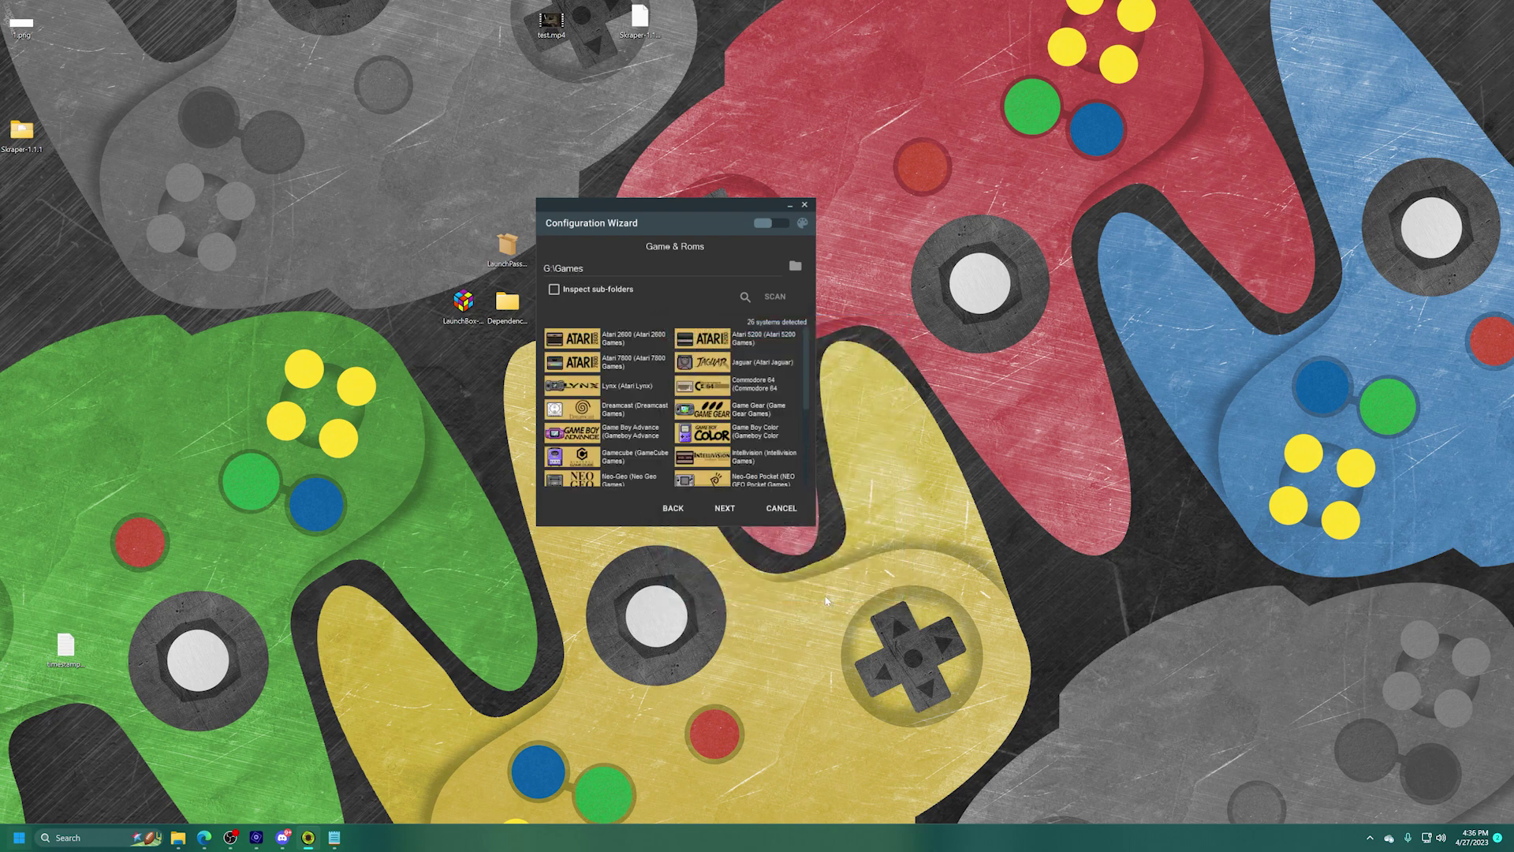
Include sub-folders in the system detection and accept the default media selection for LaunchBox.
left_click(609, 291)
scroll(642, 377, "down", 3)
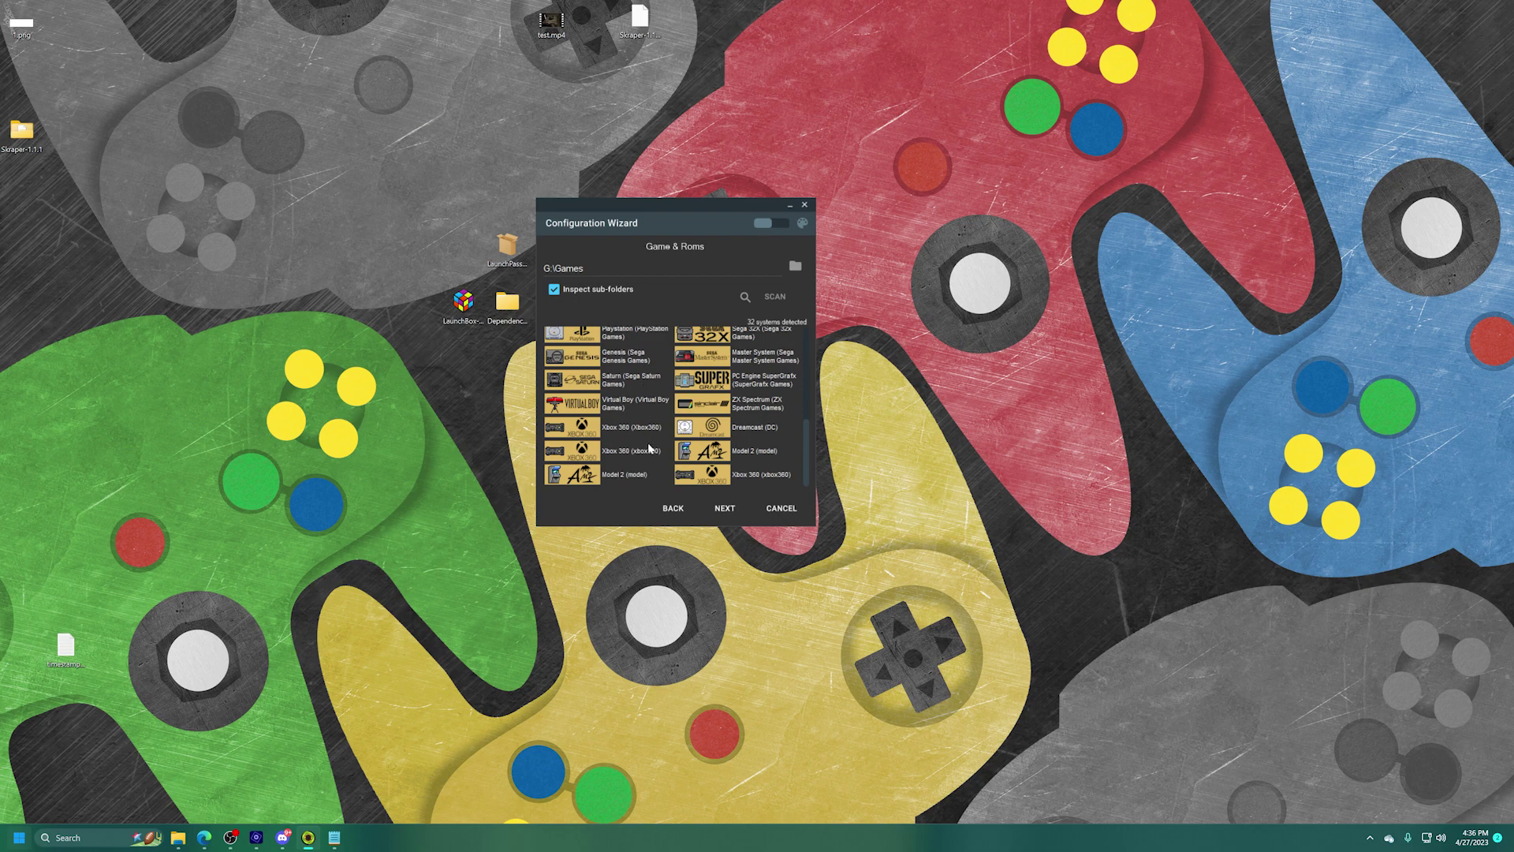
scroll(644, 462, "up", 3)
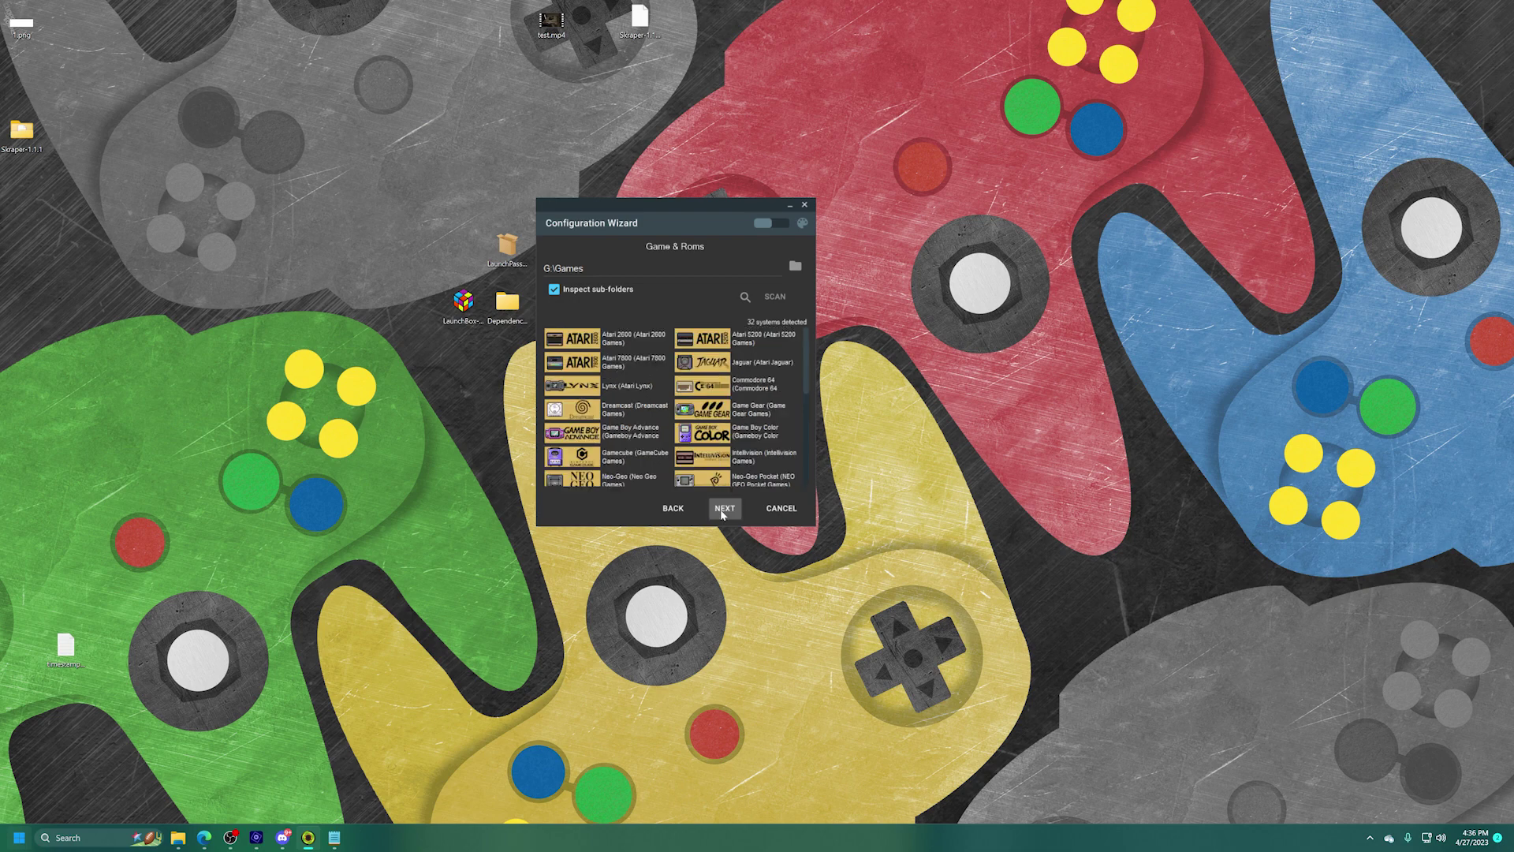
left_click(724, 509)
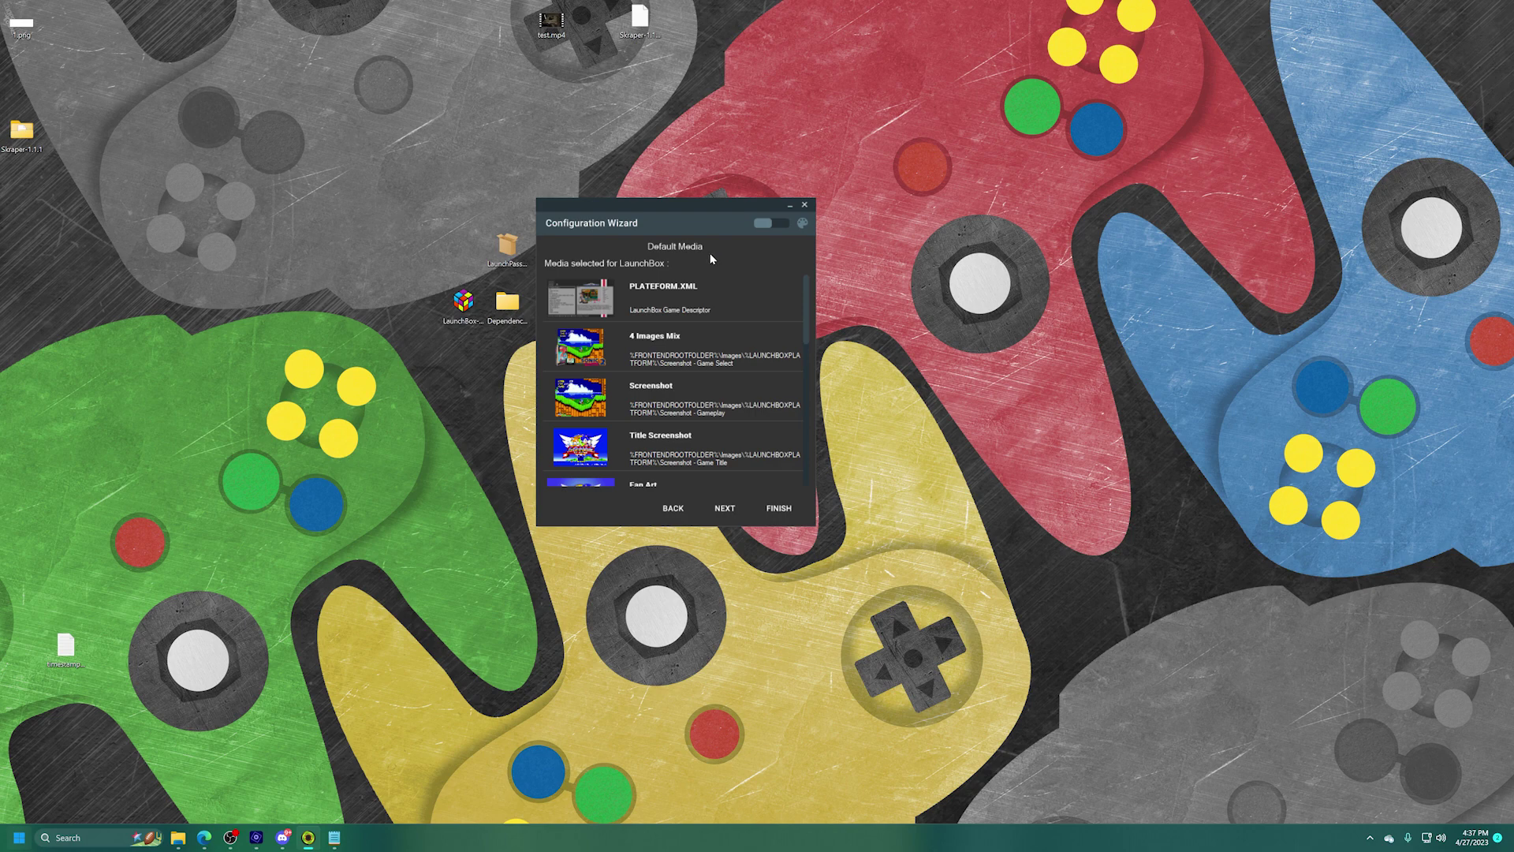
left_click(726, 510)
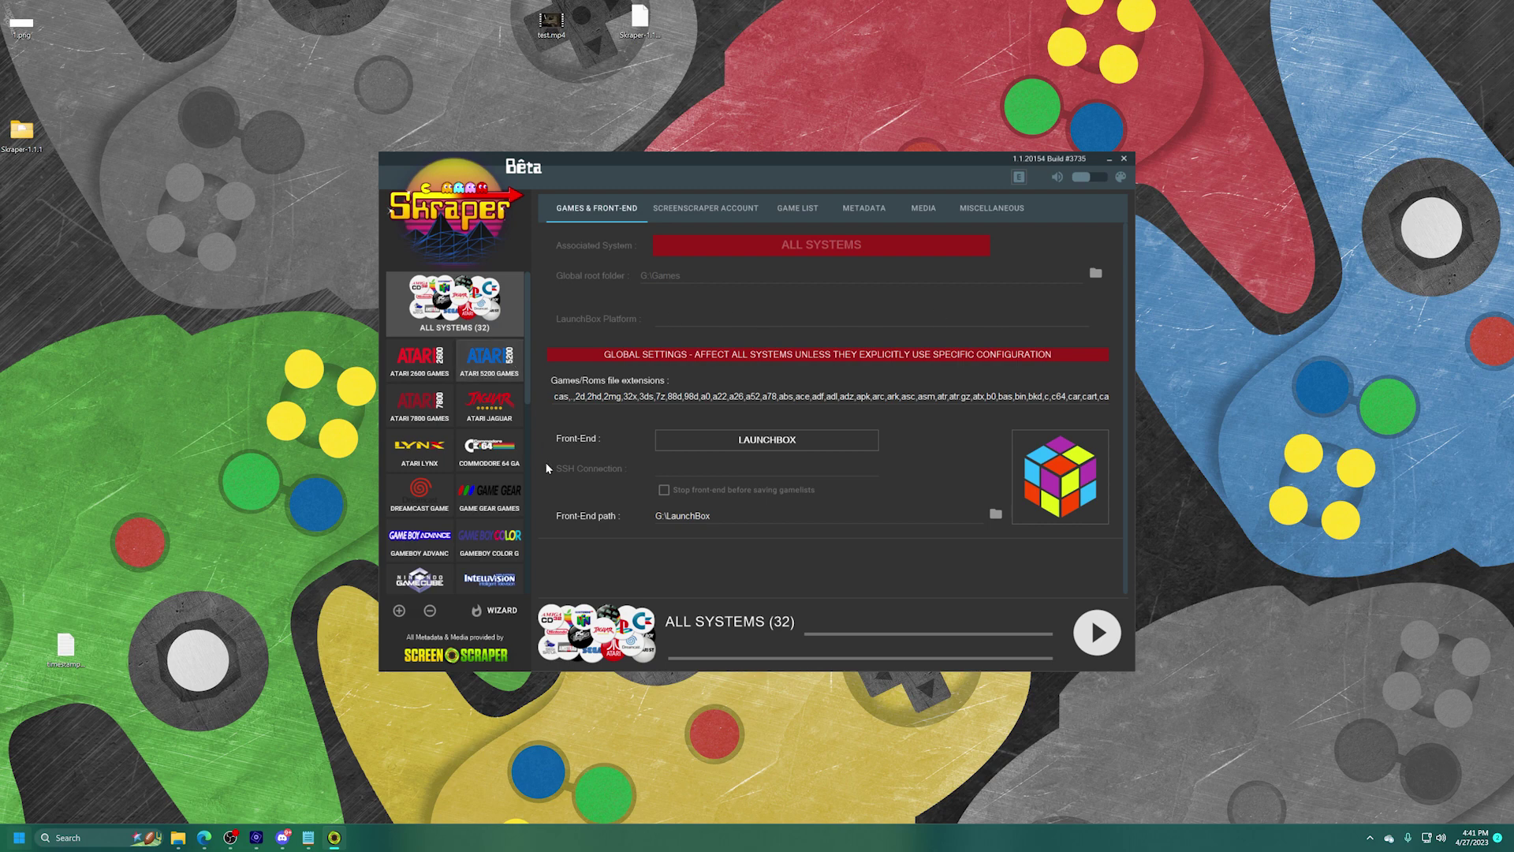
Select the Dreamcast system and start scraping media for its games.
left_click(424, 496)
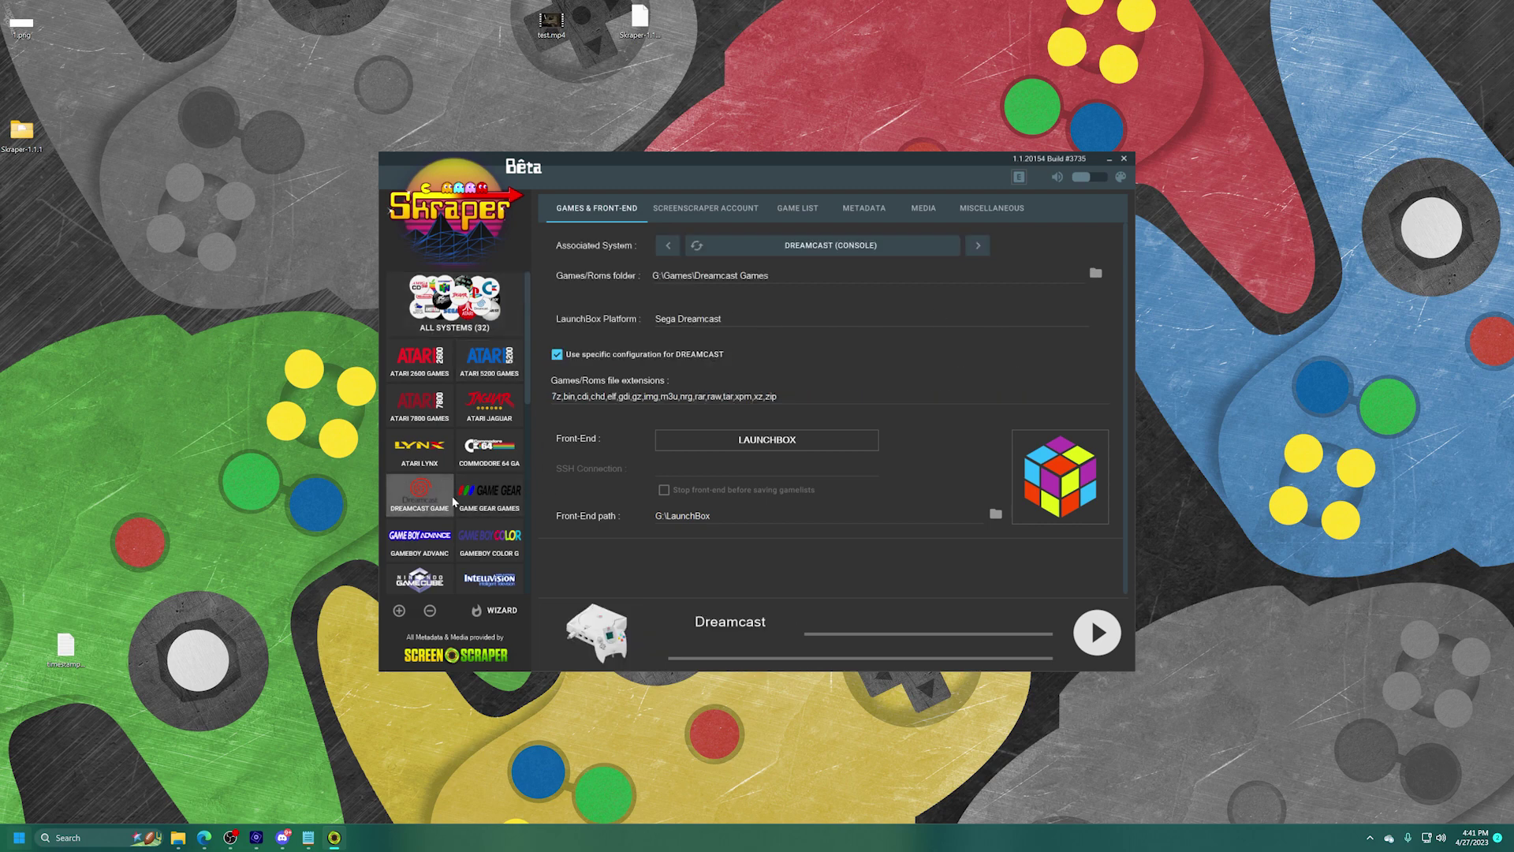
left_click(1104, 640)
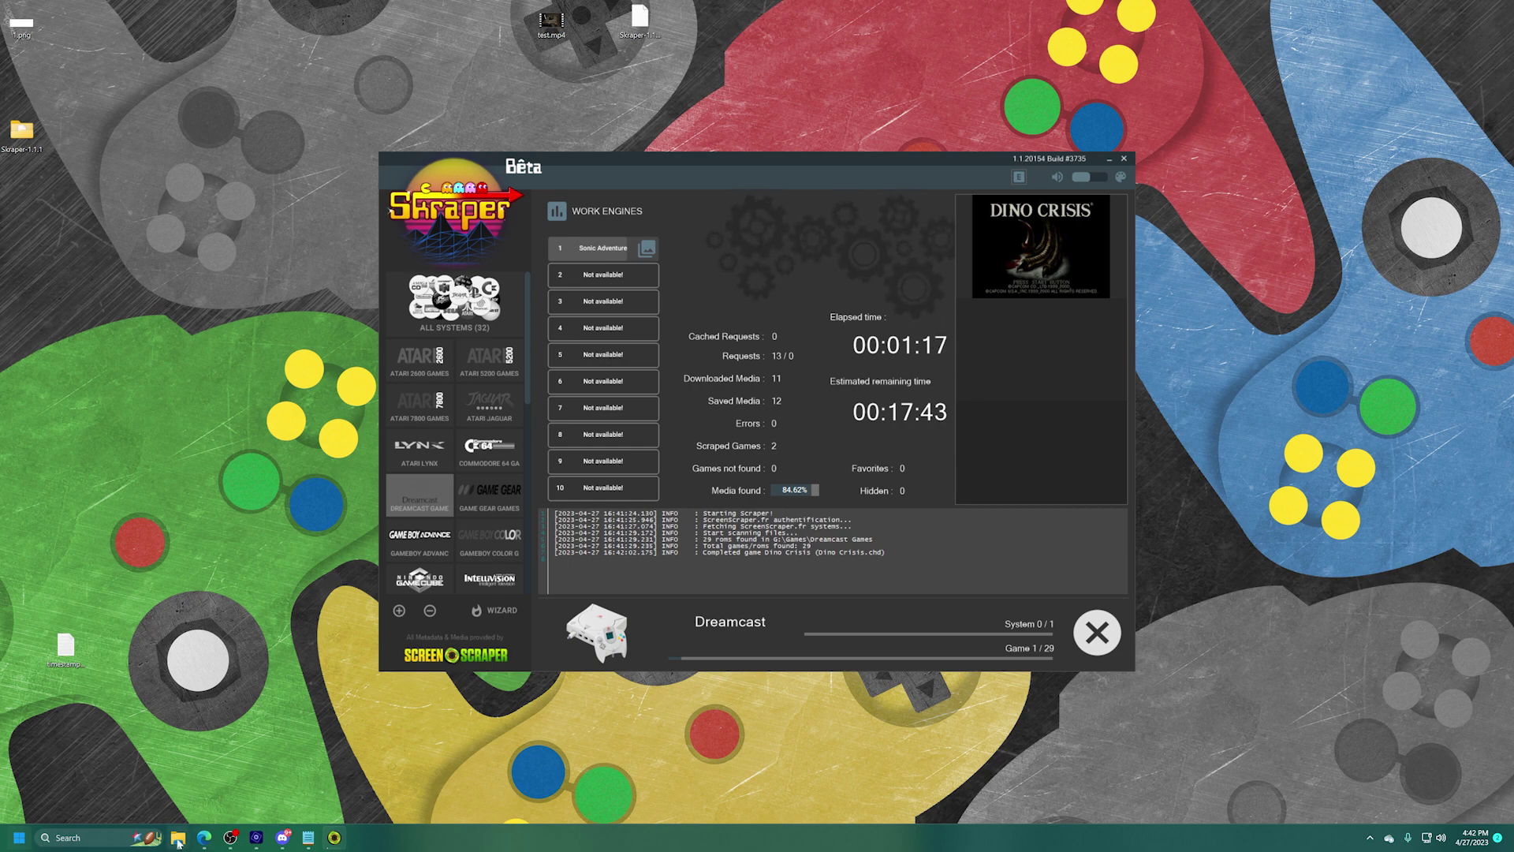
Check the downloaded Dreamcast video in G:\LaunchBox\Videos\Sega Dreamcast and close the folder window.
mouse_move(177, 836)
left_click(256, 769)
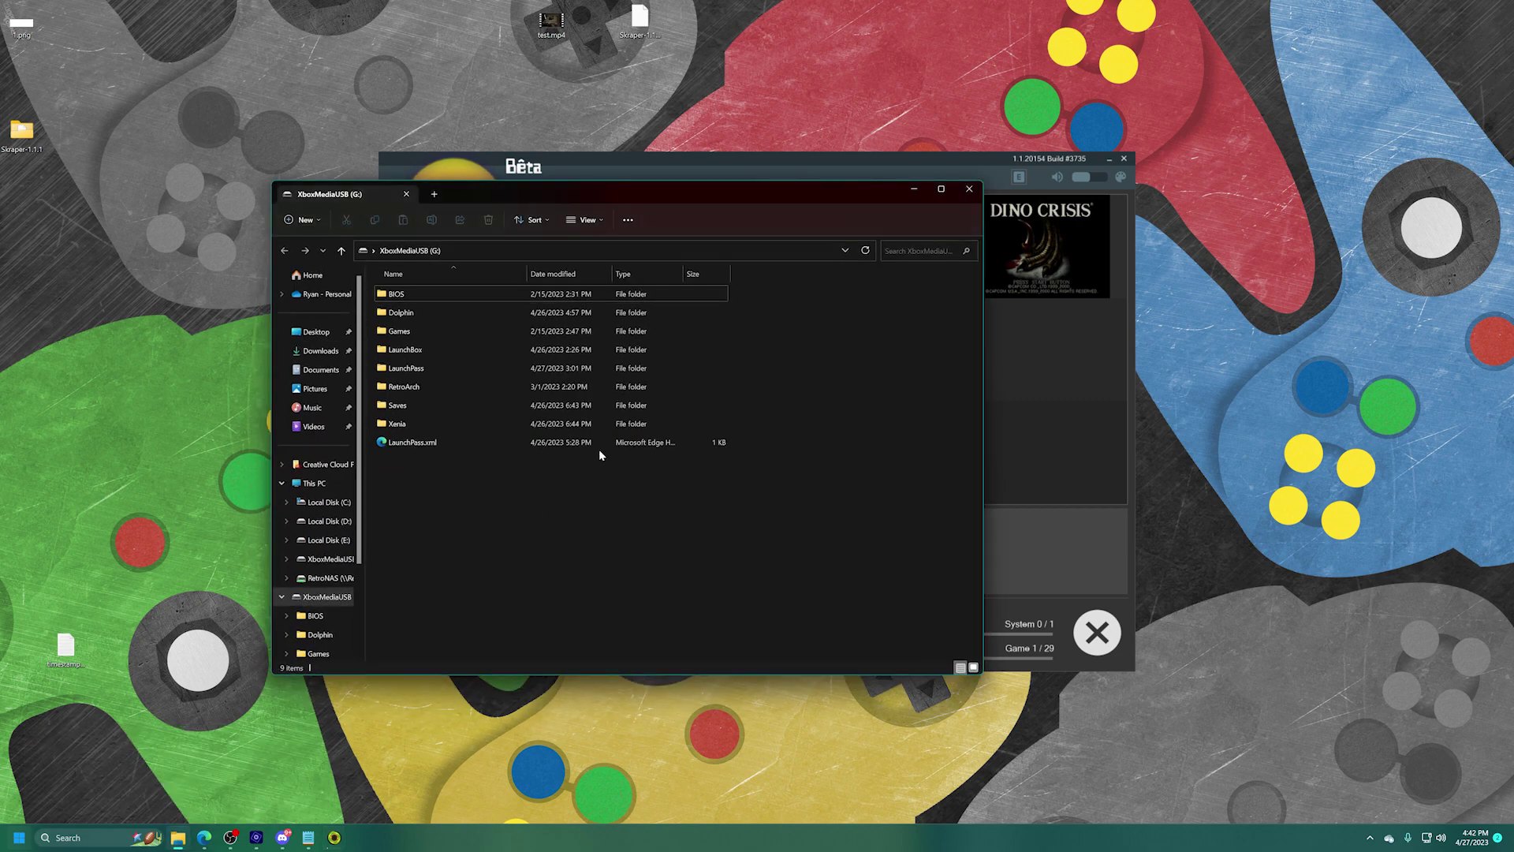
double_click(423, 344)
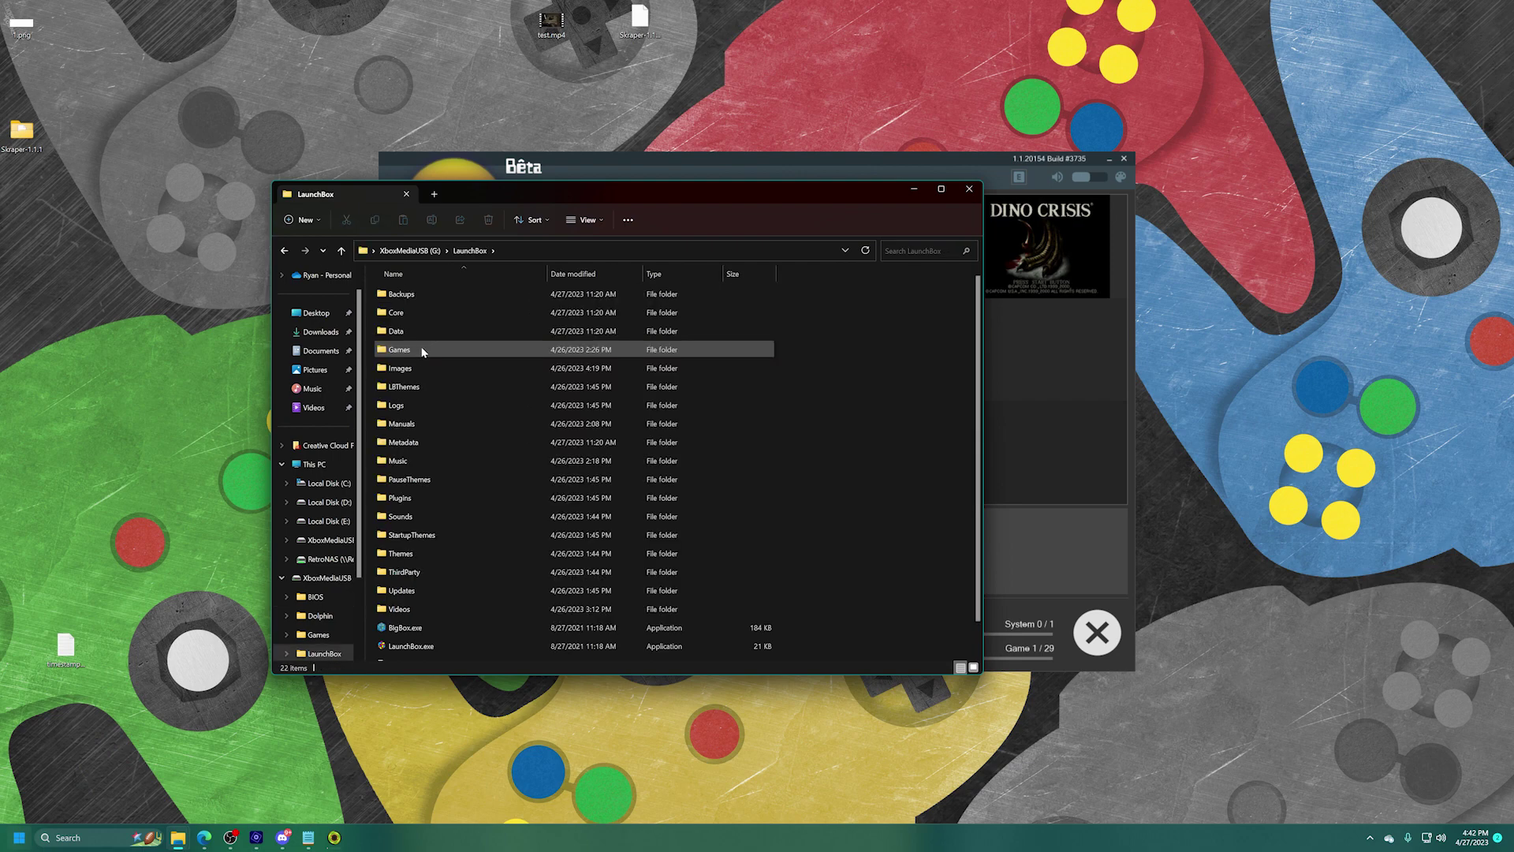
double_click(416, 608)
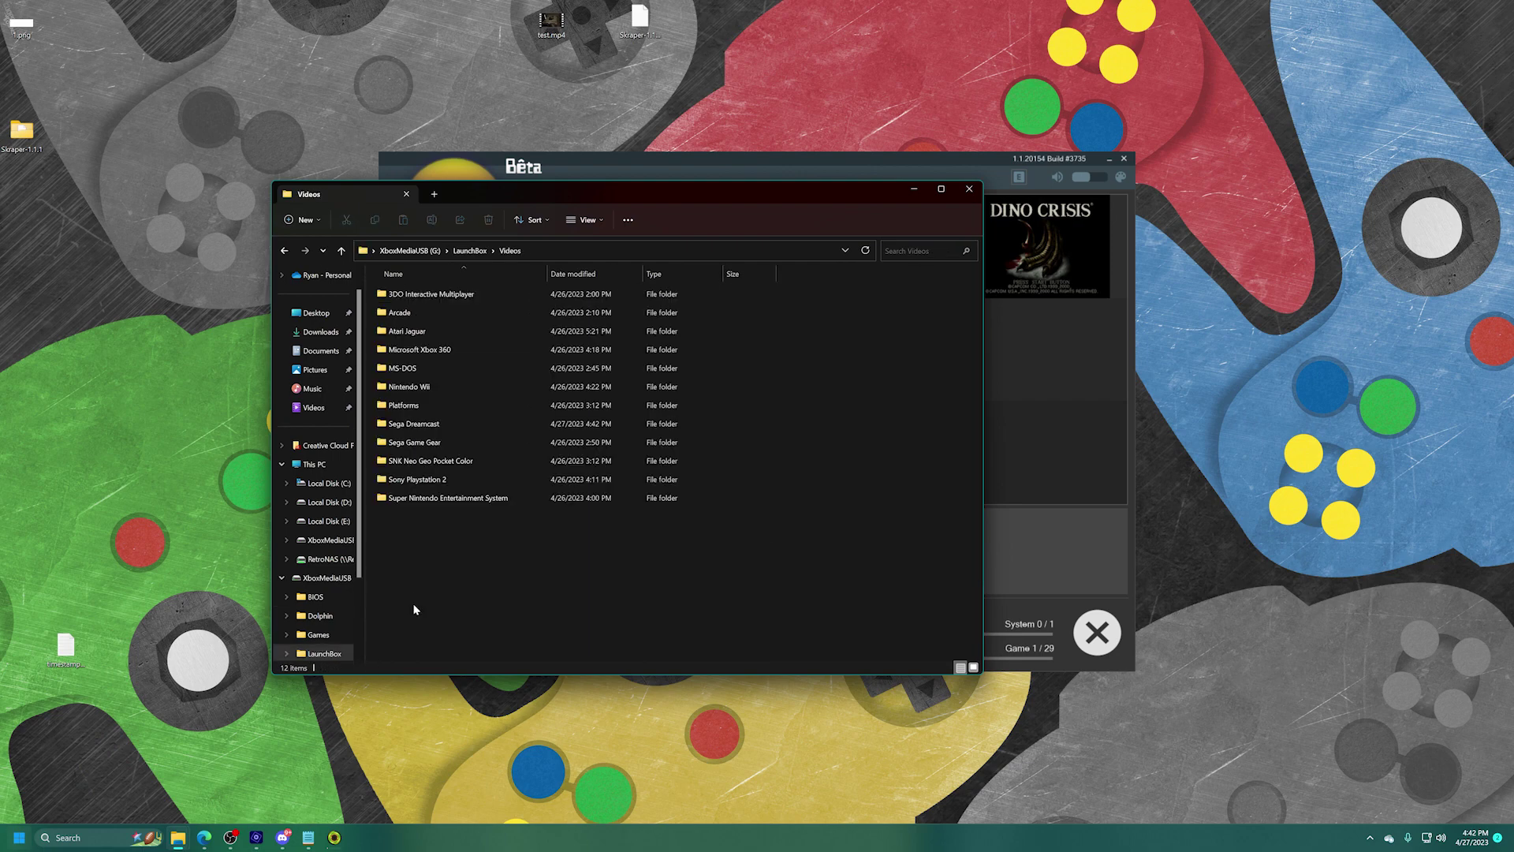
double_click(428, 426)
left_click(420, 293)
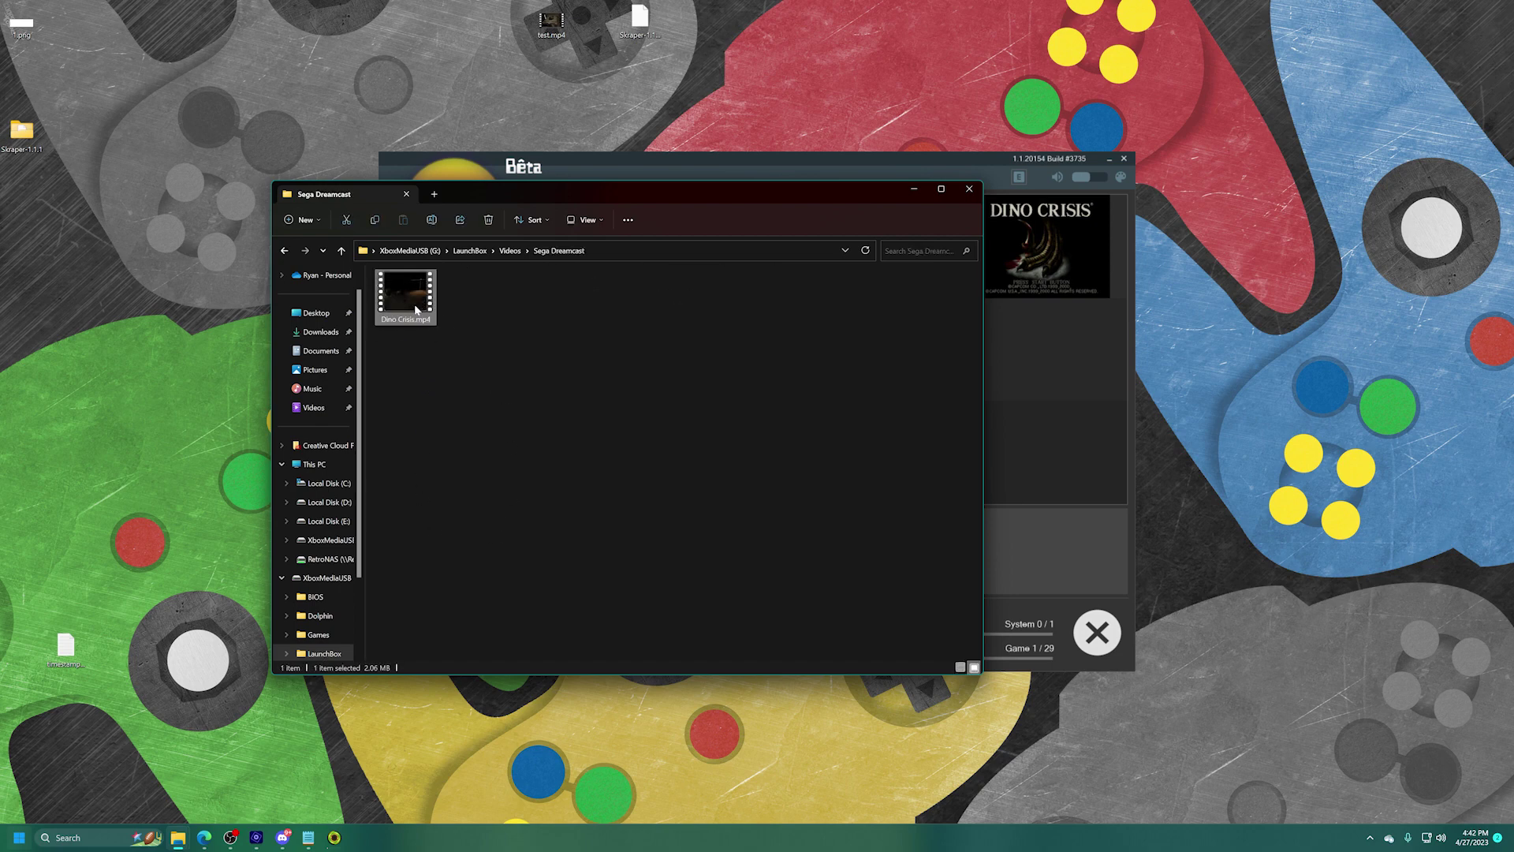
left_click(844, 282)
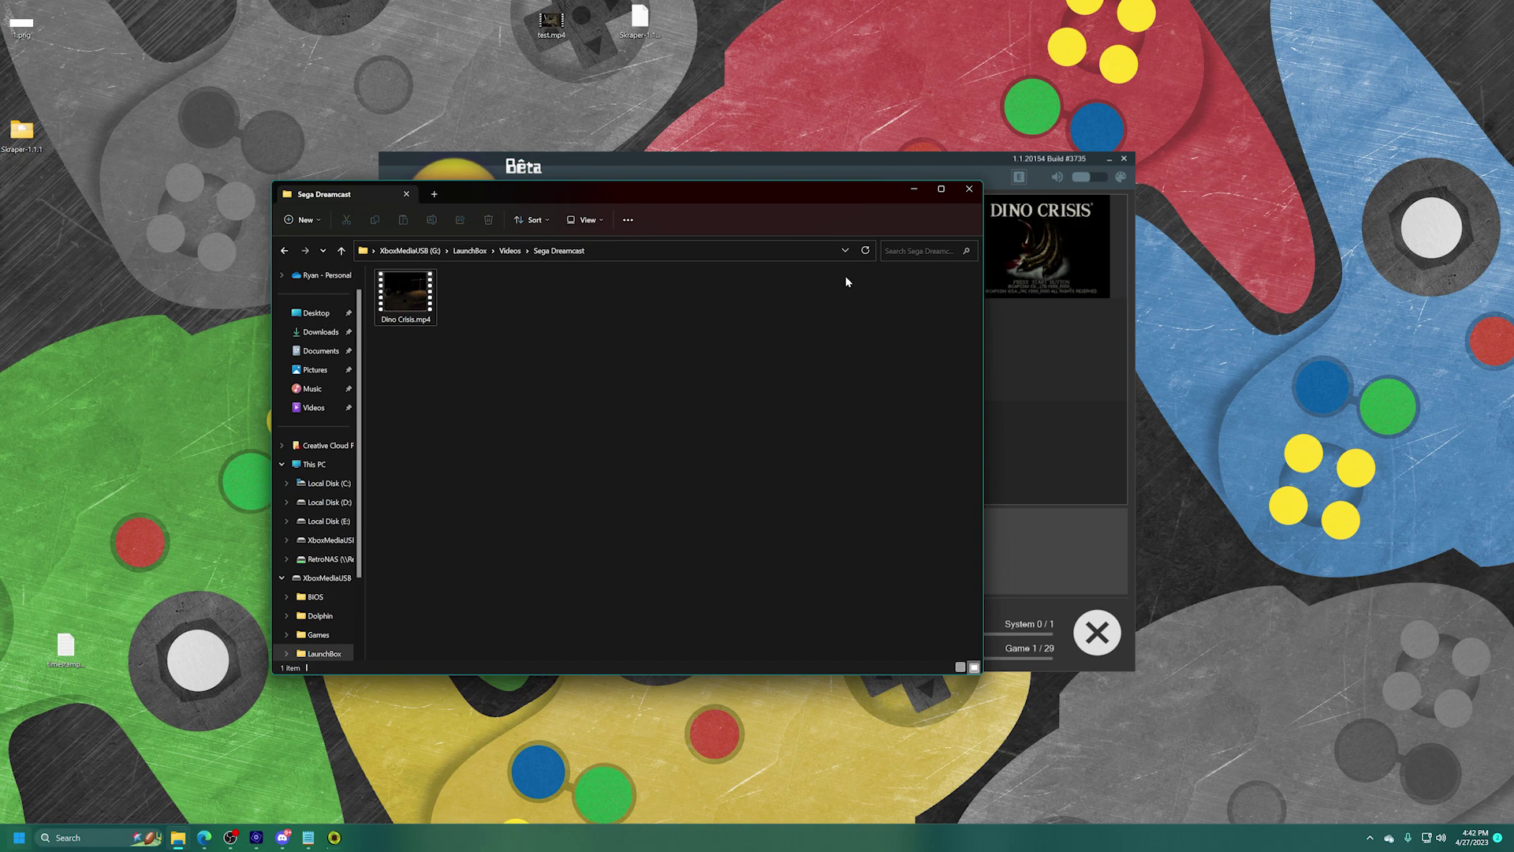
left_click(969, 190)
Abort the running Dreamcast scrape in Skraper and acknowledge the end of the session.
left_click(1096, 636)
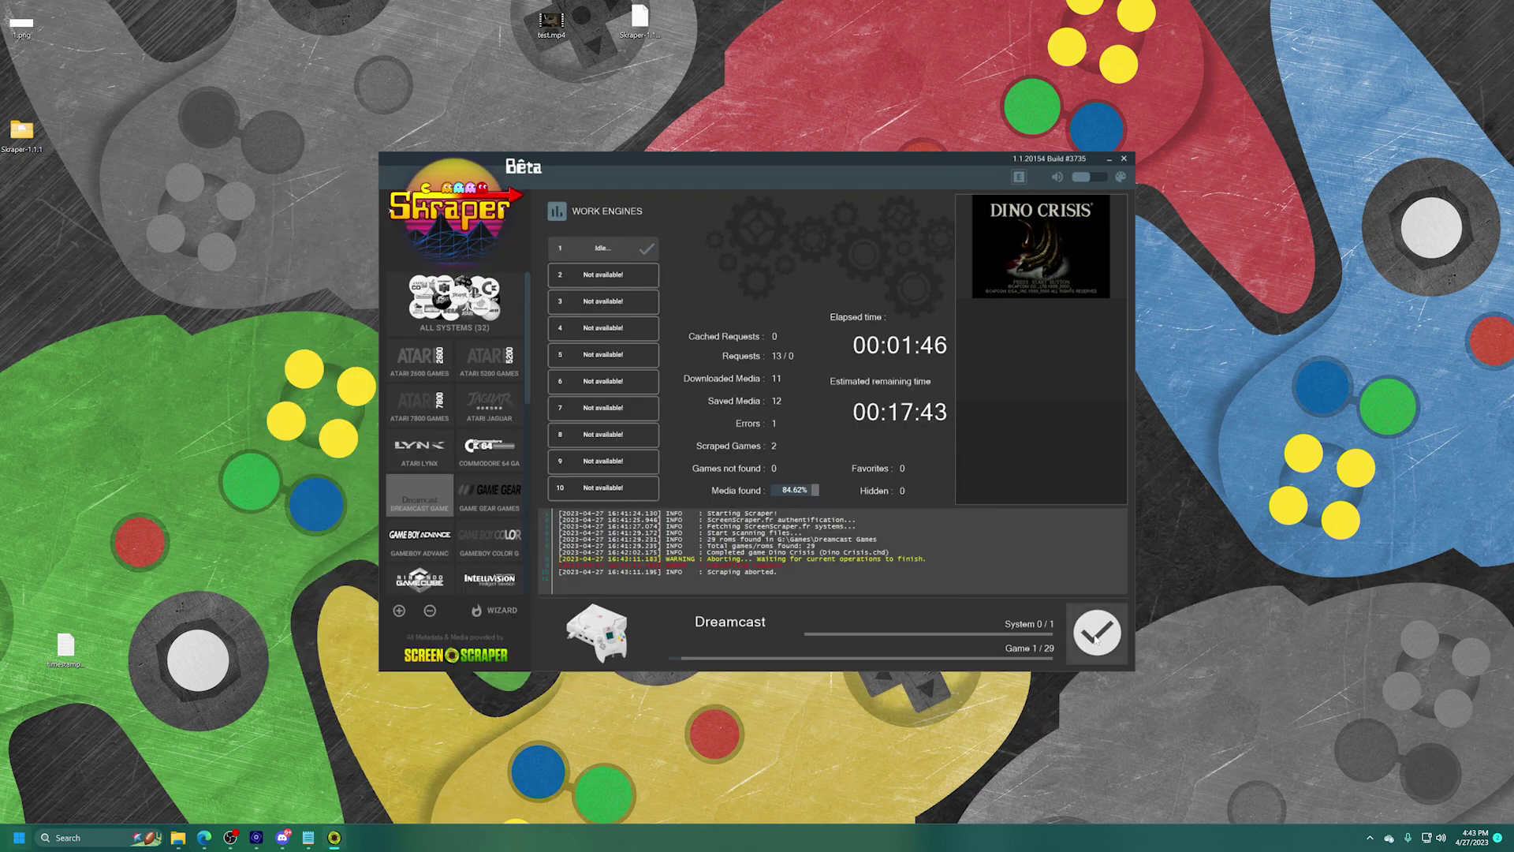
left_click(1095, 636)
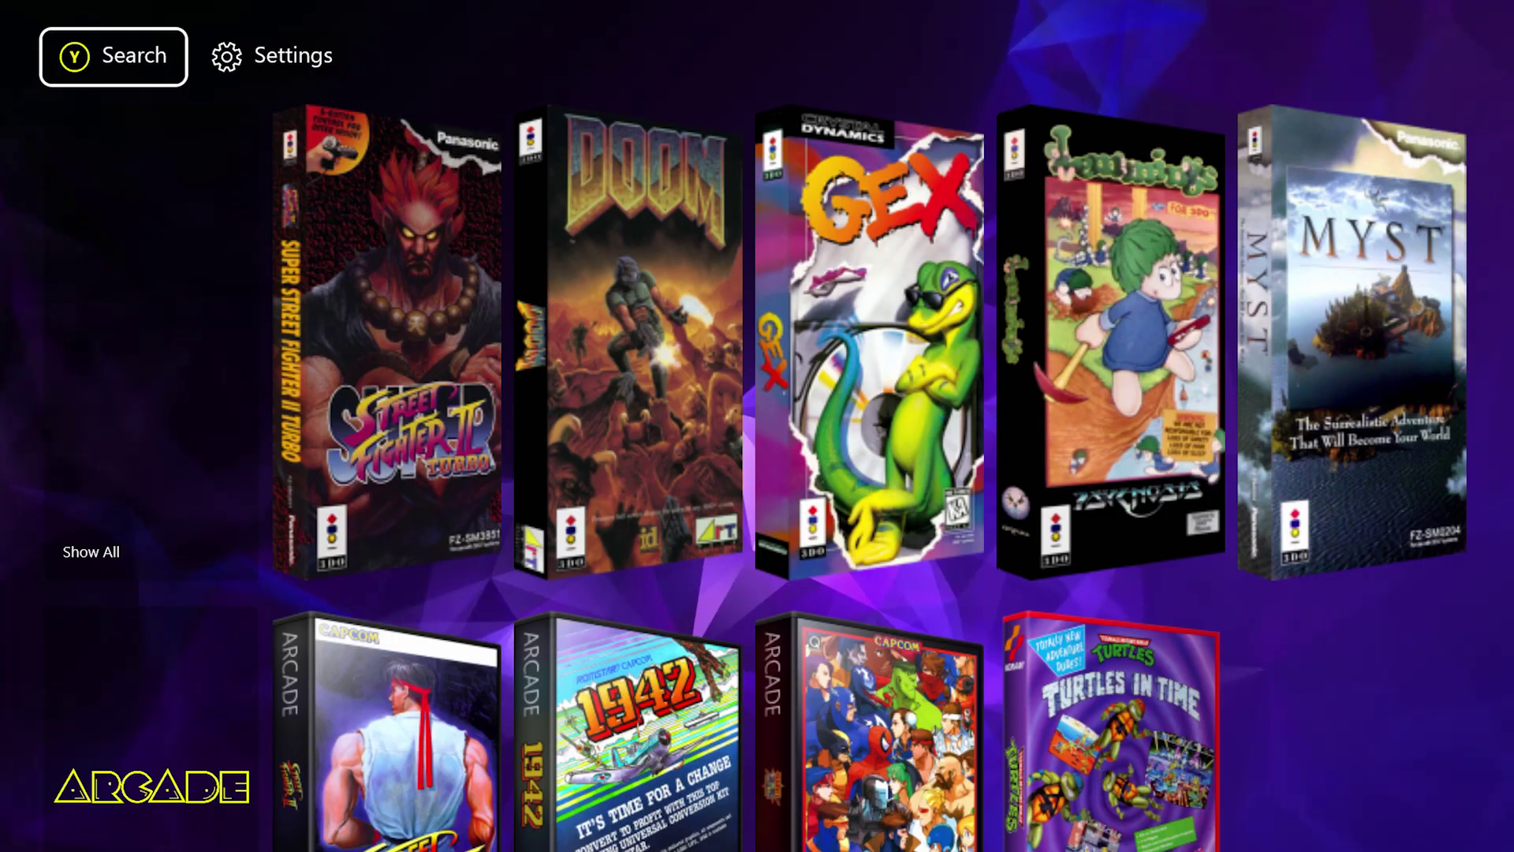
Go down the LaunchPass platform list on the Xbox to the Sega Dreamcast row.
key("Down")
key("Down")
key("Down")
key("Down")
key("Down")
key("Down")
key("Down")
key("Down")
key("Down")
key("Down")
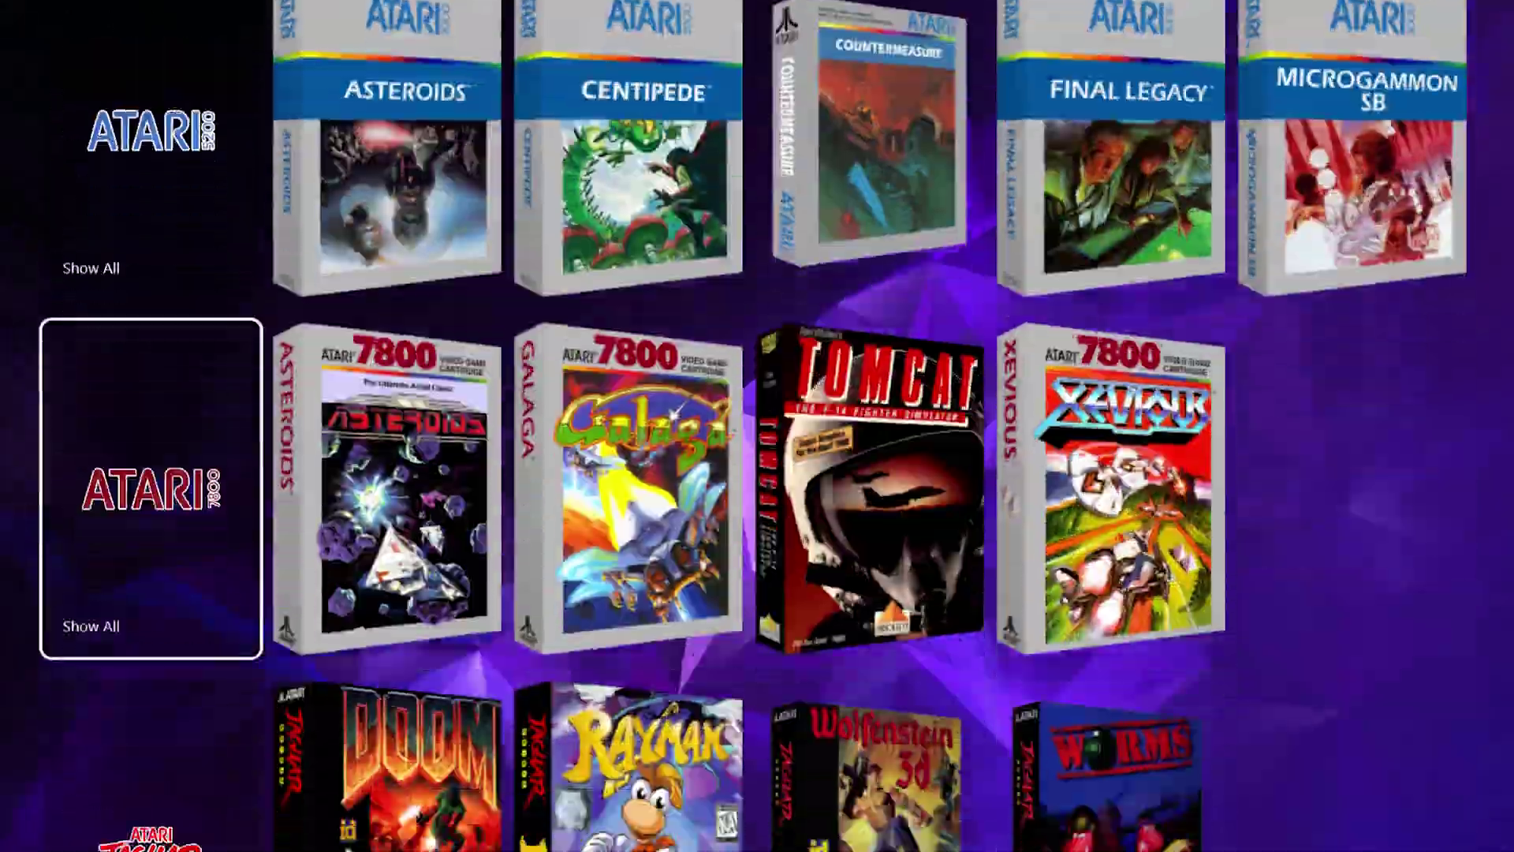
key("Down")
key("Down")
key("Down")
key("Down")
key("Down")
key("Down")
key("Down")
key("Down")
key("Down")
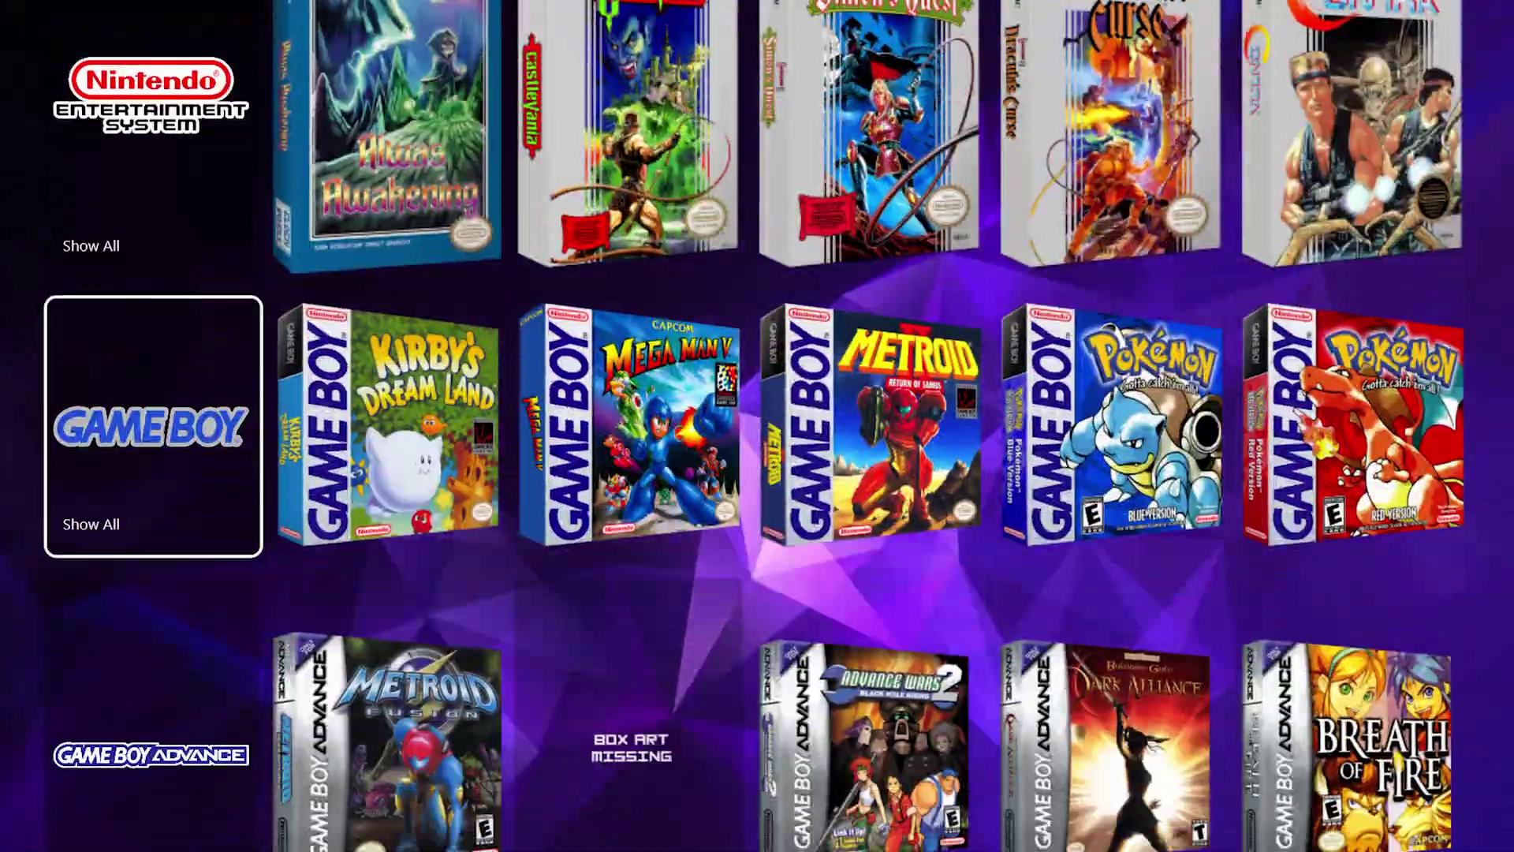
key("Down")
key("Down")
key("Down")
key("Down")
key("Down")
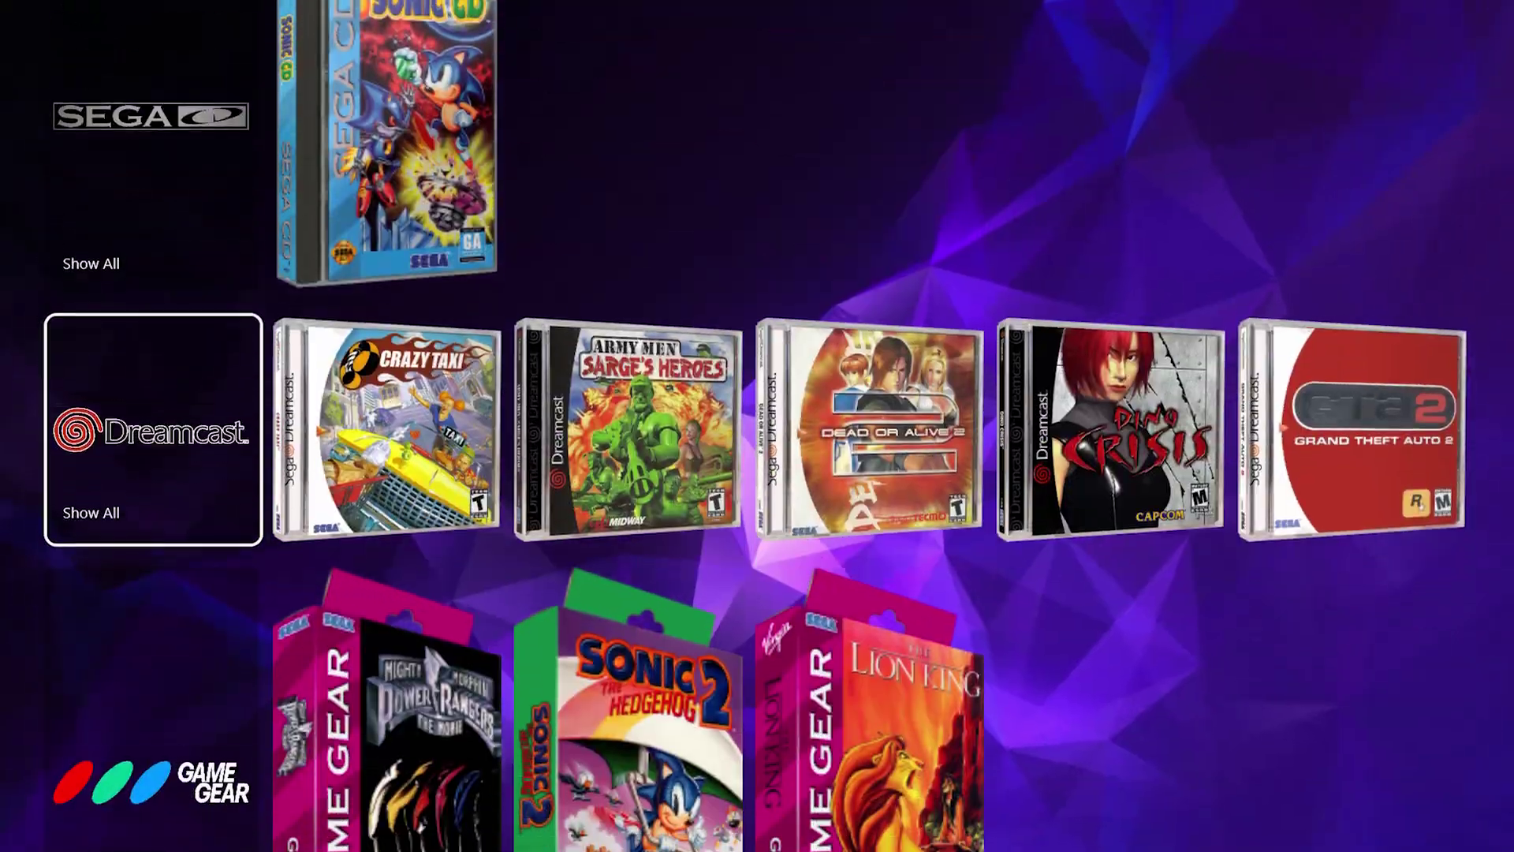
Open Dino Crisis from the Sega Dreamcast row.
key("Right")
key("Right")
key("Right")
key("Right")
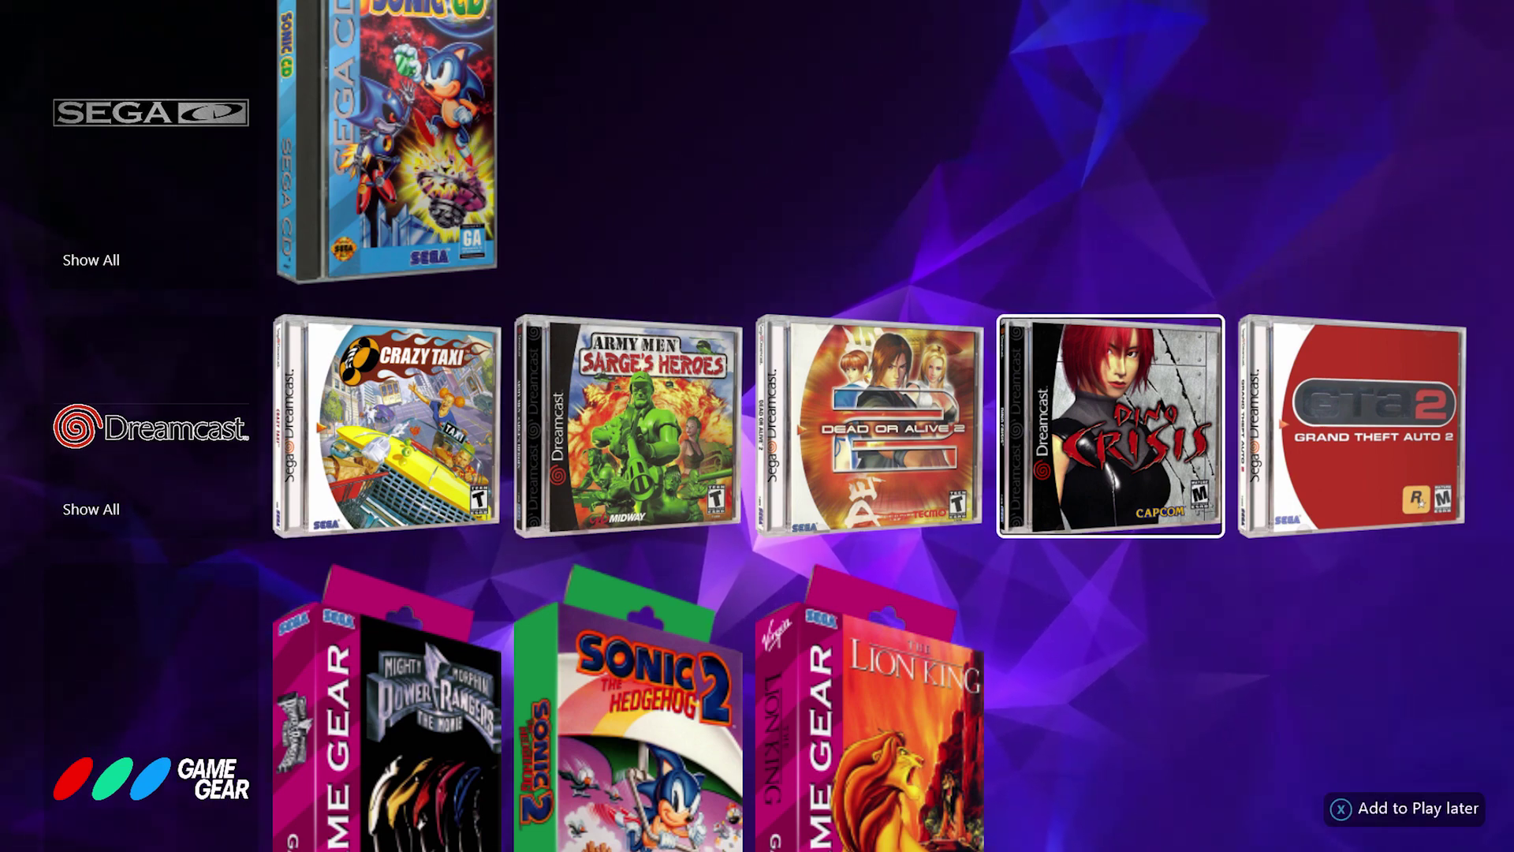
key("Return")
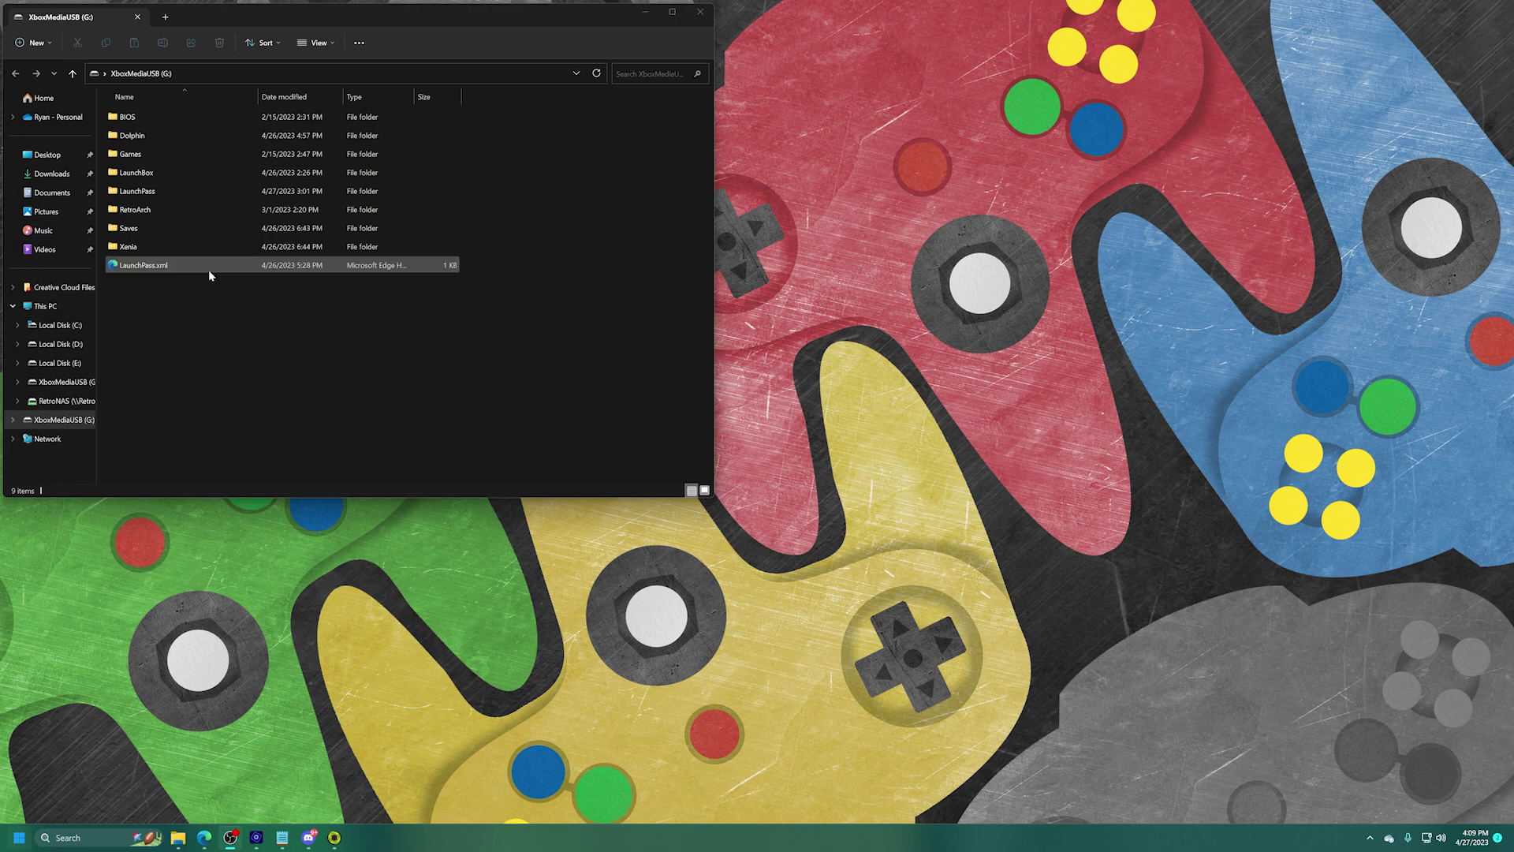
Open Emulators.xml from the LaunchBox\Data folder on the XboxMediaUSB drive in Notepad for editing.
double_click(143, 175)
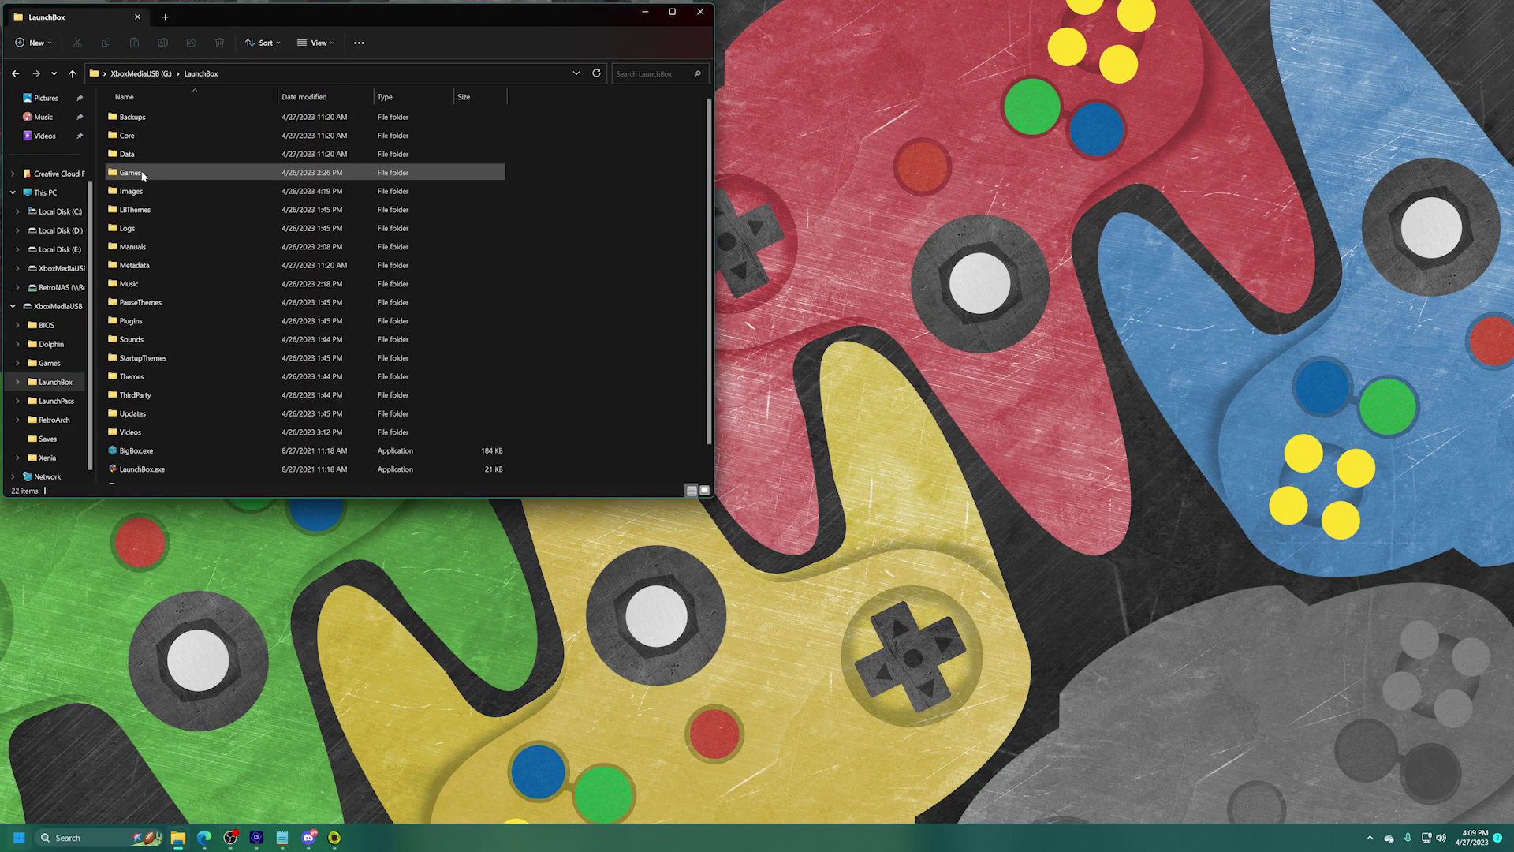
double_click(132, 154)
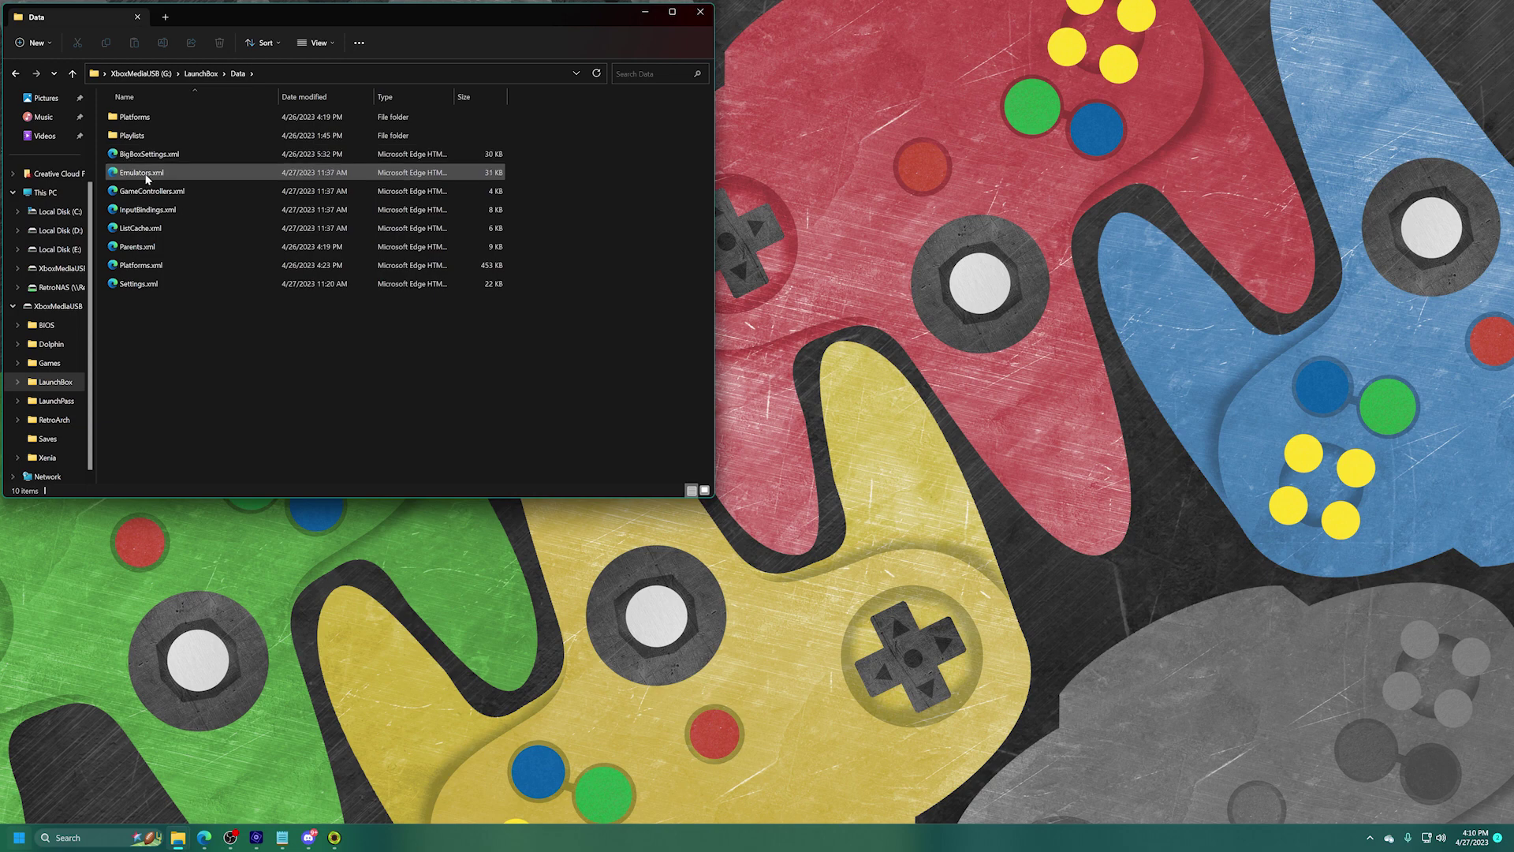
left_click(133, 180)
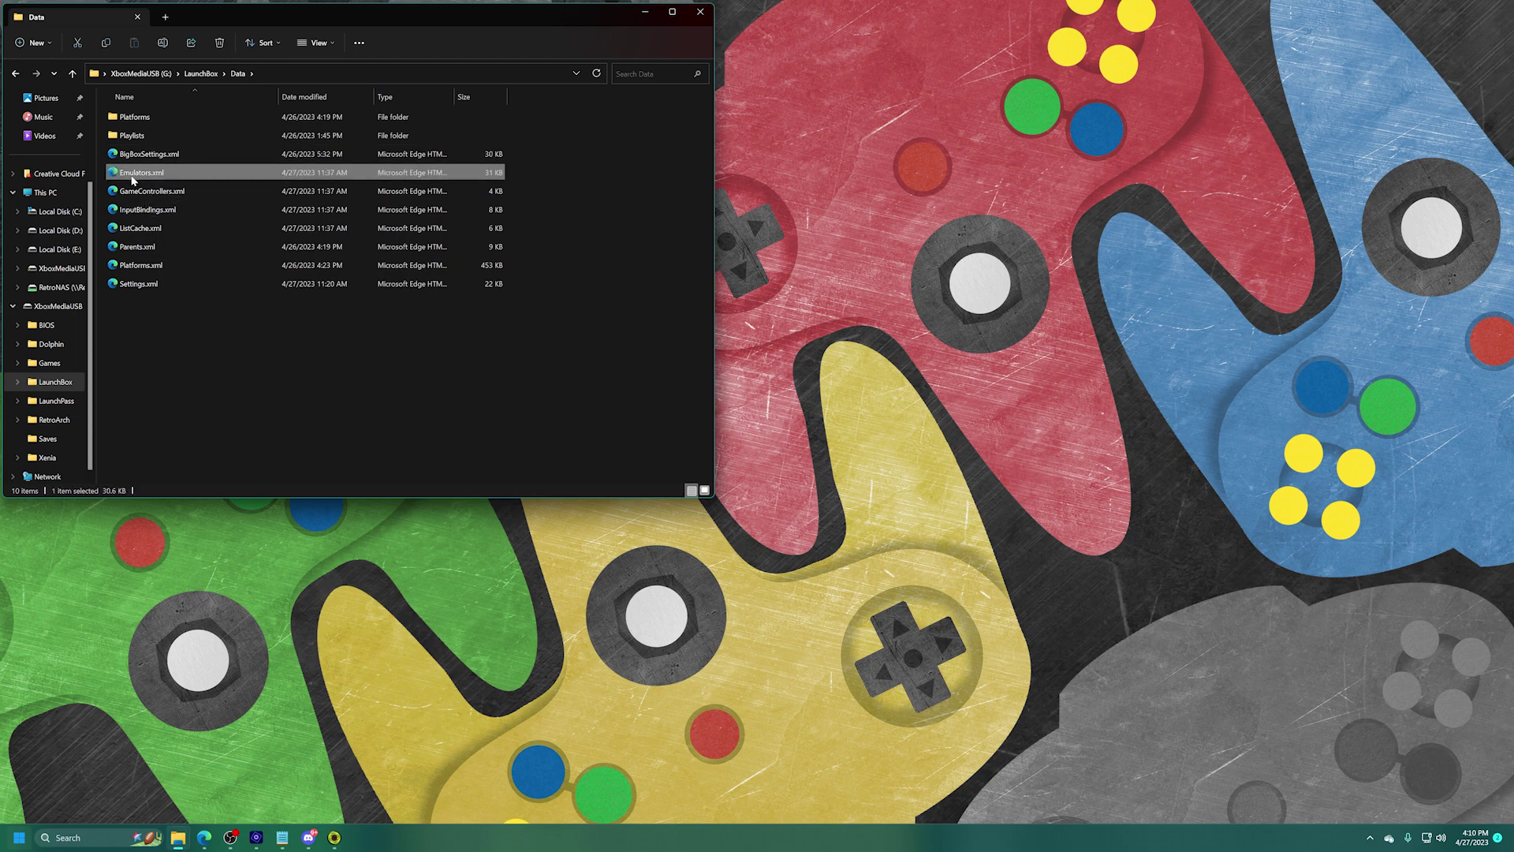
right_click(132, 180)
left_click(156, 201)
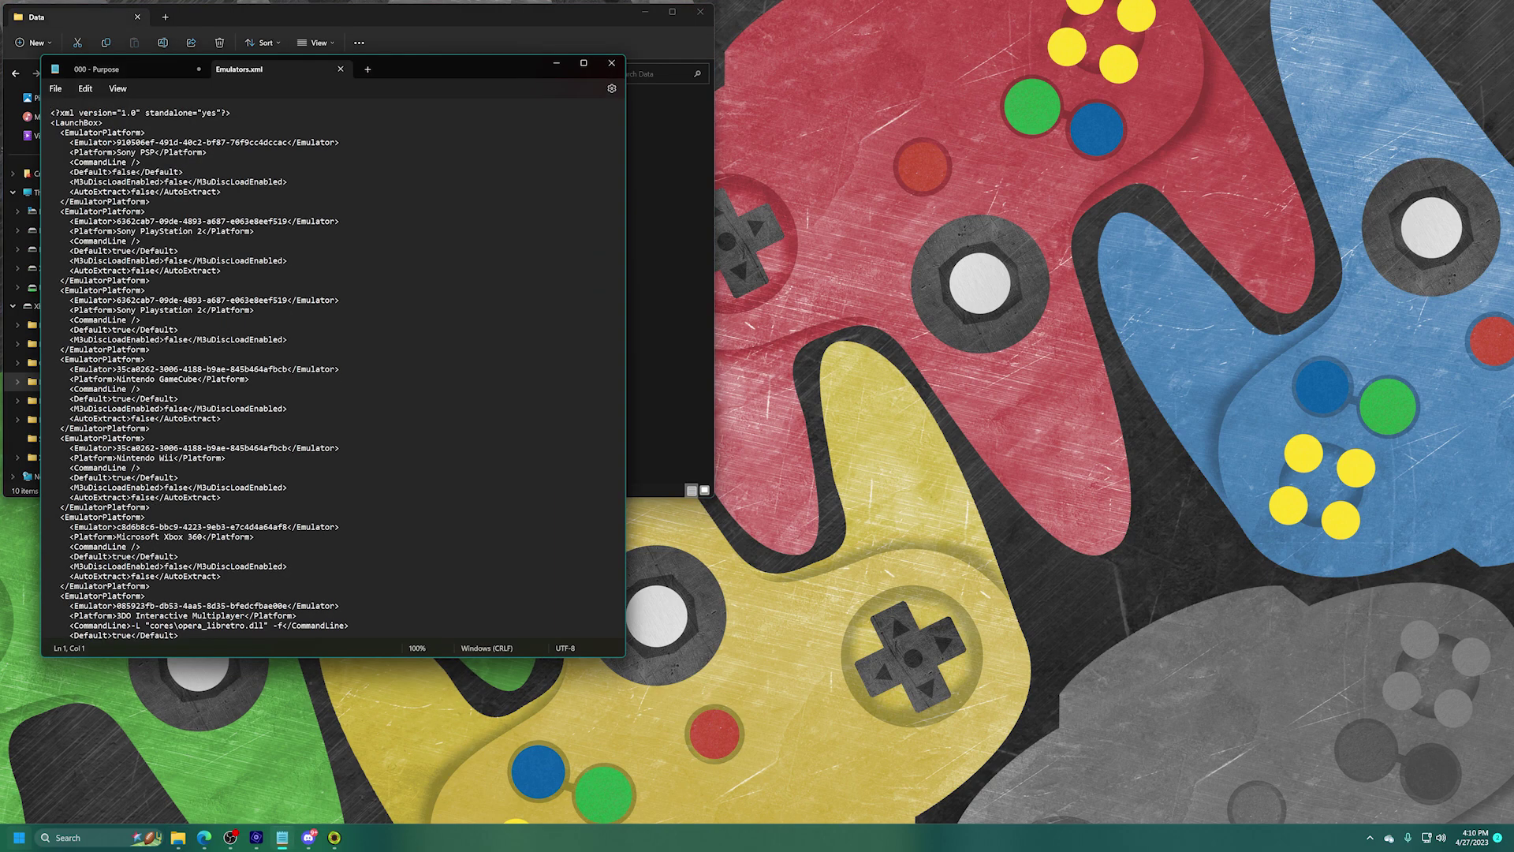
Find the "nintendo ds" platform entry in Emulators.xml and select the core file name in its command line.
key("ctrl+f")
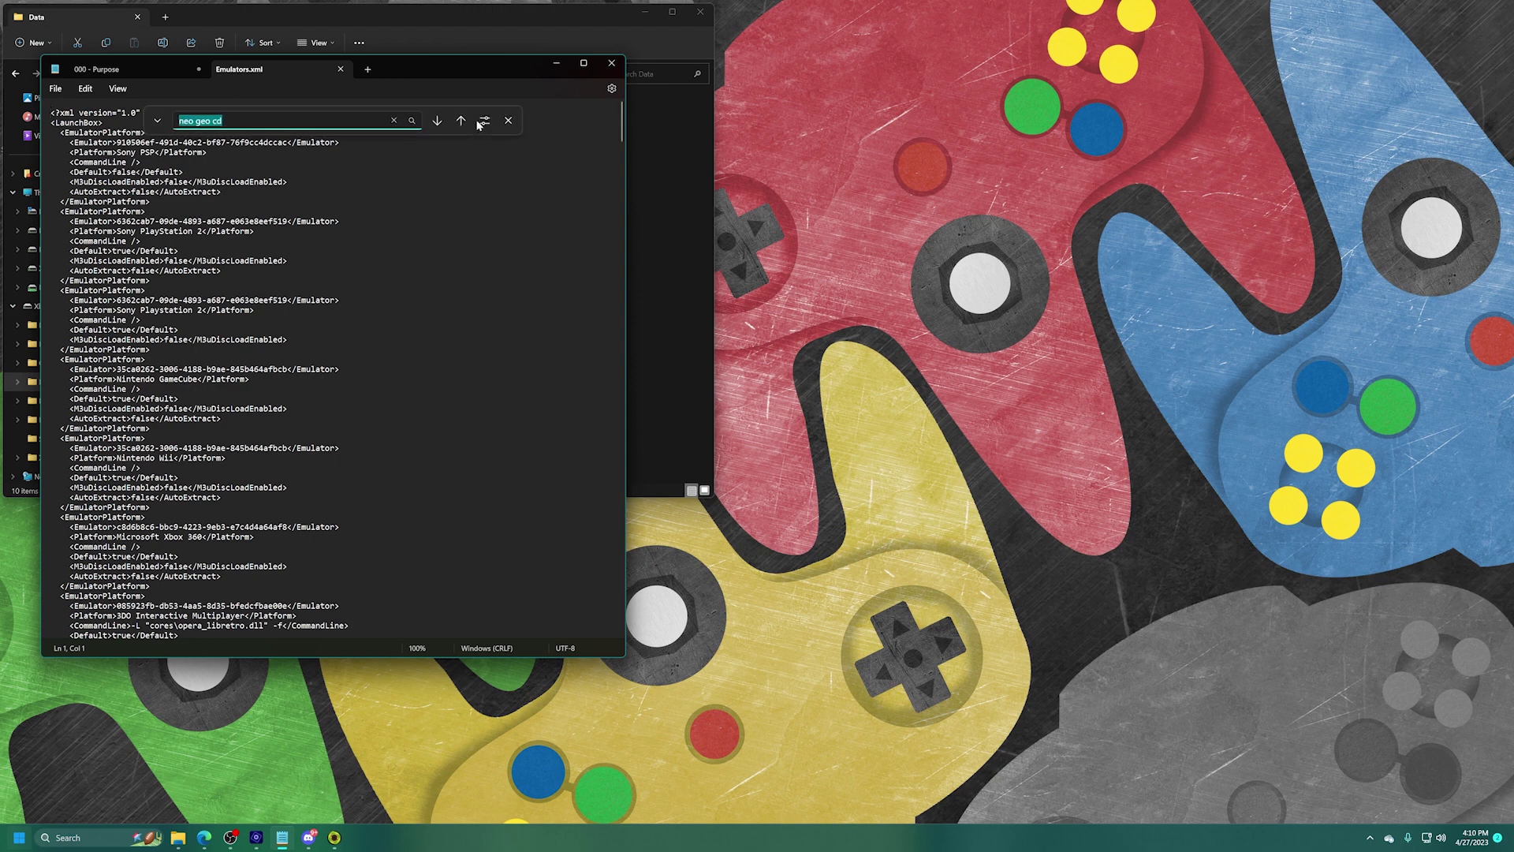
left_click(393, 120)
type("nintendo ds")
key("Return")
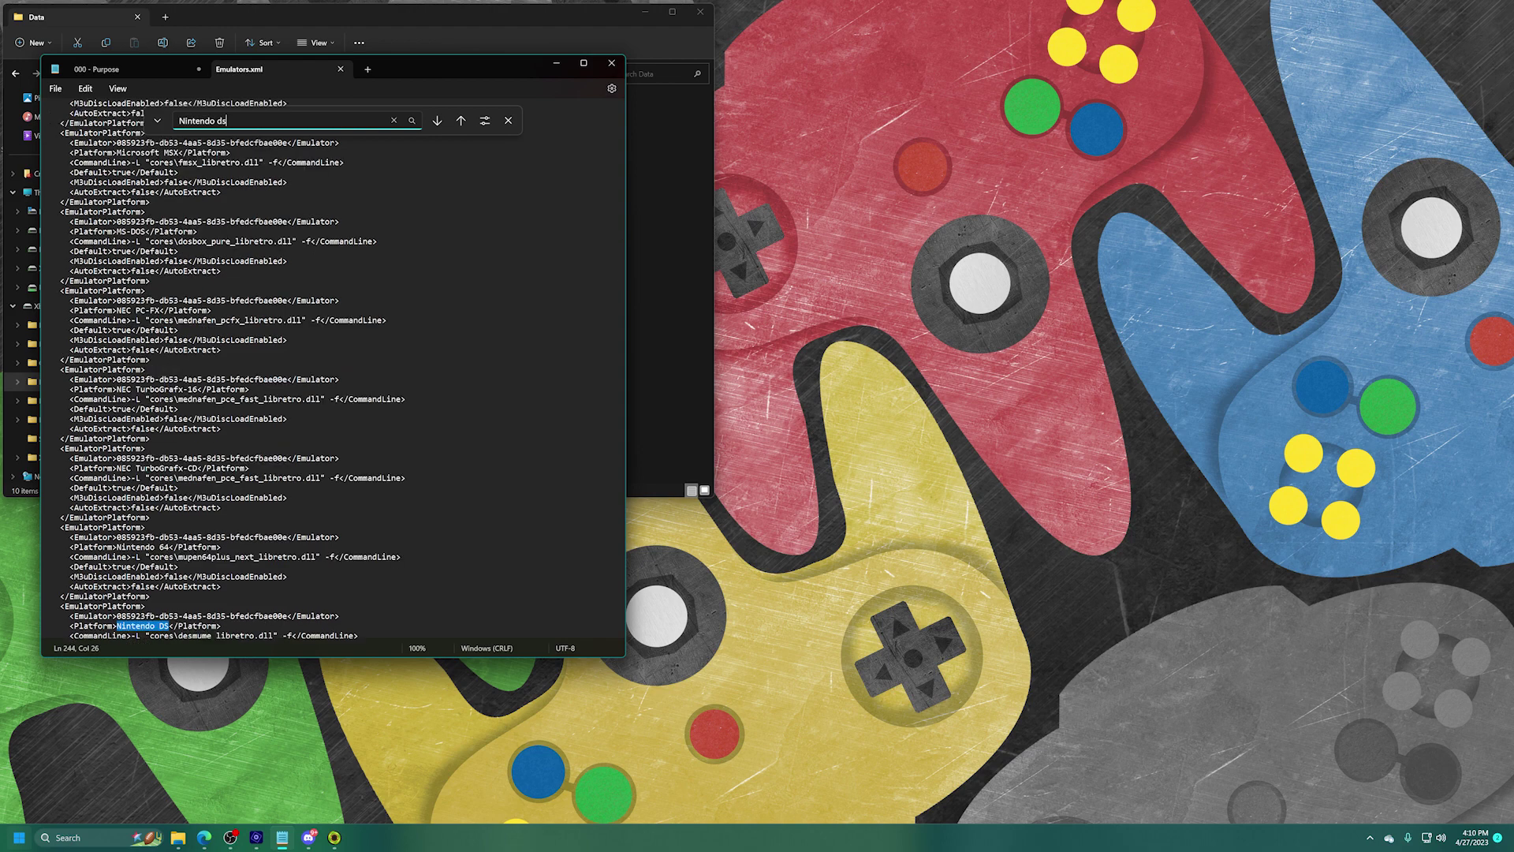
scroll(342, 369, "down", 1)
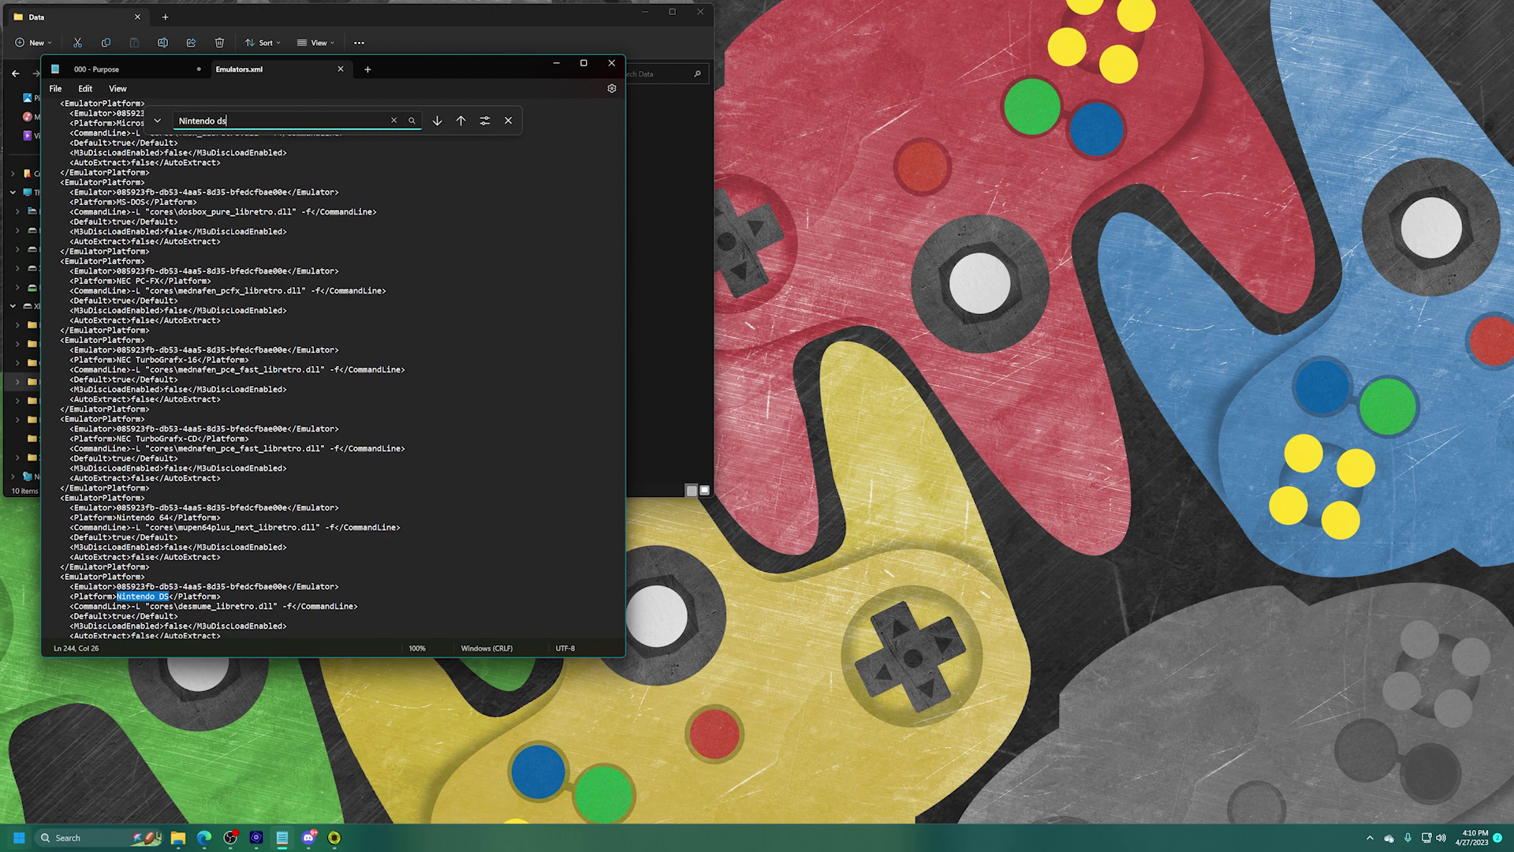
left_click_drag(178, 606, 273, 605)
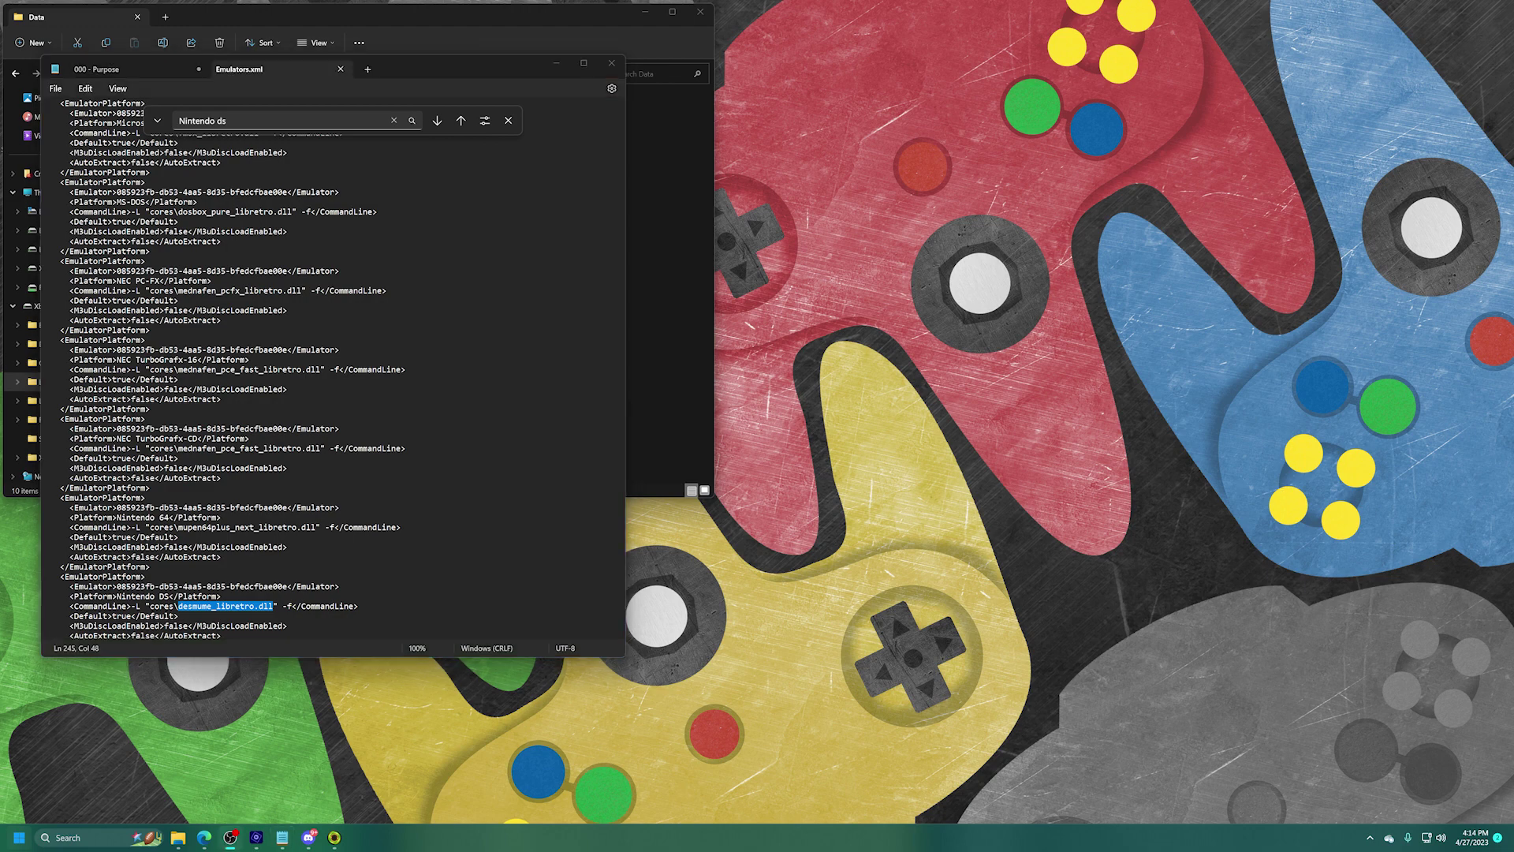
Switch to the libretro buildbot page in the browser, place it beside Notepad and look up the melonds core's file name.
key("alt+Tab")
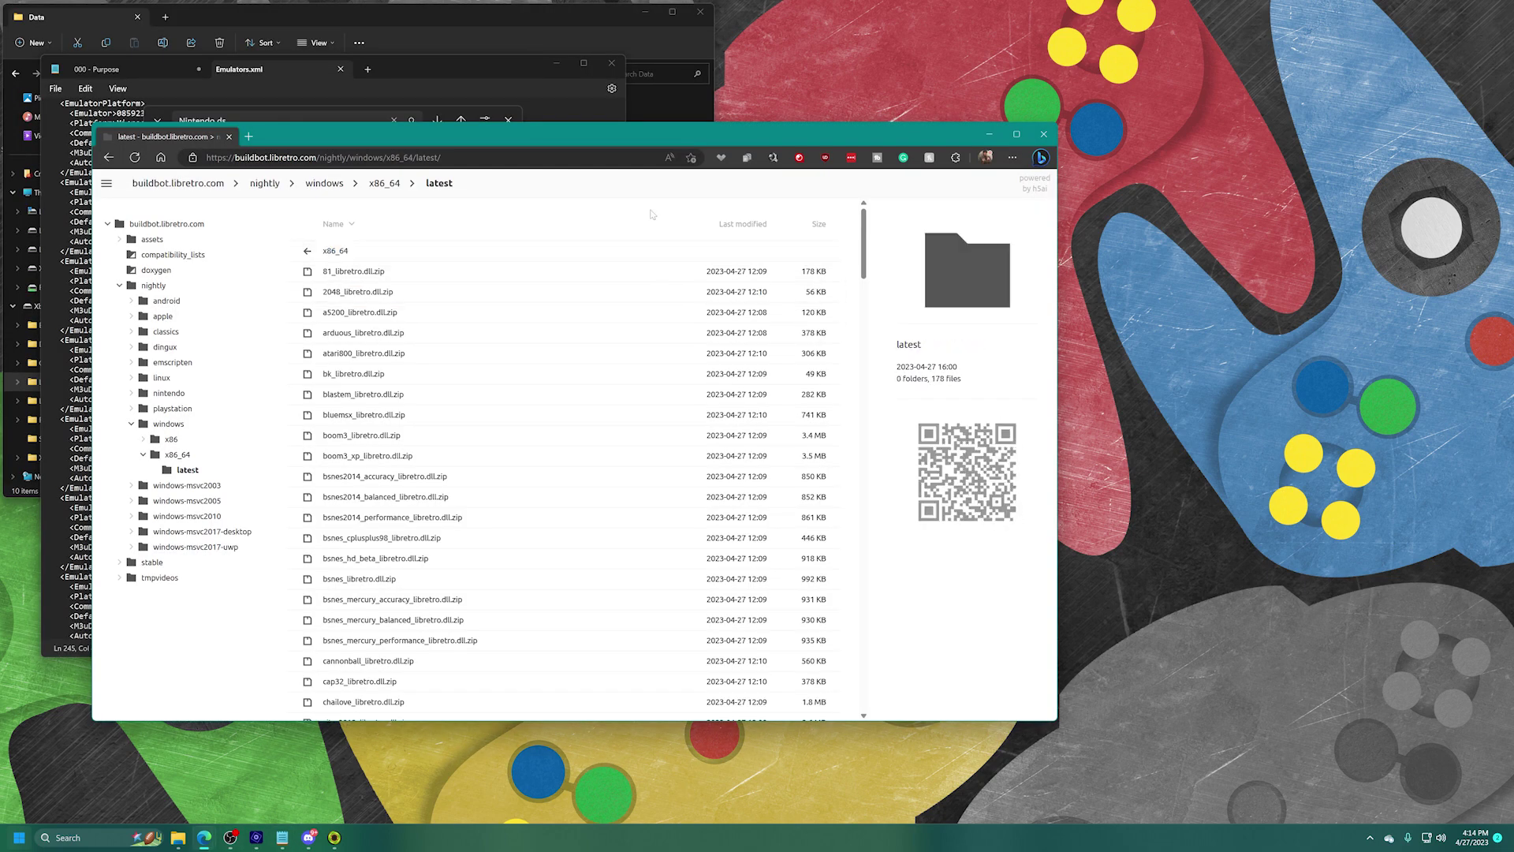
left_click_drag(625, 137, 1034, 204)
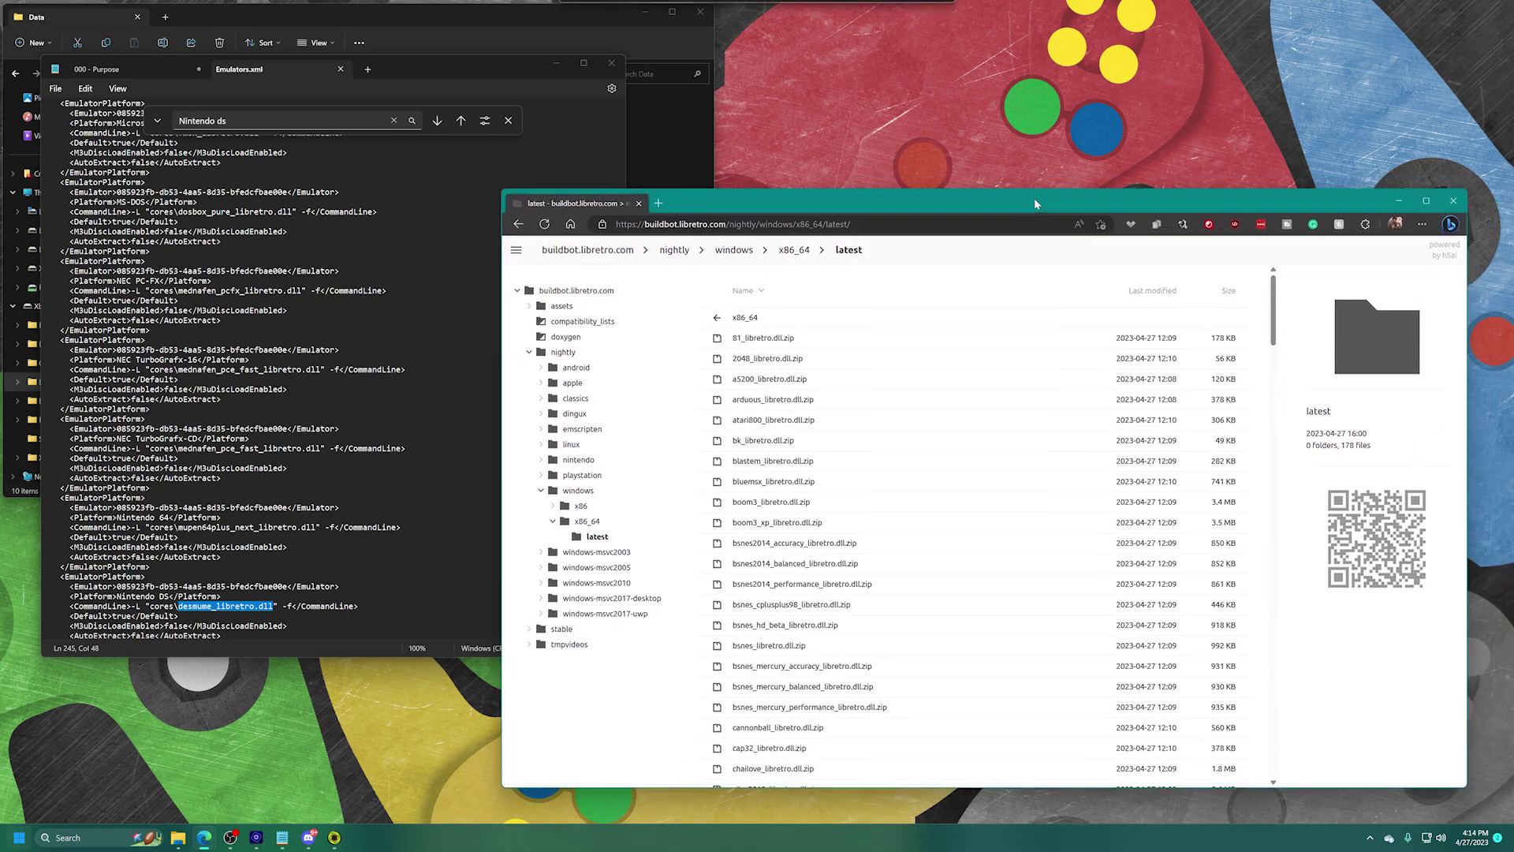
scroll(907, 493, "down", 18)
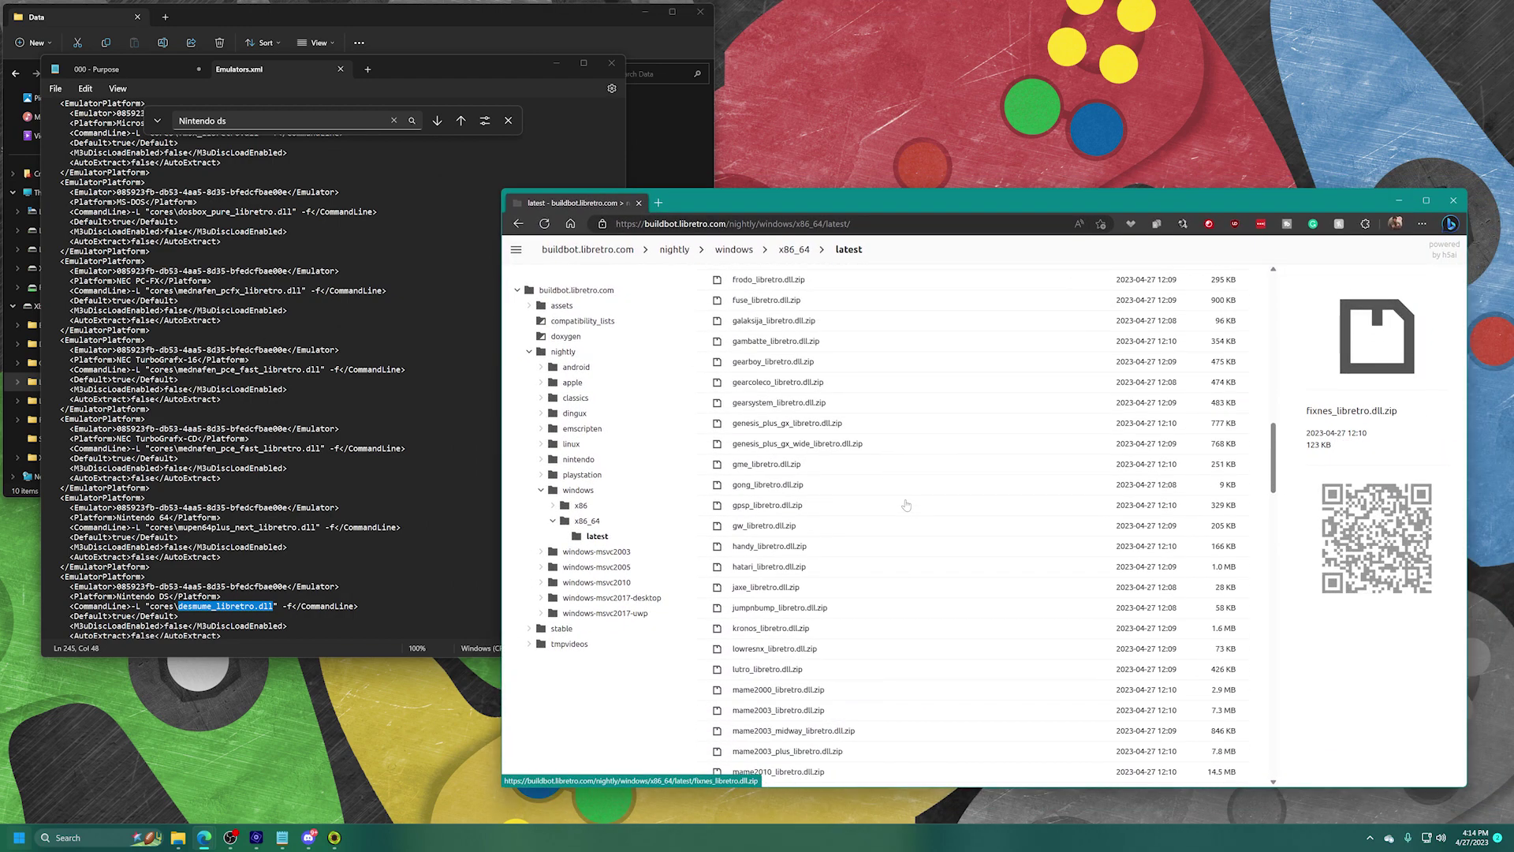
scroll(883, 485, "down", 1)
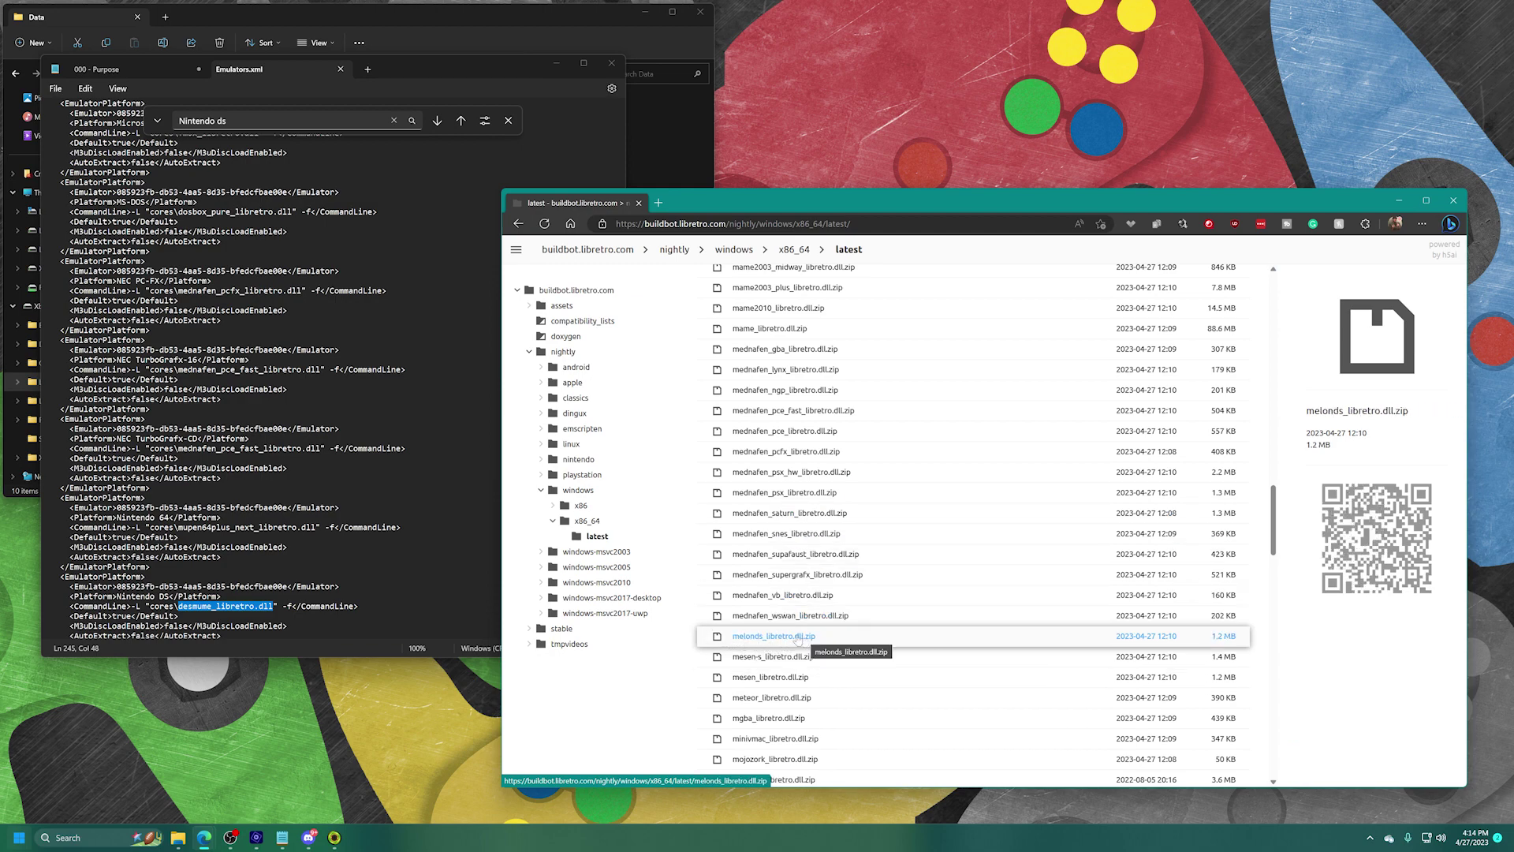
Change the Nintendo DS core in the command line to melonds_libretro.dll and save Emulators.xml.
left_click_drag(212, 608, 65, 627)
left_click(209, 606)
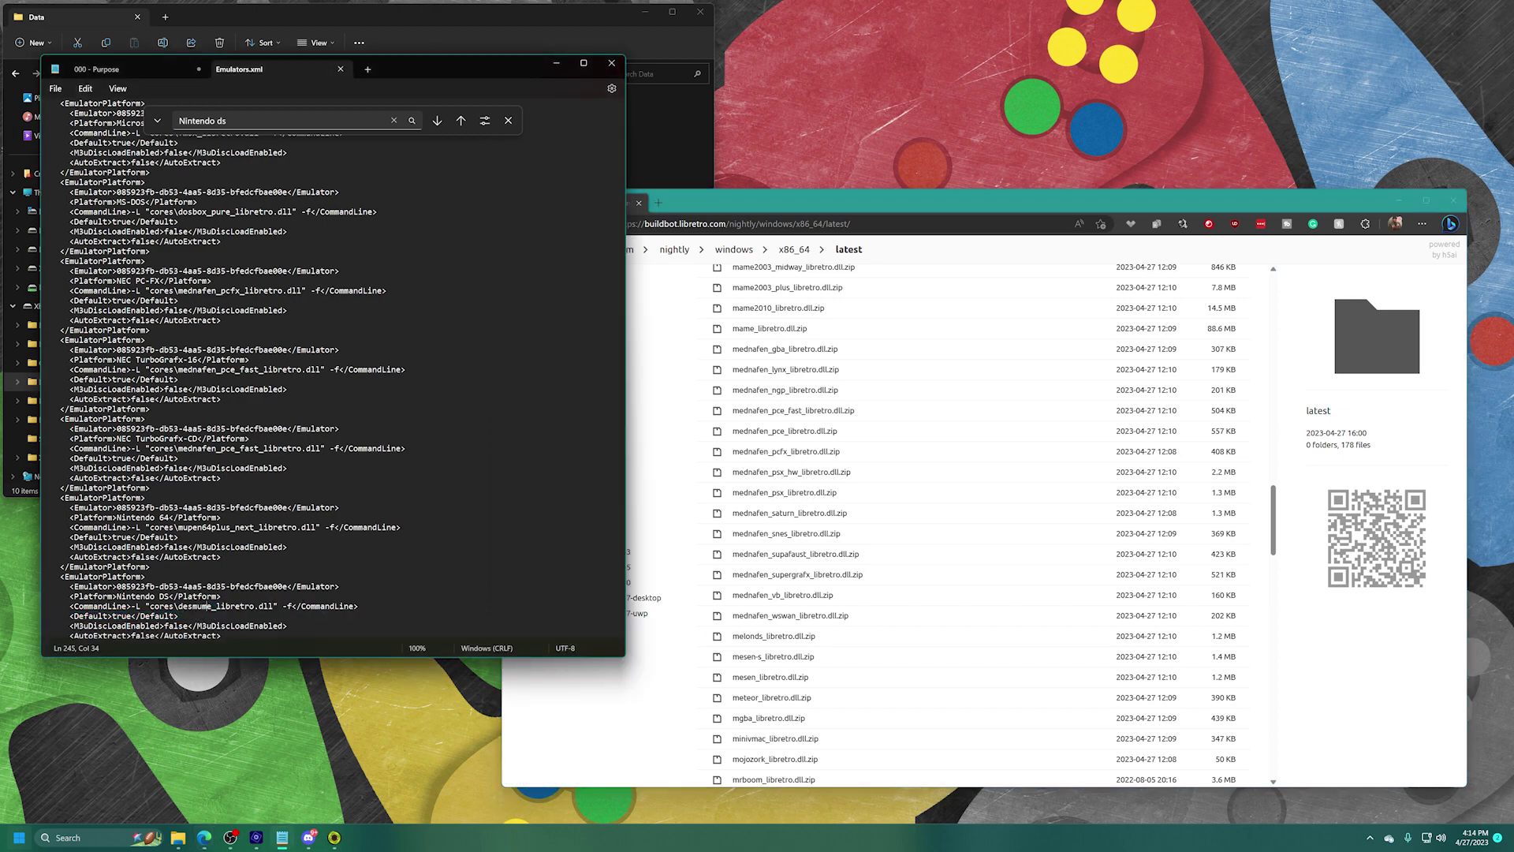
left_click_drag(211, 606, 181, 607)
type("melonds")
left_click(55, 88)
left_click(79, 168)
Find the "sega saturn" entry and change its core in the command line to mednafen_saturn_libretro.dll.
left_click(393, 120)
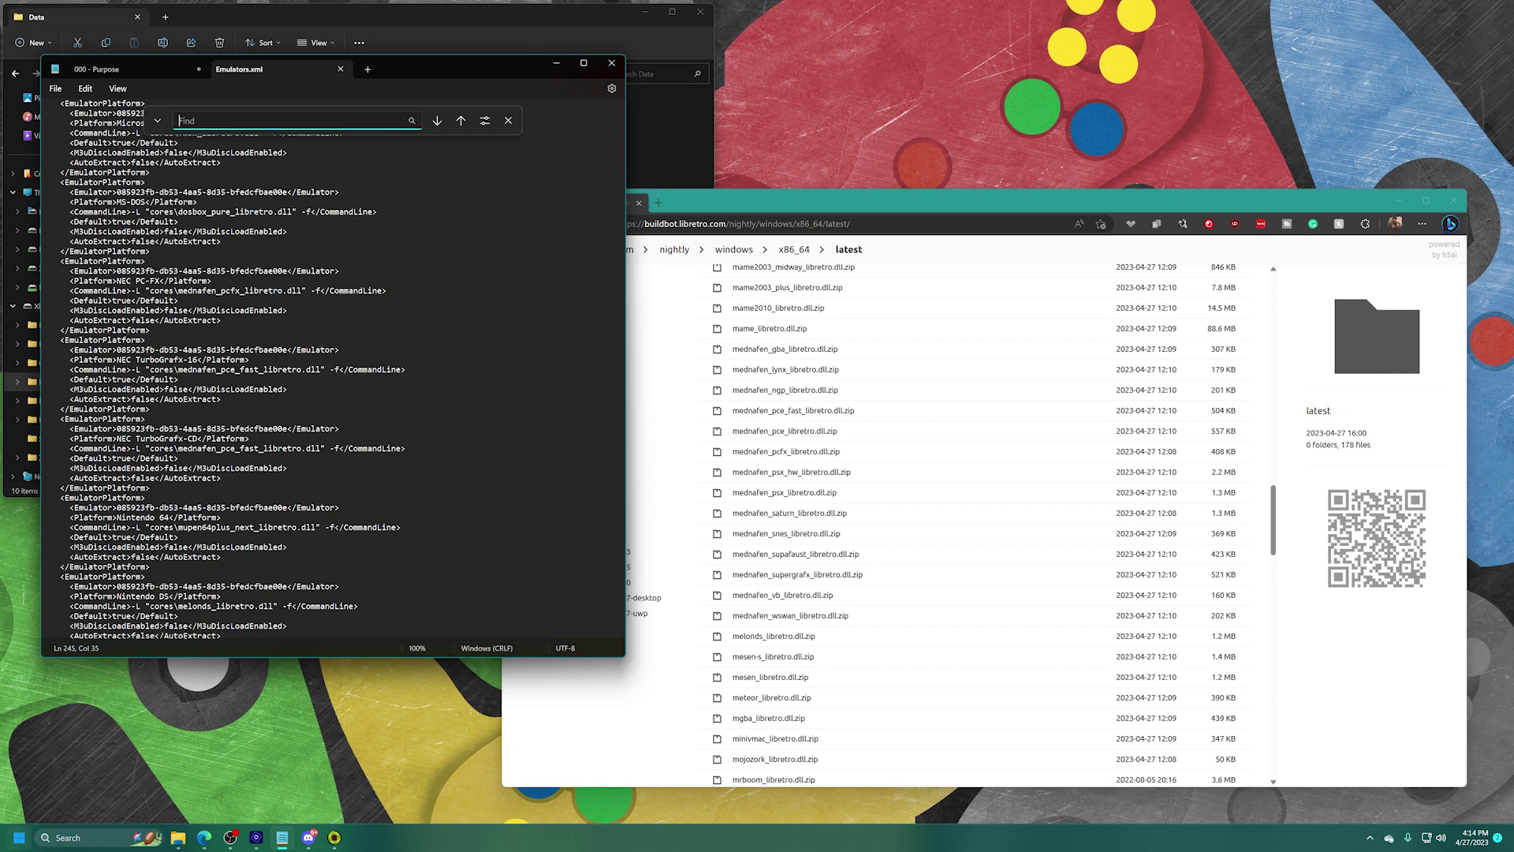
type("sega saturn")
key("Return")
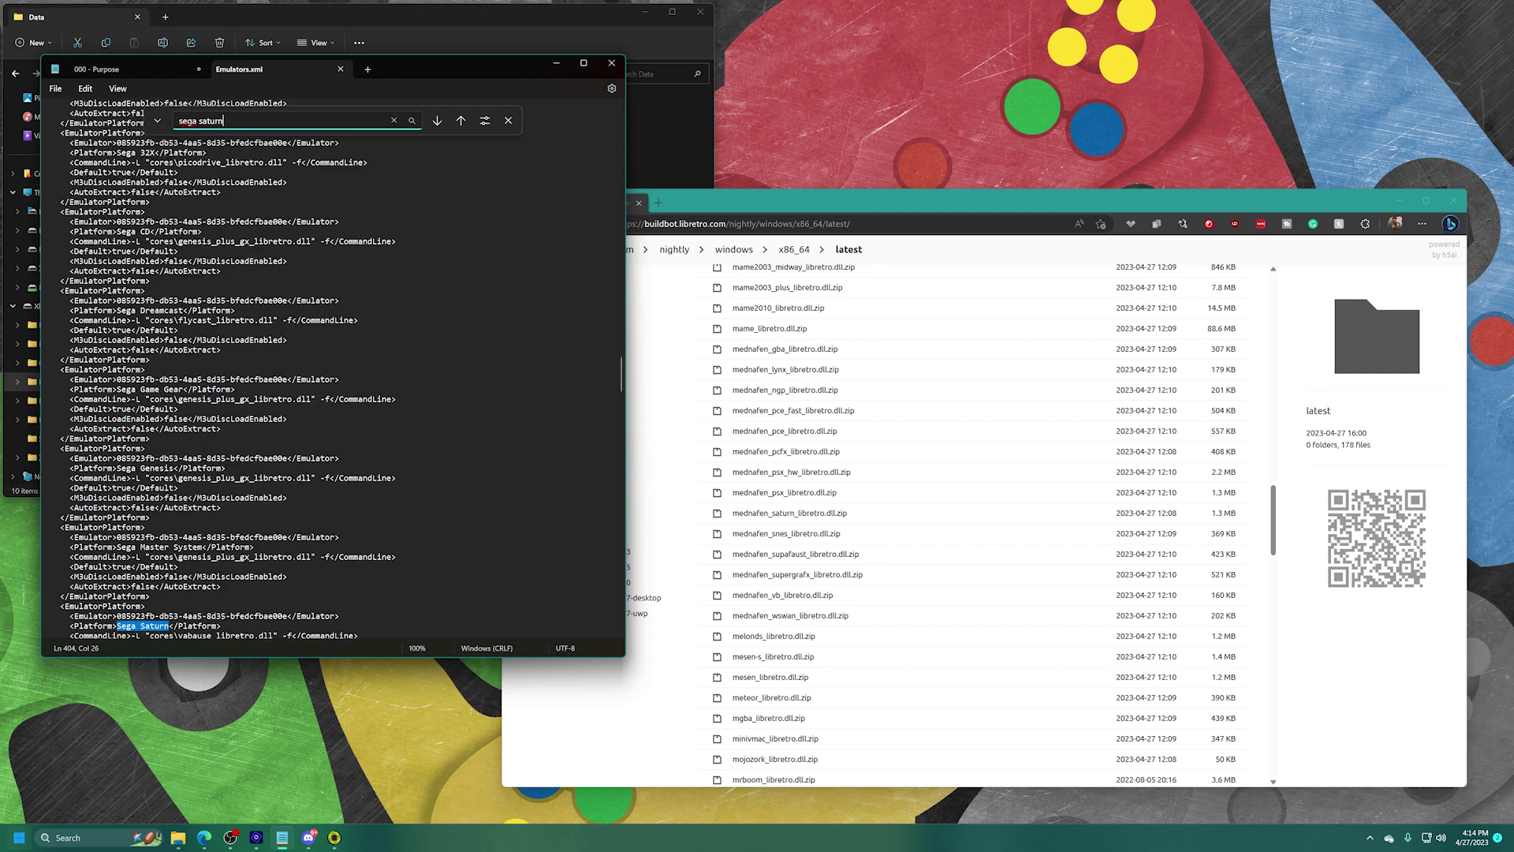
scroll(227, 369, "down", 3)
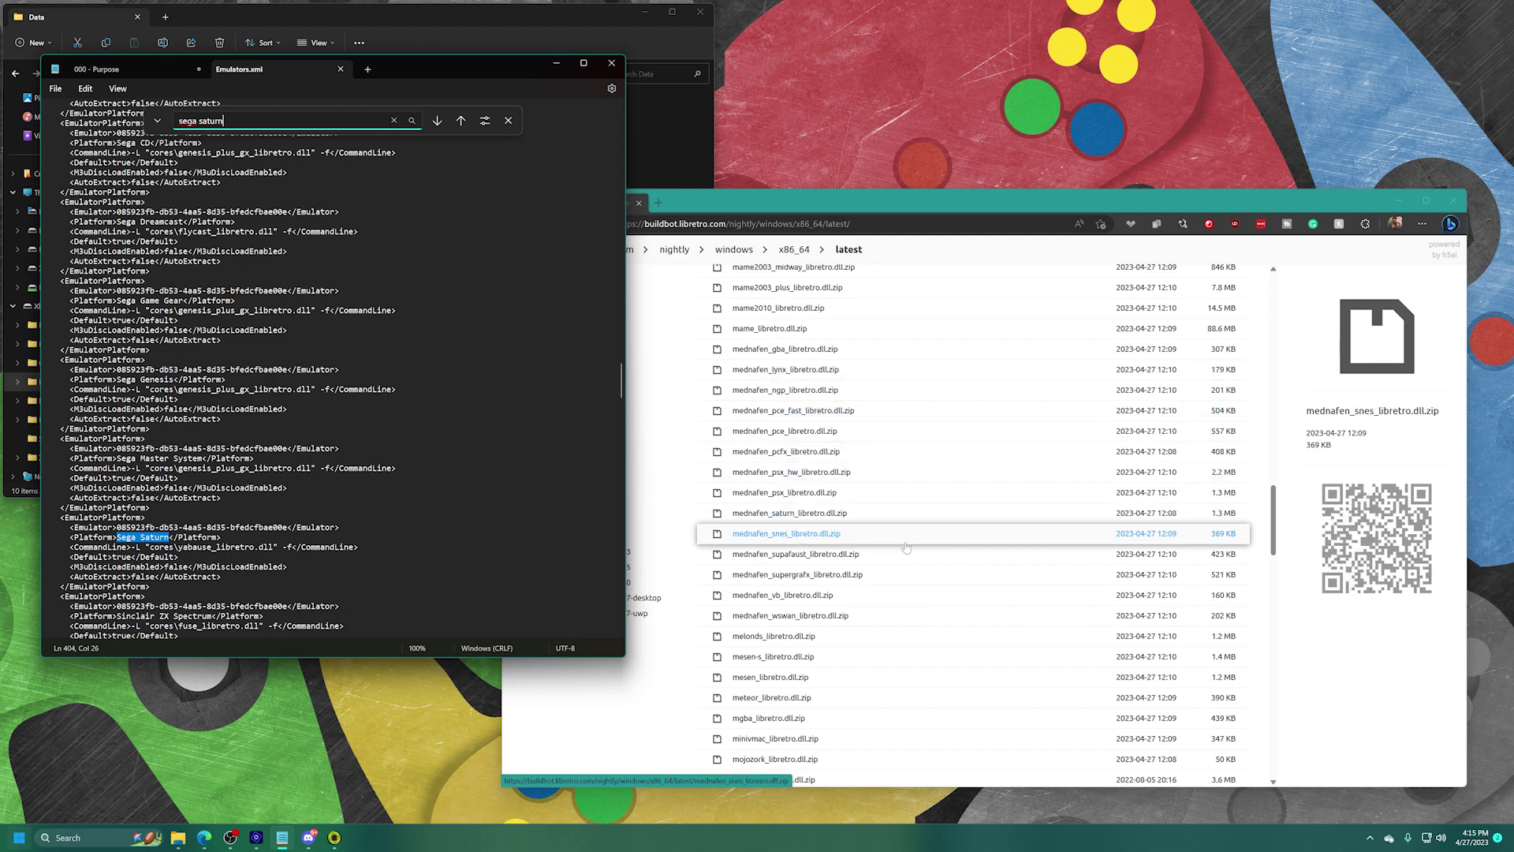
scroll(911, 581, "up", 1)
scroll(911, 581, "down", 1)
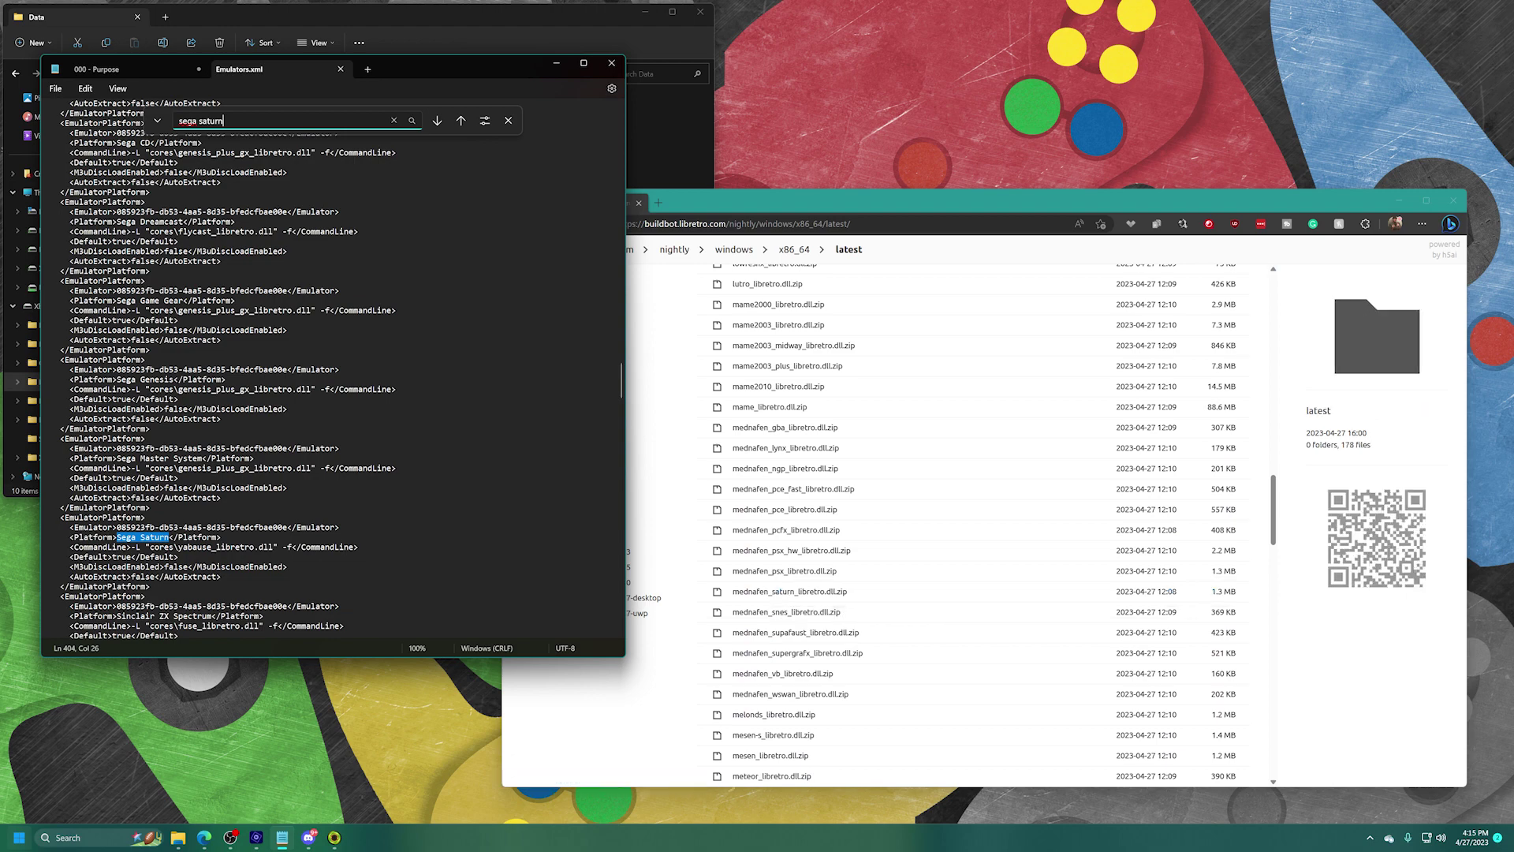
double_click(195, 547)
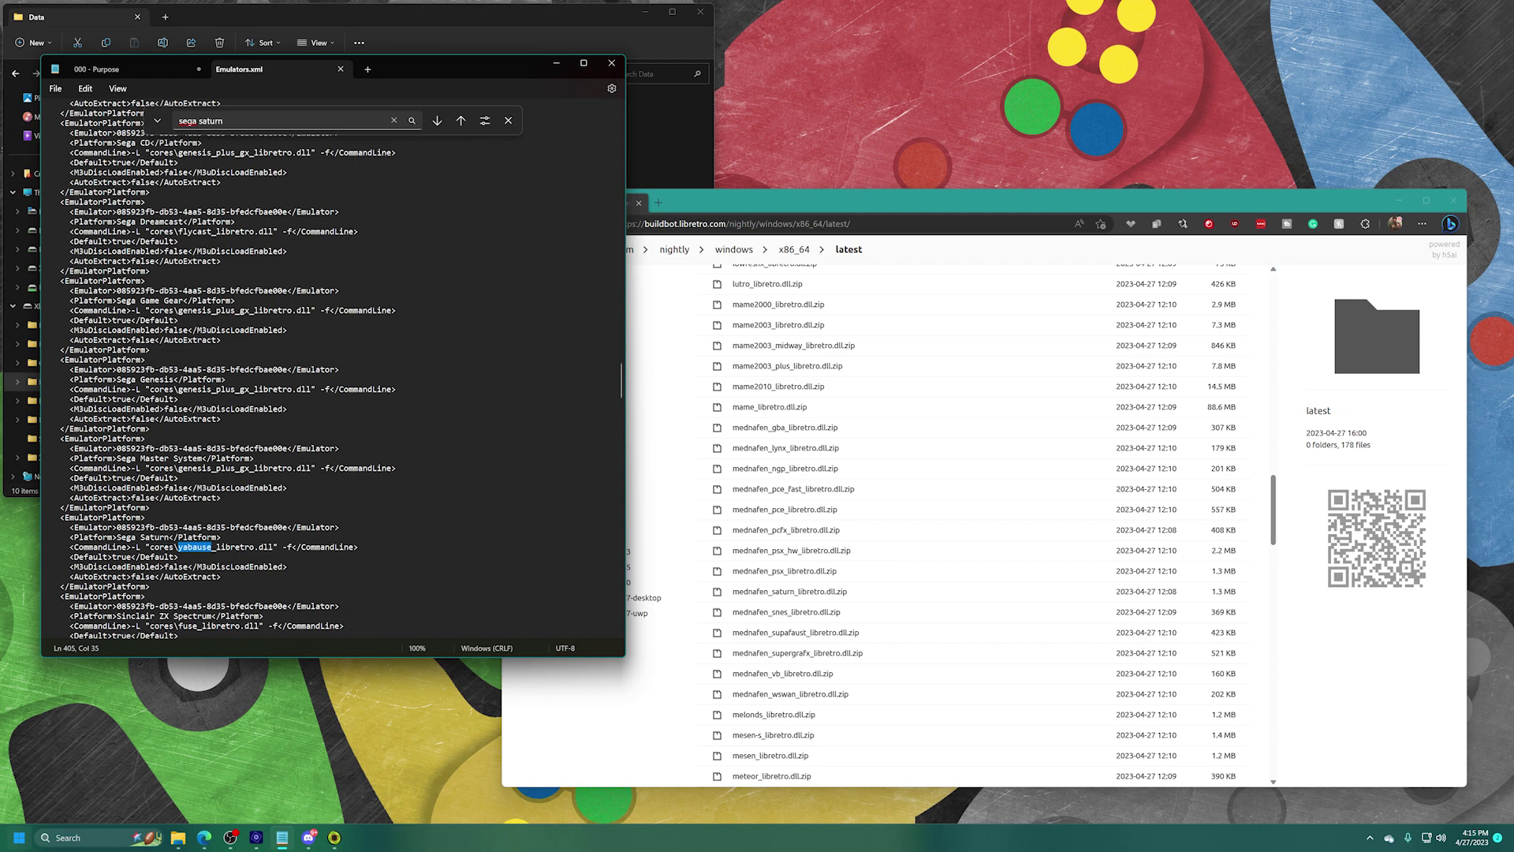
type("mednafen_saturn")
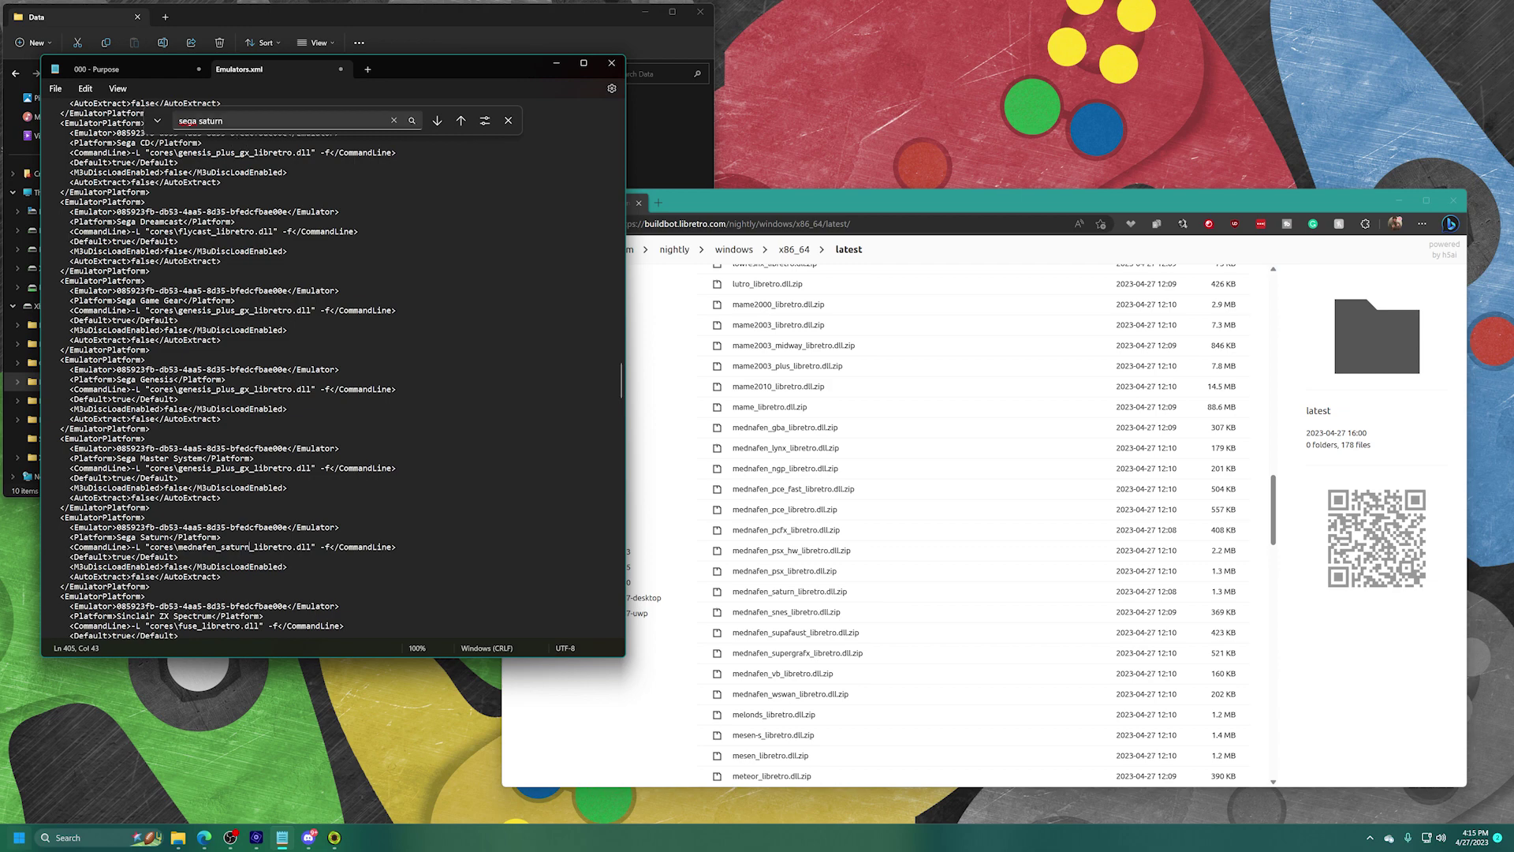
Review the remaining platform cores, save Emulators.xml and close Notepad without saving 000 - Purpose.txt.
scroll(331, 370, "down", 4)
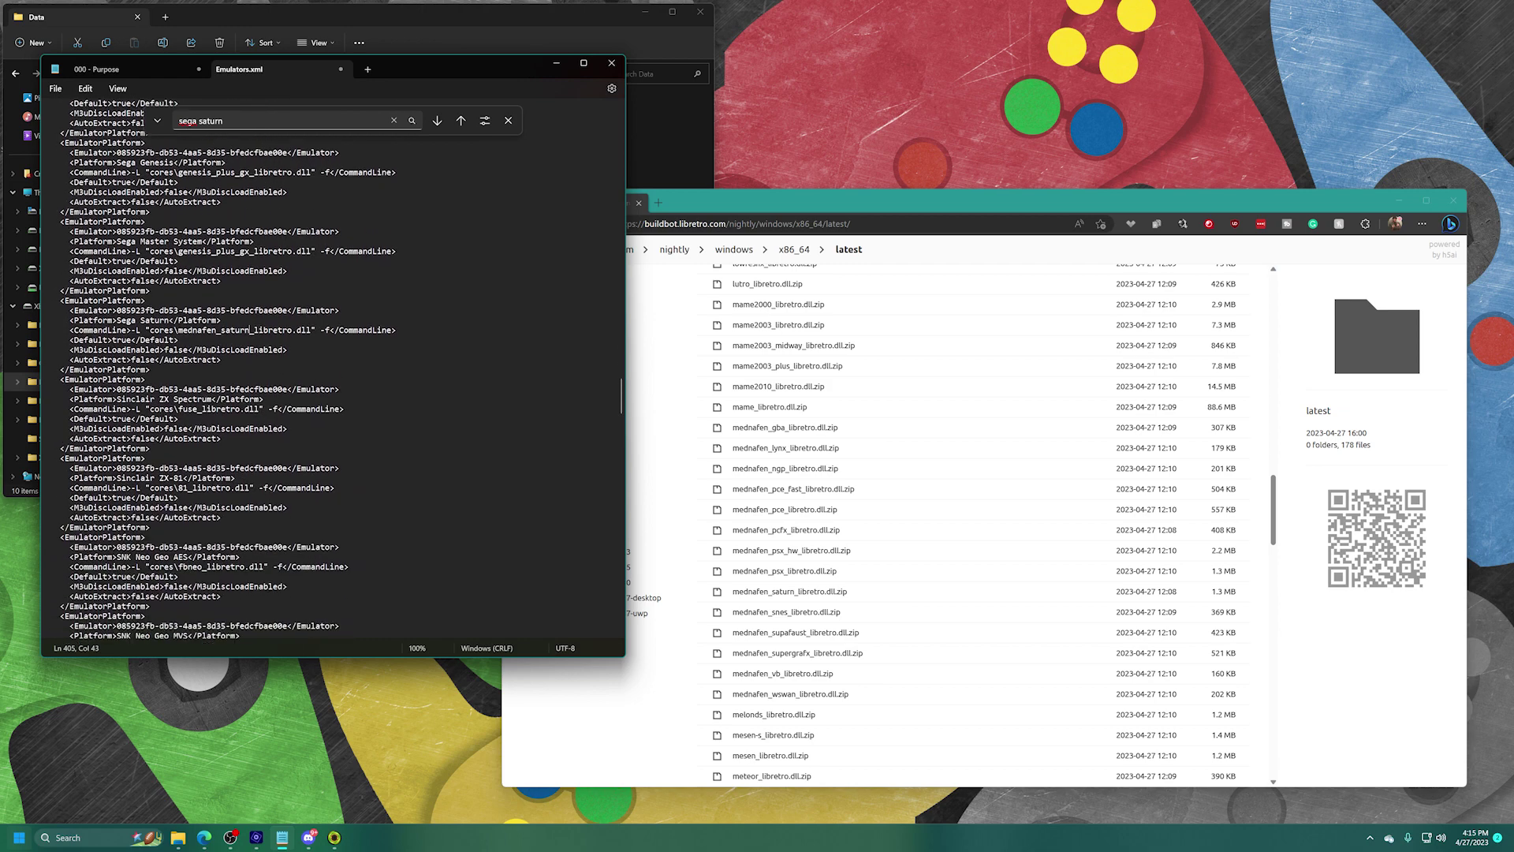
scroll(227, 371, "down", 1)
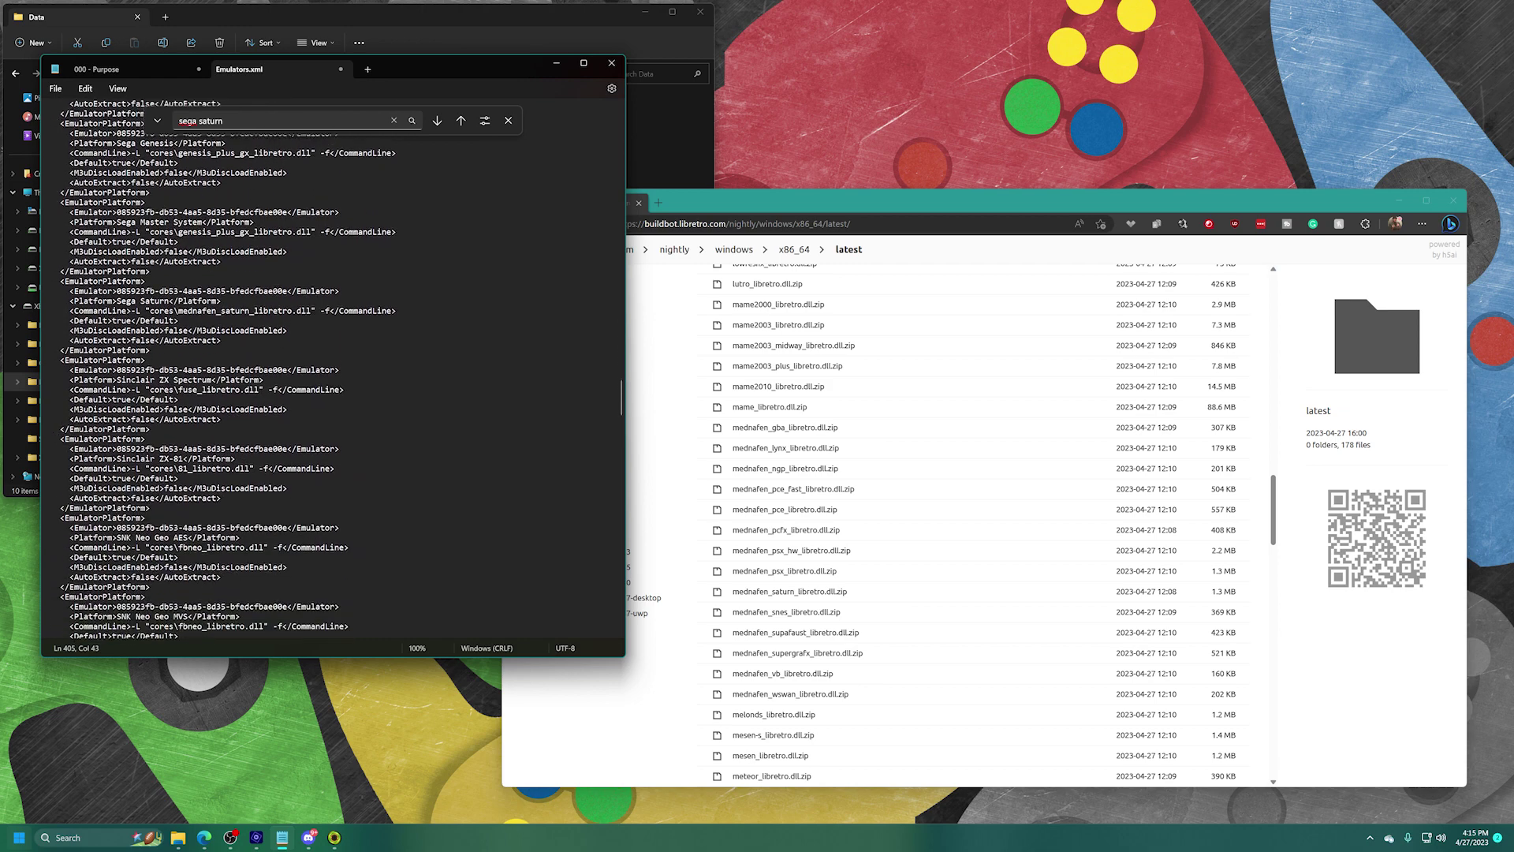
scroll(332, 370, "down", 3)
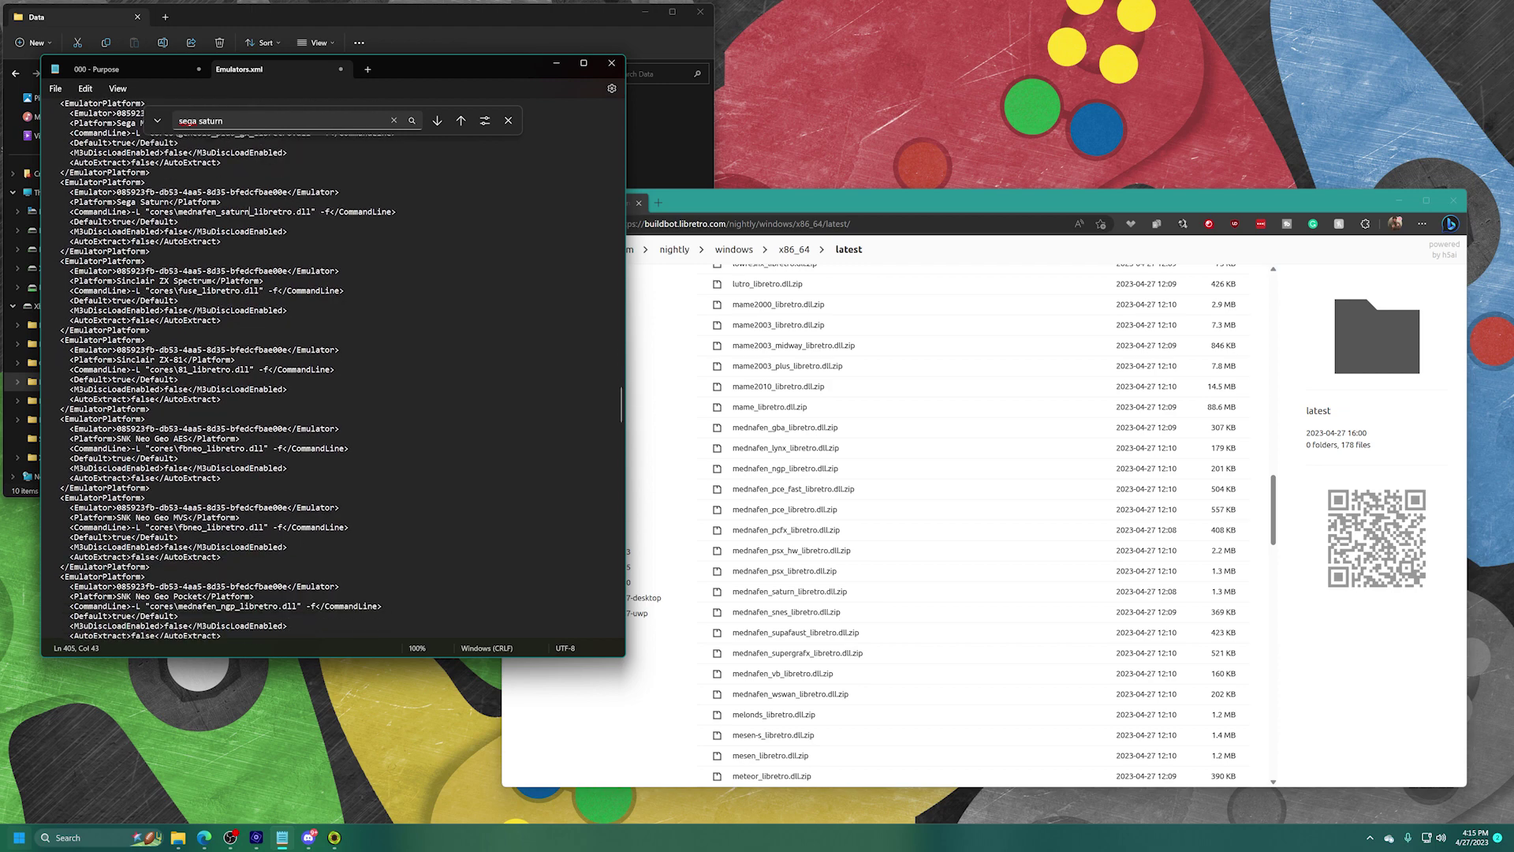
key("ctrl+a")
key("BackSpace")
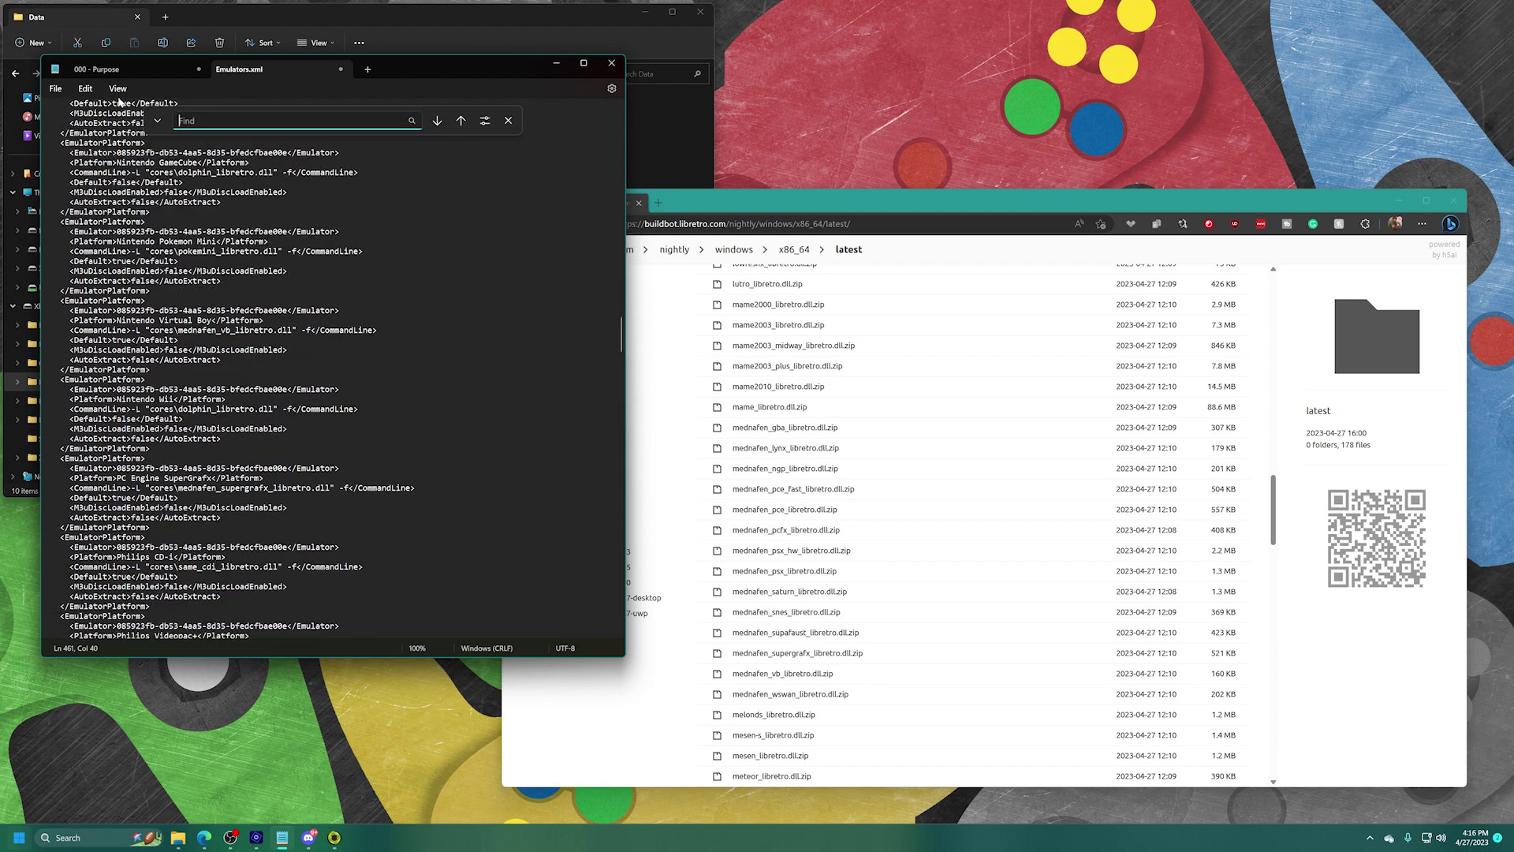
left_click(55, 89)
left_click(79, 179)
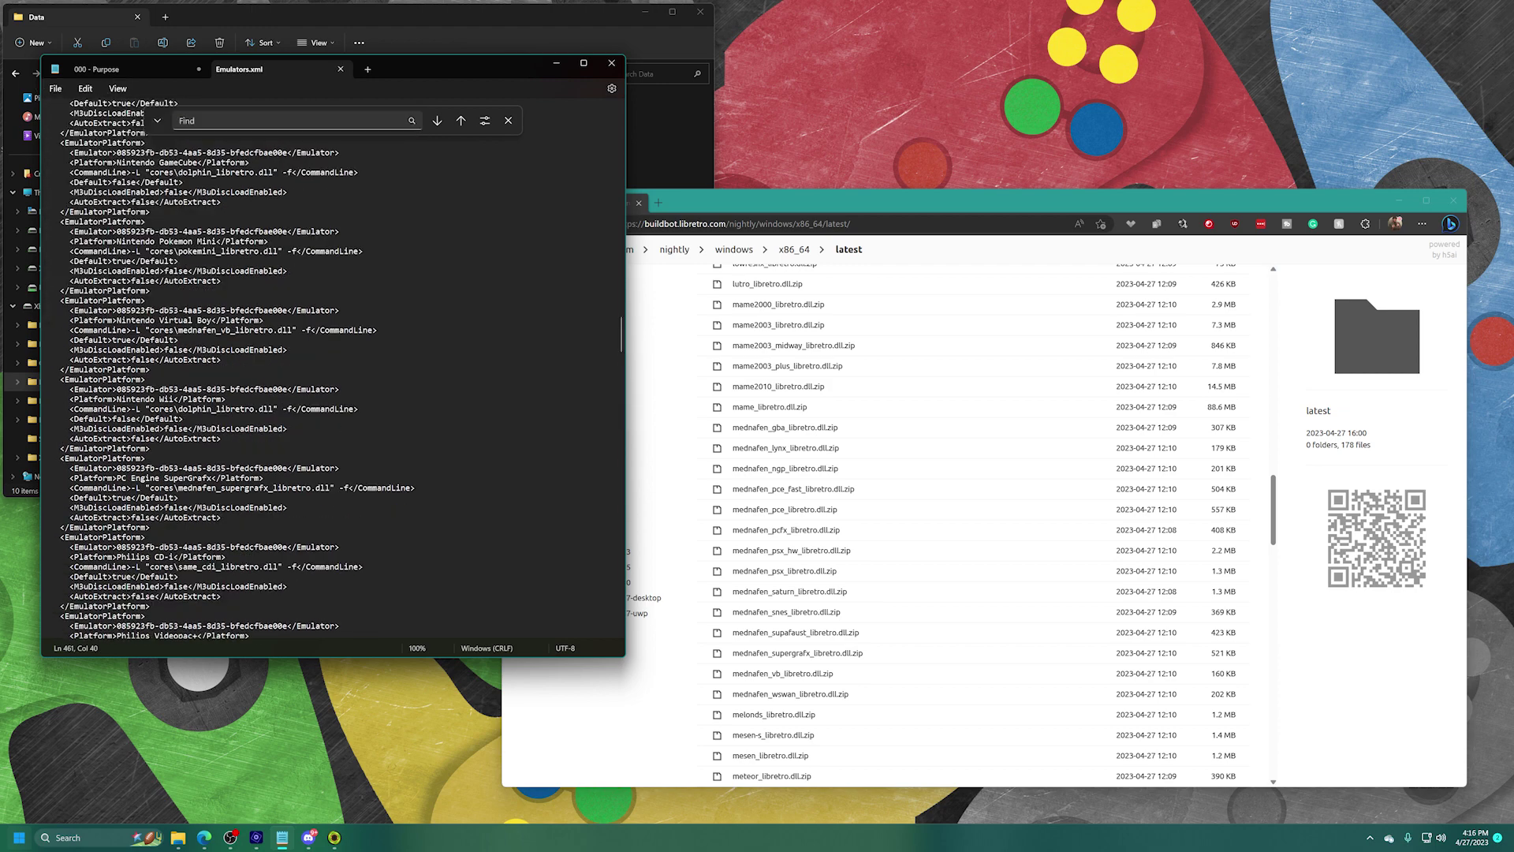
left_click(611, 63)
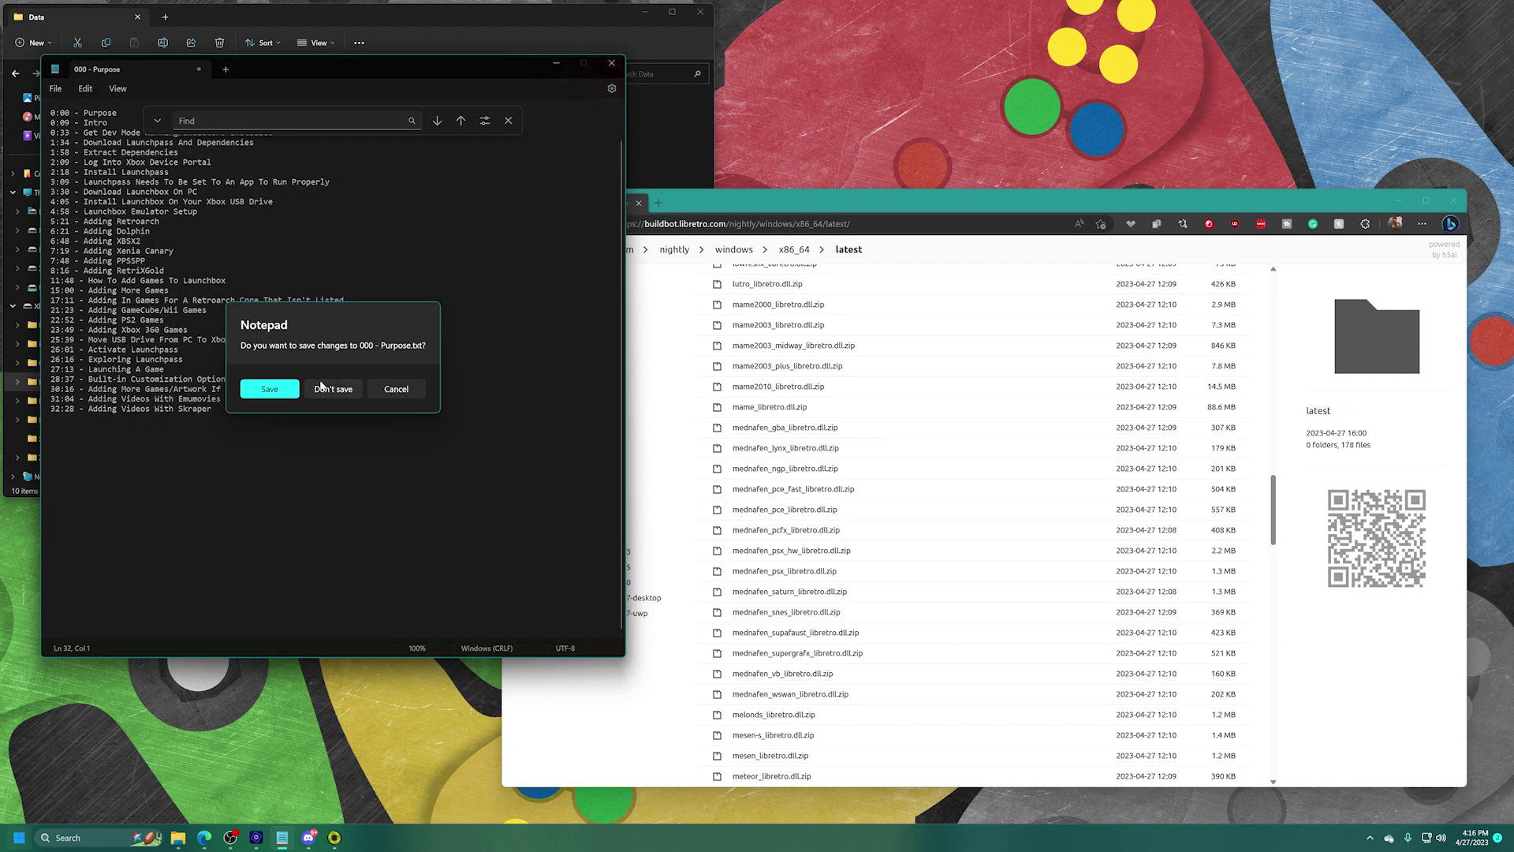
left_click(334, 388)
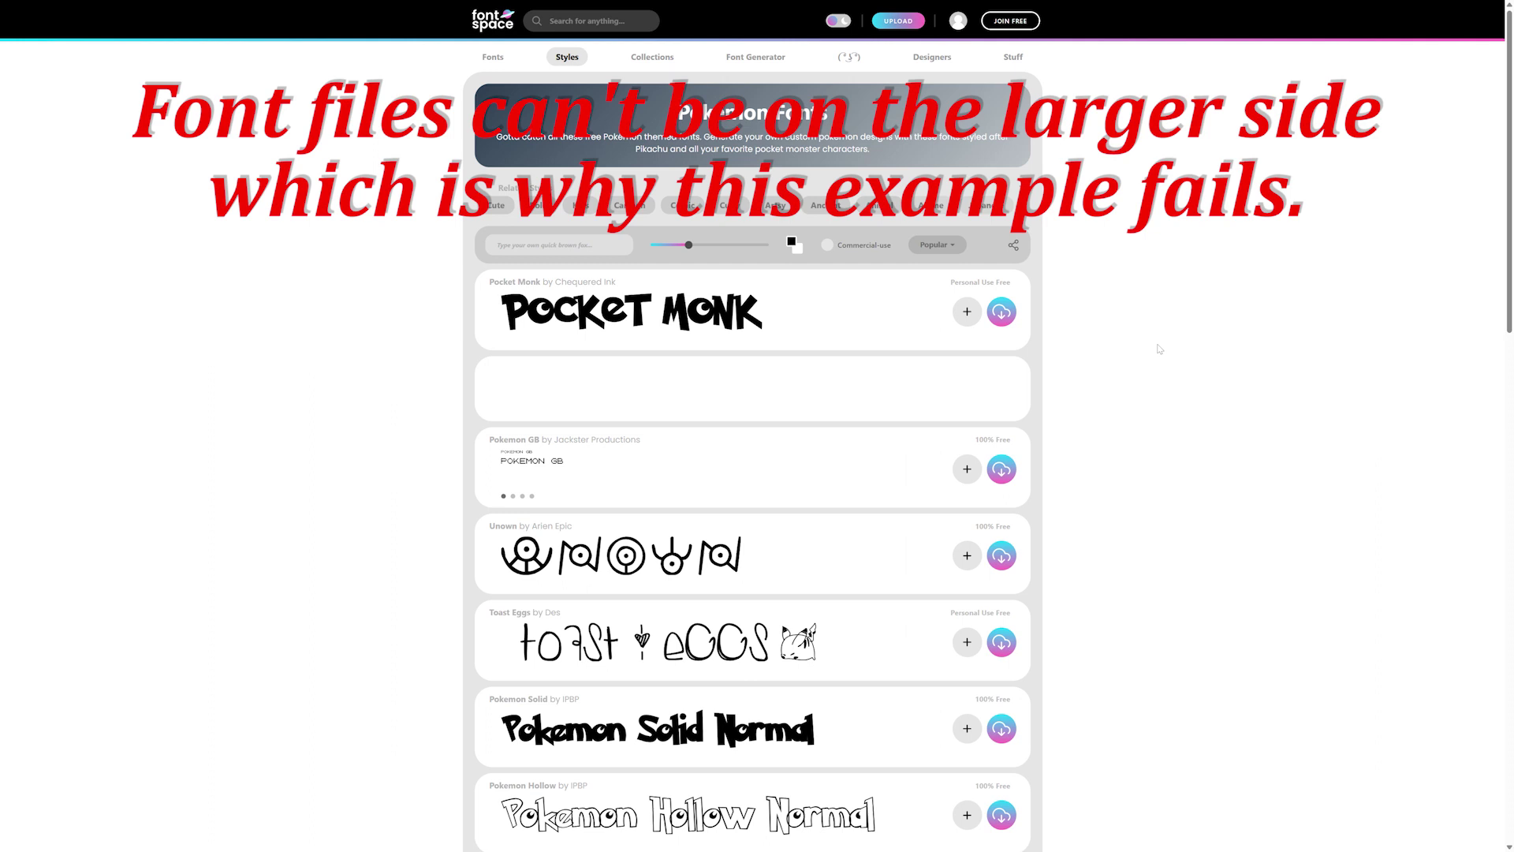
Download the Pocket Monk font from FontSpace and extract its zip archive on the desktop with 7-Zip.
left_click(1002, 311)
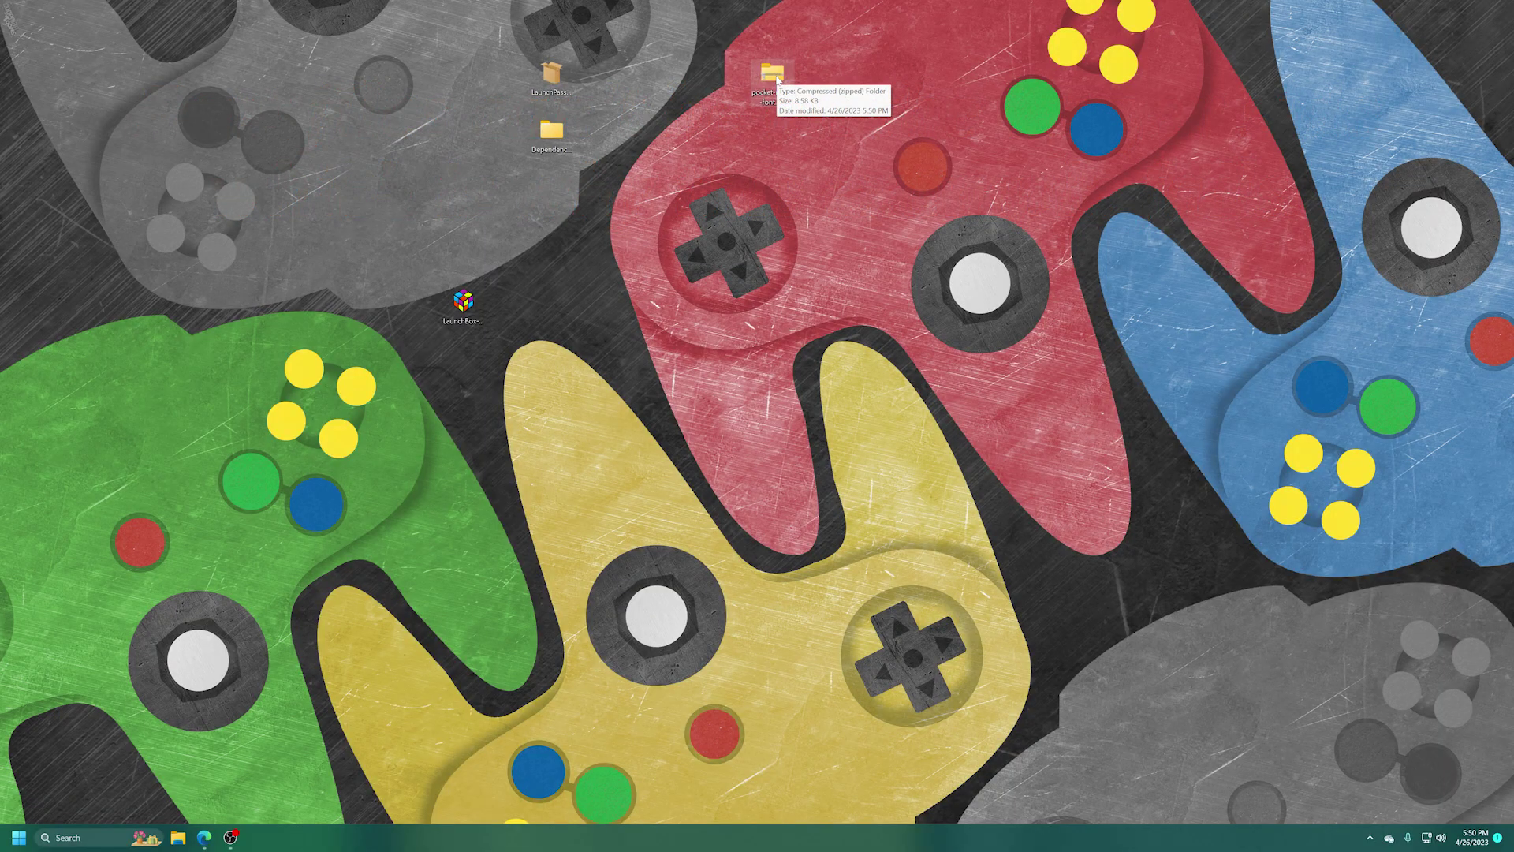
left_click(776, 79)
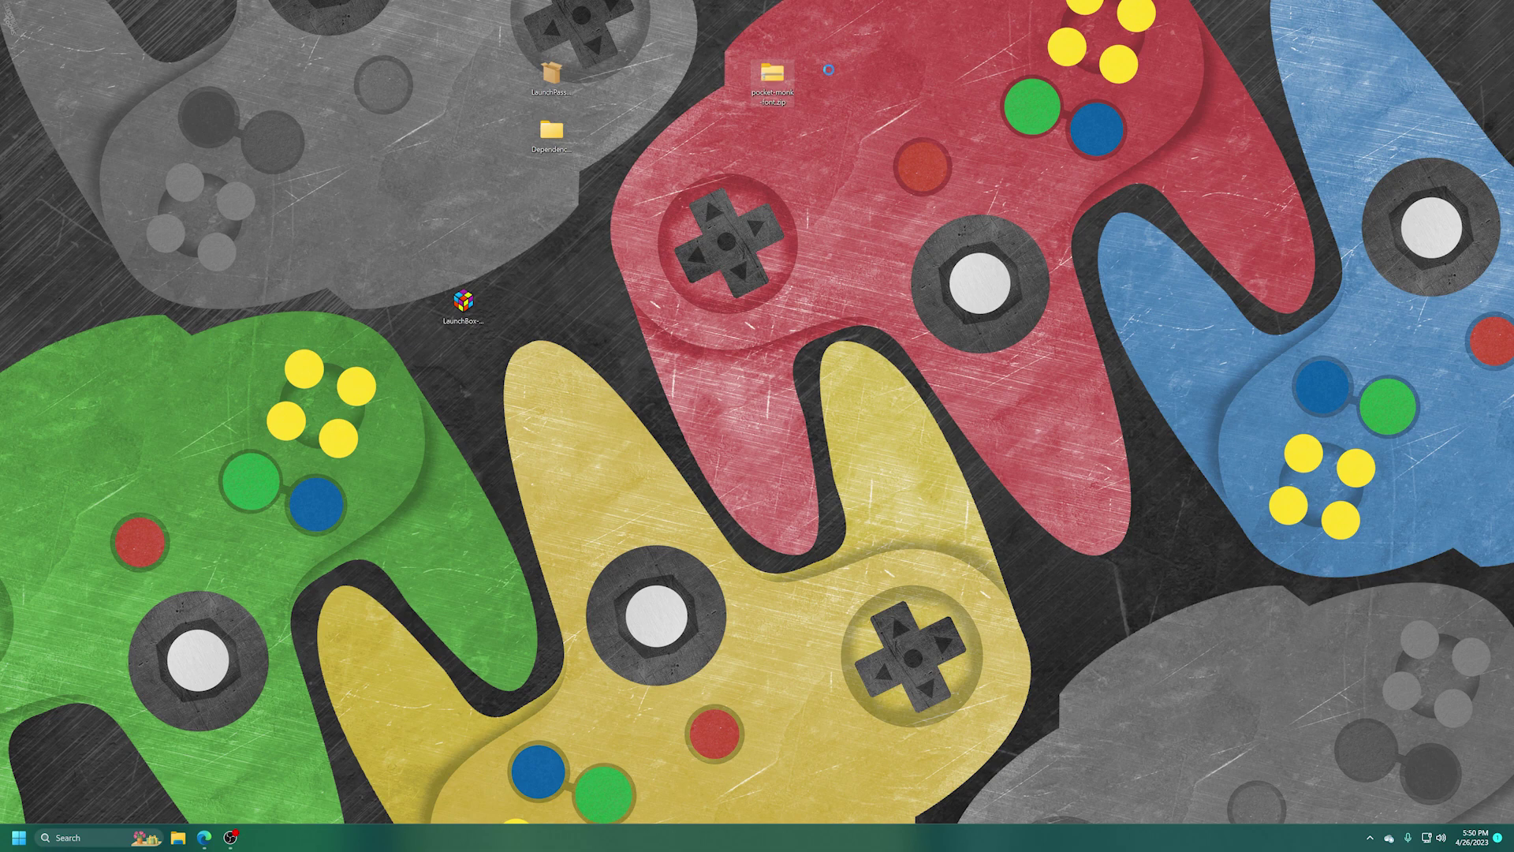
right_click(778, 78)
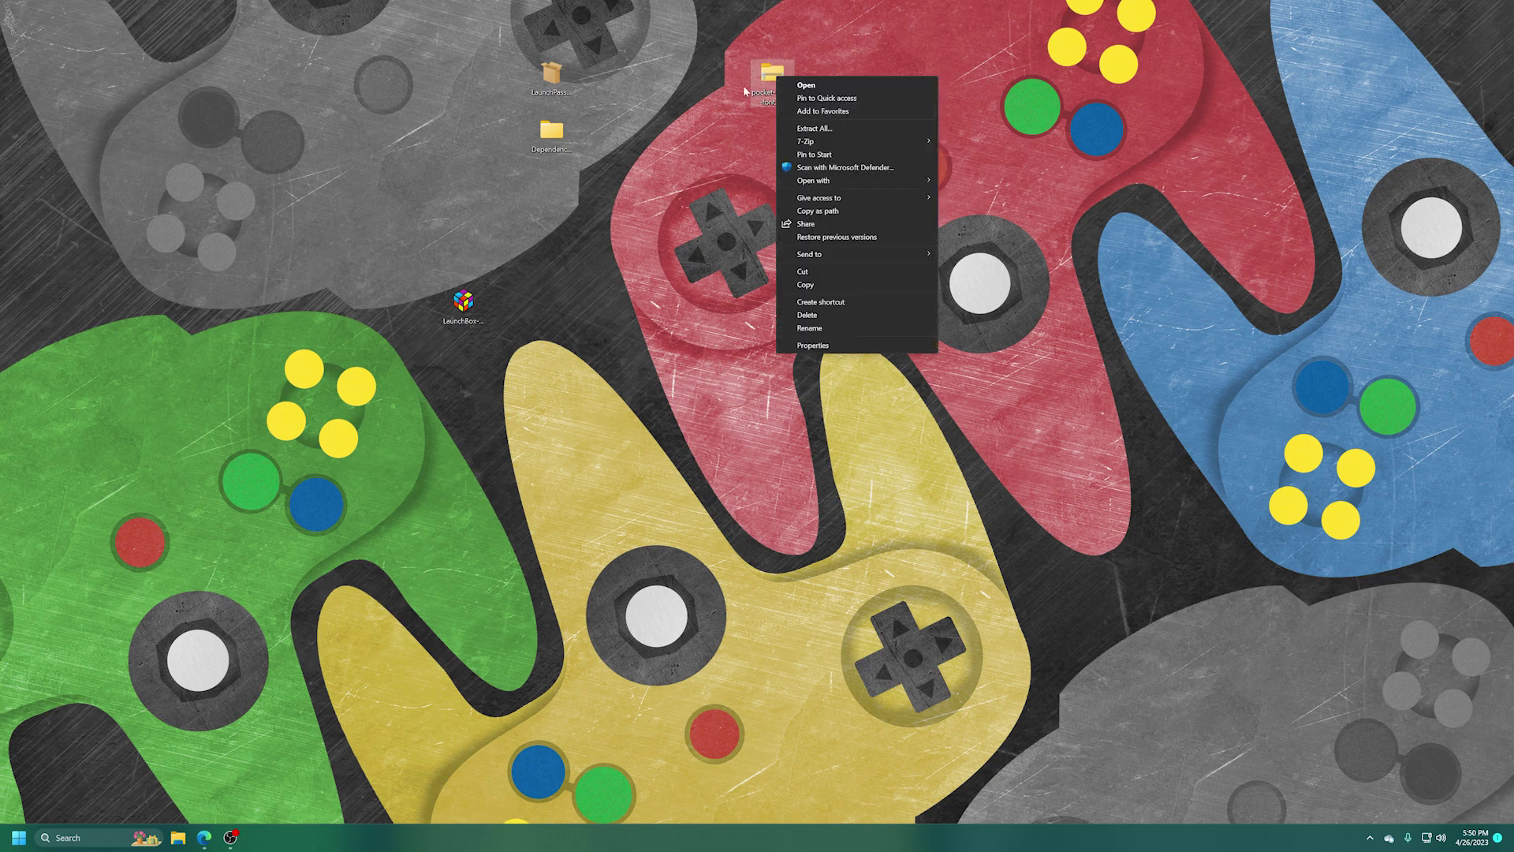
mouse_move(814, 142)
left_click(1003, 194)
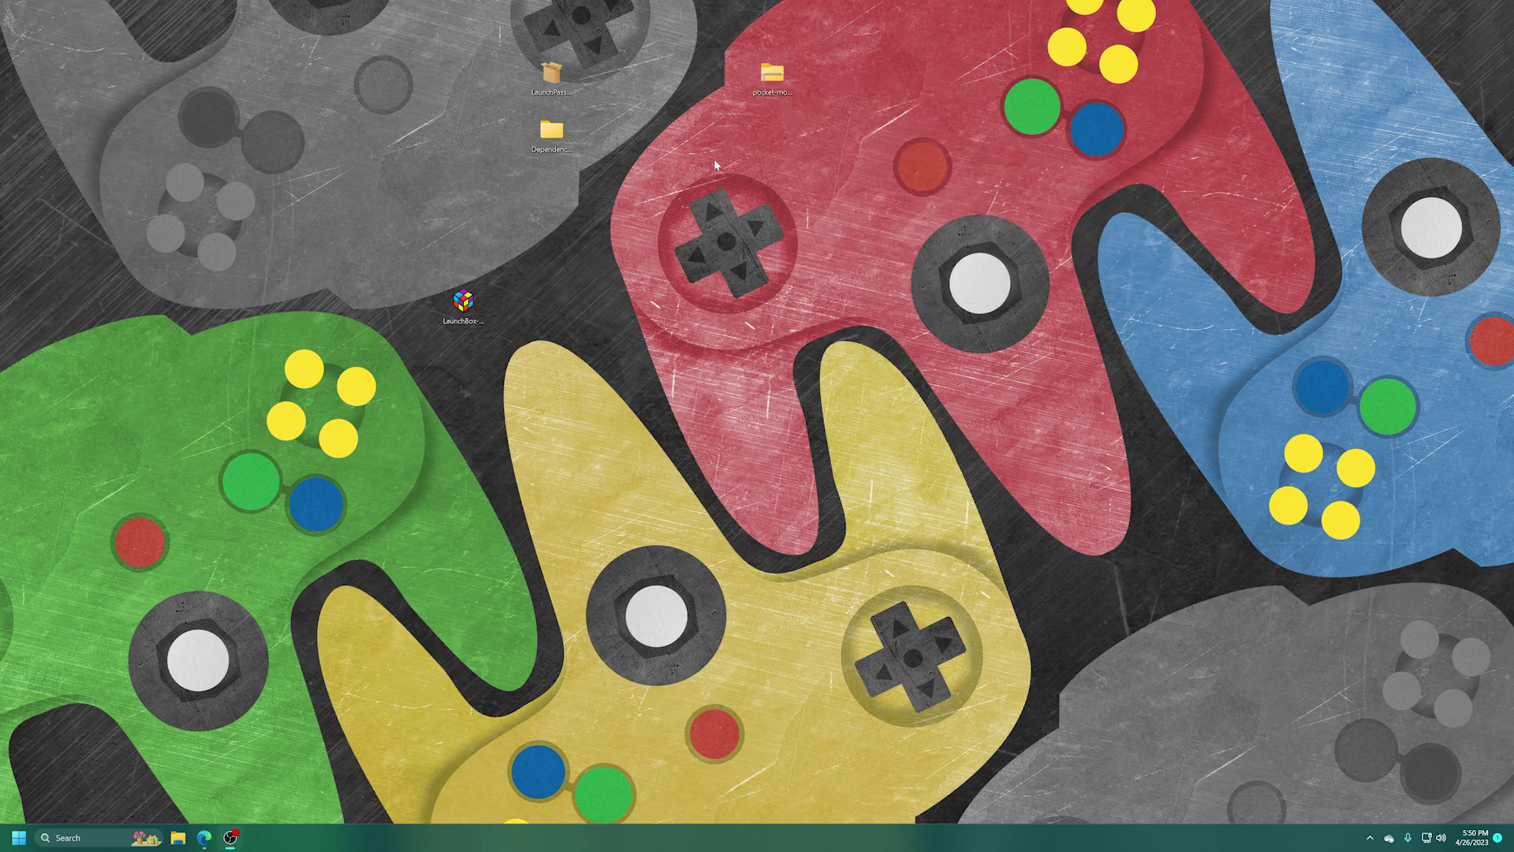
Open the extracted pocket-monk-font folder and, in a separate window beside it, the LaunchPass\Fonts folder on the XboxMediaUSB drive.
double_click(20, 19)
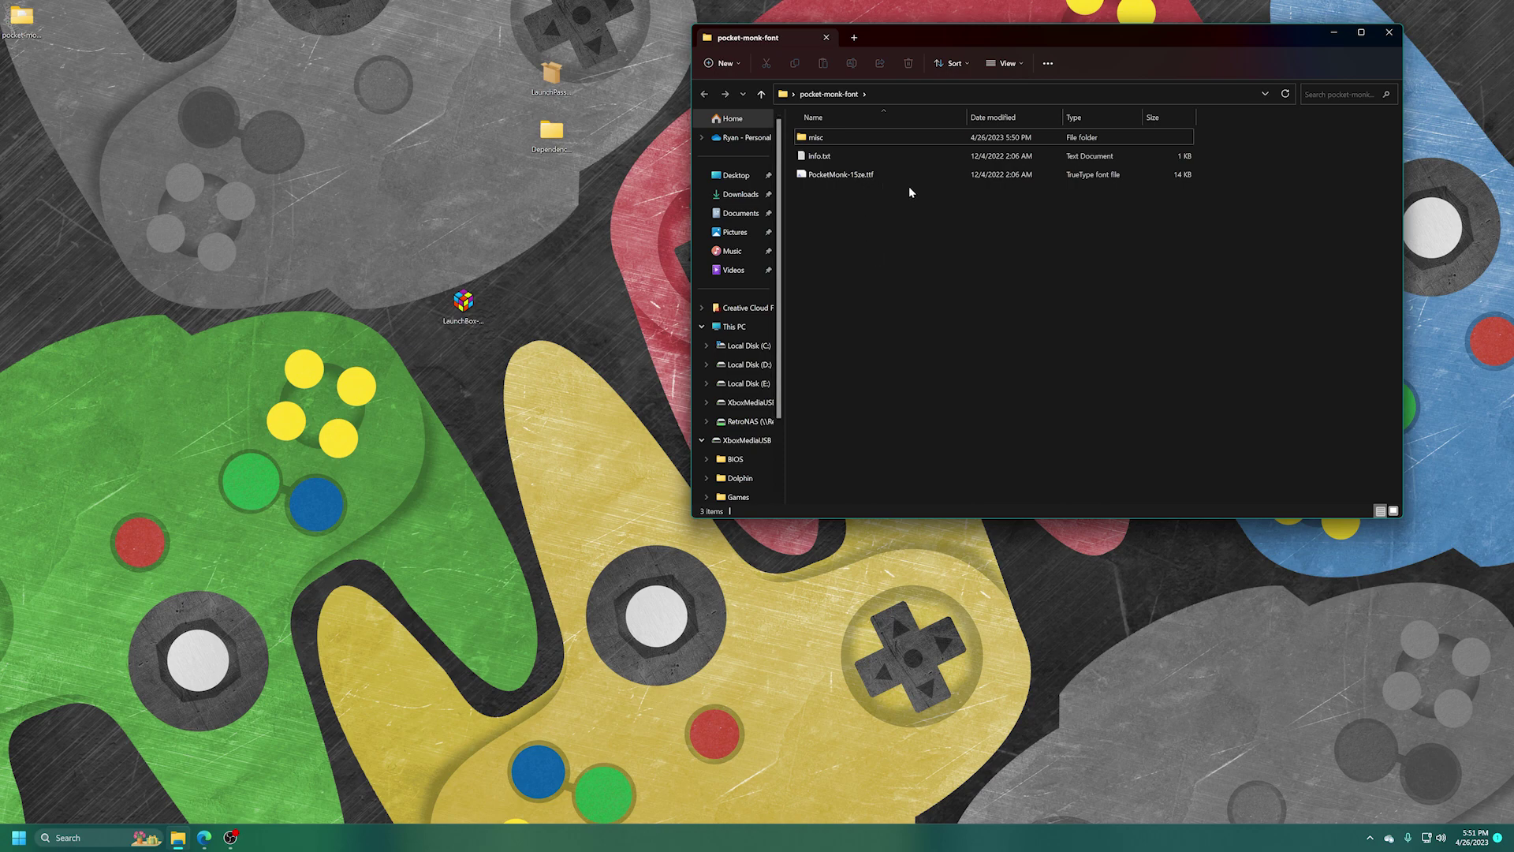
left_click(849, 183)
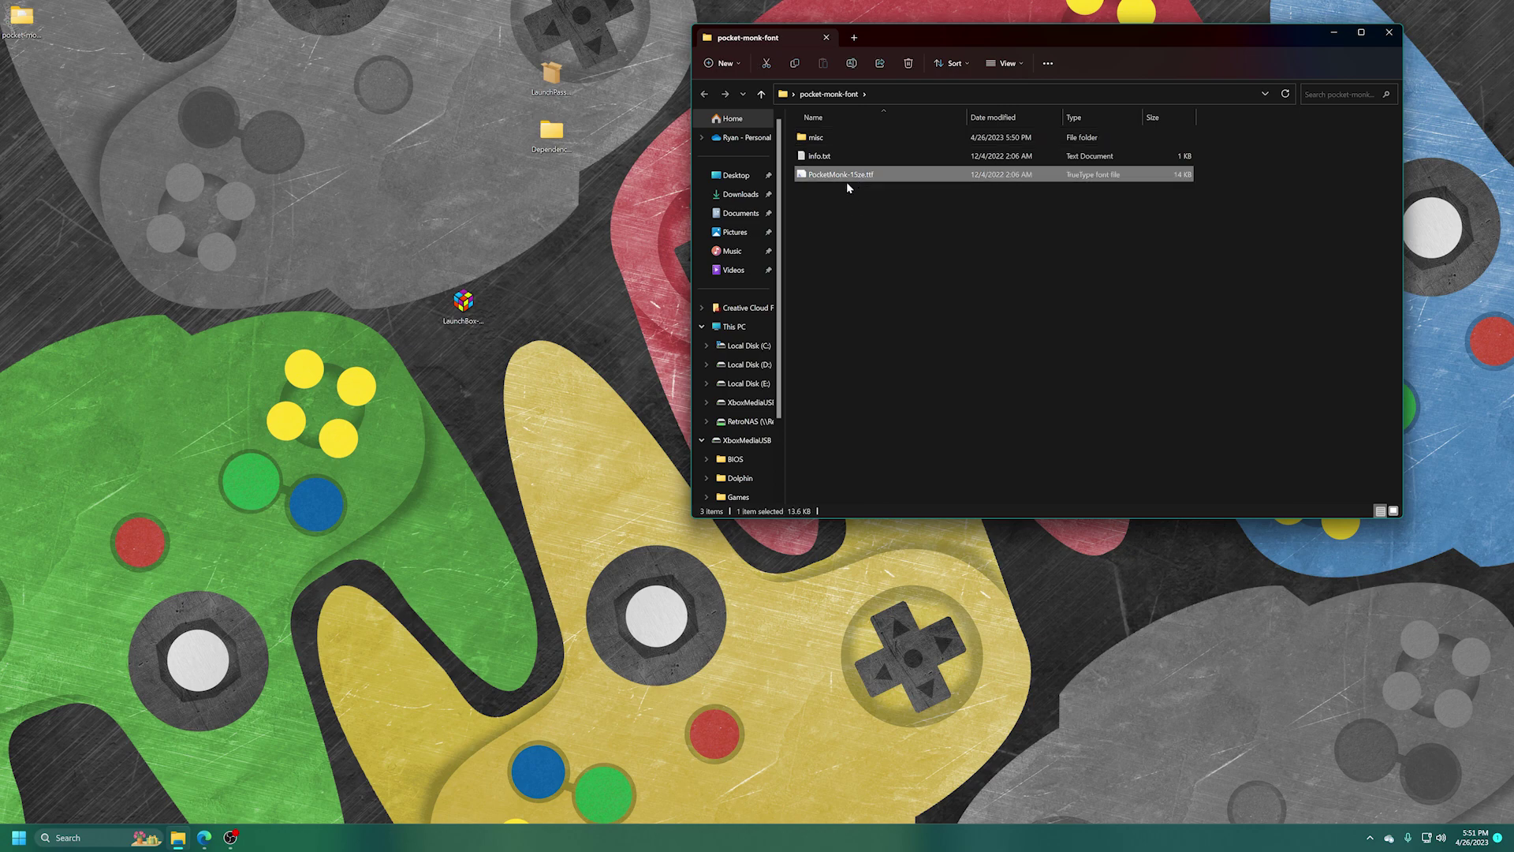
right_click(753, 440)
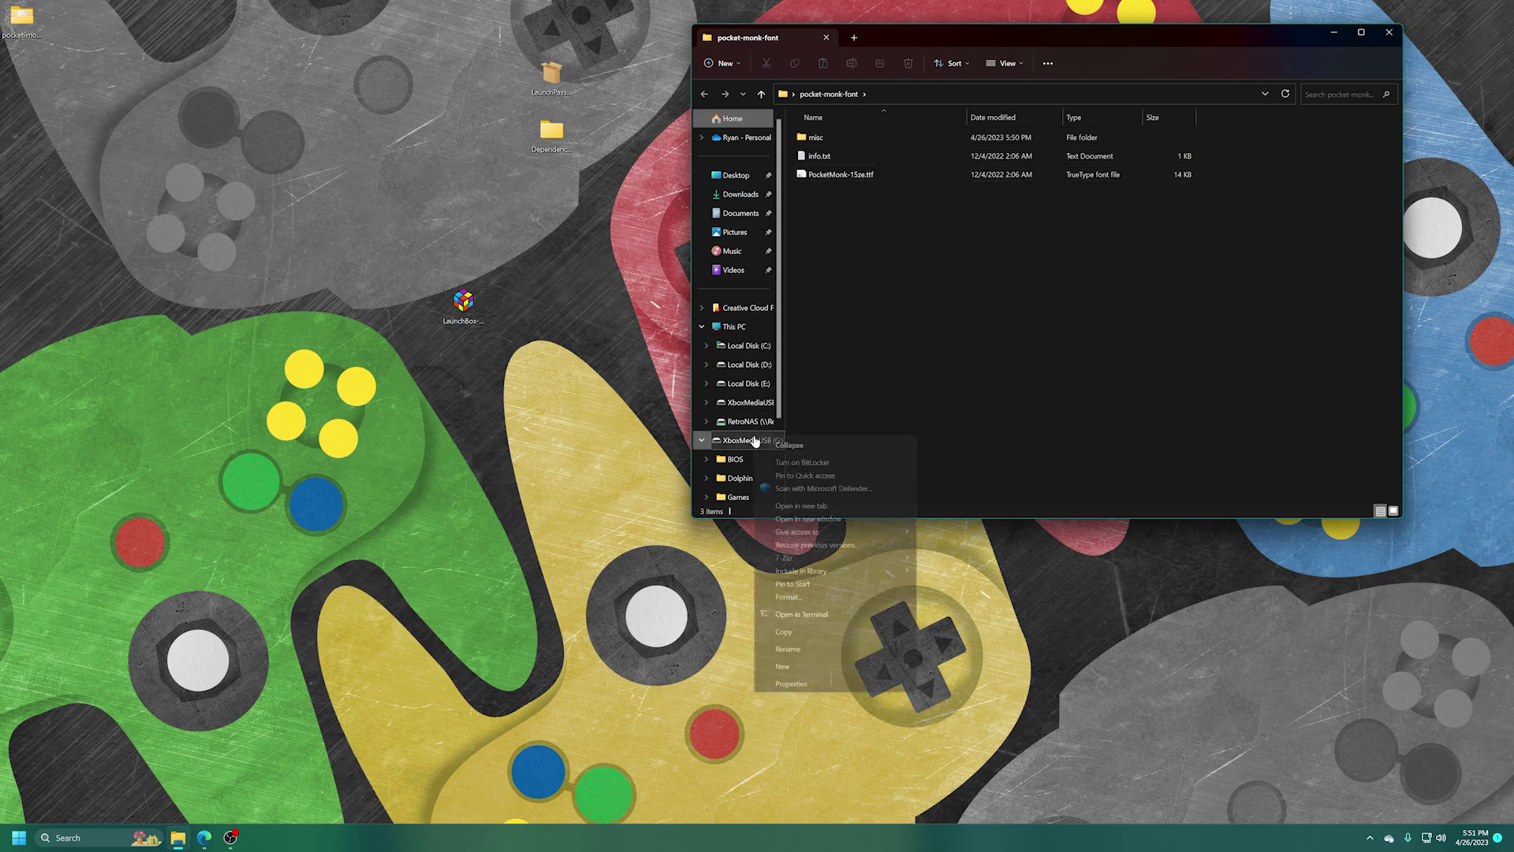
left_click(831, 520)
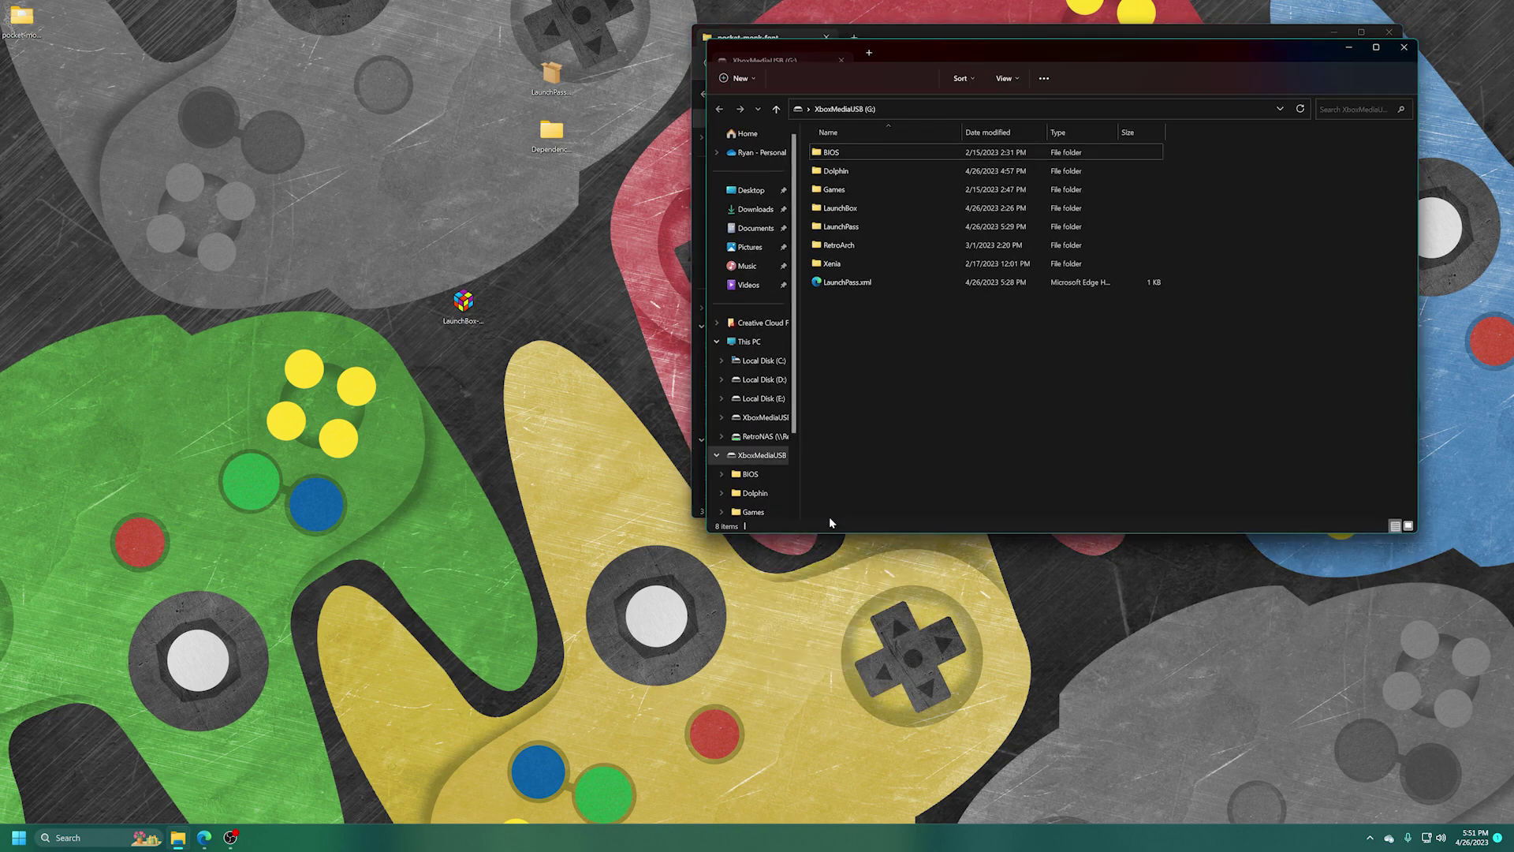
left_click_drag(961, 56, 335, 285)
left_click(213, 458)
double_click(212, 399)
Copy PocketMonk-15ze.ttf into the LaunchPass\Fonts folder on XboxMediaUSB and close both folder windows.
left_click(841, 175)
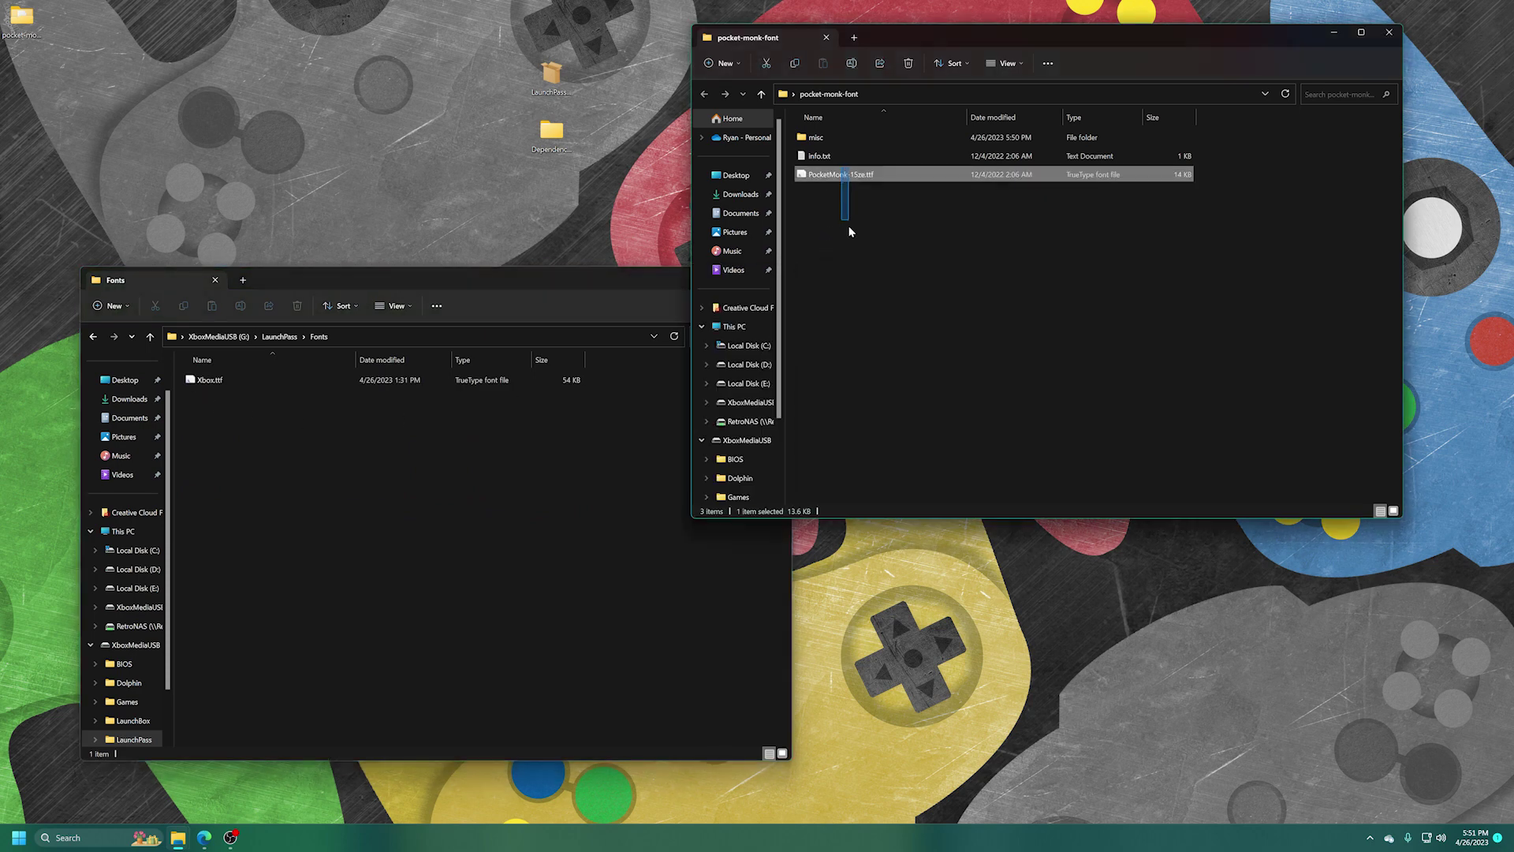
left_click_drag(840, 179, 440, 547)
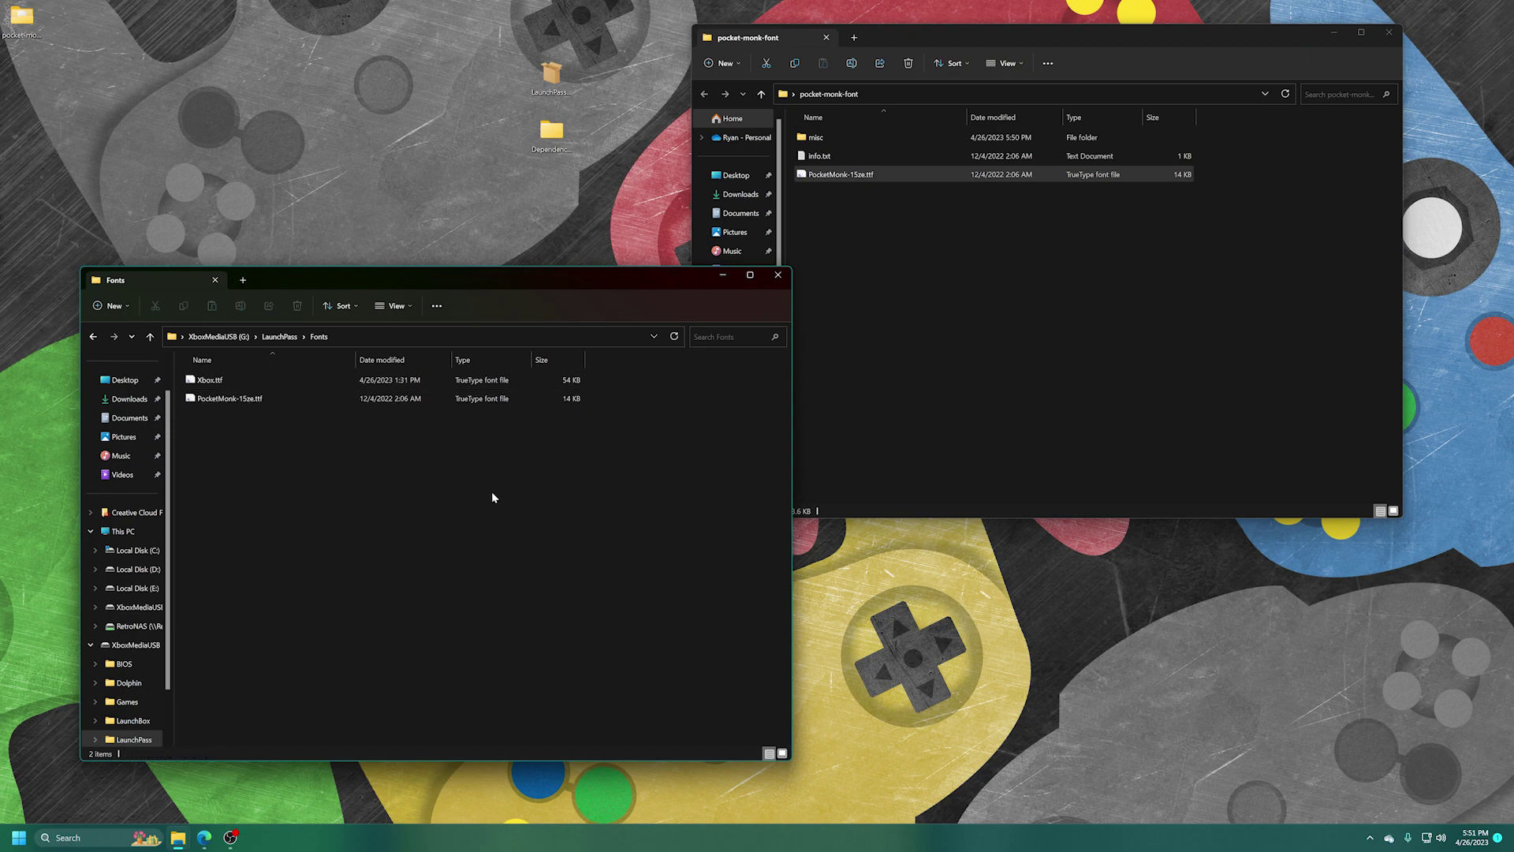
left_click(776, 277)
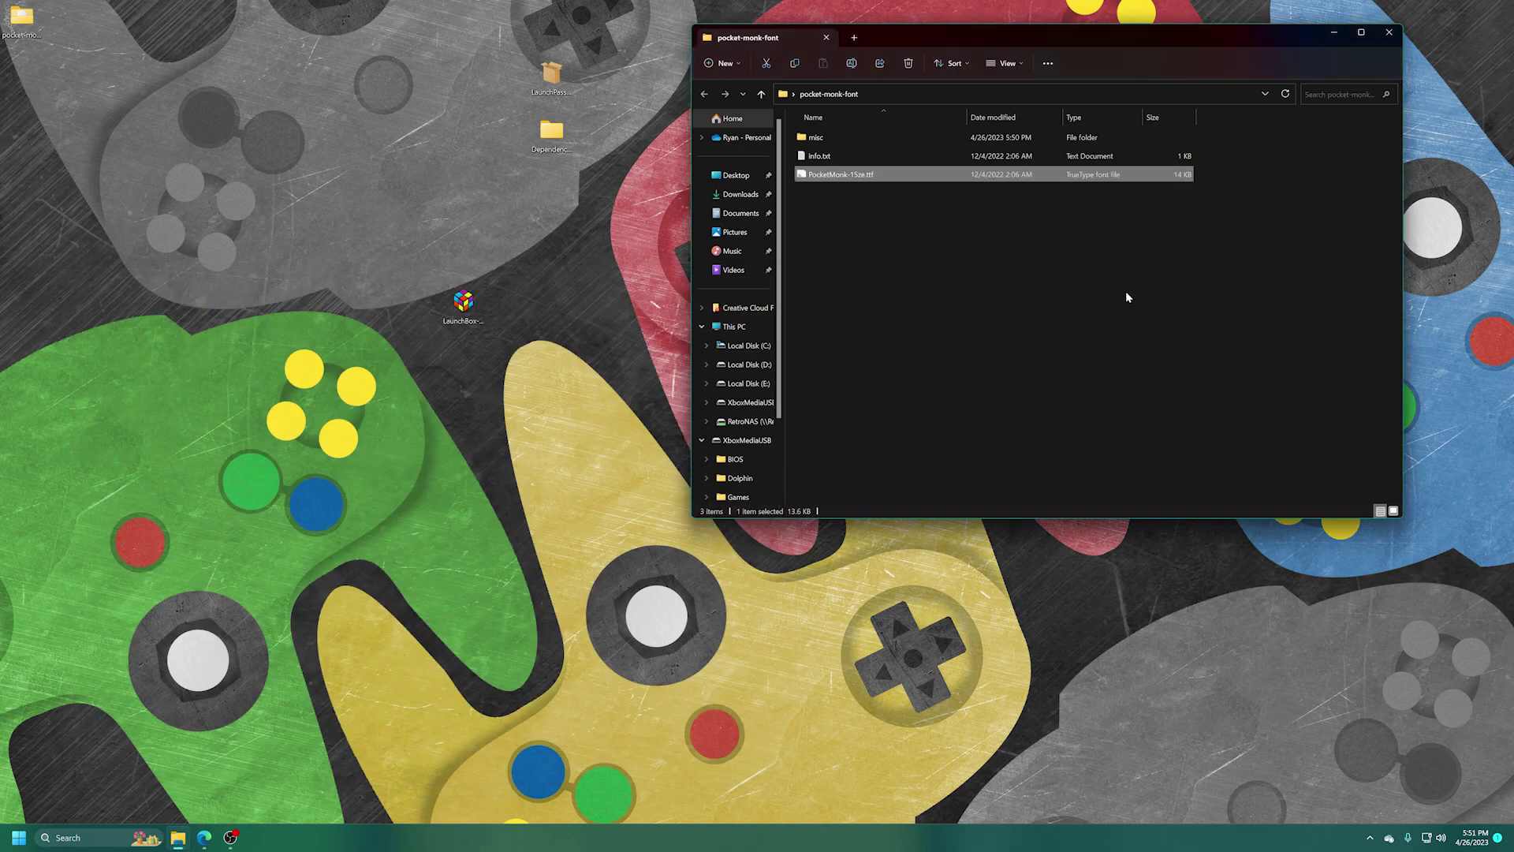
left_click(1388, 32)
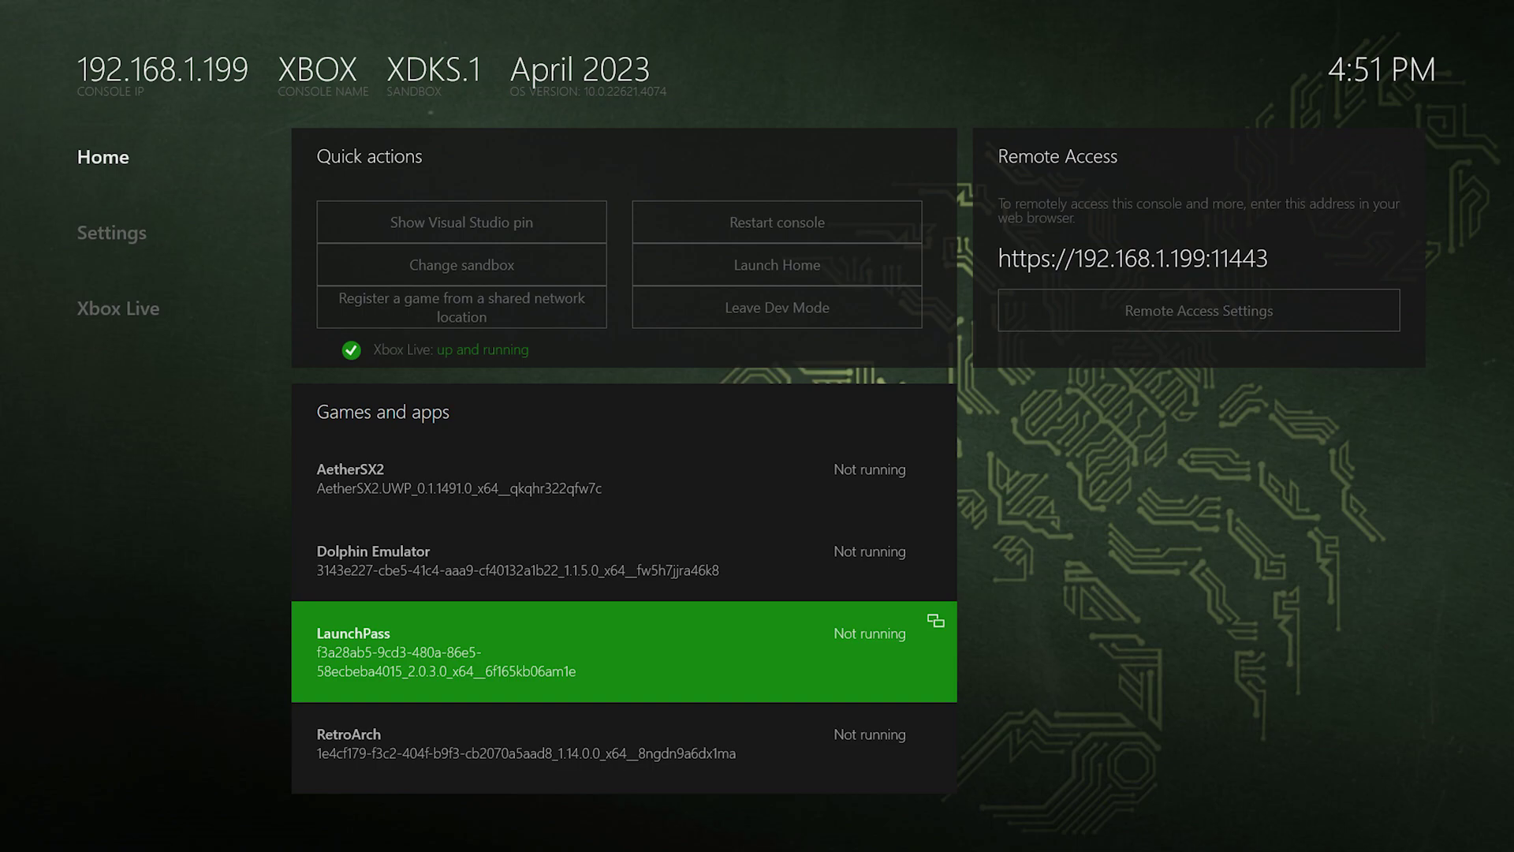
Launch LaunchPass from the Xbox Dev Home and open the Customize page in its settings.
key("Return")
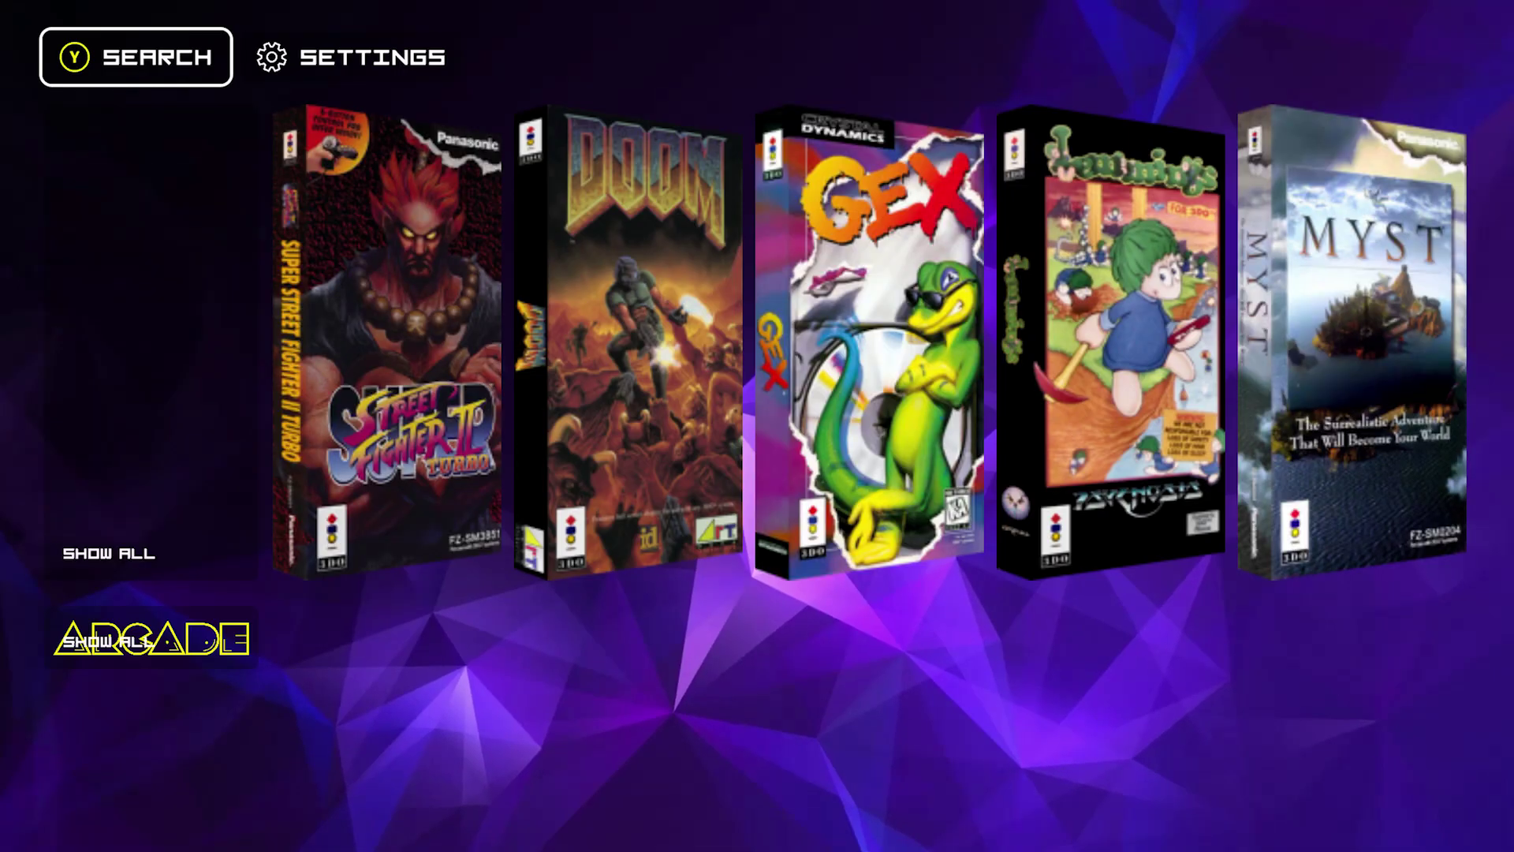
key("Right")
key("Return")
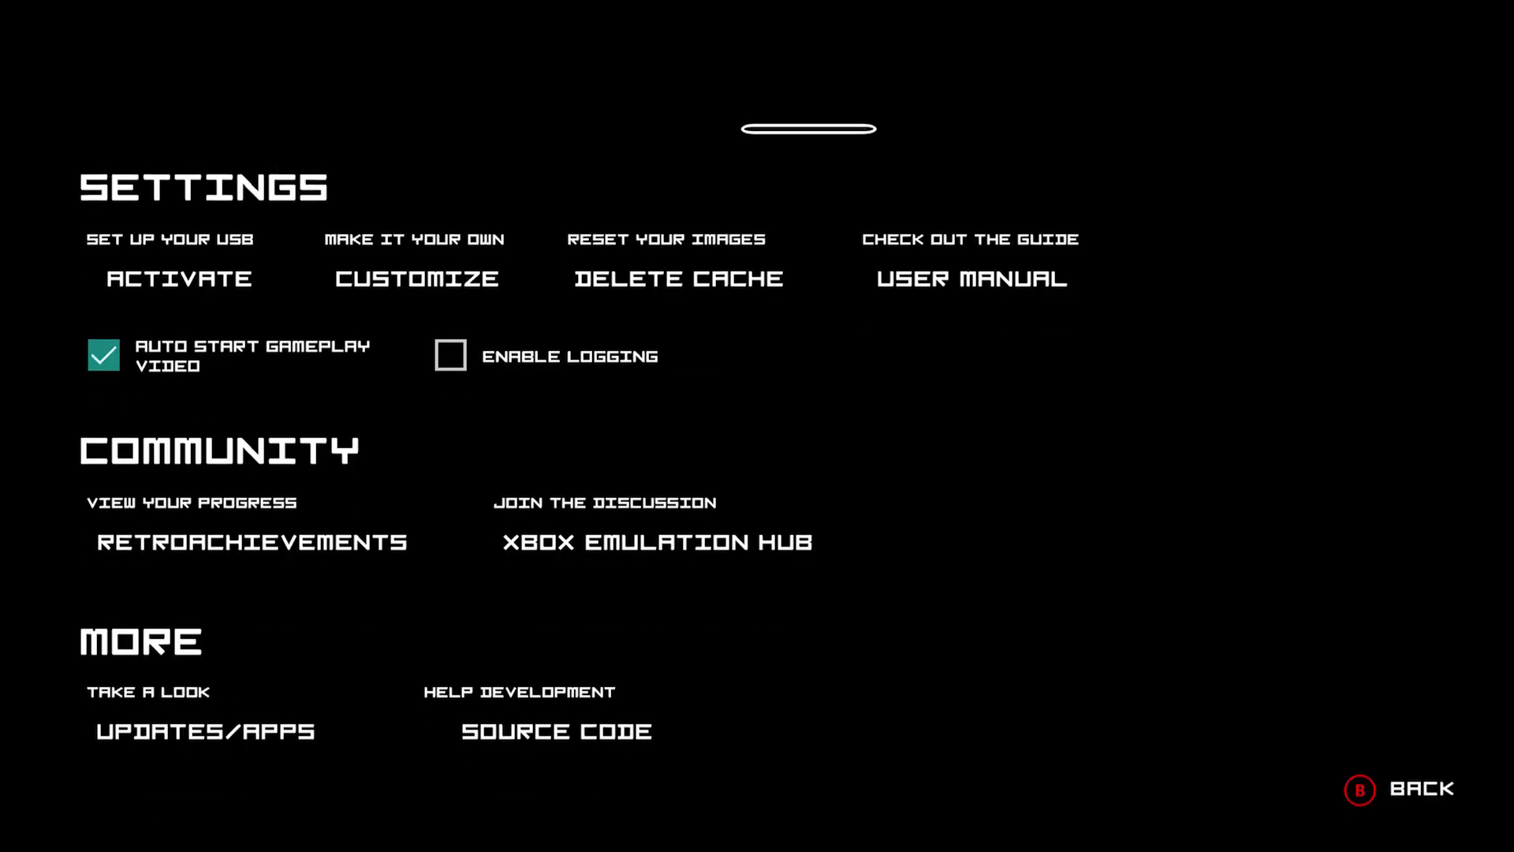
key("Right")
key("Return")
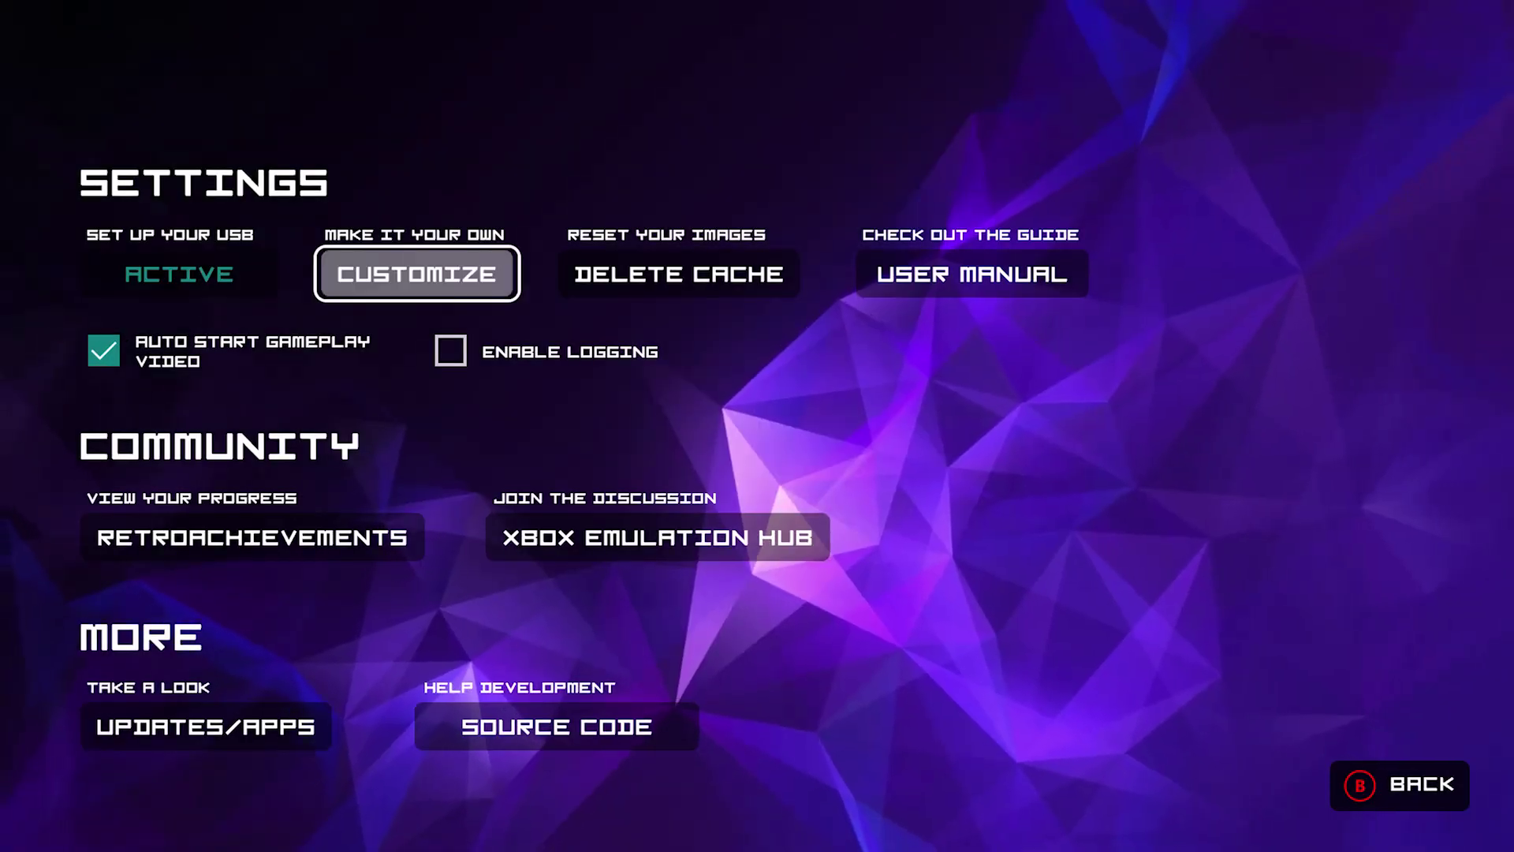
Choose PocketMonk-15ze.ttf as the LaunchPass font, apply the changes and let the application restart.
key("Down")
key("Down")
key("Return")
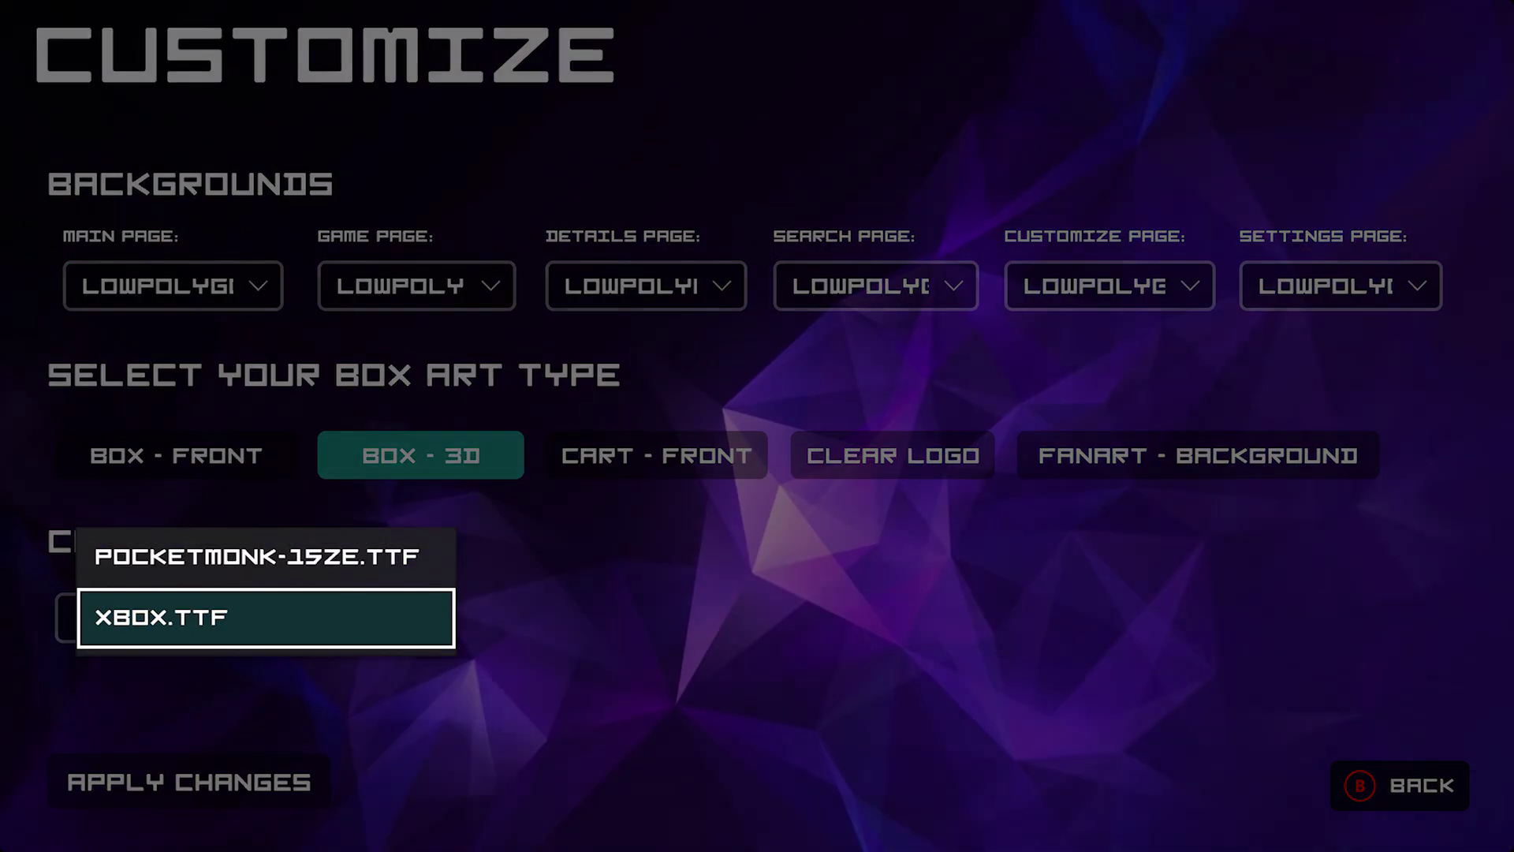
key("Up")
key("Return")
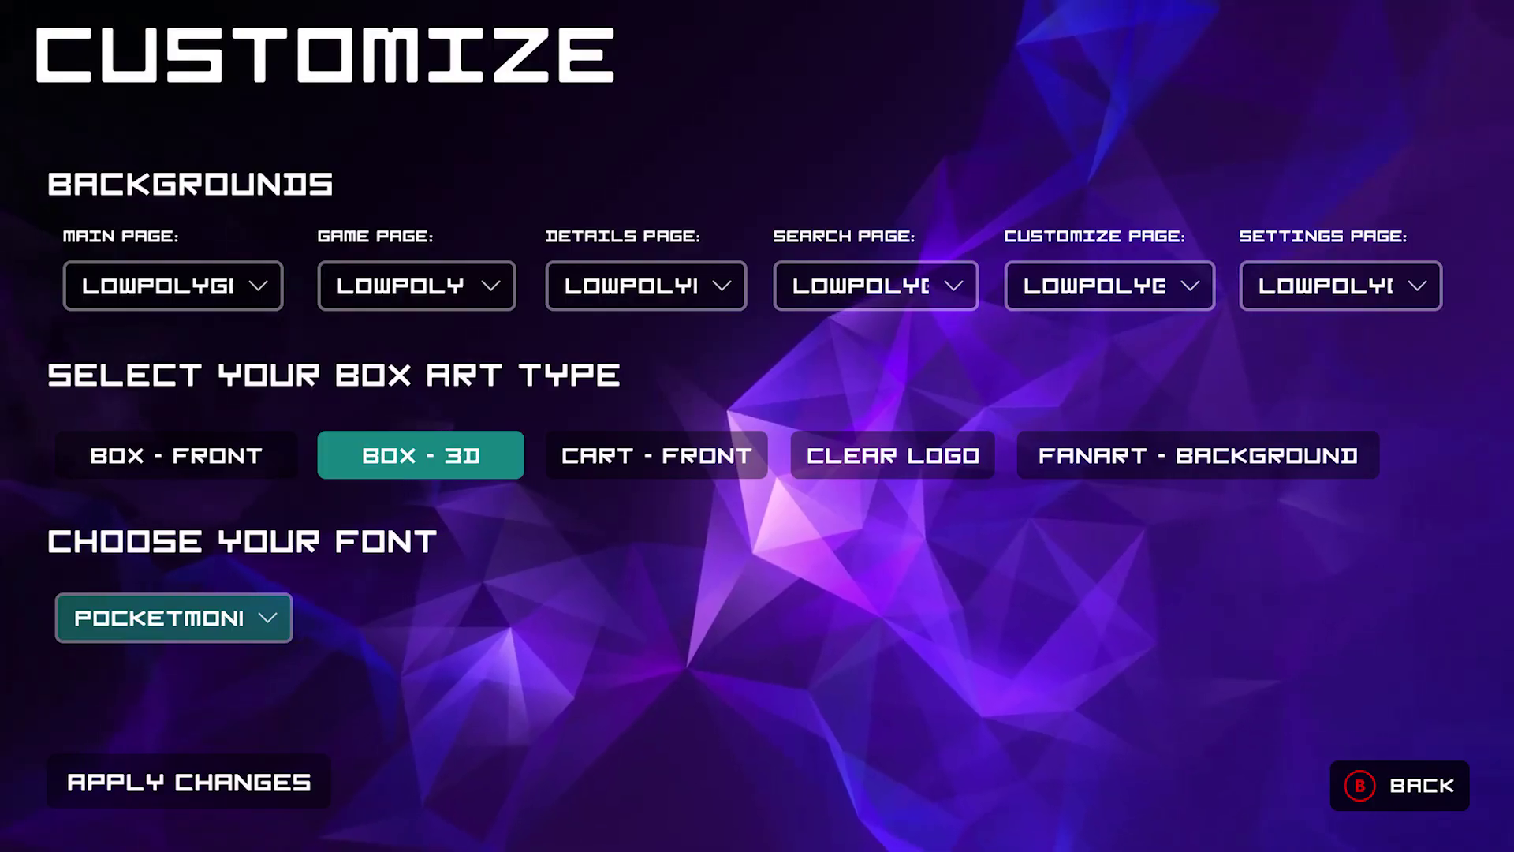
key("Down")
key("Return")
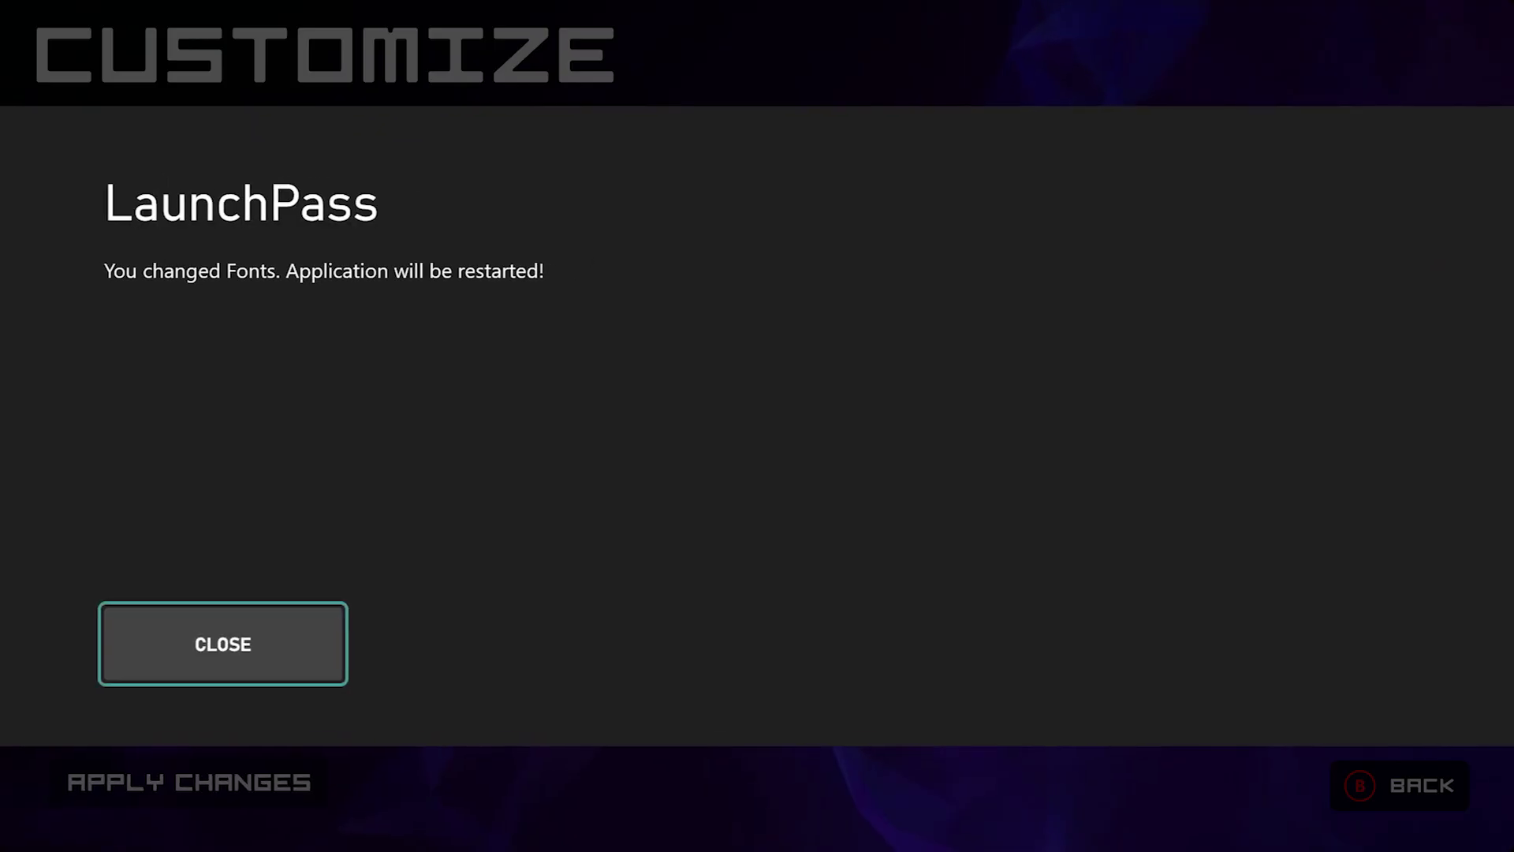
key("Return")
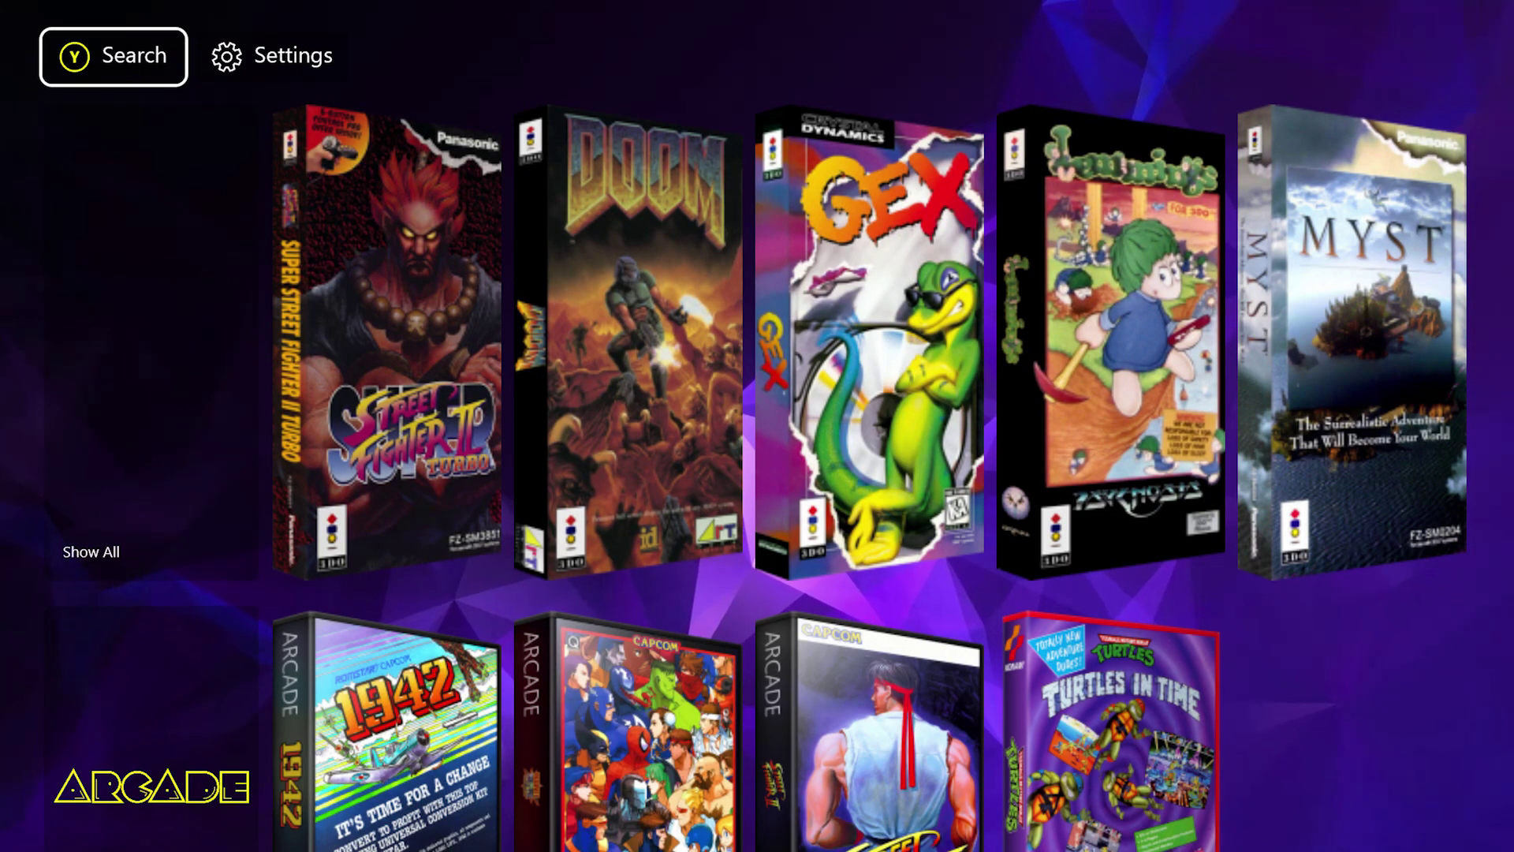
View the Chrono Trigger details page to check the font in the restarted application.
key("Right")
key("Return")
key("Right")
key("Escape")
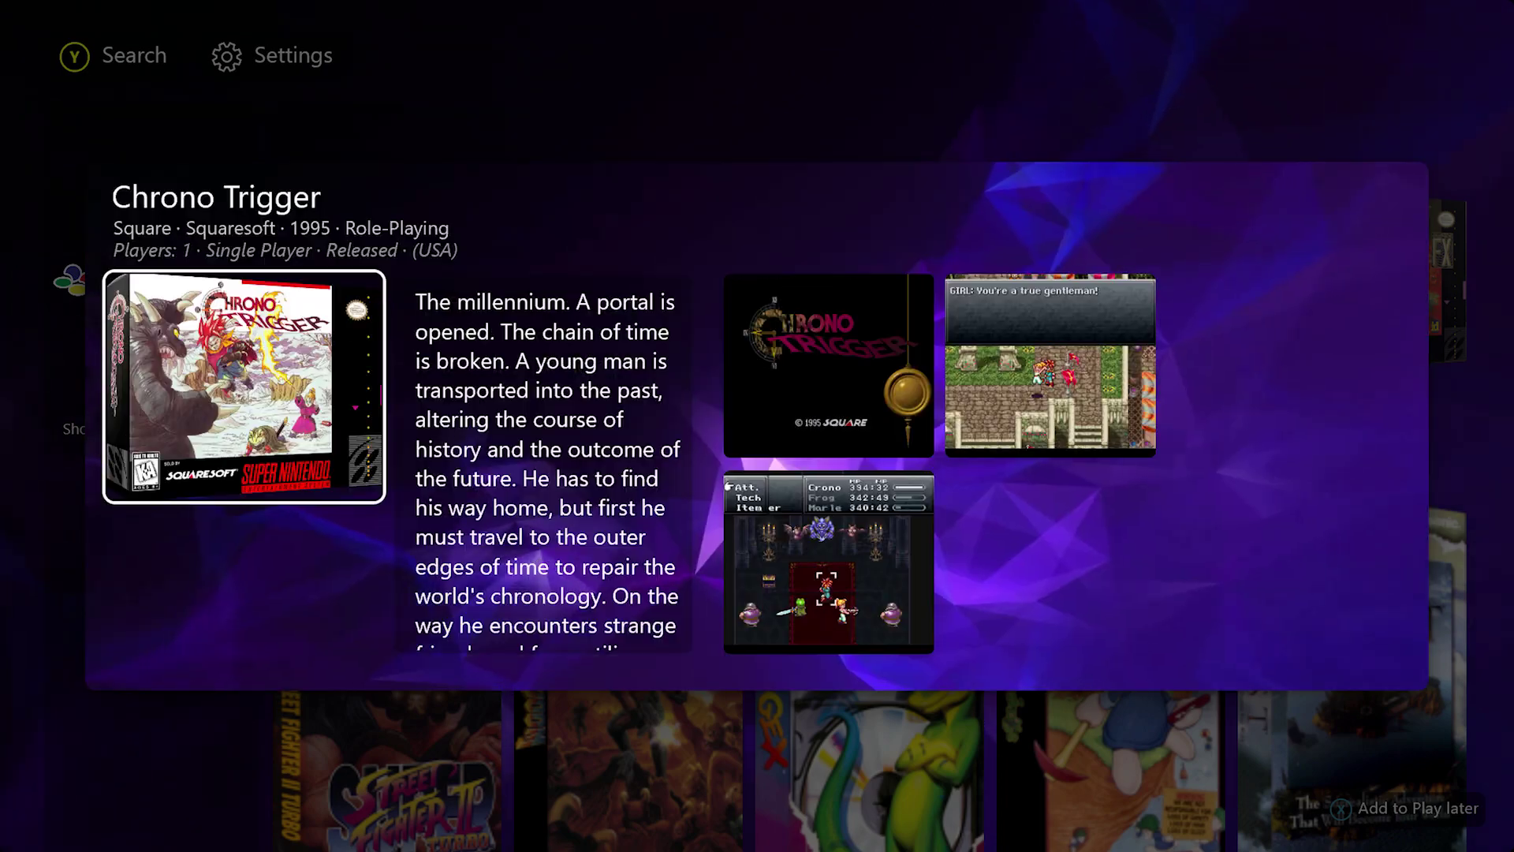
Reopen the Customize page and check the font list, keeping PocketMonk-15ze.ttf as the choice.
key("Right")
key("Return")
key("Right")
key("Return")
key("Down")
key("Down")
key("Return")
key("Down")
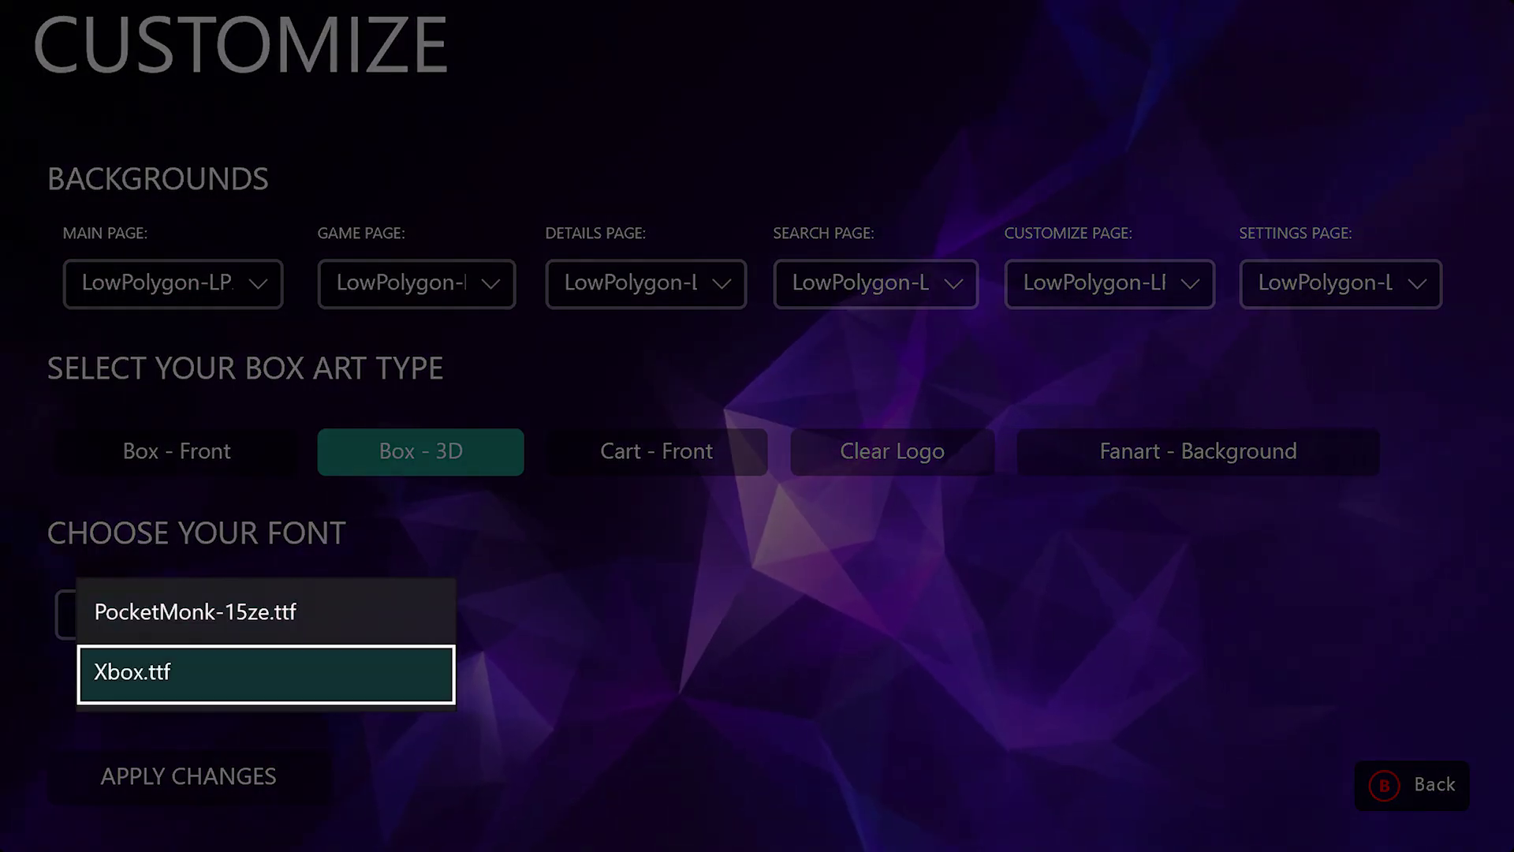
key("Up")
key("Return")
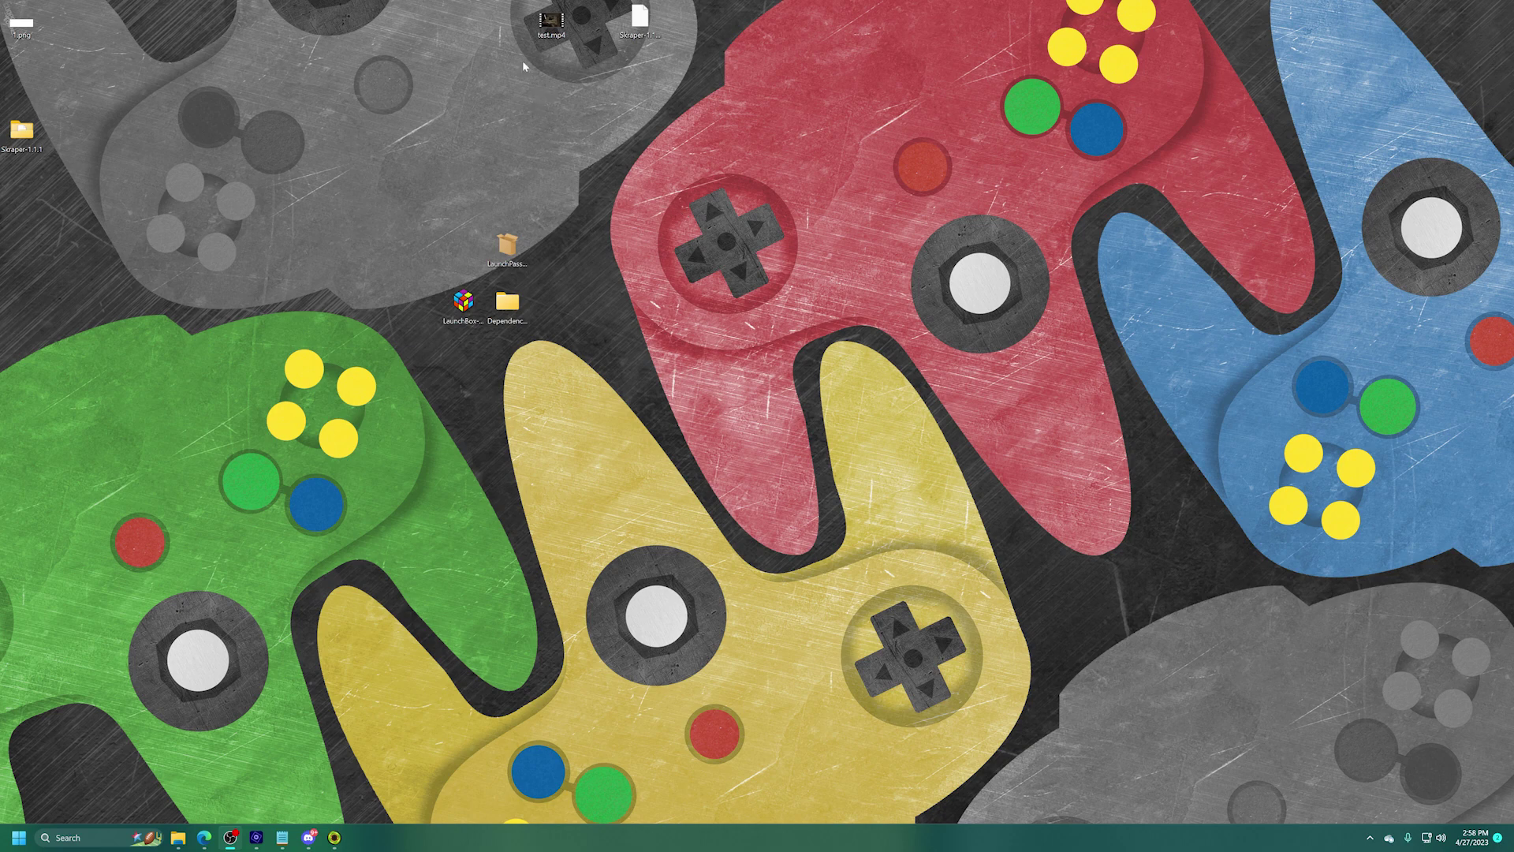
Inspect the file details of test.mp4 on the desktop and play the video.
right_click(550, 24)
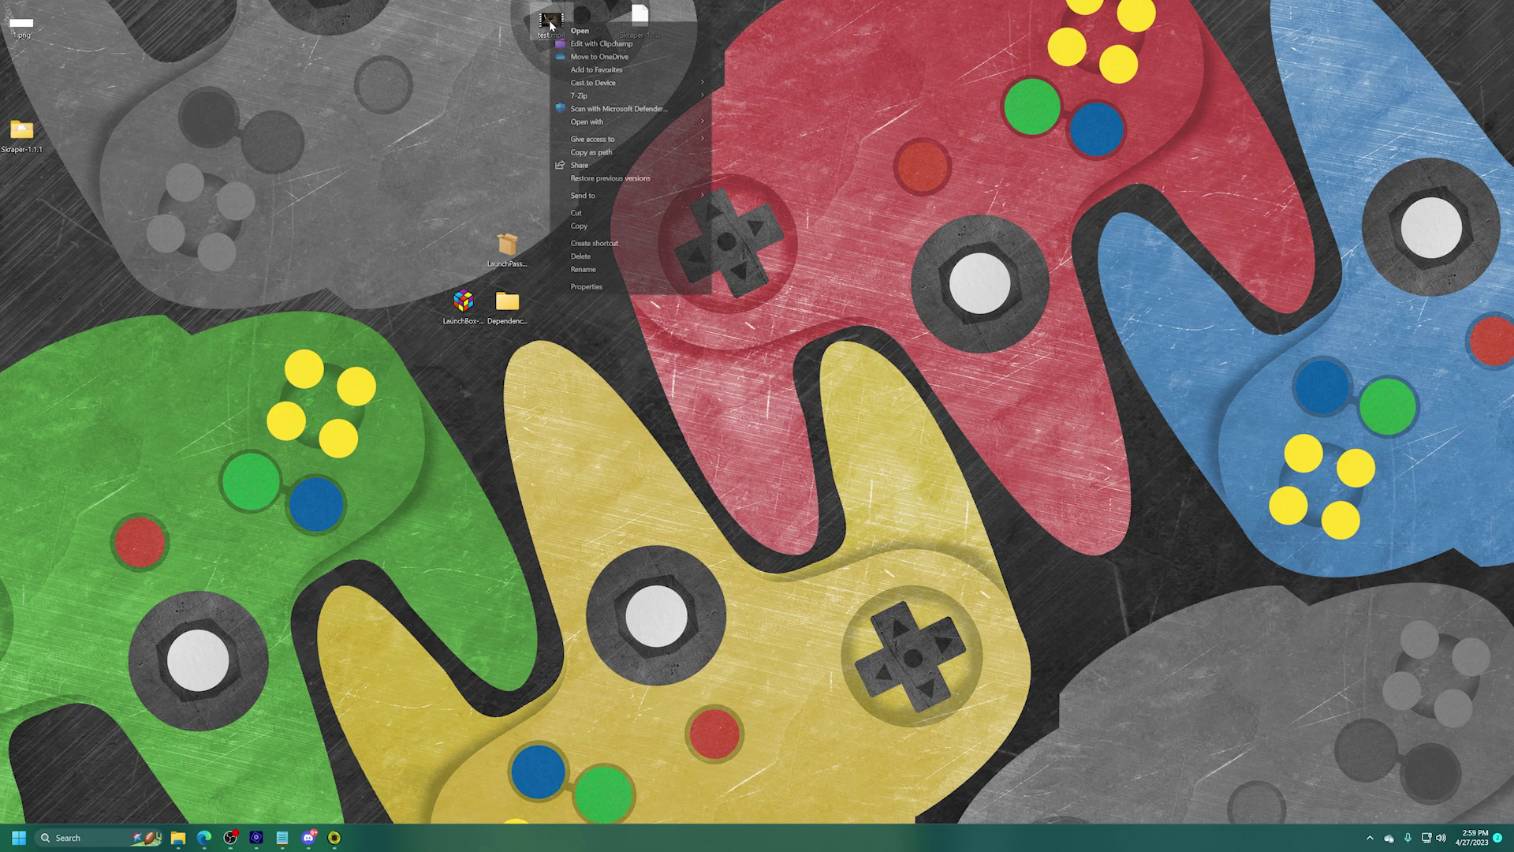
left_click(600, 288)
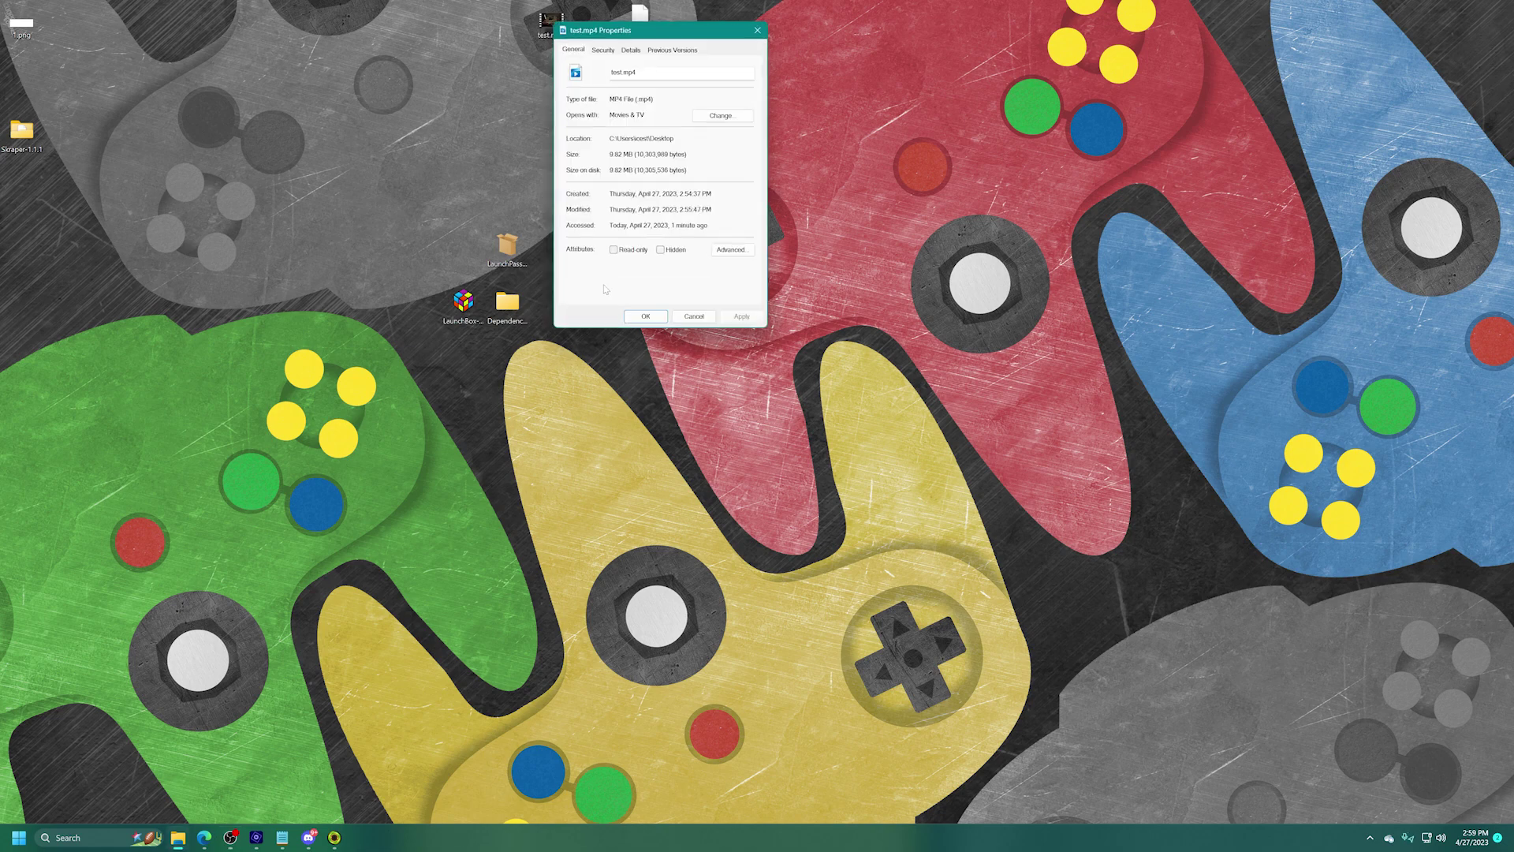
left_click(631, 50)
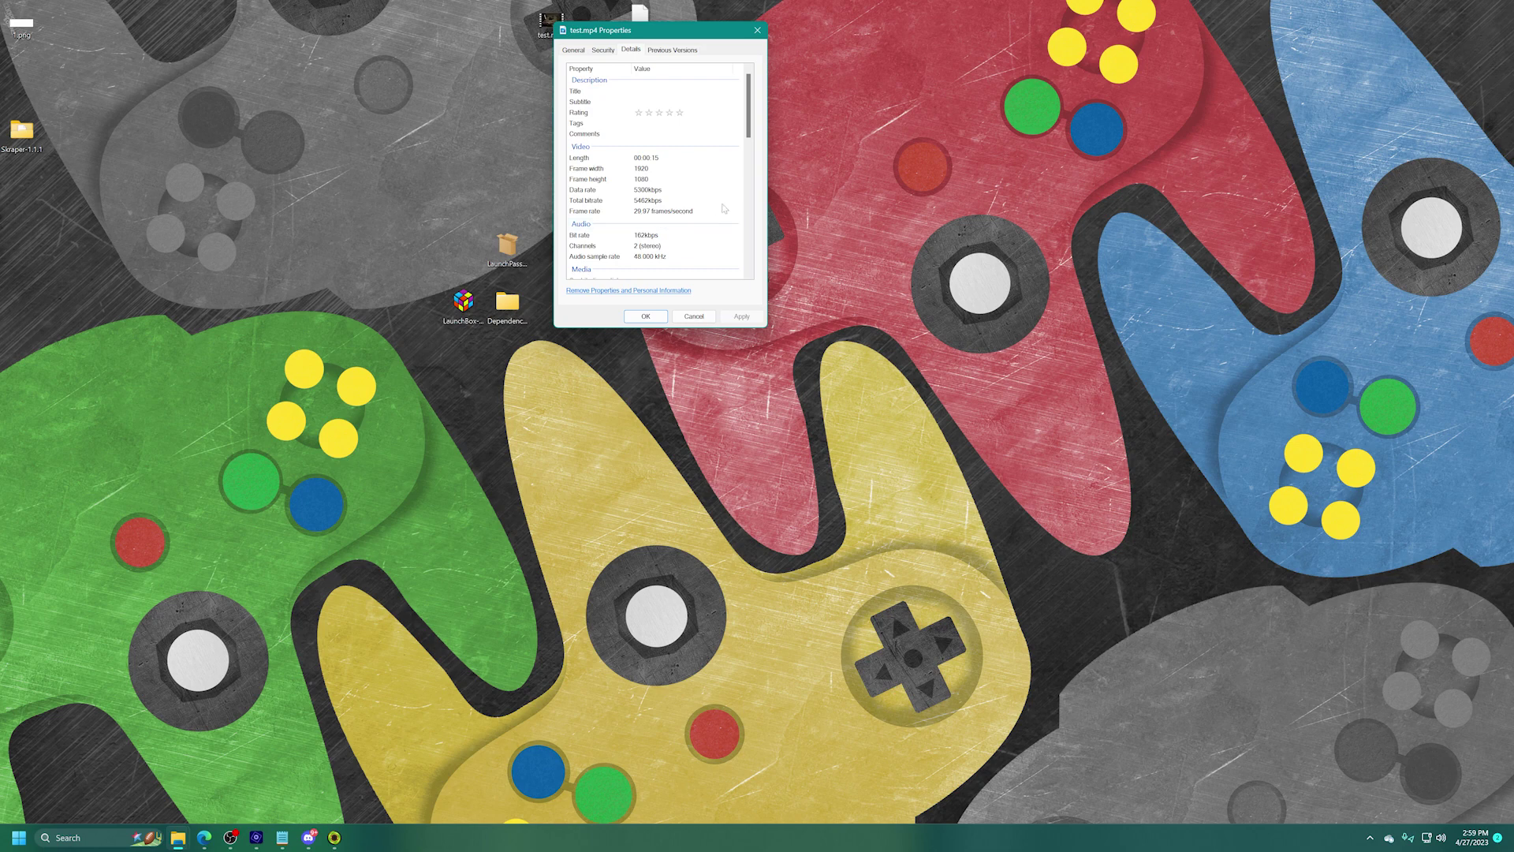
left_click(645, 317)
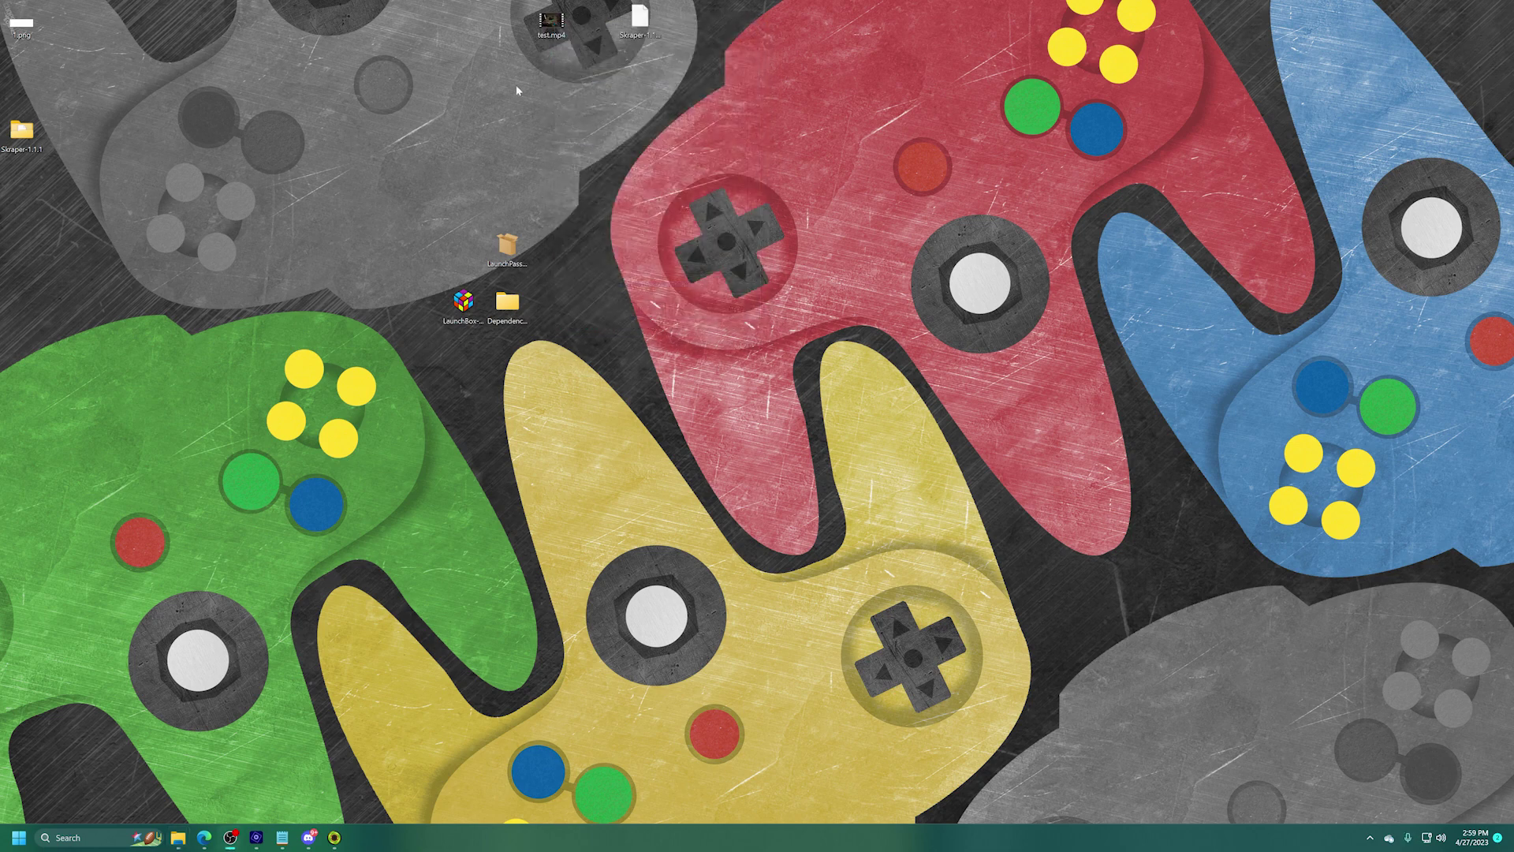
double_click(550, 23)
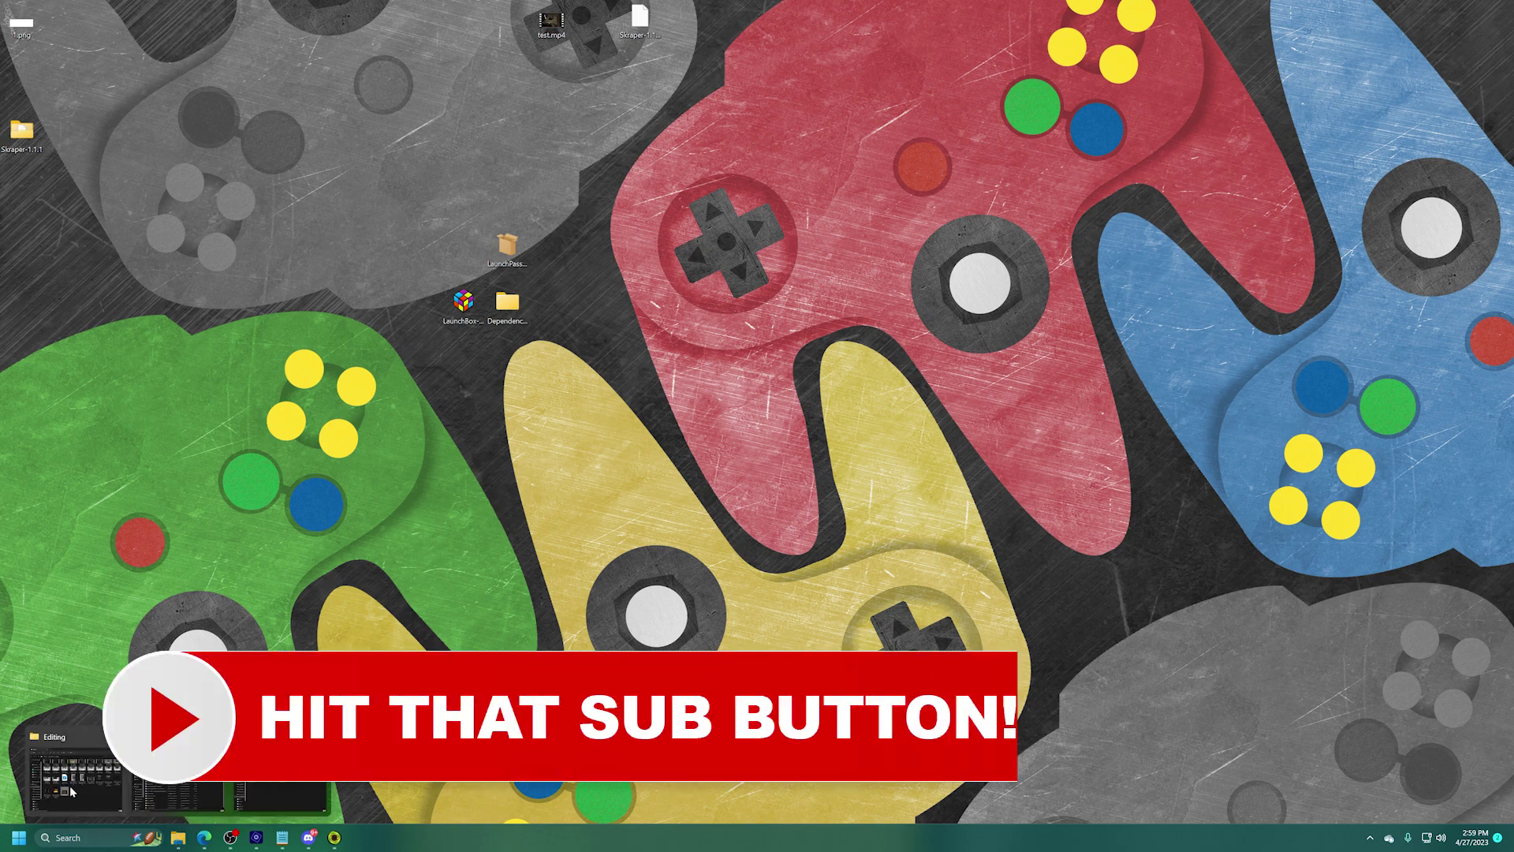
Copy test.mp4 from the desktop into the LaunchPass Backgrounds folder on the XboxMediaUSB (G:) drive and close the file window.
left_click(90, 769)
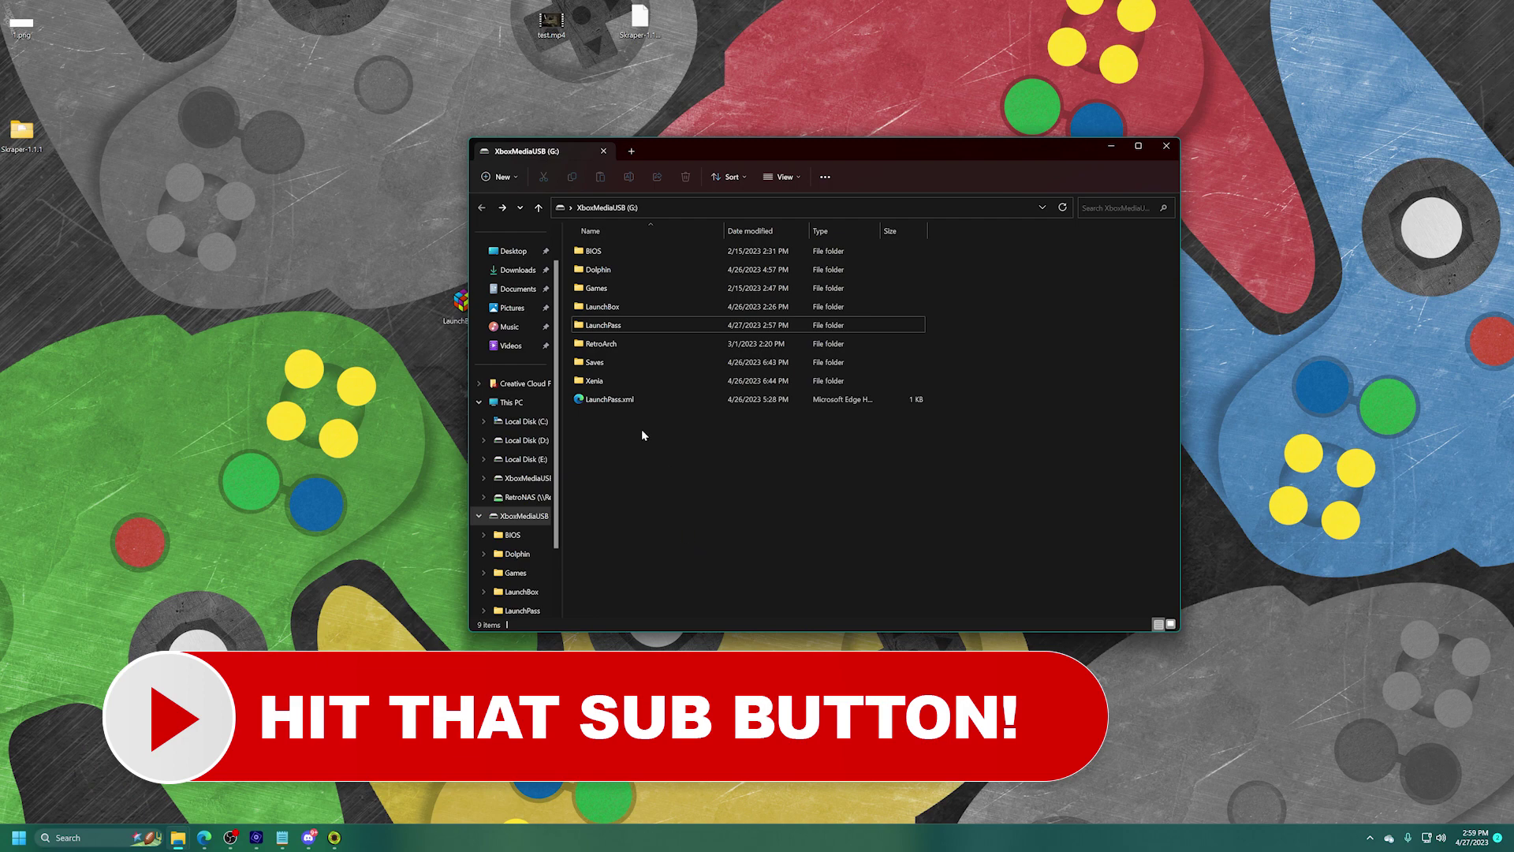
double_click(631, 325)
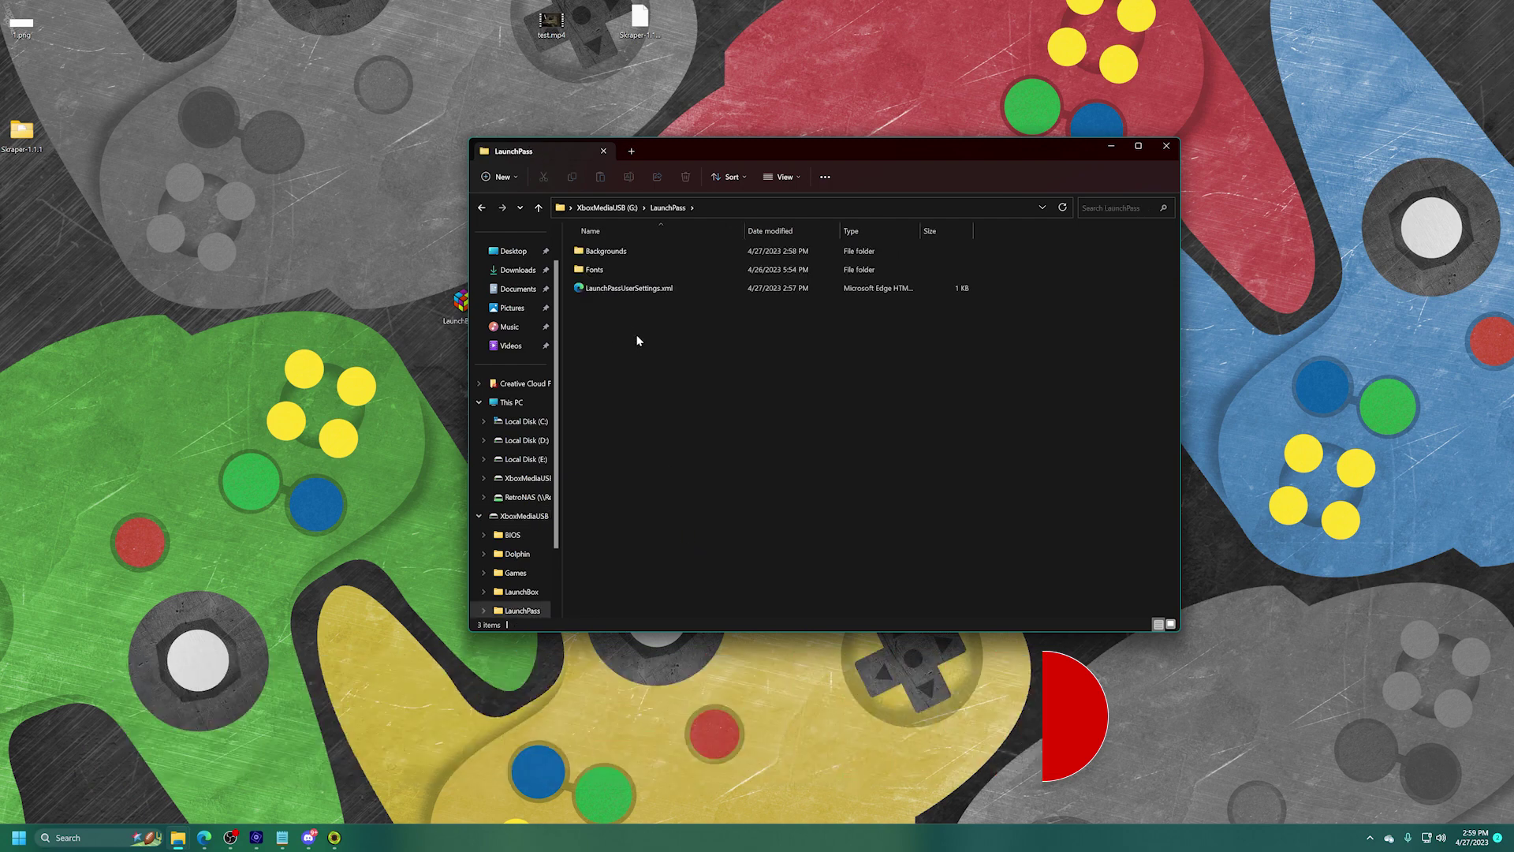
double_click(629, 250)
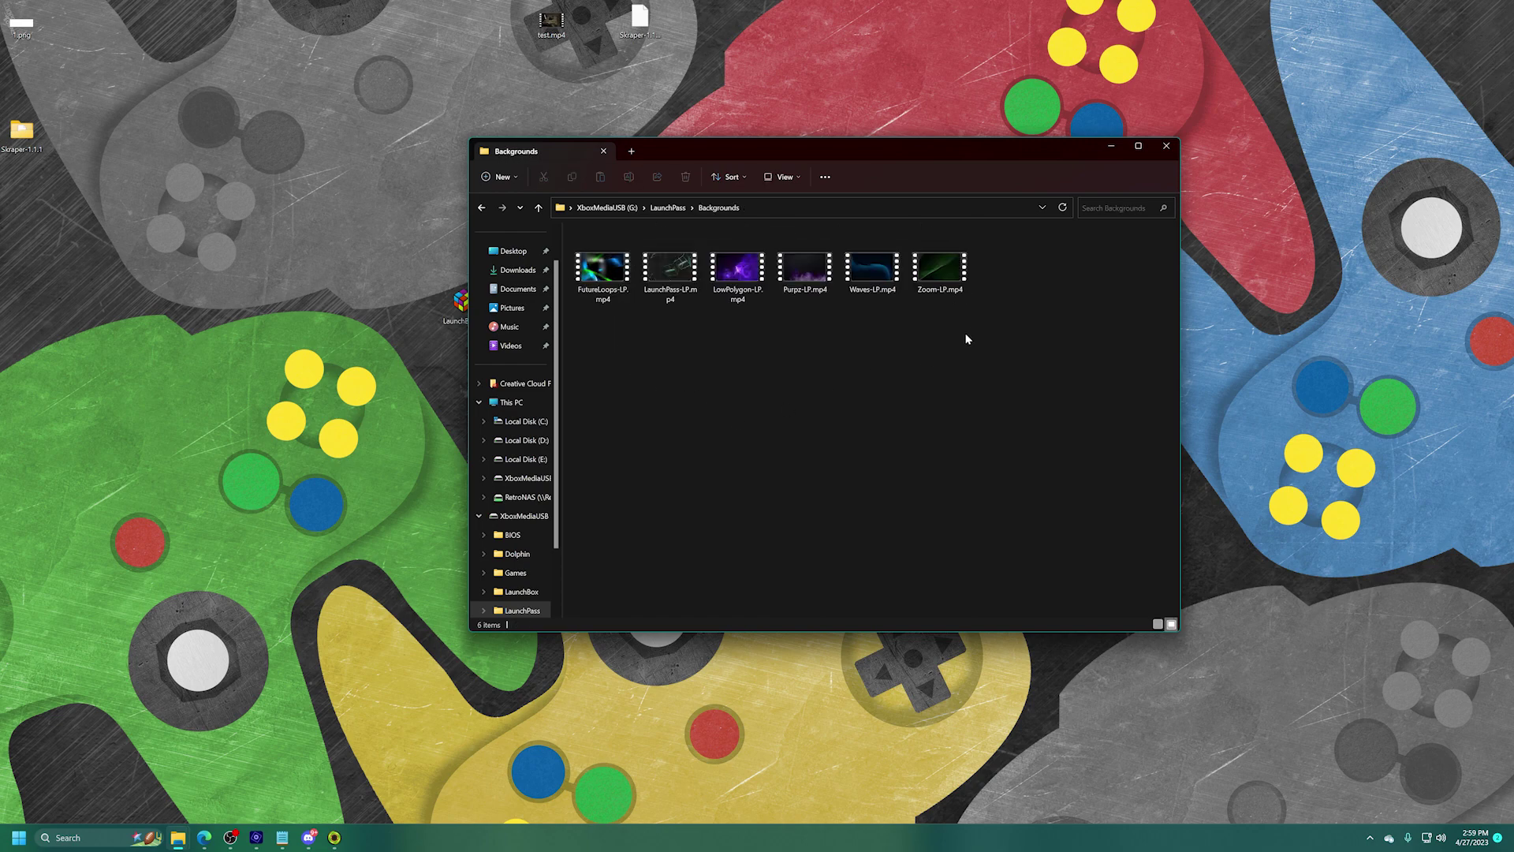
left_click(670, 272)
left_click(603, 272)
left_click_drag(988, 332, 862, 388)
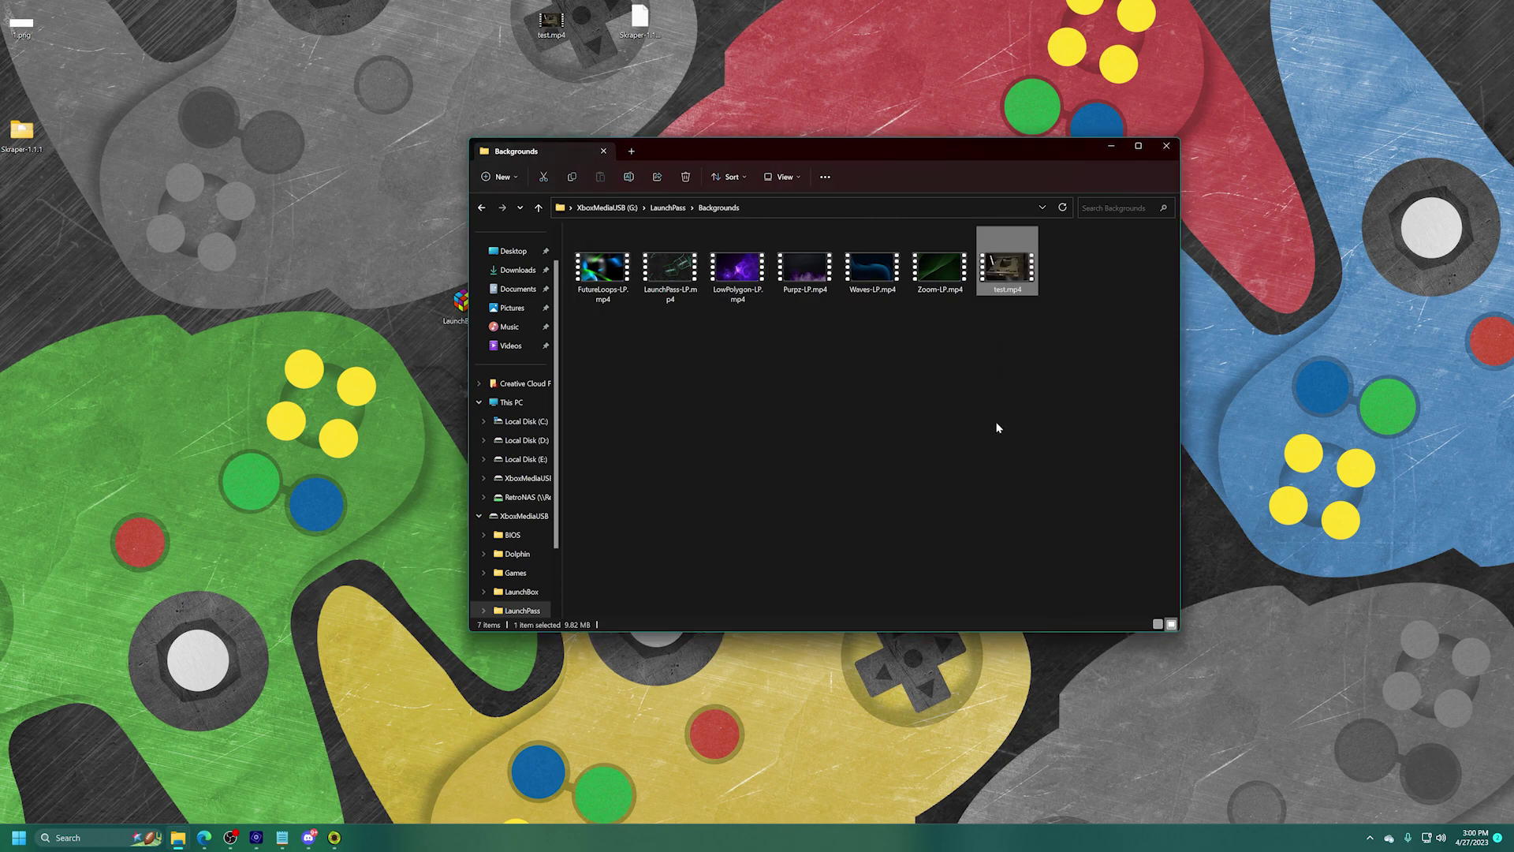
left_click(1165, 147)
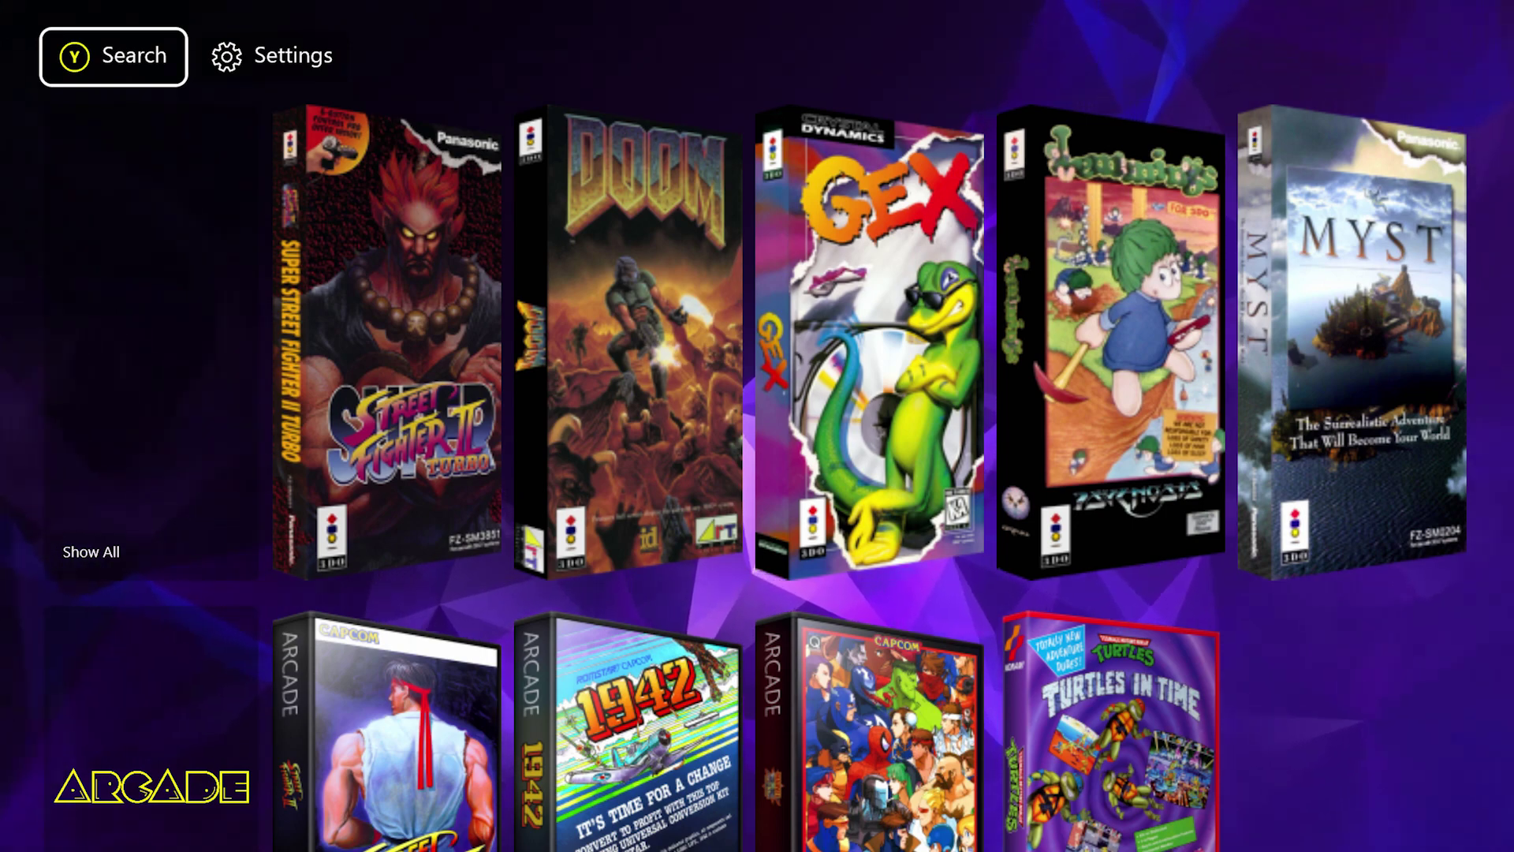
Switch to LaunchPass, open its Customize page and choose test.mp4 as the main page background.
key("Return")
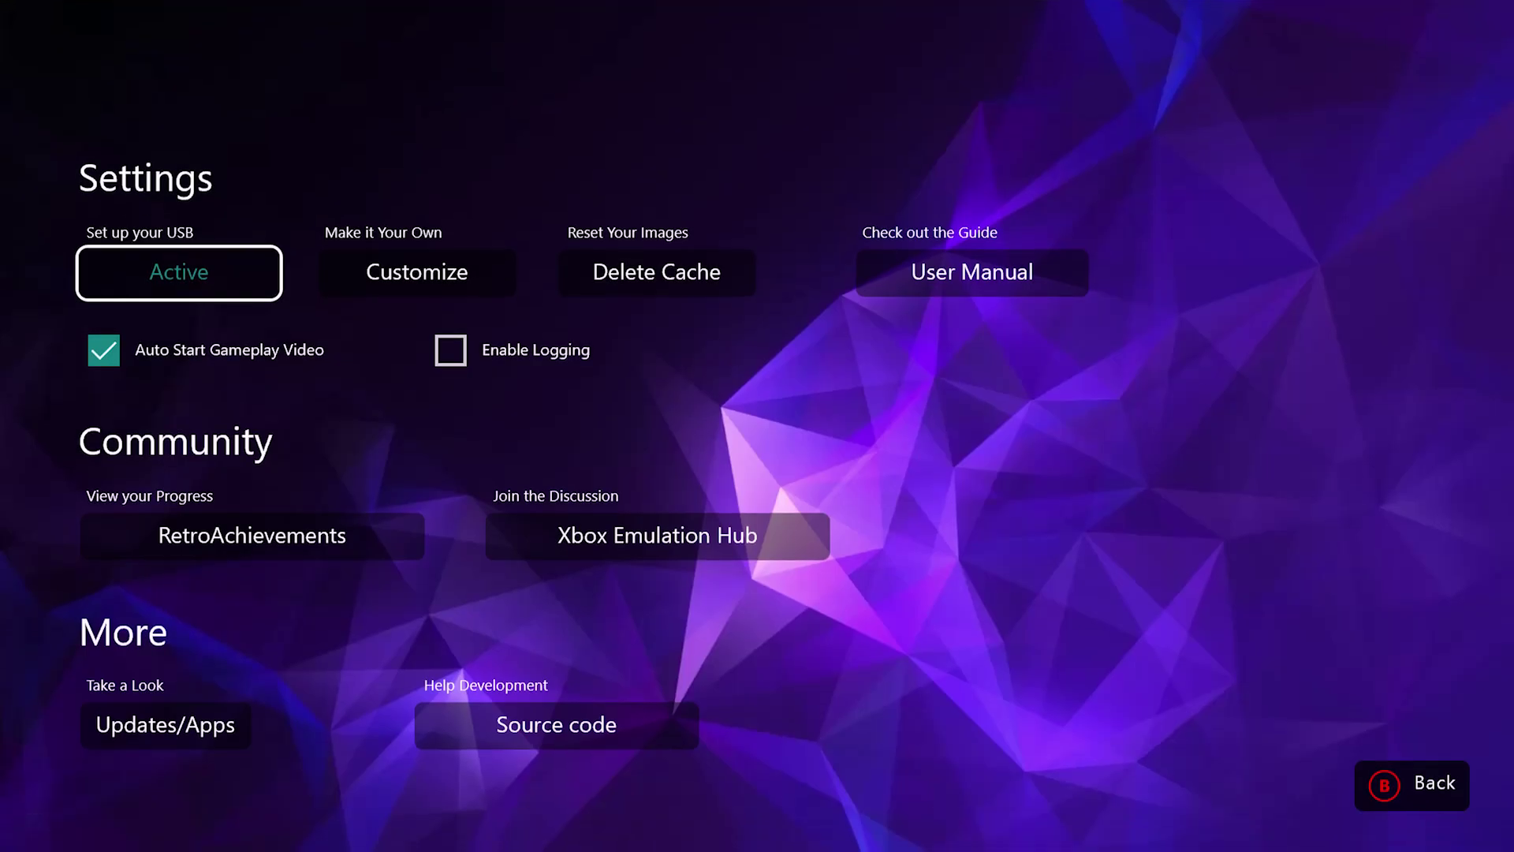
key("Right")
key("Return")
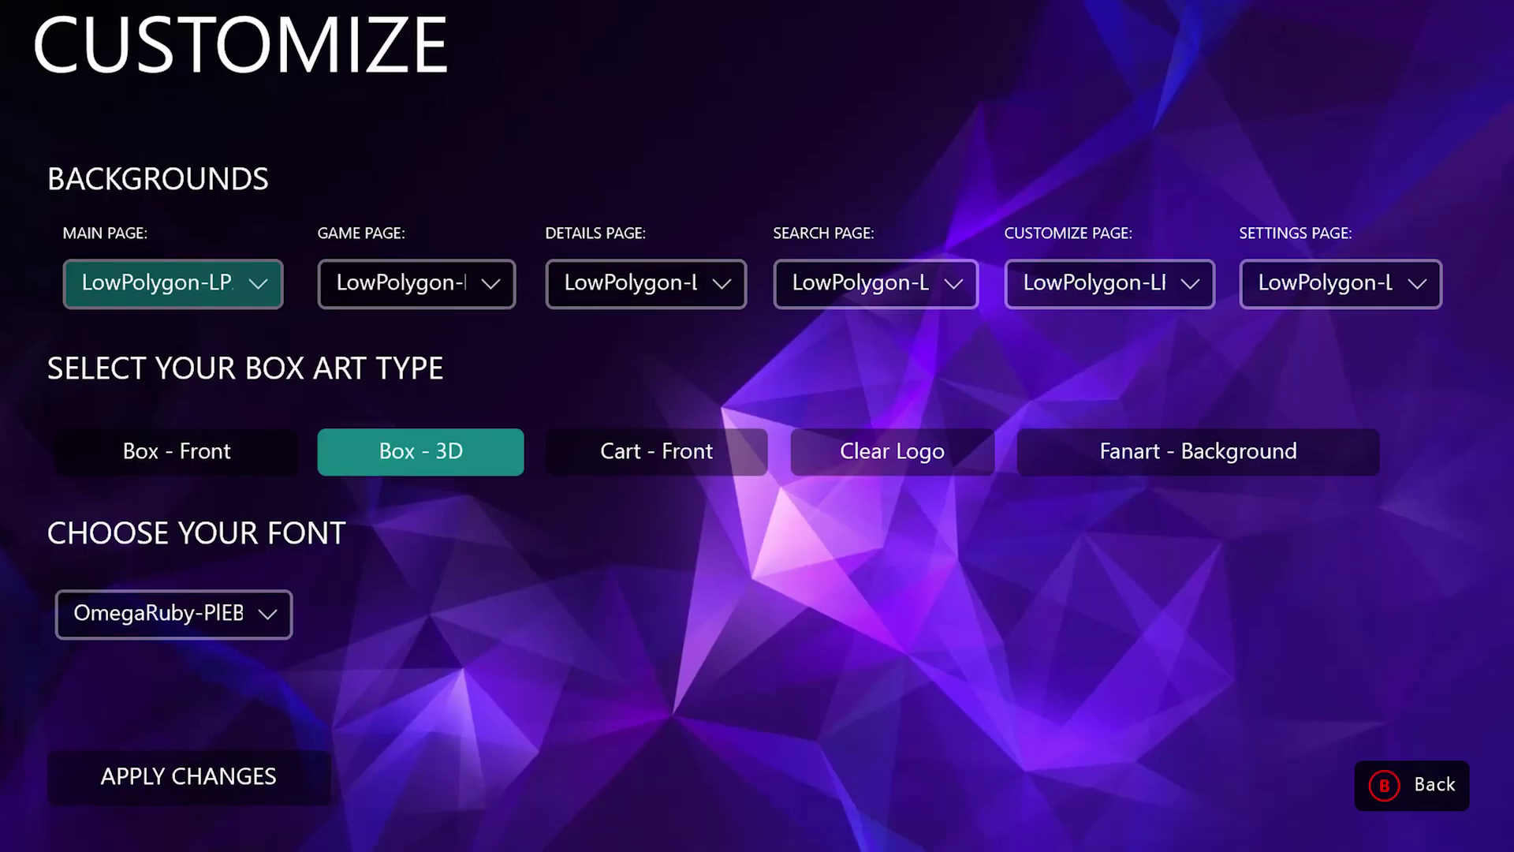
key("Right")
key("Left")
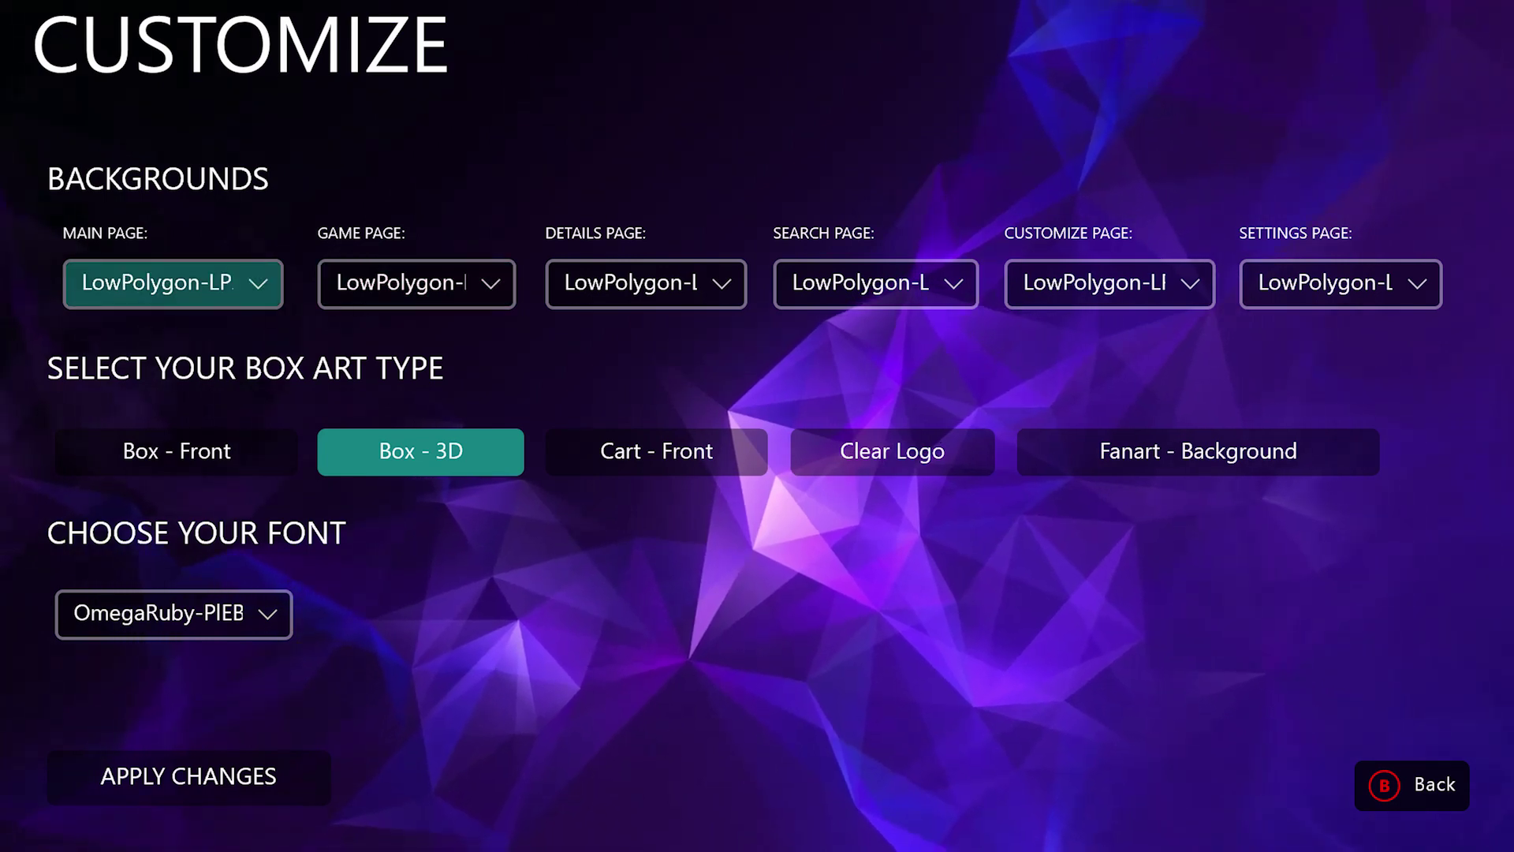
key("Return")
key("Down")
key("Down")
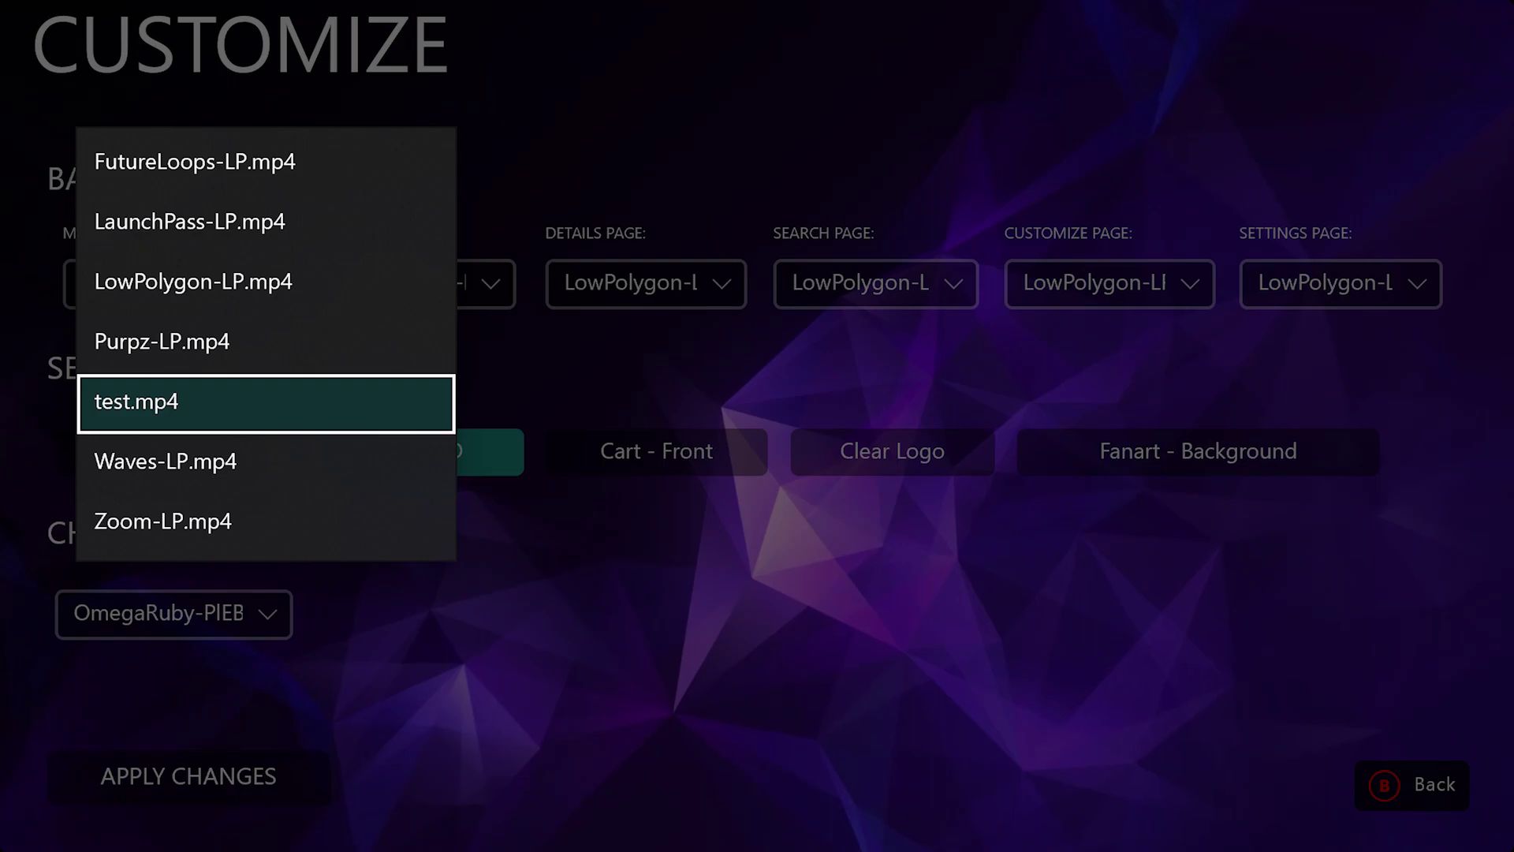
key("Return")
Apply the customization changes, dismiss the message and return to the main page.
key("Down")
key("Down")
key("Down")
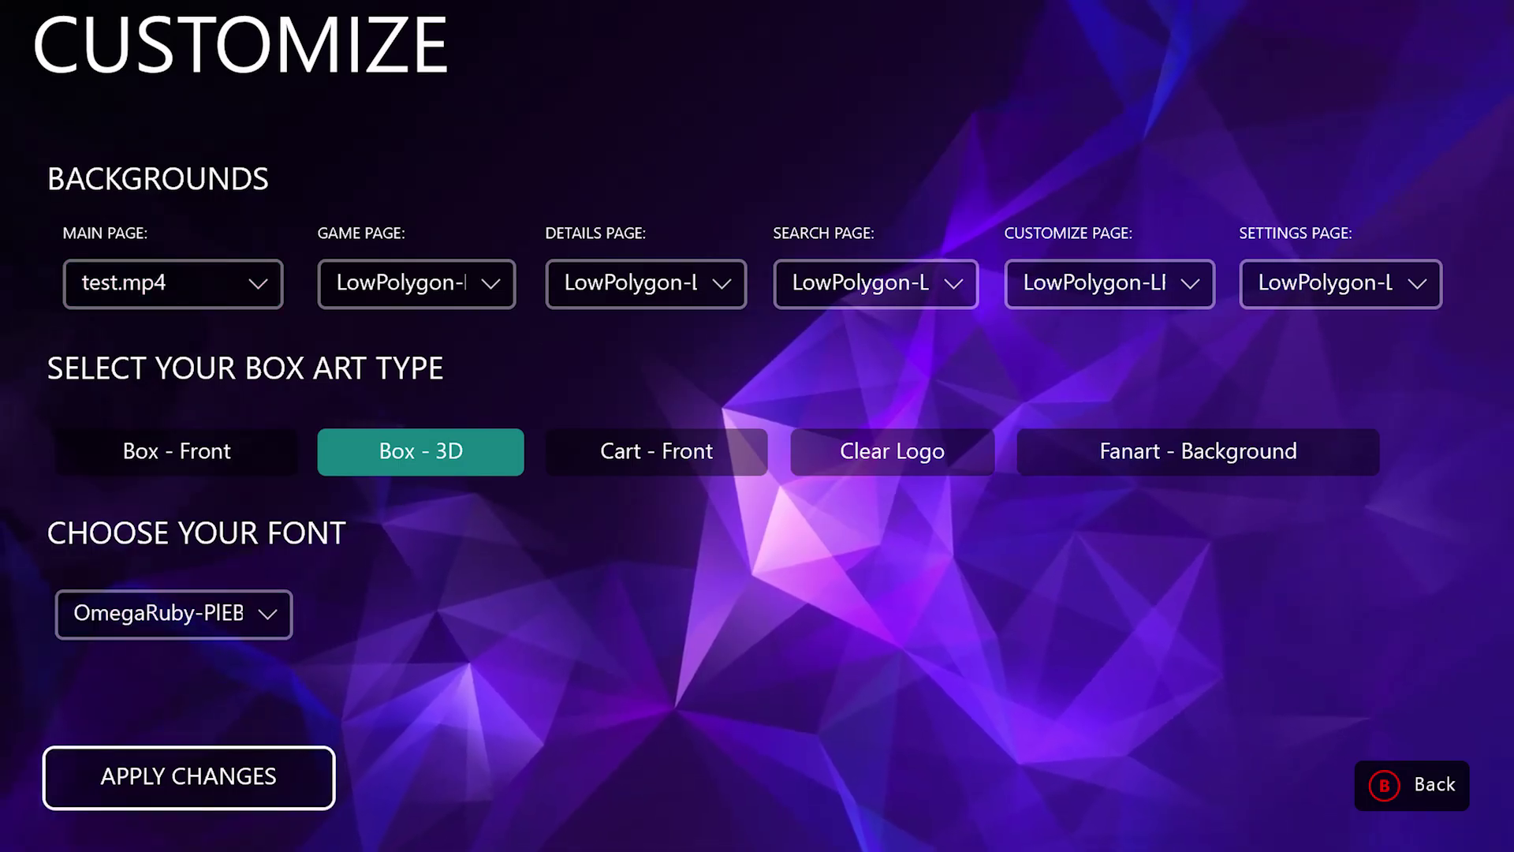
key("Return")
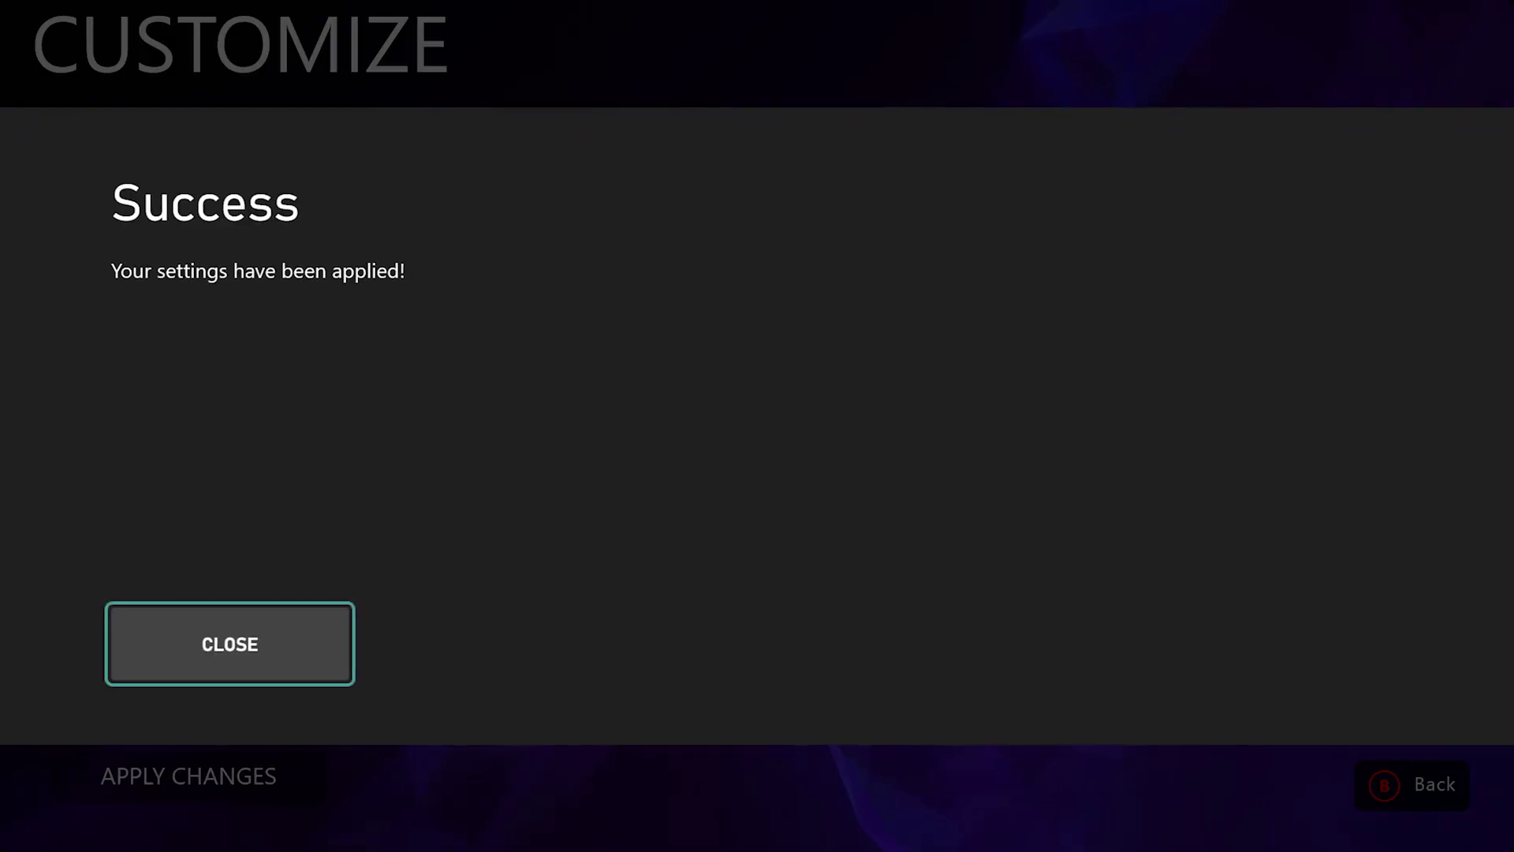
key("Return")
key("Escape")
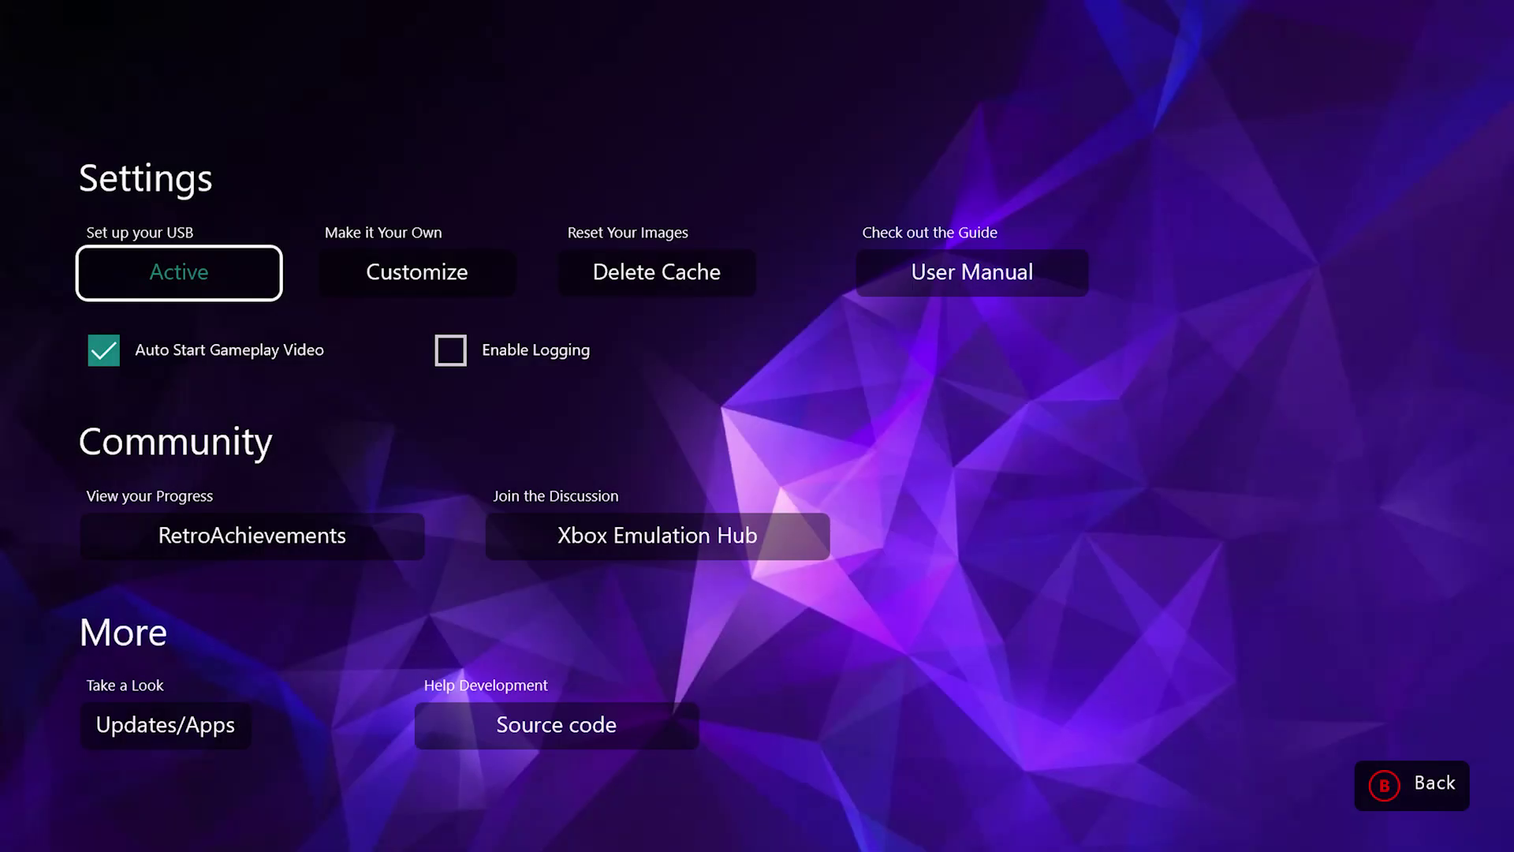
key("Escape")
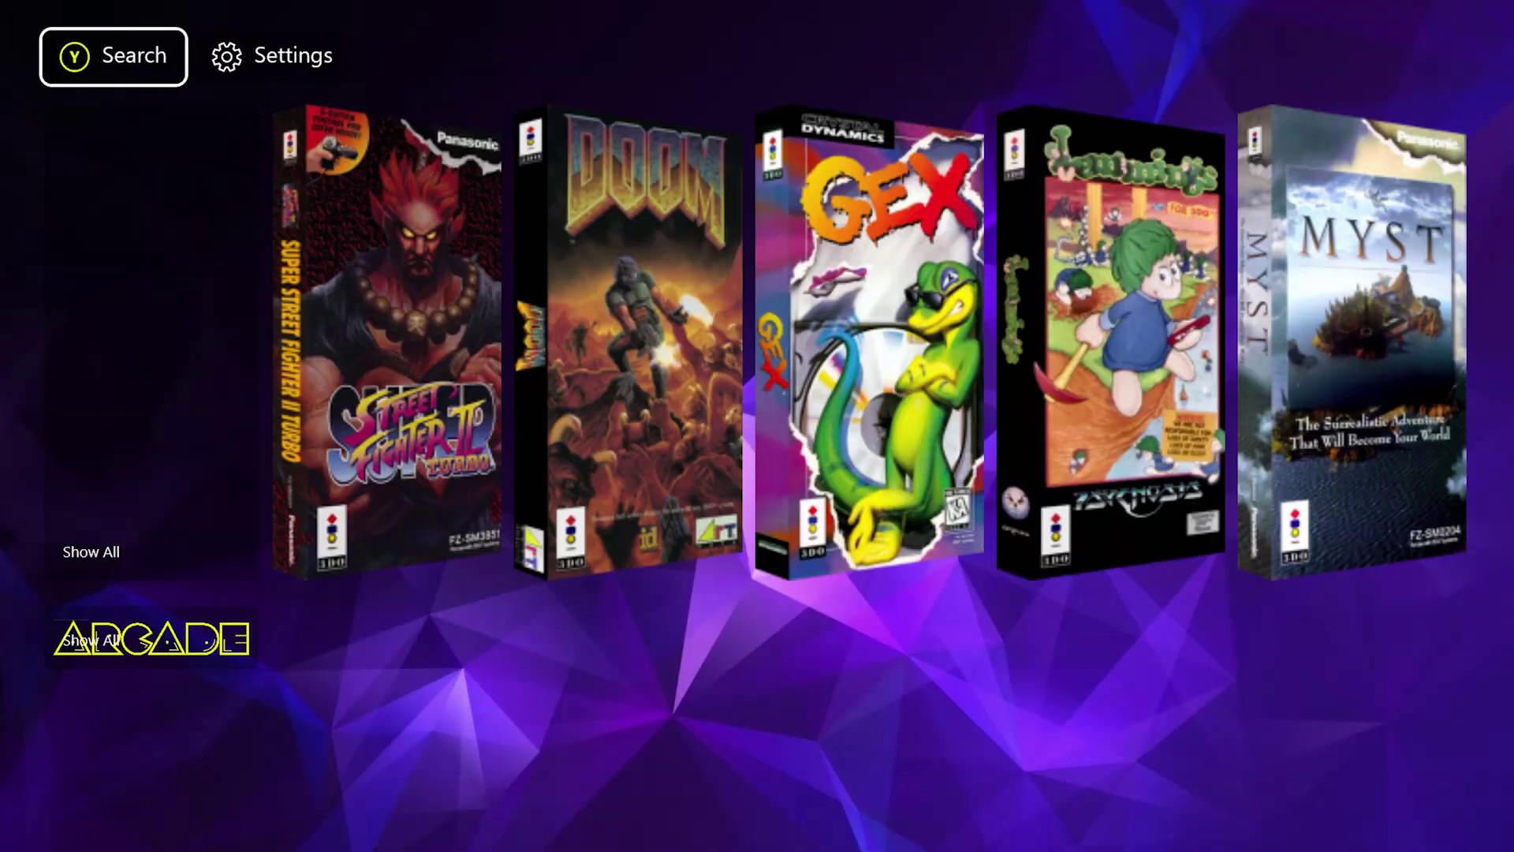
Reopen the Customize page, apply the settings again with test.mp4 for the main page, and go back to the game library.
key("Return")
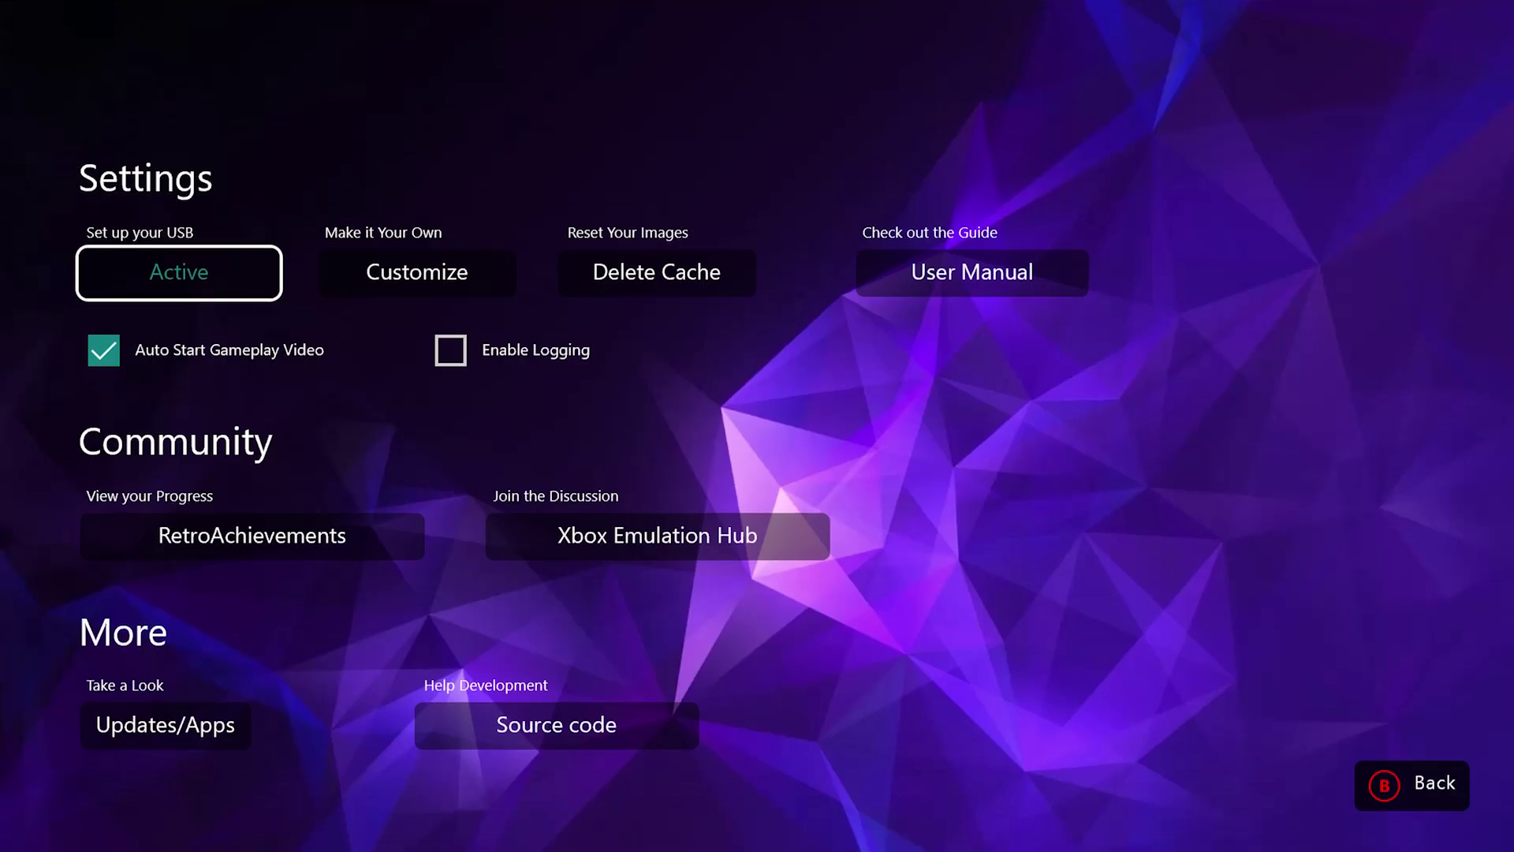
key("Return")
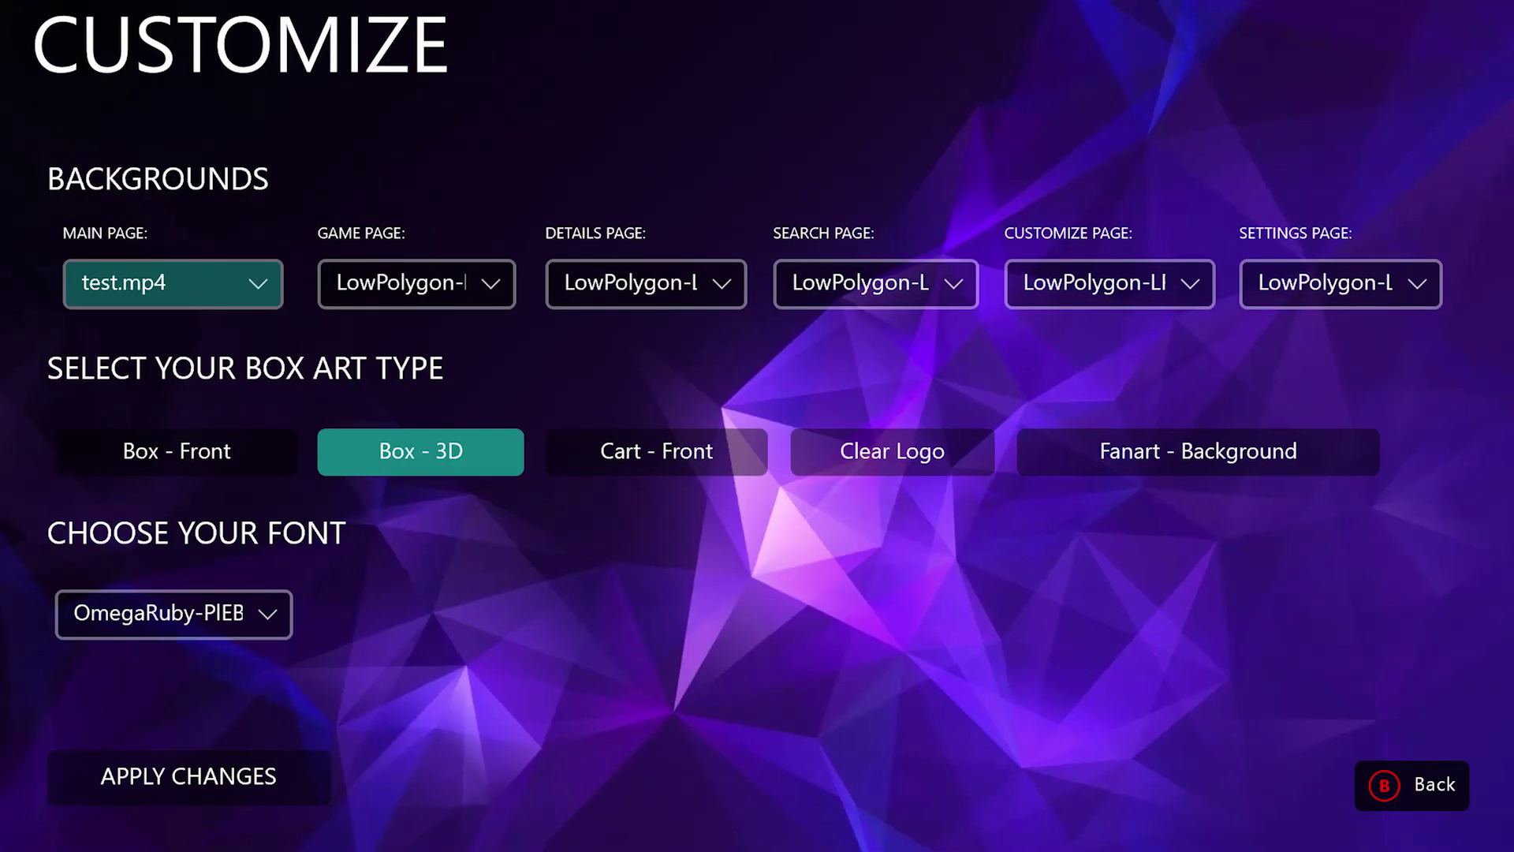
key("Right")
key("Left")
key("Down")
key("Down")
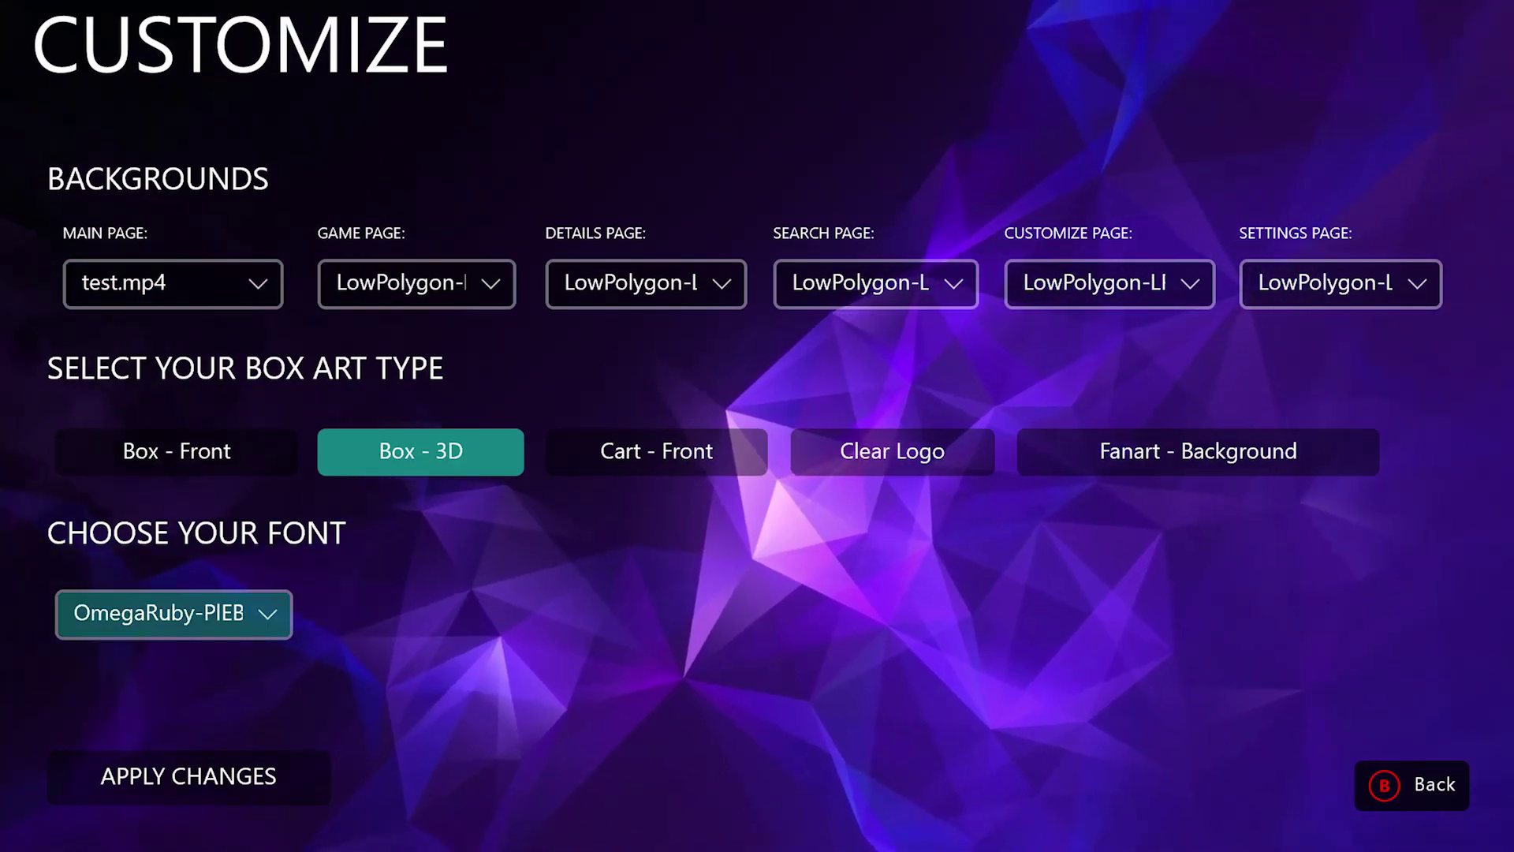
key("Down")
key("Return")
key("Return")
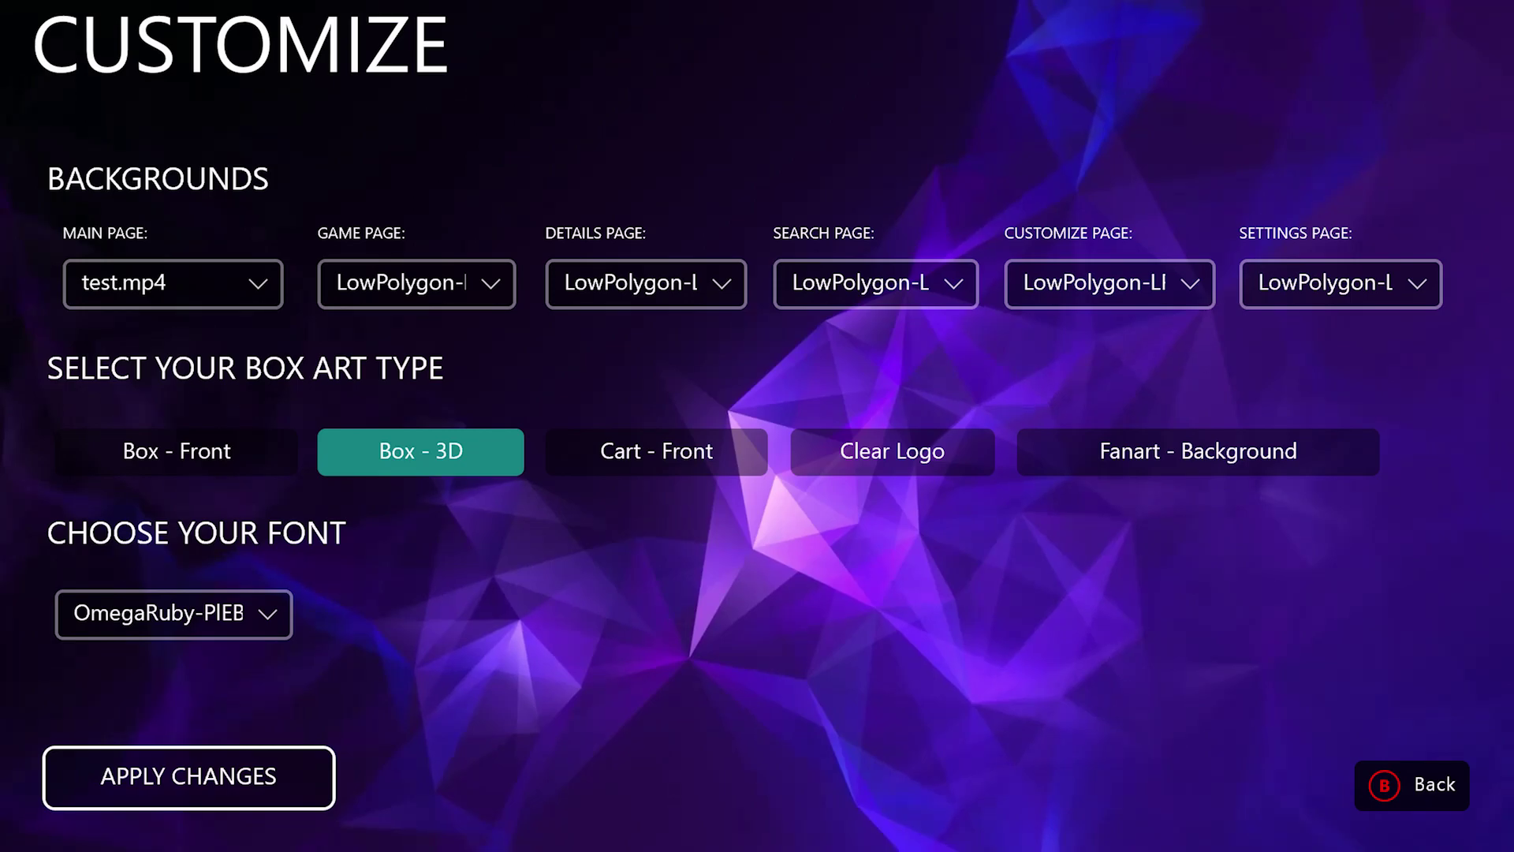
key("Escape")
key("Escape")
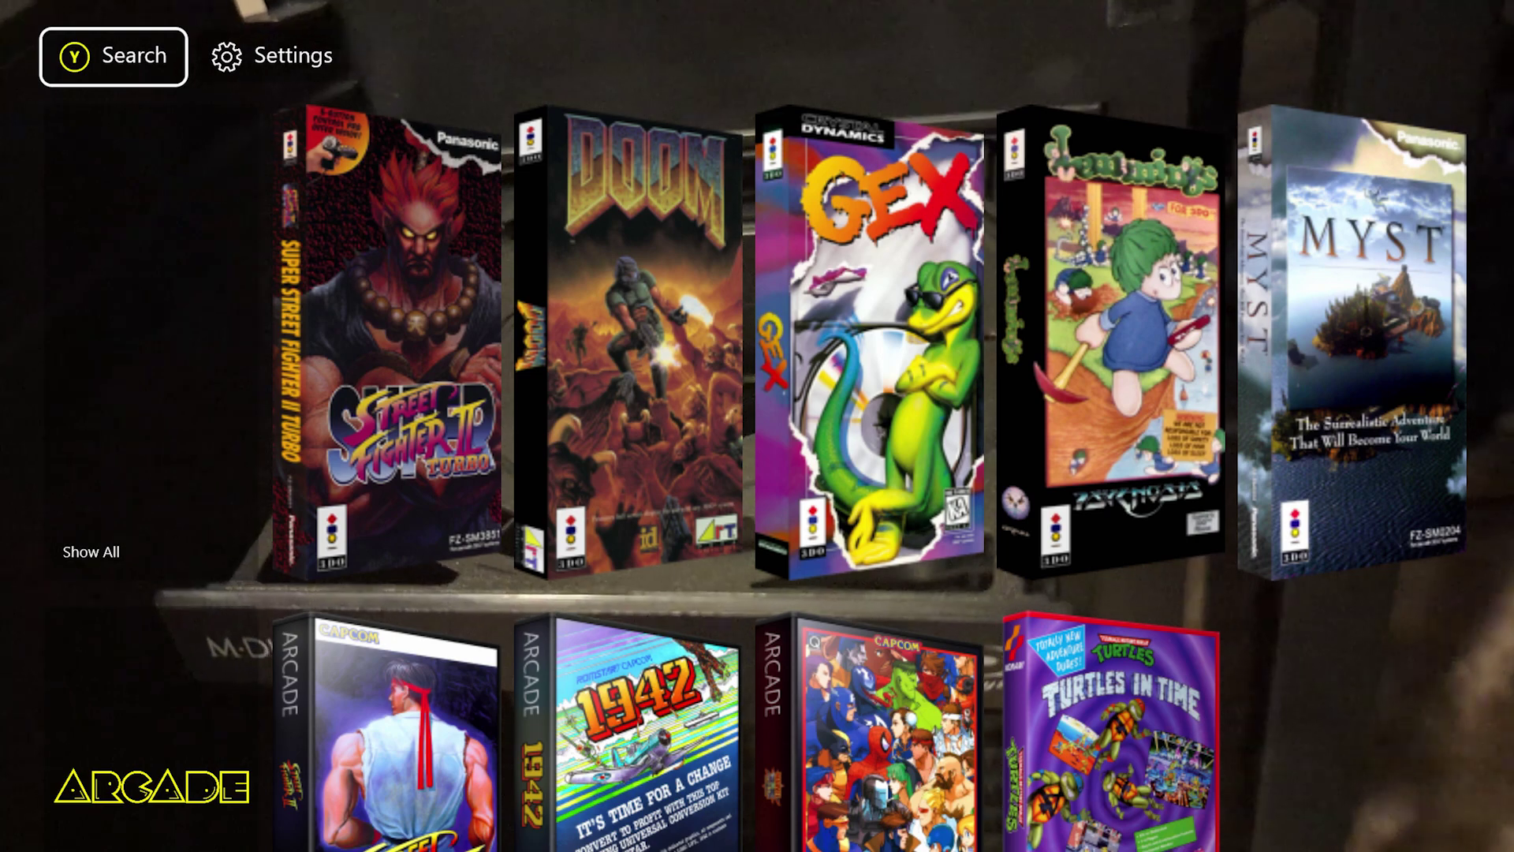
Check the video background on the main page and view the Super Street Fighter II Turbo details.
key("Right")
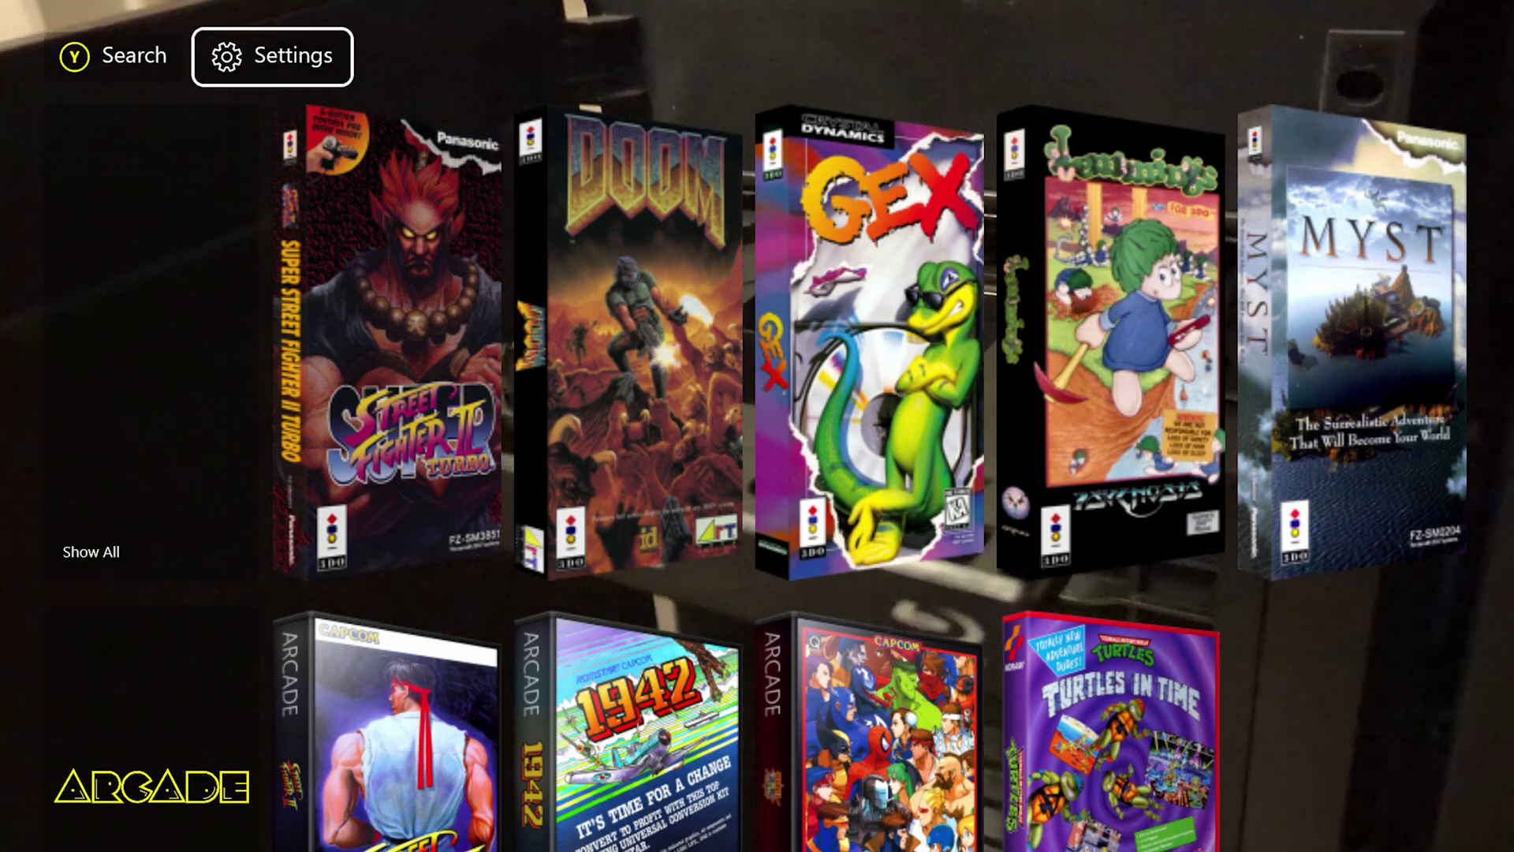
key("Return")
key("Escape")
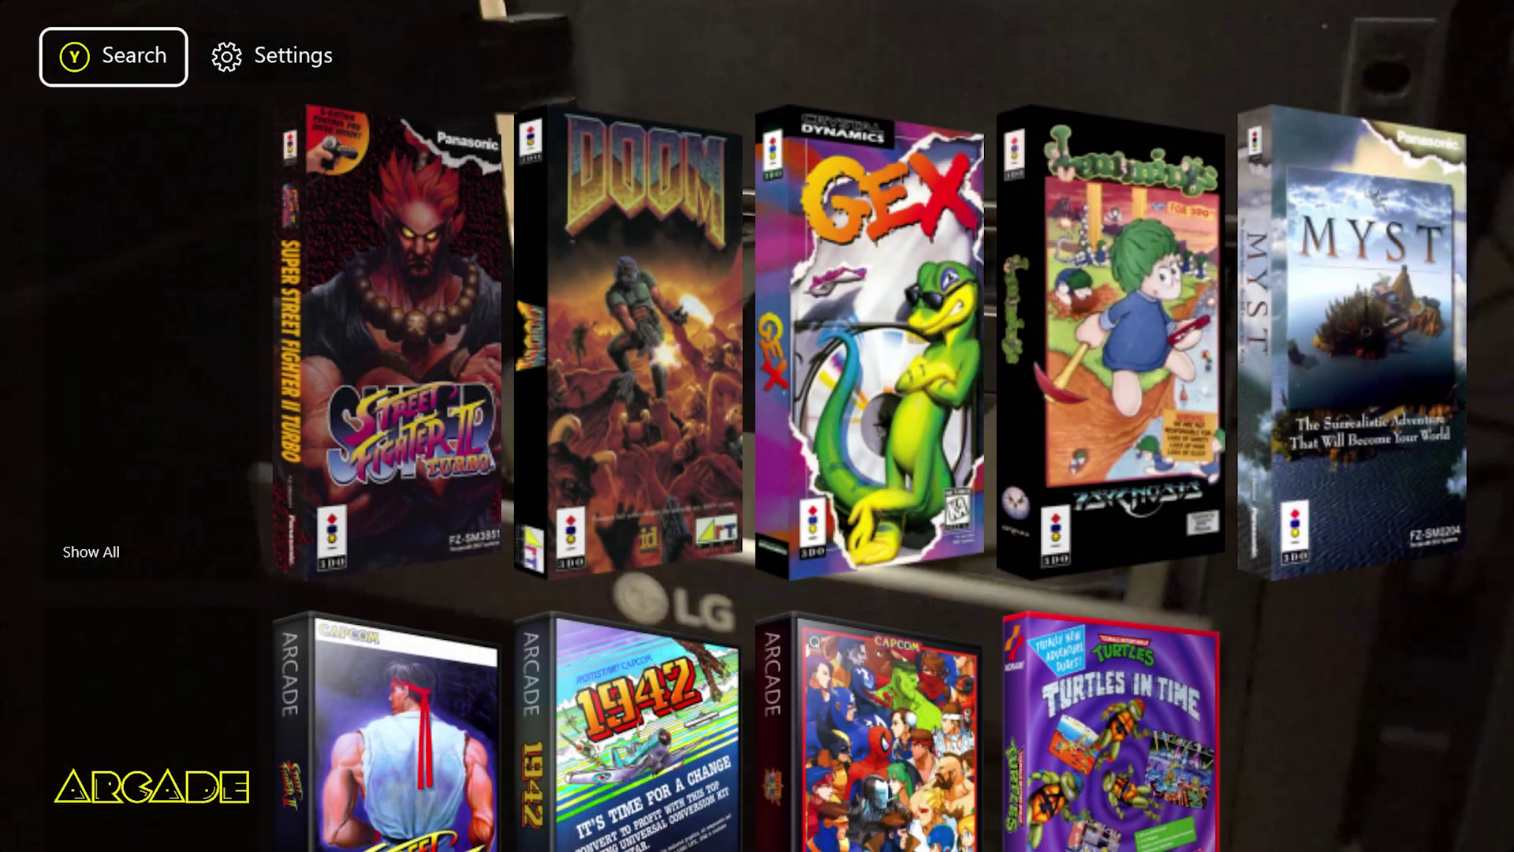
key("Down")
key("Return")
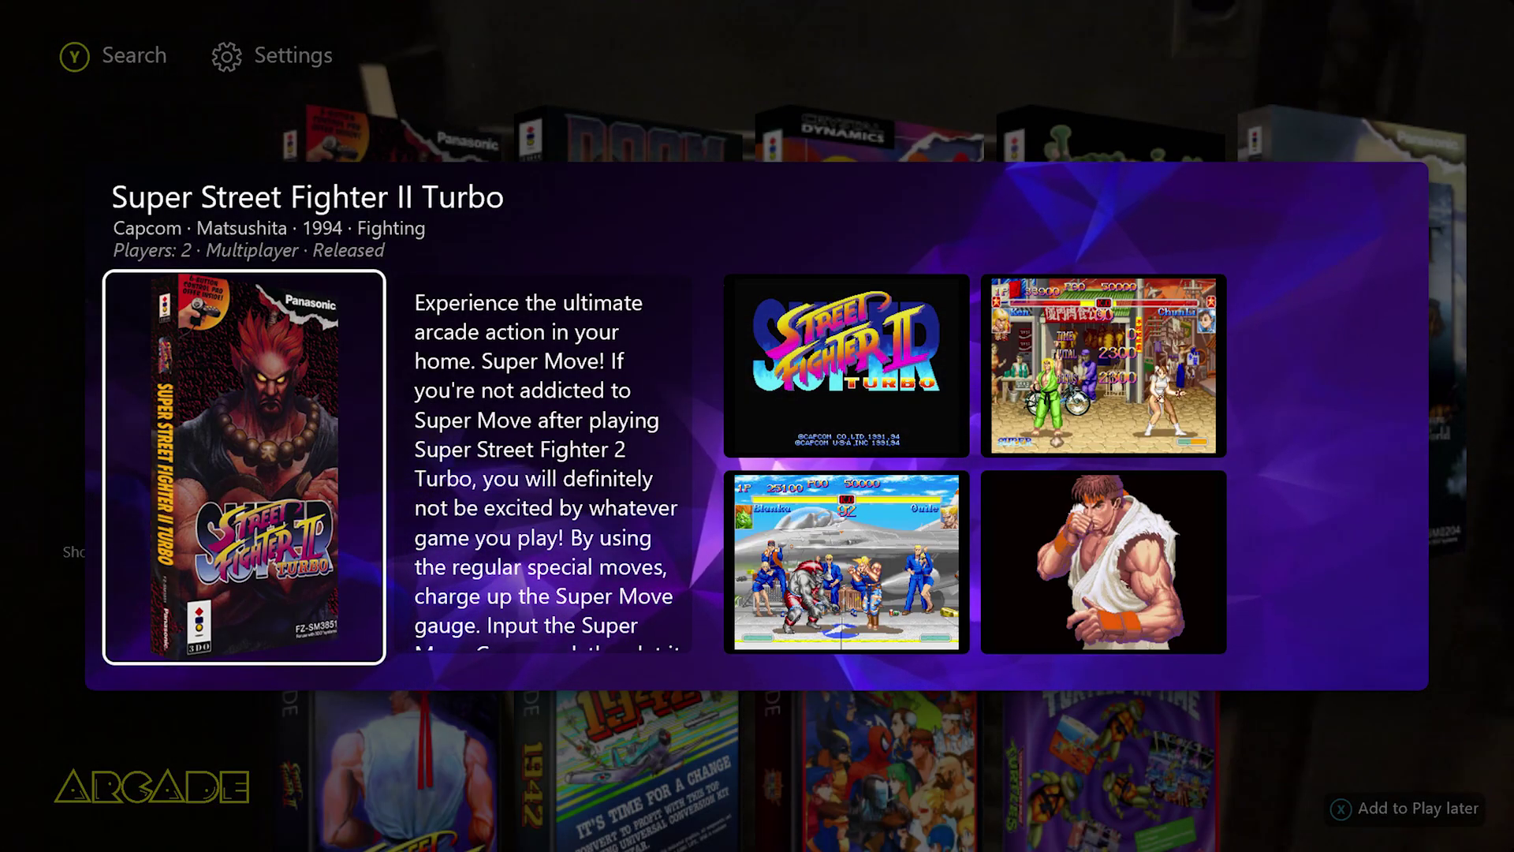
key("Escape")
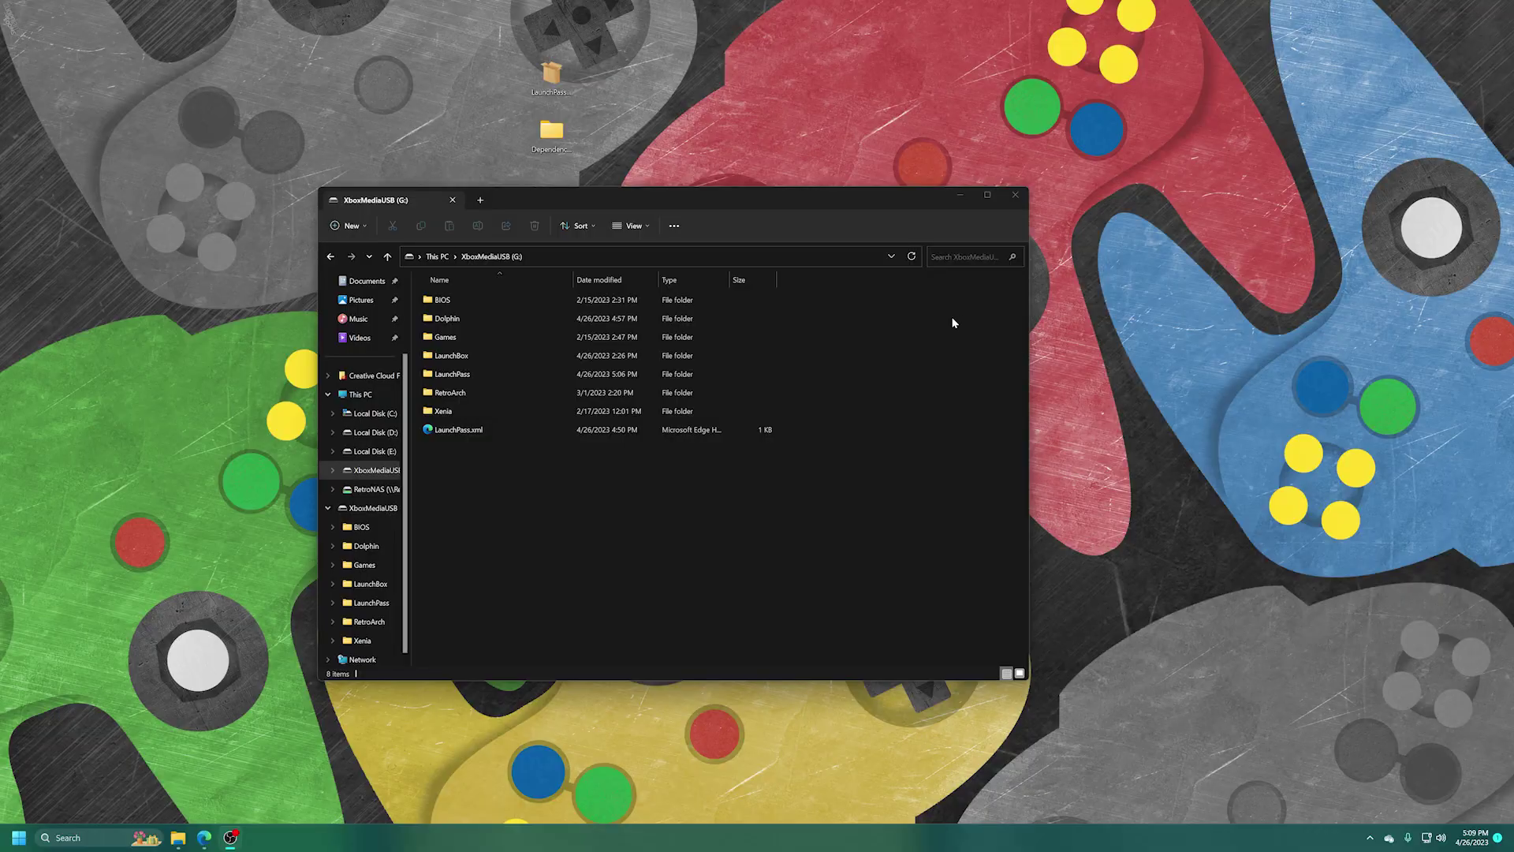
Try to start LaunchBox.exe from the LaunchBox folder on the XboxMediaUSB (G:) drive and dismiss the error.
double_click(465, 356)
scroll(476, 462, "down", 1)
left_click(480, 625)
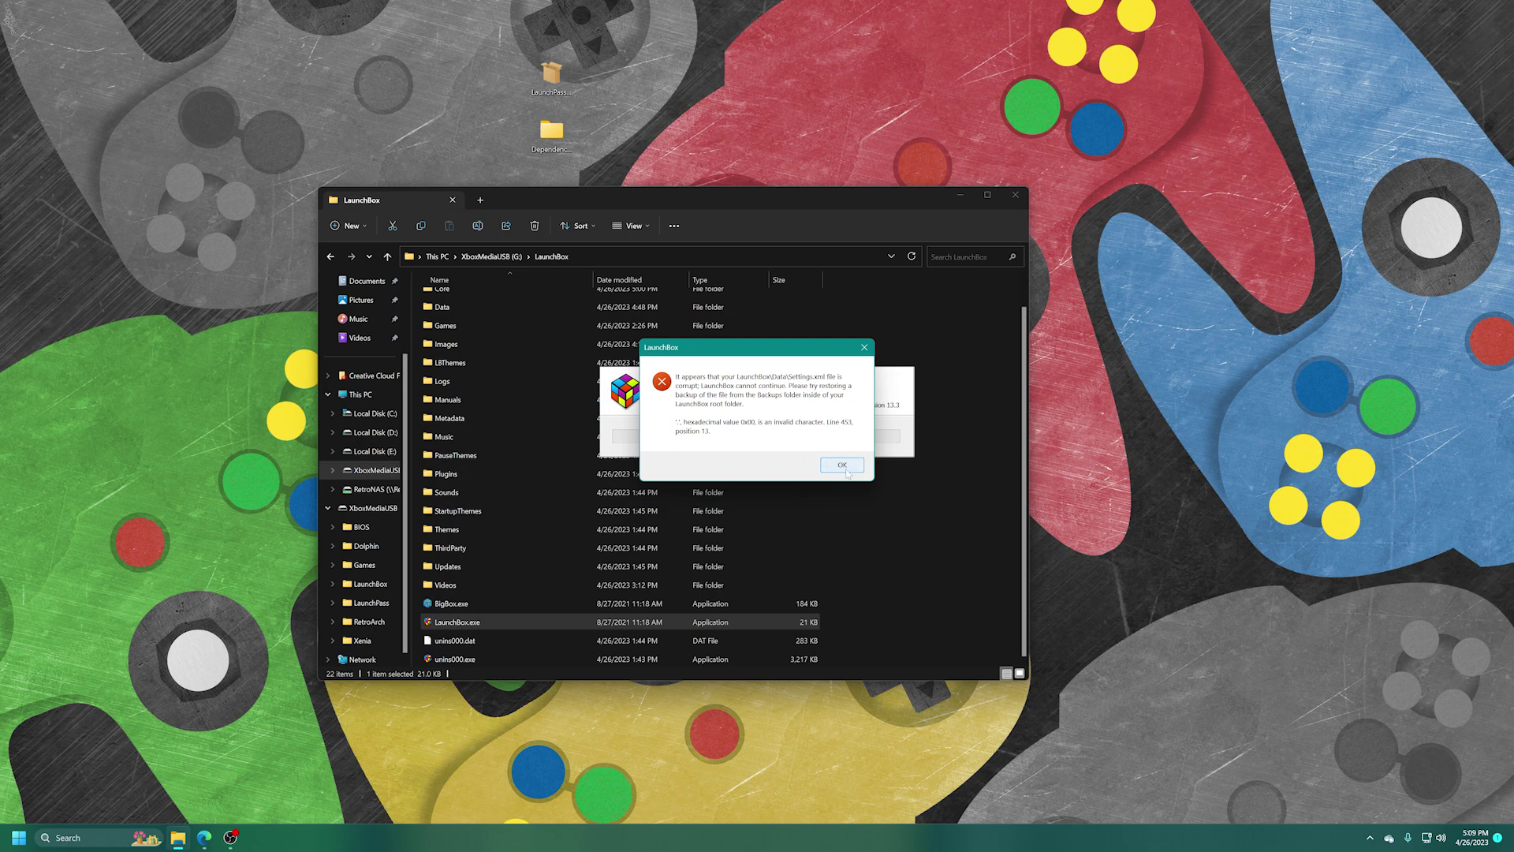
left_click(842, 465)
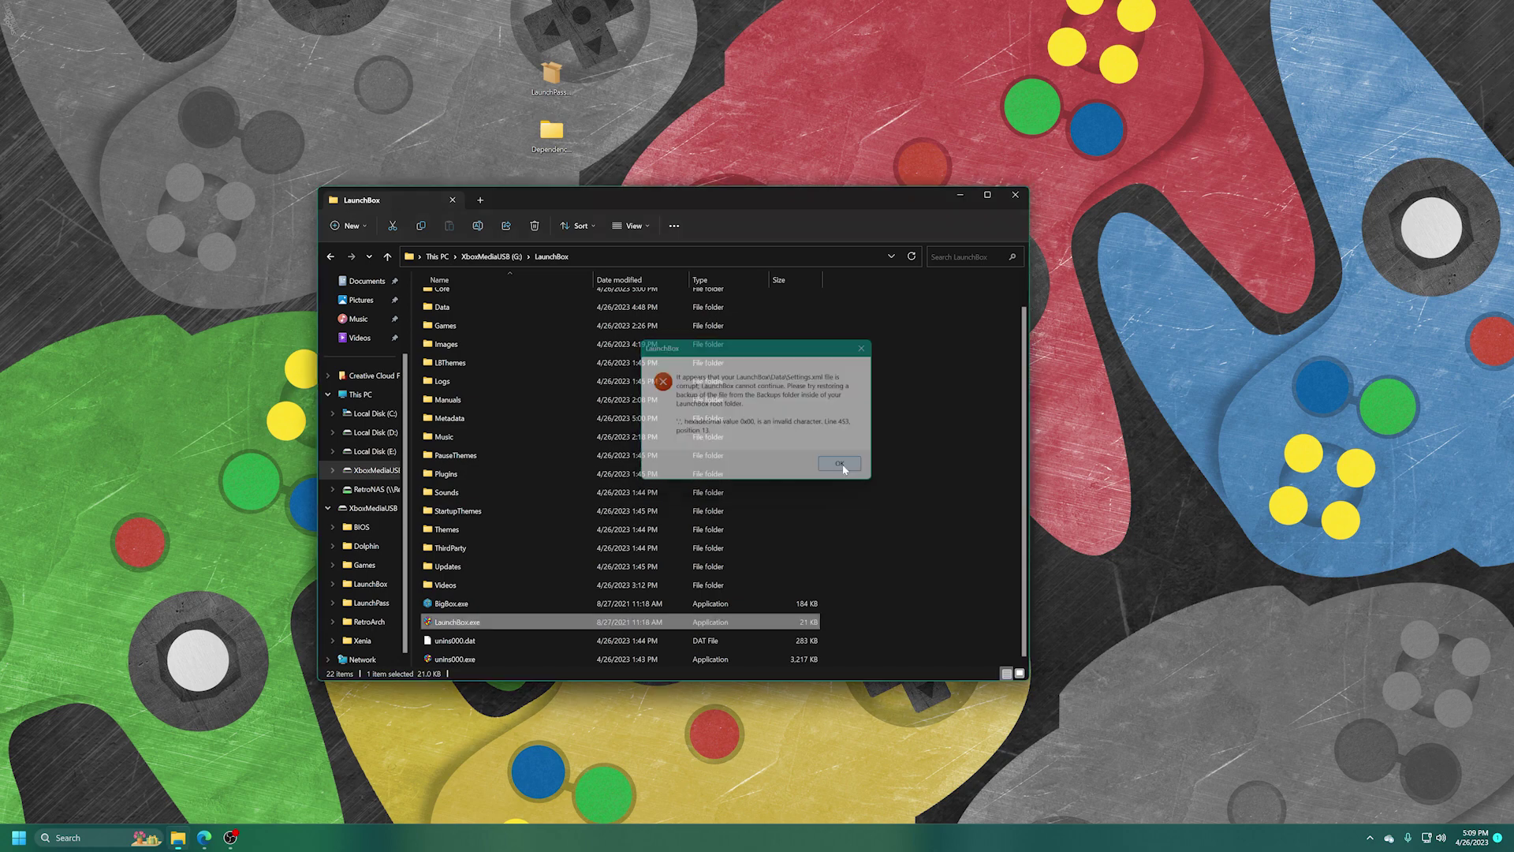
scroll(476, 352, "up", 1)
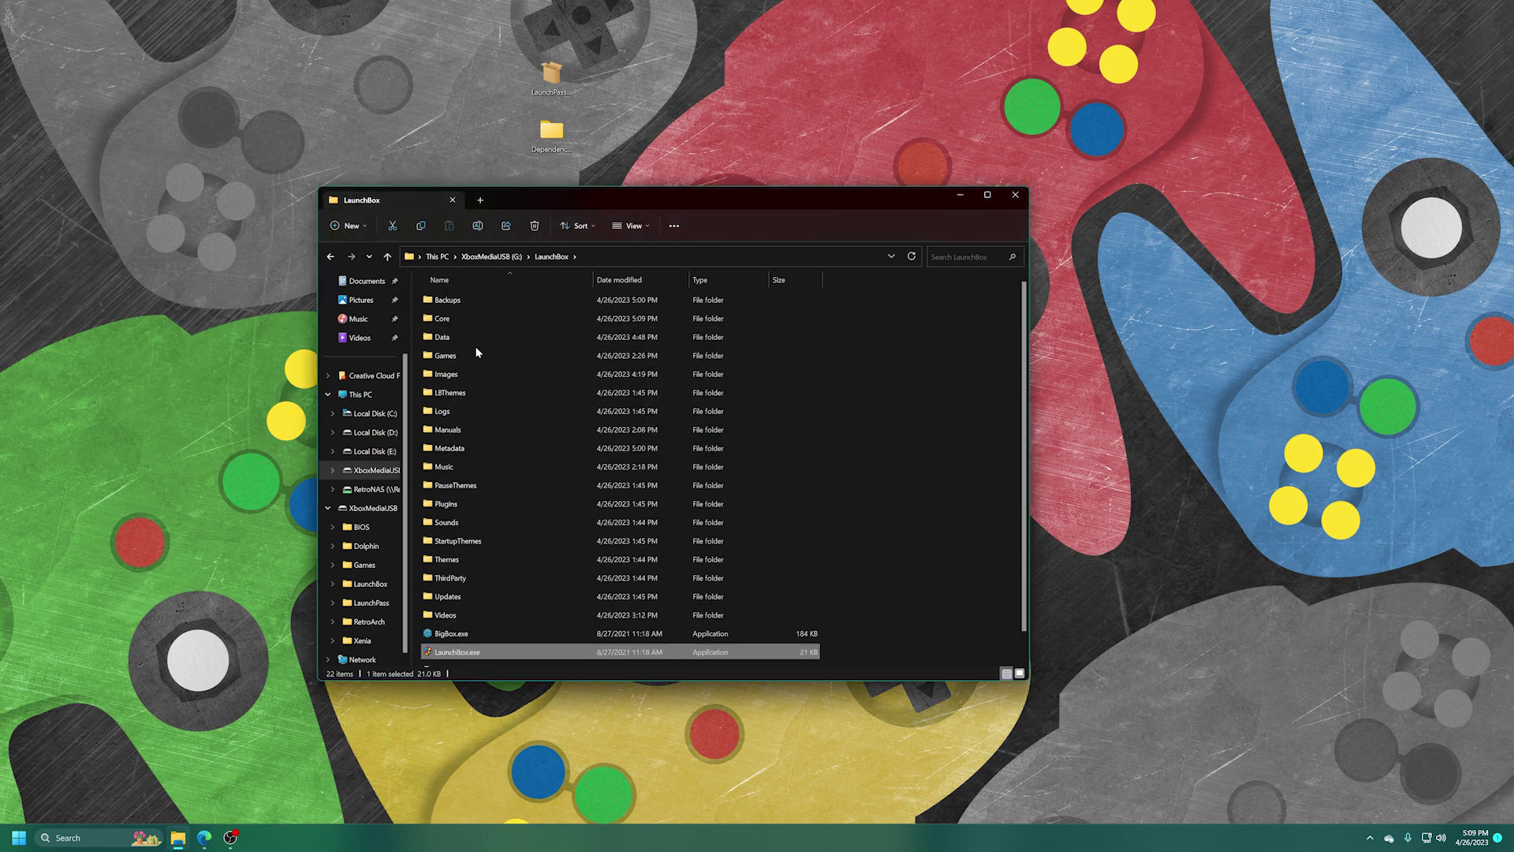
double_click(463, 303)
scroll(686, 508, "down", 1)
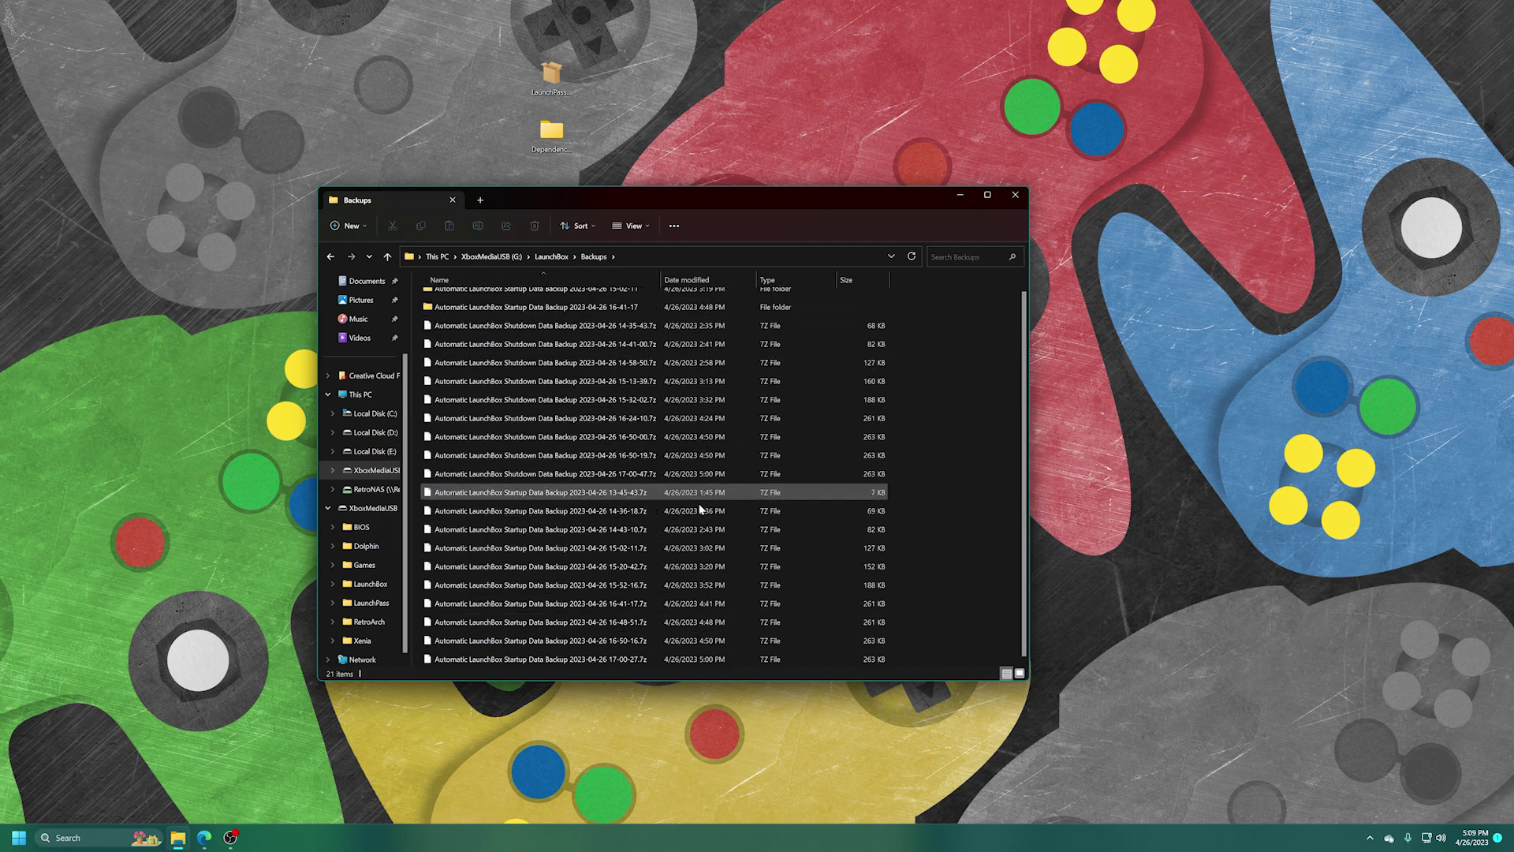
right_click(609, 659)
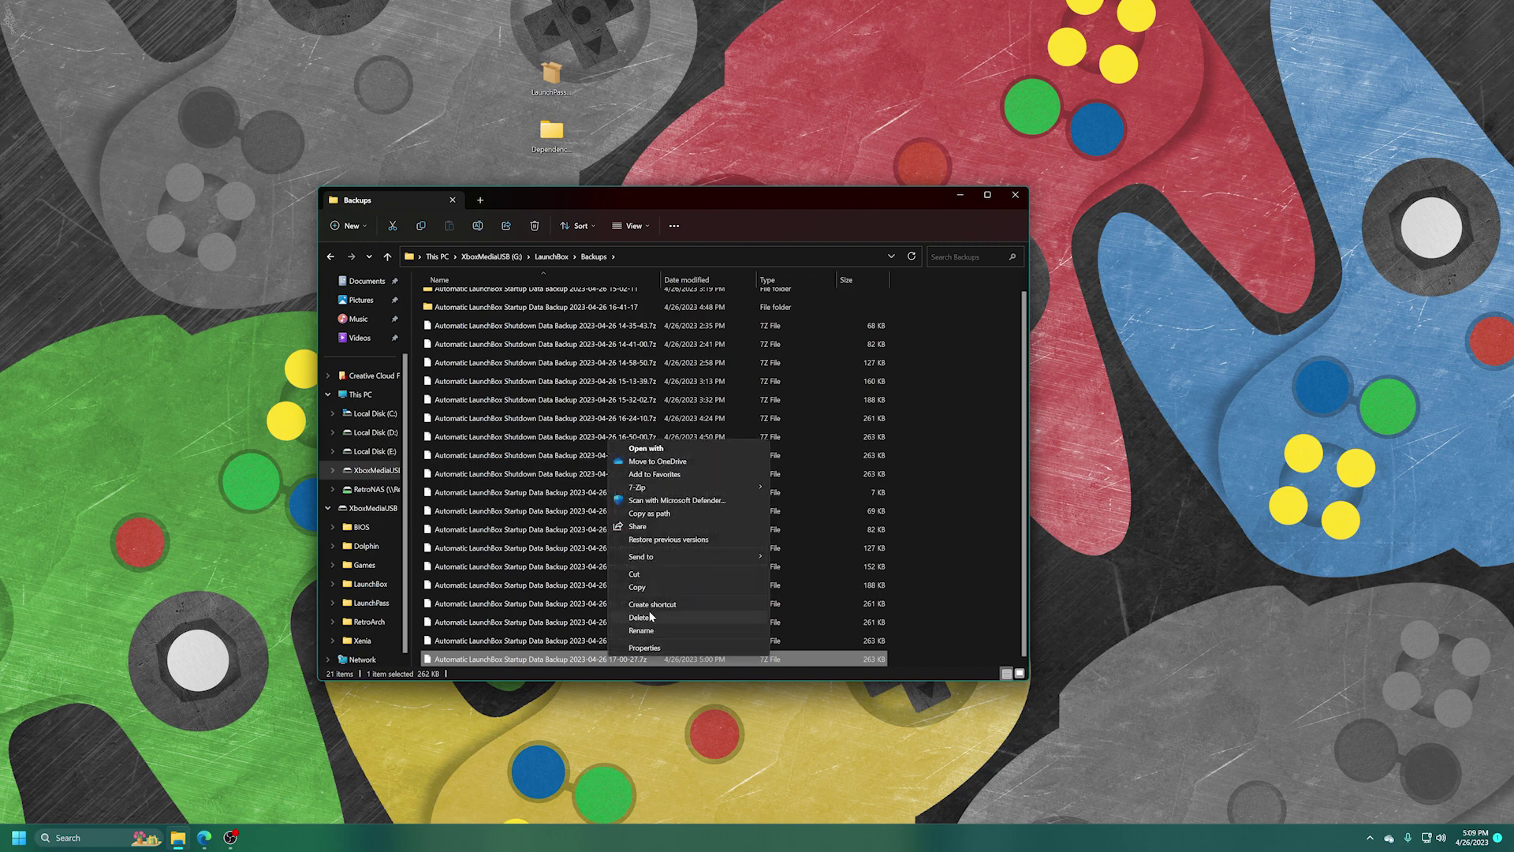
mouse_move(653, 490)
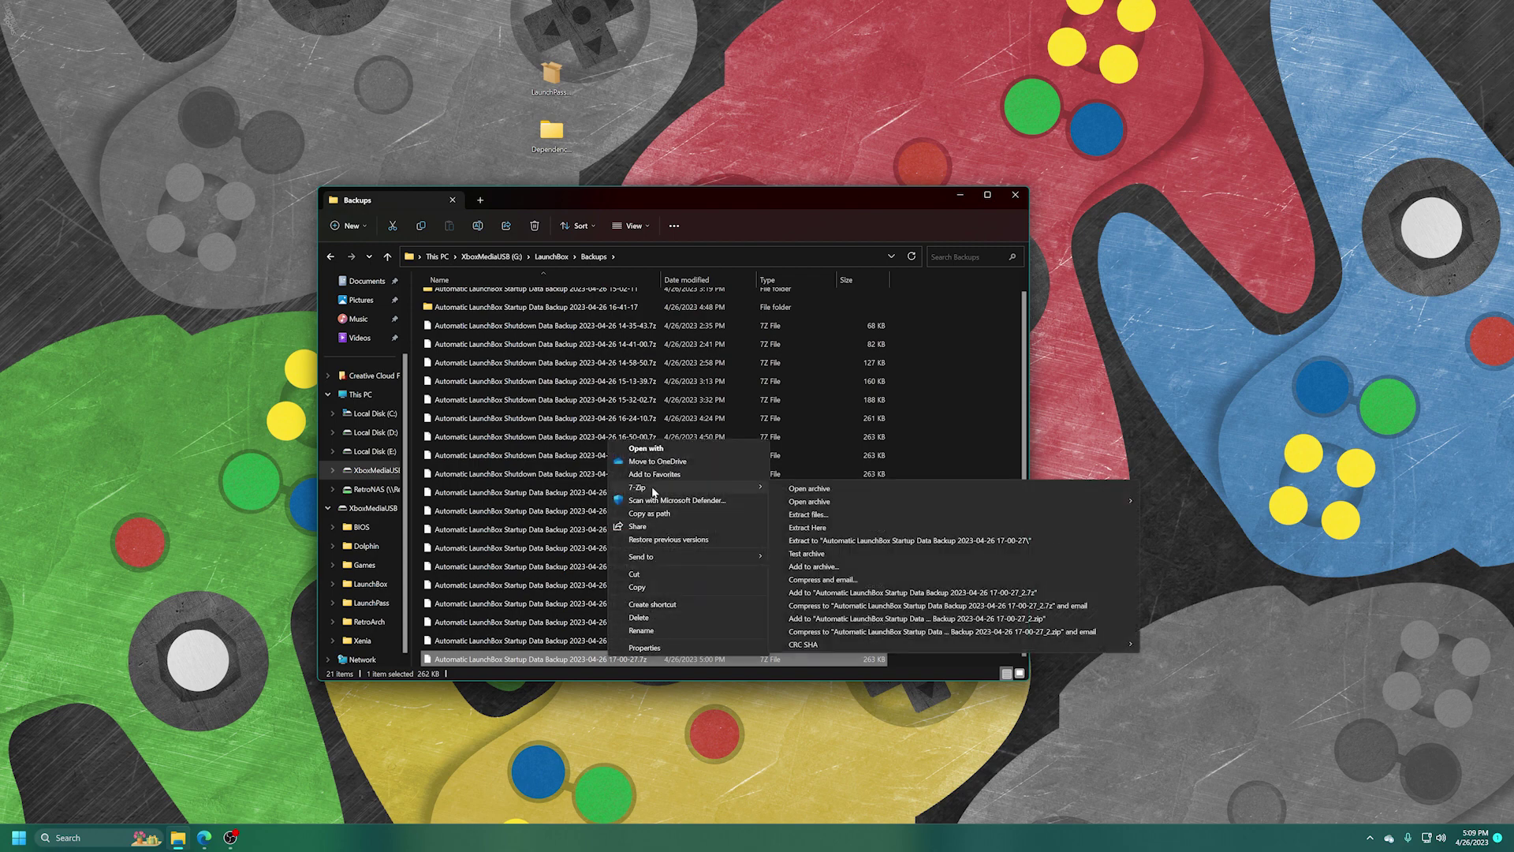
left_click(862, 541)
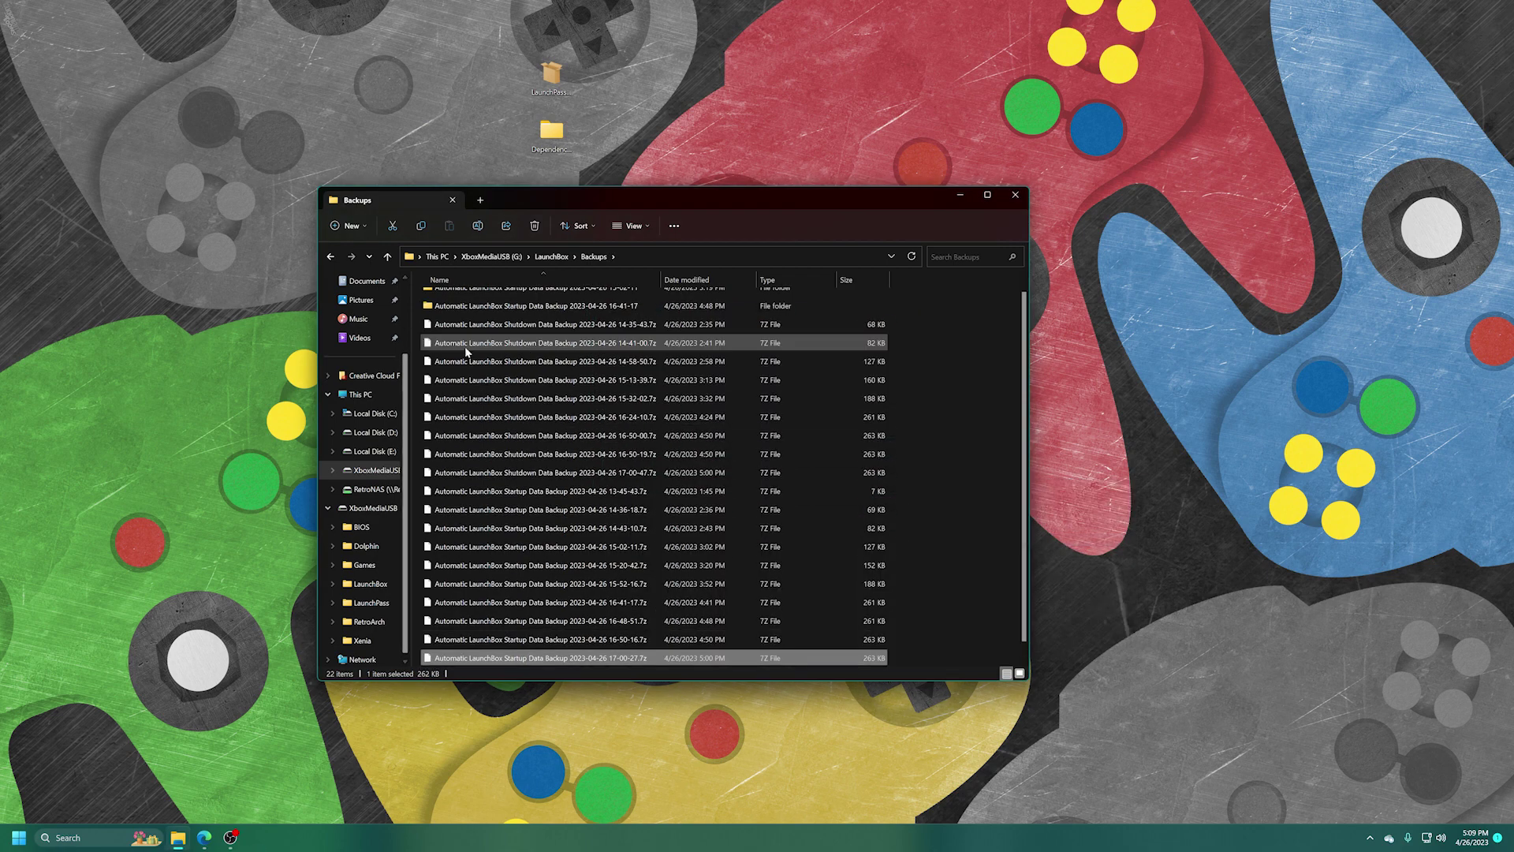
Copy the eight XML files from the extracted 17-00-27 backup into the LaunchBox Data folder, replacing the existing ones.
double_click(561, 345)
left_click_drag(651, 609, 463, 344)
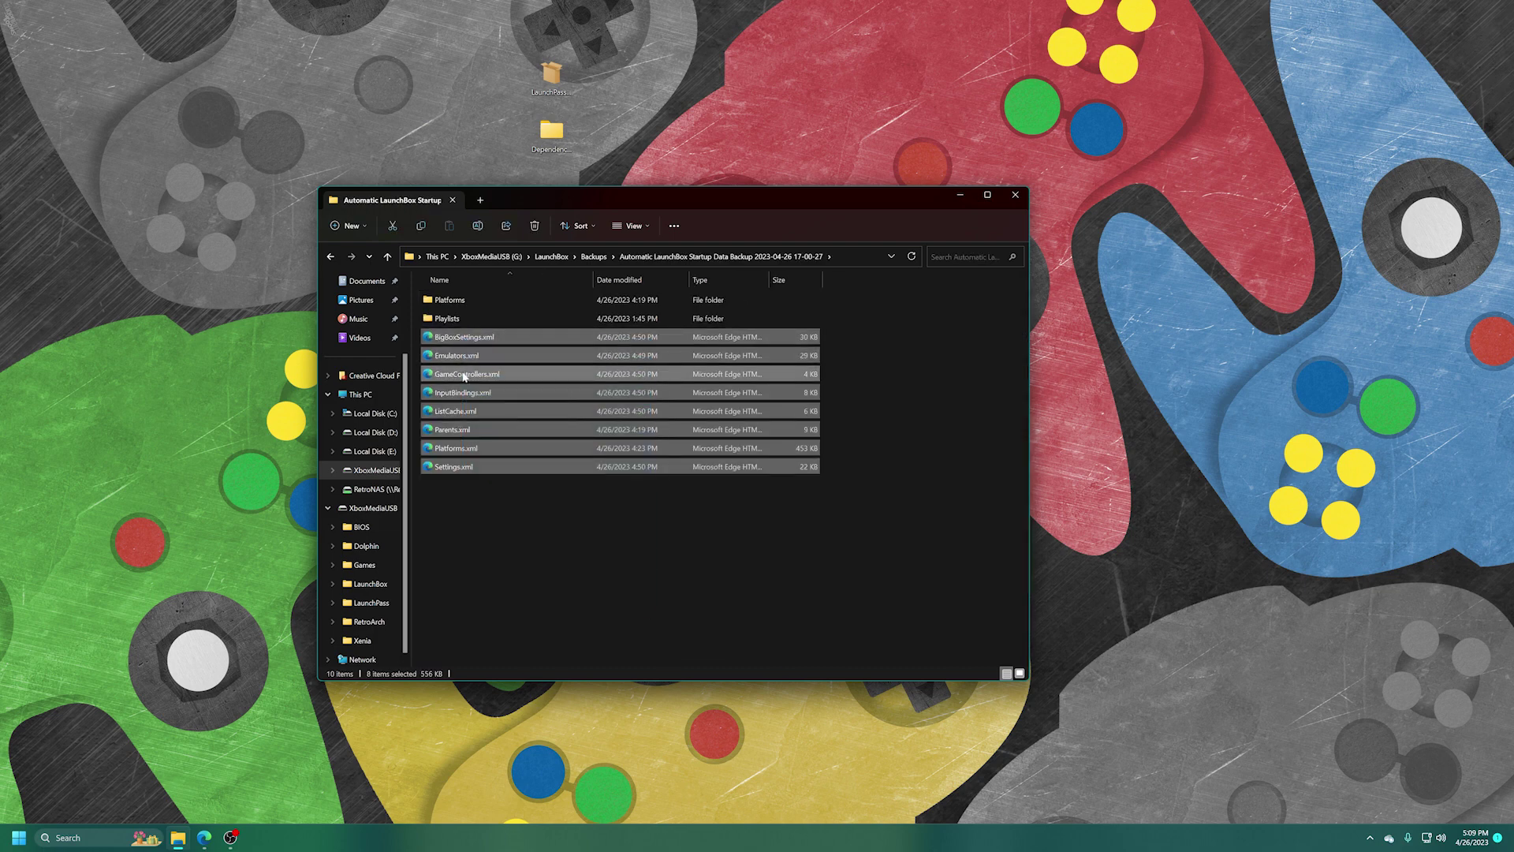
key("ctrl+c")
key("alt+Up")
key("alt+Up")
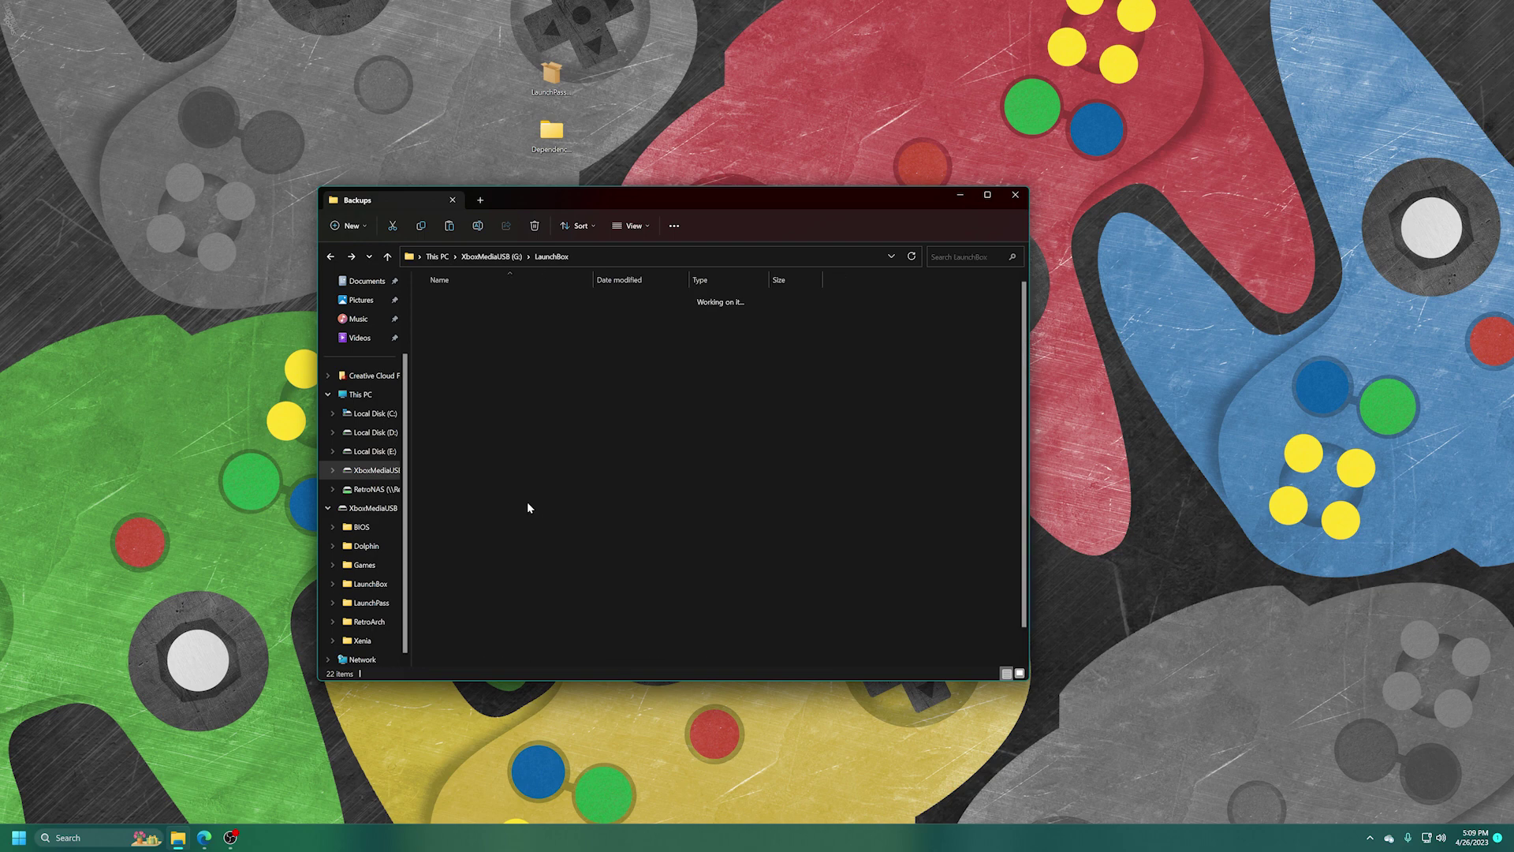
double_click(470, 328)
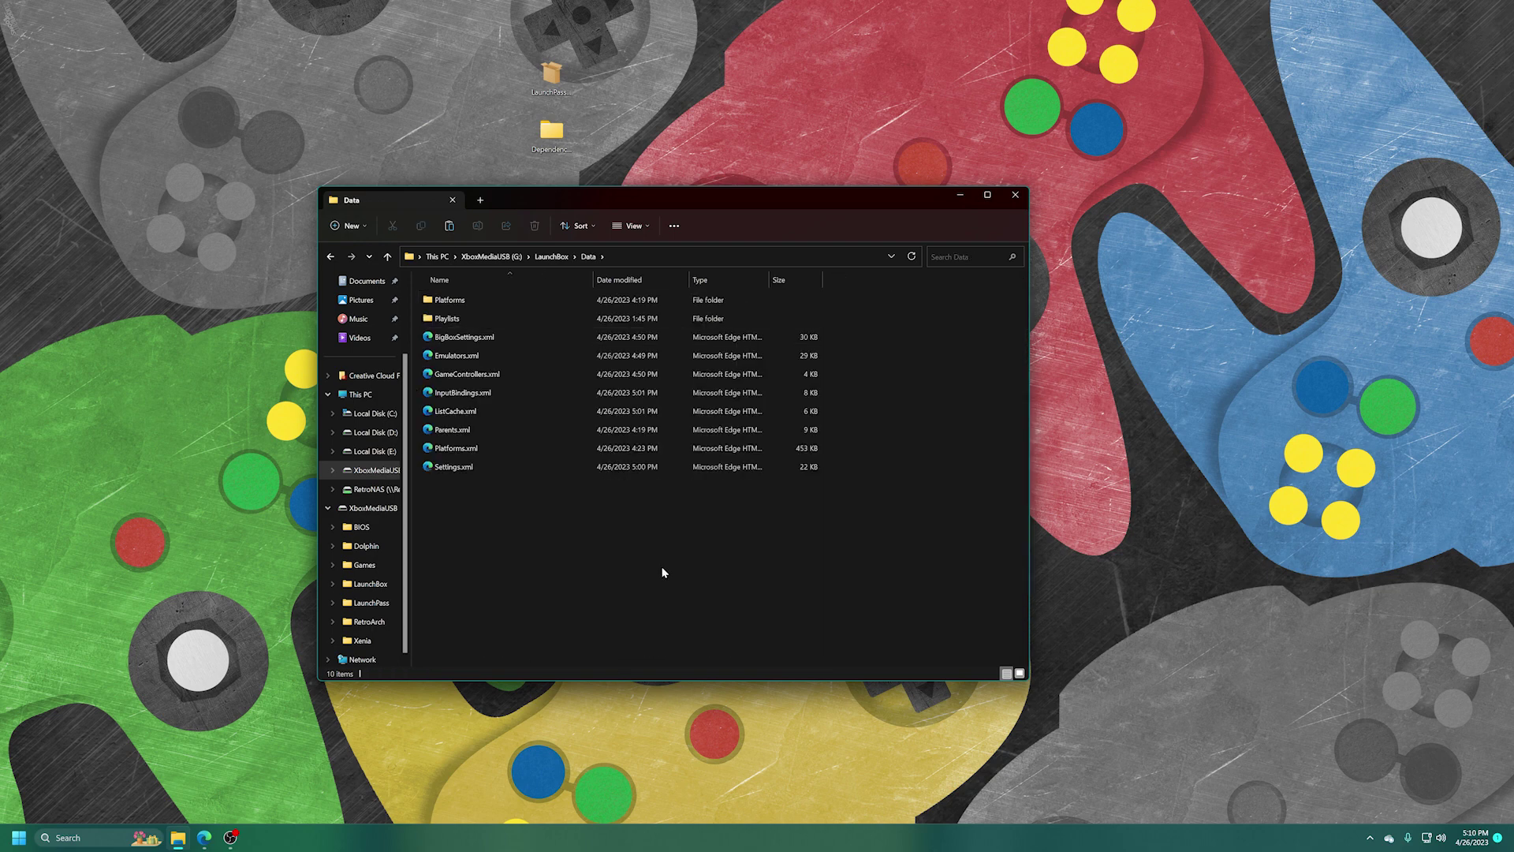
key("ctrl+v")
left_click(705, 377)
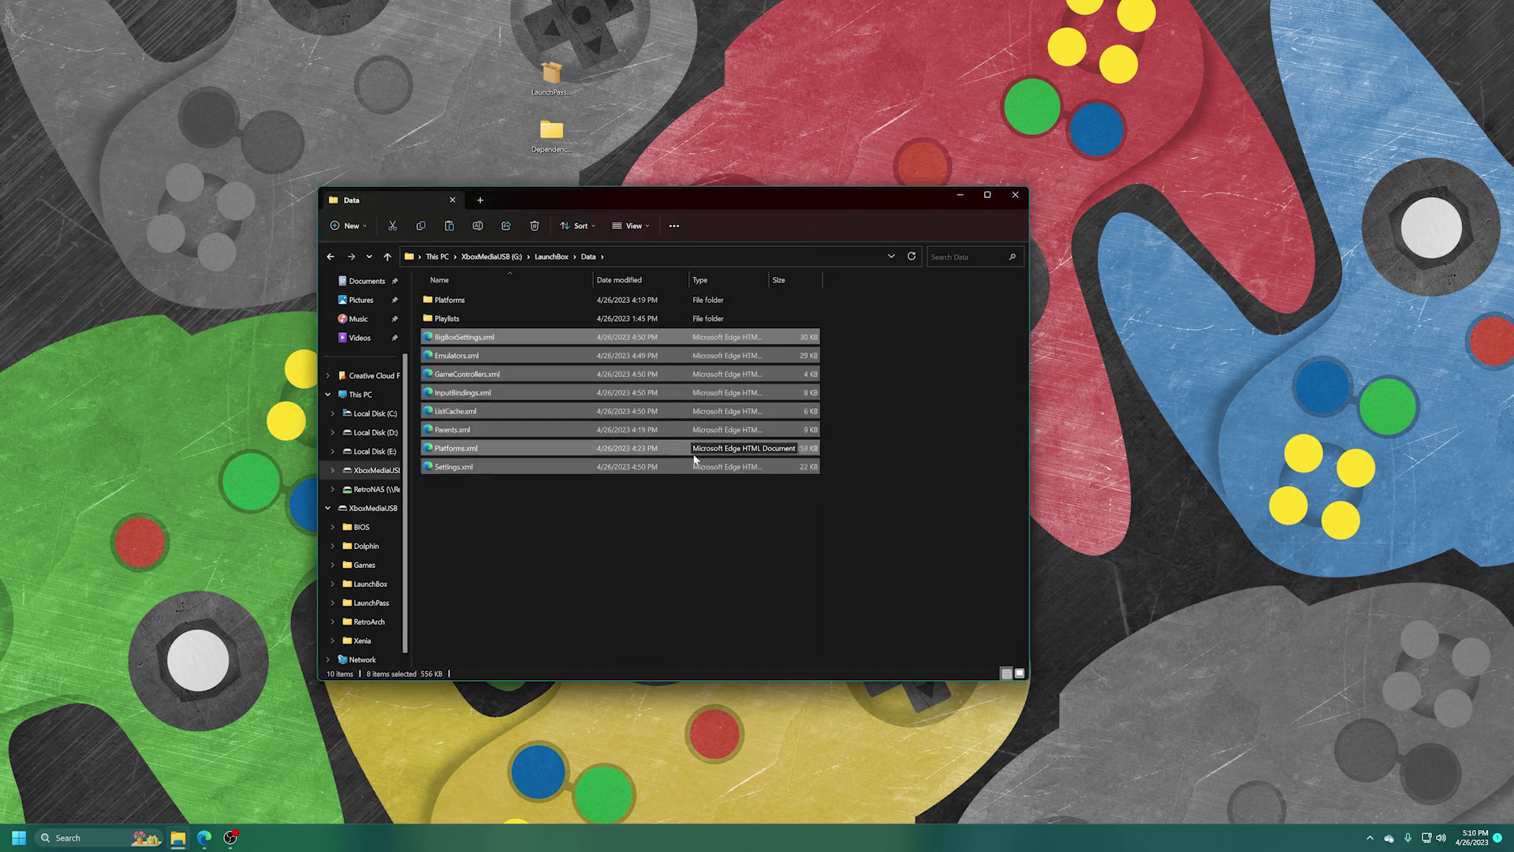
Return to the LaunchBox folder and start LaunchBox.exe with the restored data files.
key("alt+Up")
scroll(539, 530, "down", 1)
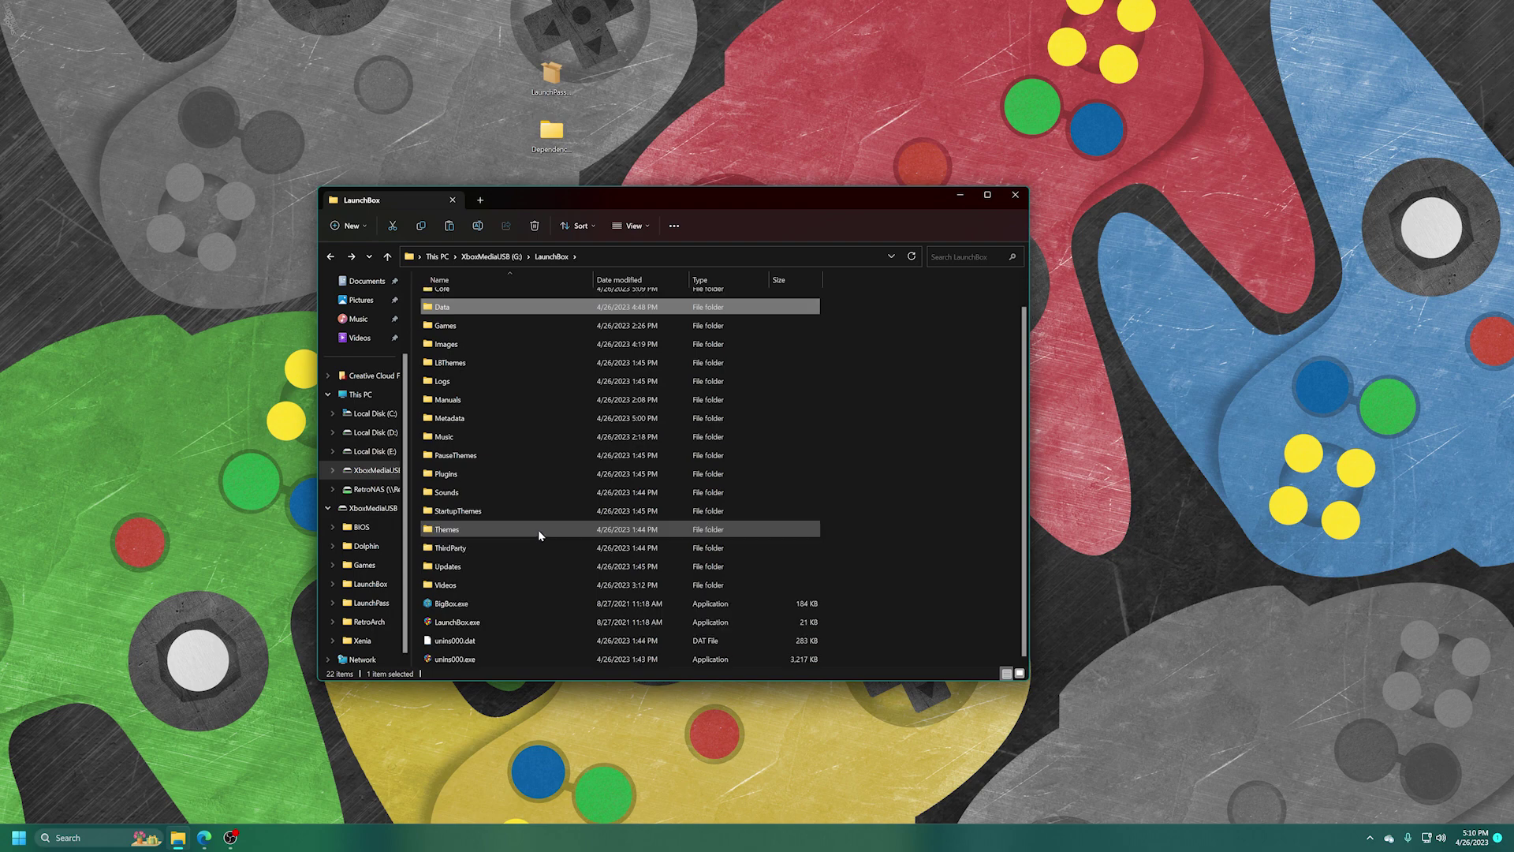
left_click(468, 622)
double_click(468, 623)
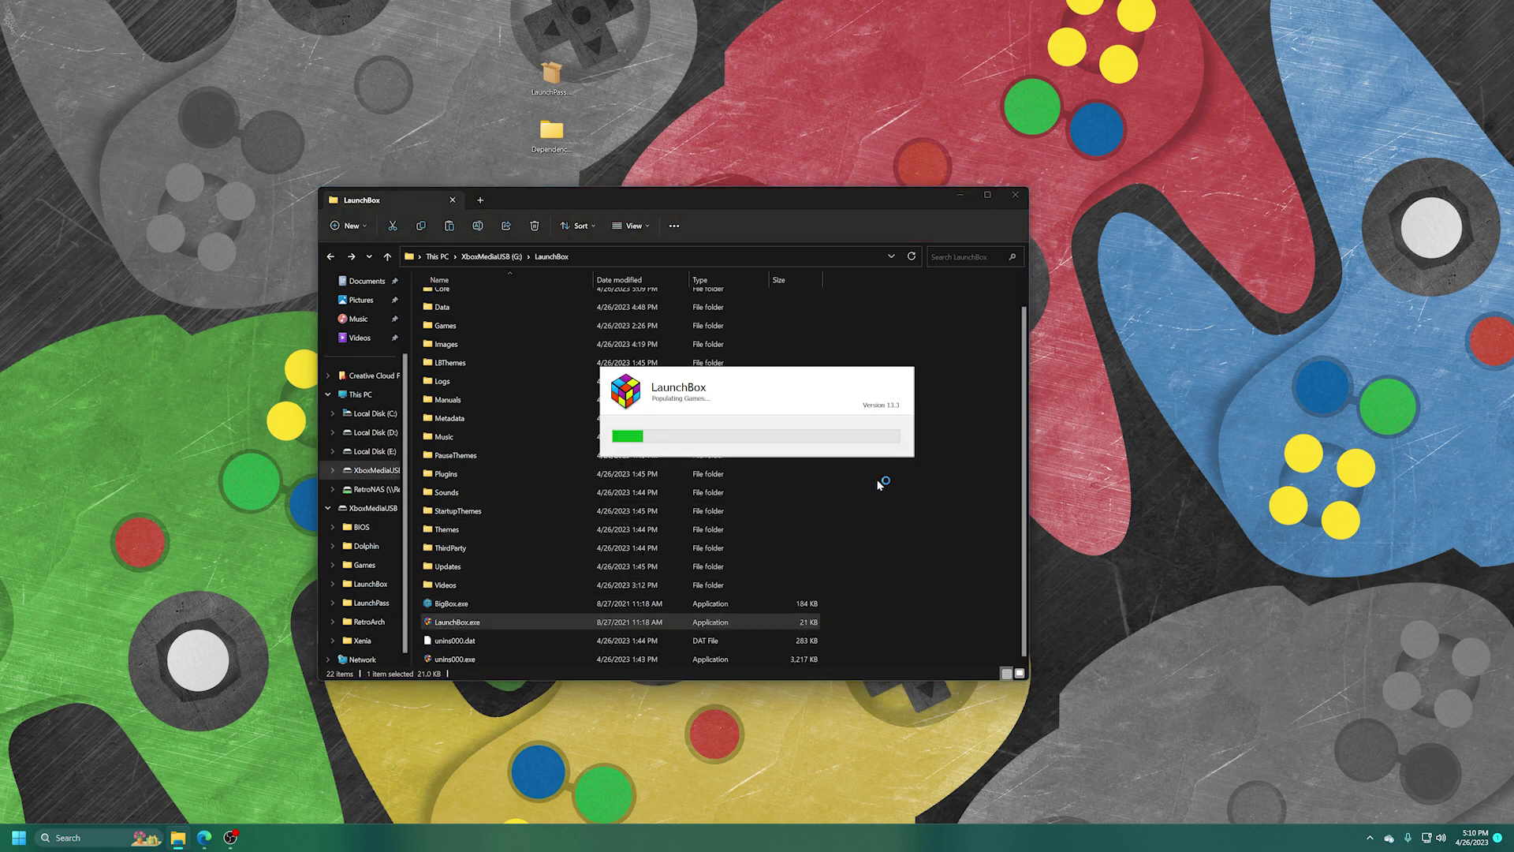